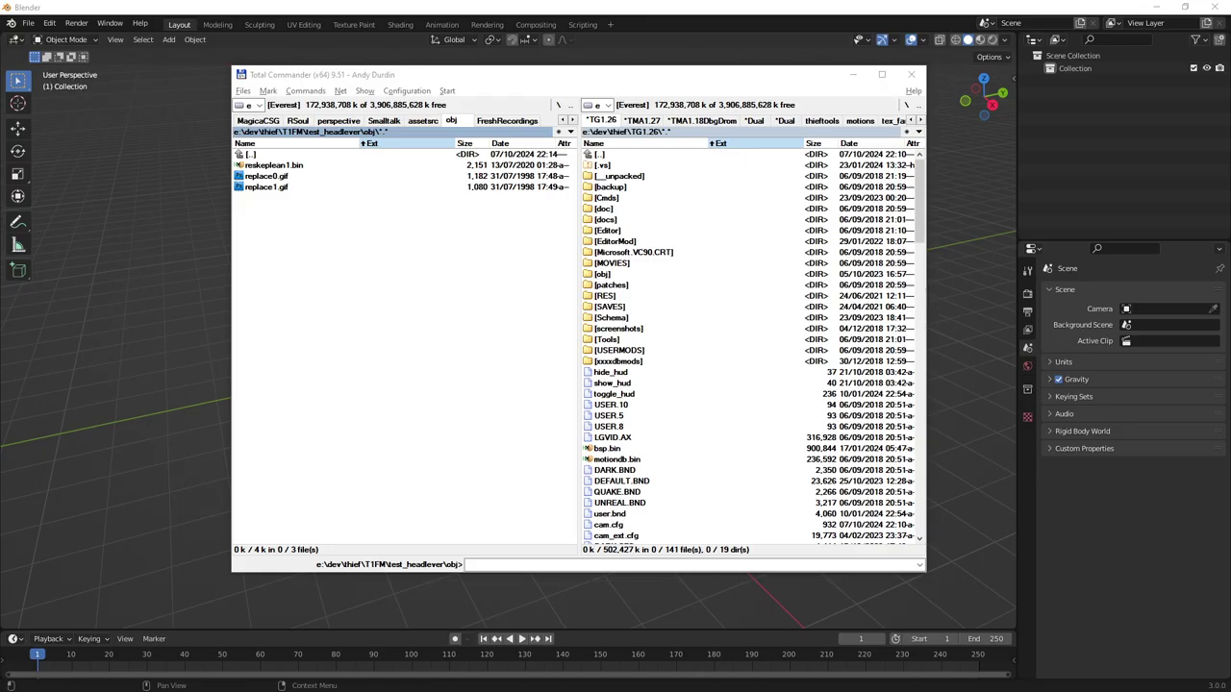
# Step: Look through the test_headlever mission folder and the model and texture files in its obj subfolder
pyautogui.click(928, 304)
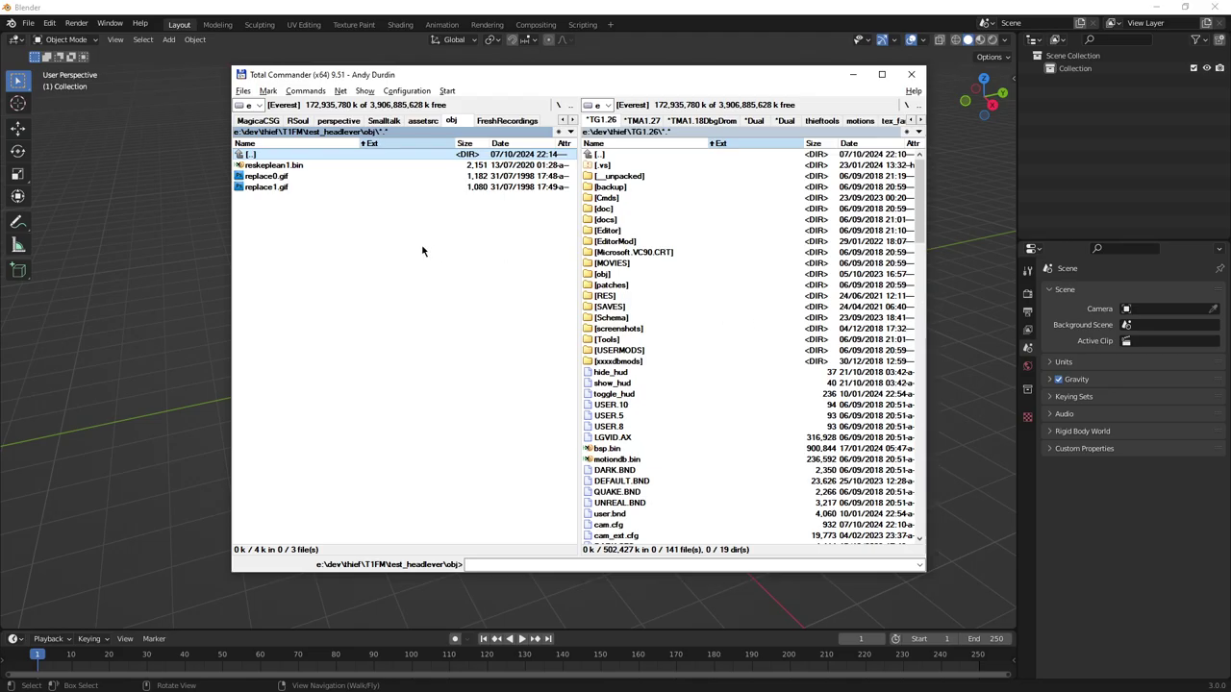
pyautogui.doubleClick(287, 157)
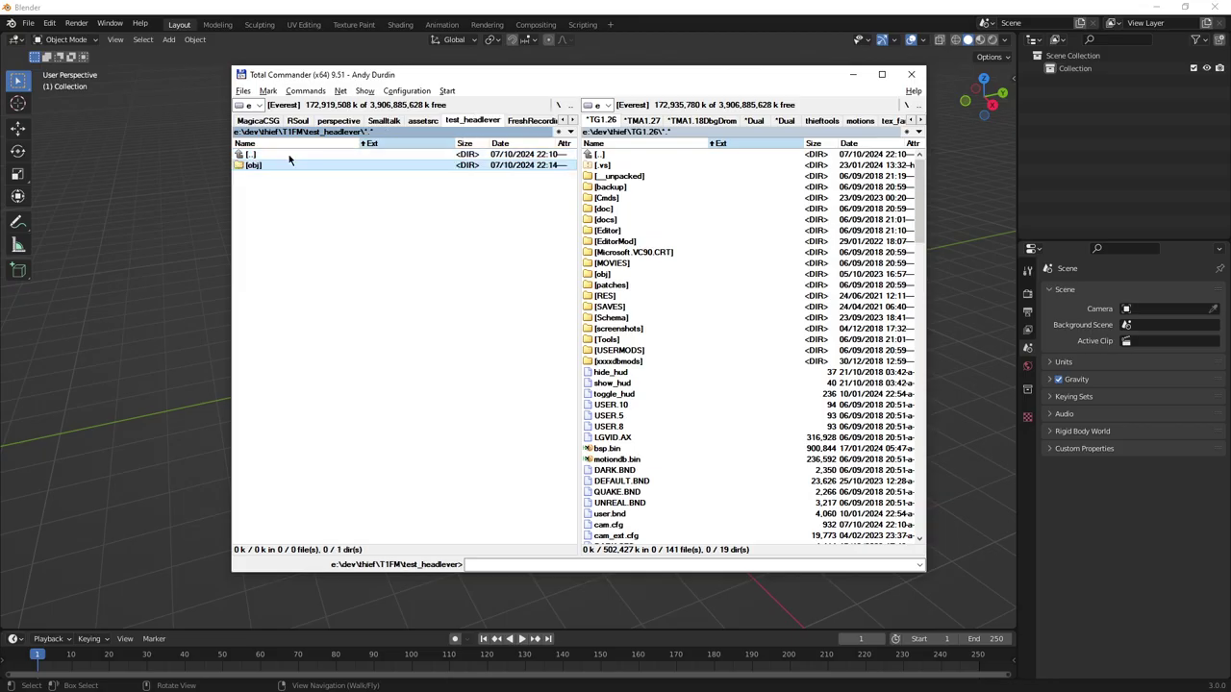
pyautogui.doubleClick(287, 157)
pyautogui.doubleClick(273, 503)
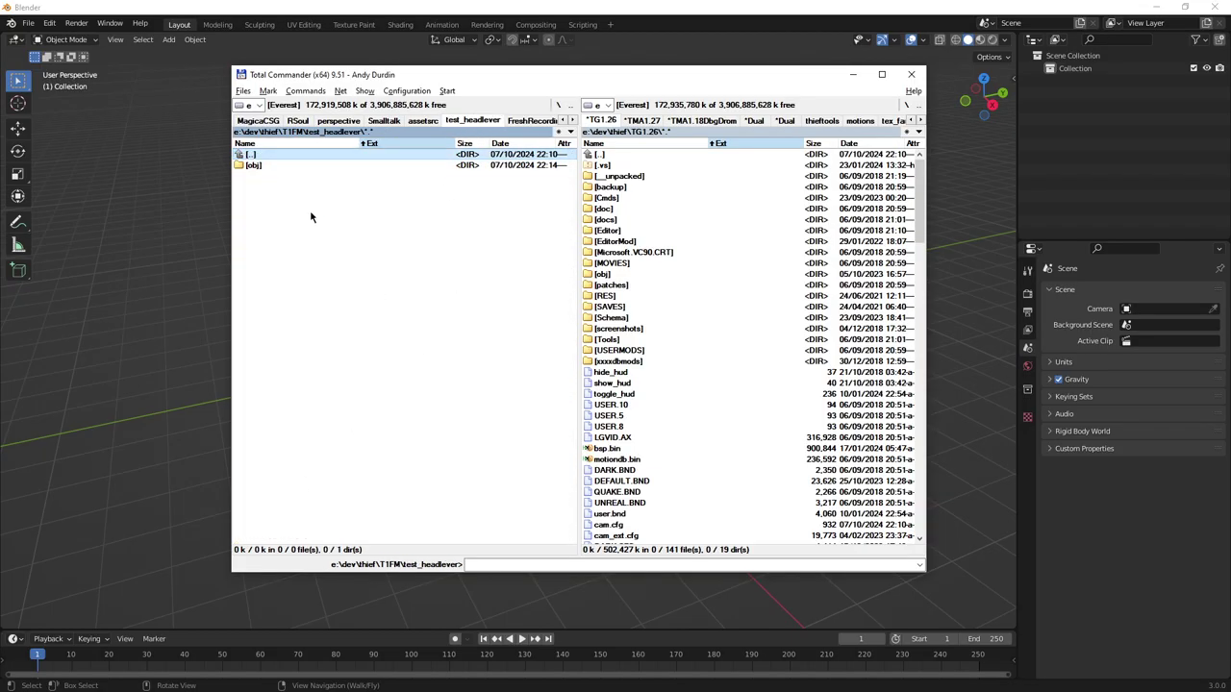
pyautogui.doubleClick(288, 166)
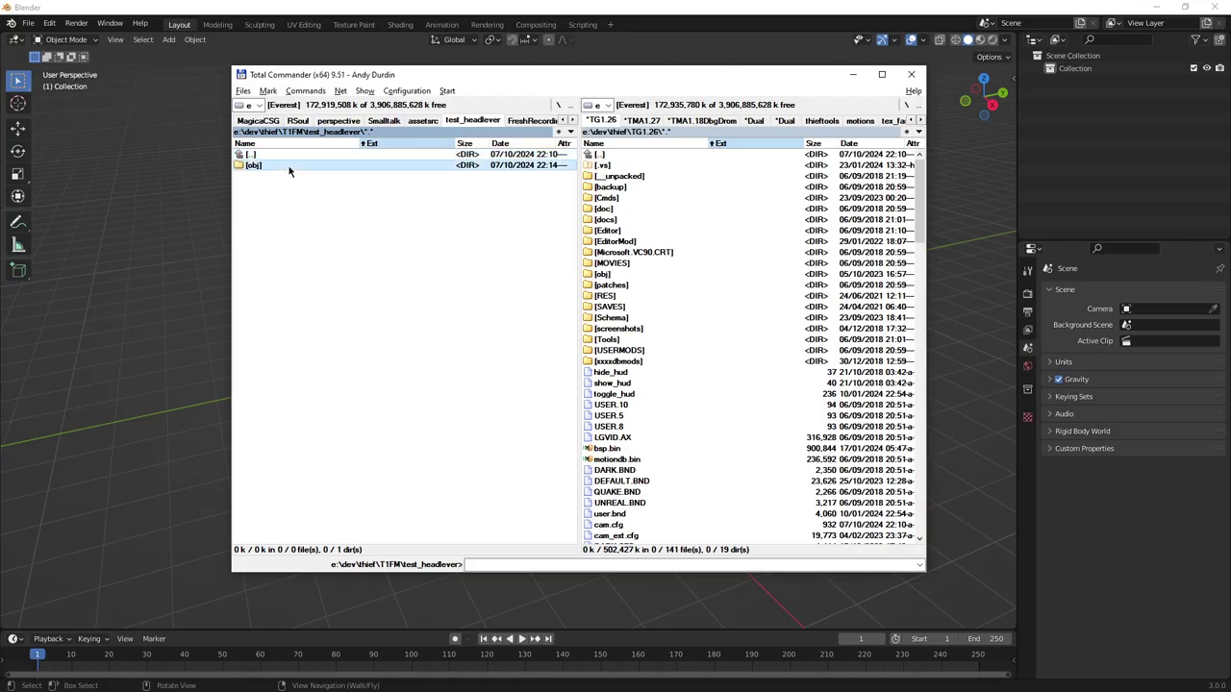
pyautogui.click(287, 166)
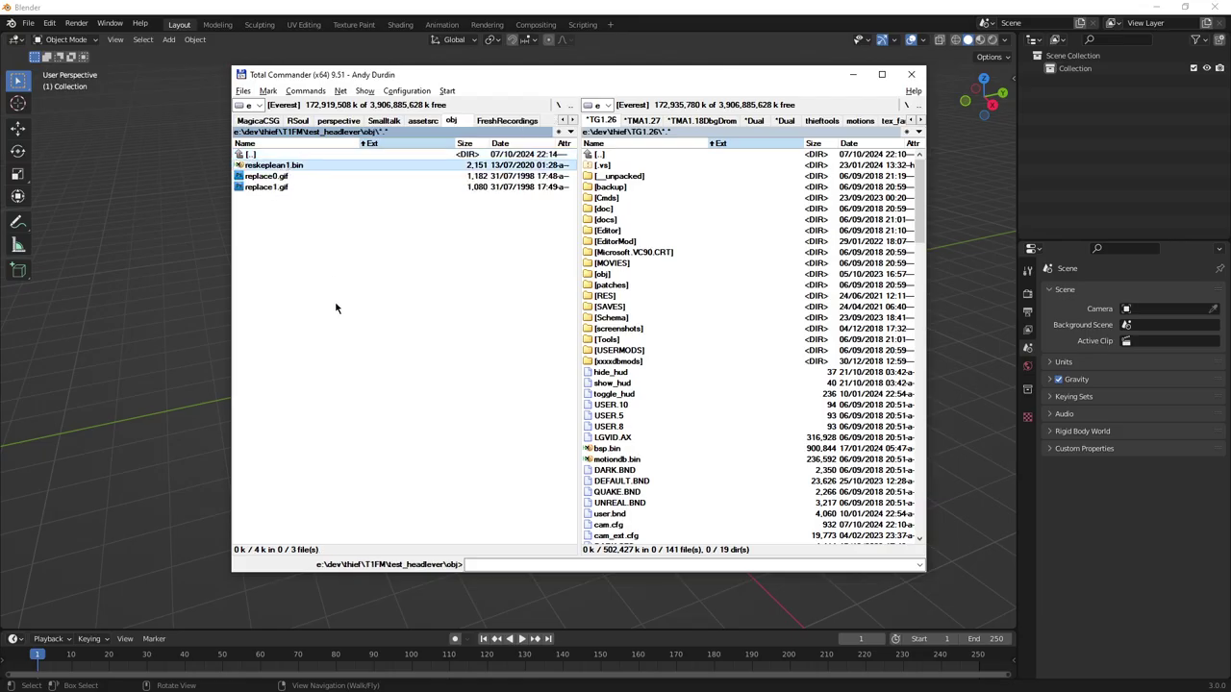
pyautogui.click(306, 178)
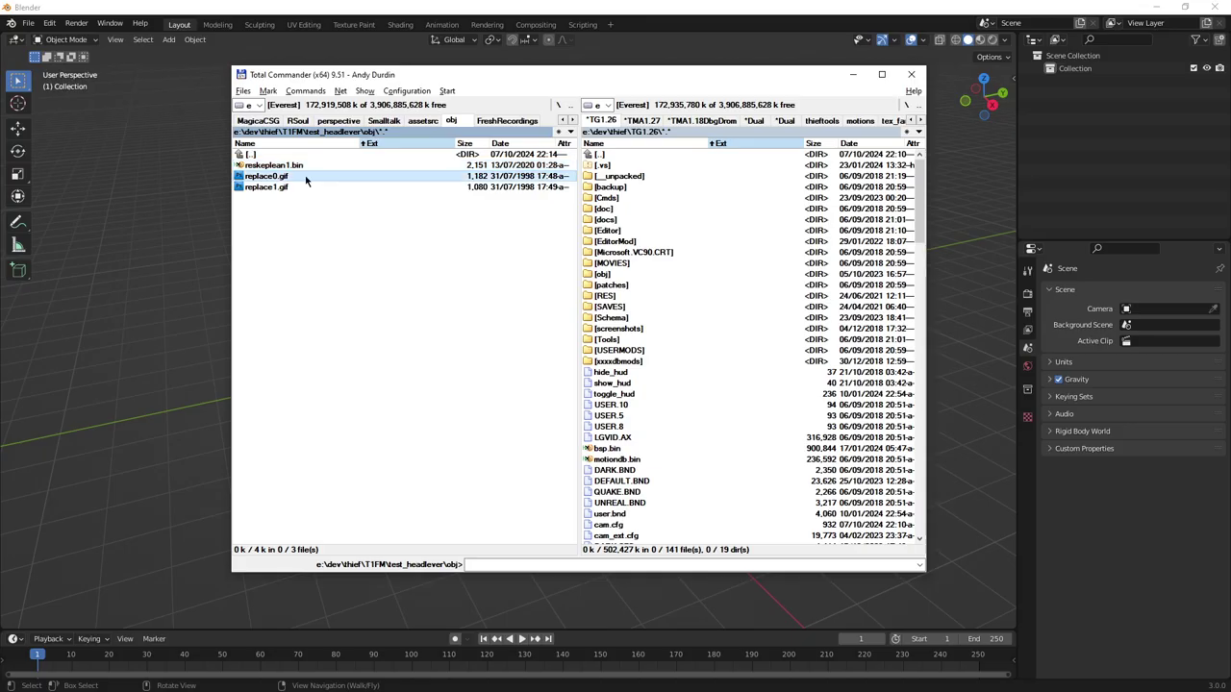
# Step: Open the Tools\3ds to bin\3ds\Workshop folder inside TG1.26, keeping the obj folder open alongside it
pyautogui.click(695, 341)
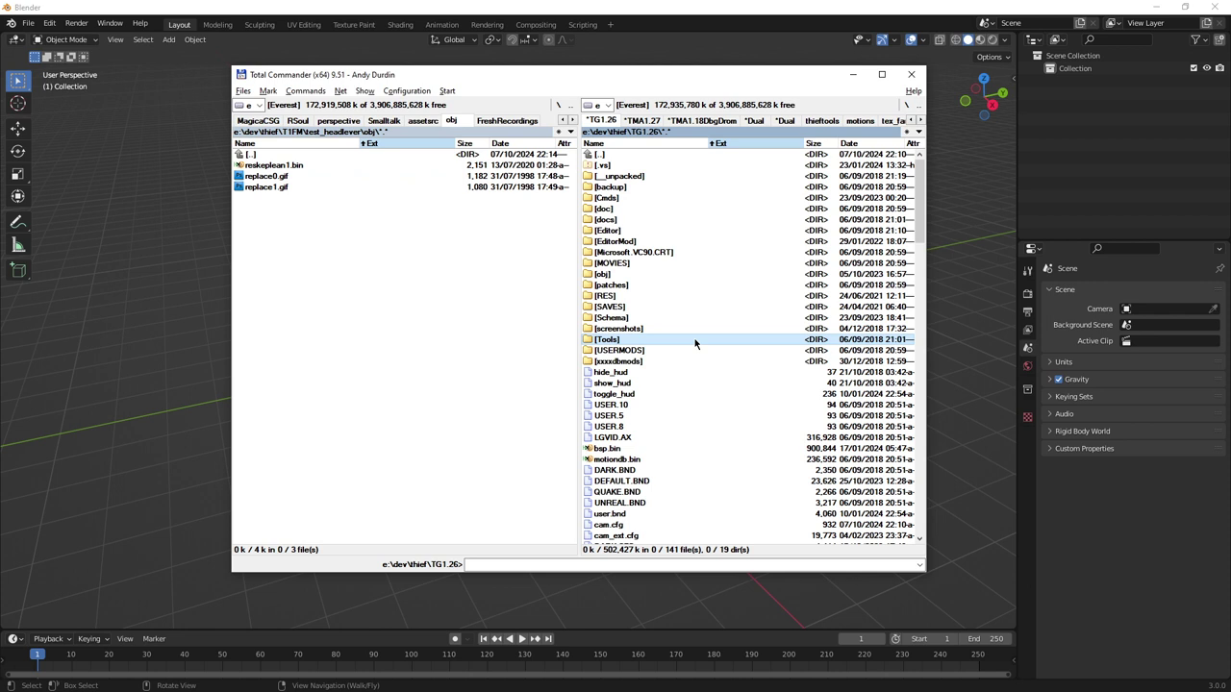
pyautogui.doubleClick(696, 341)
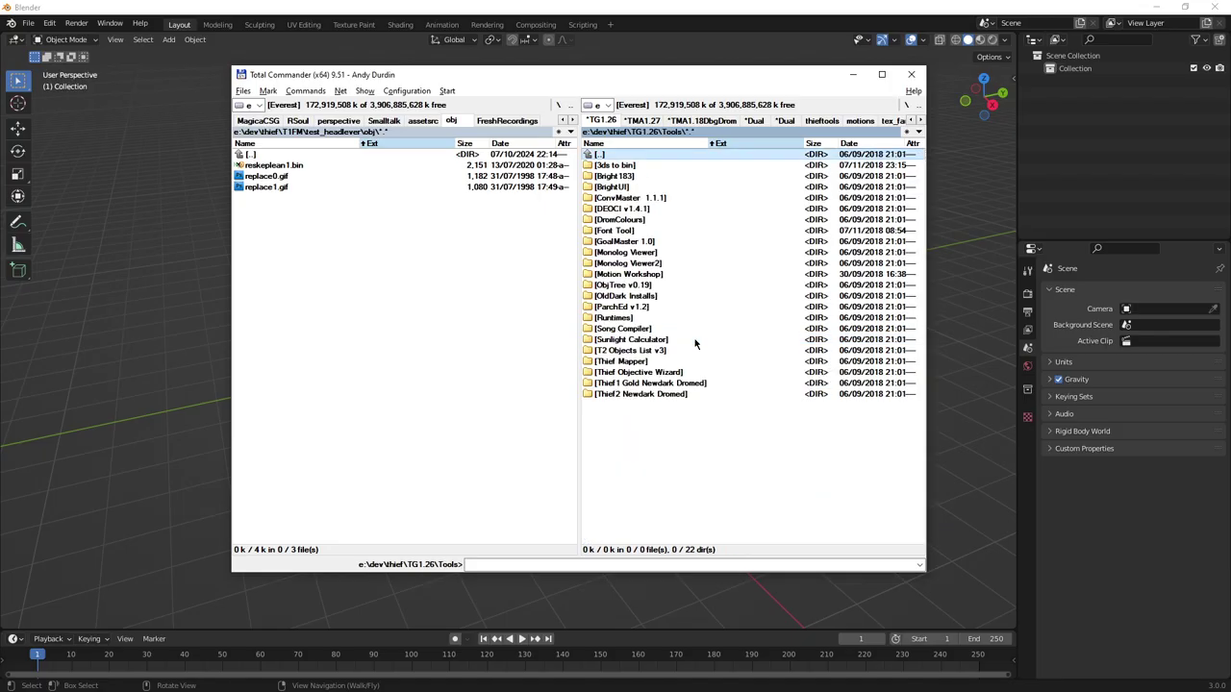
pyautogui.press('Down')
pyautogui.press('Return')
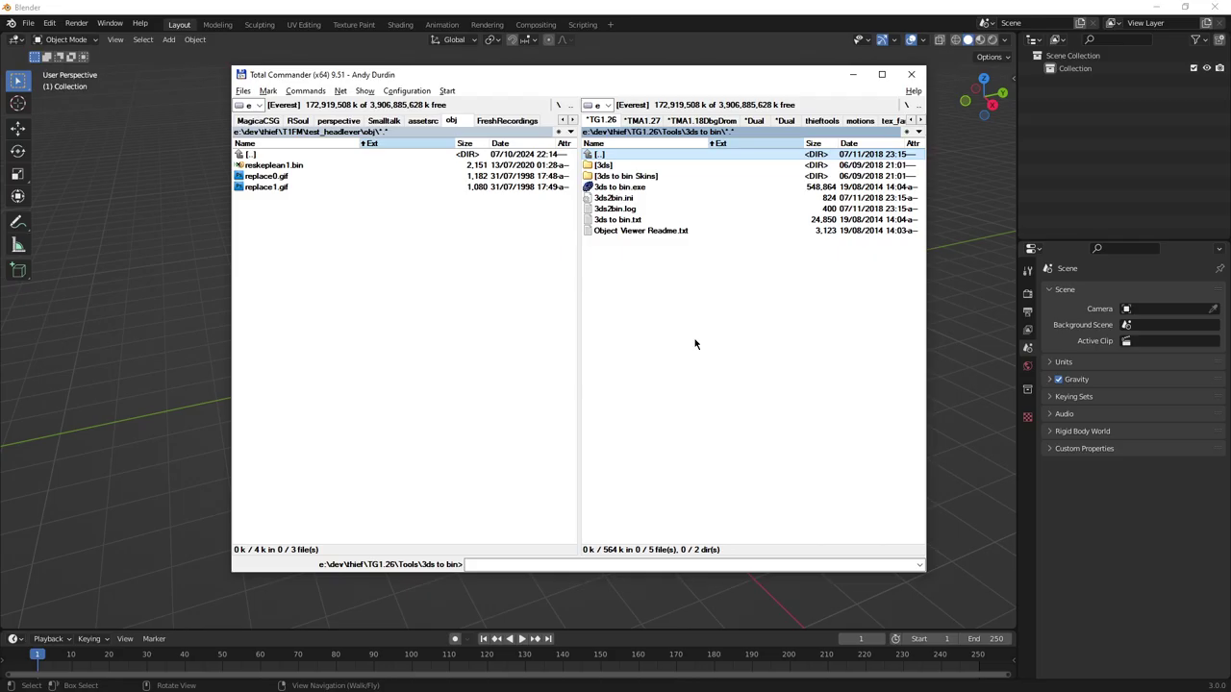
pyautogui.press('Down')
pyautogui.press('Return')
pyautogui.press('Down')
pyautogui.press('Return')
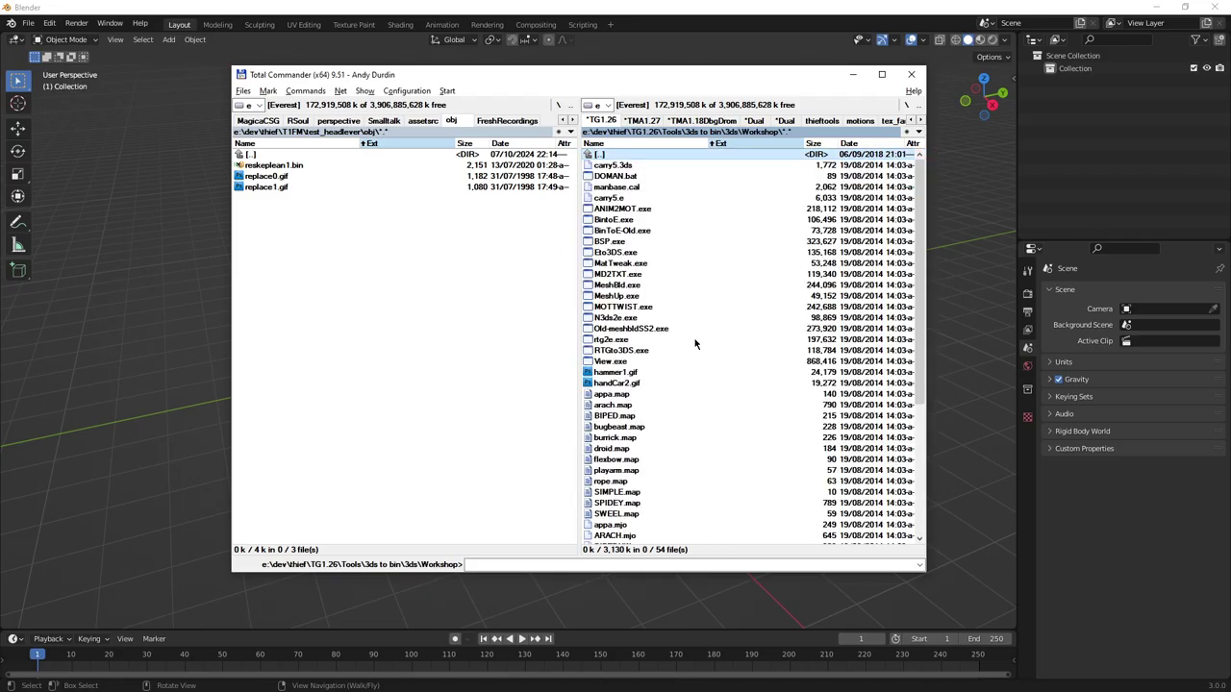
# Step: Copy BintoE.exe from the Workshop folder into the test_headlever\obj folder
pyautogui.press('Down')
pyautogui.press('Down')
pyautogui.press('Down')
pyautogui.press('Down')
pyautogui.press('Down')
pyautogui.press('Down')
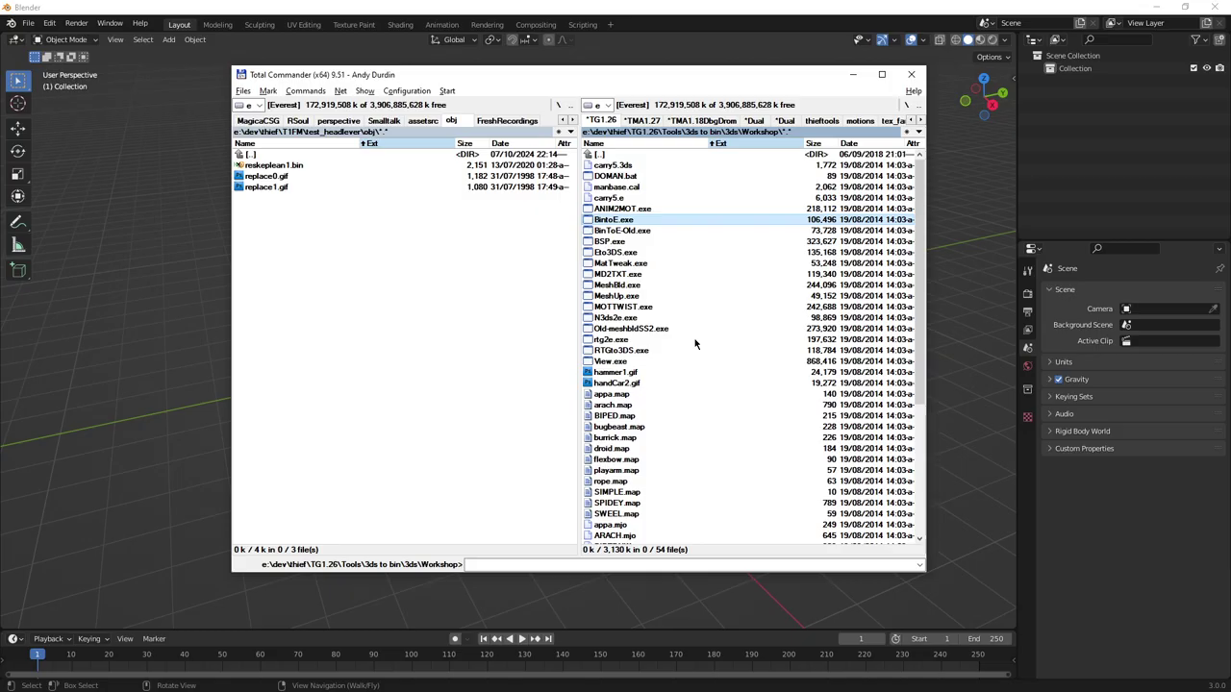
pyautogui.press('space')
pyautogui.press('F5')
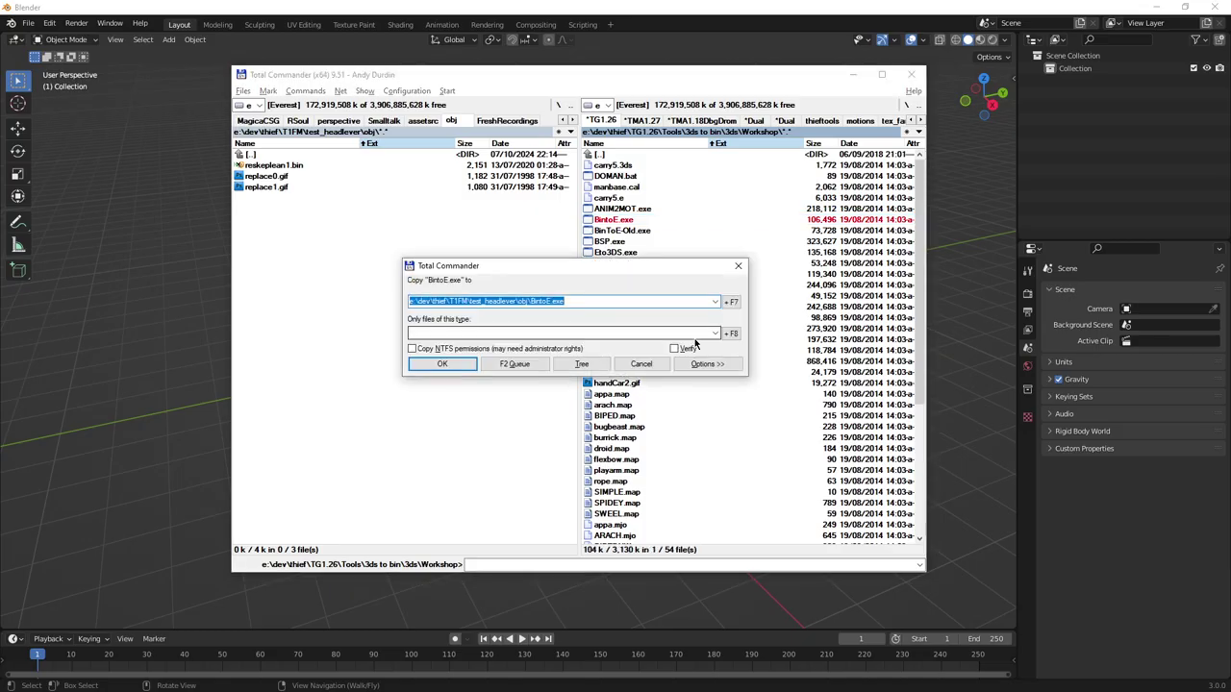
pyautogui.press('Return')
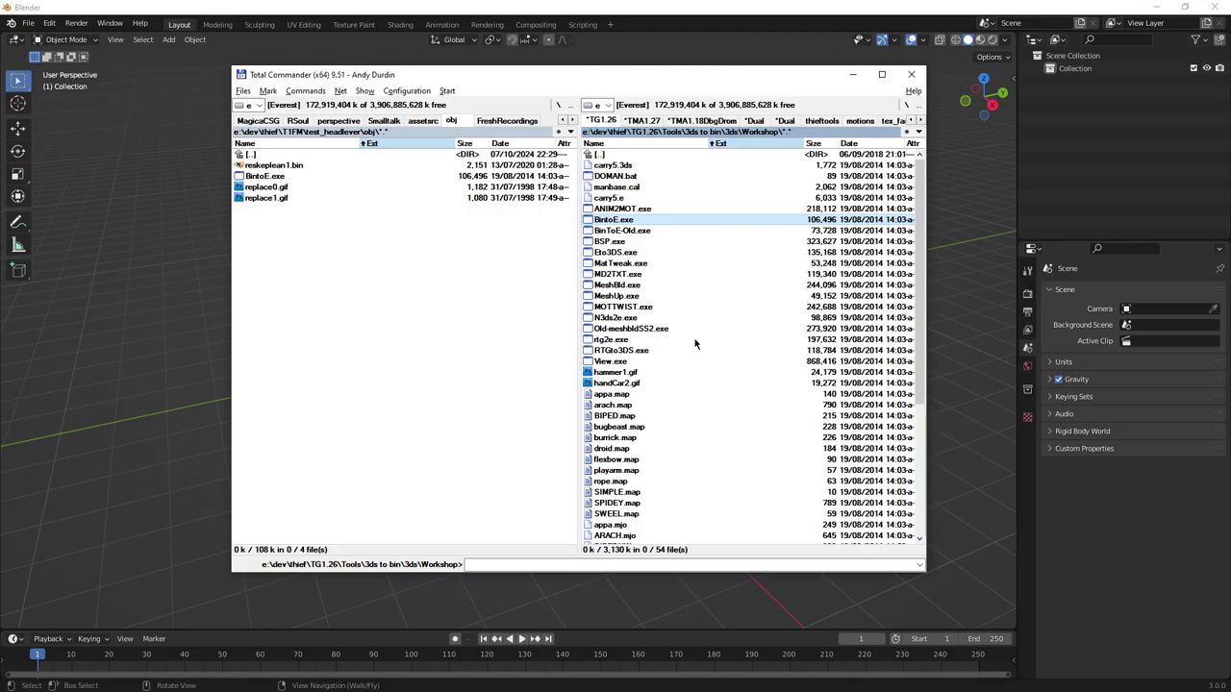
# Step: Copy BSP.exe from the Workshop folder into the test_headlever\obj folder
pyautogui.press('Down')
pyautogui.press('Down')
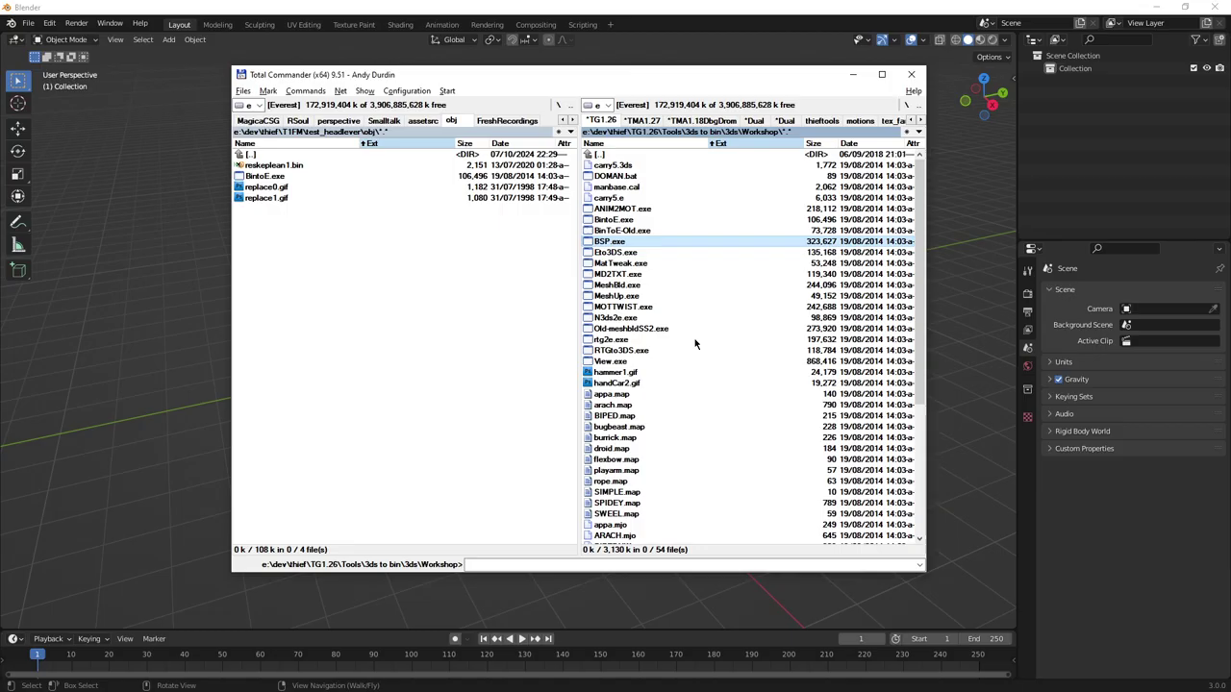
pyautogui.press('F5')
pyautogui.press('Return')
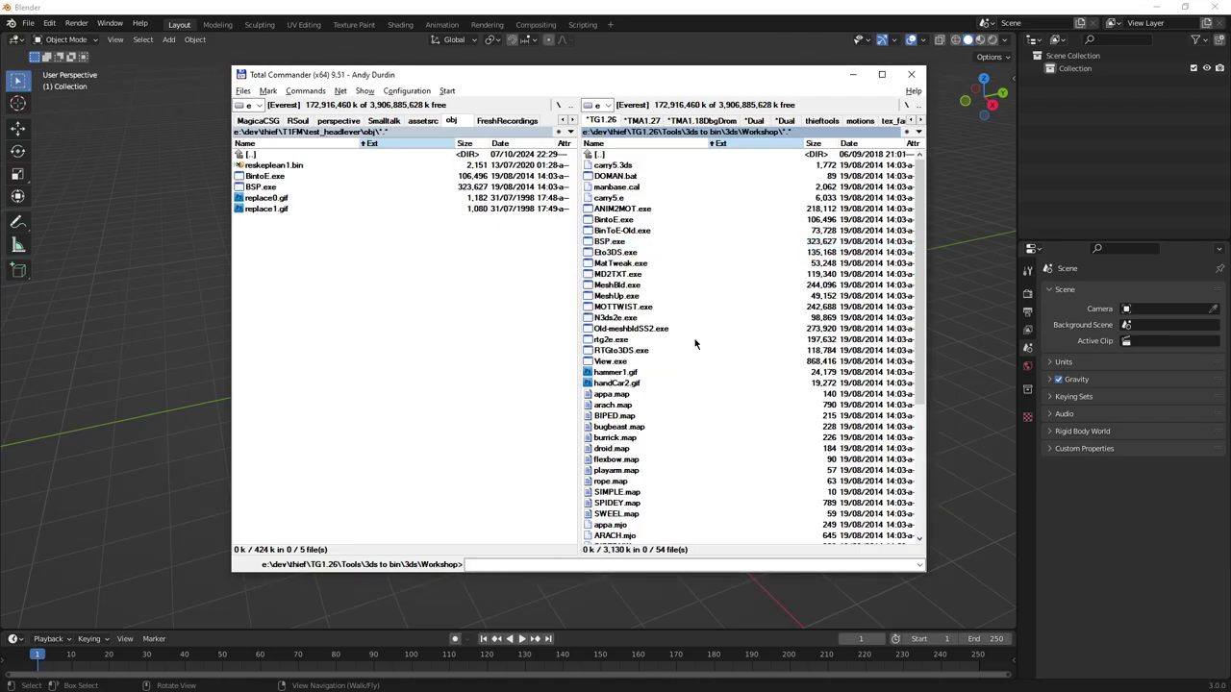
# Step: Check the rest of the Workshop folder's files and go back up to the TG1.26 folder
pyautogui.press('pagedown')
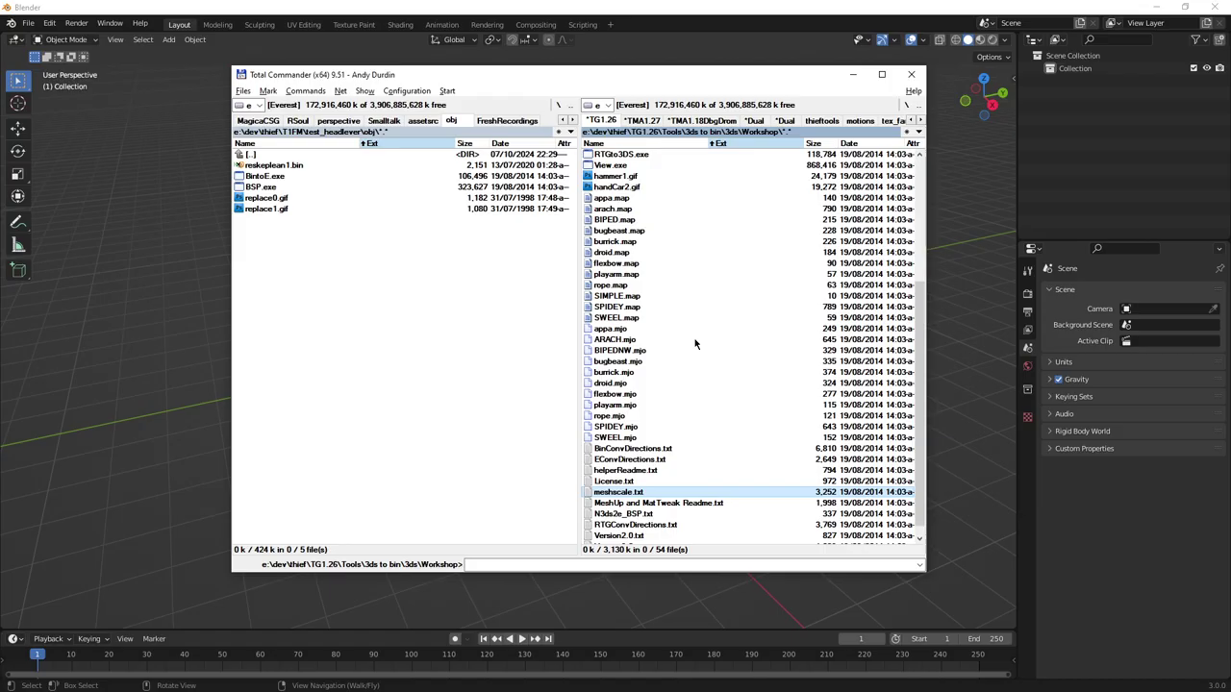
pyautogui.press('End')
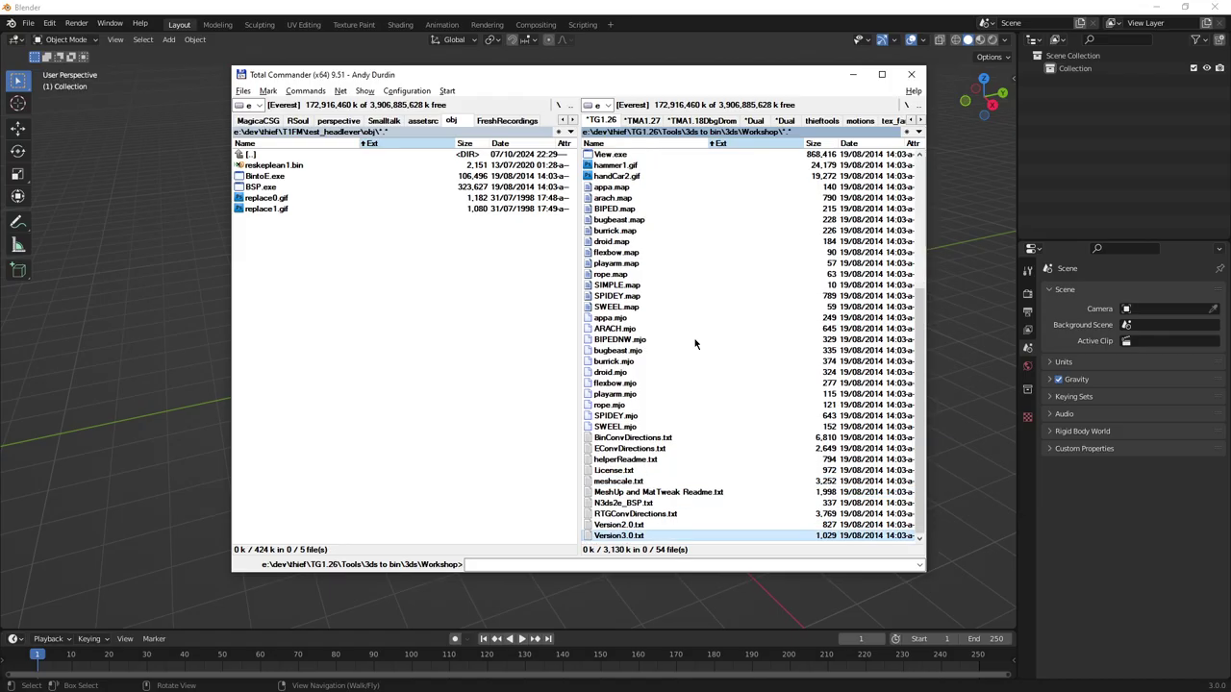
pyautogui.press('Home')
pyautogui.press('Return')
pyautogui.press('Up')
pyautogui.press('Return')
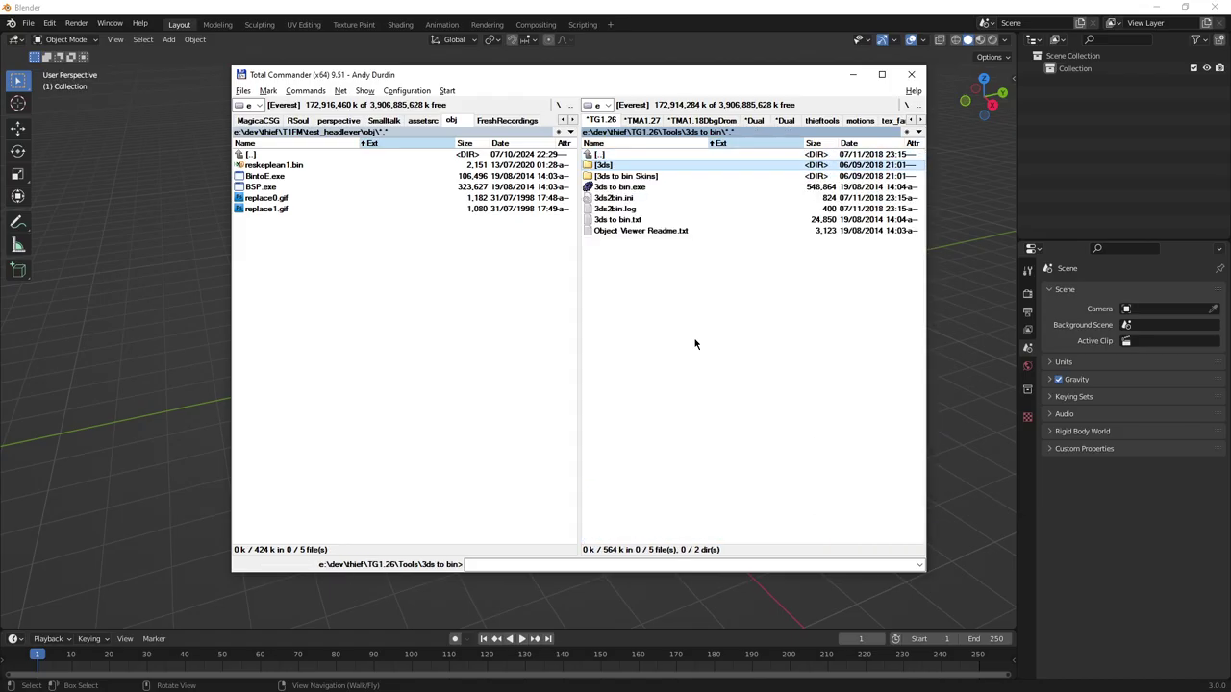
pyautogui.press('Return')
pyautogui.press('Return')
pyautogui.press('BackSpace')
pyautogui.press('BackSpace')
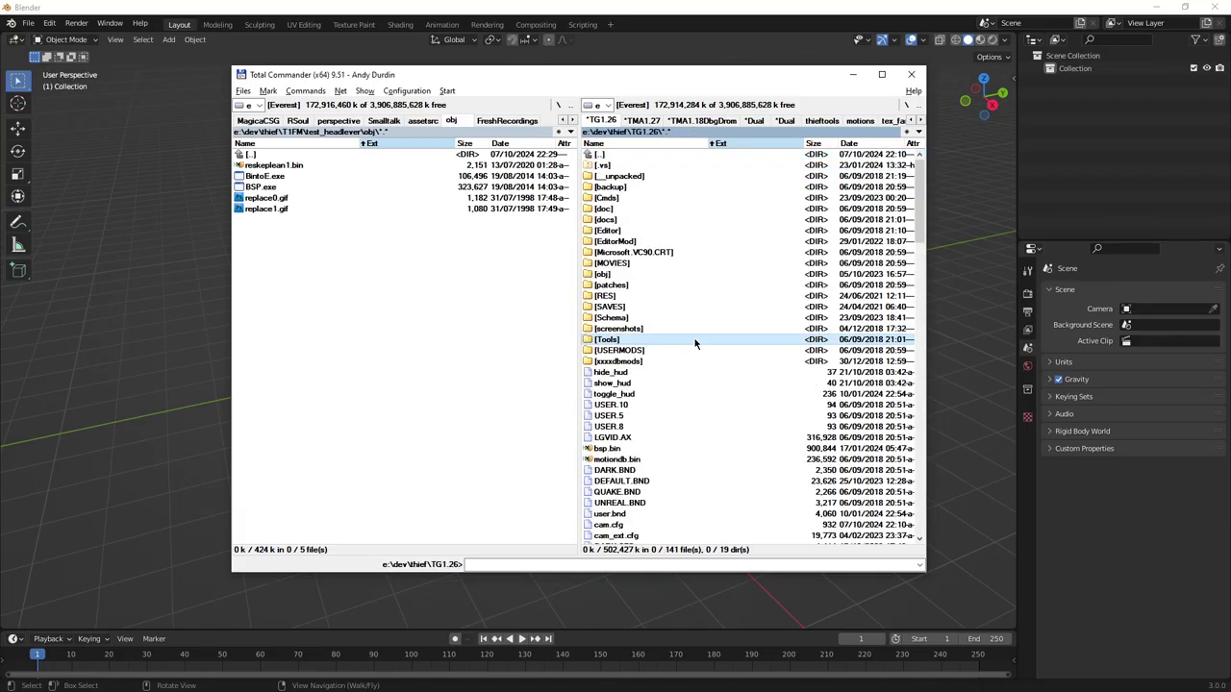
# Step: Start a cmd window in the test_headlever\obj folder and place it so the file list stays visible
pyautogui.press('Tab')
pyautogui.write('cmd')
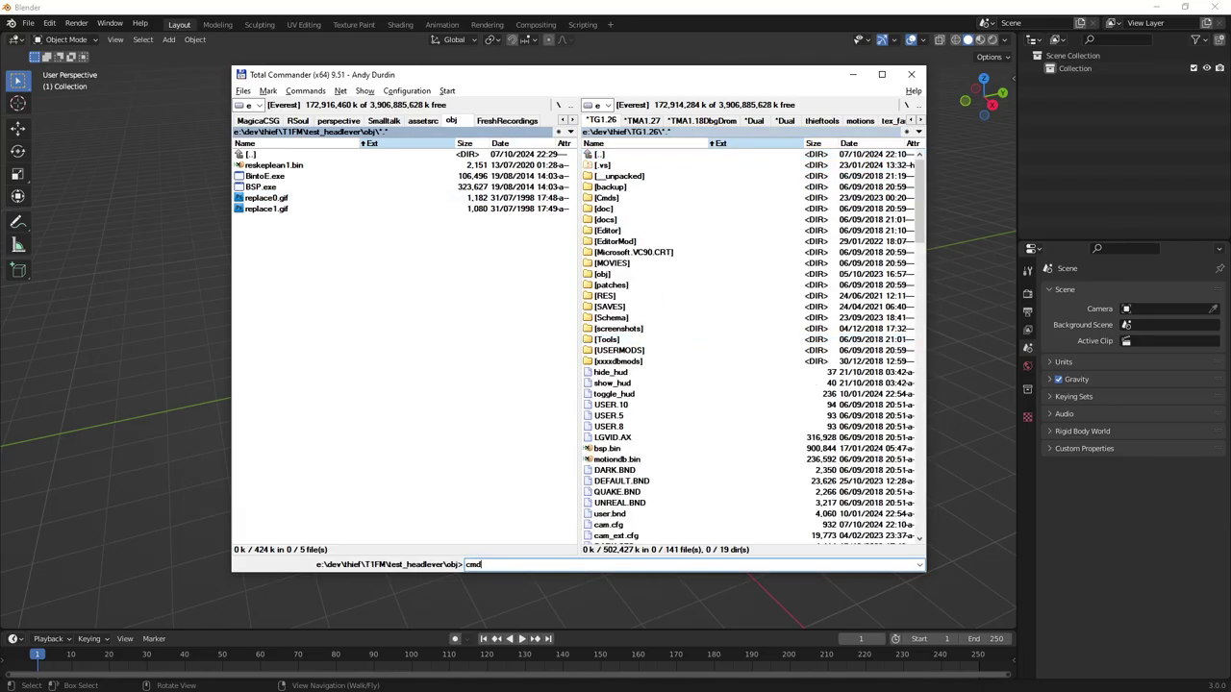
pyautogui.press('Return')
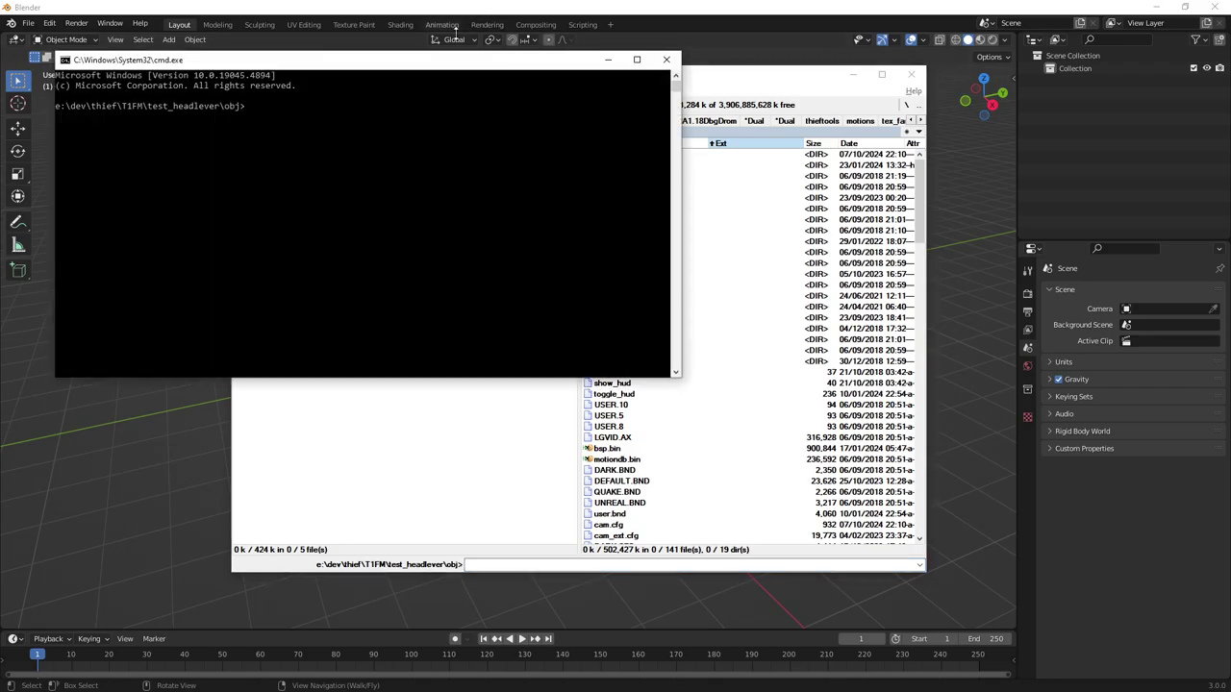
pyautogui.moveTo(442, 67); pyautogui.dragTo(501, 308)
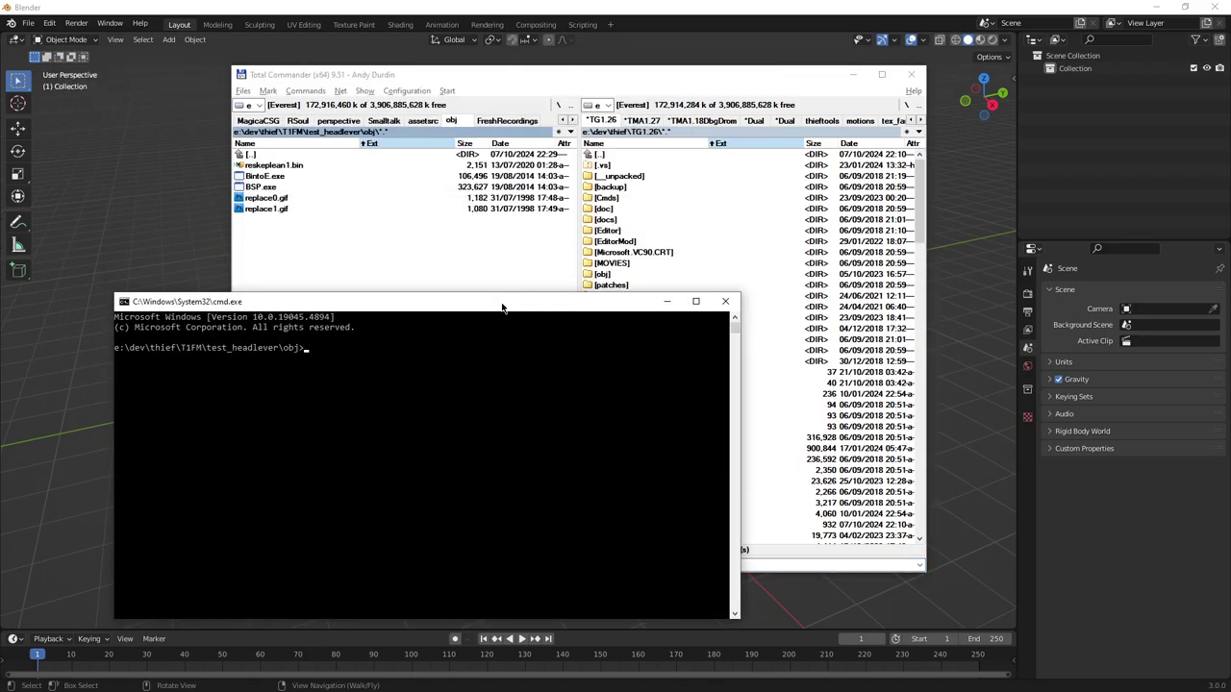
# Step: Convert the model to an E file by running BintoE.exe reskeplean1.bin
pyautogui.write('BintoE.exe')
pyautogui.write(' replace0.gif')
pyautogui.press('Tab')
pyautogui.press('Tab')
pyautogui.press('Return')
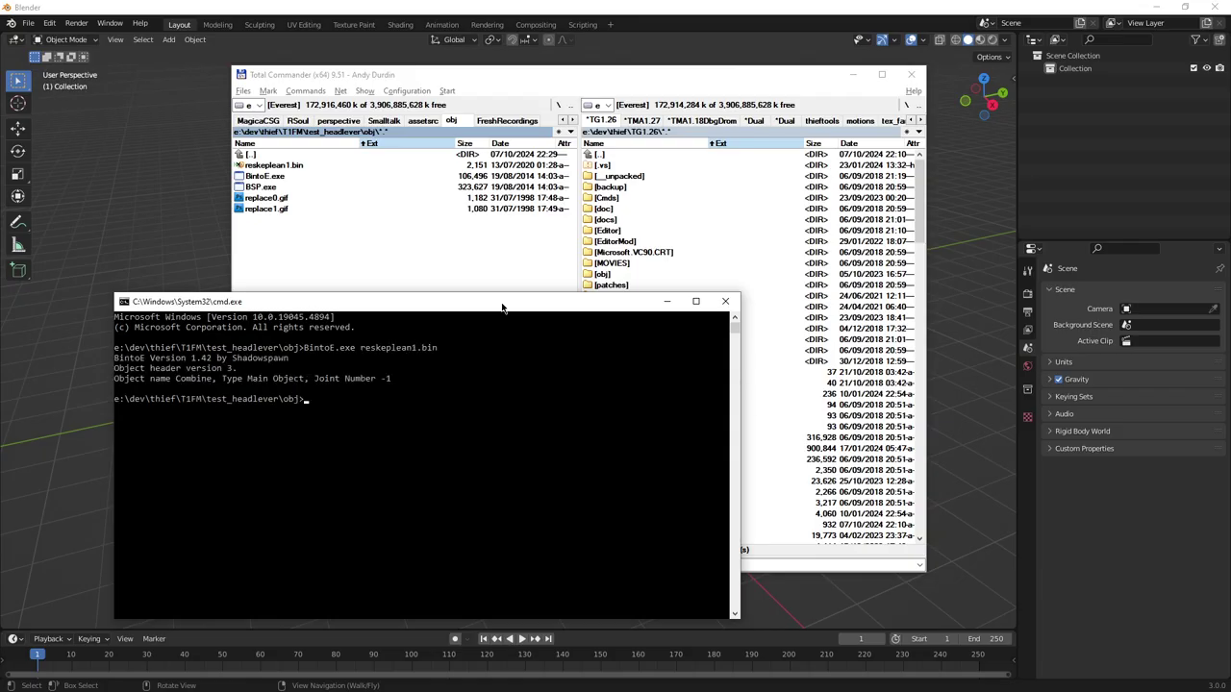
# Step: View the text of reskeplean1.e and examine its materials, points, parts and part mappings
pyautogui.click(508, 280)
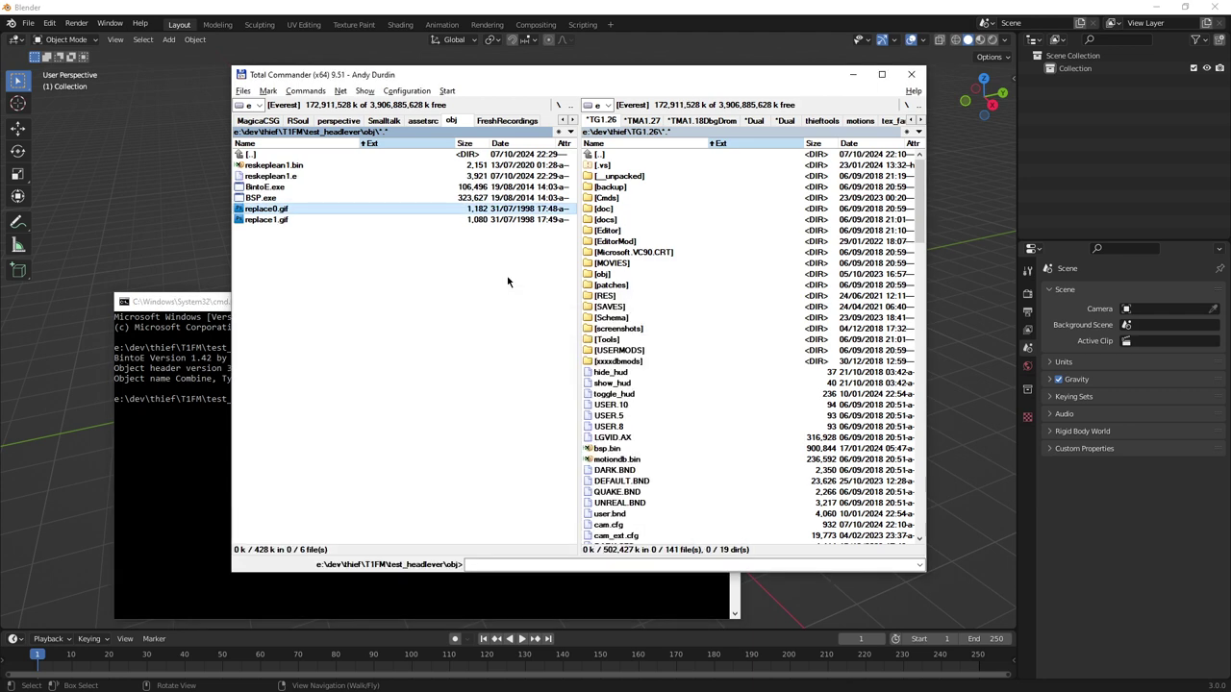
pyautogui.press('Up')
pyautogui.press('Up')
pyautogui.press('Up')
pyautogui.press('F3')
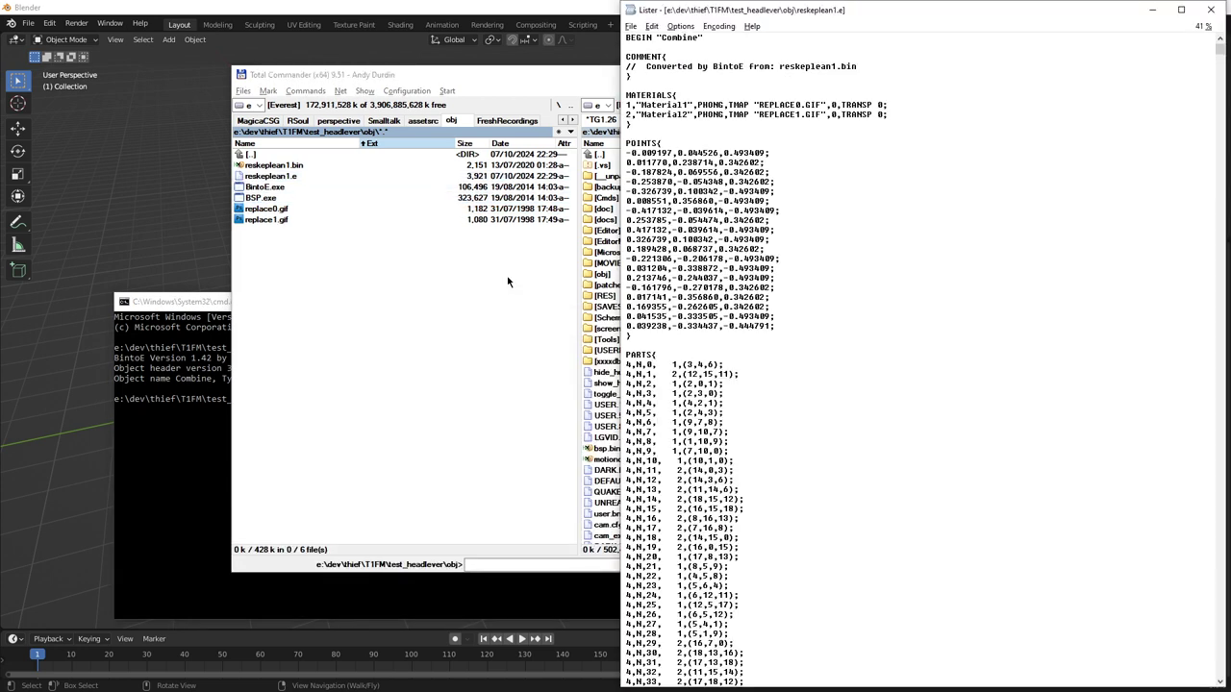
pyautogui.press('End')
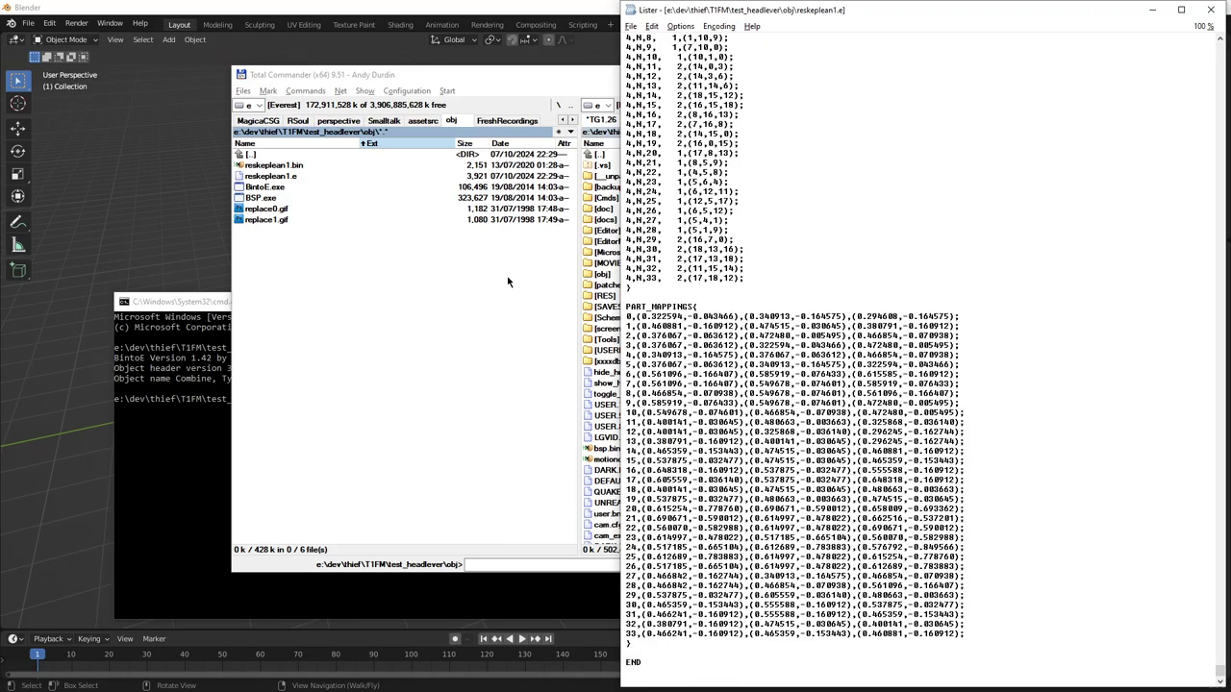
pyautogui.press('Home')
pyautogui.press('End')
pyautogui.press('Home')
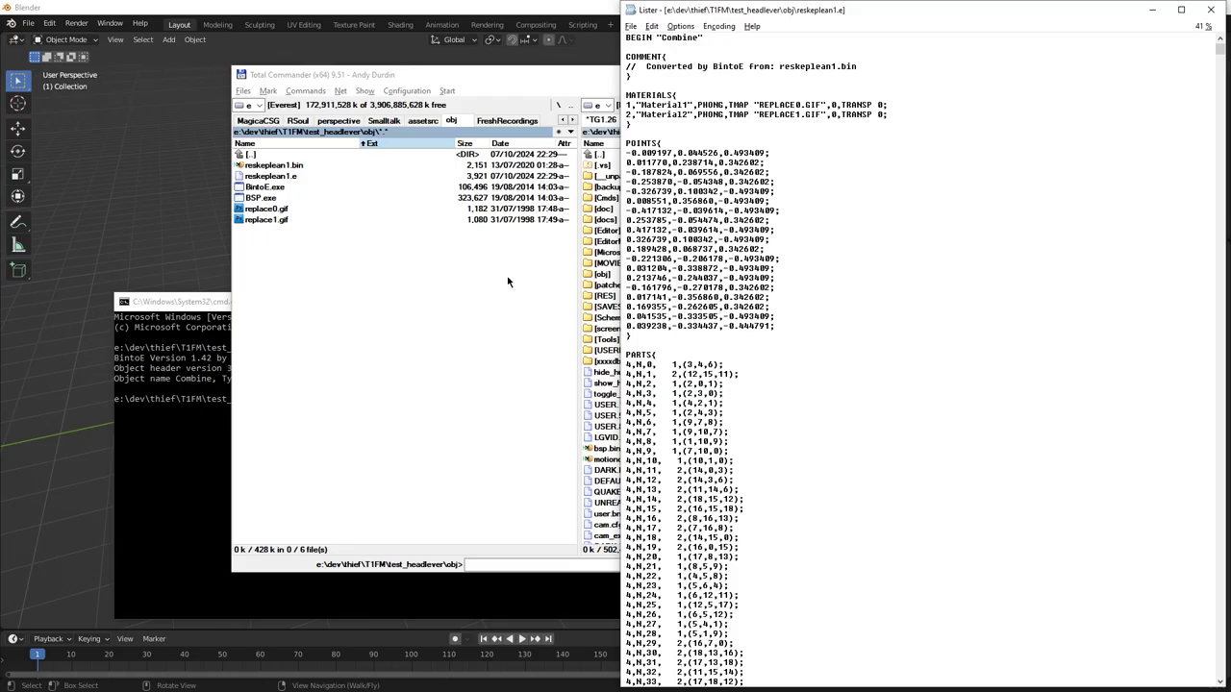
pyautogui.press('Escape')
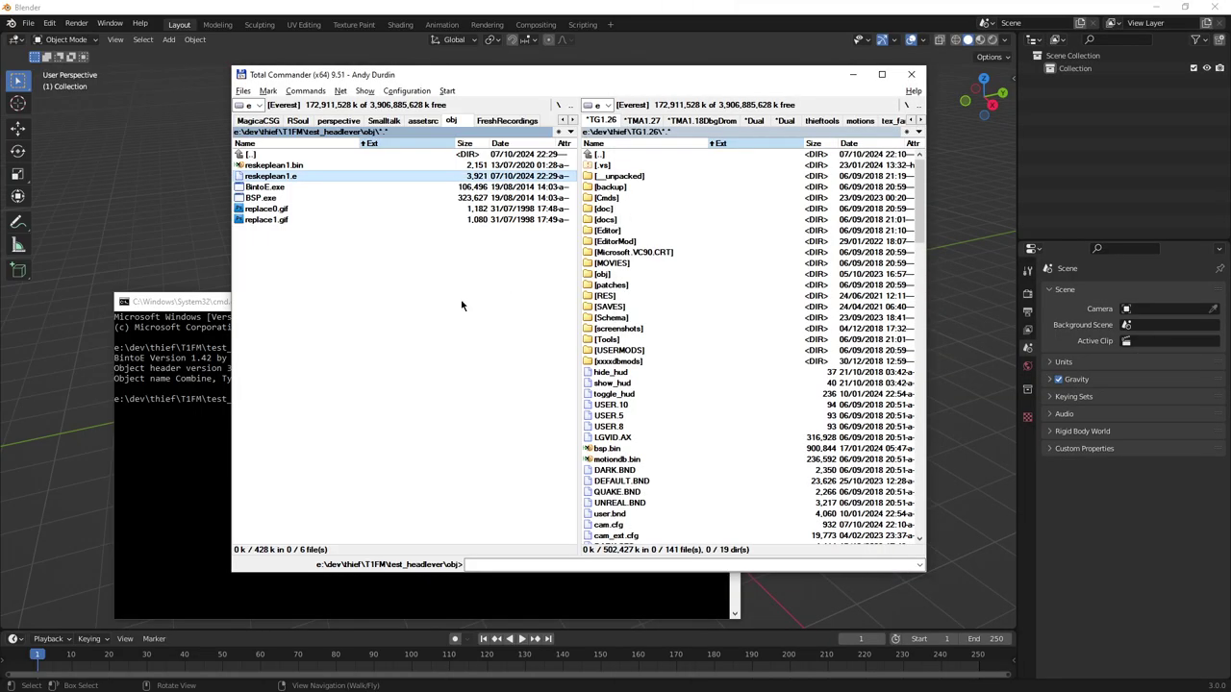
pyautogui.click(319, 166)
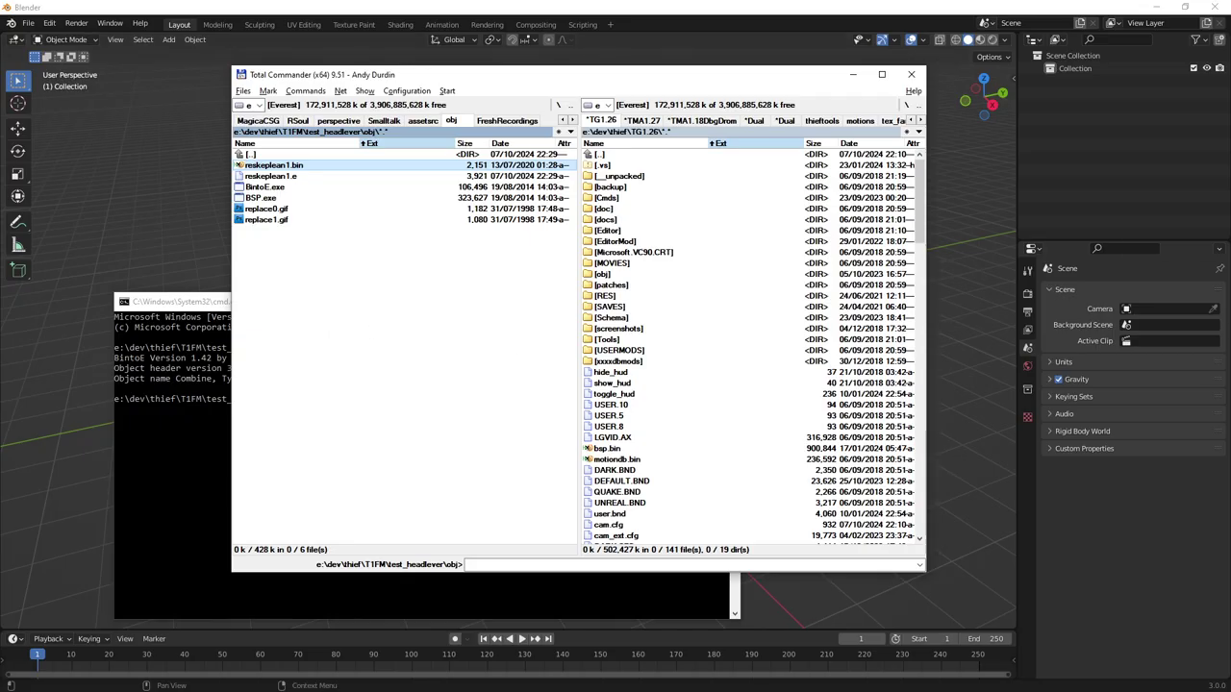
# Step: Switch to the browser, view the Blender Toolkit thread's first page and its address, and return to page 2
pyautogui.hotkey('alt', 'Tab')
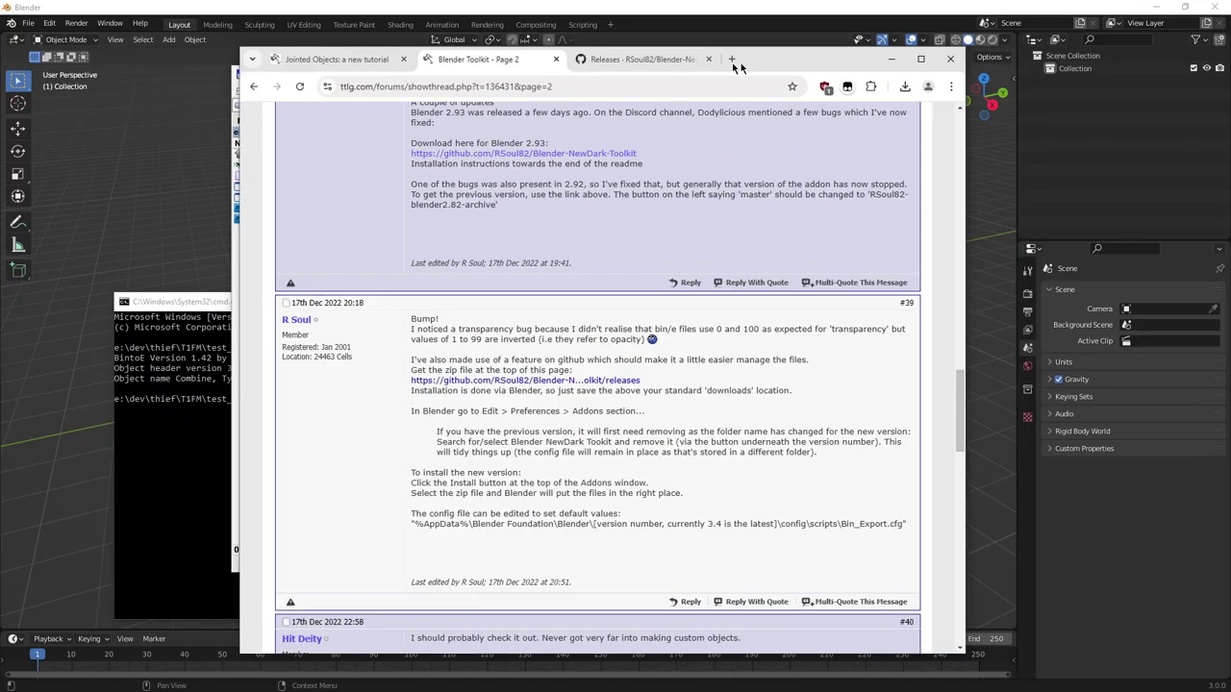
pyautogui.scroll(20, 402, 175)
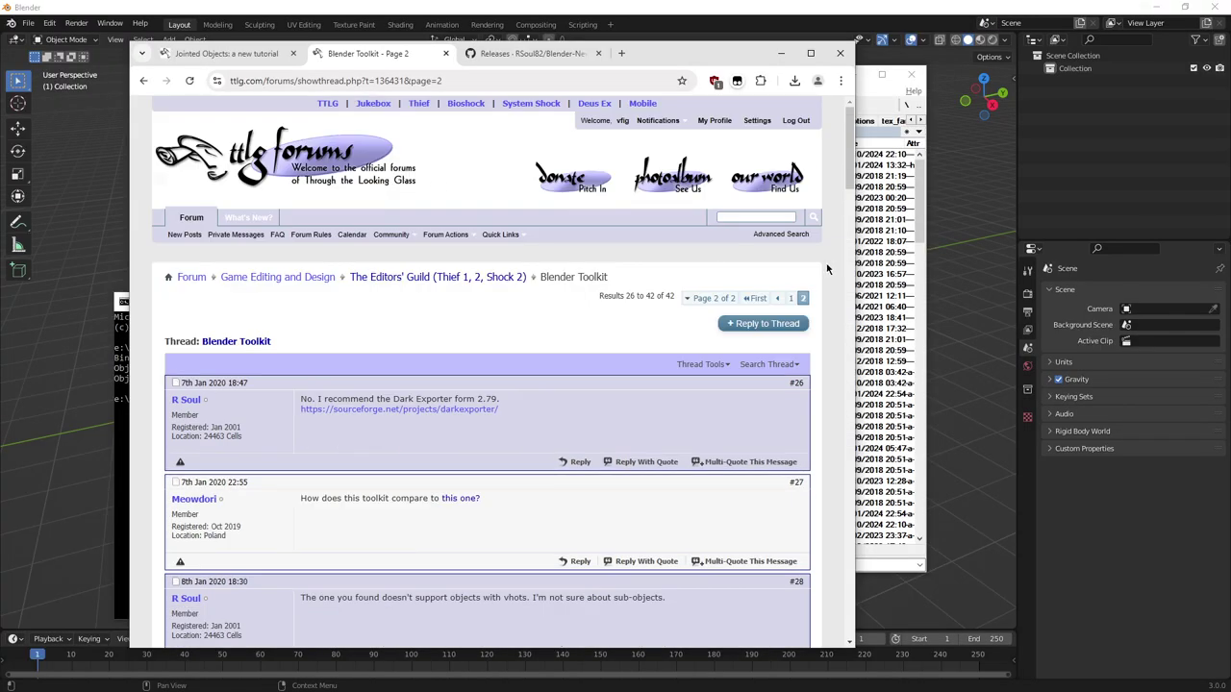
pyautogui.click(777, 298)
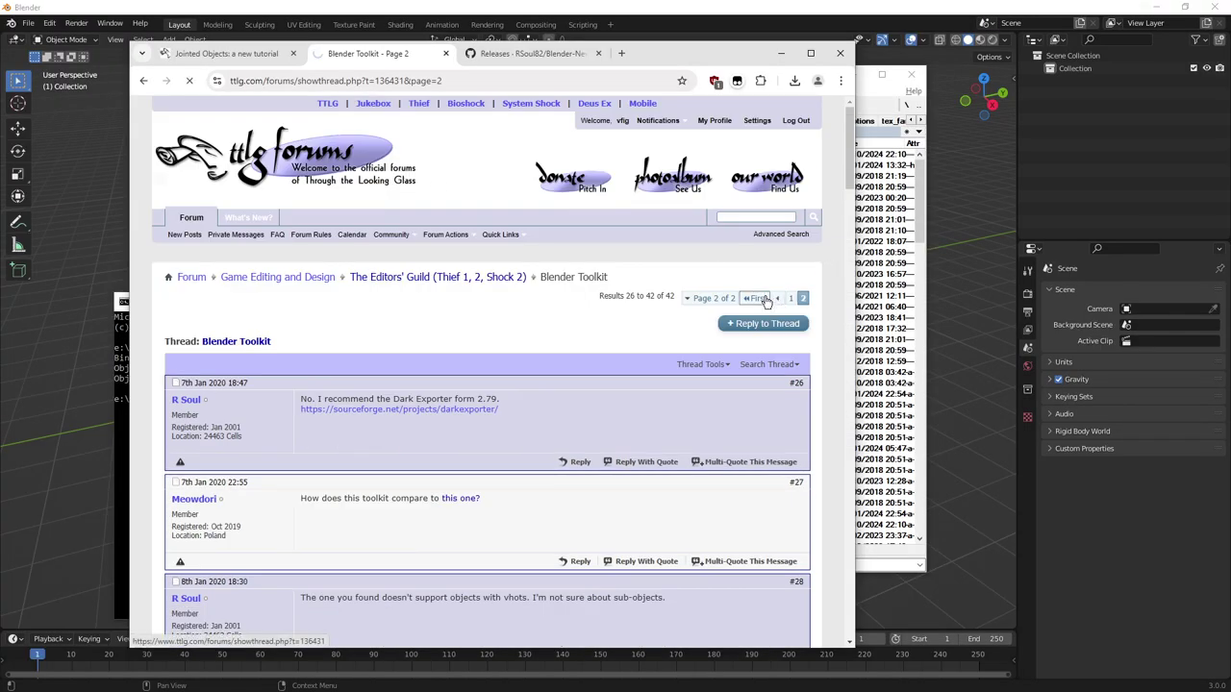
pyautogui.click(434, 85)
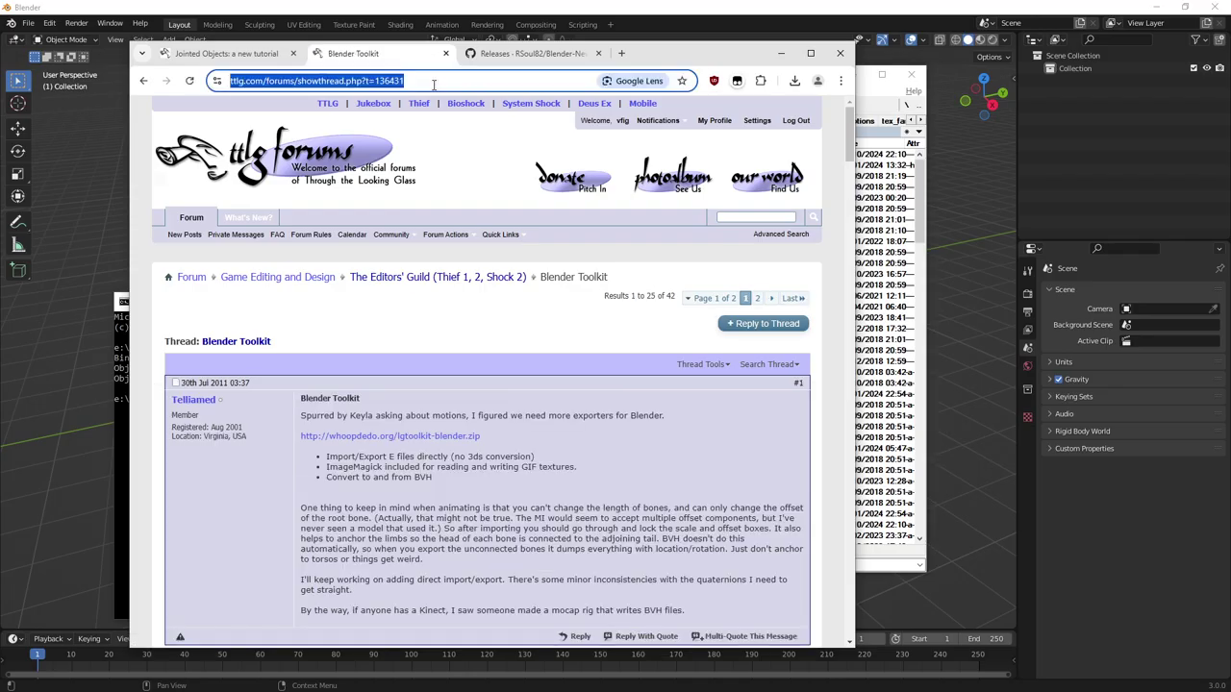
pyautogui.click(793, 298)
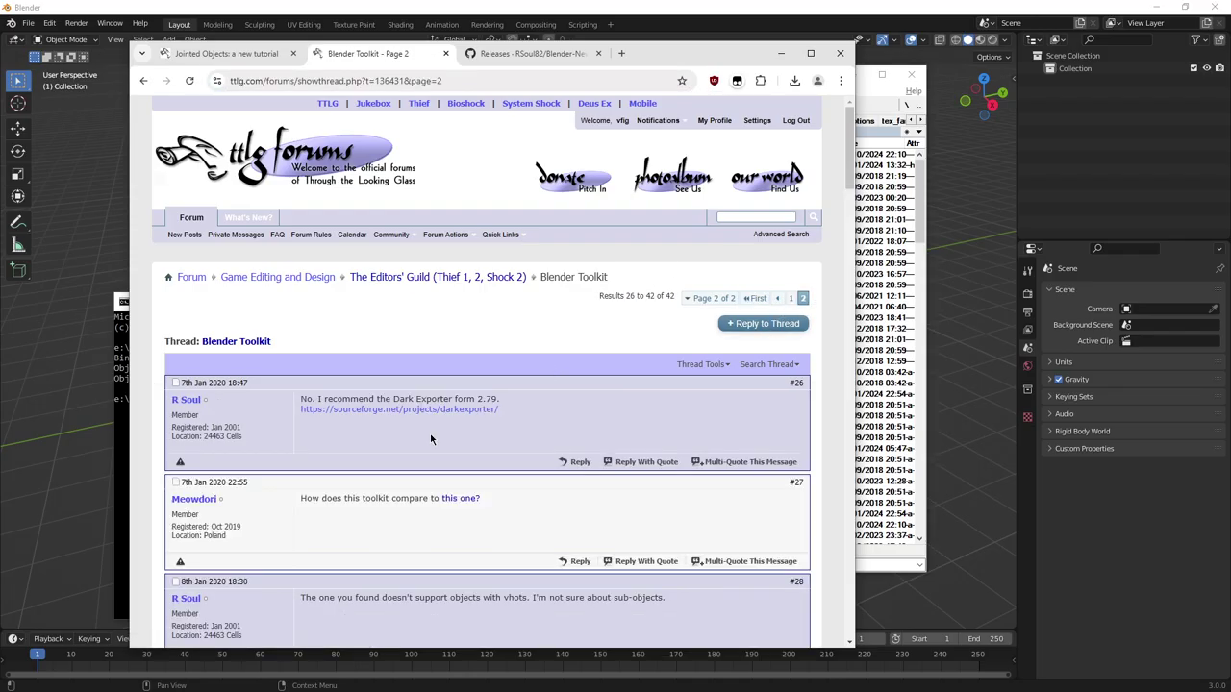
# Step: Find post #39 with the toolkit's installation instructions, open its direct link and highlight the address
pyautogui.scroll(-8, 430, 440)
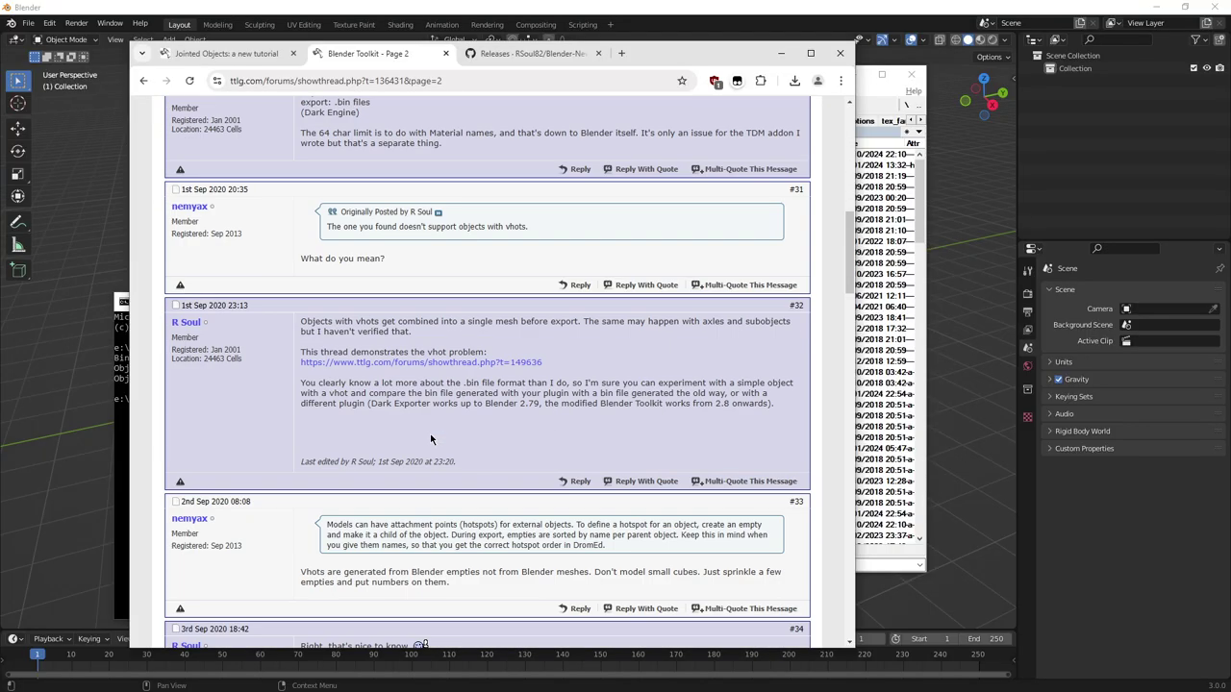
pyautogui.scroll(-10, 430, 439)
pyautogui.scroll(-5, 430, 439)
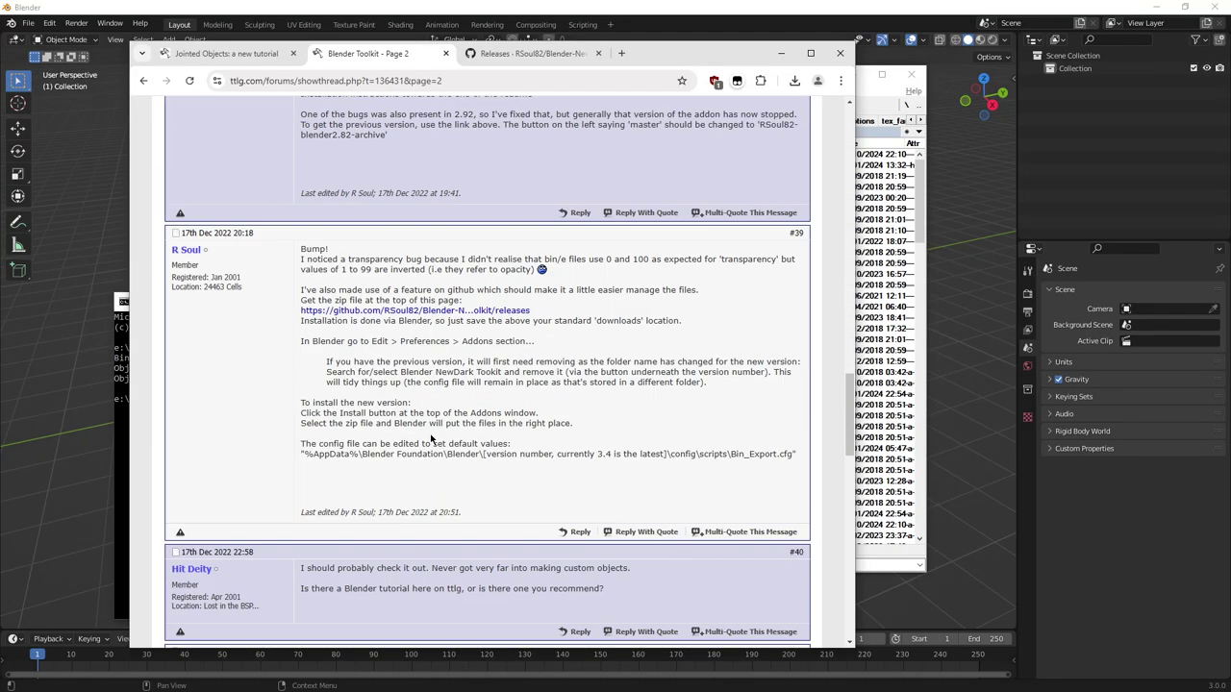
pyautogui.click(797, 234)
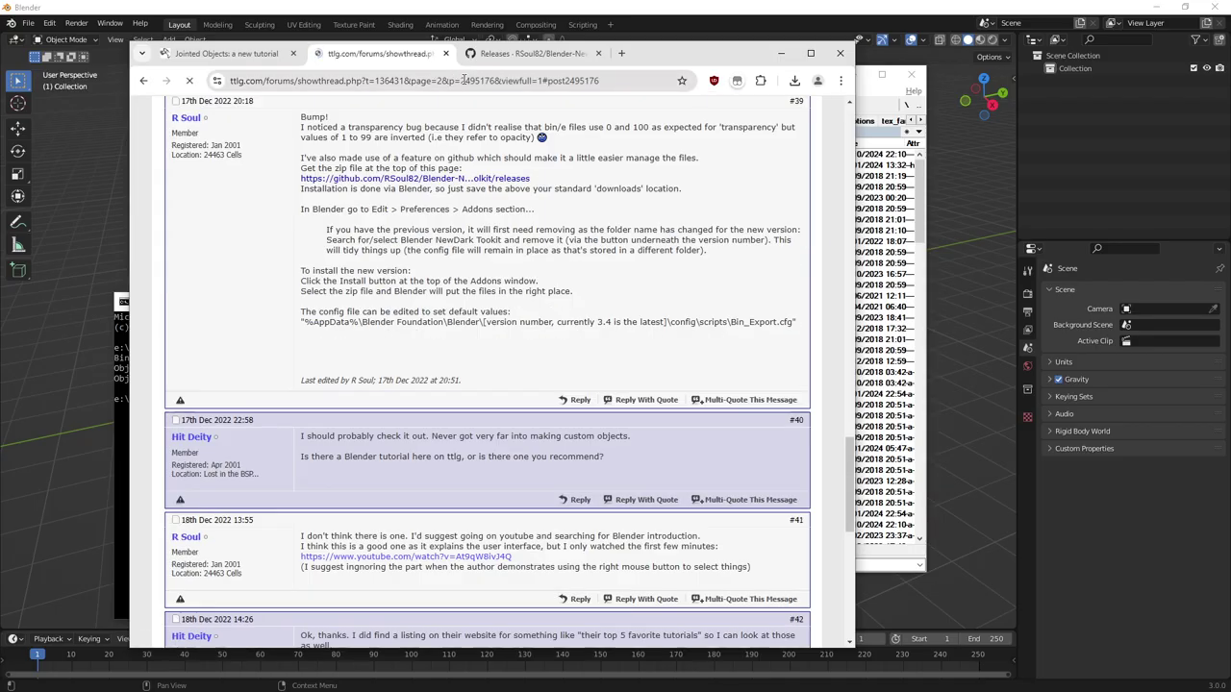
pyautogui.click(465, 82)
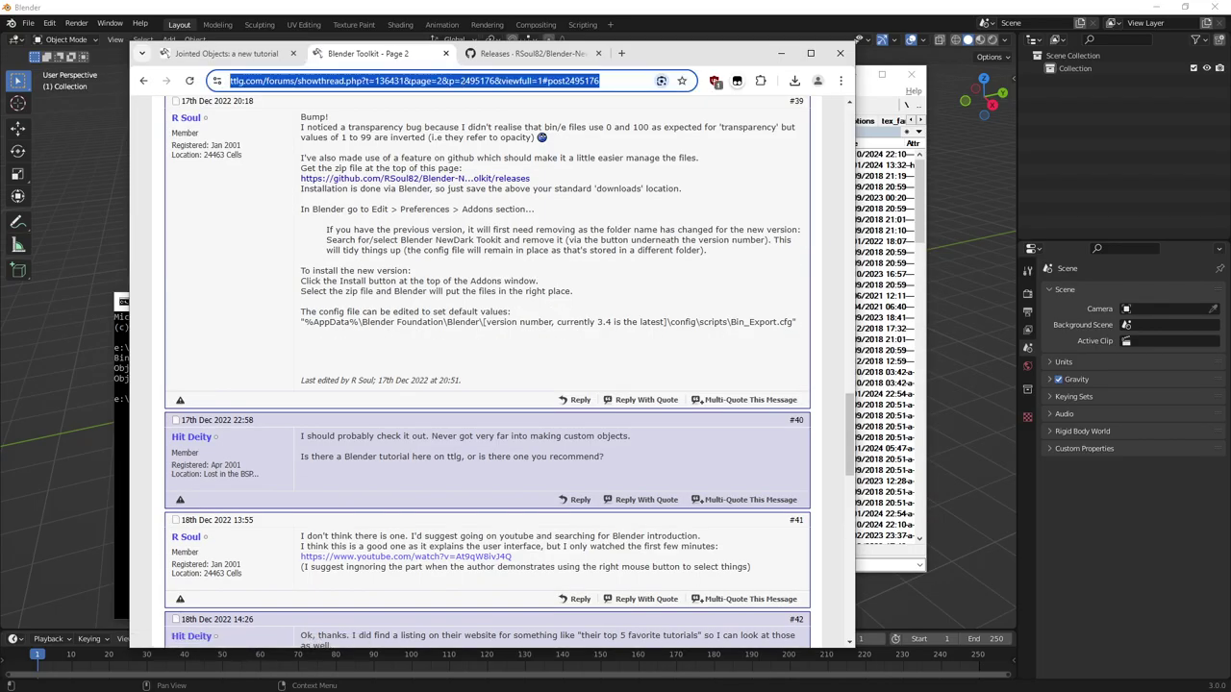
pyautogui.hotkey('alt', 'Tab')
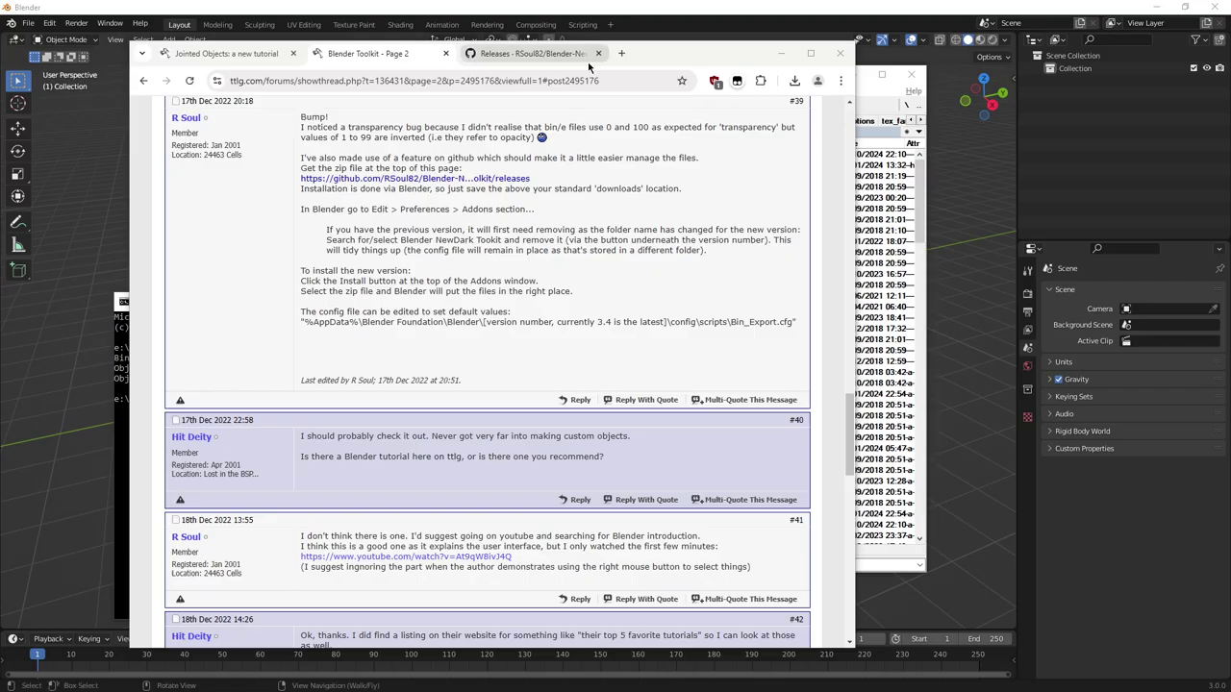
# Step: View the Blender-NewDark-Toolkit releases page on GitHub and examine the 1.6.0 release notes and the downloadable Blender-NewDark-Toolkit.zip
pyautogui.click(520, 54)
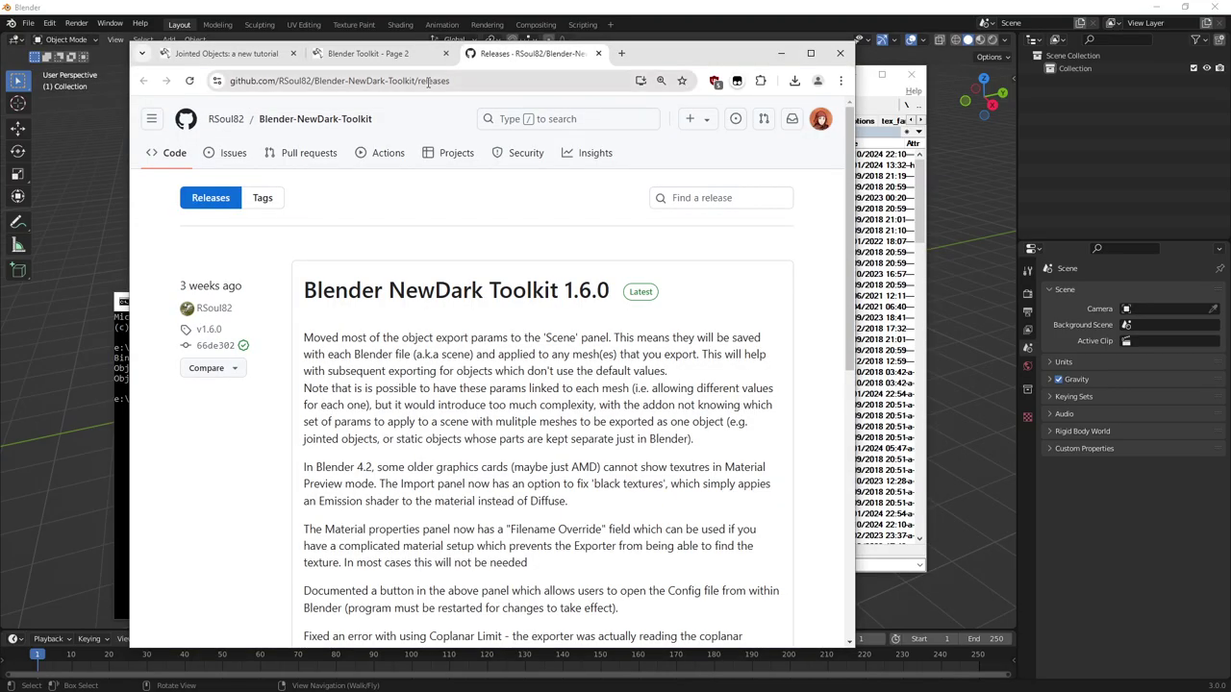
pyautogui.click(429, 81)
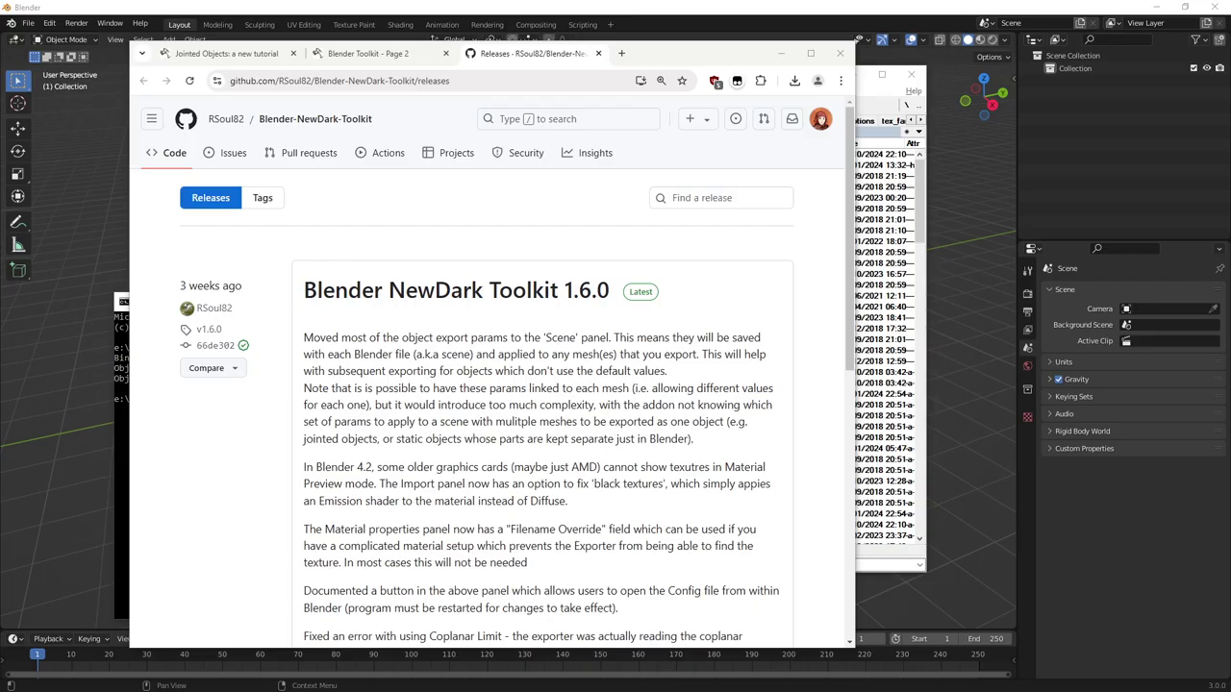
pyautogui.click(214, 478)
pyautogui.scroll(-3, 214, 478)
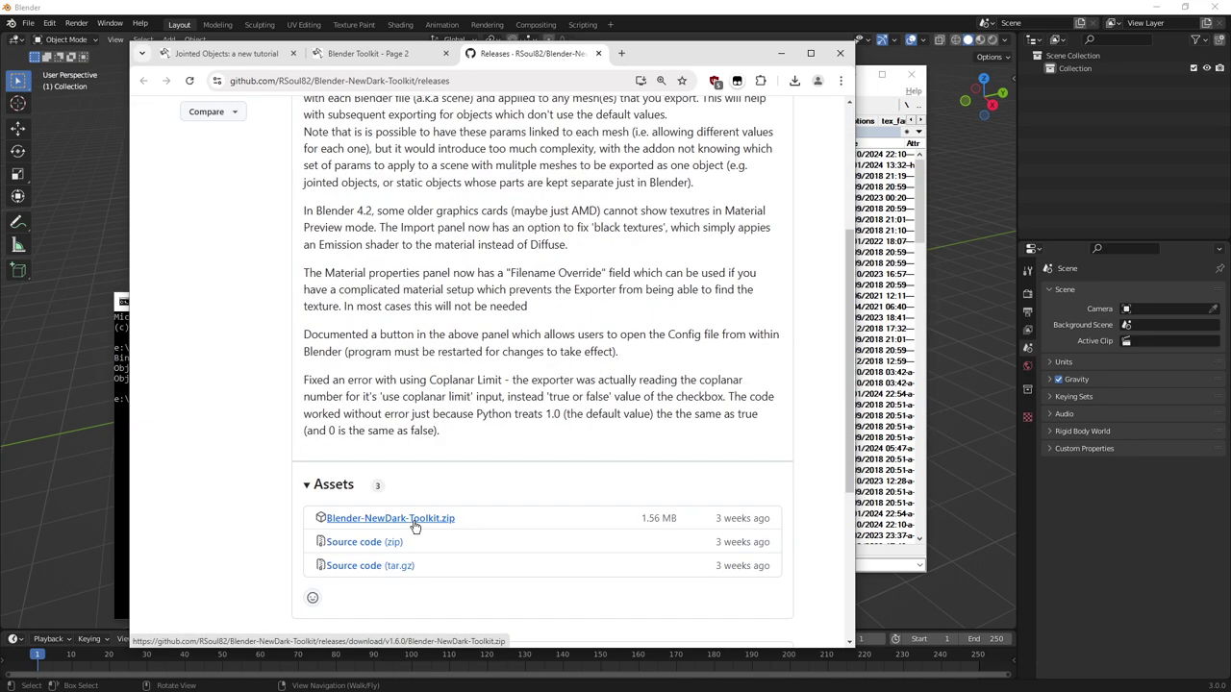
pyautogui.scroll(3, 416, 526)
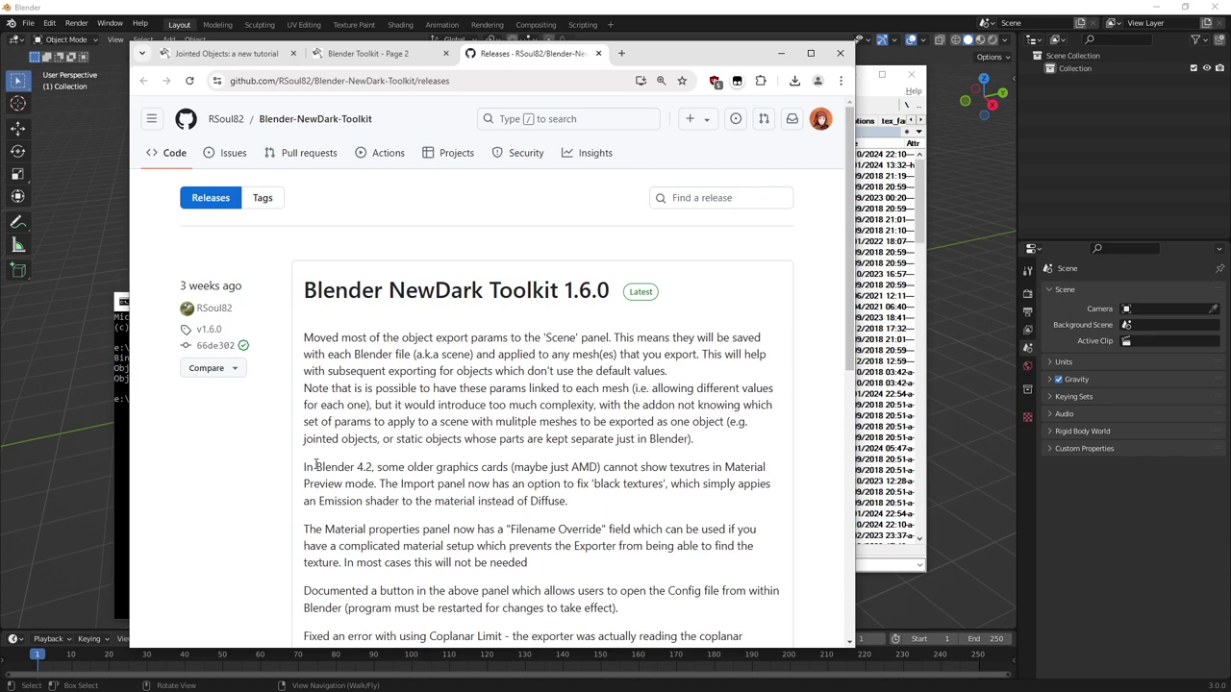
pyautogui.scroll(-1, 541, 348)
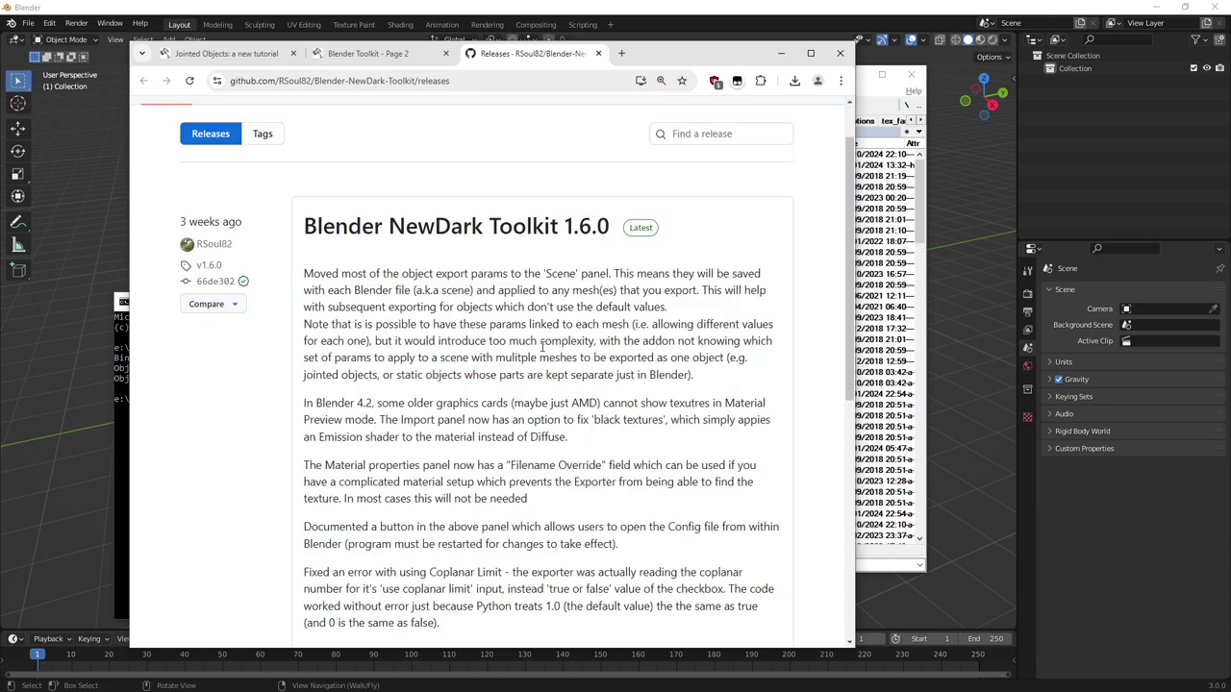
pyautogui.scroll(1, 541, 349)
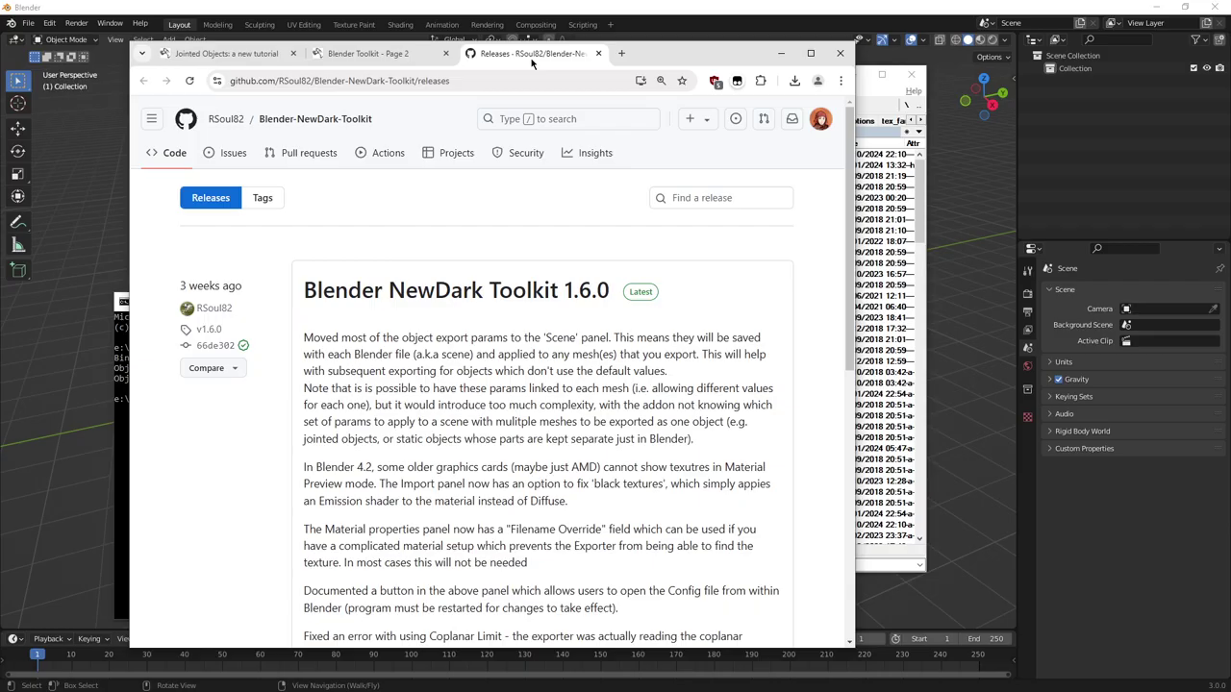
# Step: Go back to the forum thread to review post #39's add-on installation instructions, and move the browser window aside
pyautogui.click(390, 55)
pyautogui.click(537, 264)
pyautogui.scroll(1, 535, 263)
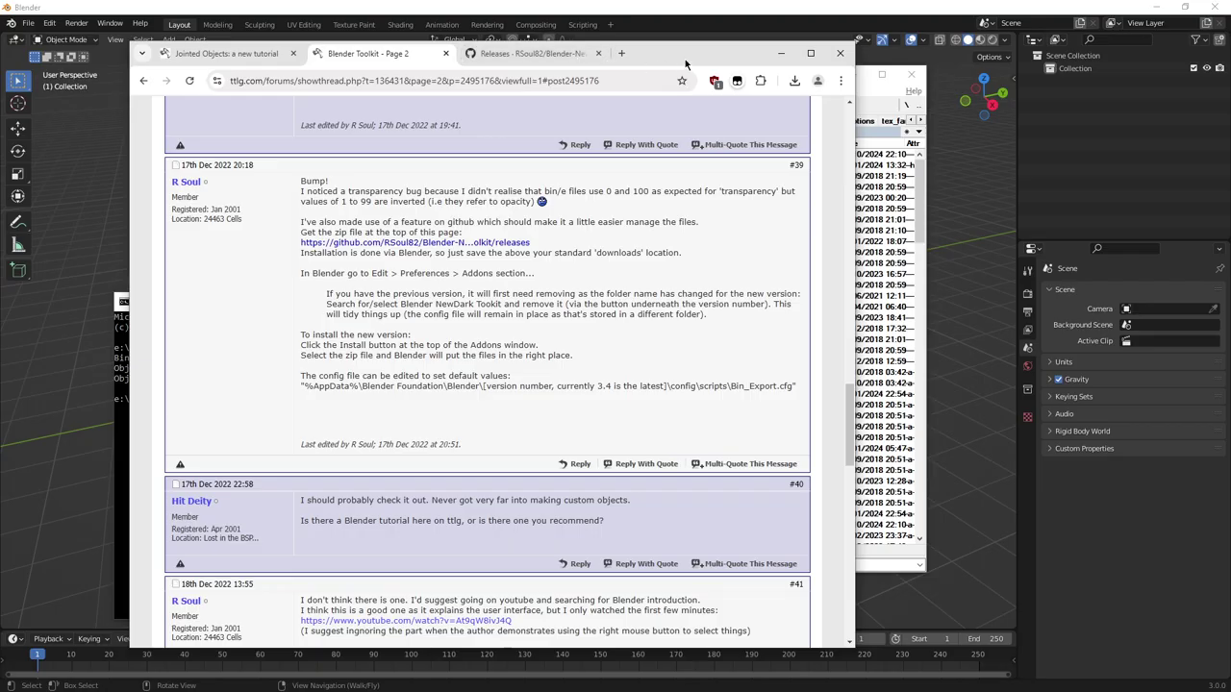
pyautogui.moveTo(685, 65); pyautogui.dragTo(778, 53)
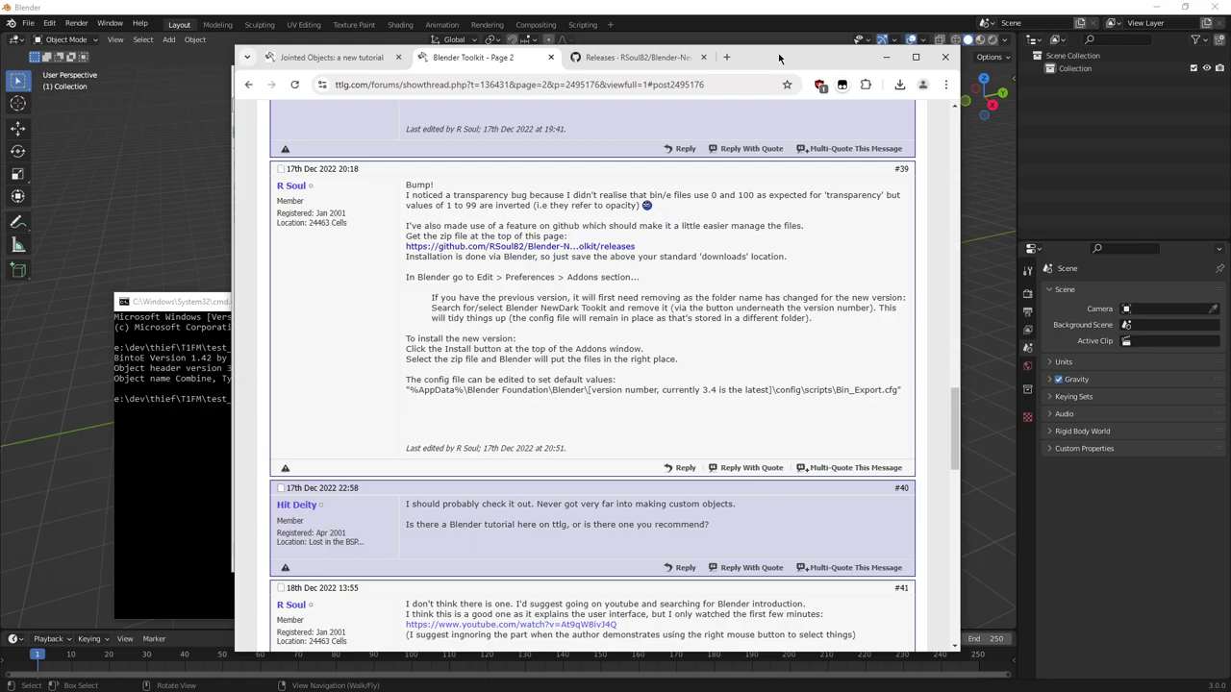
# Step: Switch to Blender and start importing an E file (.e) with the NewDark Toolkit importer
pyautogui.click(335, 8)
pyautogui.click(28, 23)
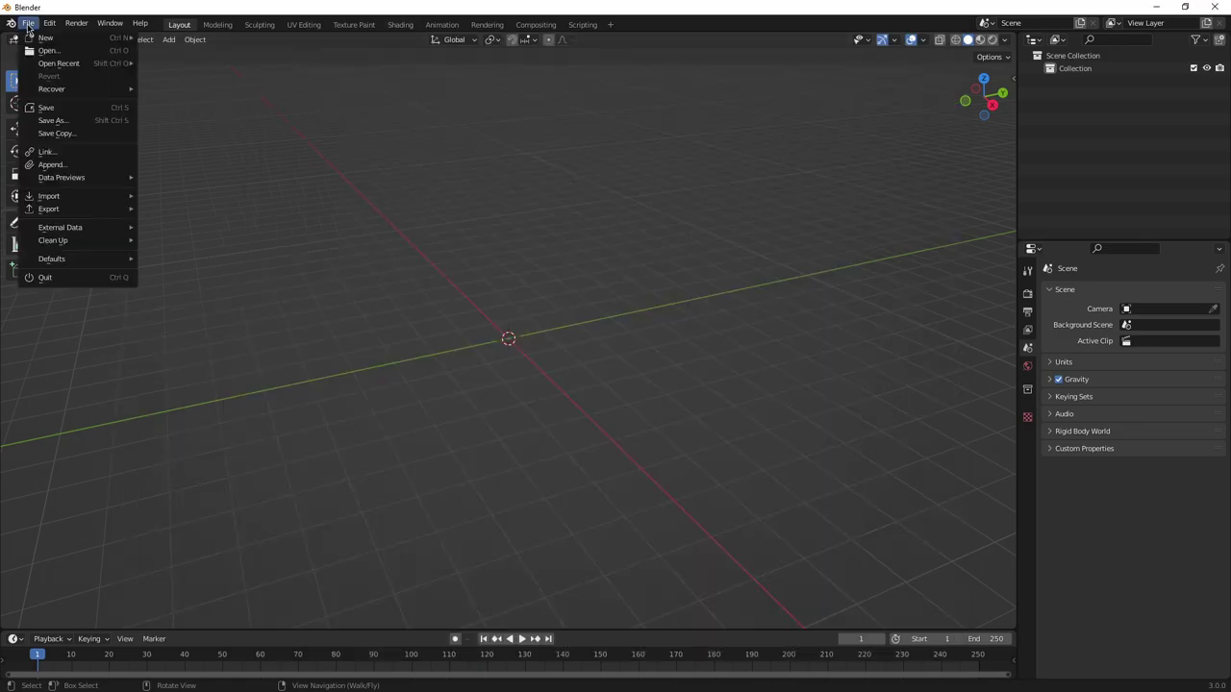
pyautogui.moveTo(82, 198)
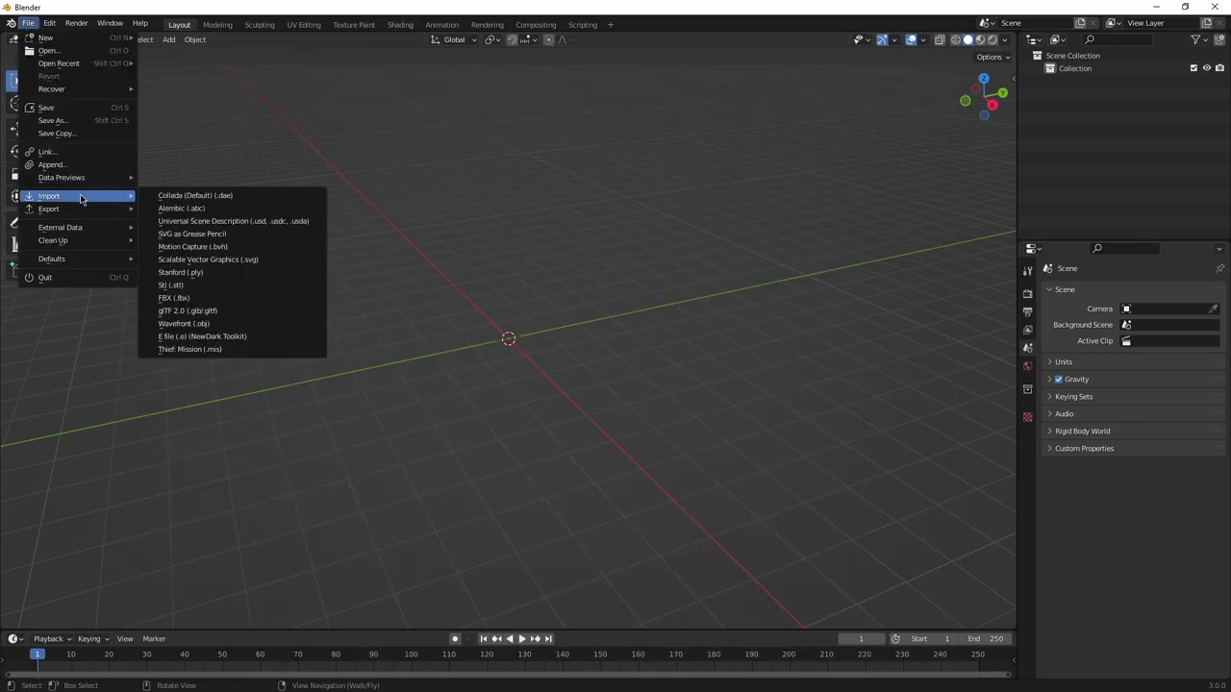
pyautogui.click(233, 338)
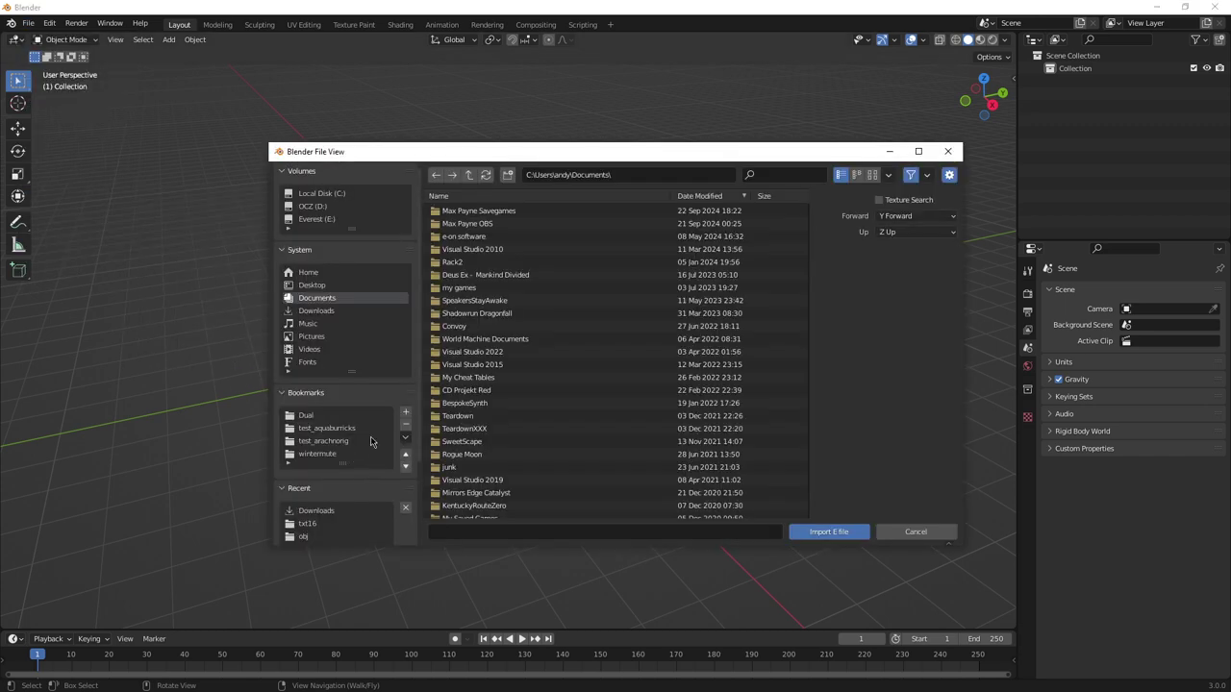
pyautogui.click(490, 536)
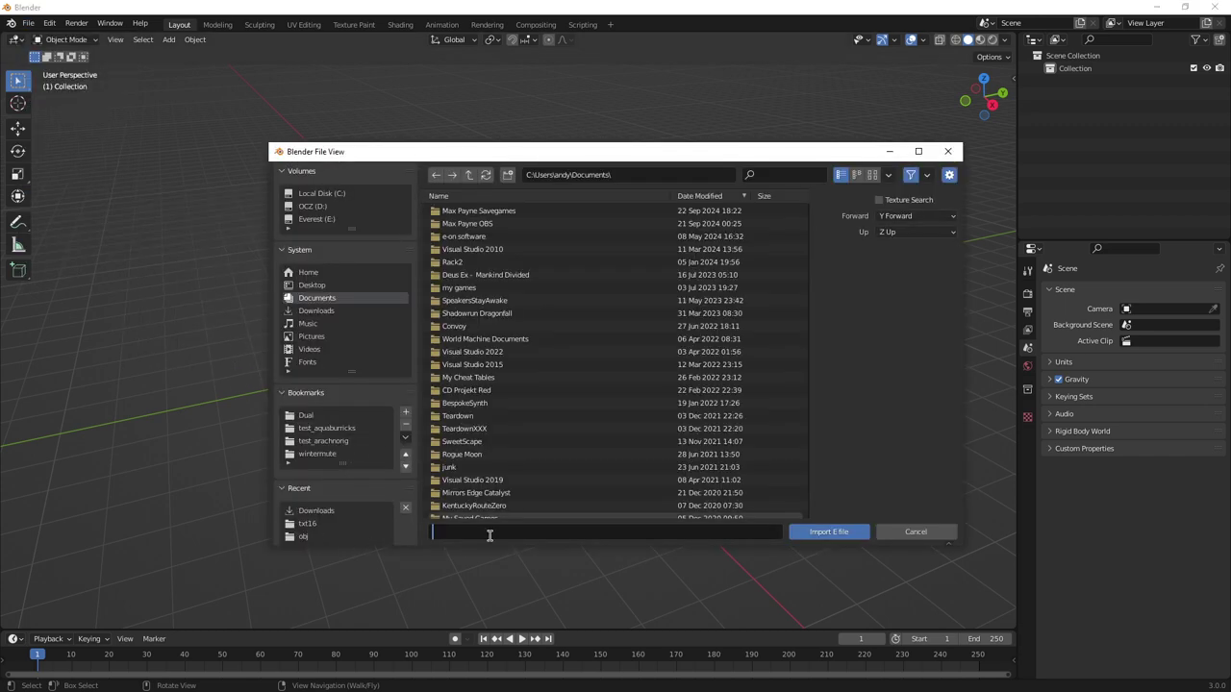
pyautogui.write('e:\\dev\\thief\\t1fm')
pyautogui.press('Return')
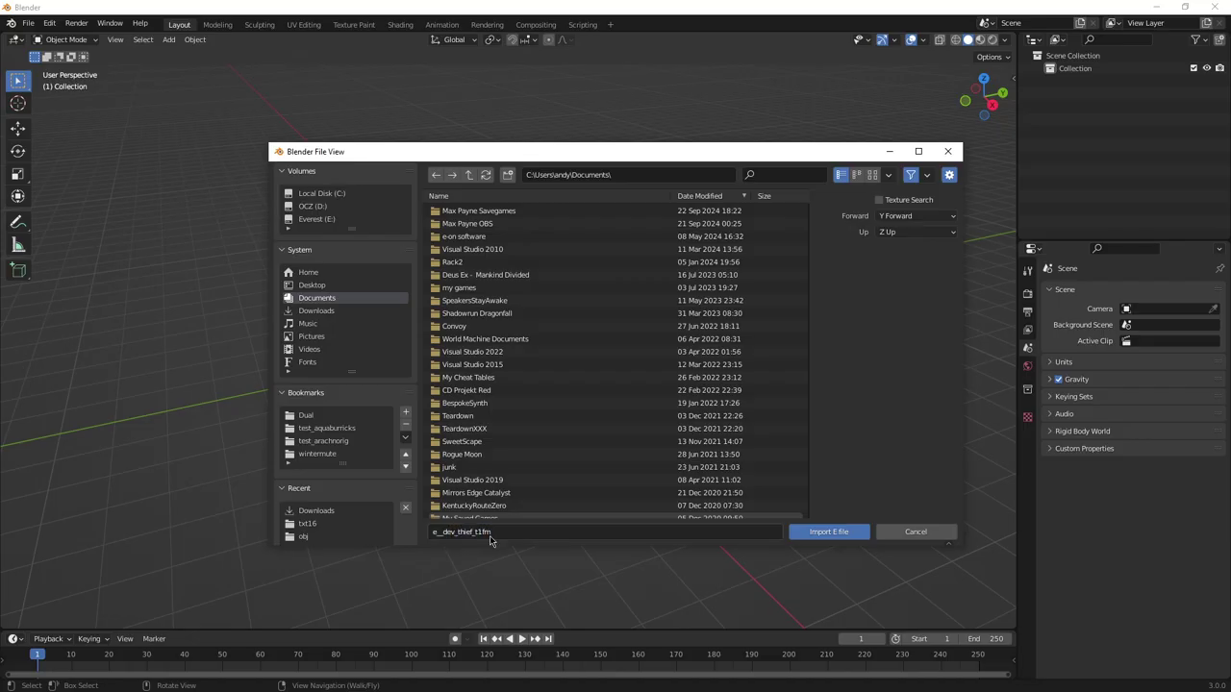
pyautogui.click(475, 532)
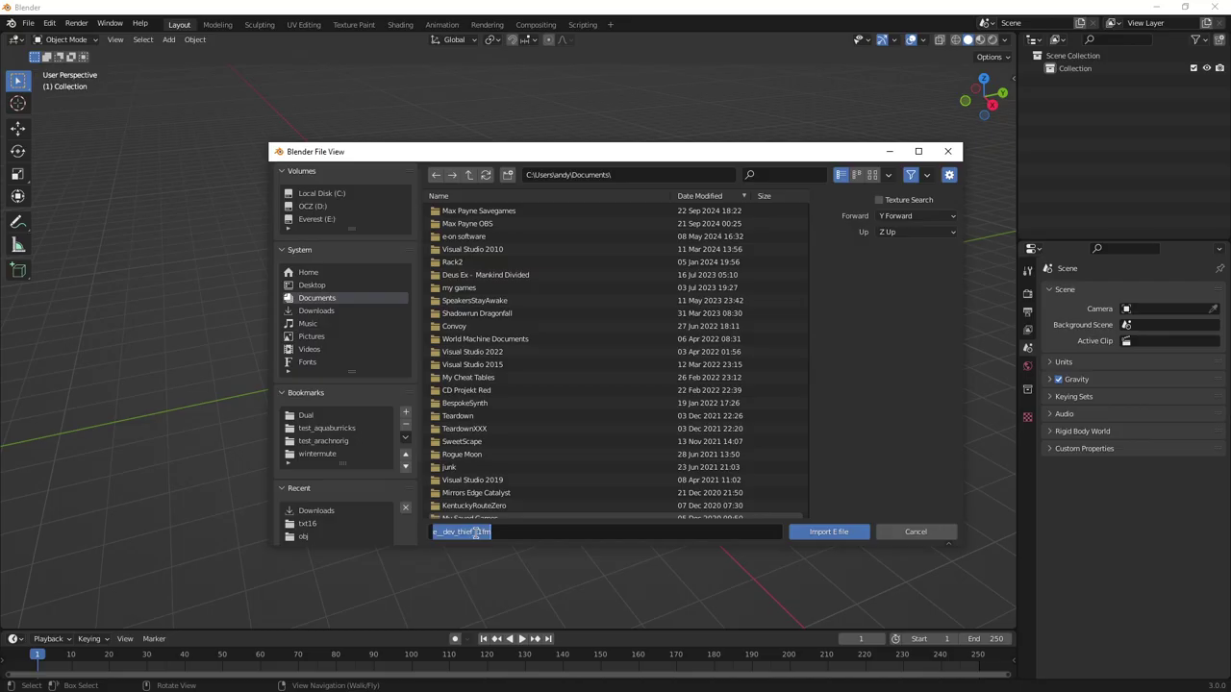
pyautogui.write('e:\\dev\\thief')
pyautogui.press('Return')
pyautogui.click(475, 532)
pyautogui.press('BackSpace')
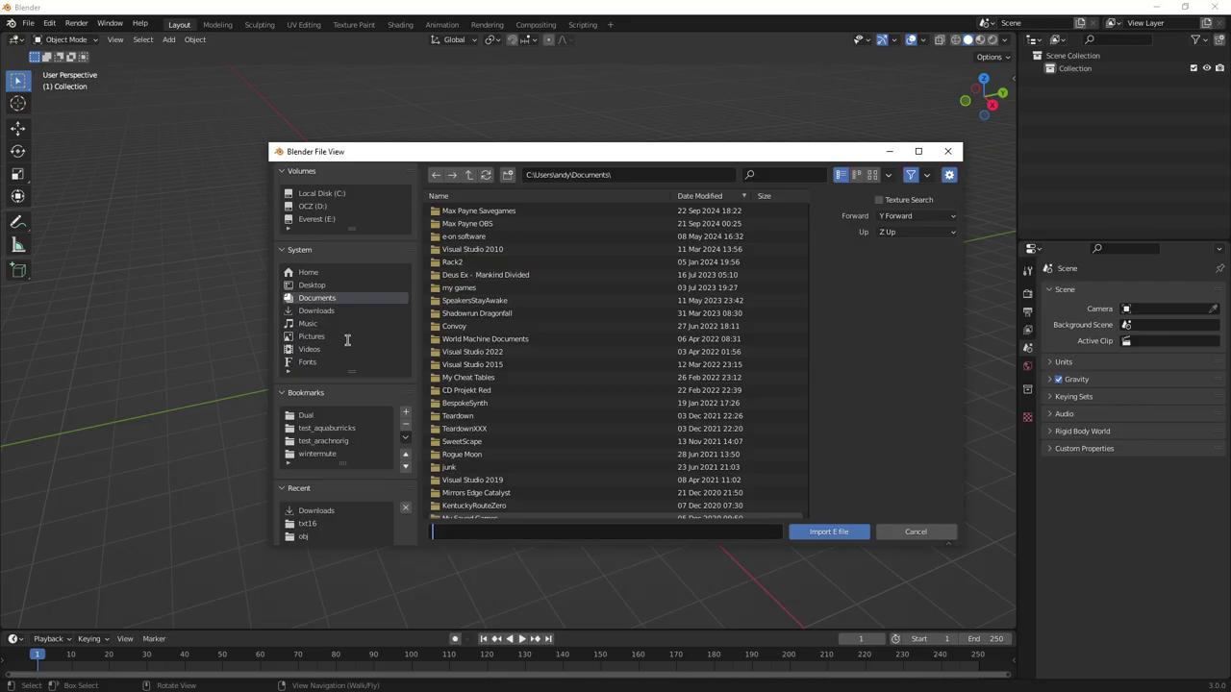
# Step: Browse the import dialog to the Everest (E:) drive, sort the list by name and open the dev\thief folder
pyautogui.click(318, 219)
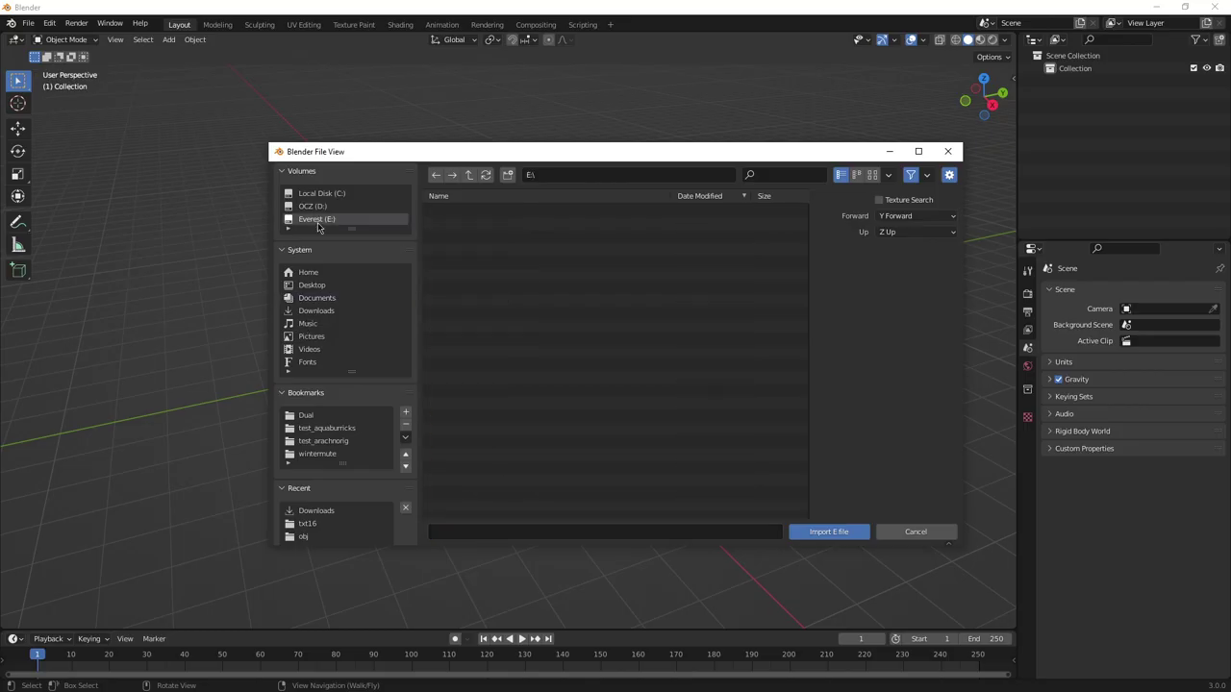
pyautogui.click(474, 252)
pyautogui.click(476, 211)
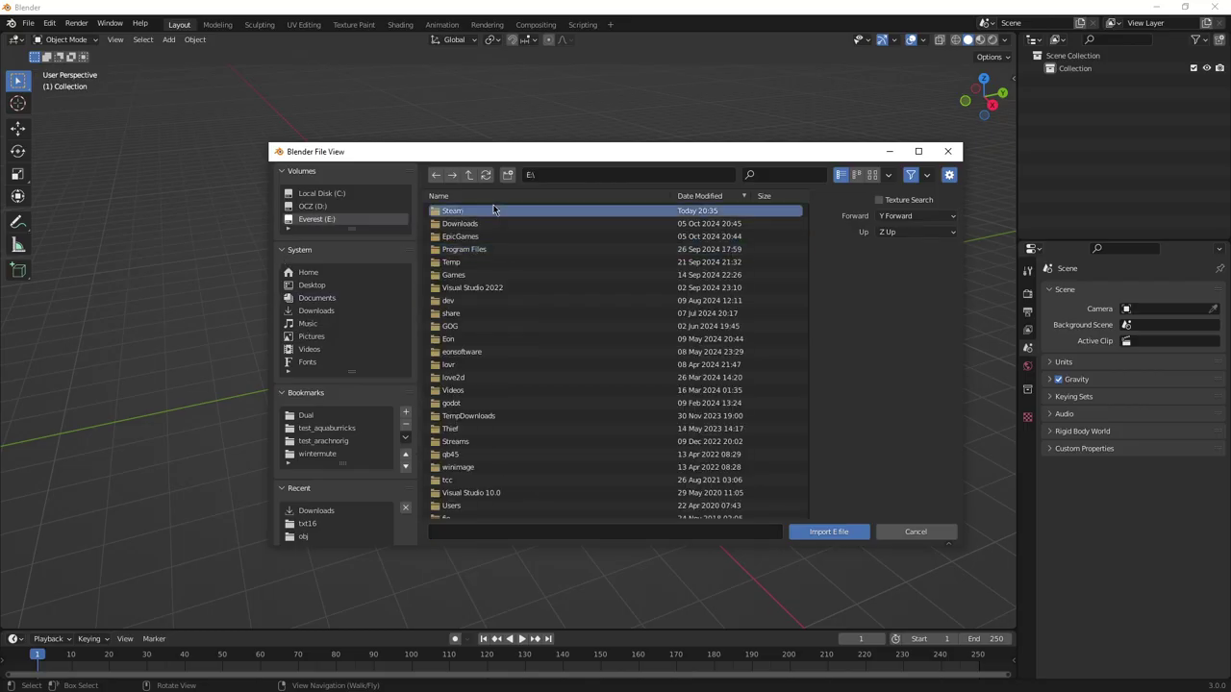
pyautogui.click(463, 197)
pyautogui.click(467, 213)
pyautogui.doubleClick(467, 213)
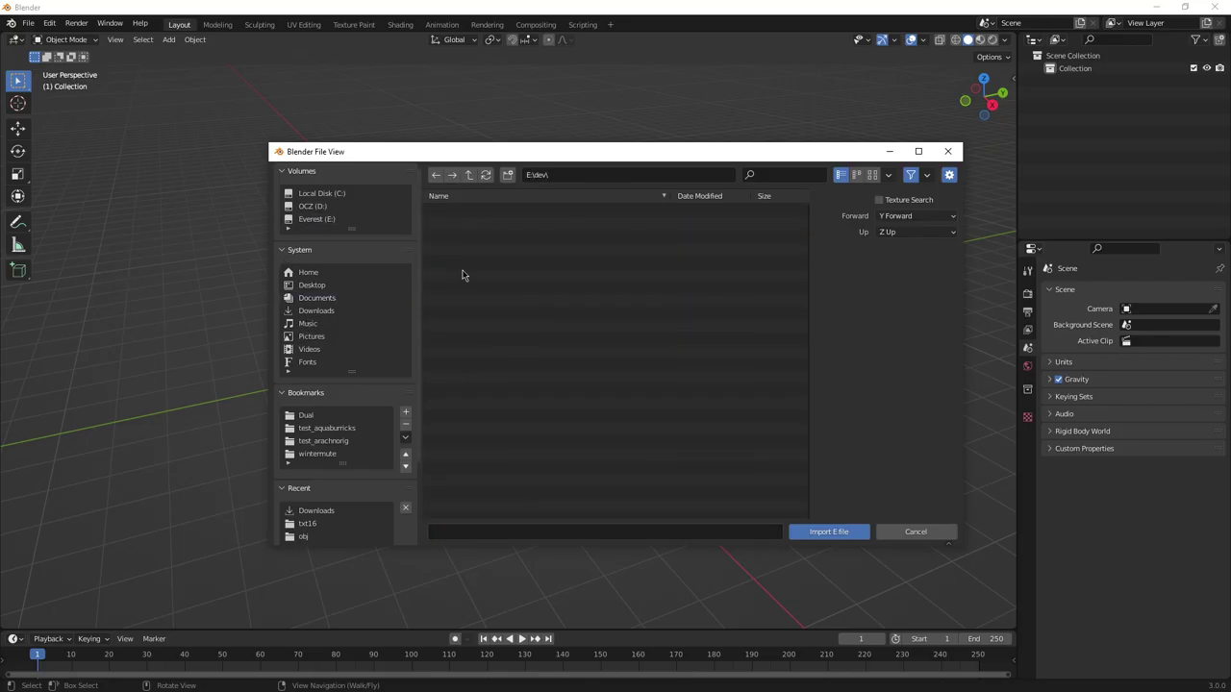
pyautogui.scroll(-10, 461, 275)
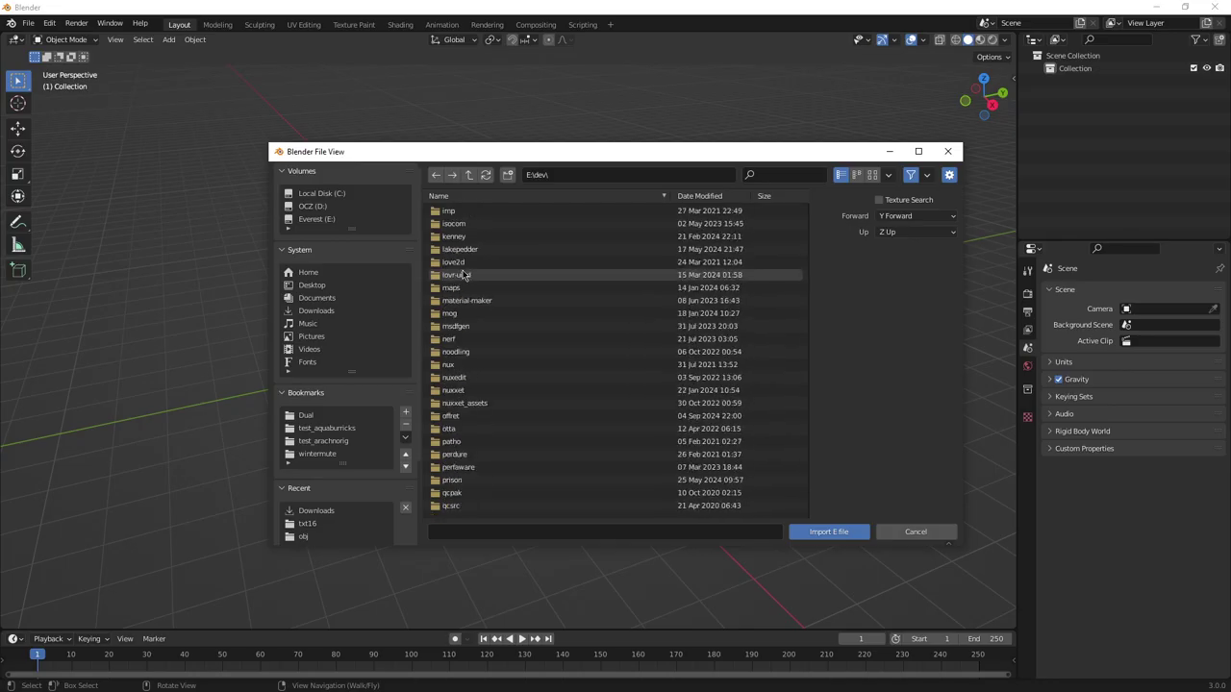
pyautogui.scroll(-10, 462, 279)
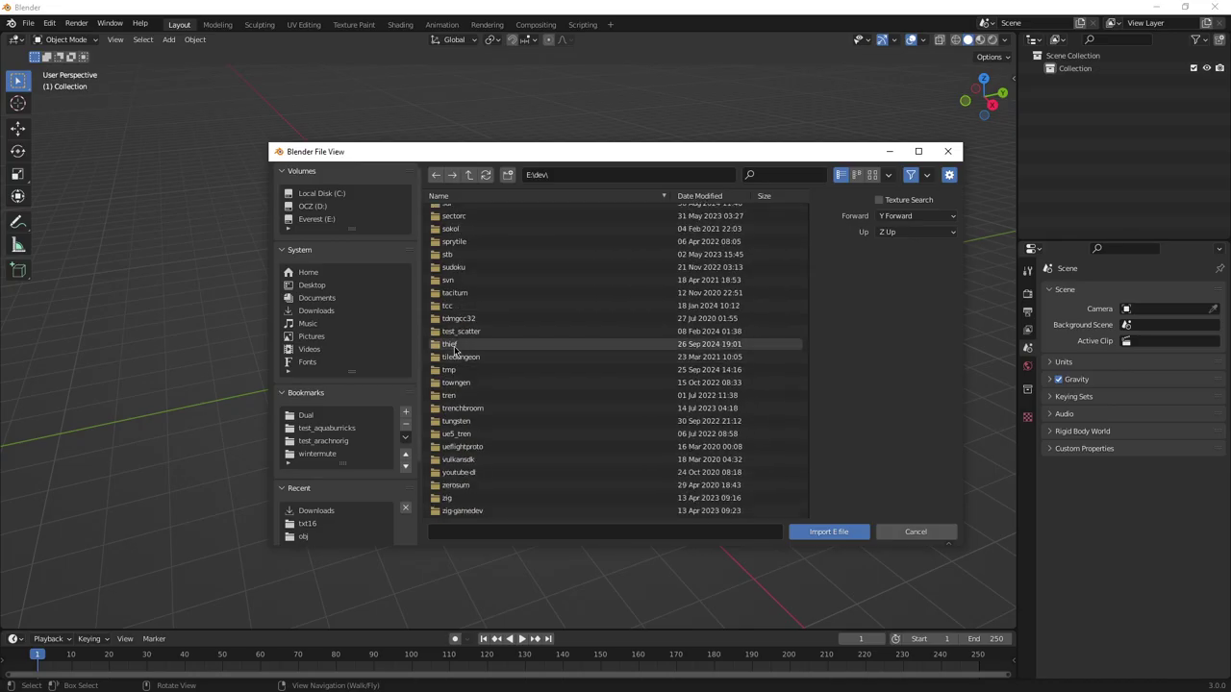
pyautogui.doubleClick(450, 344)
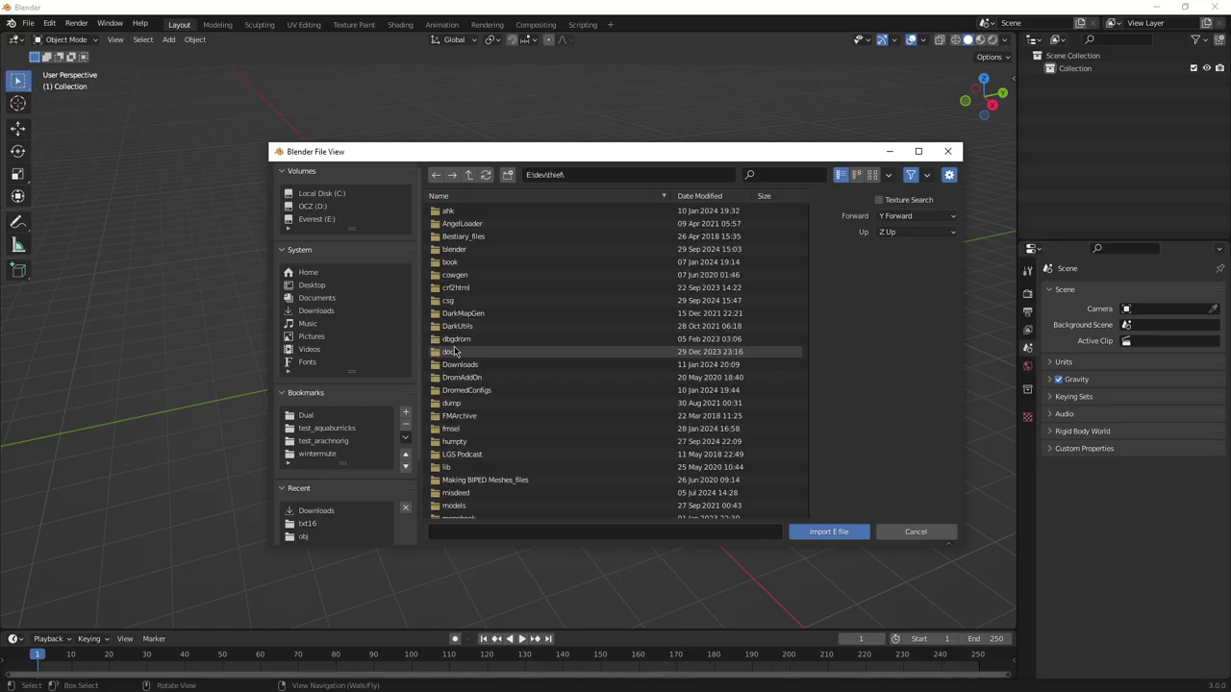
# Step: Open the T1FM\test_headlever\obj folder and select reskeplean1.e as the file to import
pyautogui.scroll(-12, 452, 352)
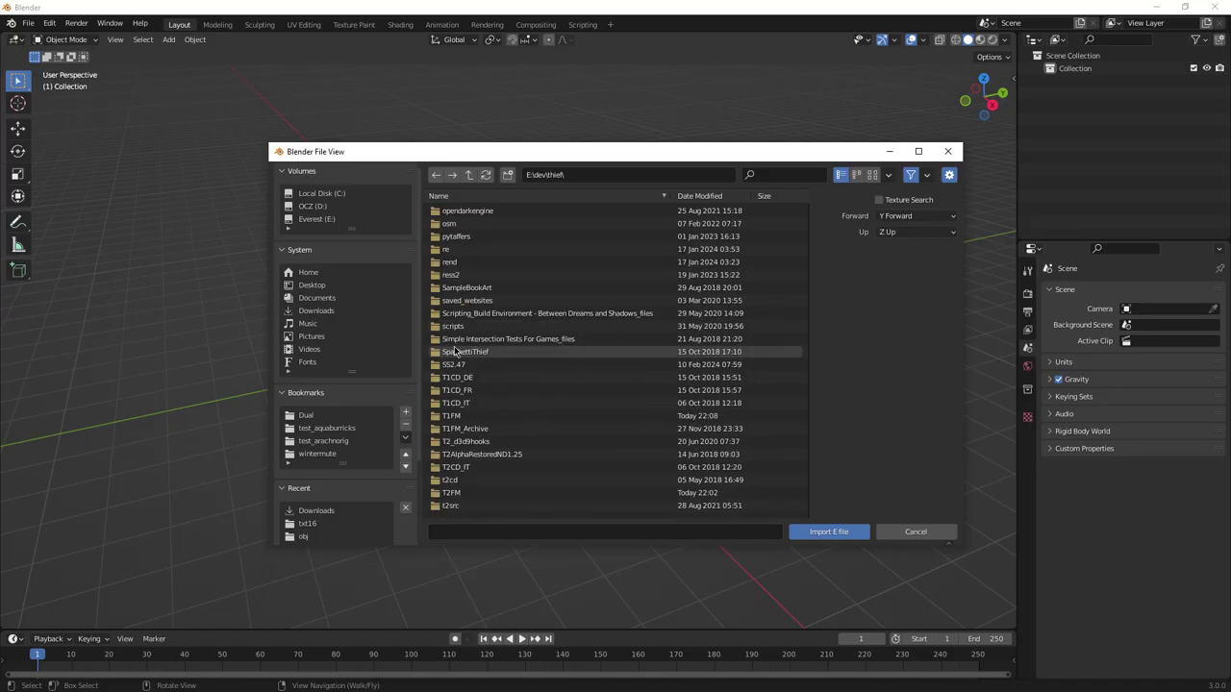
pyautogui.doubleClick(446, 412)
pyautogui.scroll(-10, 453, 366)
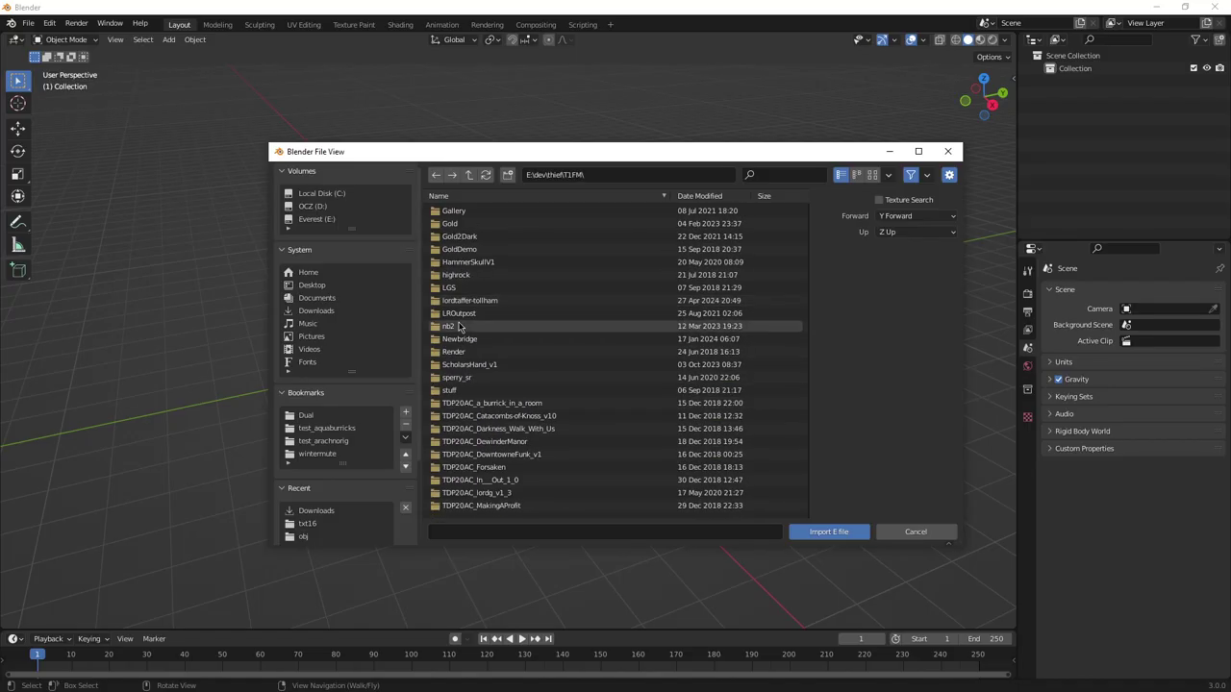
pyautogui.doubleClick(481, 421)
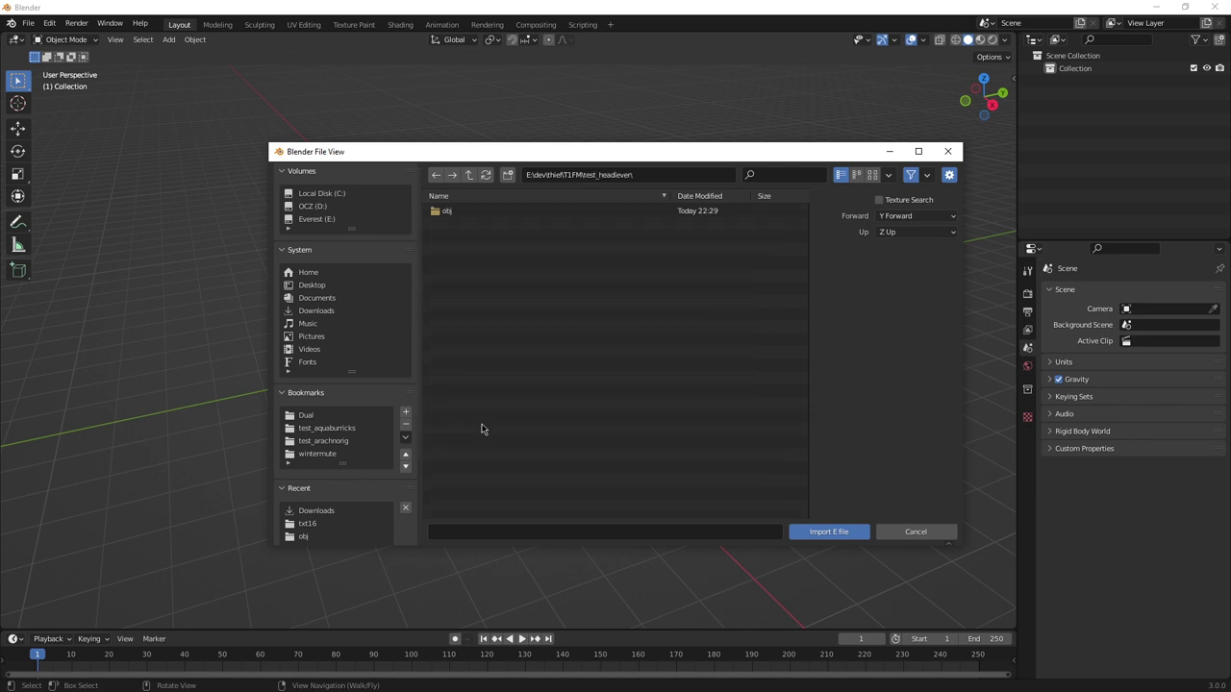
pyautogui.doubleClick(442, 210)
pyautogui.click(473, 211)
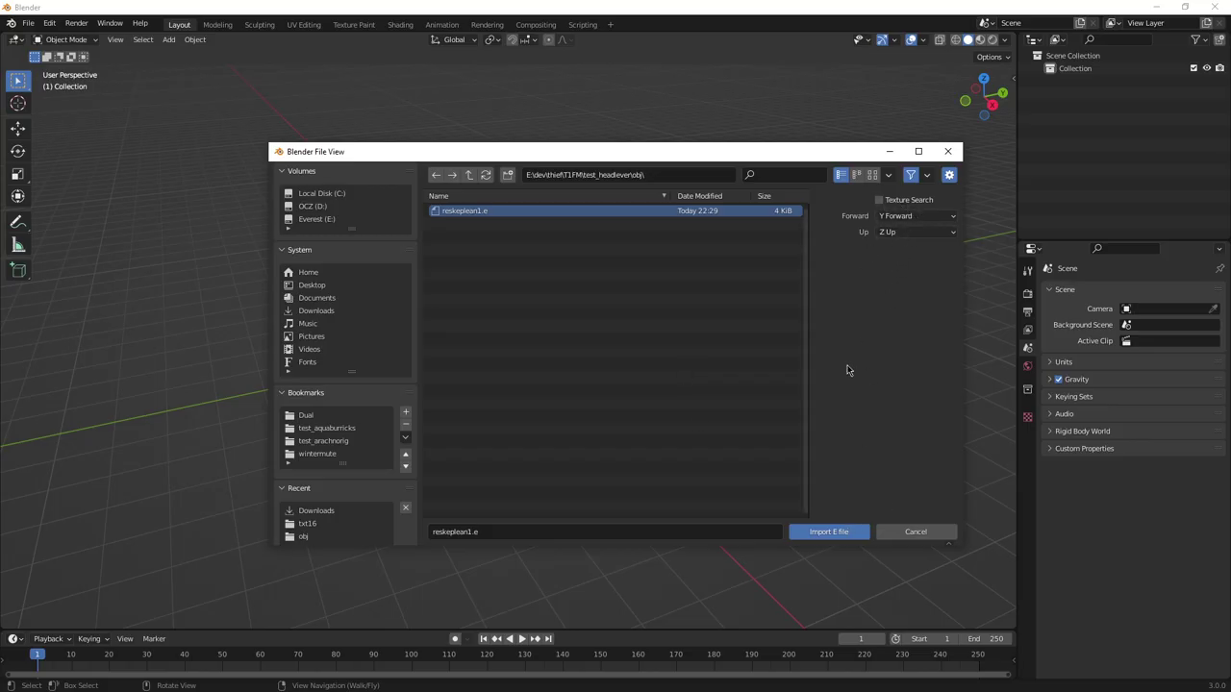
# Step: Import reskeplean1.e with Y Forward and Z Up, and show the viewport in Material Preview shading
pyautogui.click(829, 533)
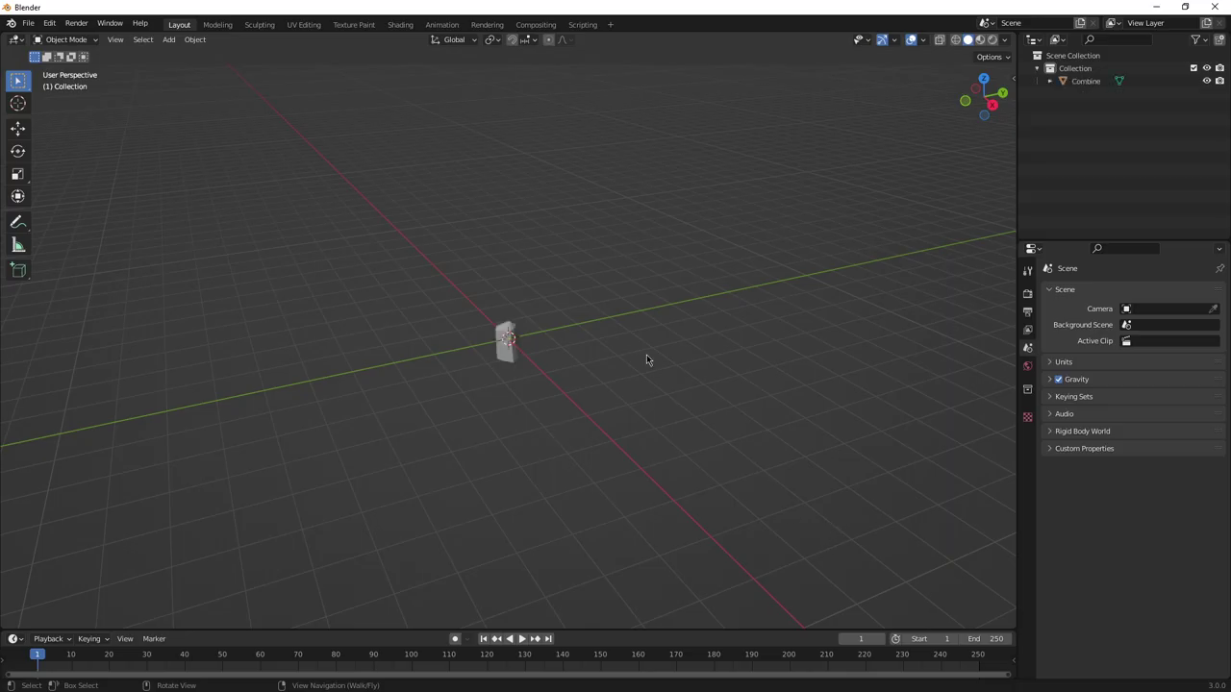
pyautogui.click(981, 43)
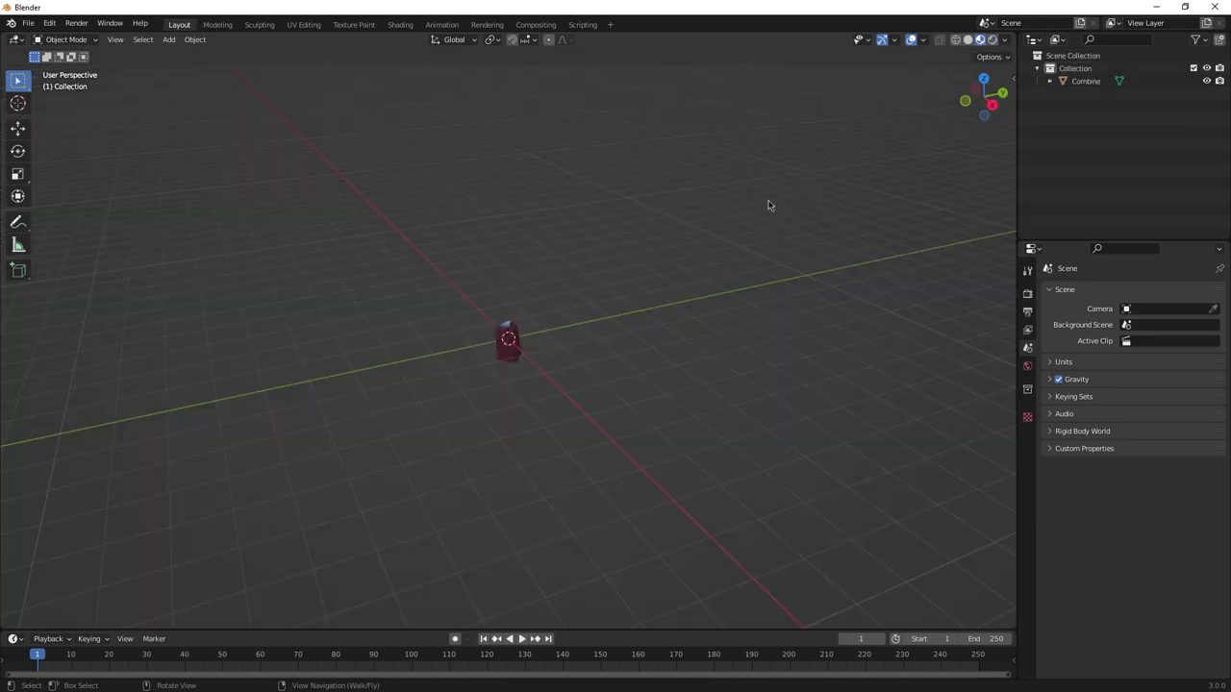
# Step: Select the imported Combine model and examine its shape and textures up close from several angles
pyautogui.moveTo(766, 201); pyautogui.dragTo(548, 339, button='middle')
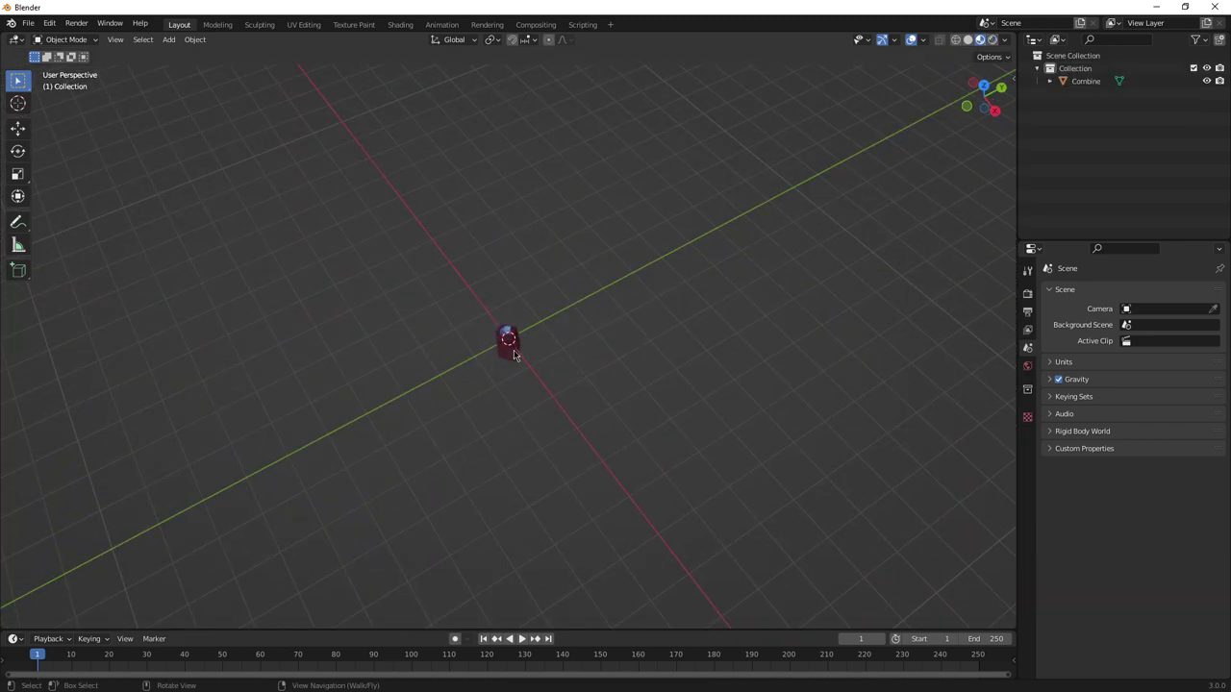
pyautogui.click(513, 354)
pyautogui.scroll(6, 513, 354)
pyautogui.scroll(-2, 514, 354)
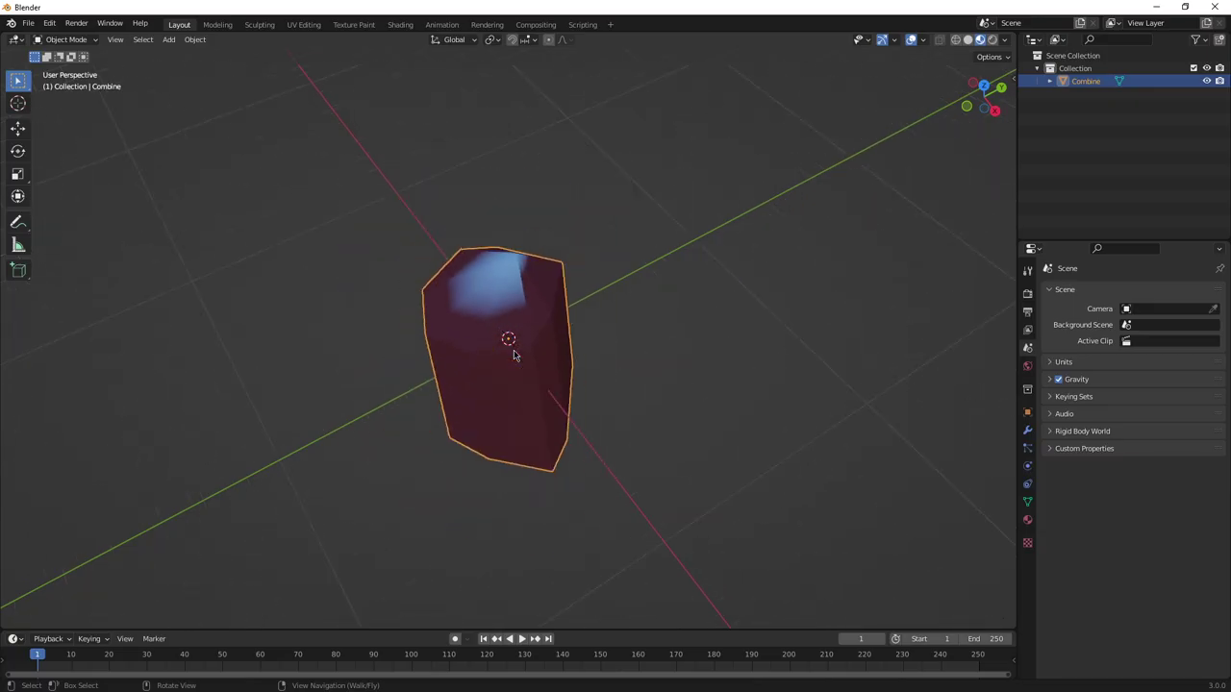
pyautogui.scroll(-3, 513, 354)
pyautogui.moveTo(690, 418); pyautogui.dragTo(548, 376, button='middle')
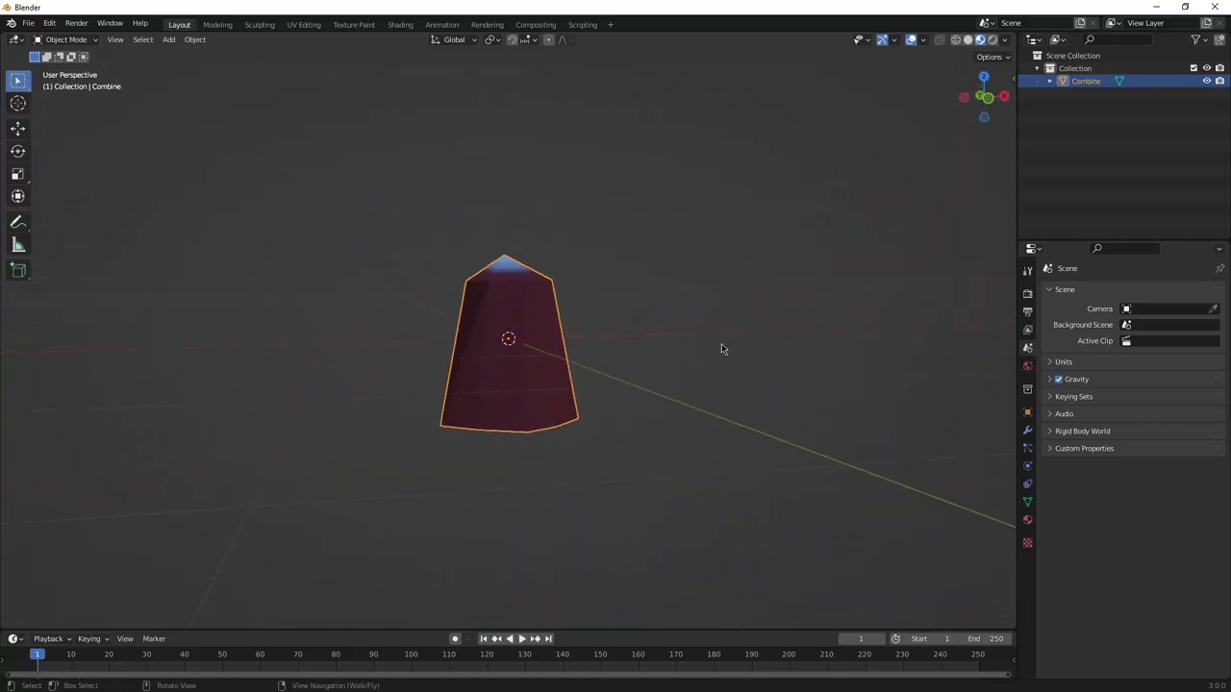
pyautogui.moveTo(722, 349); pyautogui.dragTo(672, 341, button='middle')
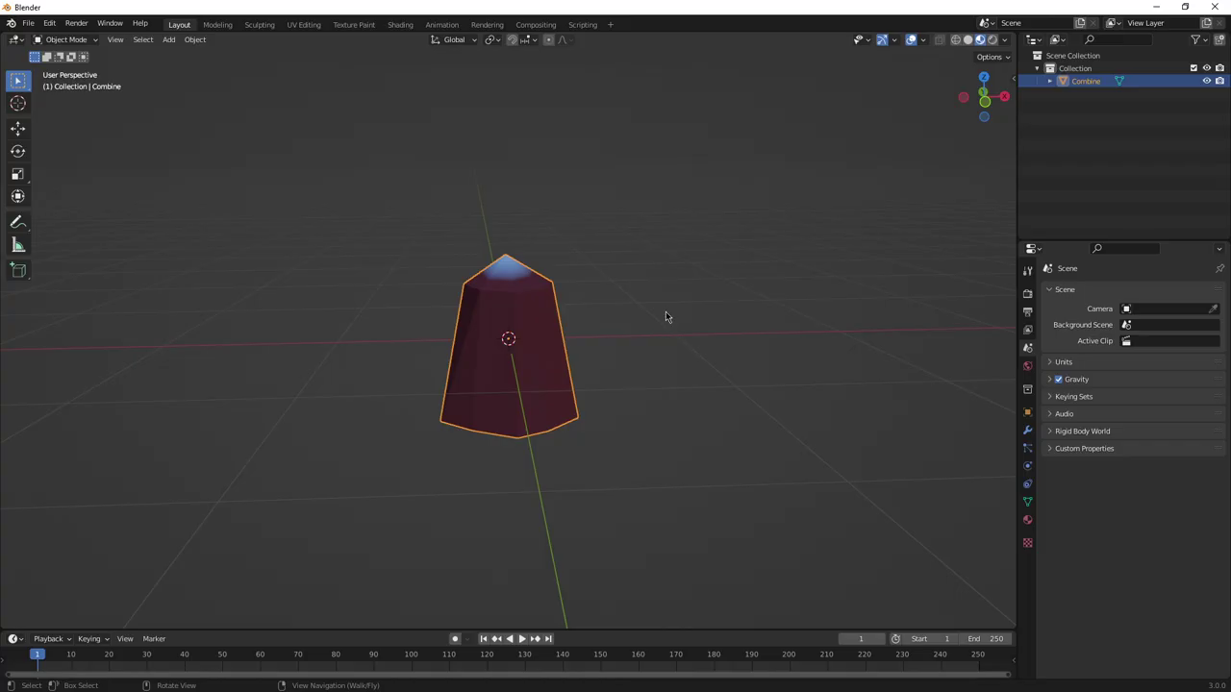
pyautogui.moveTo(666, 314); pyautogui.dragTo(663, 330, button='middle')
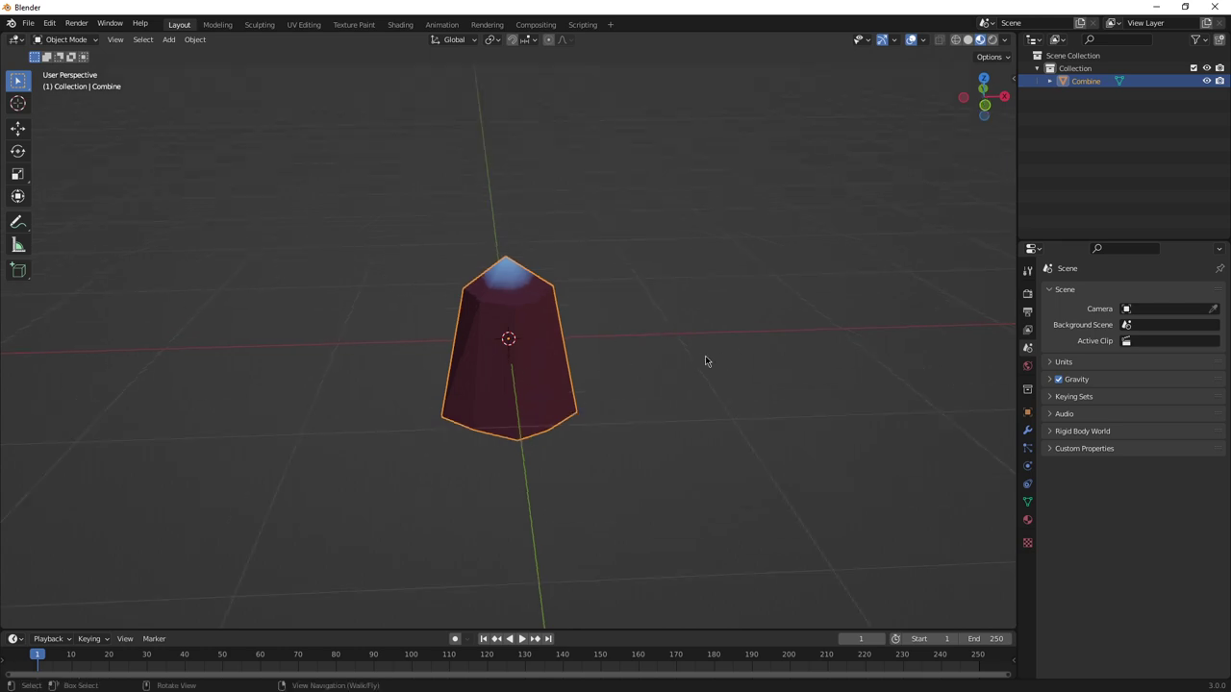
# Step: Start saving the scene in the T1FM\test_headlever\obj folder and remove "untitled" from the file name
pyautogui.hotkey('ctrl', 's')
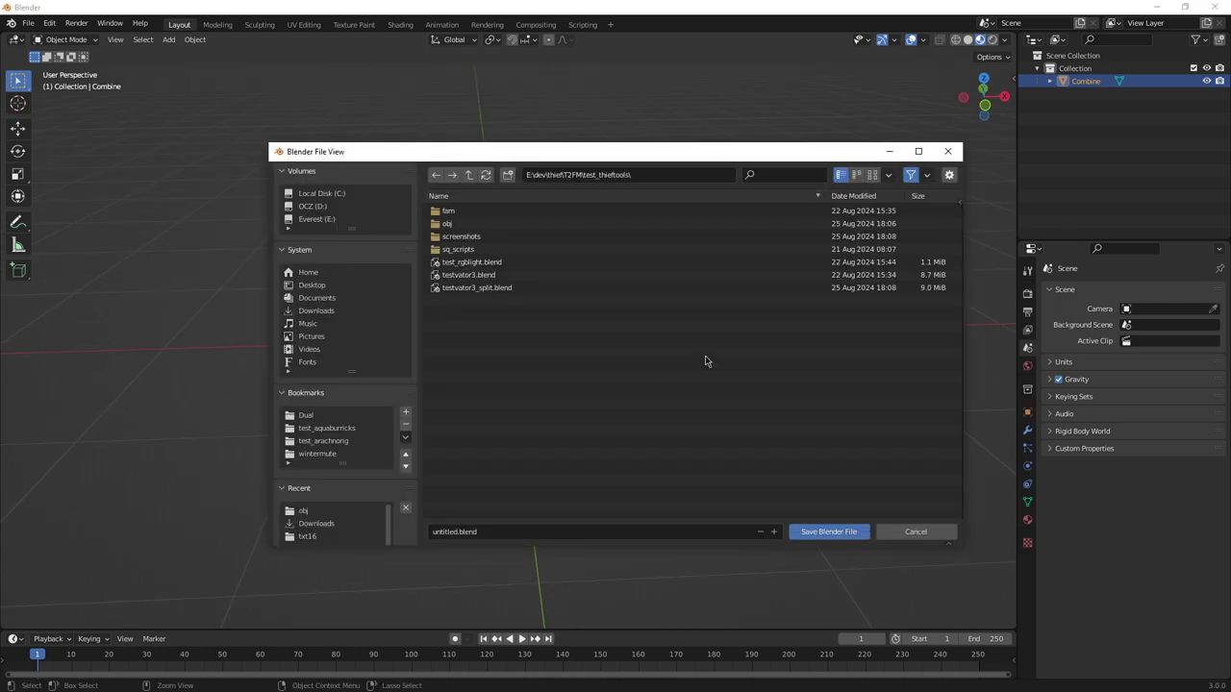
pyautogui.click(306, 513)
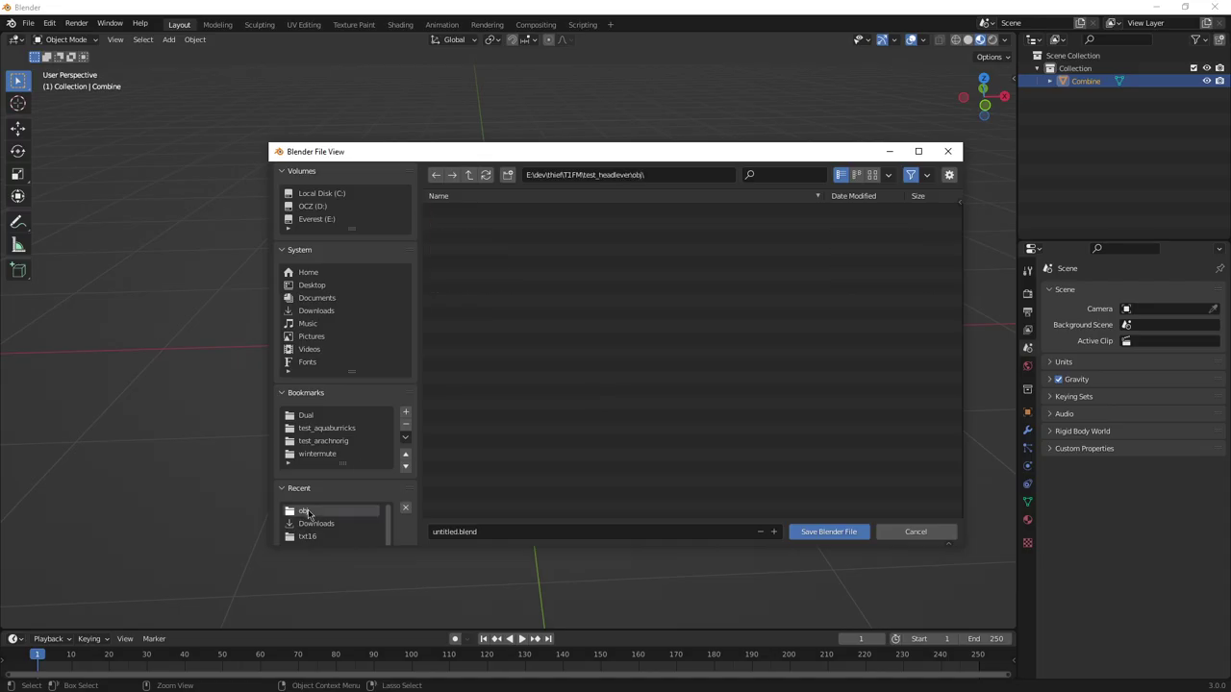
pyautogui.click(529, 532)
pyautogui.press('Home')
pyautogui.press('Delete')
pyautogui.press('Delete')
pyautogui.press('Delete')
pyautogui.press('Delete')
pyautogui.press('Delete')
pyautogui.press('Delete')
# Step: Check the original model's file name in Total Commander's obj folder listing and return to Blender's save dialog
pyautogui.hotkey('alt', 'Tab')
pyautogui.press('Tab')
pyautogui.press('Tab')
pyautogui.press('Tab')
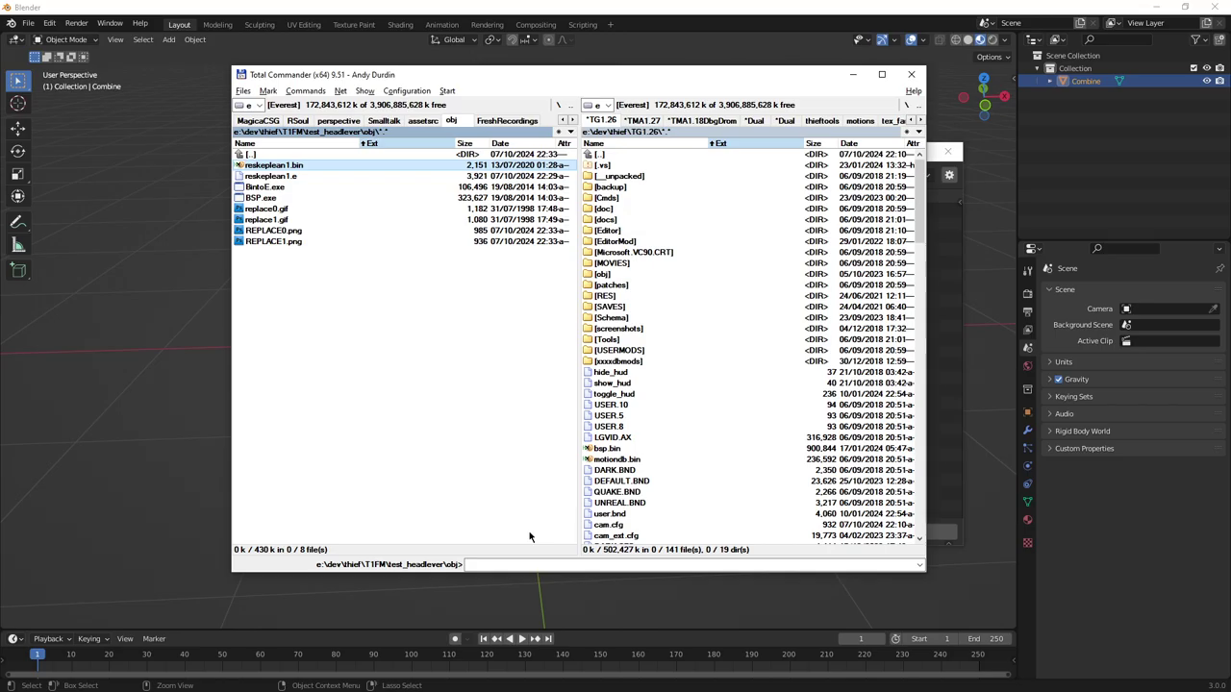
pyautogui.hotkey('alt', 'Tab')
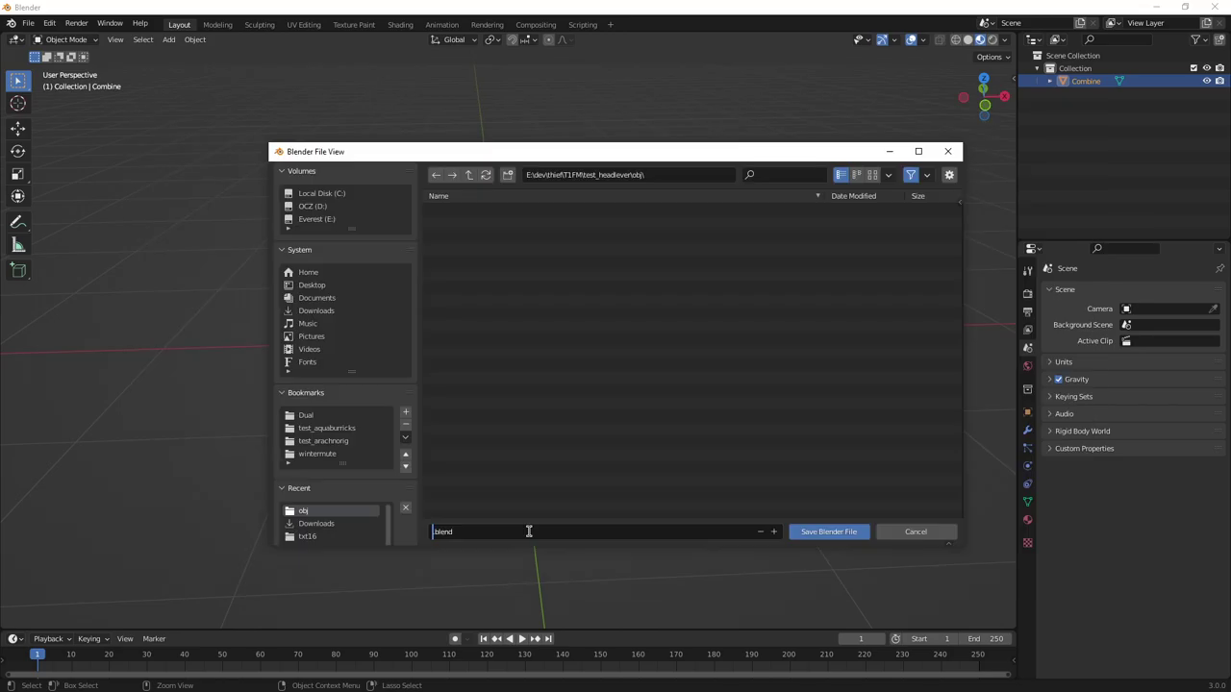
# Step: Name the file reskeplean1j.blend and save it
pyautogui.write('reskep')
pyautogui.write('lear')
pyautogui.write('1')
pyautogui.press('Delete')
pyautogui.write('.')
pyautogui.click(848, 531)
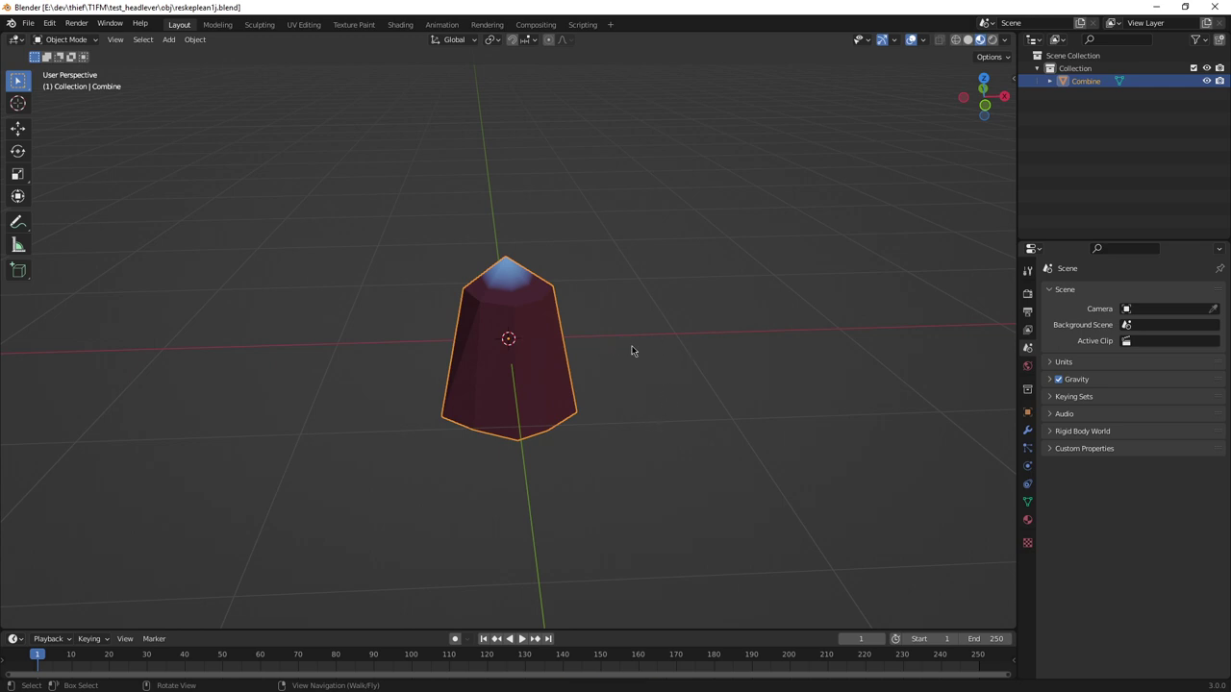
# Step: Deselect the Combine model and save the Blender file again
pyautogui.moveTo(622, 362); pyautogui.dragTo(718, 336, button='middle')
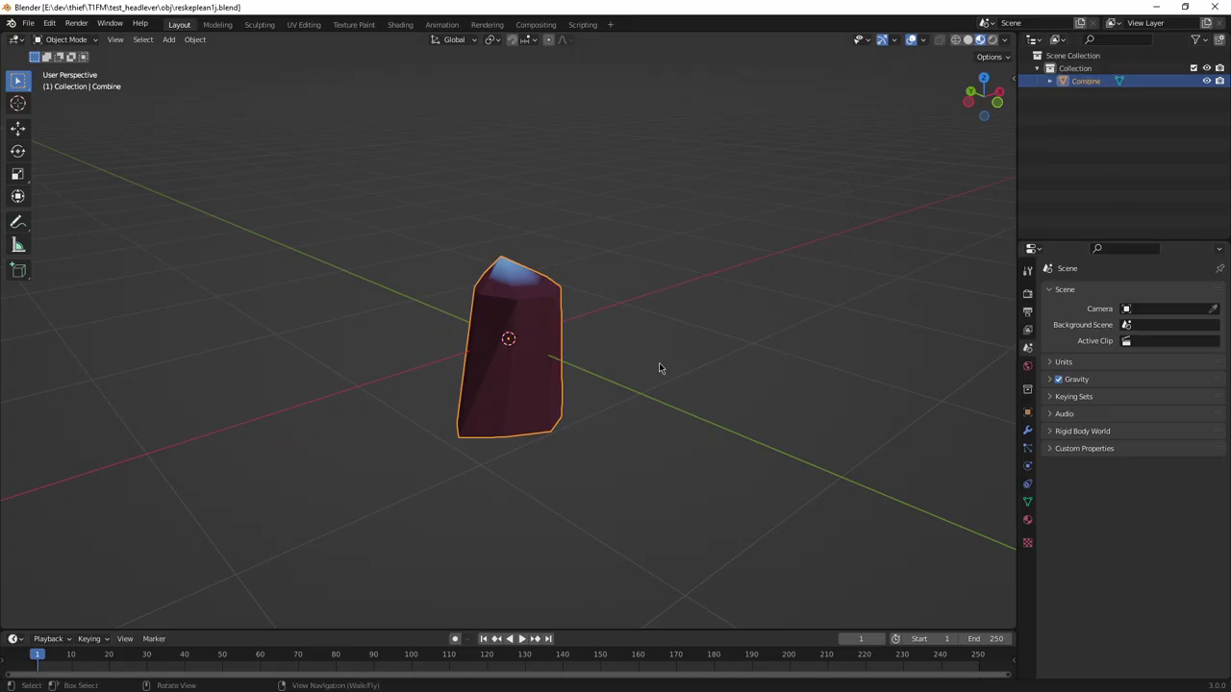
pyautogui.moveTo(675, 348); pyautogui.dragTo(714, 321, button='middle')
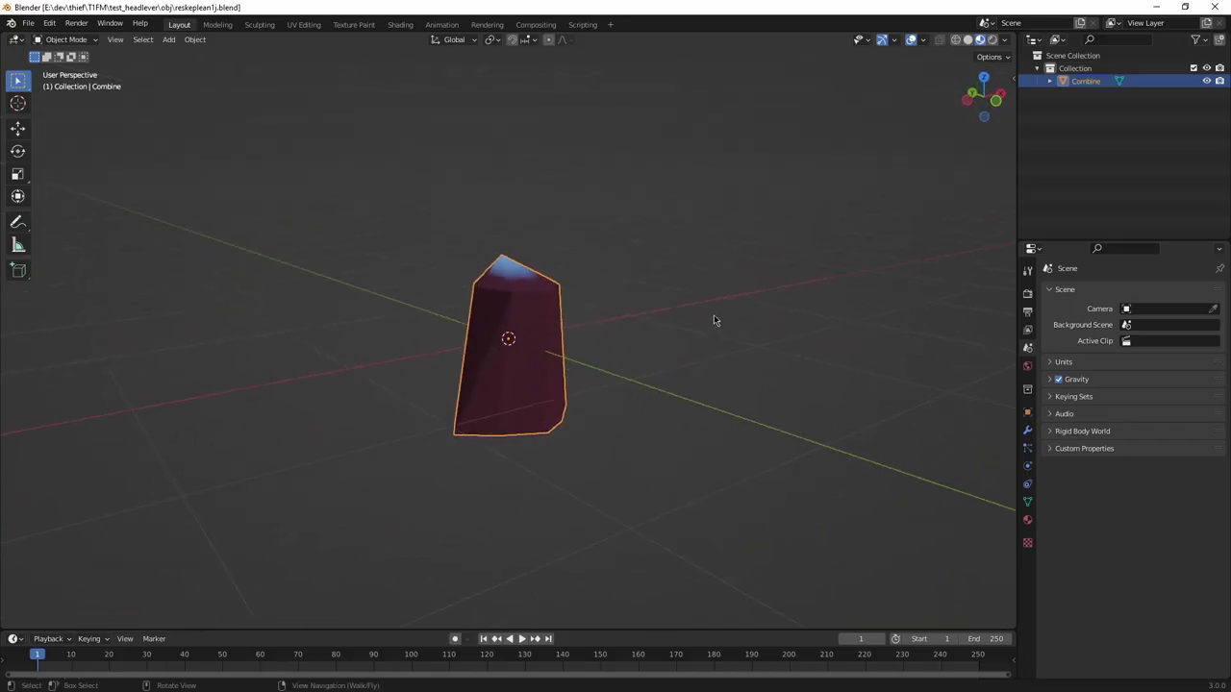
pyautogui.moveTo(535, 343); pyautogui.dragTo(517, 373, button='middle')
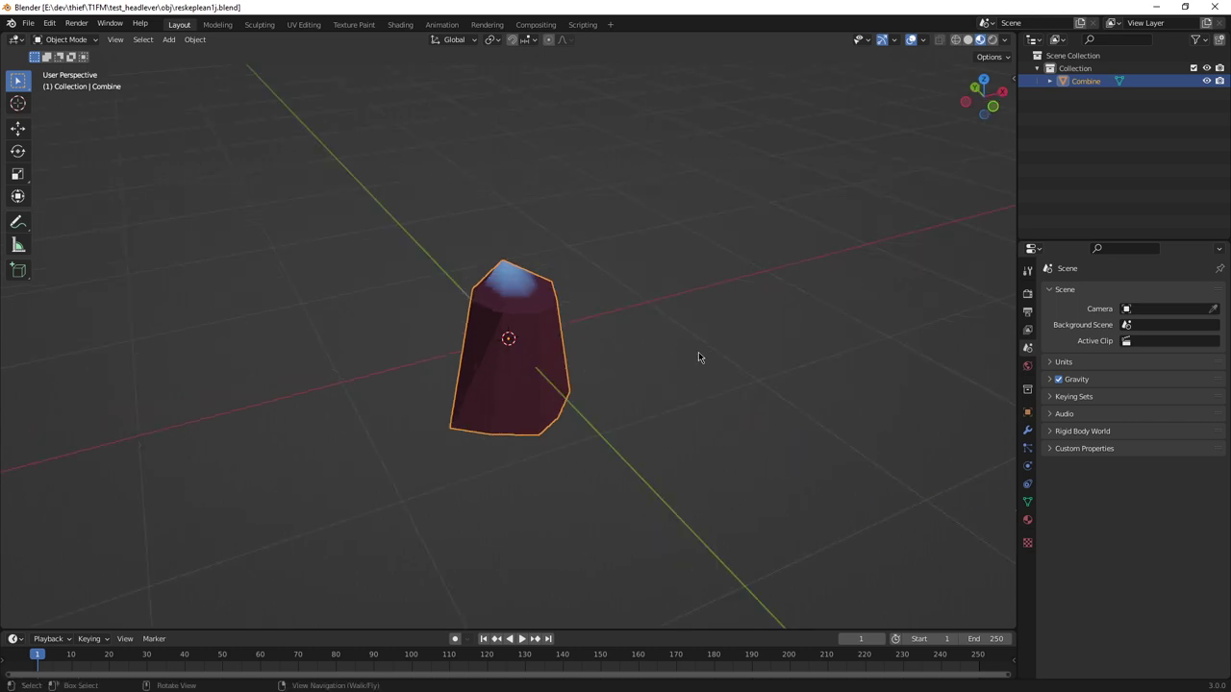
pyautogui.click(698, 354)
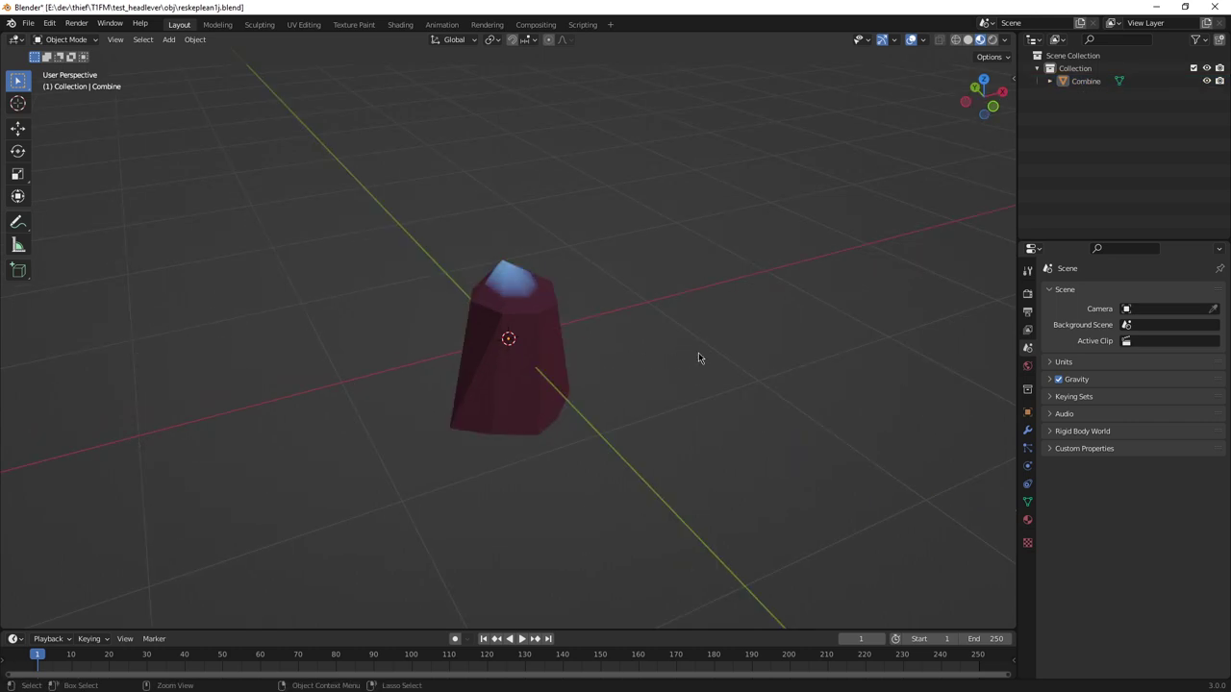
pyautogui.hotkey('ctrl', 's')
# Step: Create a new General file in Blender
pyautogui.click(28, 23)
pyautogui.moveTo(109, 42)
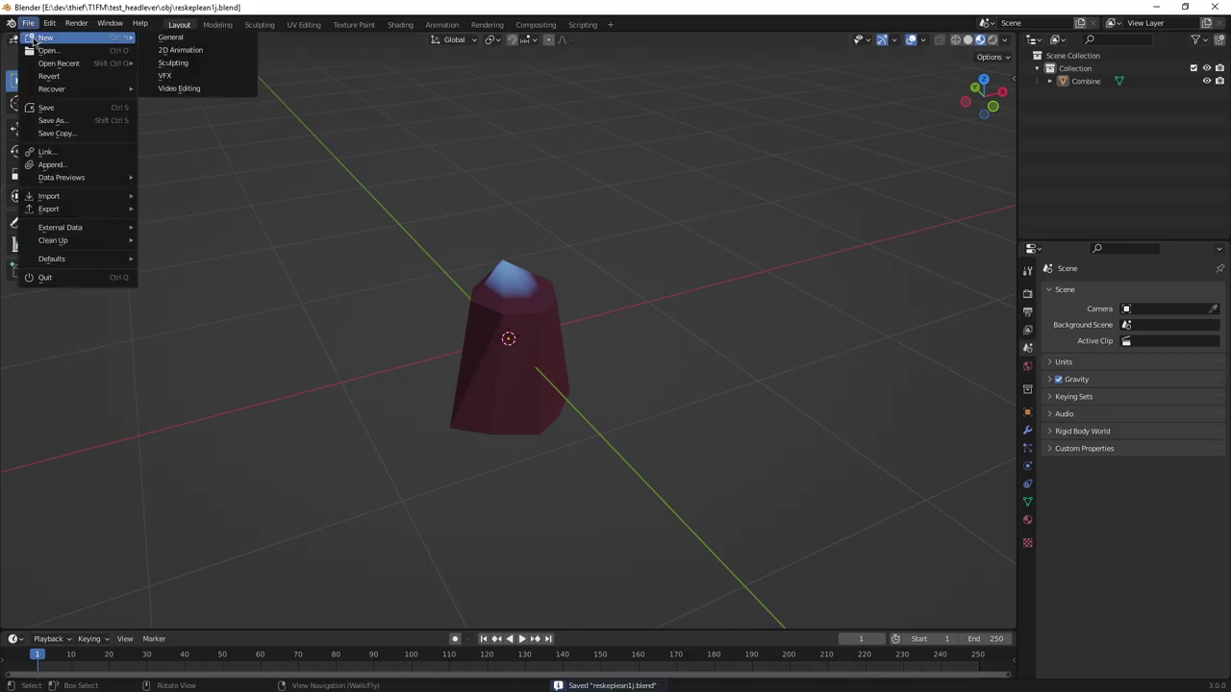
pyautogui.click(170, 36)
pyautogui.click(28, 23)
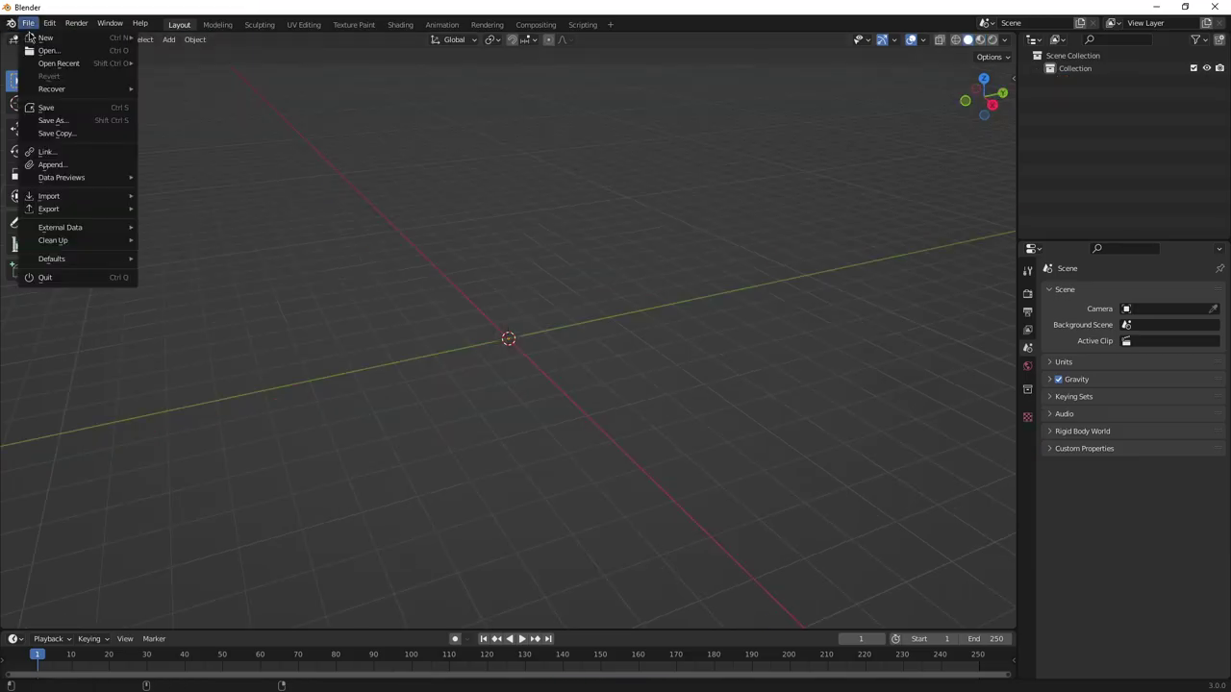
# Step: Switch to Total Commander and open the TG1.26\__unpacked\res\obj folder
pyautogui.hotkey('alt', 'Tab')
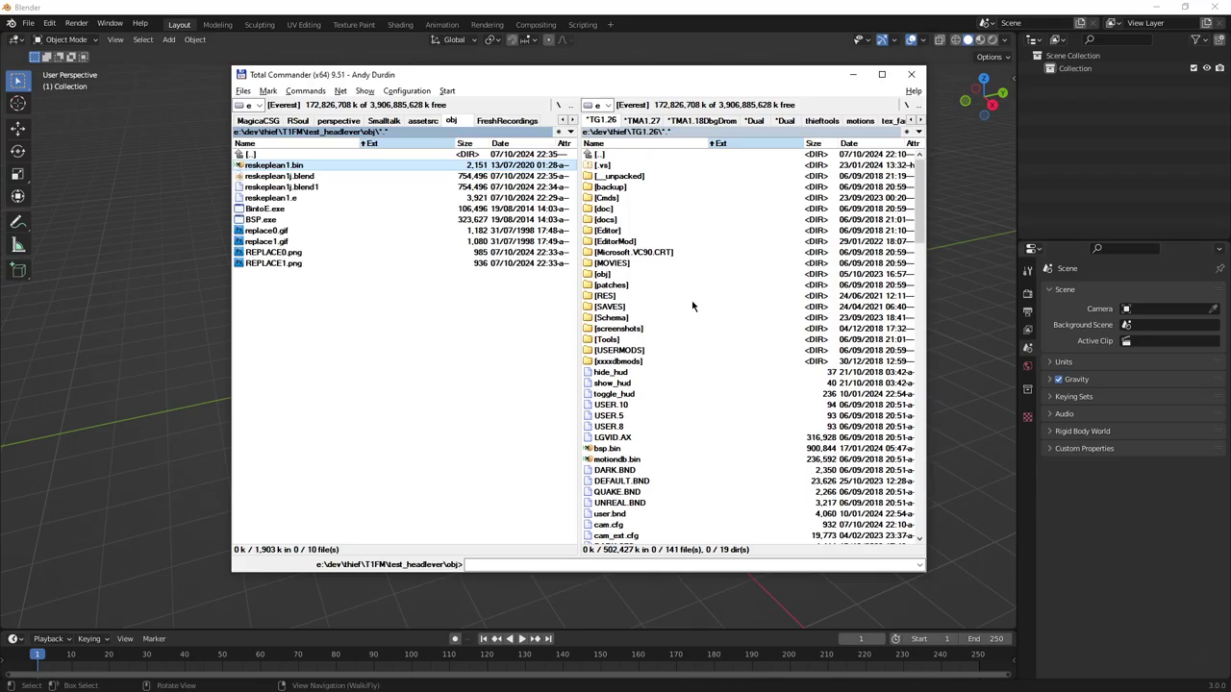
pyautogui.click(689, 295)
pyautogui.press('Up')
pyautogui.press('Up')
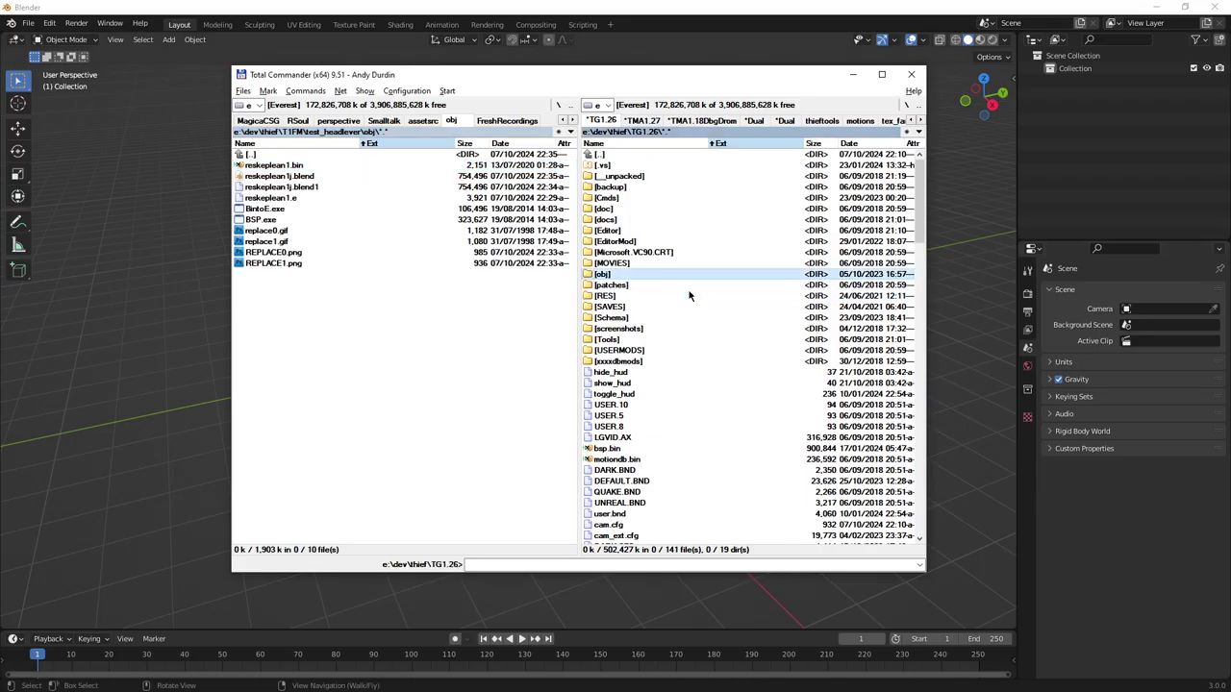
pyautogui.press('Home')
pyautogui.press('Down')
pyautogui.press('Return')
pyautogui.press('Return')
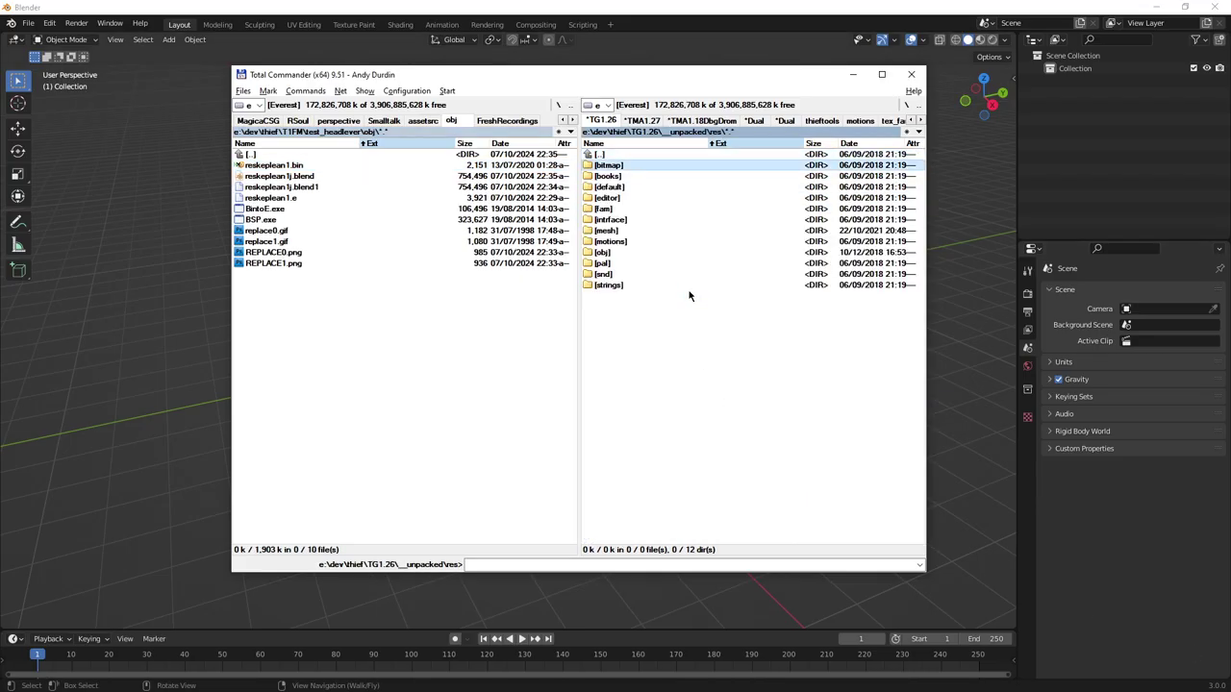
pyautogui.press('Down')
pyautogui.press('Down')
pyautogui.press('Down')
pyautogui.press('Down')
pyautogui.press('Down')
pyautogui.press('Down')
pyautogui.press('Down')
pyautogui.press('Down')
pyautogui.press('Down')
pyautogui.press('Return')
# Step: Look through the .bin models in the unpacked obj folder, including the names starting with "ar"
pyautogui.press('Down')
pyautogui.press('Down')
pyautogui.press('Down')
pyautogui.press('Down')
pyautogui.press('Down')
pyautogui.press('Down')
pyautogui.press('Down')
pyautogui.press('Down')
pyautogui.press('Down')
pyautogui.press('Down')
pyautogui.press('Down')
pyautogui.press('Down')
pyautogui.press('Down')
pyautogui.press('Down')
pyautogui.press('Down')
pyautogui.press('Down')
pyautogui.press('Down')
pyautogui.press('Down')
pyautogui.press('Down')
pyautogui.press('Down')
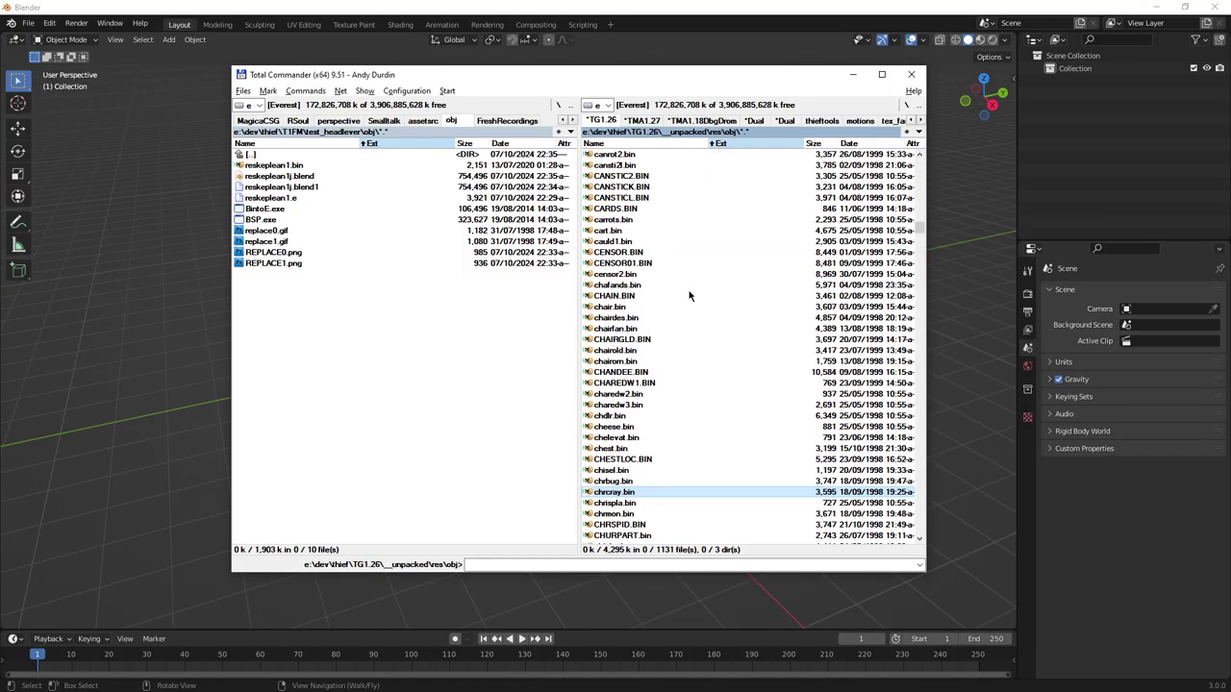
pyautogui.write('ar')
pyautogui.click(688, 295)
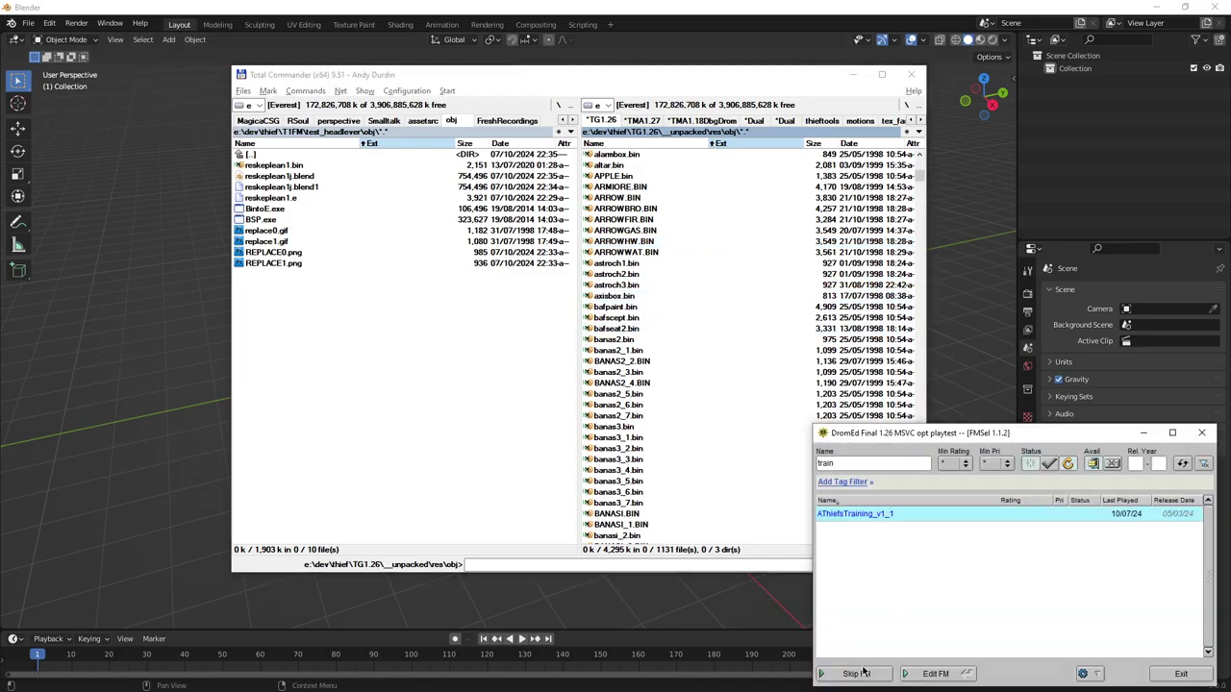
# Step: Launch DromEd without a fan mission and open the object hierarchy
pyautogui.click(862, 672)
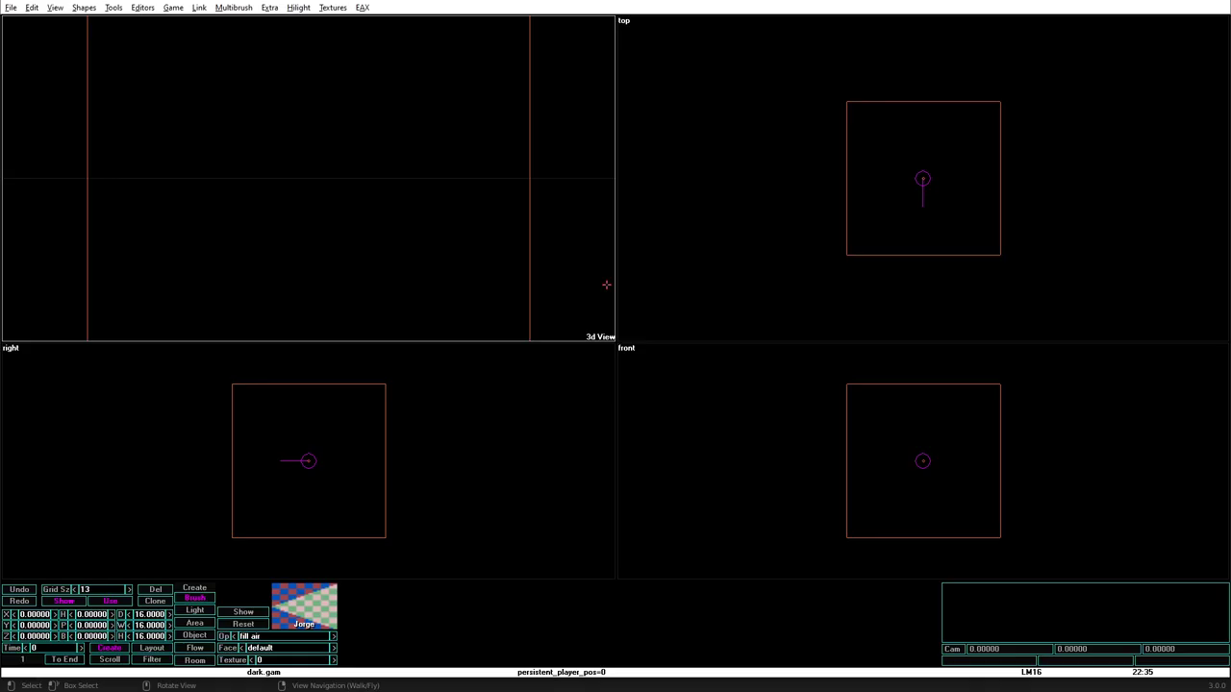
pyautogui.hotkey('alt', 'o')
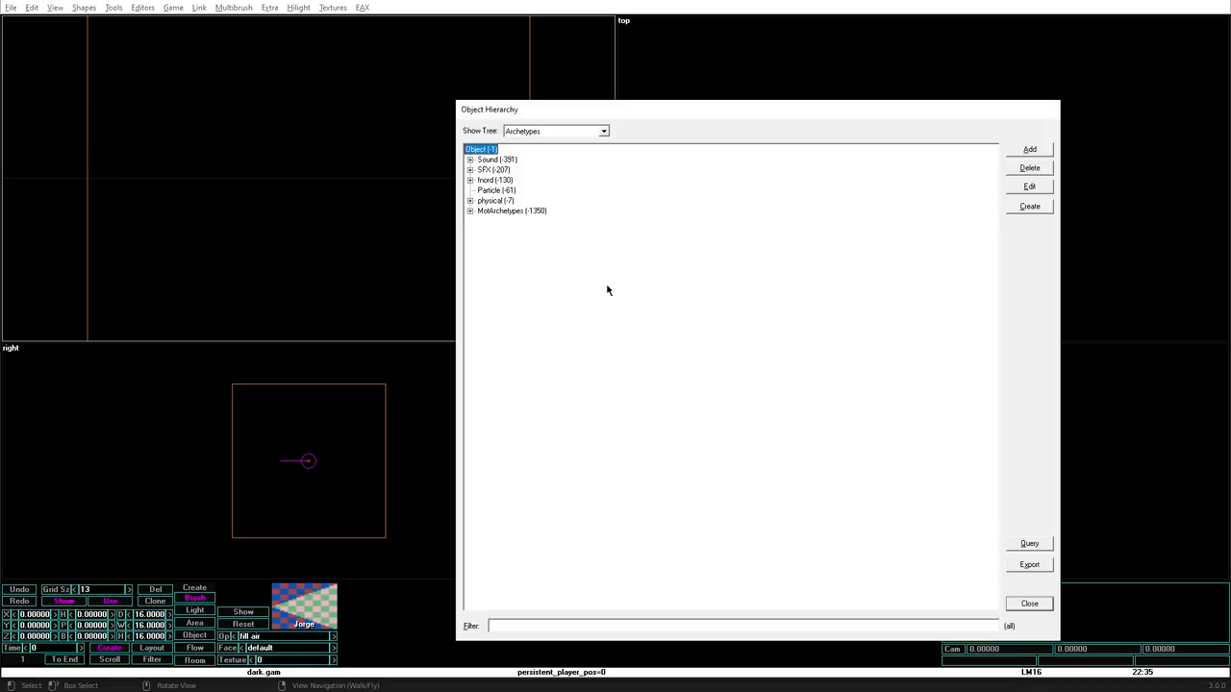
# Step: Expand the archetype tree through physical, Gizmo, Switches and Levers to the children of ArcingLever
pyautogui.click(470, 181)
pyautogui.click(471, 182)
pyautogui.click(470, 201)
pyautogui.click(482, 262)
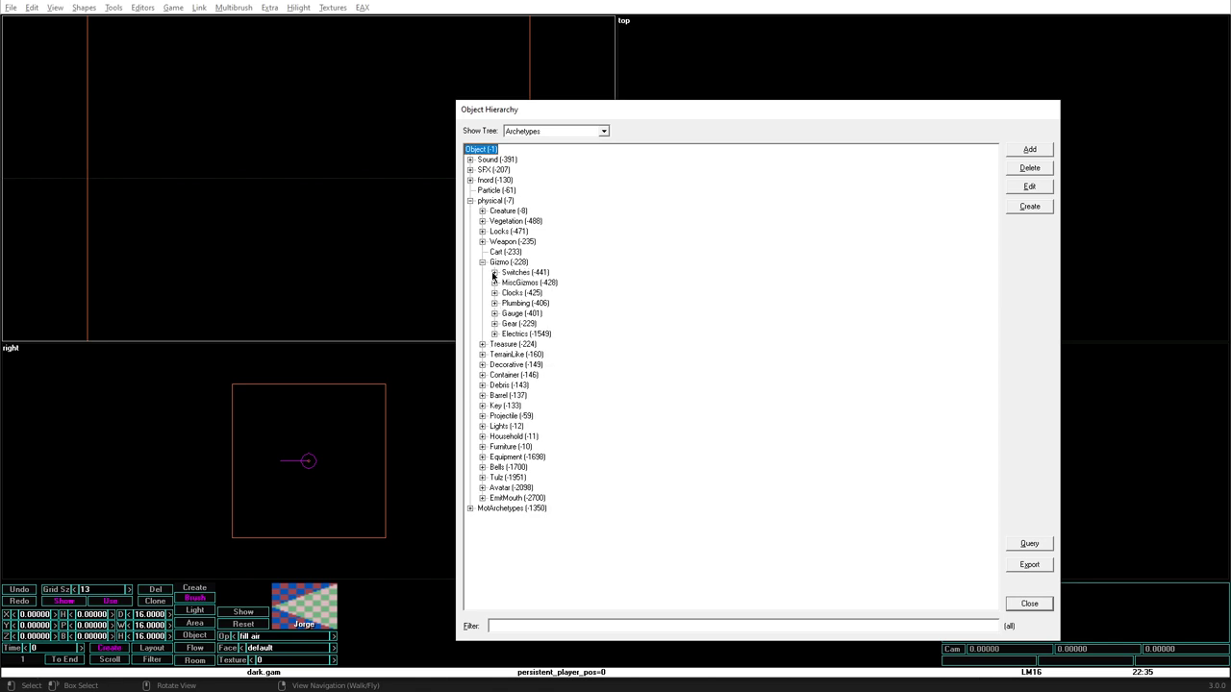
pyautogui.click(494, 273)
pyautogui.click(507, 292)
pyautogui.click(520, 406)
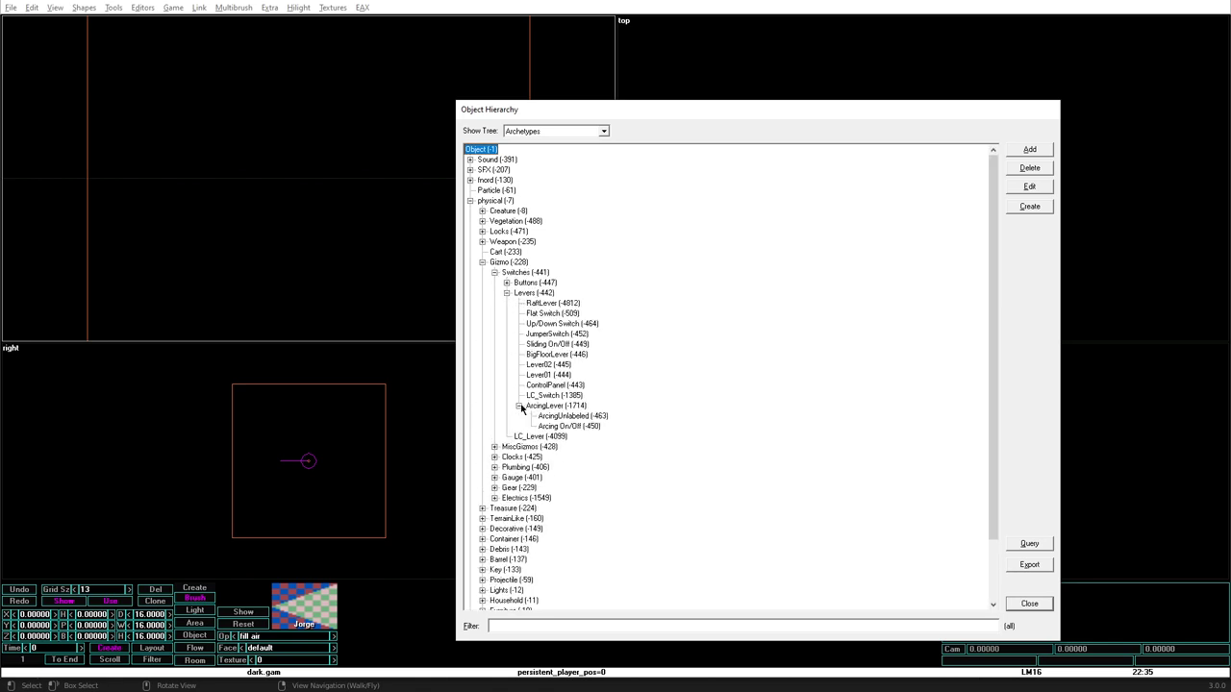
# Step: Look up the Model Name property of the ArcingUnlabeled archetype and close the object dialogs without changes
pyautogui.click(562, 417)
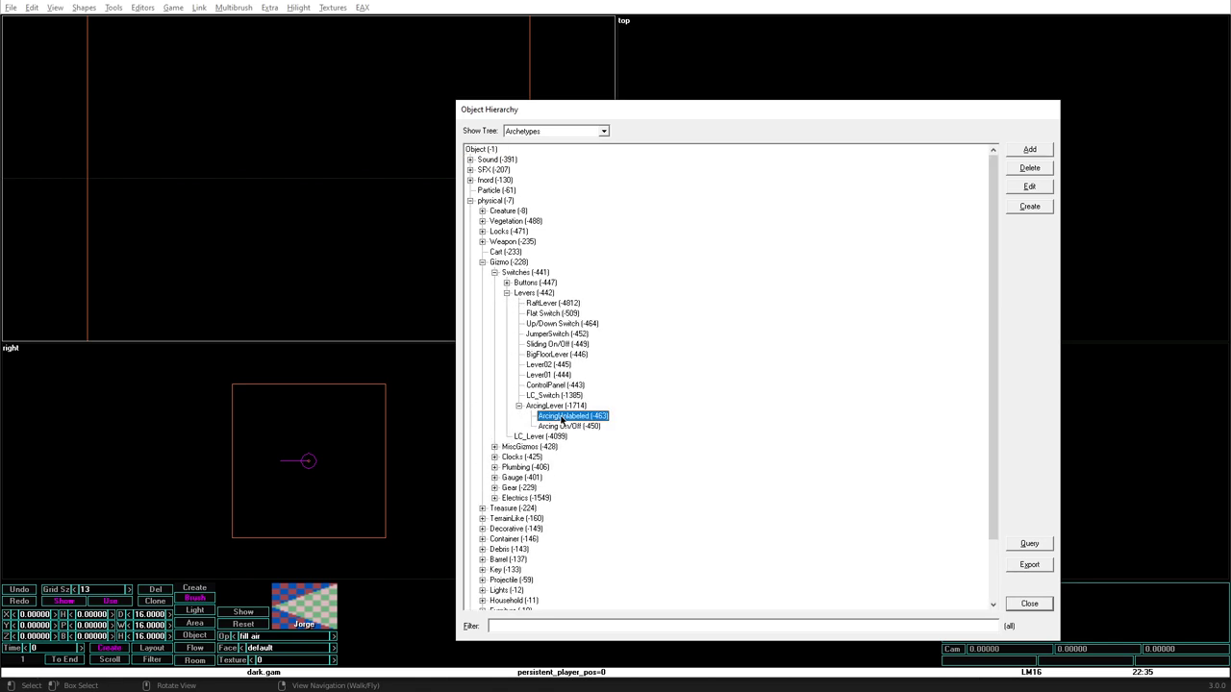
pyautogui.doubleClick(563, 417)
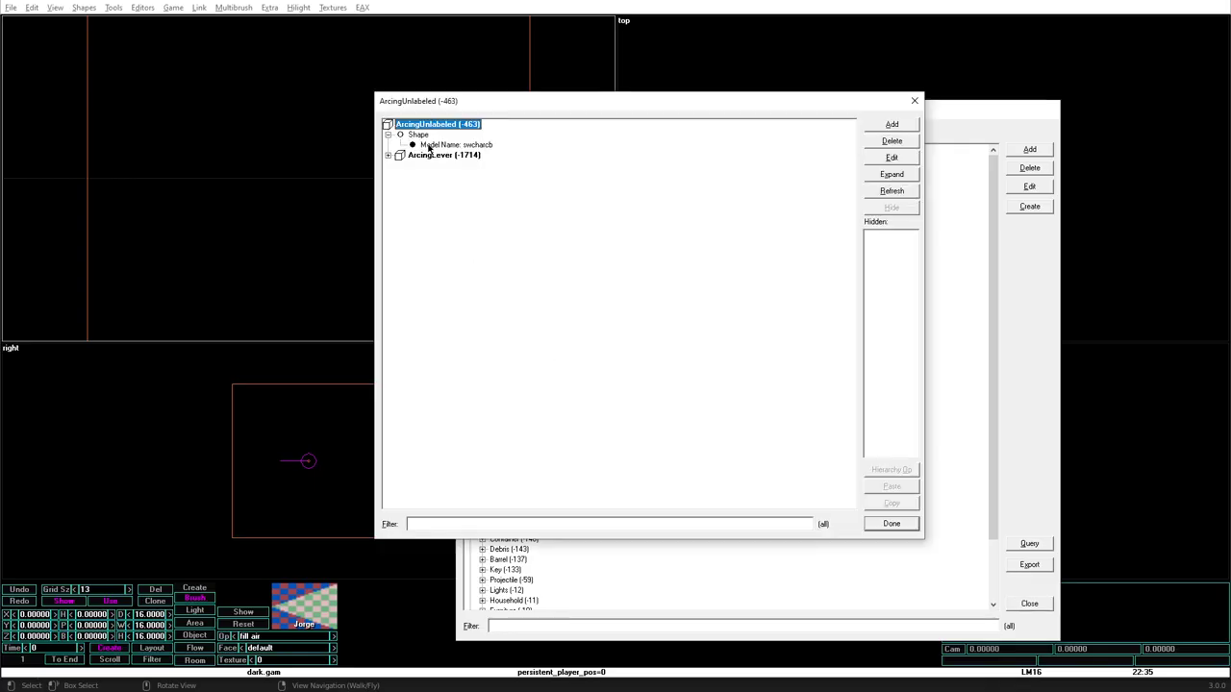
pyautogui.doubleClick(429, 146)
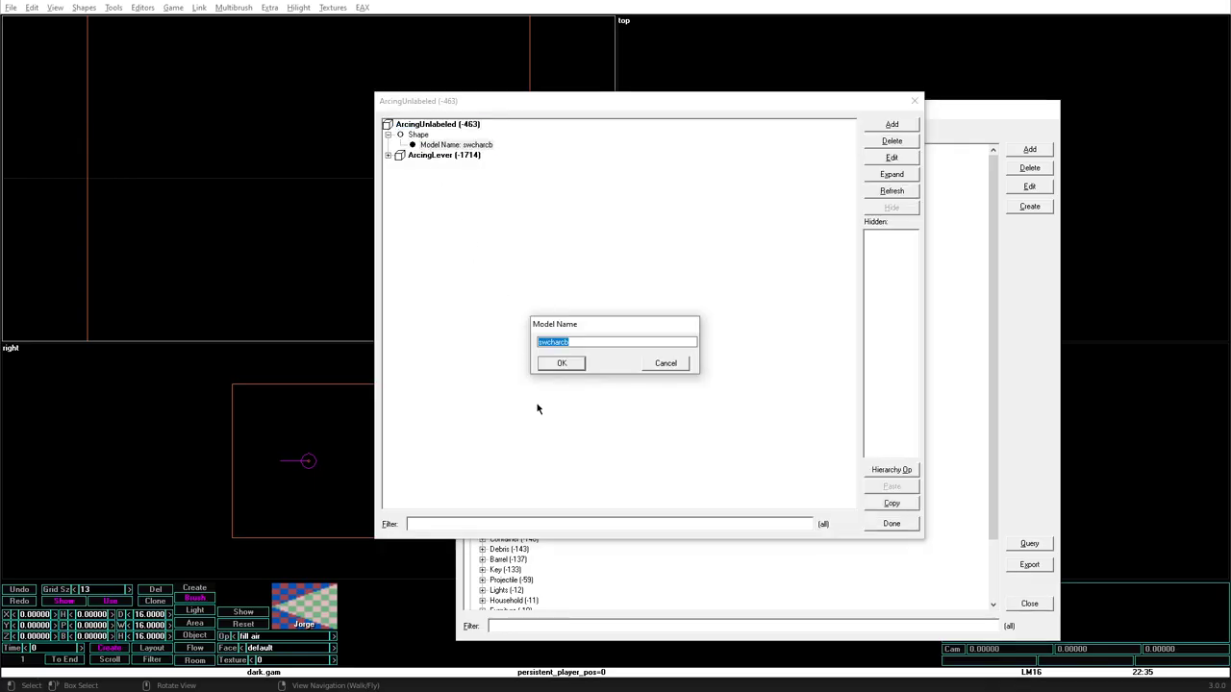
pyautogui.press('Escape')
pyautogui.press('Escape')
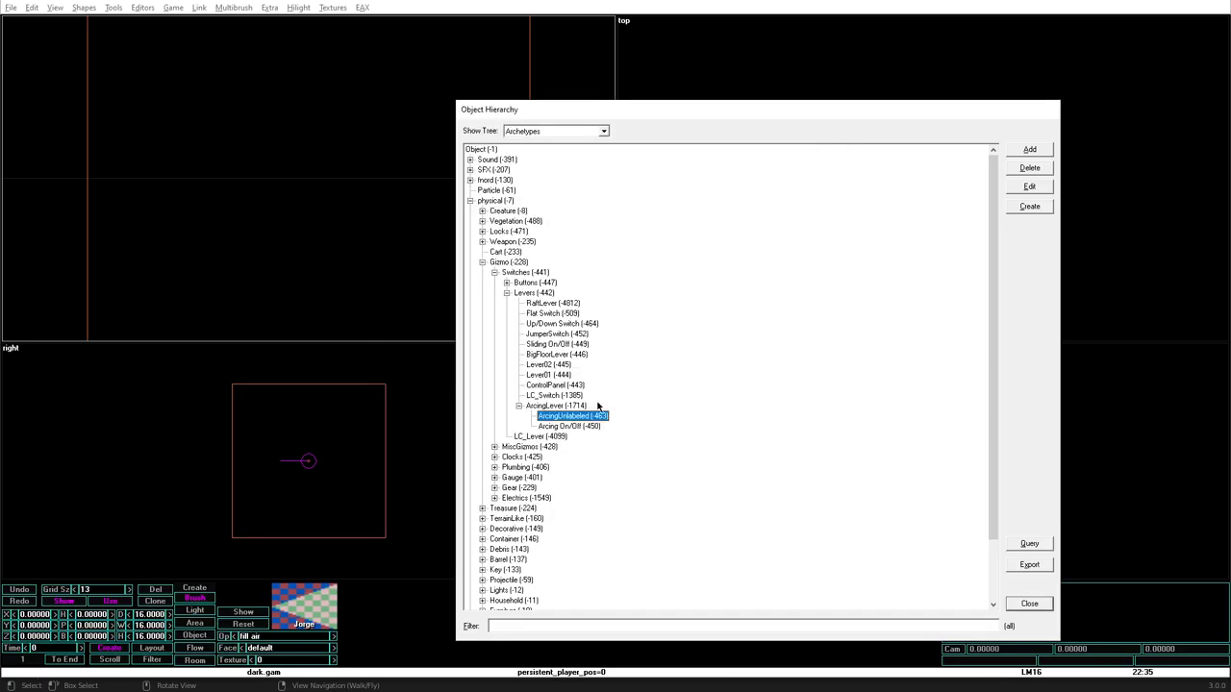
pyautogui.press('Escape')
# Step: Switch to Total Commander and copy swcharcb.bin from the unpacked obj folder into T1FM\test_headlever\obj
pyautogui.hotkey('alt', 'Tab')
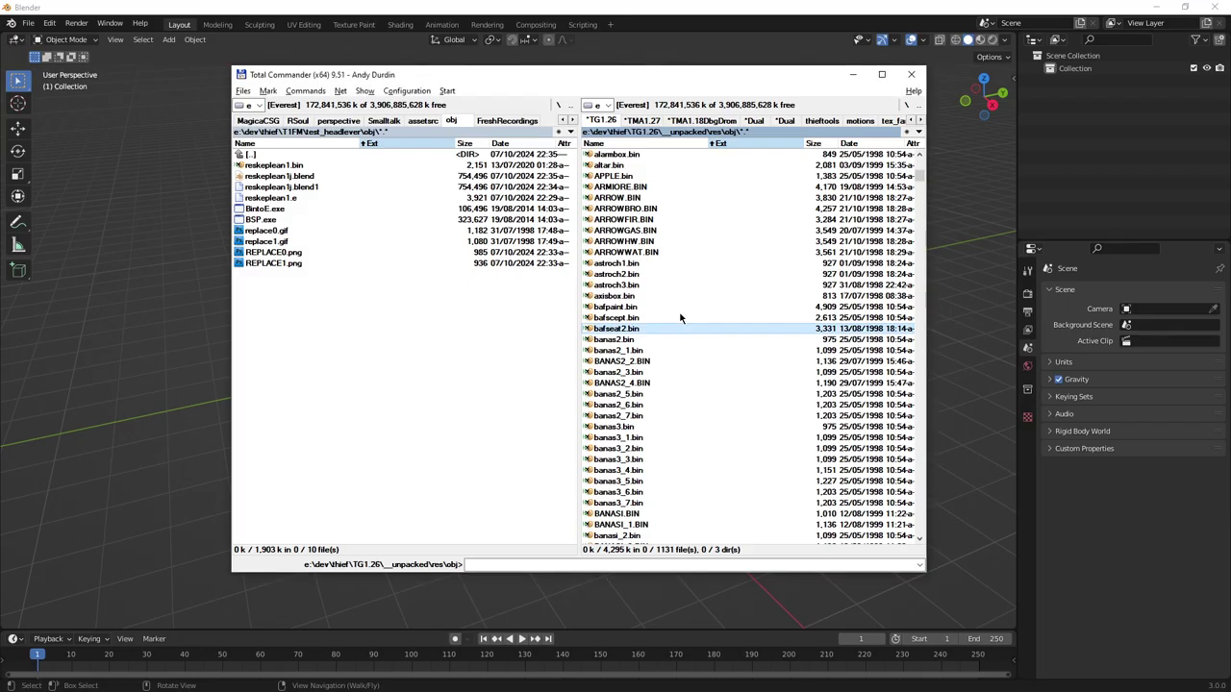
pyautogui.write('swchar')
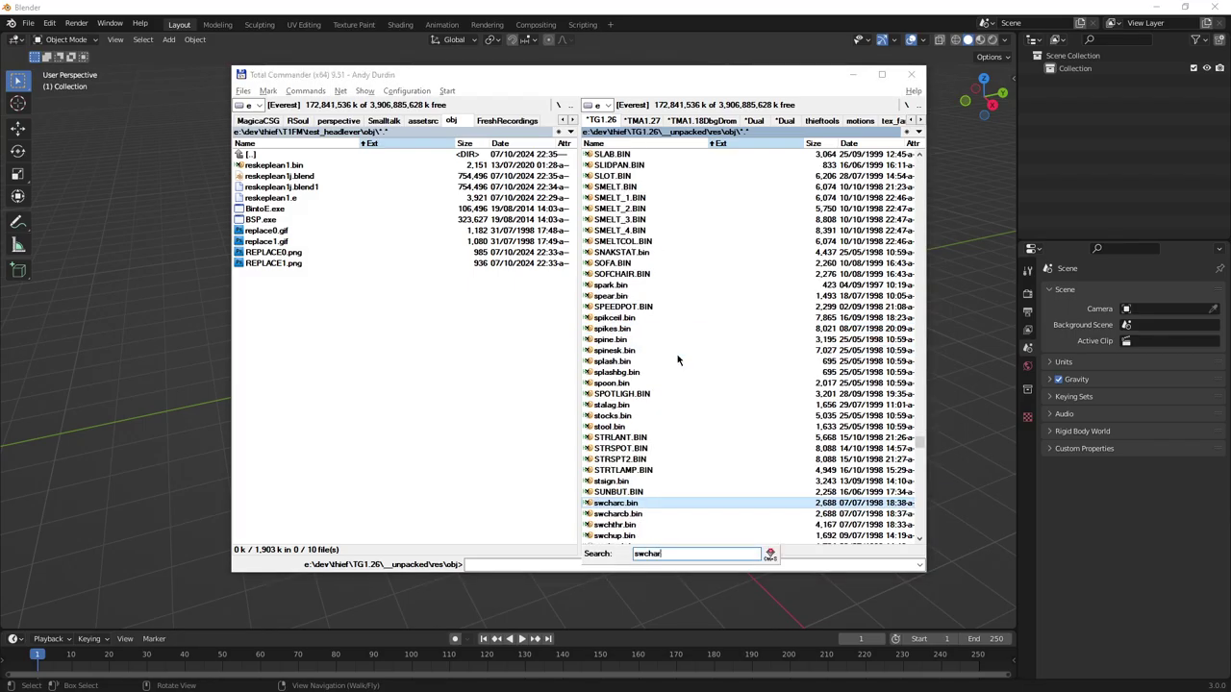
pyautogui.press('Escape')
pyautogui.press('Down')
pyautogui.press('F5')
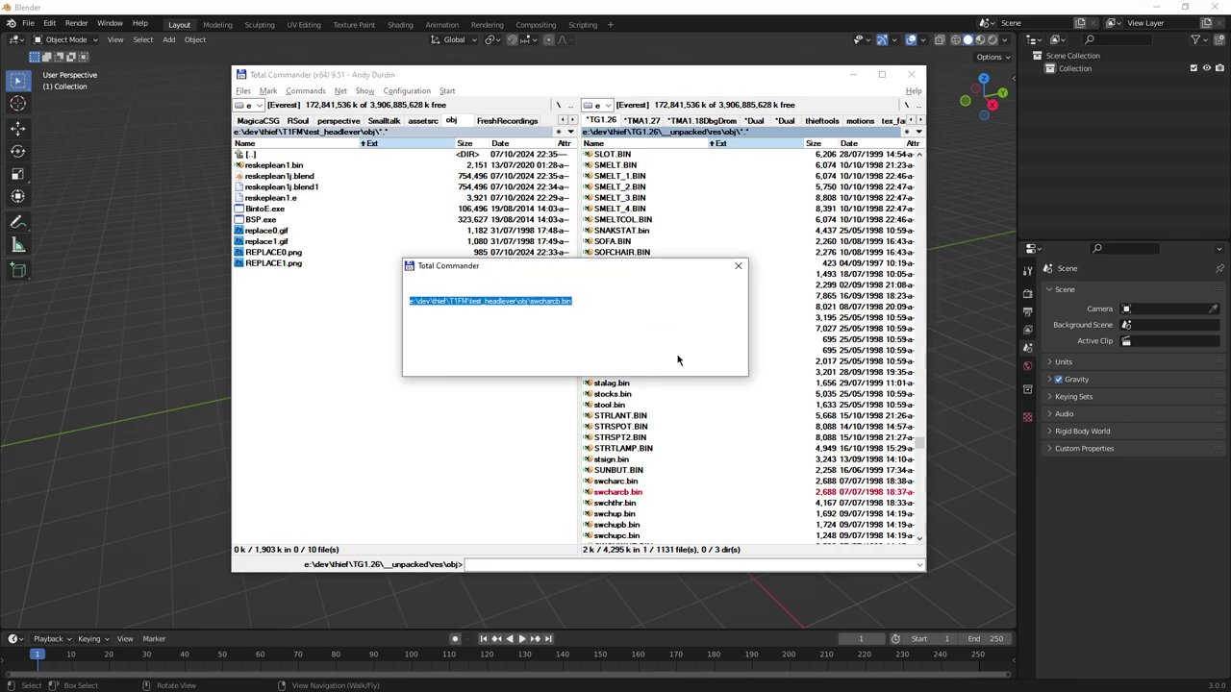
pyautogui.press('Return')
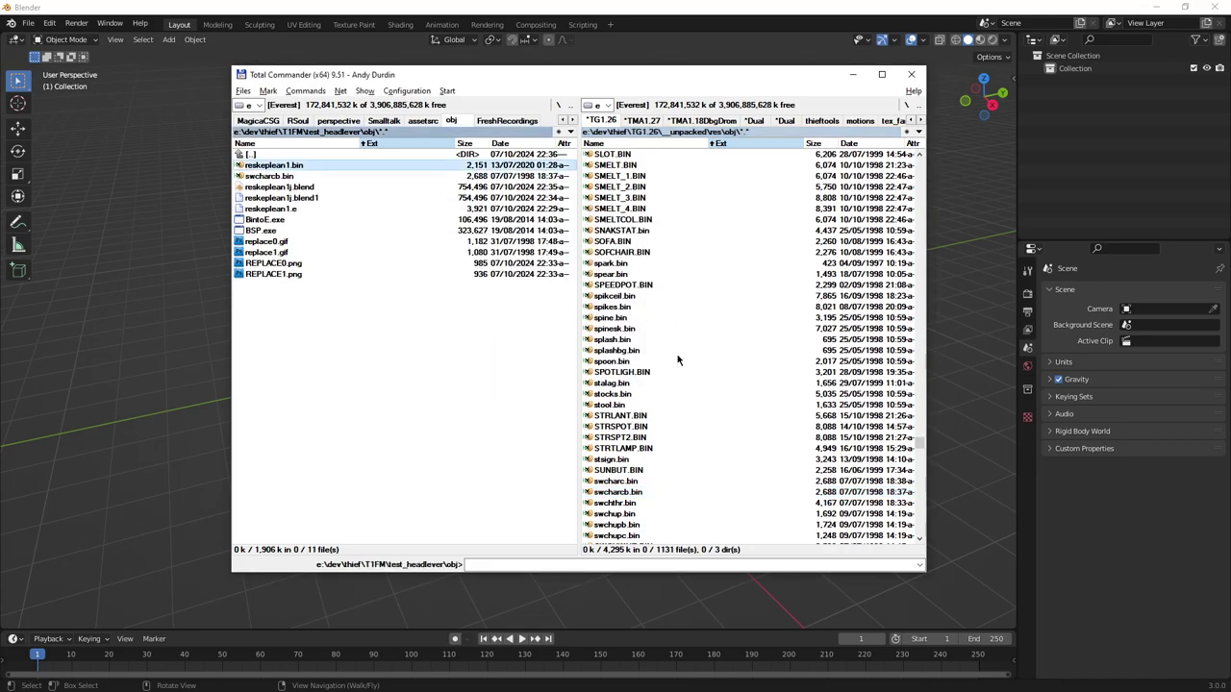
# Step: Switch to Blender, start an E file import with the NewDark Toolkit and browse to the test_headlever\obj folder
pyautogui.click(511, 5)
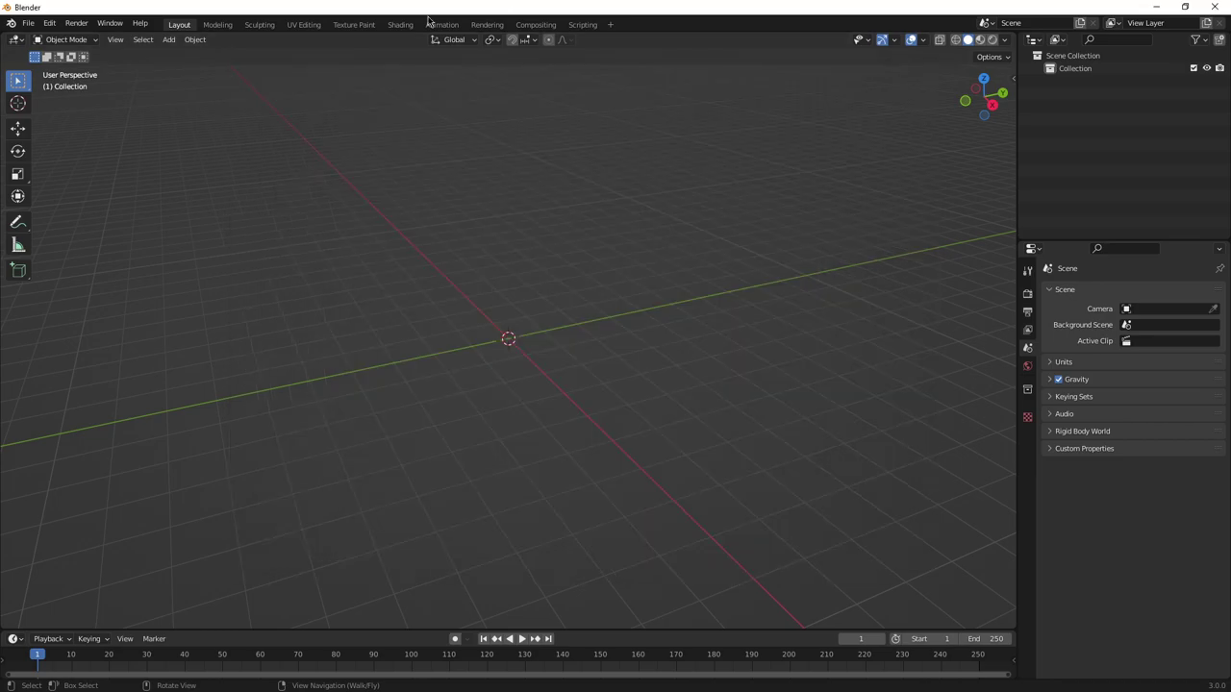
pyautogui.click(26, 23)
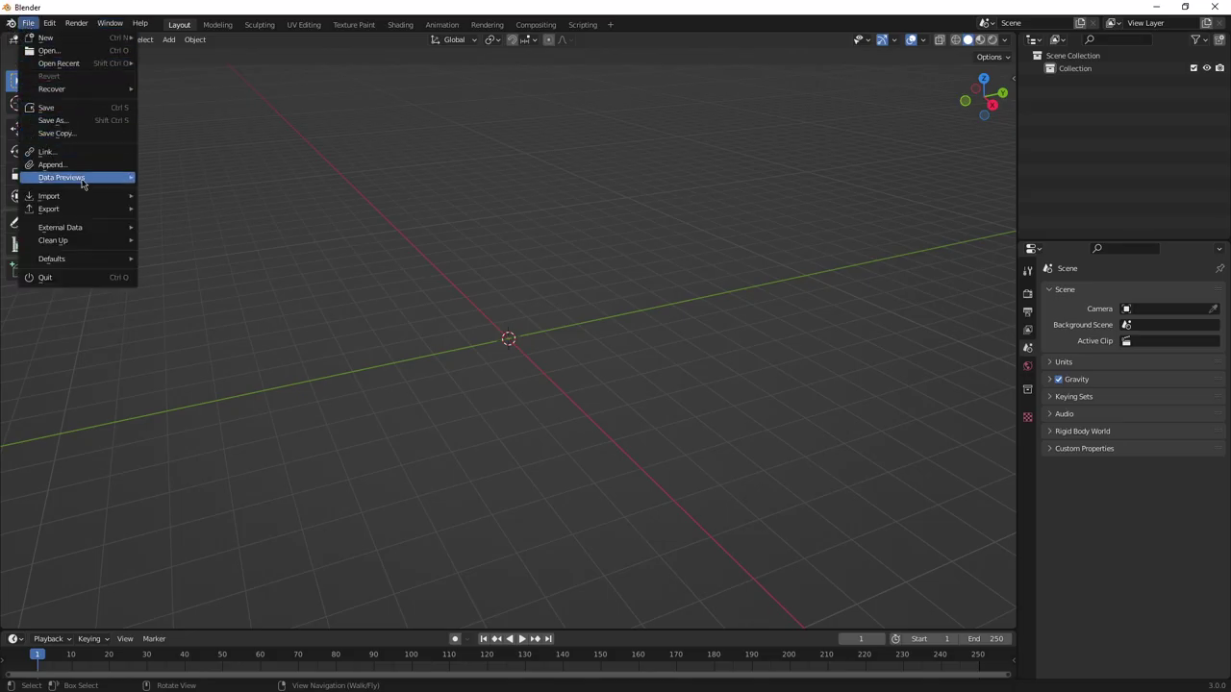
pyautogui.moveTo(79, 199)
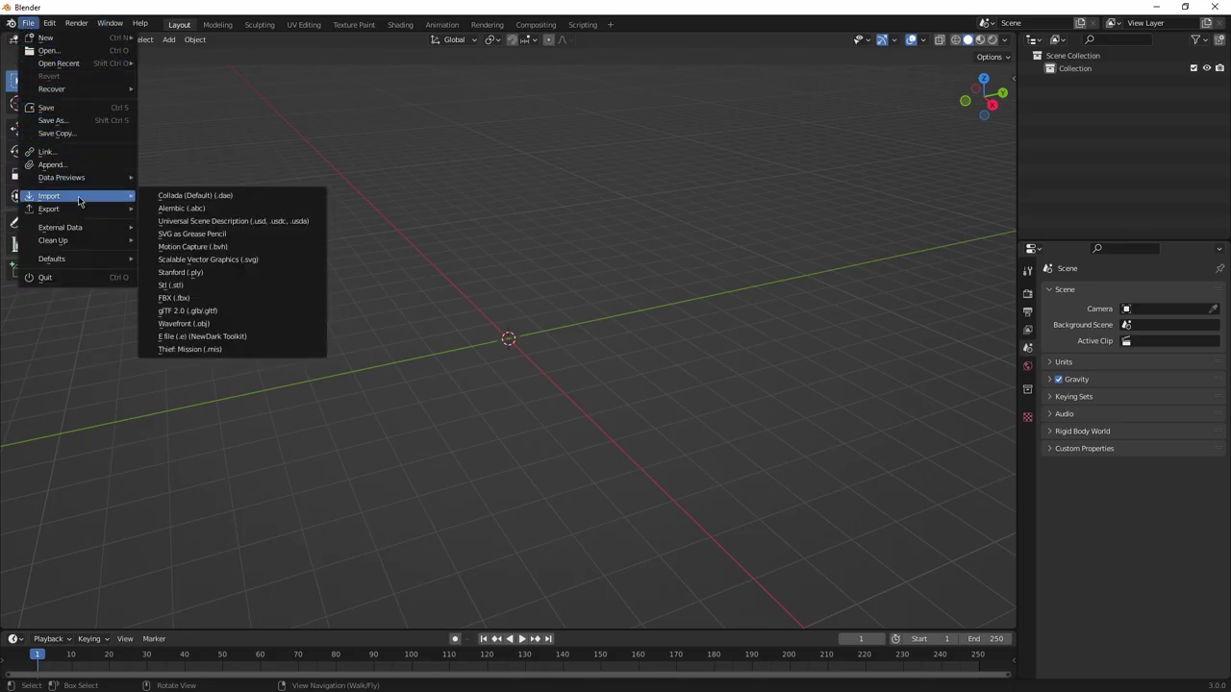
pyautogui.click(197, 337)
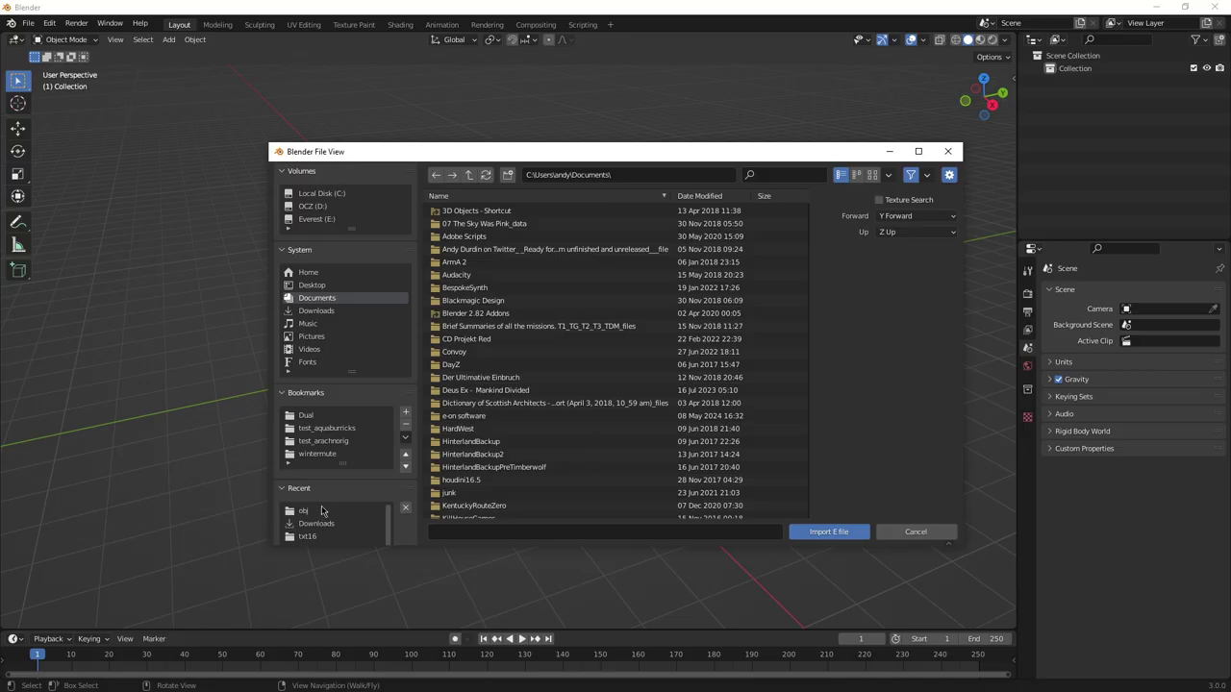
pyautogui.click(323, 512)
pyautogui.click(500, 214)
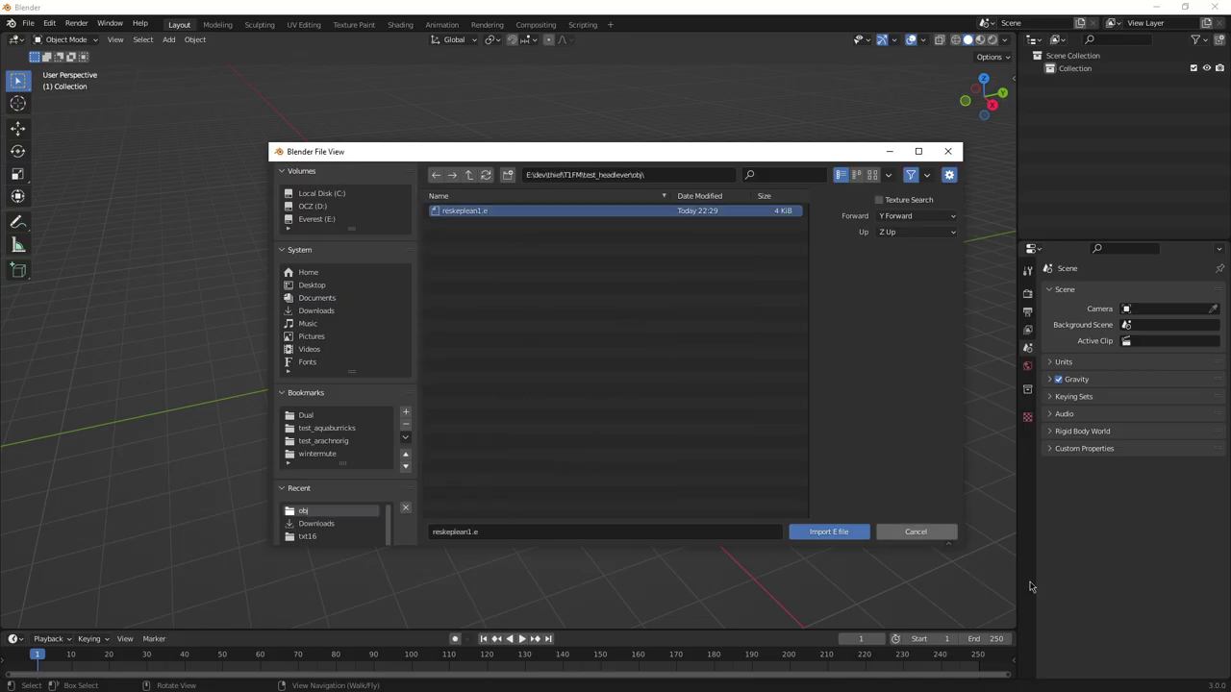
# Step: Switch to Total Commander and convert swcharcb.bin to an E file with bintoe from a command prompt in the obj folder
pyautogui.hotkey('alt', 'Tab')
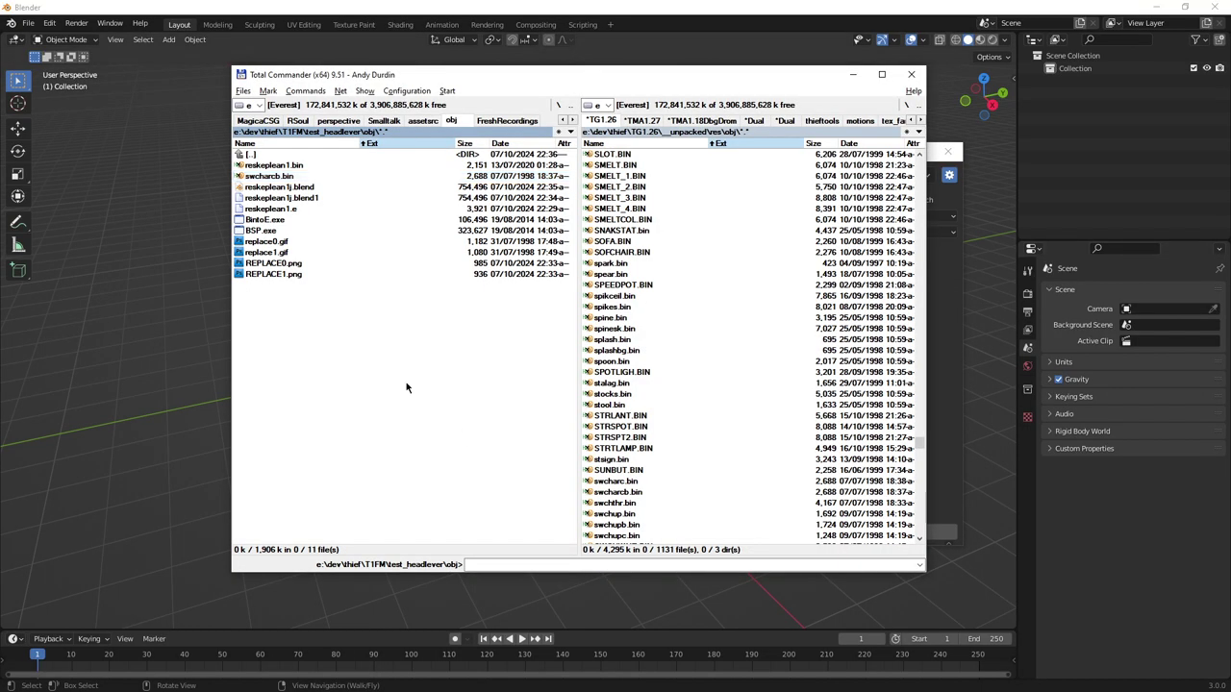
pyautogui.write('cmd')
pyautogui.press('Return')
pyautogui.write('binto')
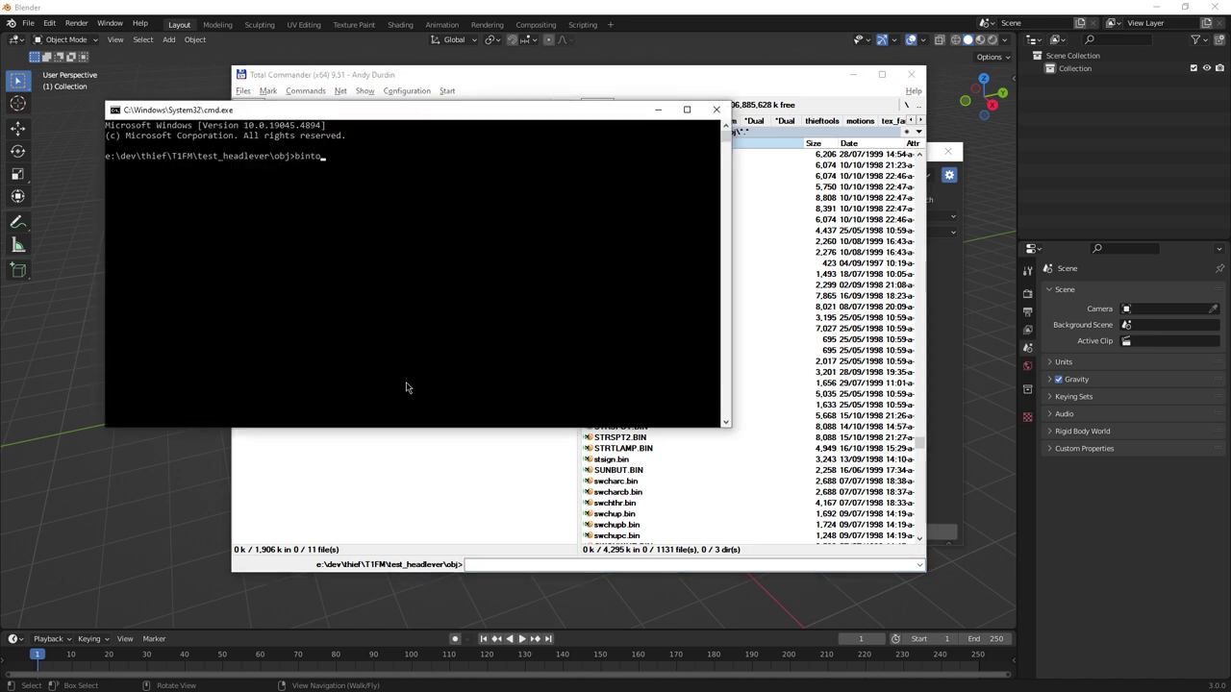
pyautogui.write('e swcharcb.bin')
pyautogui.press('Return')
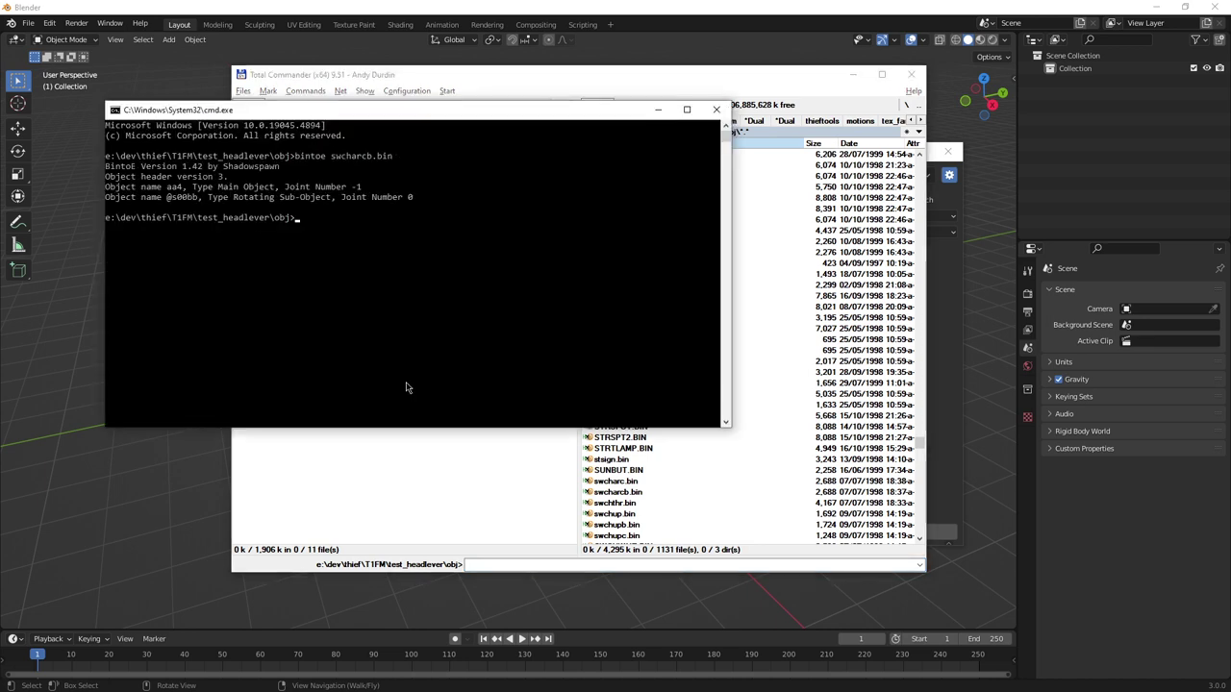
pyautogui.click(717, 109)
# Step: Return to Blender, refresh the import file list and import swcharcb.e into the scene
pyautogui.hotkey('alt', 'Tab')
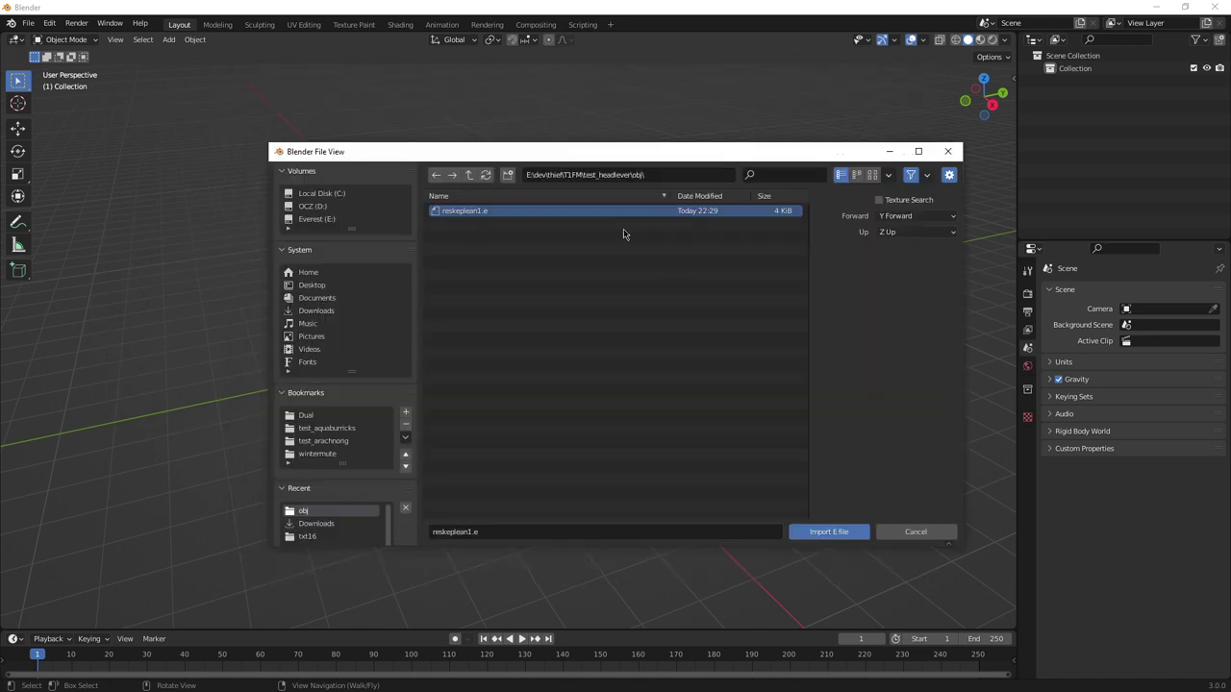
pyautogui.click(486, 176)
pyautogui.doubleClick(460, 213)
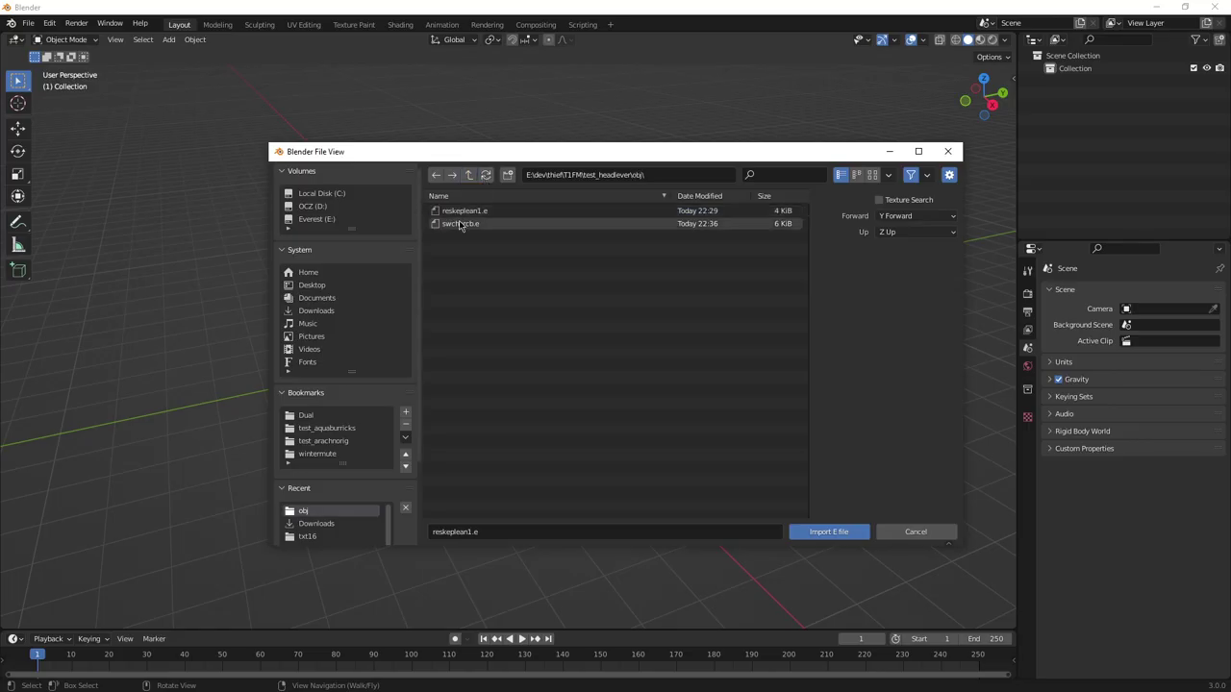
pyautogui.doubleClick(459, 220)
pyautogui.moveTo(521, 320); pyautogui.dragTo(495, 287, button='middle')
pyautogui.click(523, 327)
pyautogui.press('KP_Decimal')
pyautogui.scroll(-3, 523, 322)
pyautogui.scroll(2, 635, 319)
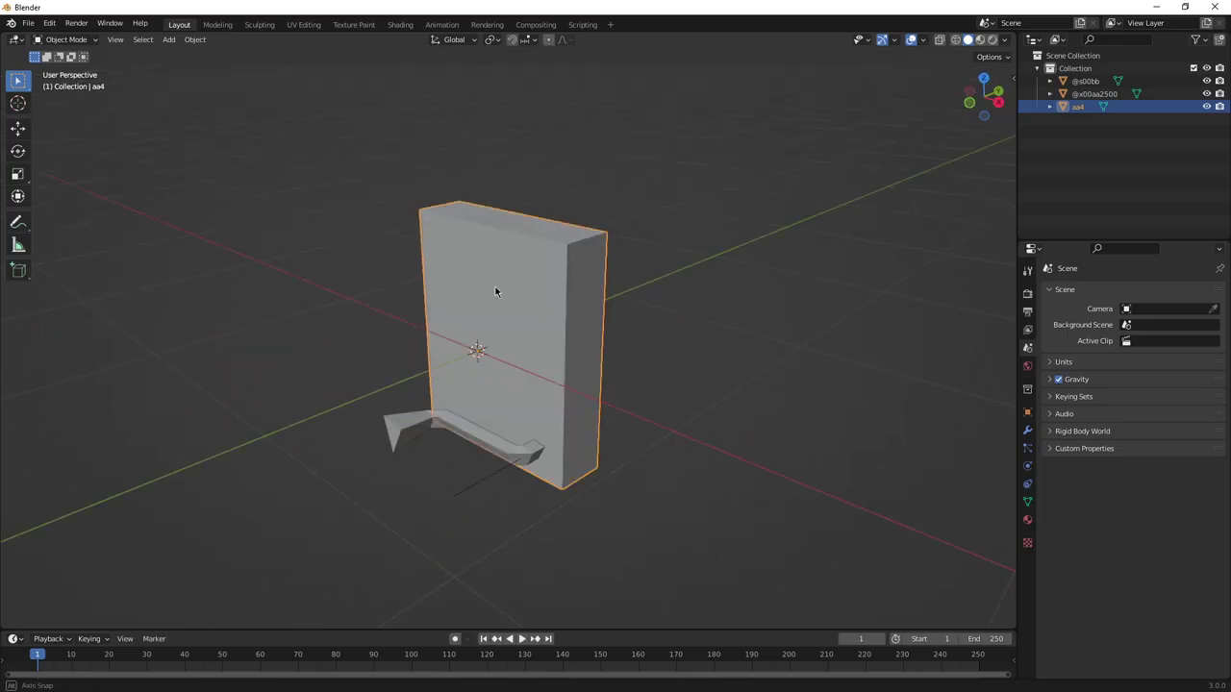
pyautogui.click(978, 40)
pyautogui.click(967, 40)
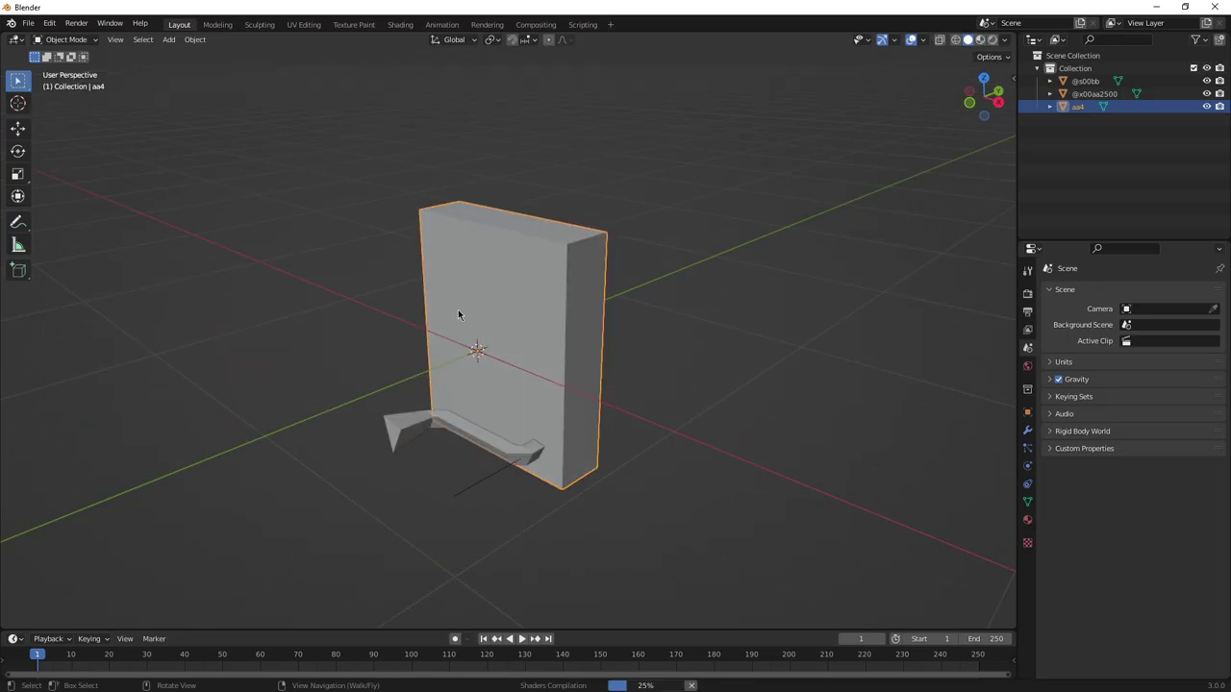
pyautogui.moveTo(459, 314); pyautogui.dragTo(443, 330, button='middle')
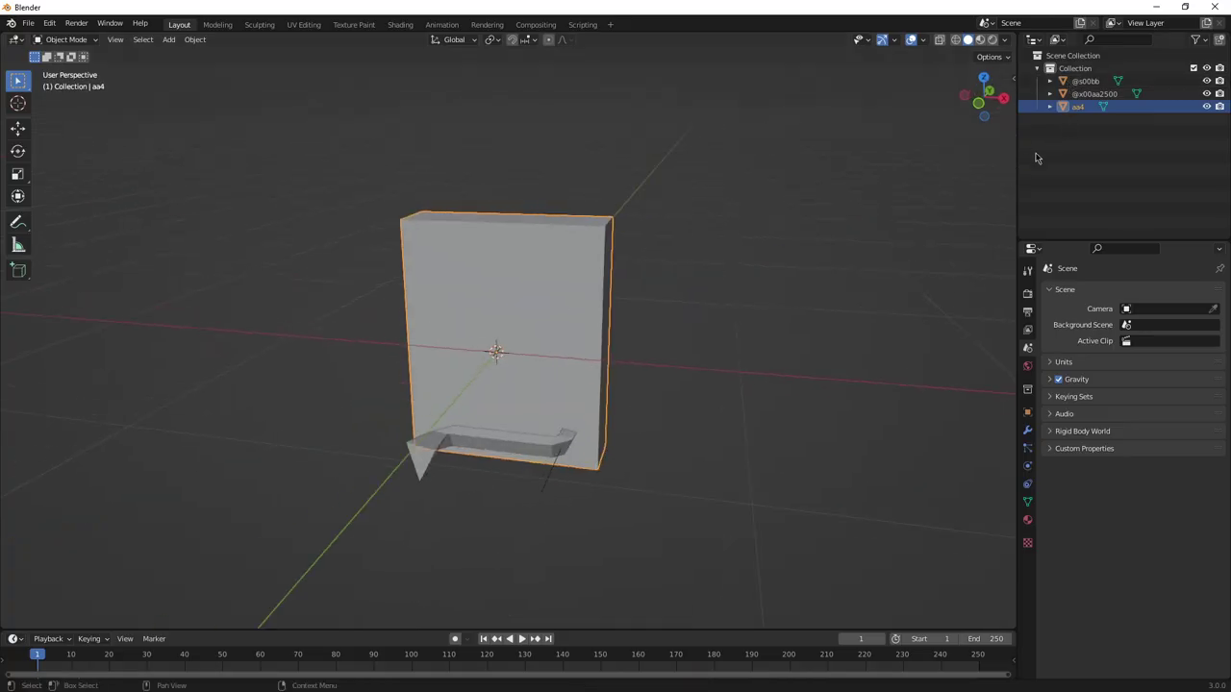
pyautogui.click(1092, 83)
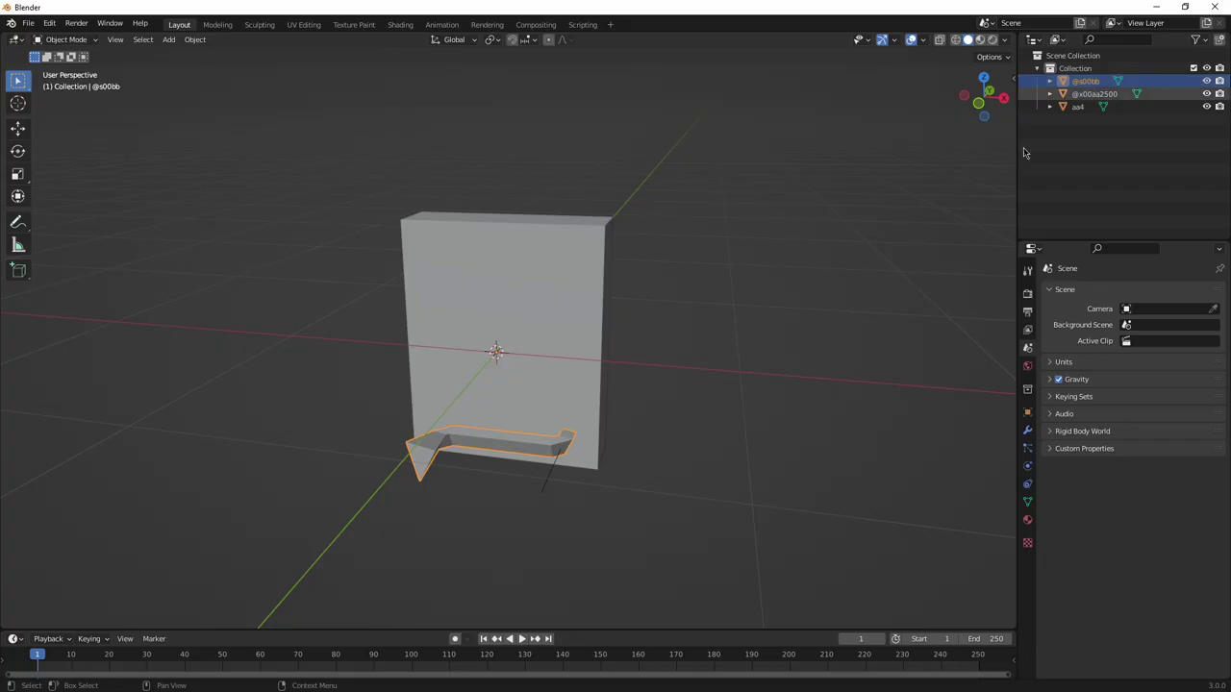
pyautogui.moveTo(582, 400); pyautogui.dragTo(673, 385, button='middle')
pyautogui.click(1094, 93)
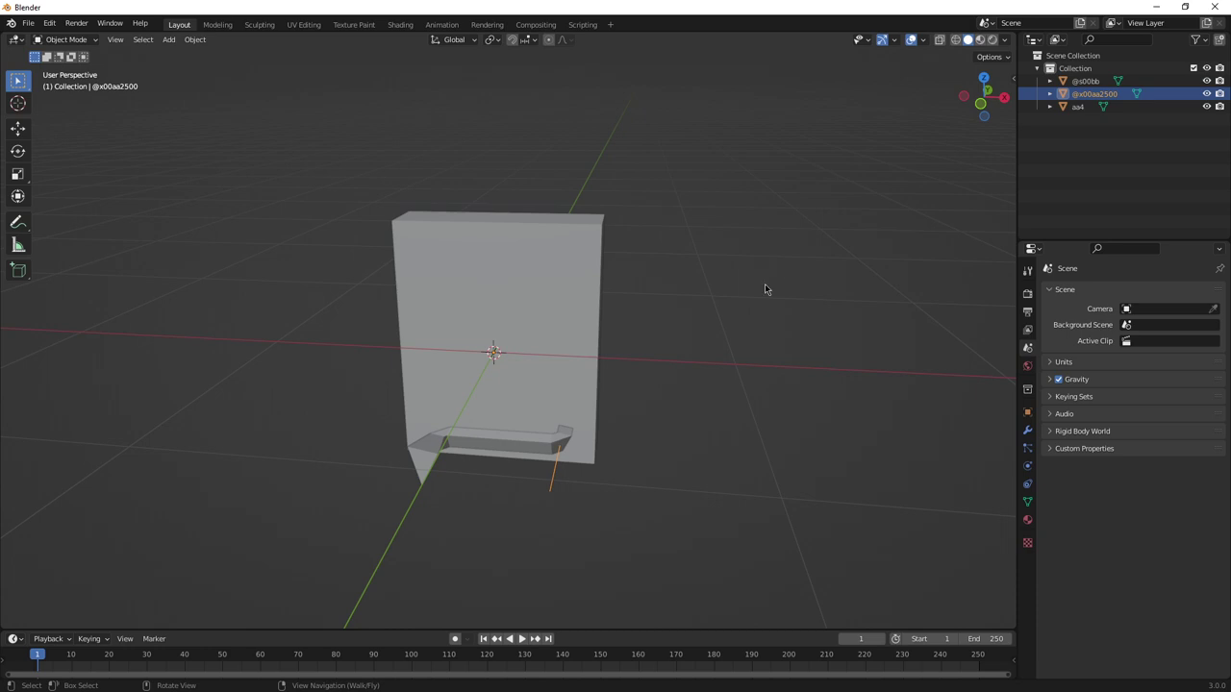
pyautogui.moveTo(640, 360)
pyautogui.mouseDown(button='middle')
pyautogui.moveTo(558, 404)
pyautogui.moveTo(491, 401)
pyautogui.moveTo(715, 324)
pyautogui.moveTo(597, 392)
pyautogui.moveTo(670, 404)
pyautogui.moveTo(655, 415)
pyautogui.moveTo(508, 394)
pyautogui.moveTo(640, 364)
pyautogui.moveTo(670, 305)
pyautogui.moveTo(641, 375)
pyautogui.moveTo(663, 368)
pyautogui.moveTo(608, 374)
pyautogui.moveTo(673, 357)
pyautogui.moveTo(616, 366)
pyautogui.moveTo(636, 333)
pyautogui.moveTo(626, 366)
pyautogui.mouseUp(button='middle')
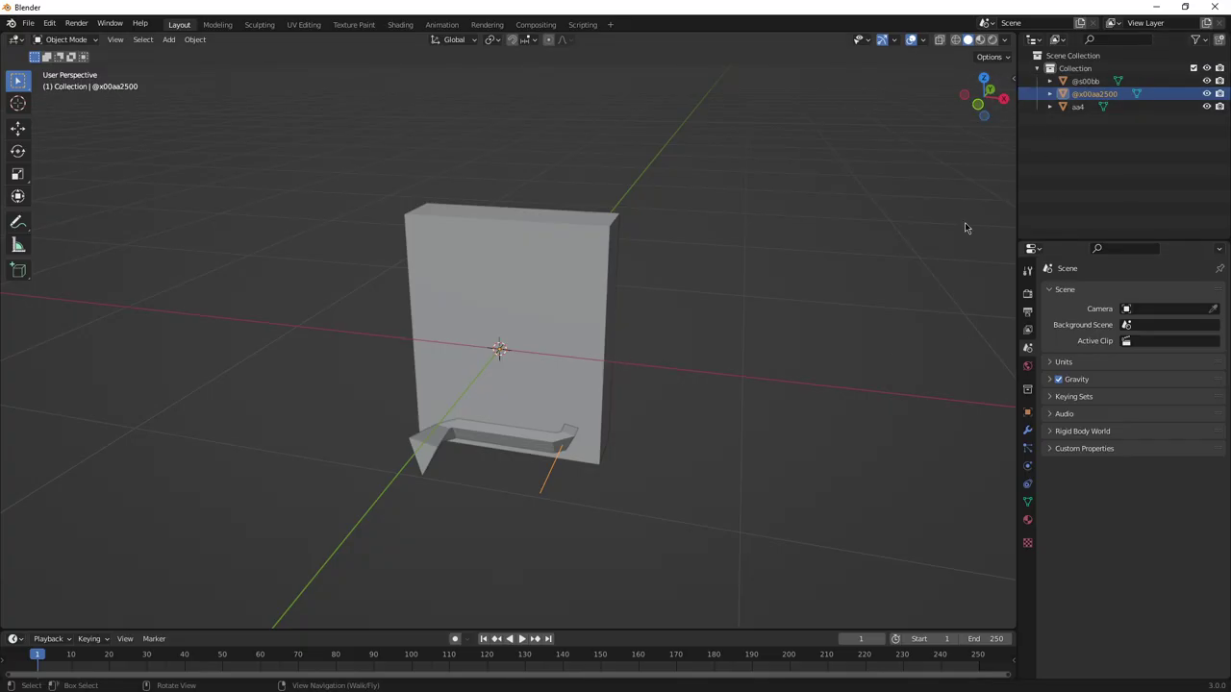
pyautogui.click(539, 307)
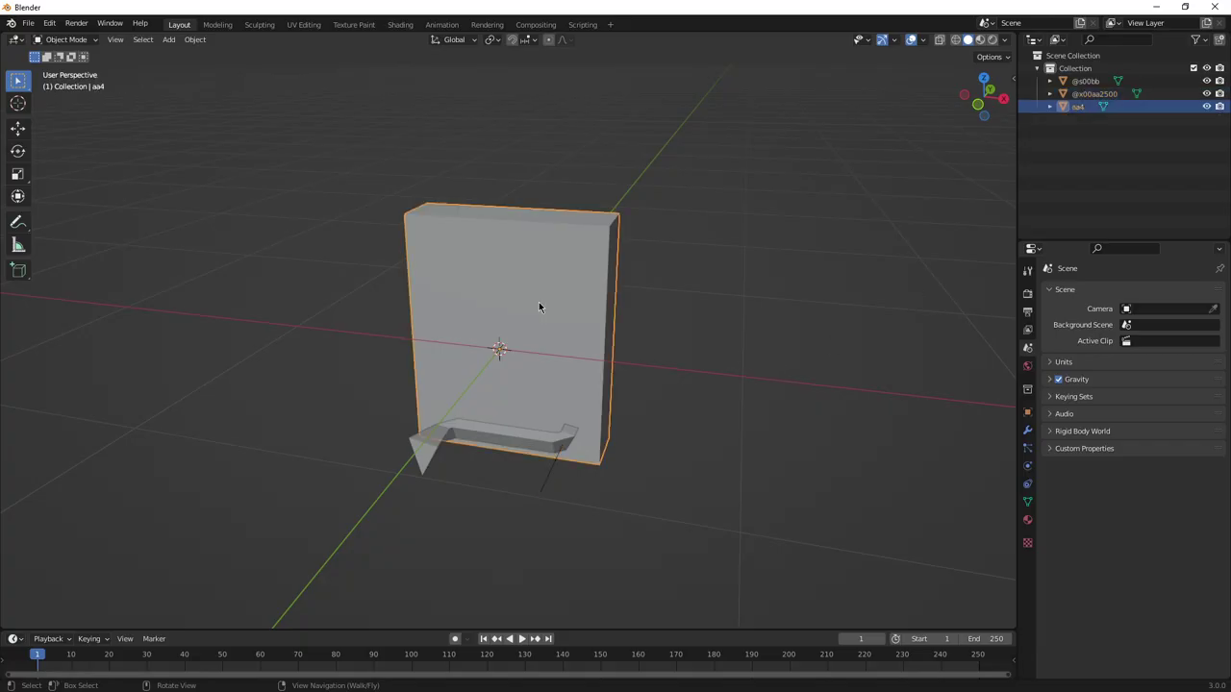
pyautogui.click(553, 474)
pyautogui.moveTo(639, 486); pyautogui.dragTo(678, 489, button='middle')
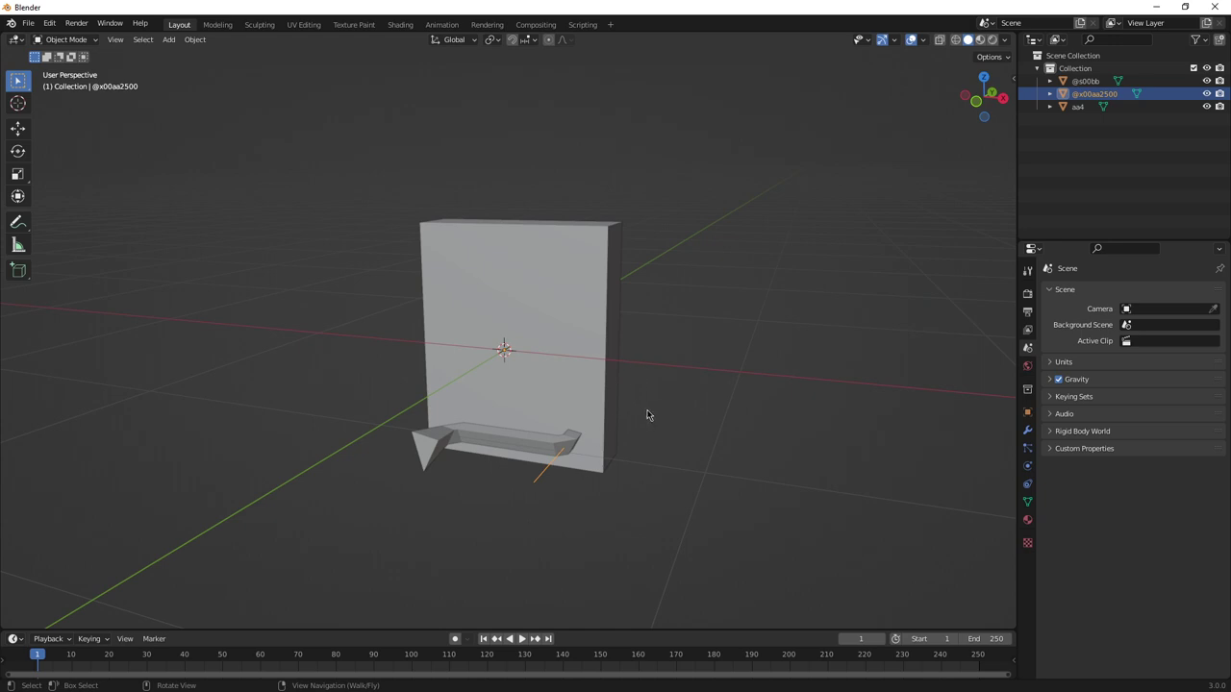
pyautogui.click(487, 447)
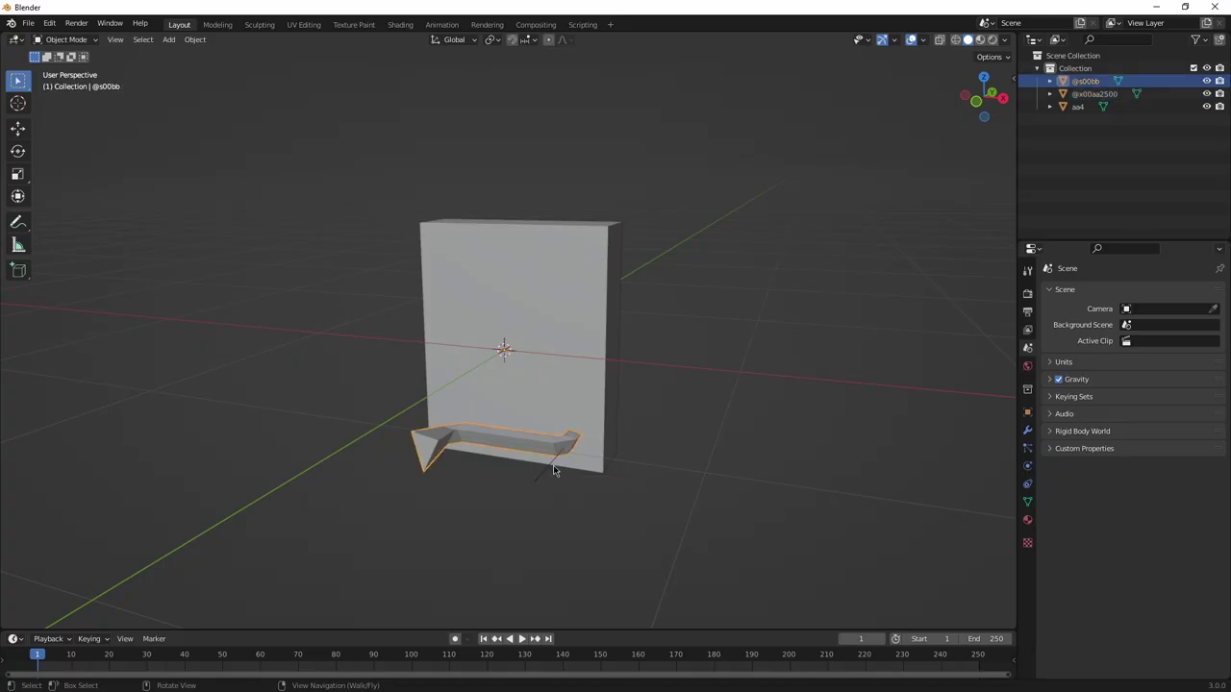
pyautogui.moveTo(509, 438); pyautogui.dragTo(481, 509, button='middle')
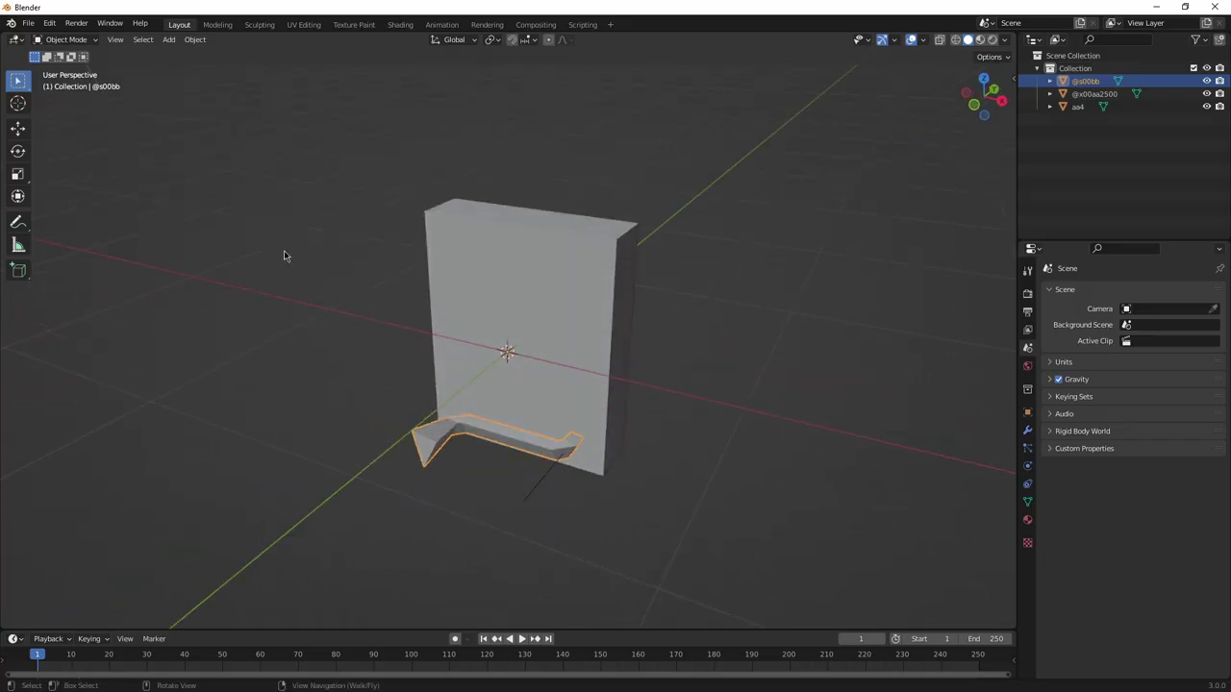
# Step: Open the recent file reskeplean1j.blend in place of the imported lever scene
pyautogui.click(28, 23)
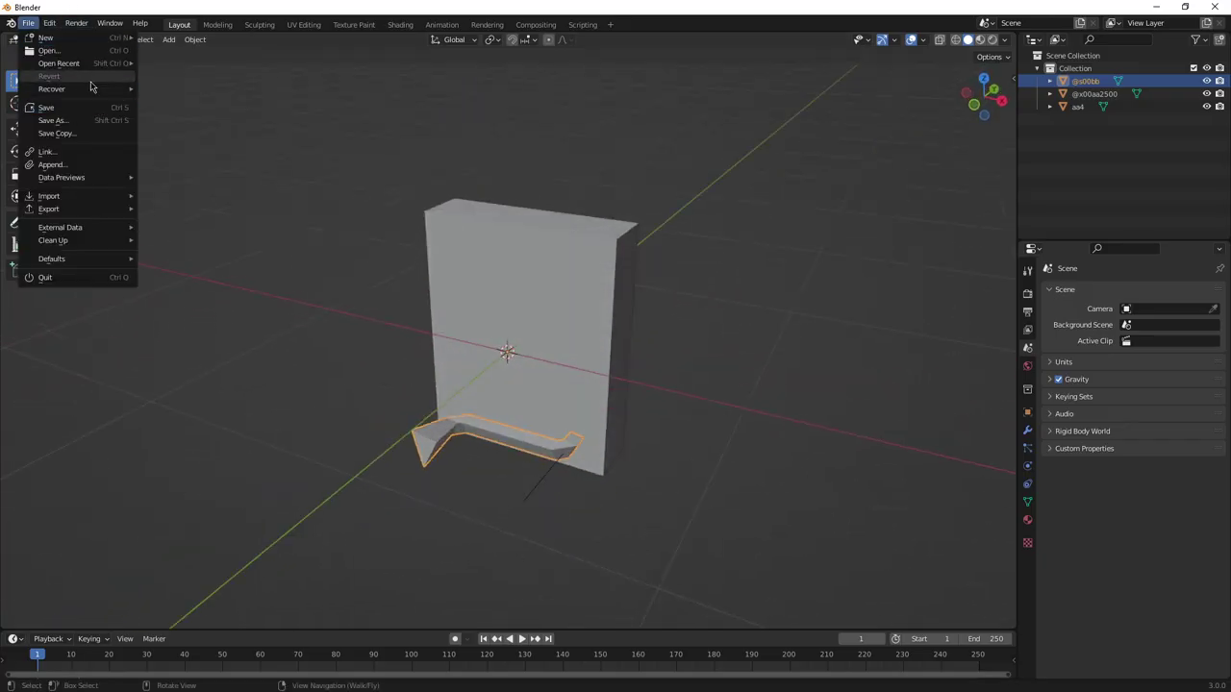
pyautogui.moveTo(102, 64)
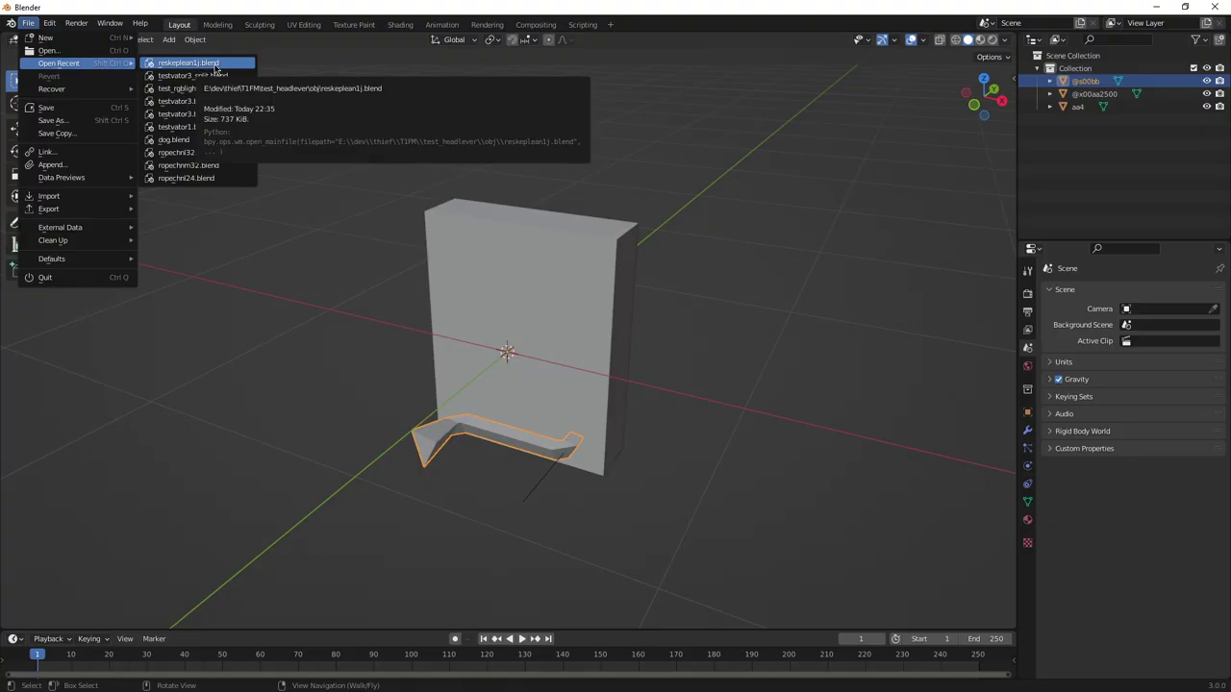
pyautogui.click(216, 64)
pyautogui.click(670, 375)
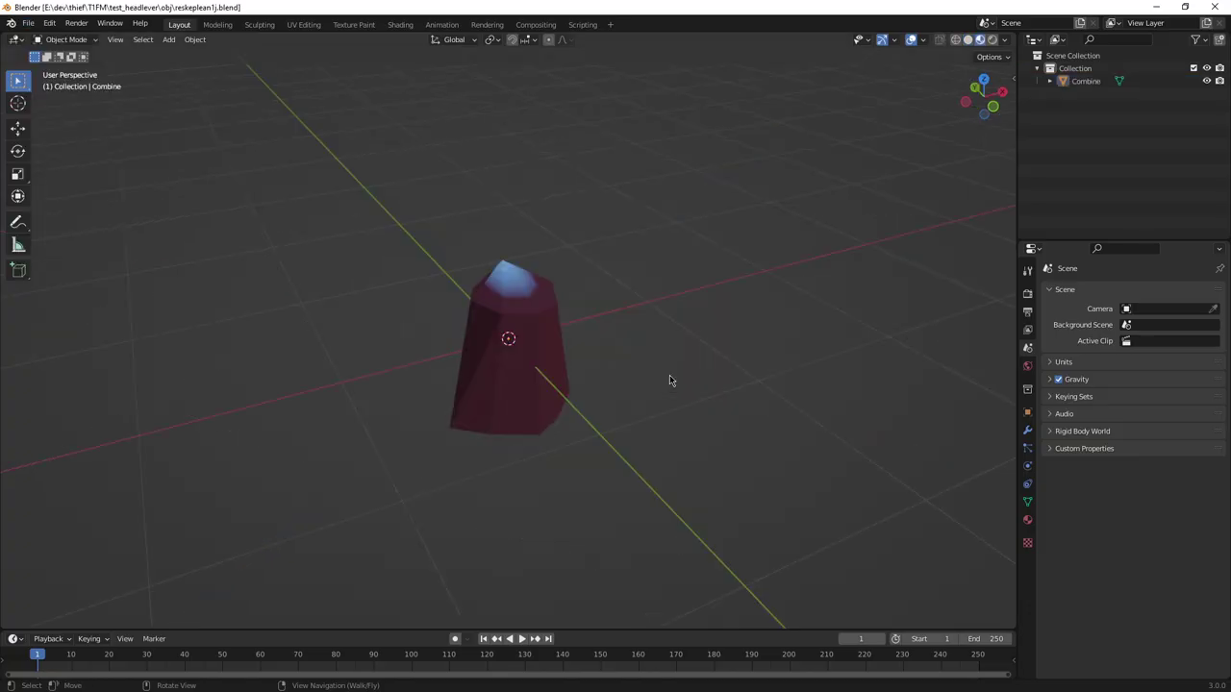
pyautogui.moveTo(439, 348); pyautogui.dragTo(347, 314, button='middle')
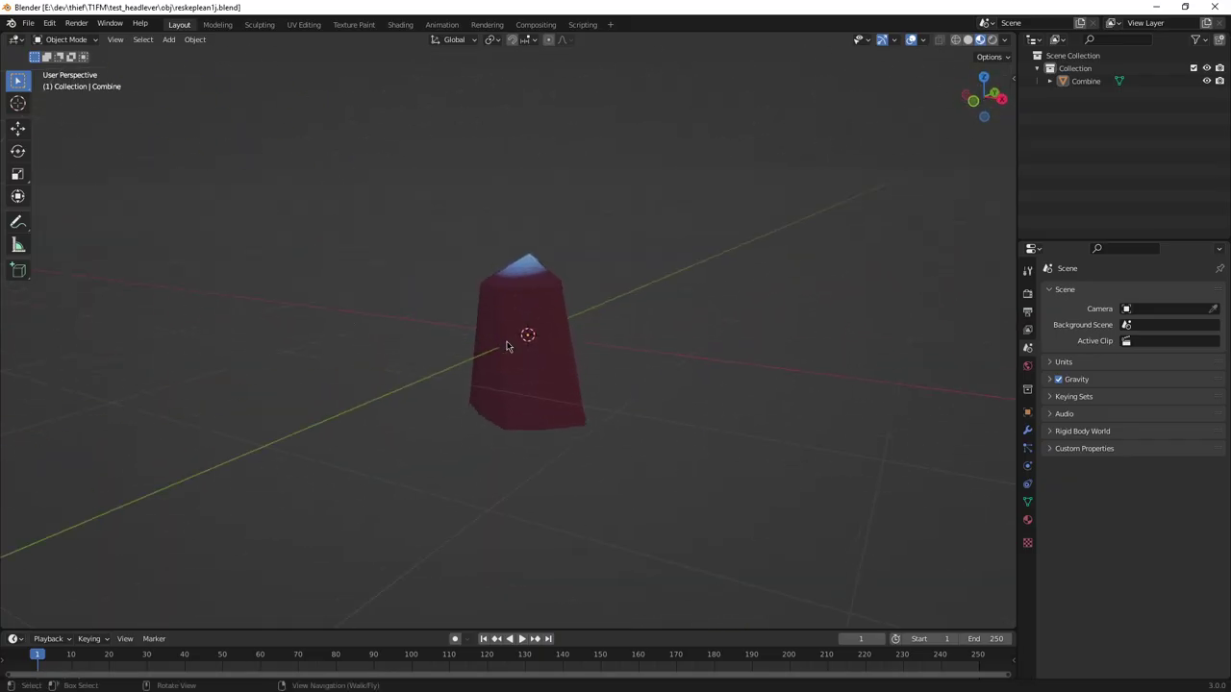
pyautogui.moveTo(616, 321); pyautogui.dragTo(615, 334, button='middle')
# Step: Add a plane at the 3D cursor, scale it down in Edit Mode and delete its geometry
pyautogui.press('a')
pyautogui.hotkey('alt', 'a')
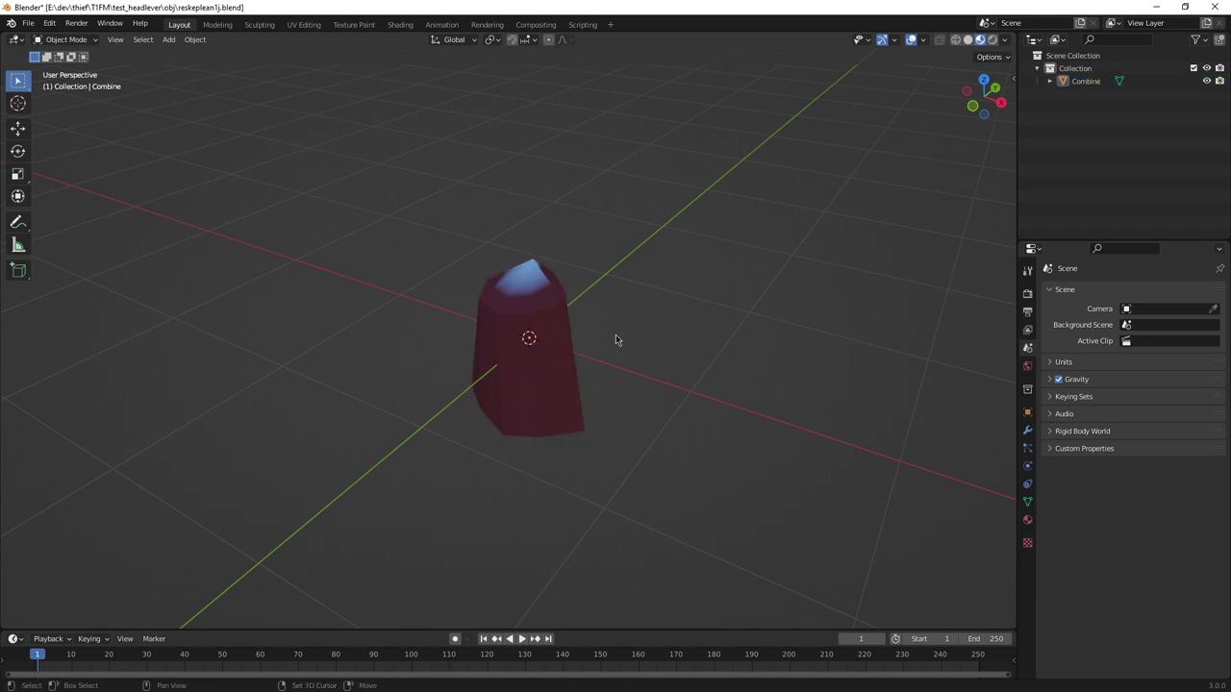
pyautogui.hotkey('shift', 'a')
pyautogui.moveTo(616, 337)
pyautogui.click(694, 337)
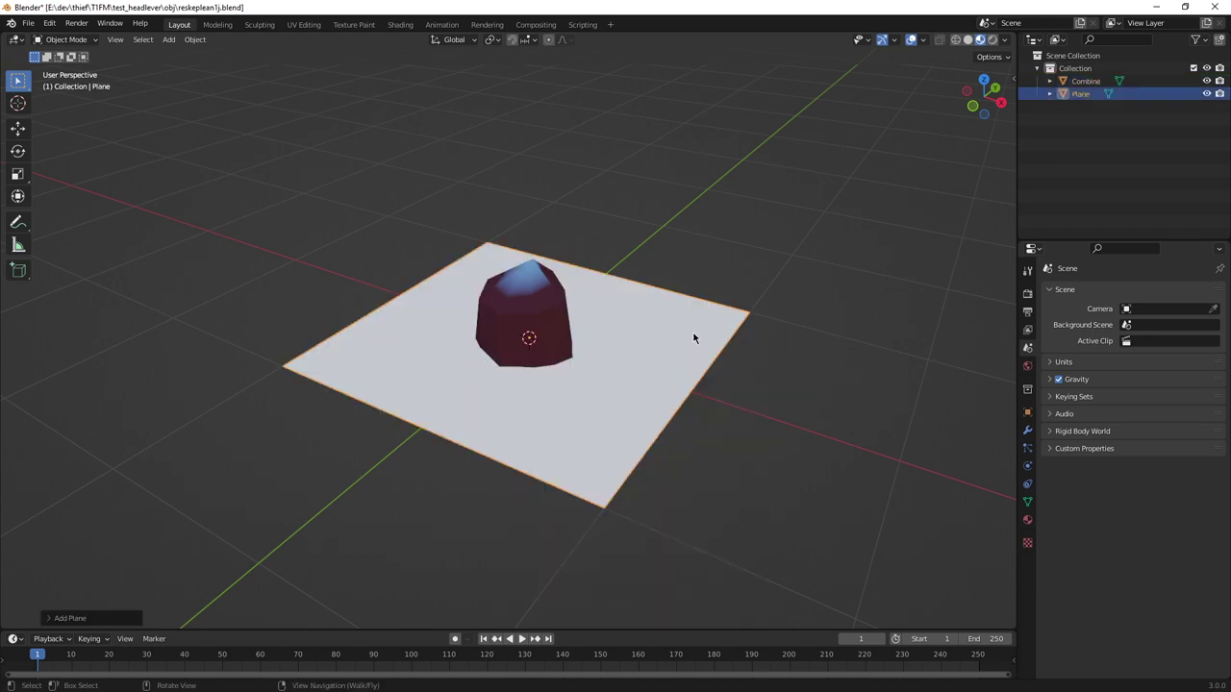
pyautogui.press('Tab')
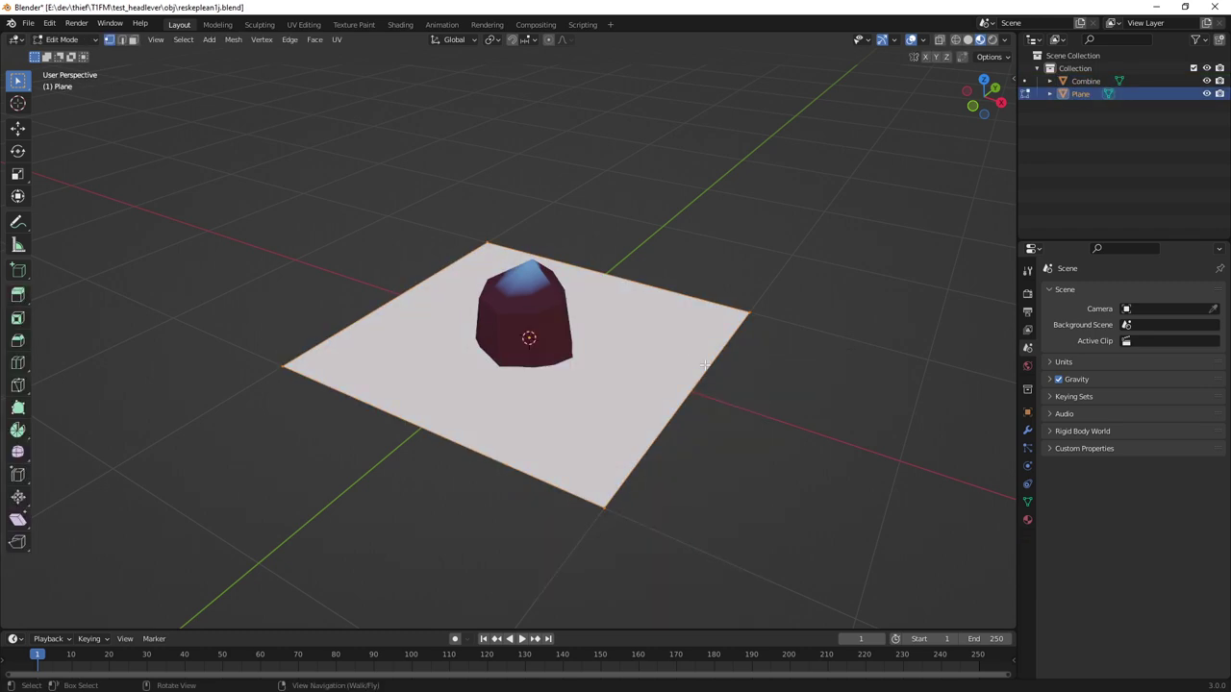
pyautogui.press('s')
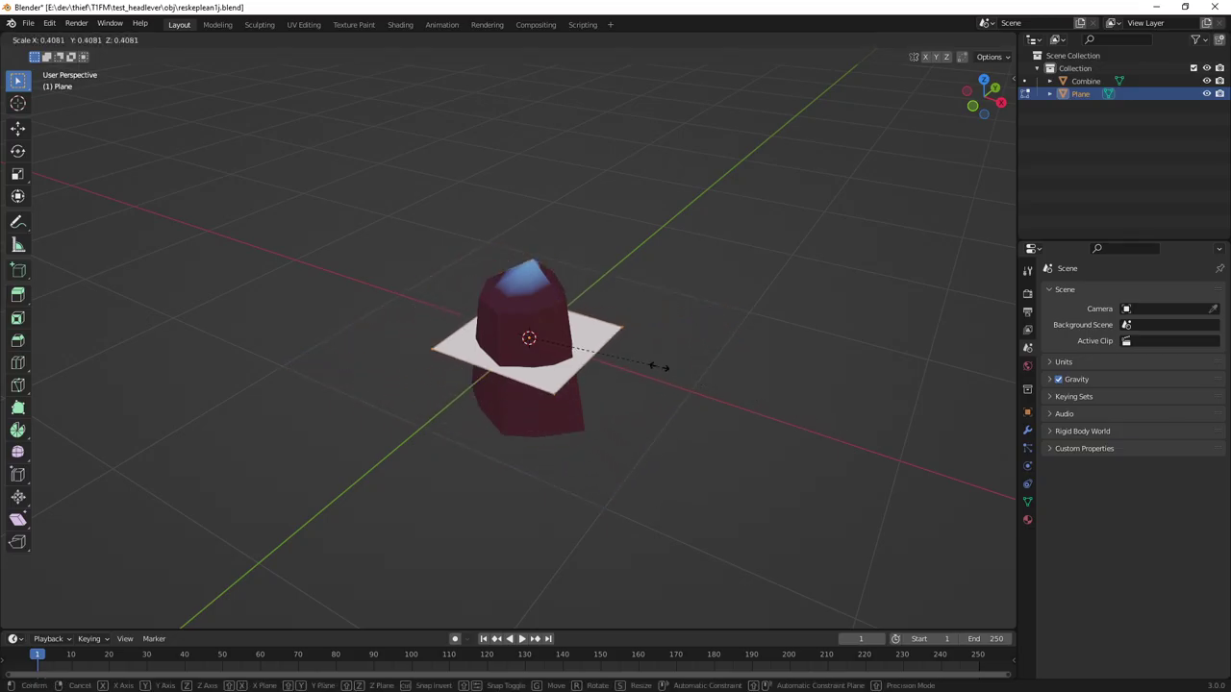
pyautogui.click(761, 417)
pyautogui.press('x')
pyautogui.click(762, 416)
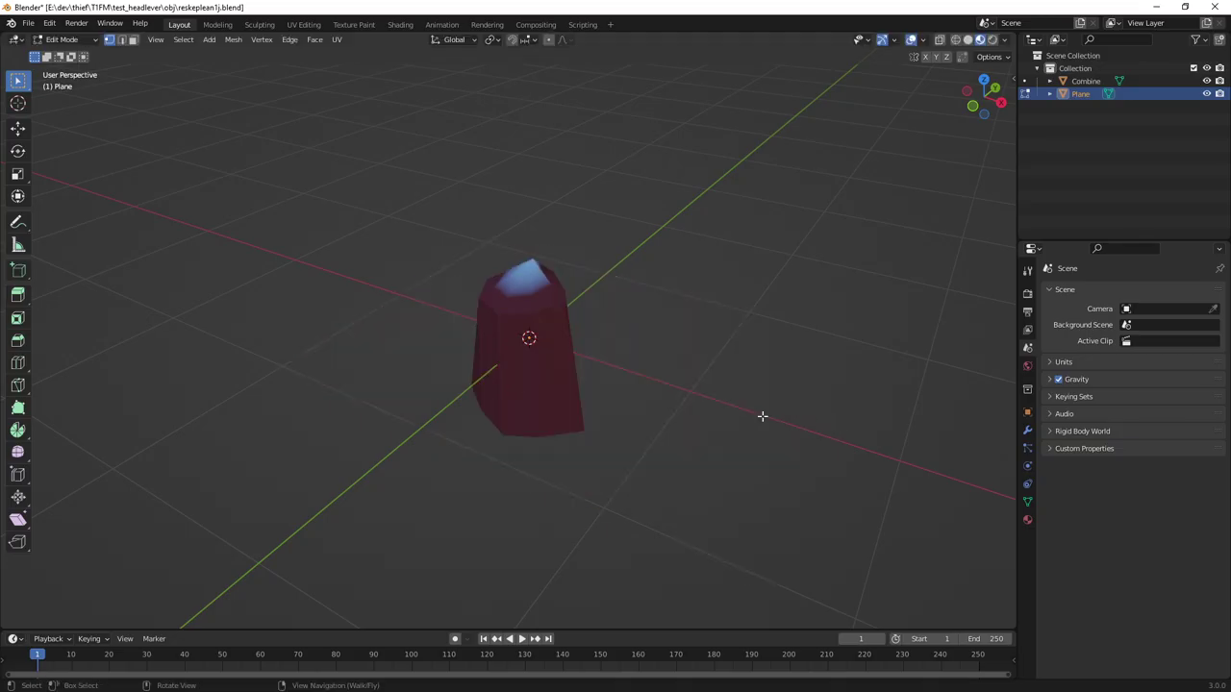
# Step: Turn on the Screencast Keys overlay in the 3D viewport
pyautogui.press('n')
pyautogui.click(1008, 188)
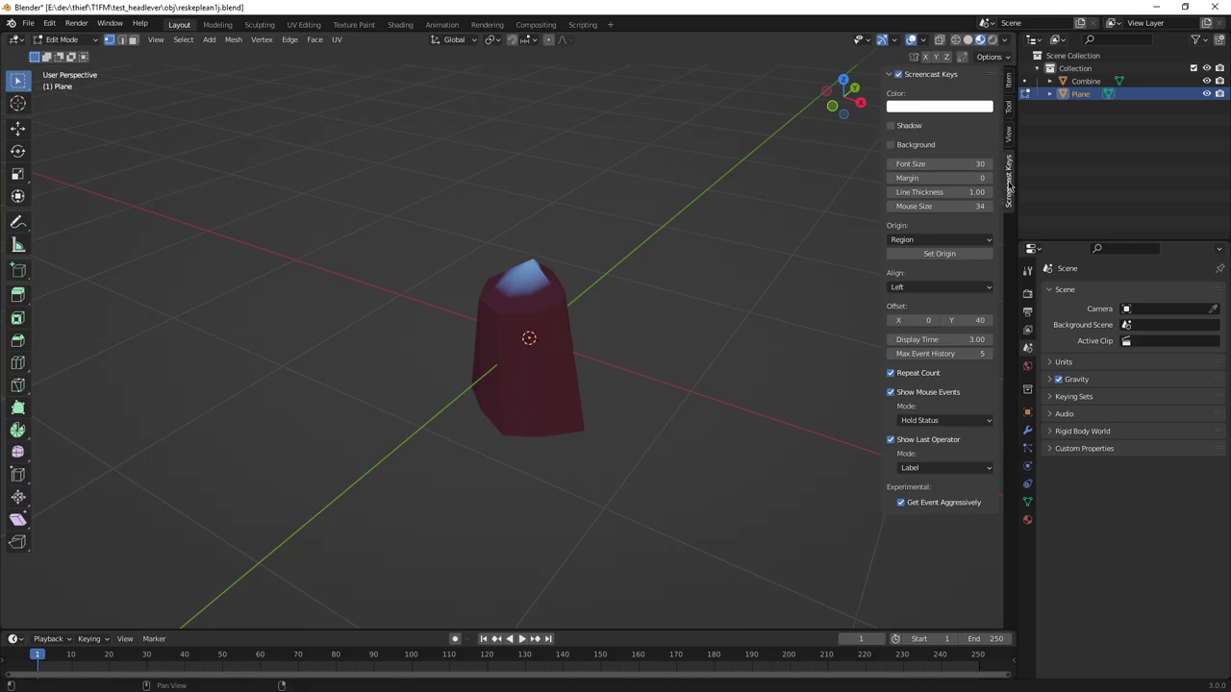
pyautogui.press('n')
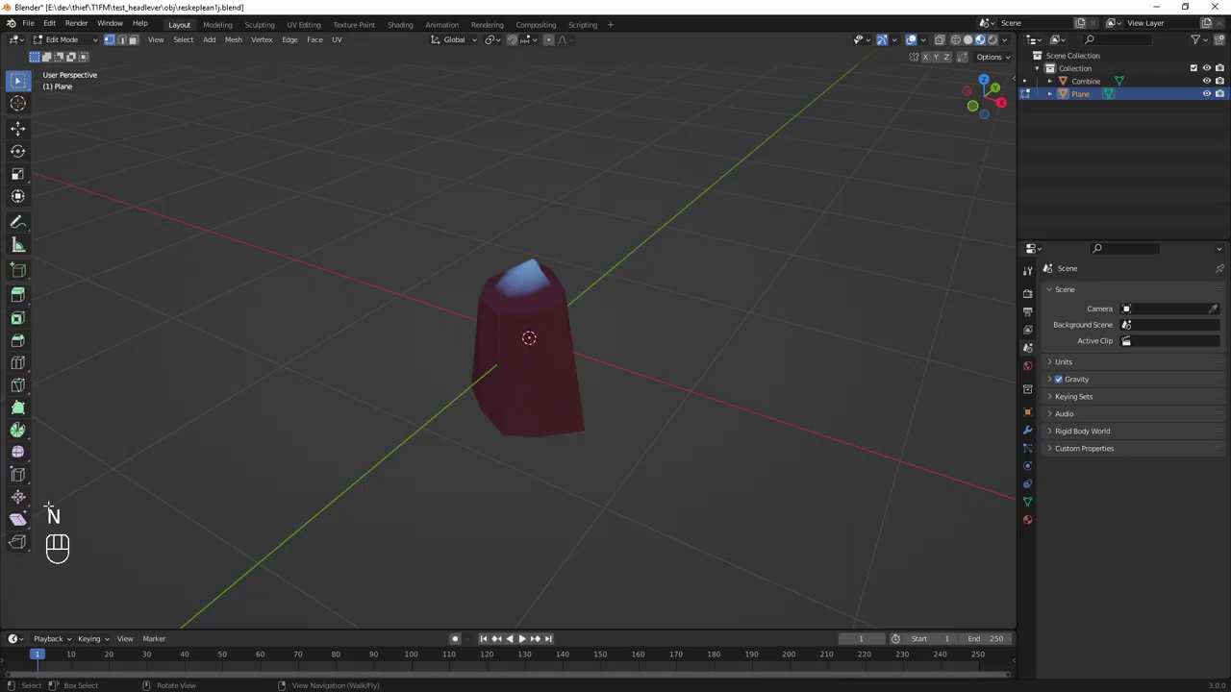
# Step: Add a new plane at the 3D cursor and scale it down in Edit Mode to a small square inside the head
pyautogui.press('Tab')
pyautogui.click(543, 323)
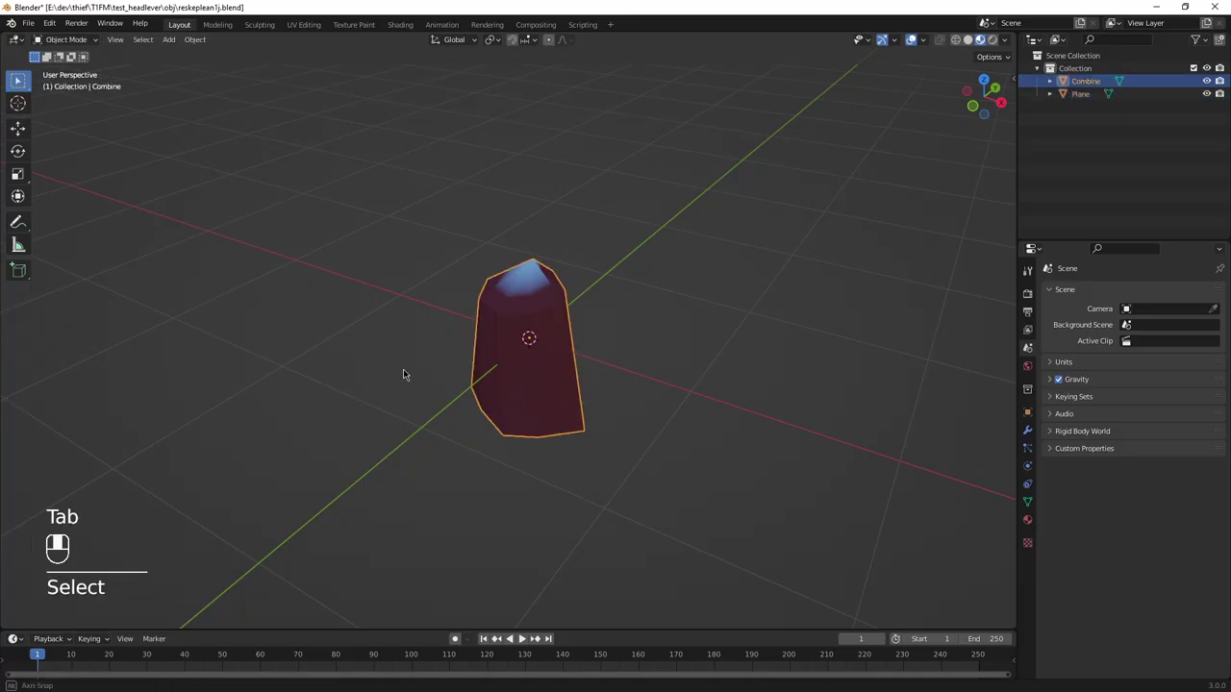
pyautogui.hotkey('shift', 'a')
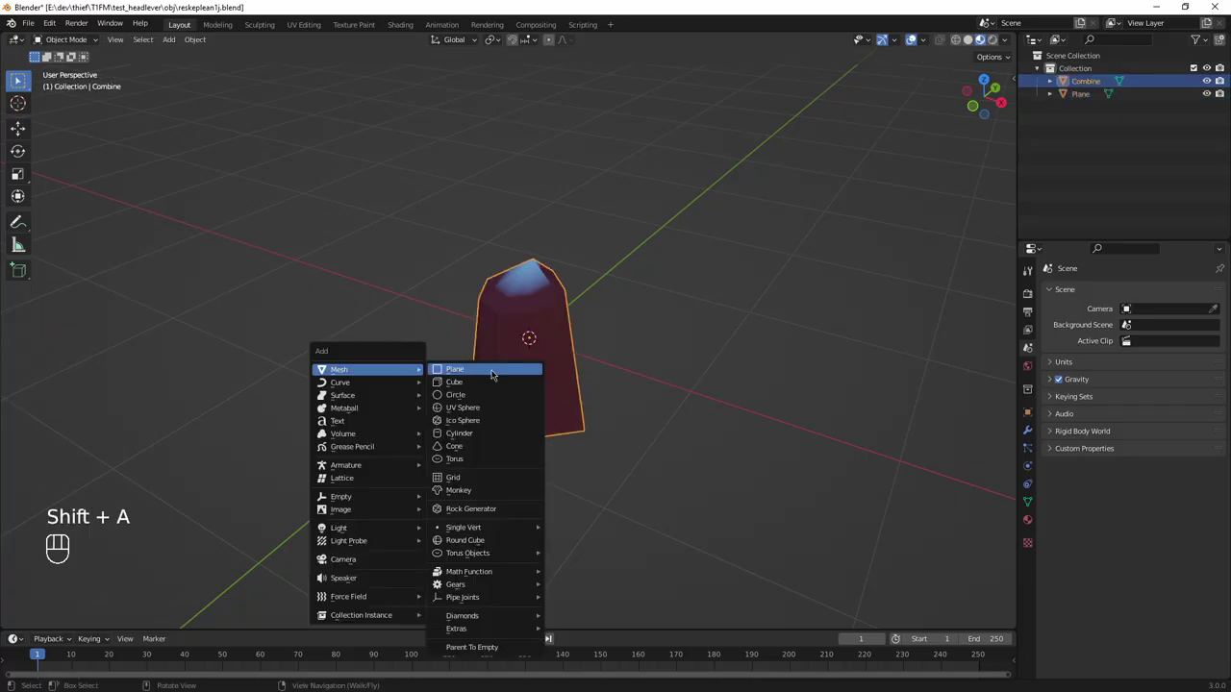
pyautogui.click(452, 369)
pyautogui.press('Tab')
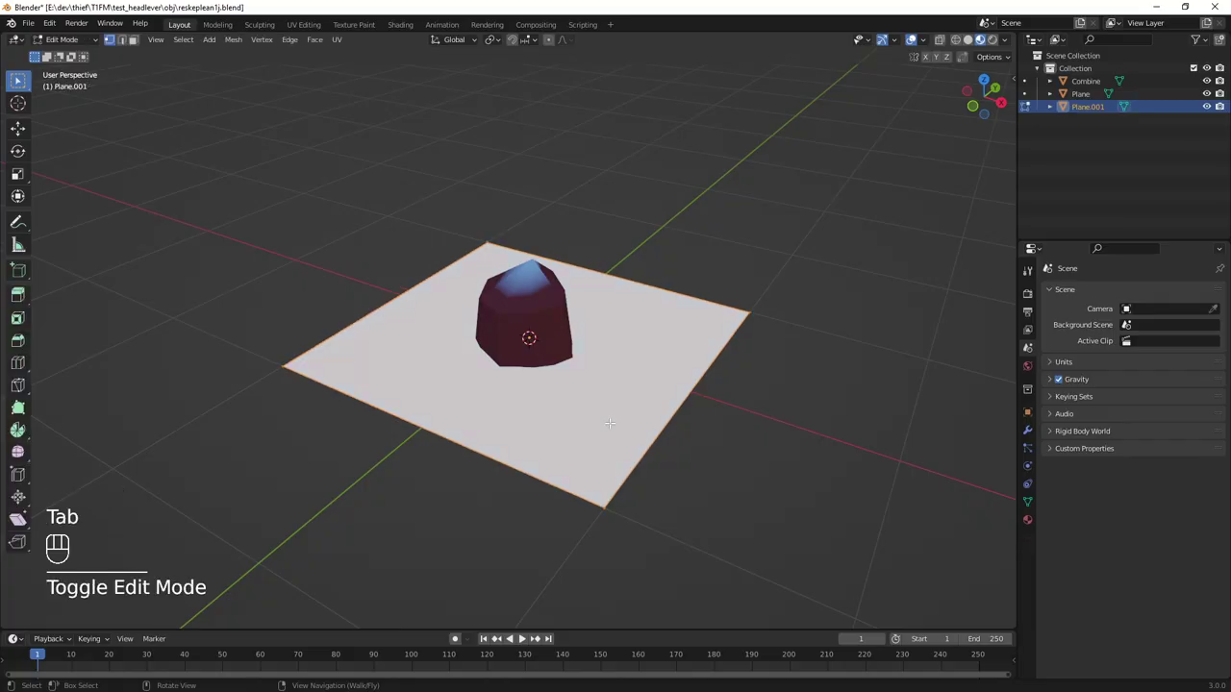
pyautogui.press('s')
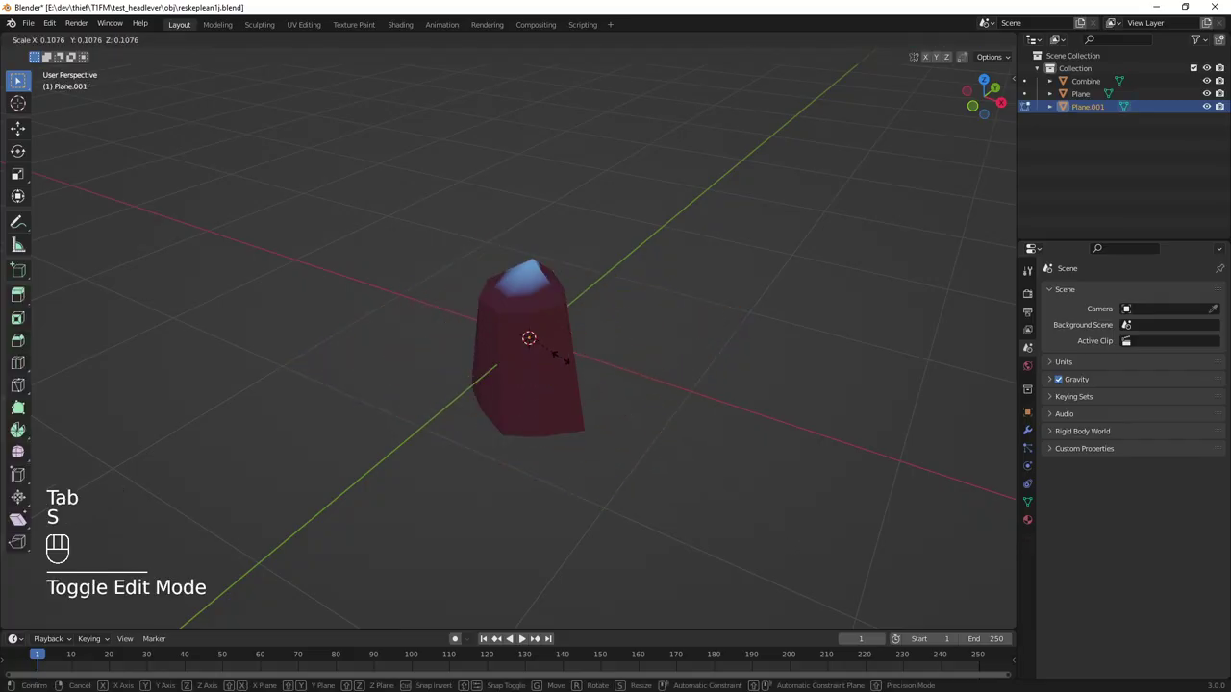
pyautogui.click(546, 342)
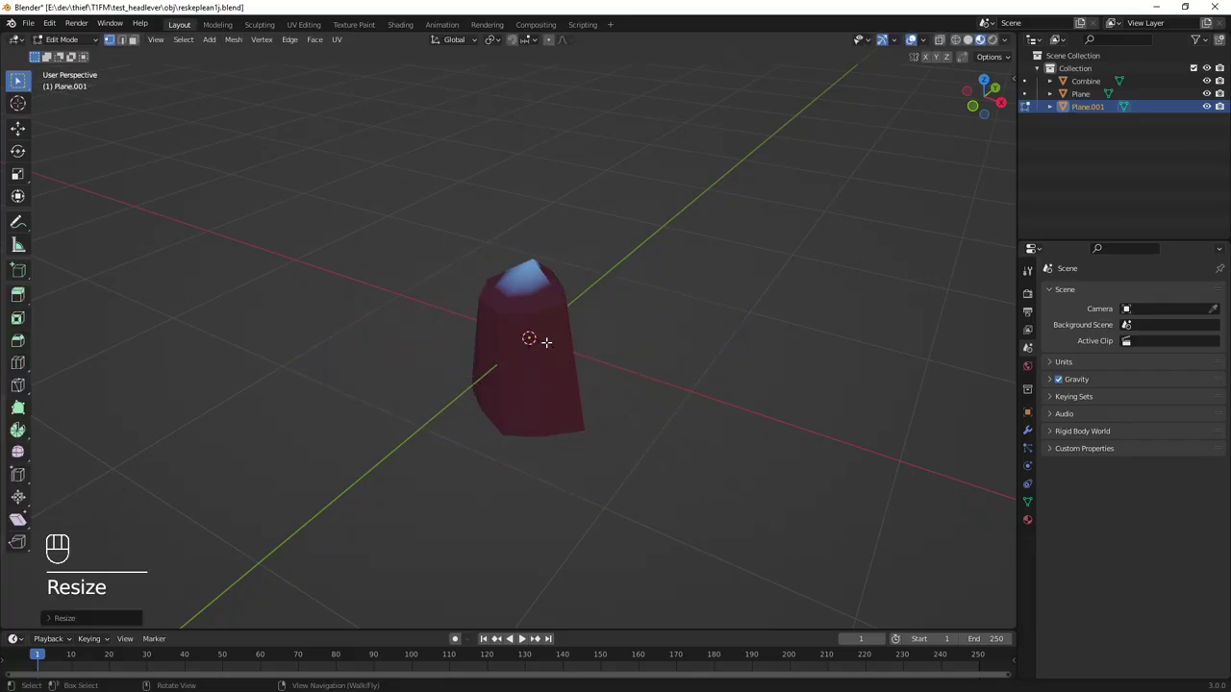
# Step: Display the scene in wireframe with X-ray and scale the small plane down further by a factor of about 0.67
pyautogui.click(941, 40)
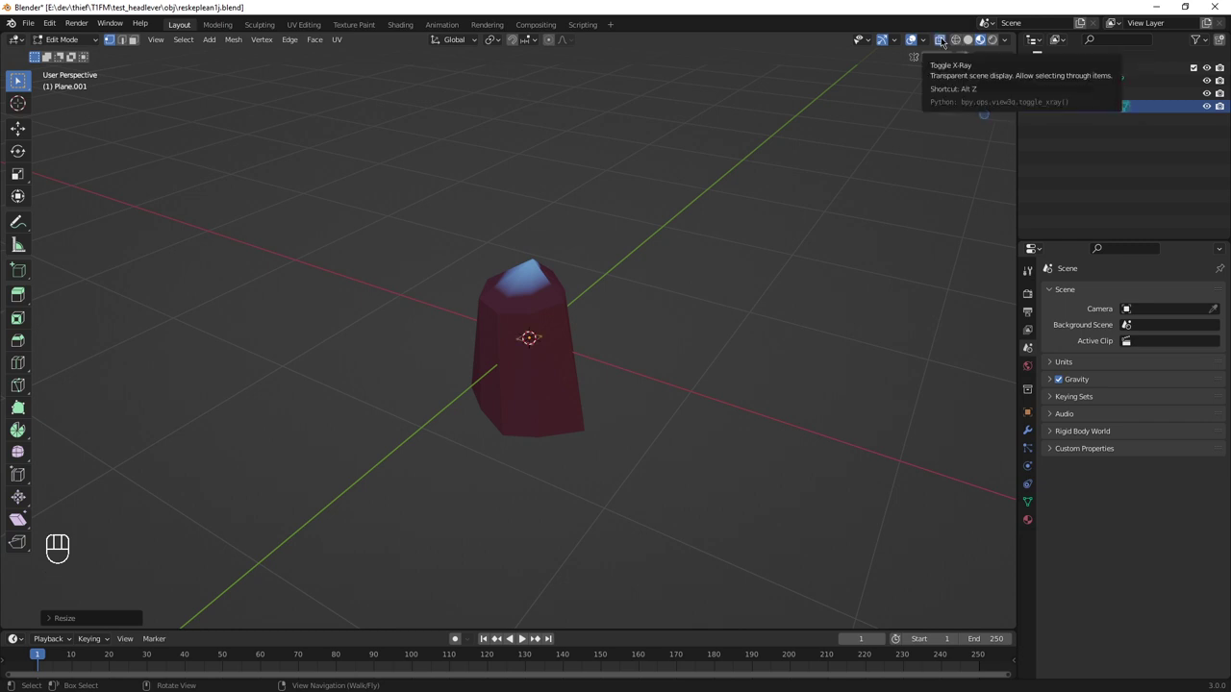
pyautogui.click(954, 41)
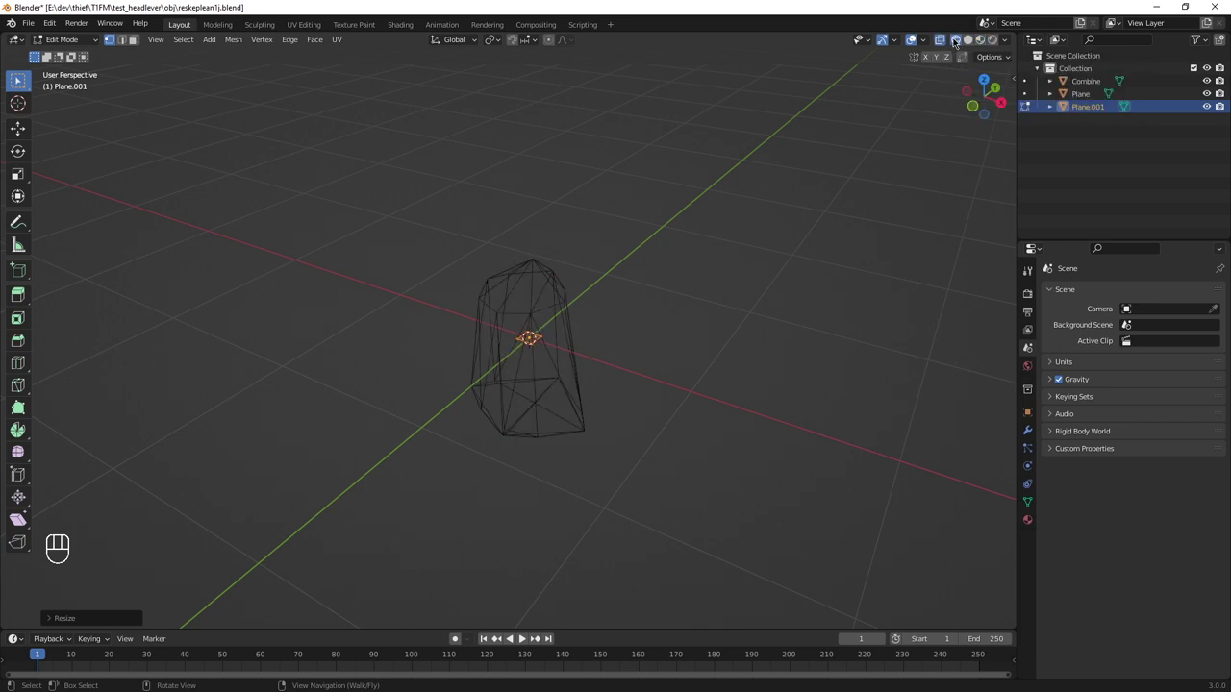
pyautogui.moveTo(679, 296)
pyautogui.mouseDown(button='middle')
pyautogui.moveTo(643, 336)
pyautogui.moveTo(635, 401)
pyautogui.moveTo(663, 183)
pyautogui.moveTo(668, 317)
pyautogui.mouseUp(button='middle')
pyautogui.scroll(4, 628, 384)
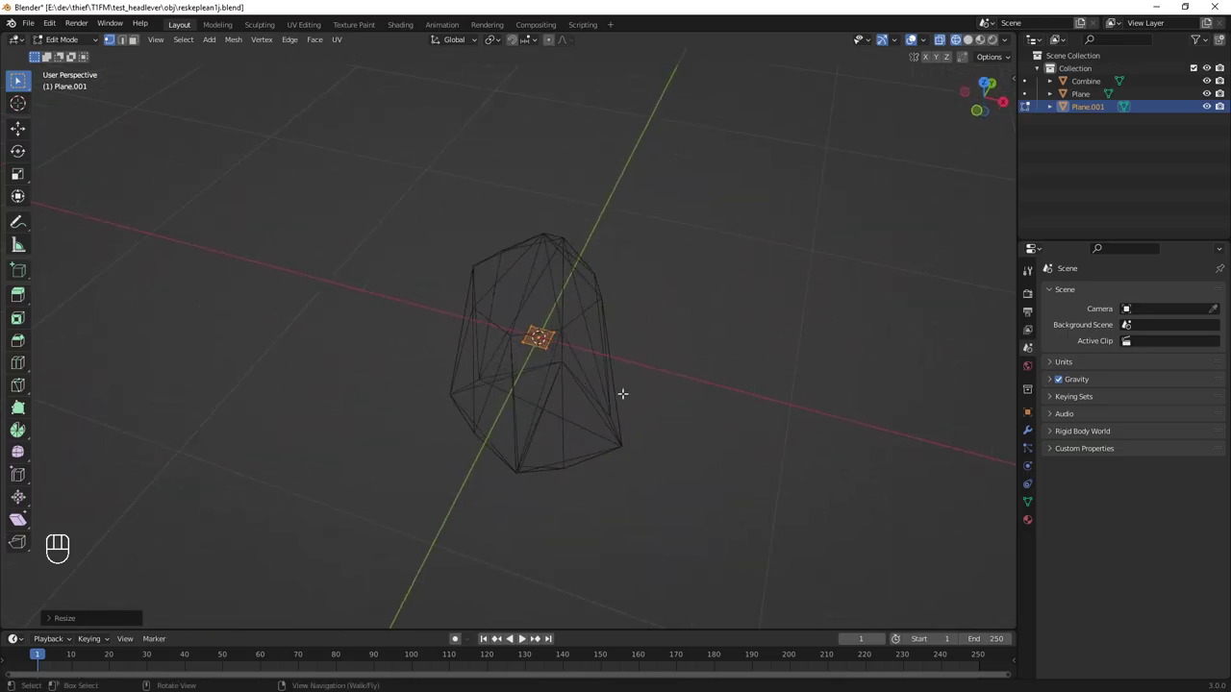
pyautogui.press('s')
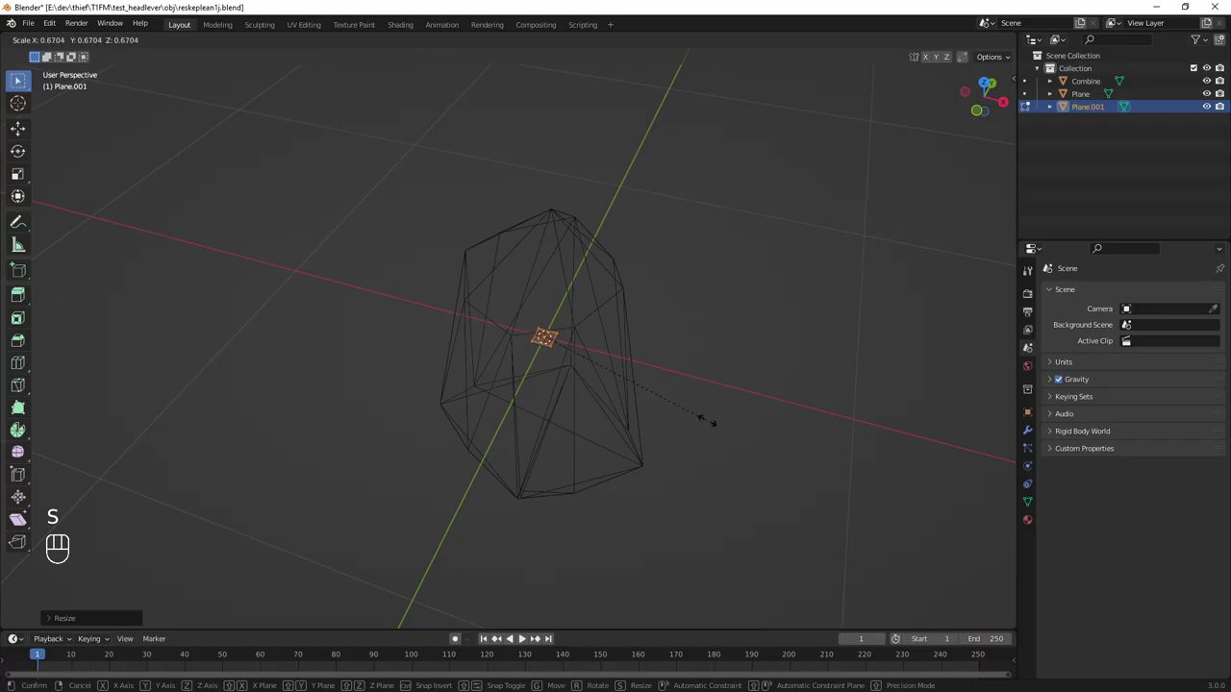
pyautogui.click(710, 420)
# Step: Set snapping to Vertex and move the small plane straight down along Z, in front view, onto the head's base level
pyautogui.press('KP_1')
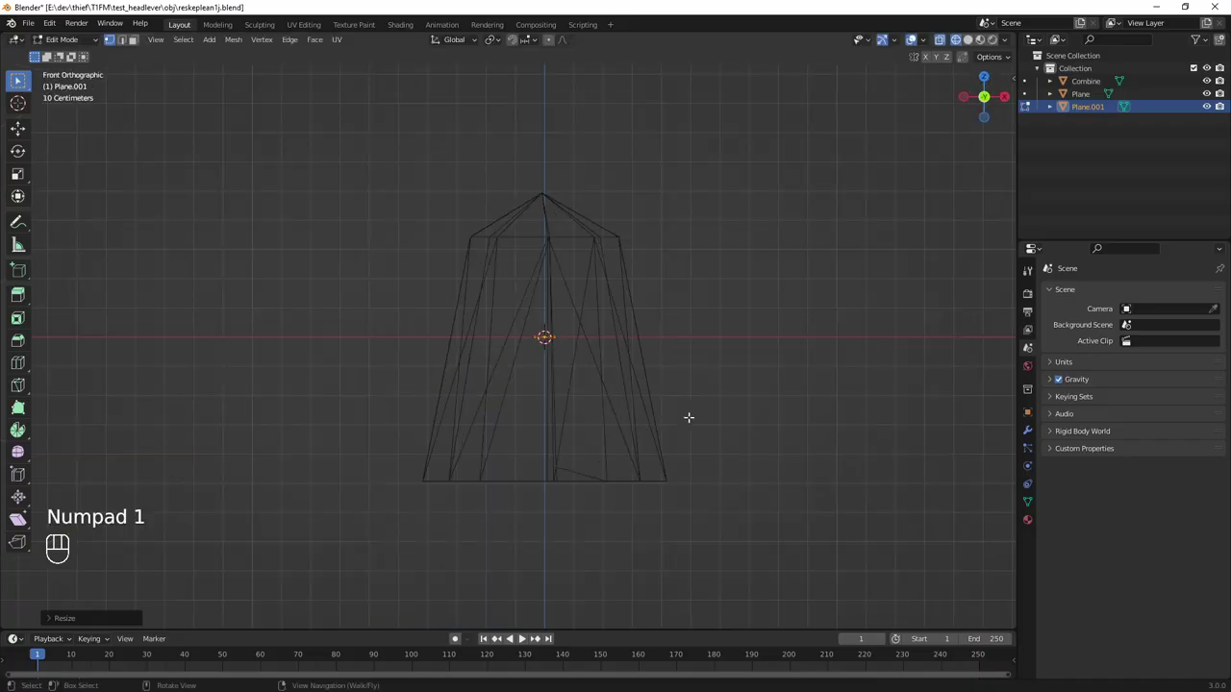
pyautogui.scroll(2, 689, 418)
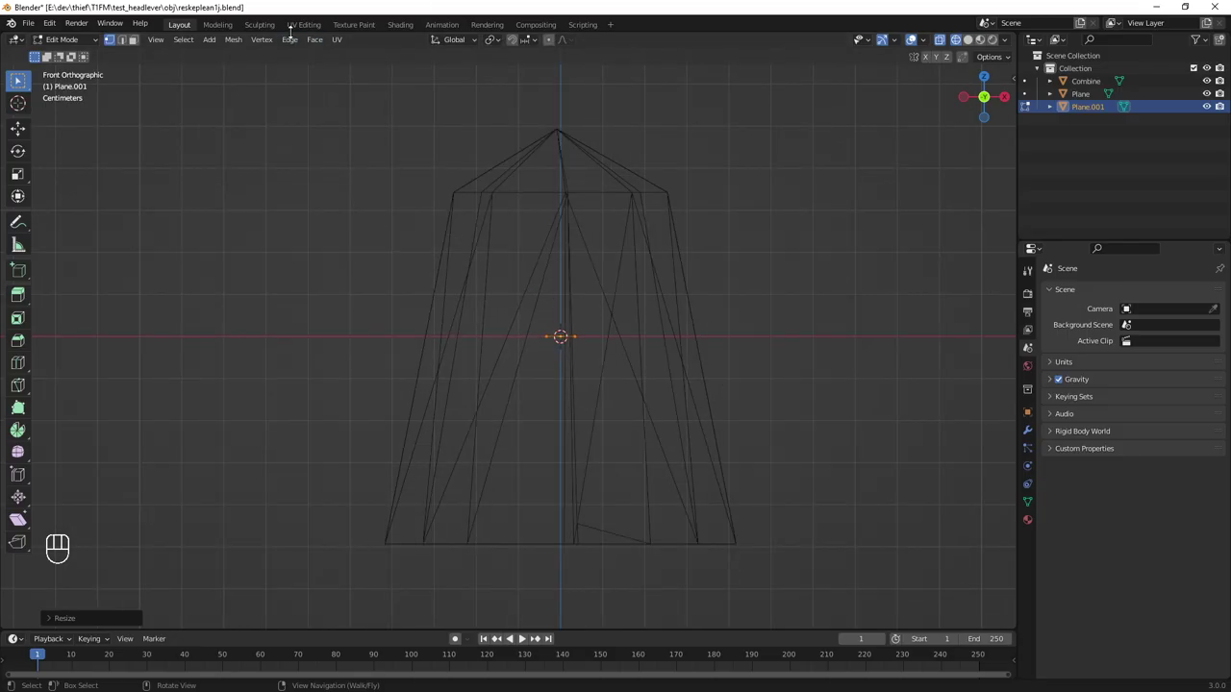
pyautogui.click(496, 40)
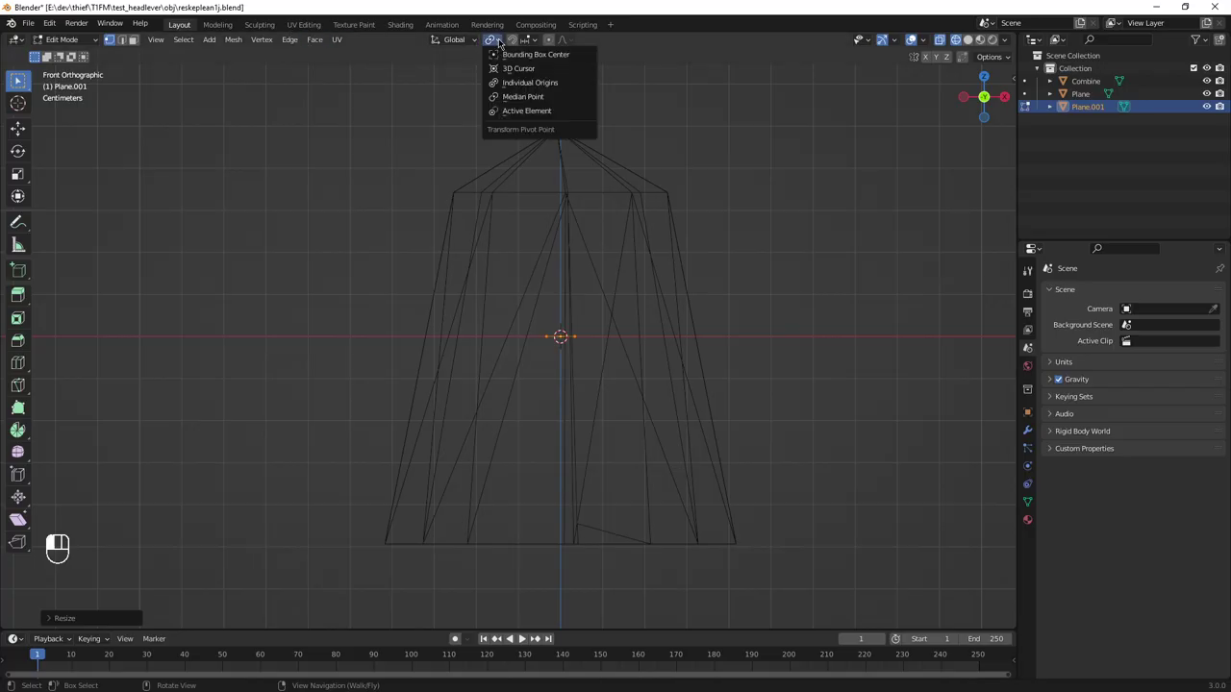
pyautogui.click(533, 40)
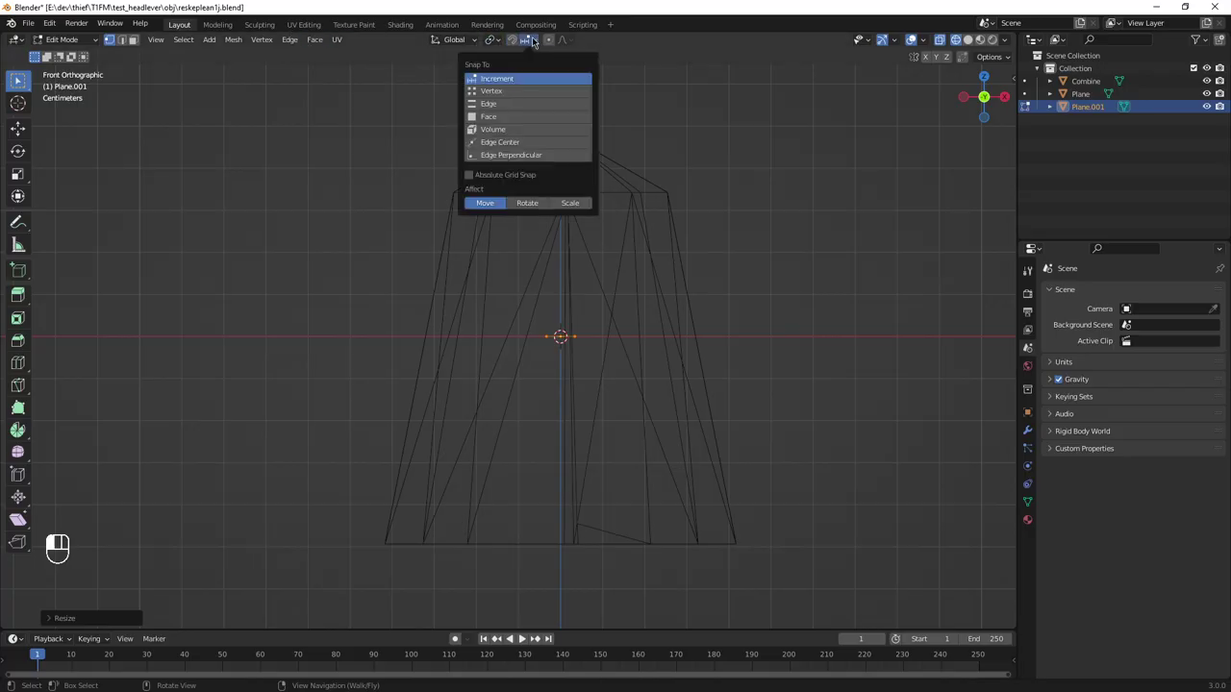
pyautogui.click(491, 91)
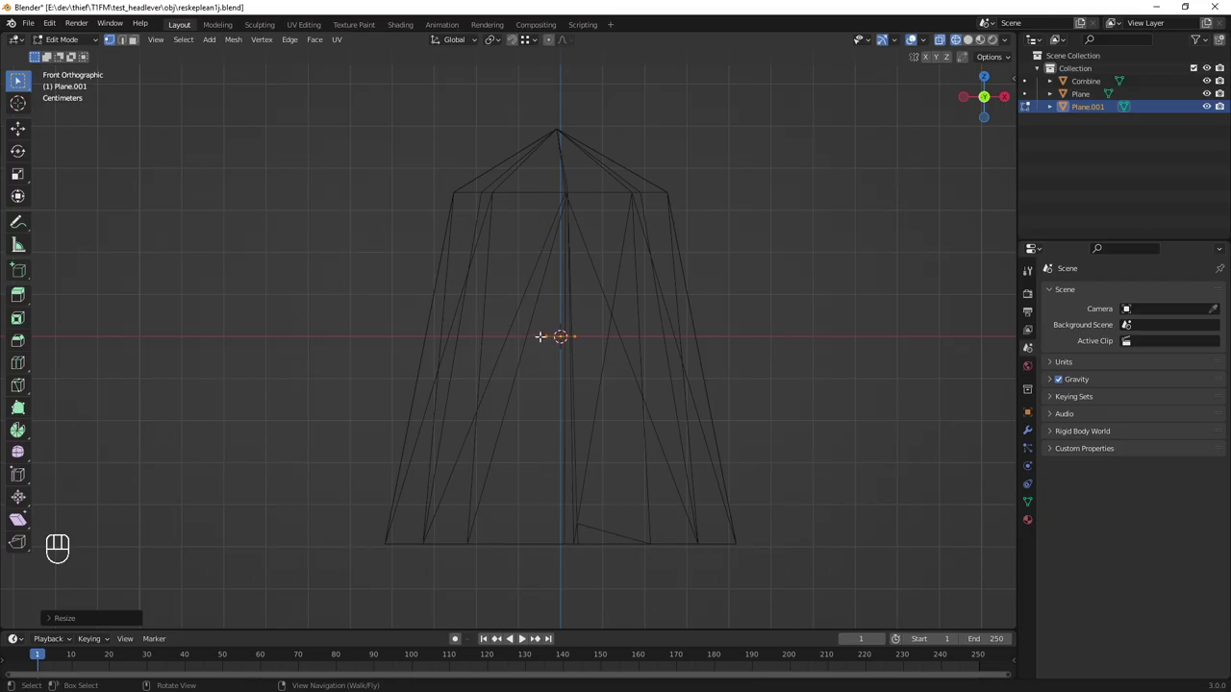
pyautogui.press('g')
pyautogui.press('z')
pyautogui.press('ctrl')
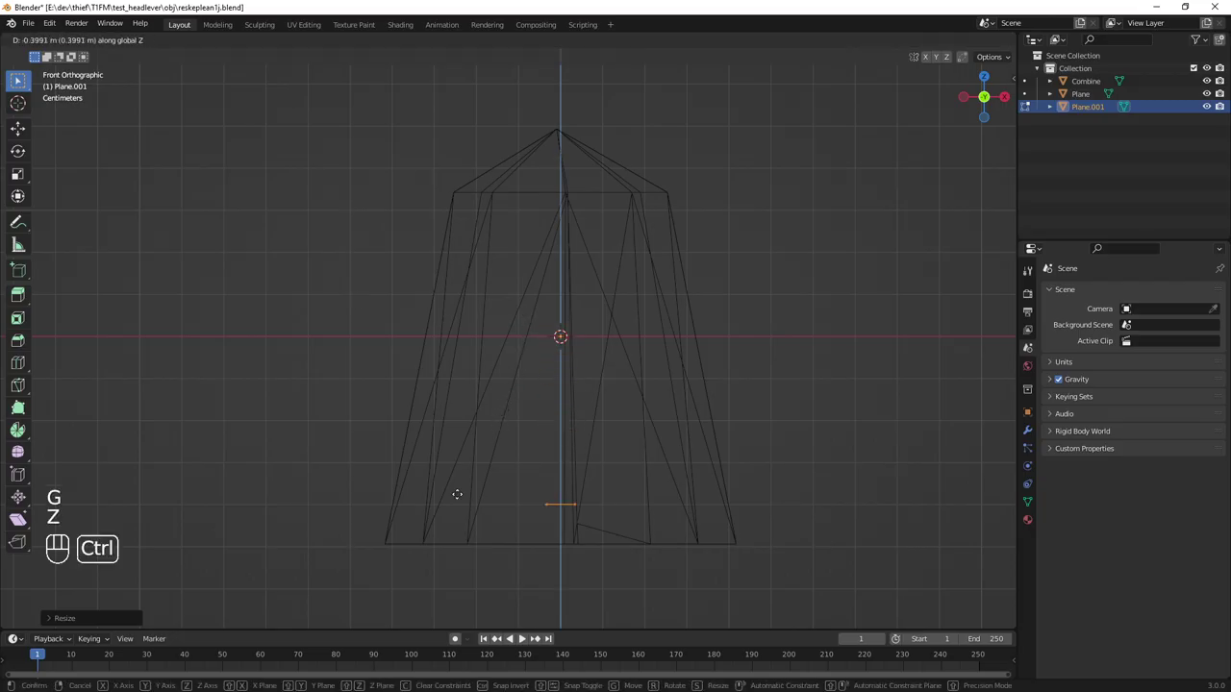
pyautogui.click(463, 541)
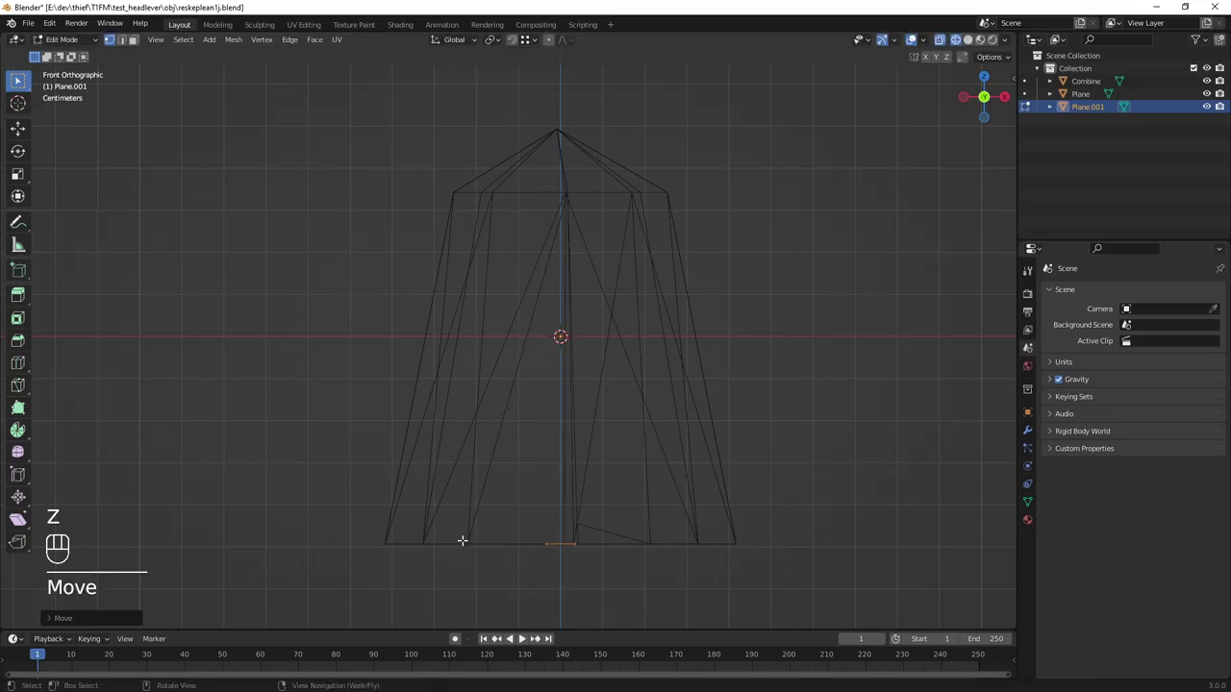
pyautogui.press('Tab')
# Step: Inspect the head's underside in Material Preview and open the Combine mesh in Edit Mode with Solid shading
pyautogui.moveTo(728, 311)
pyautogui.mouseDown(button='middle')
pyautogui.moveTo(700, 398)
pyautogui.moveTo(720, 331)
pyautogui.mouseUp(button='middle')
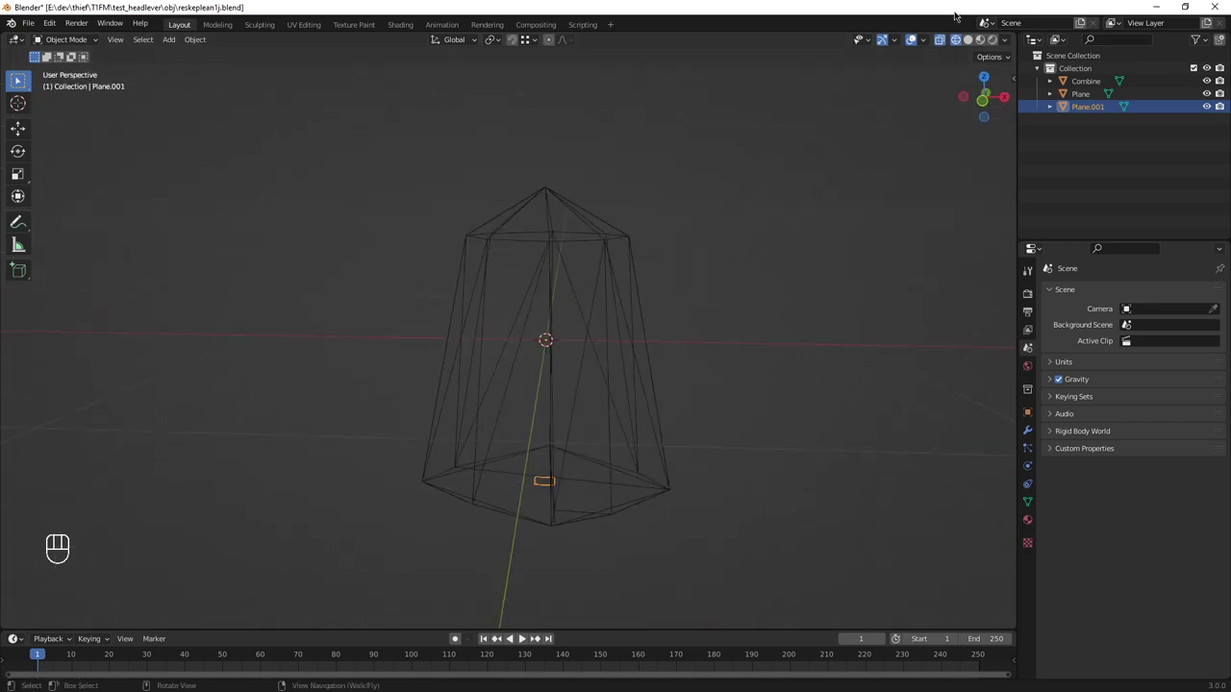
pyautogui.click(967, 39)
pyautogui.moveTo(863, 183); pyautogui.dragTo(562, 439, button='middle')
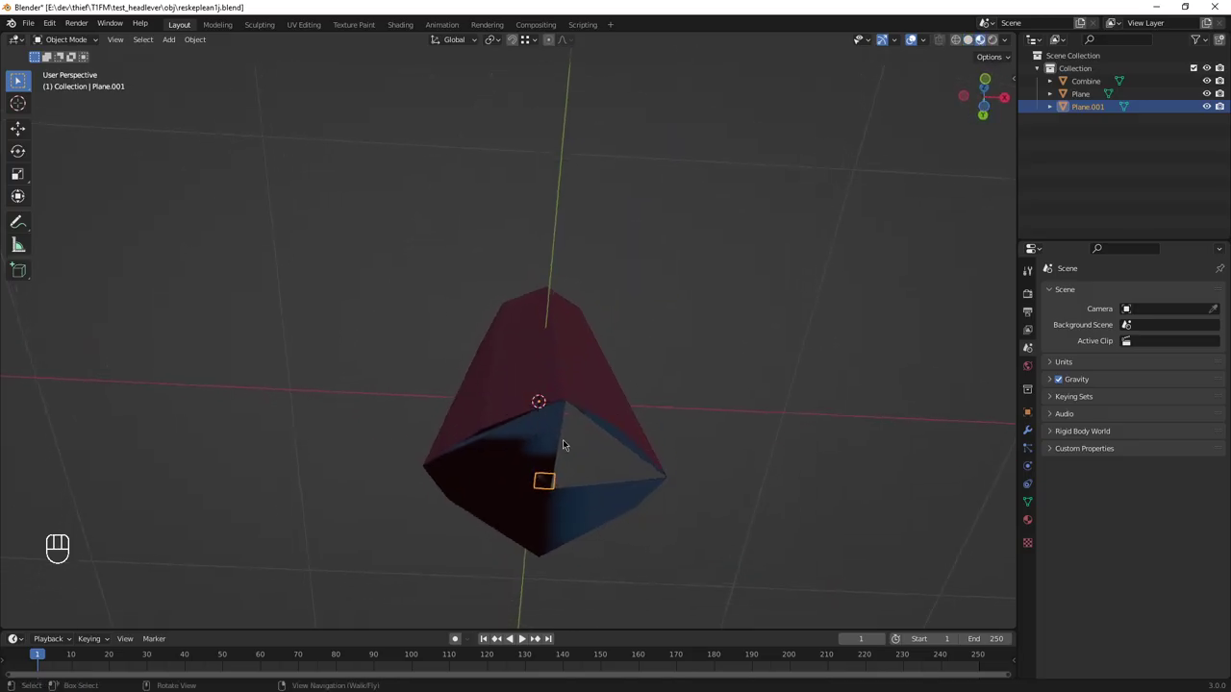
pyautogui.click(563, 440)
pyautogui.moveTo(625, 417)
pyautogui.mouseDown(button='middle')
pyautogui.moveTo(626, 352)
pyautogui.moveTo(607, 432)
pyautogui.moveTo(652, 431)
pyautogui.moveTo(646, 391)
pyautogui.moveTo(564, 417)
pyautogui.moveTo(624, 392)
pyautogui.moveTo(616, 414)
pyautogui.mouseUp(button='middle')
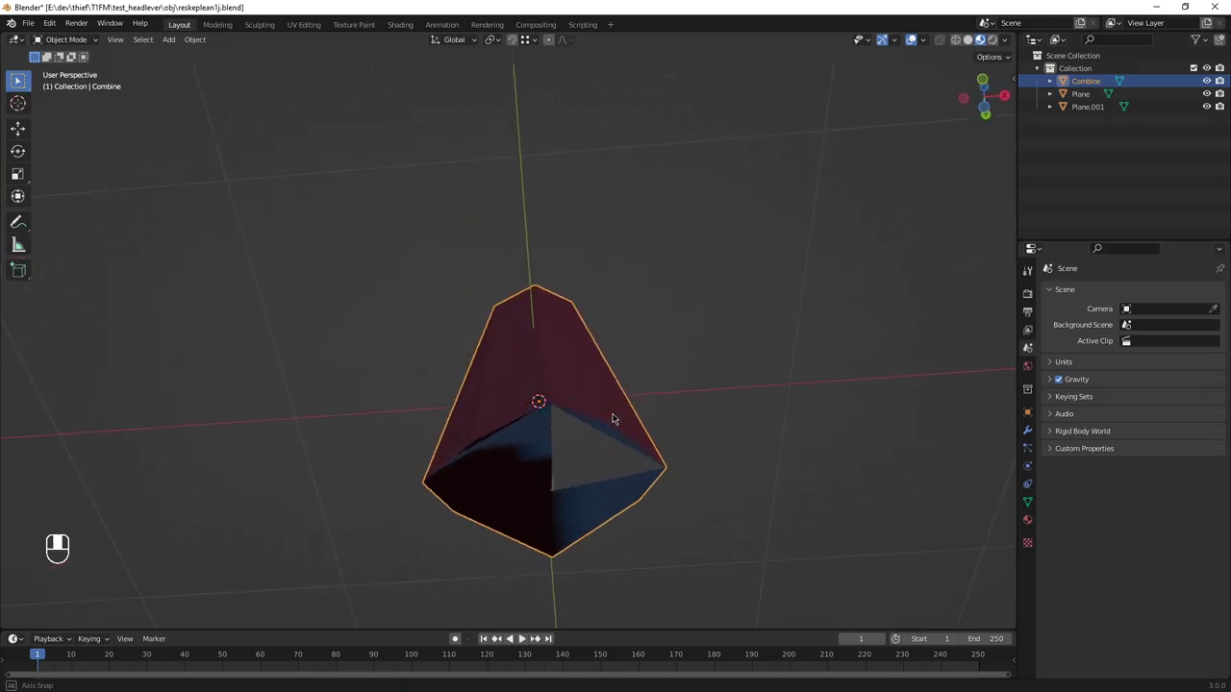
pyautogui.click(967, 39)
pyautogui.press('Tab')
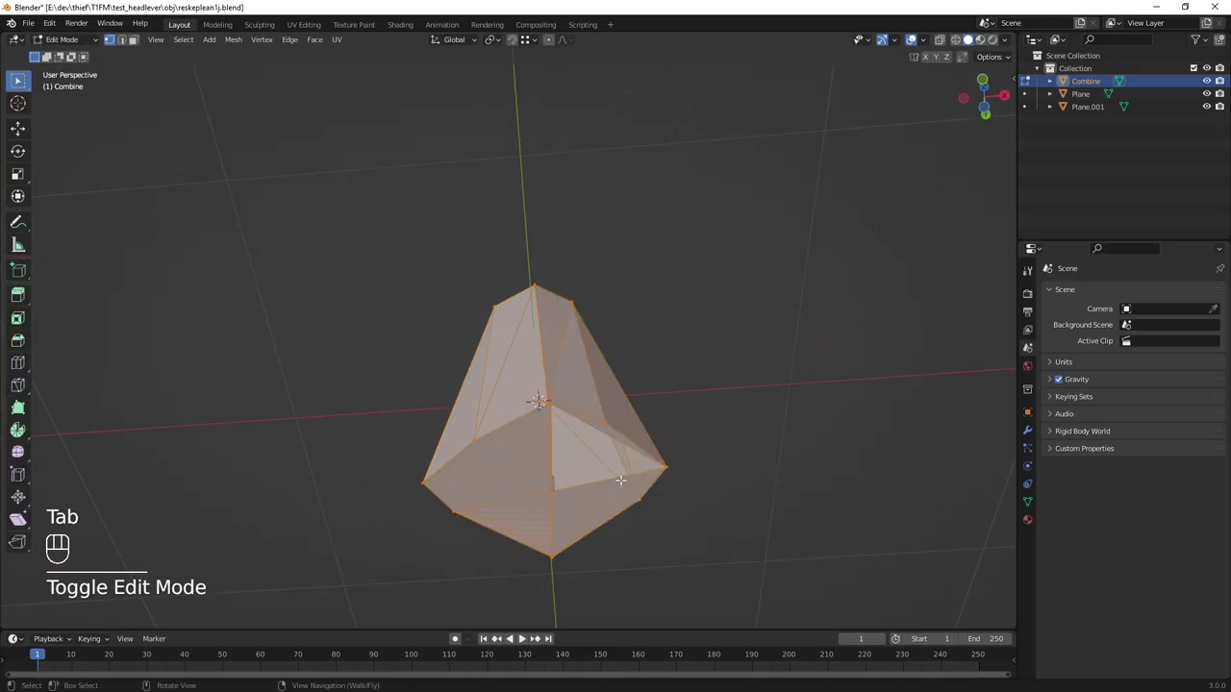
# Step: Delete the triangular face on the head's underside that crosses the other bottom face, using face selection
pyautogui.moveTo(620, 480); pyautogui.dragTo(594, 439, button='middle')
pyautogui.click(552, 460)
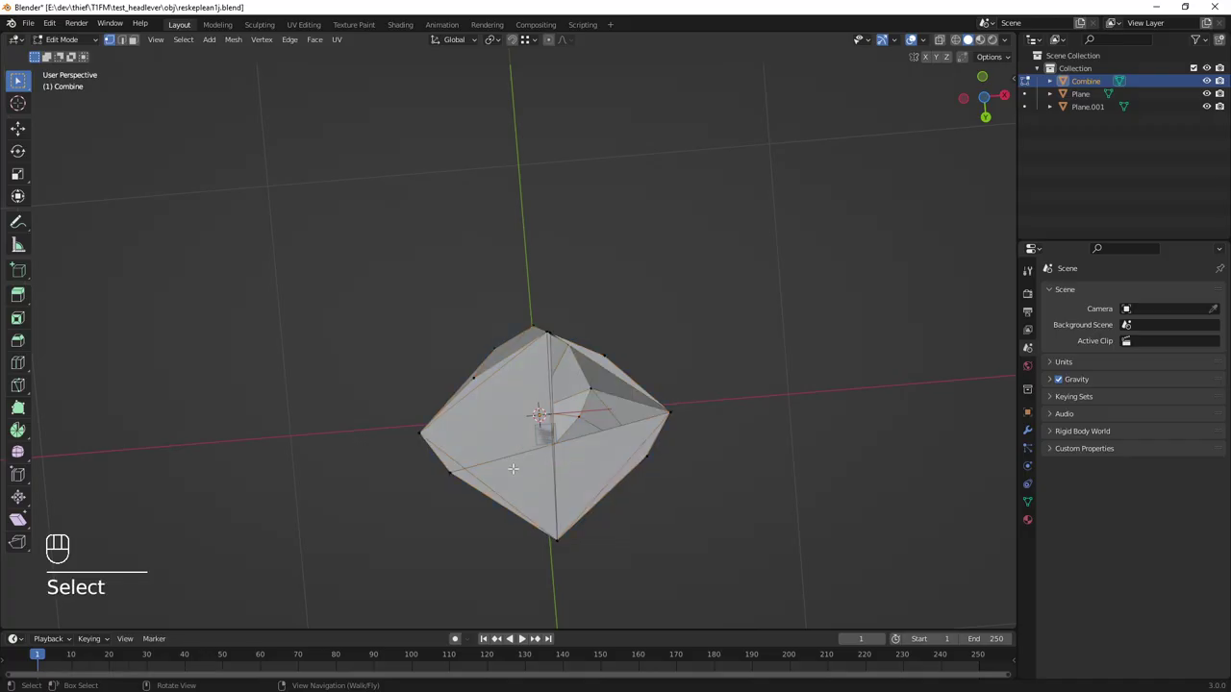
pyautogui.press('3')
pyautogui.moveTo(514, 473); pyautogui.dragTo(563, 469, button='middle')
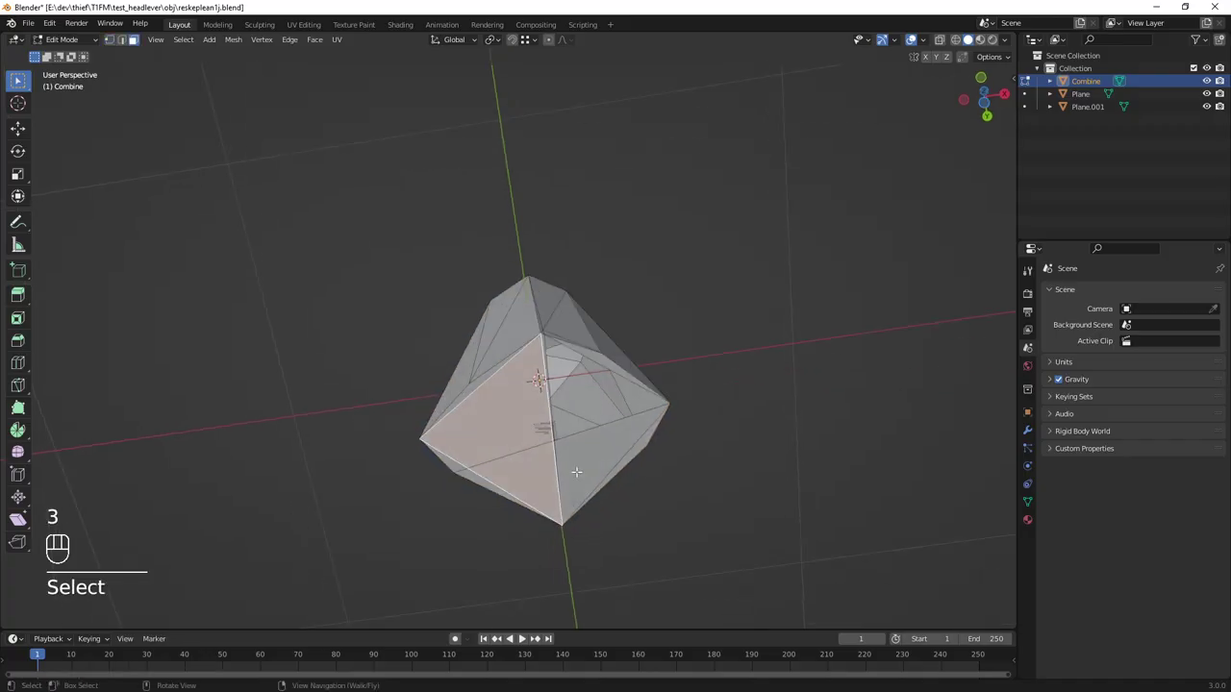
pyautogui.click(563, 469)
pyautogui.click(550, 471)
pyautogui.moveTo(585, 454); pyautogui.dragTo(623, 439, button='middle')
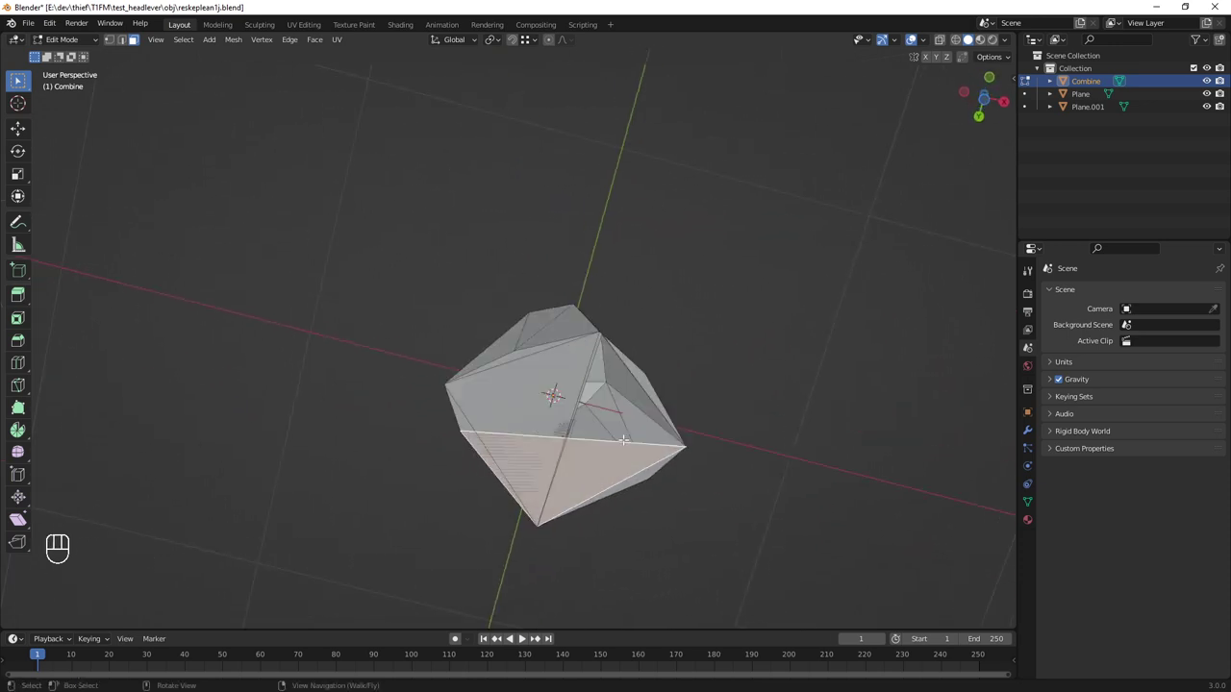
pyautogui.press('x')
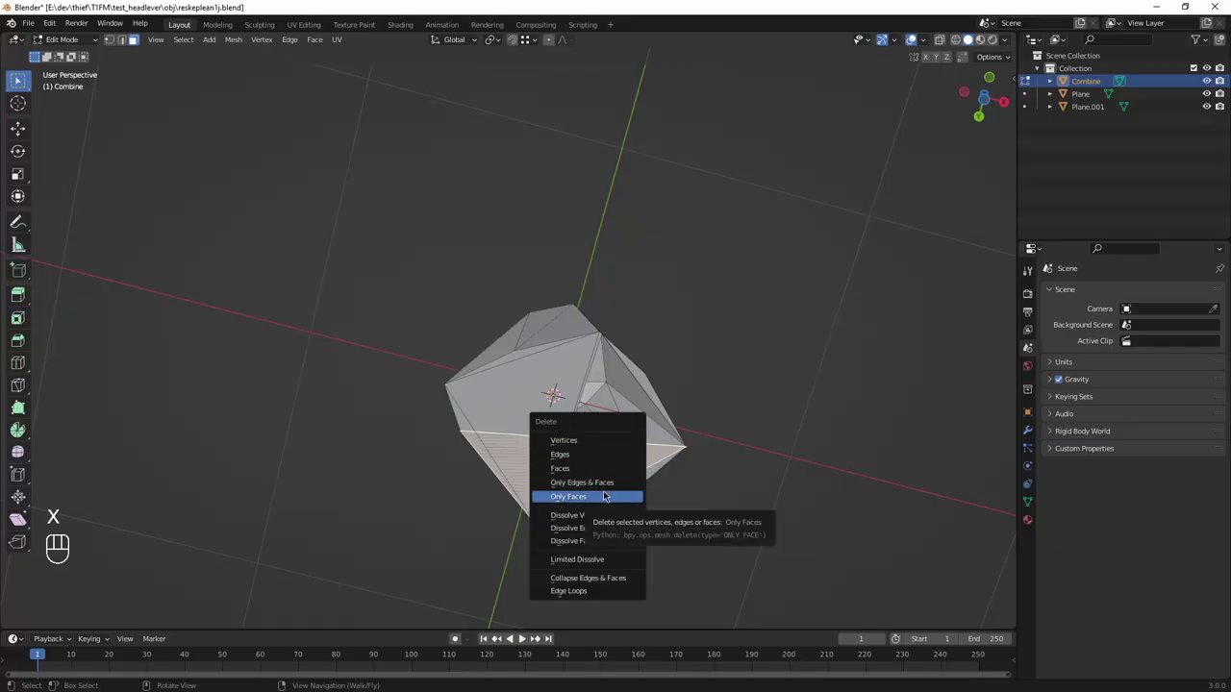
pyautogui.click(597, 470)
# Step: Fill the open half of the head's underside with a face from its boundary edges and check it in Material Preview
pyautogui.moveTo(597, 470); pyautogui.dragTo(582, 394, button='middle')
pyautogui.scroll(4, 606, 440)
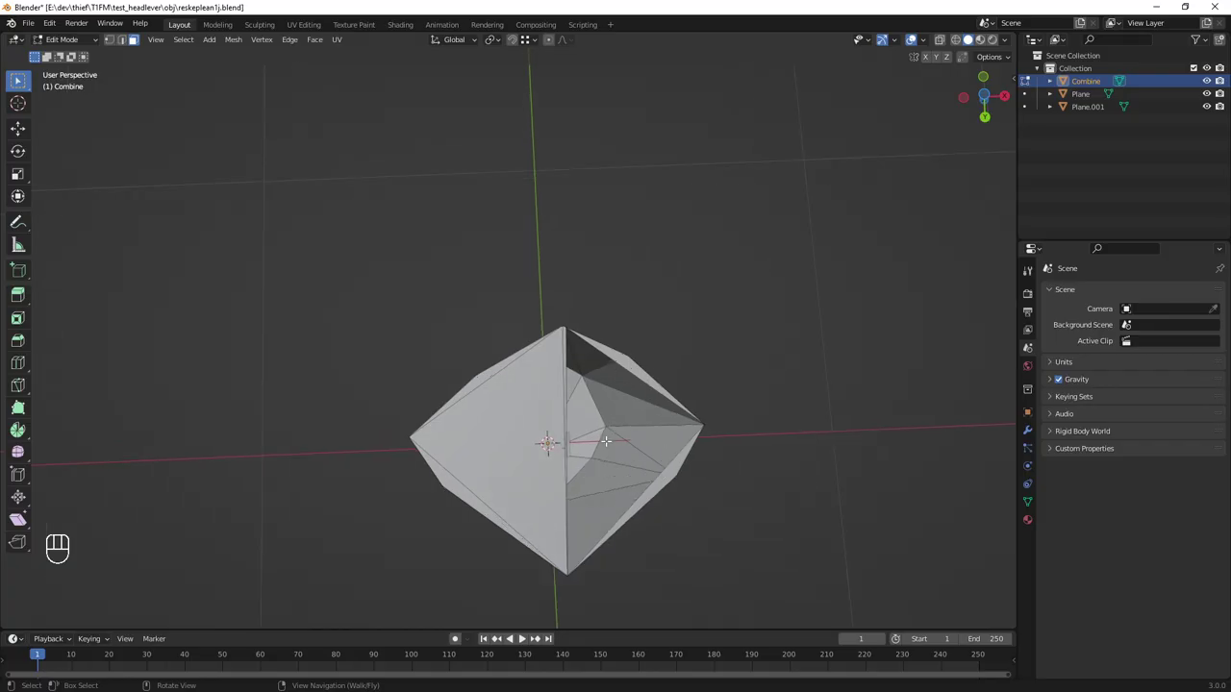
pyautogui.scroll(-2, 606, 440)
pyautogui.keyDown('shift'); pyautogui.moveTo(605, 441); pyautogui.dragTo(627, 409, button='middle'); pyautogui.keyUp('shift')
pyautogui.scroll(2, 628, 409)
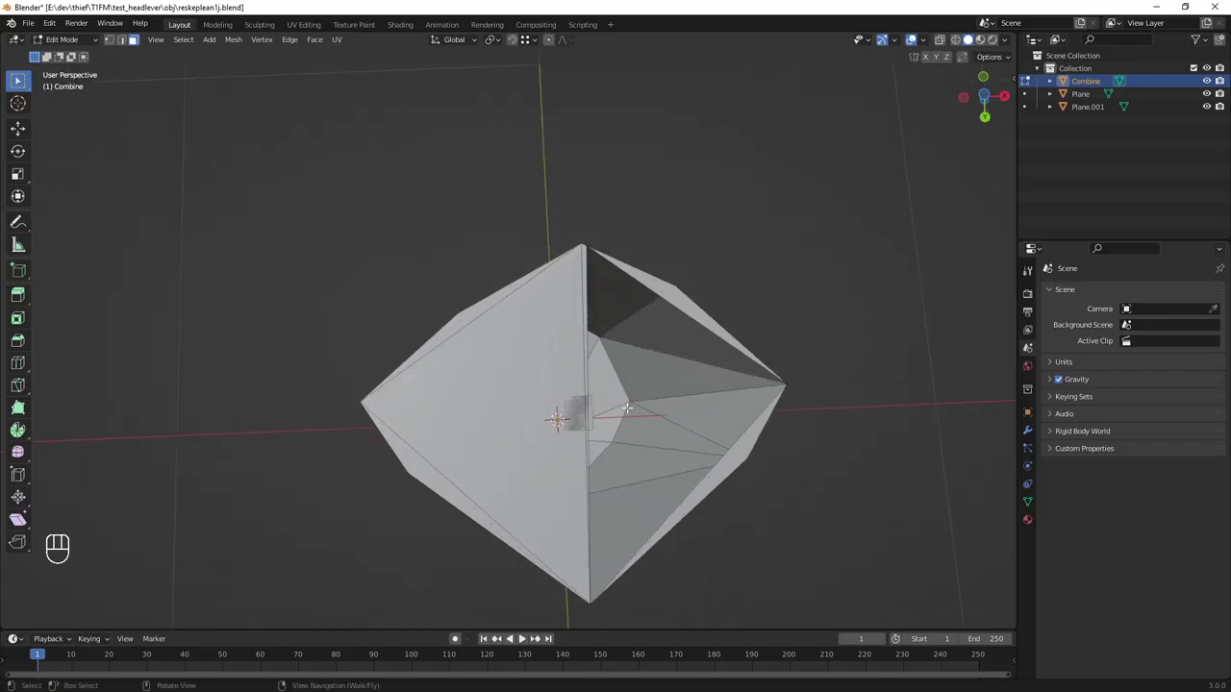
pyautogui.press('2')
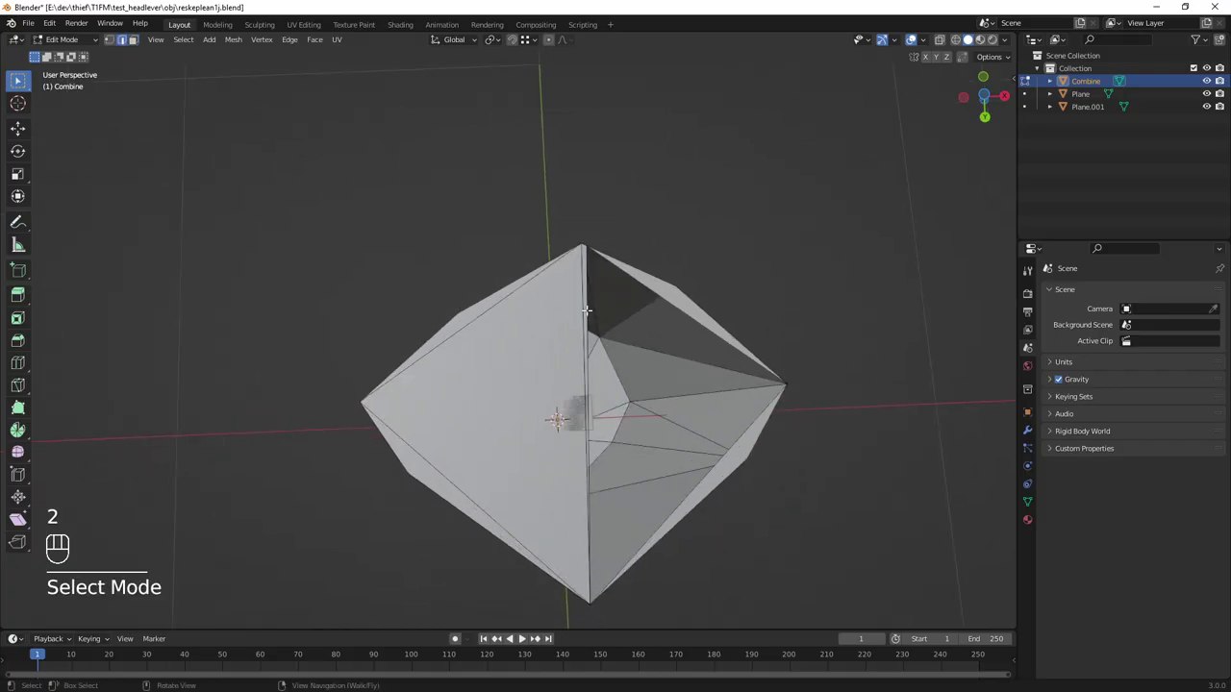
pyautogui.keyDown('alt'); pyautogui.click(693, 486); pyautogui.keyUp('alt')
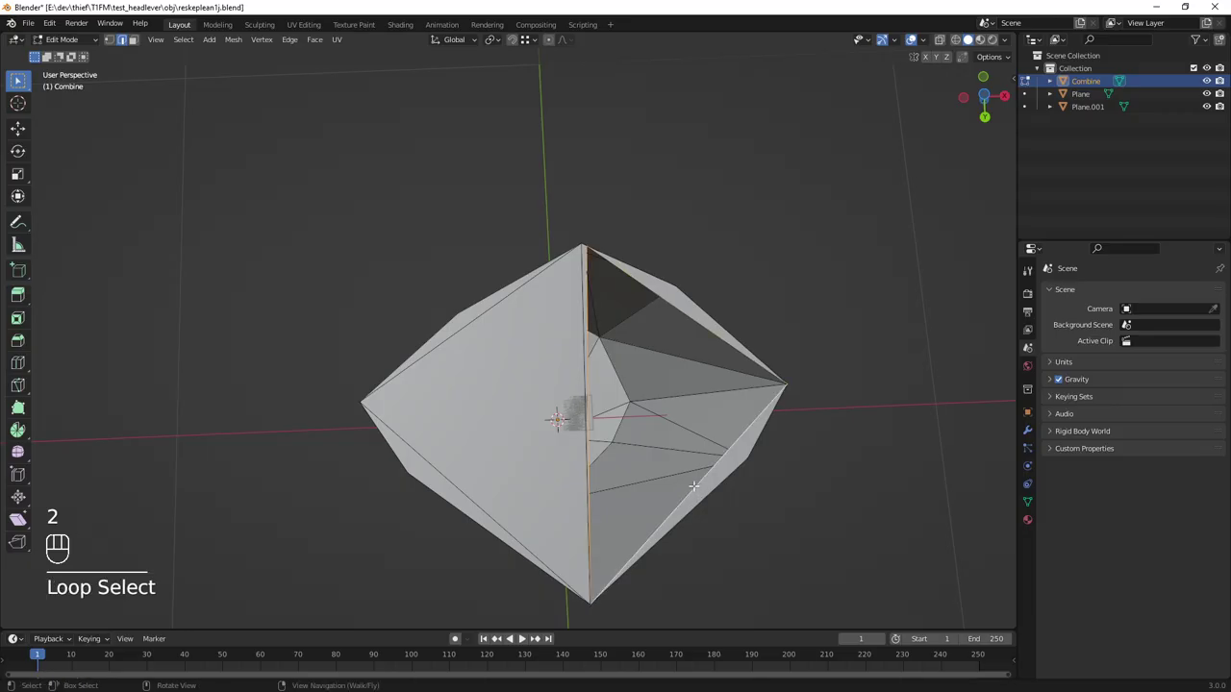
pyautogui.press('f')
pyautogui.press('Tab')
pyautogui.moveTo(728, 360); pyautogui.dragTo(718, 426, button='middle')
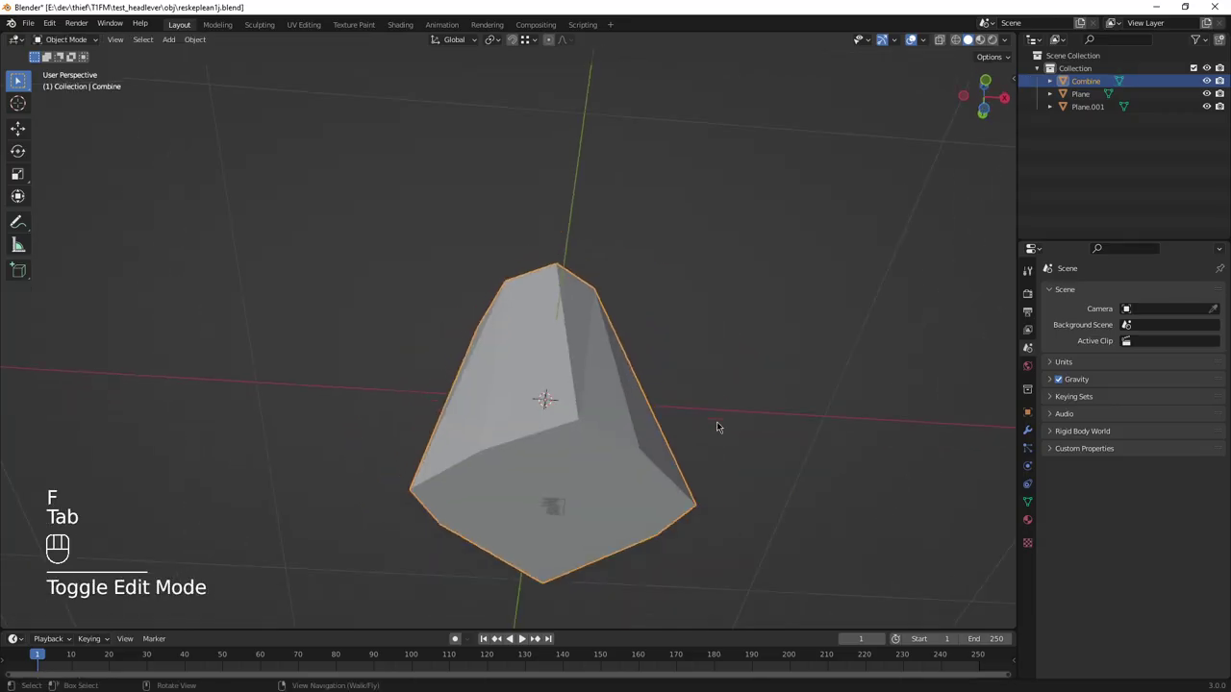
pyautogui.click(980, 41)
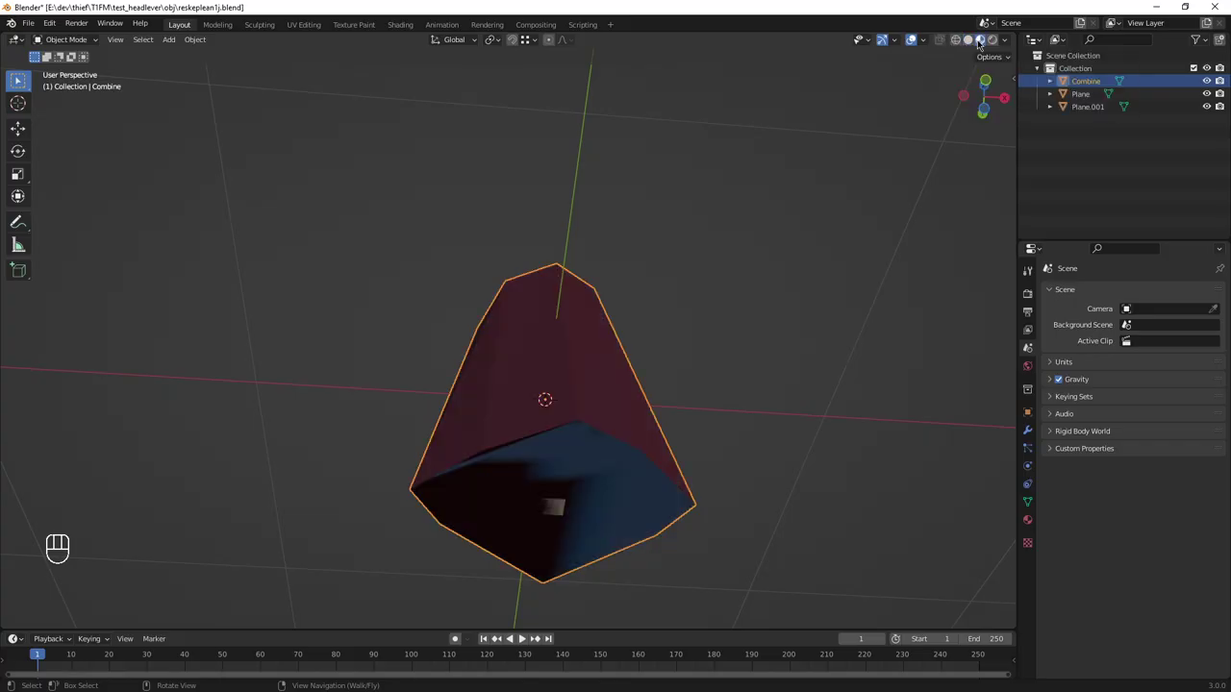
pyautogui.moveTo(704, 474); pyautogui.dragTo(518, 518, button='middle')
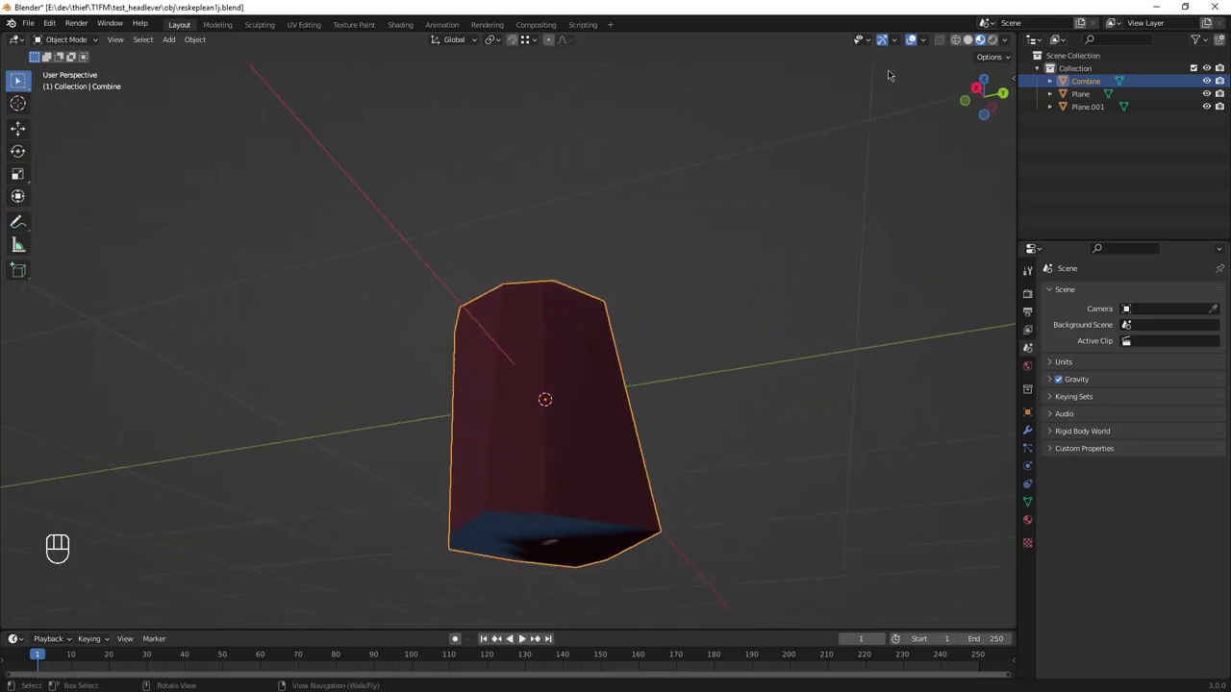
# Step: Return to Solid shading, select the small plane on the head's underside and check its placement in top view
pyautogui.click(967, 40)
pyautogui.moveTo(652, 374)
pyautogui.mouseDown(button='middle')
pyautogui.moveTo(602, 396)
pyautogui.moveTo(683, 301)
pyautogui.moveTo(690, 264)
pyautogui.moveTo(649, 307)
pyautogui.moveTo(625, 379)
pyautogui.moveTo(506, 394)
pyautogui.moveTo(588, 272)
pyautogui.mouseUp(button='middle')
pyautogui.click(690, 264)
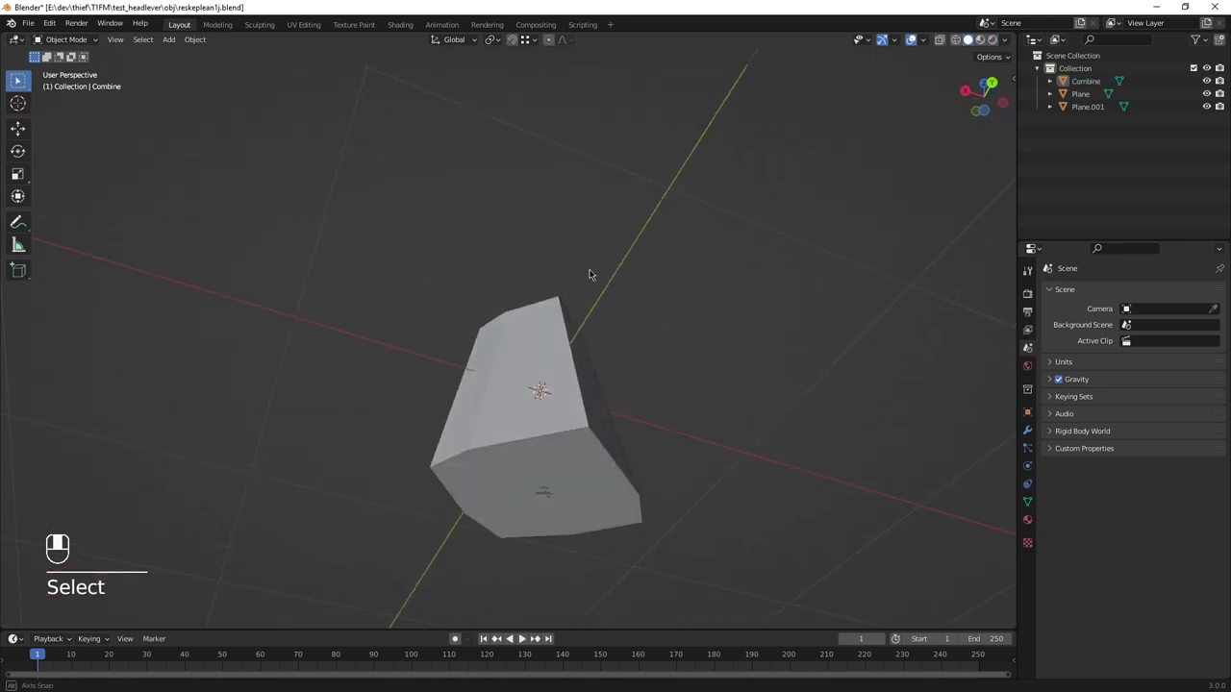
pyautogui.click(544, 493)
pyautogui.press('KP_7')
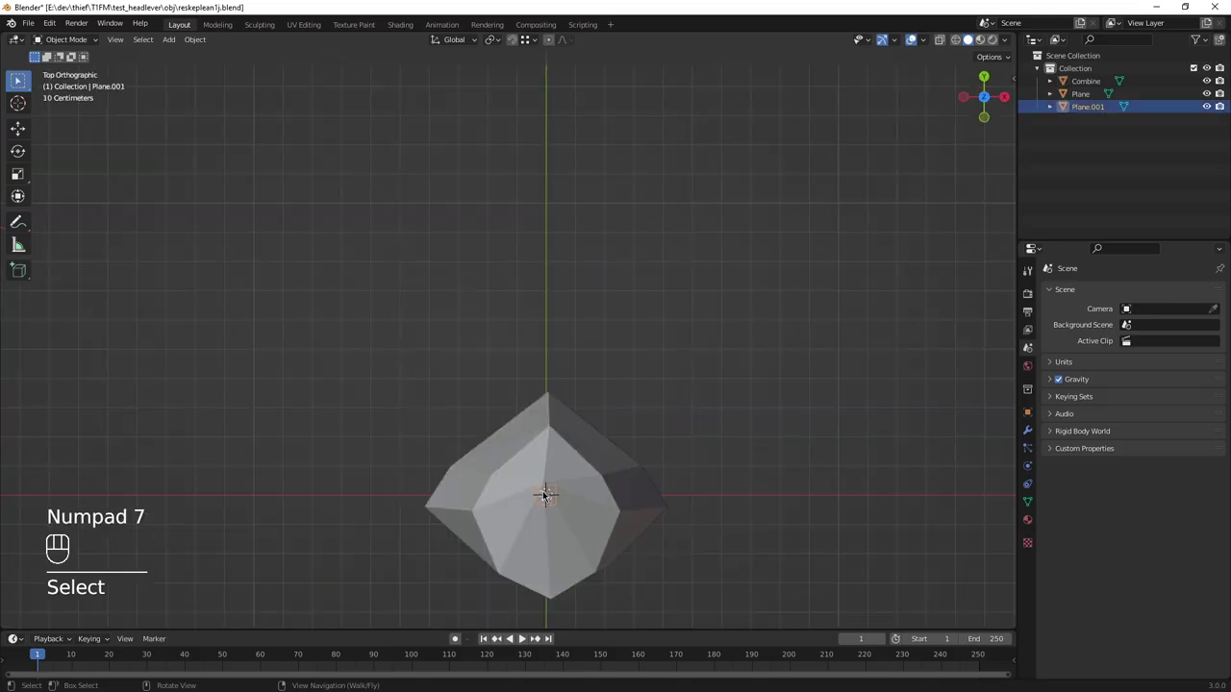
pyautogui.moveTo(595, 536); pyautogui.dragTo(594, 510, button='middle')
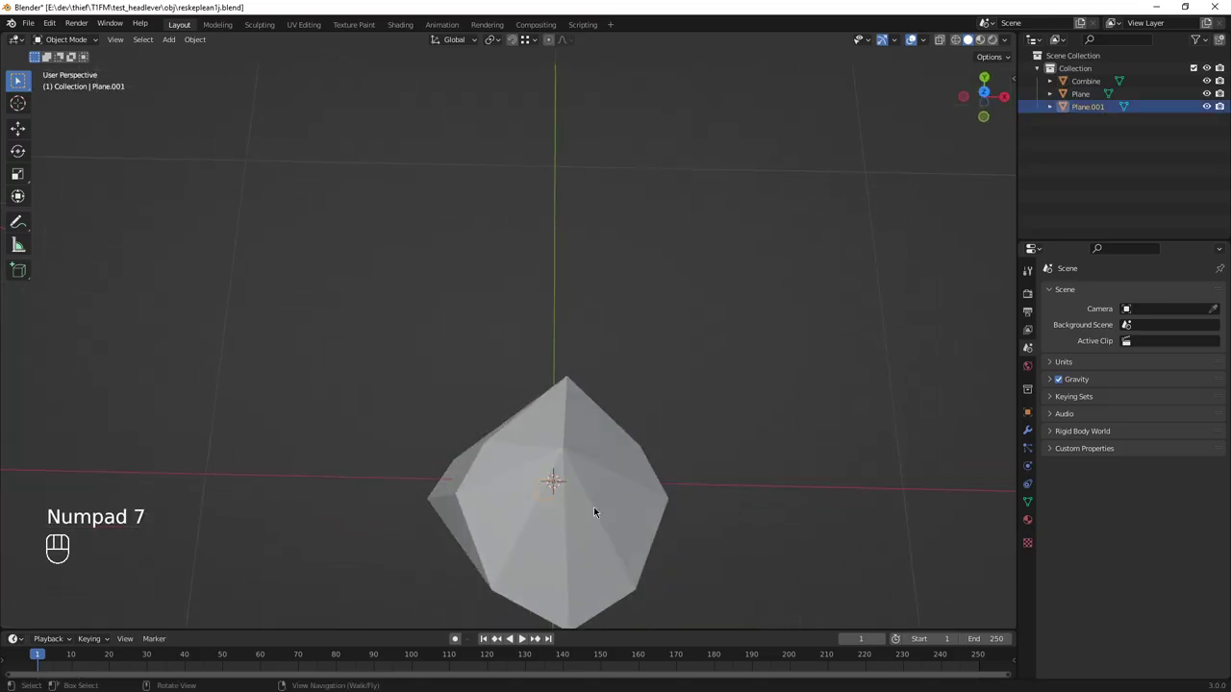
pyautogui.press('KP_7')
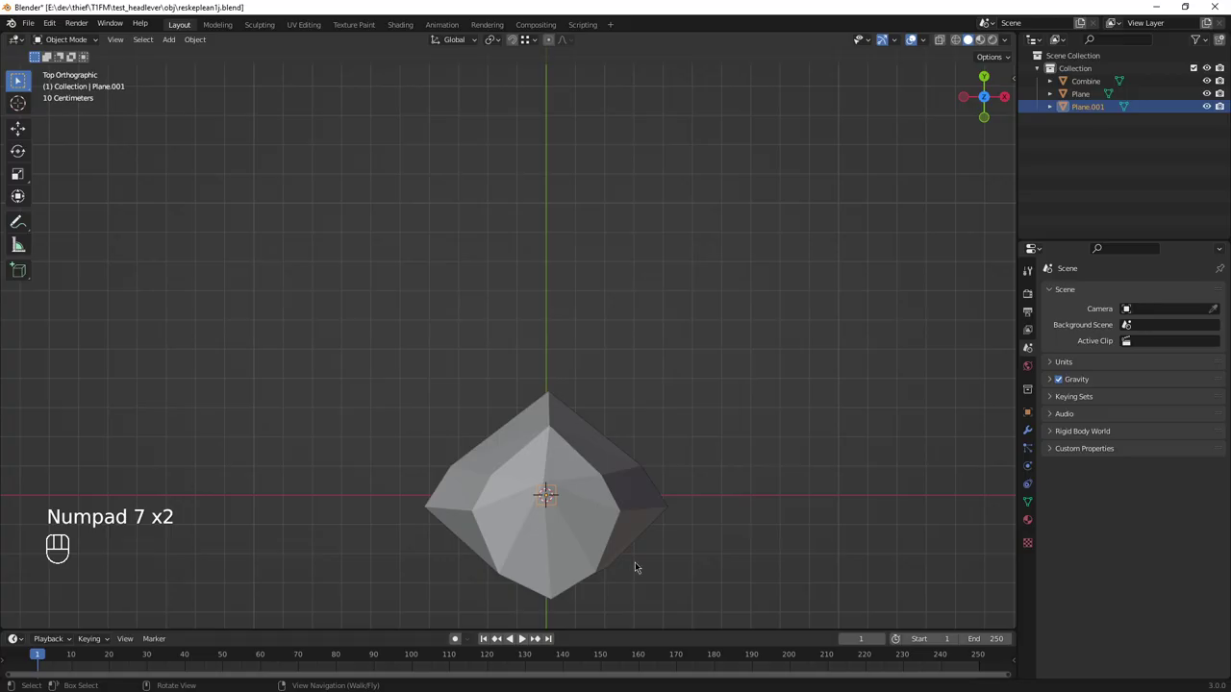
pyautogui.moveTo(632, 563); pyautogui.dragTo(622, 395, button='middle')
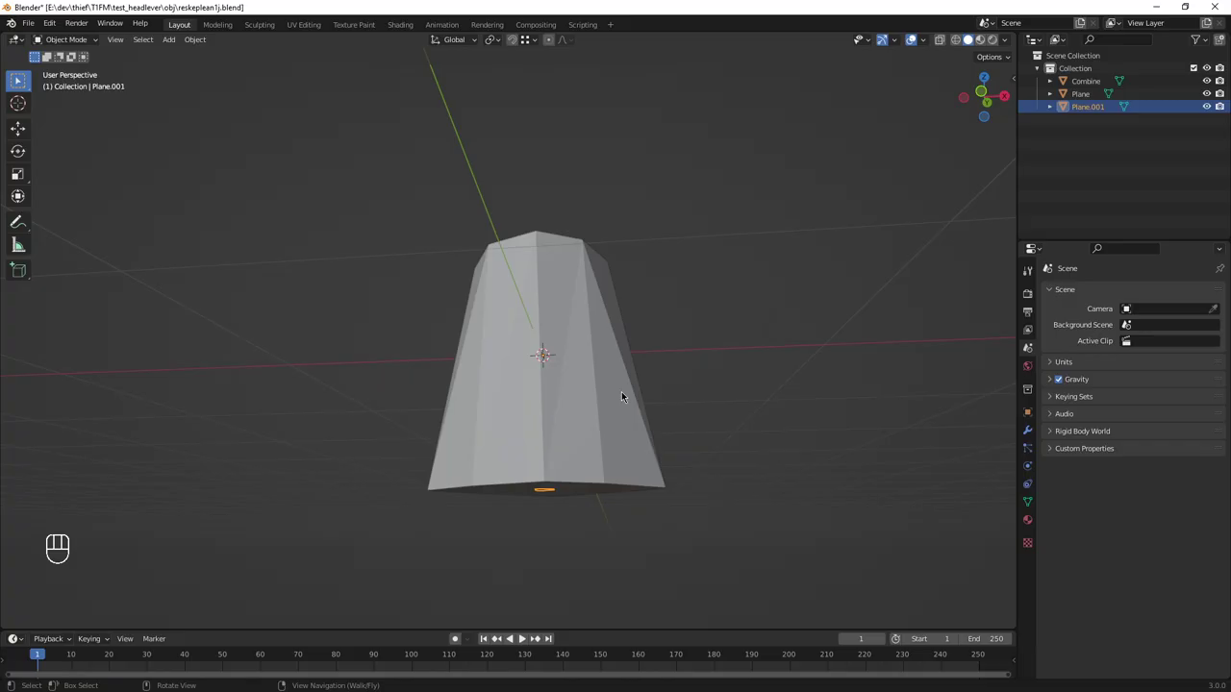
# Step: Set the small plane's origin to its geometry
pyautogui.press('space')
pyautogui.write('origin to')
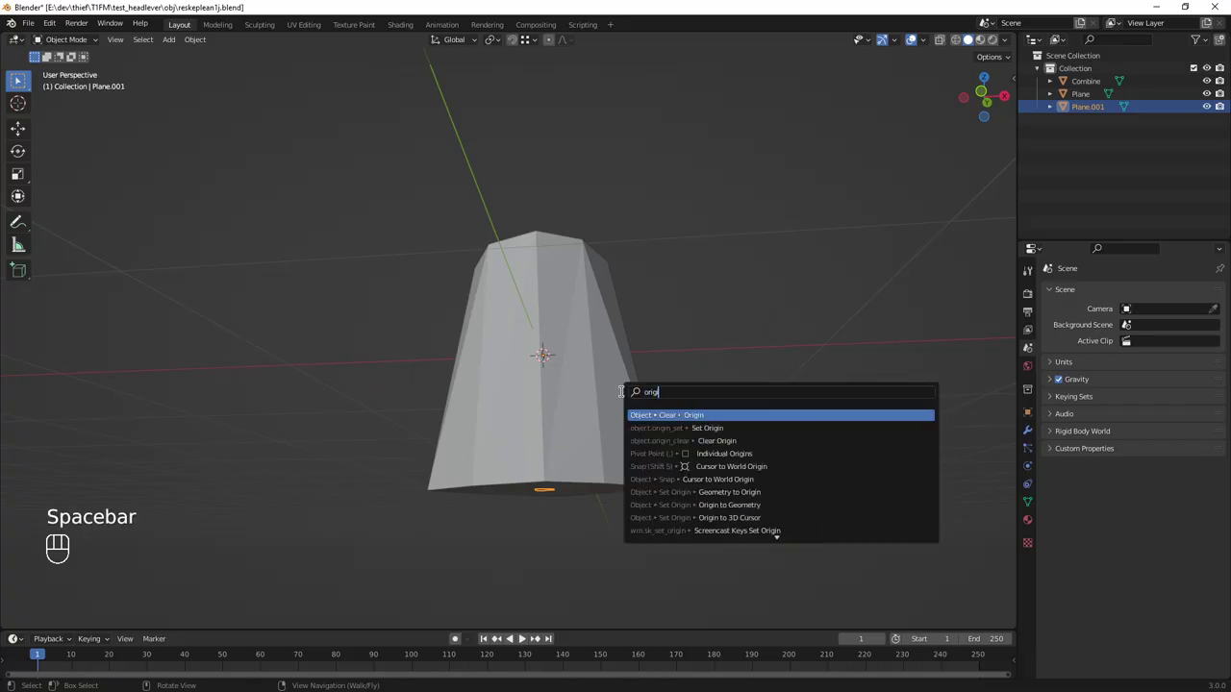
pyautogui.write('ge')
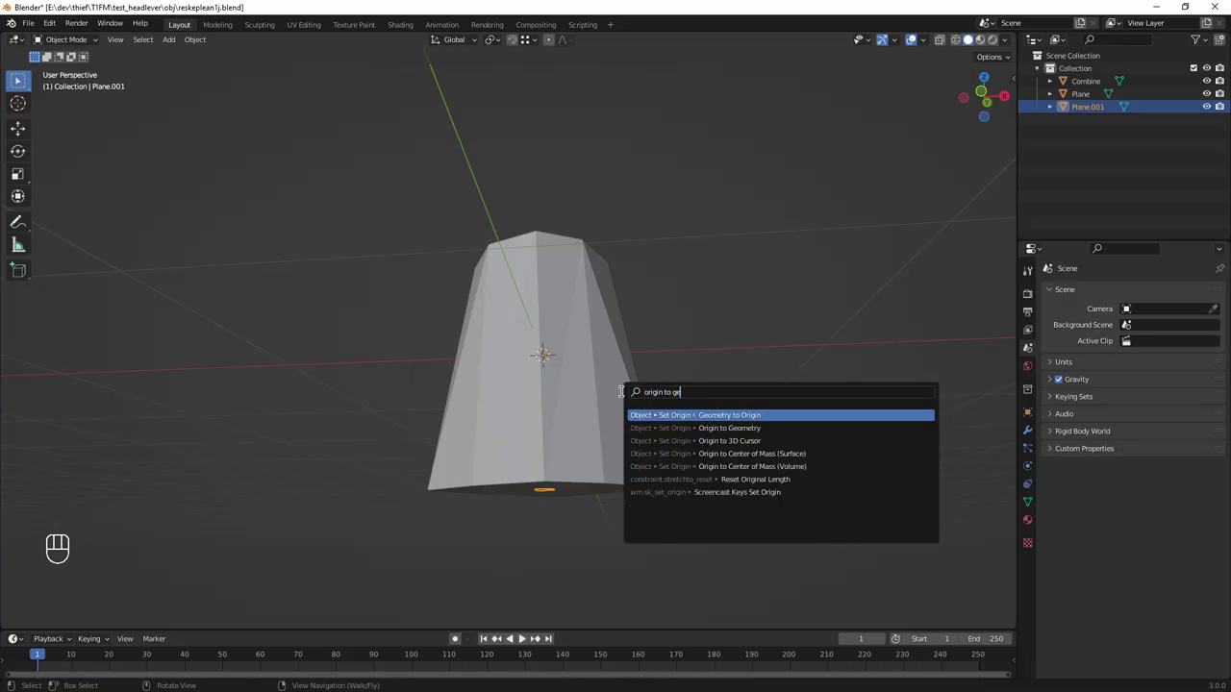
pyautogui.press('Down')
pyautogui.press('Return')
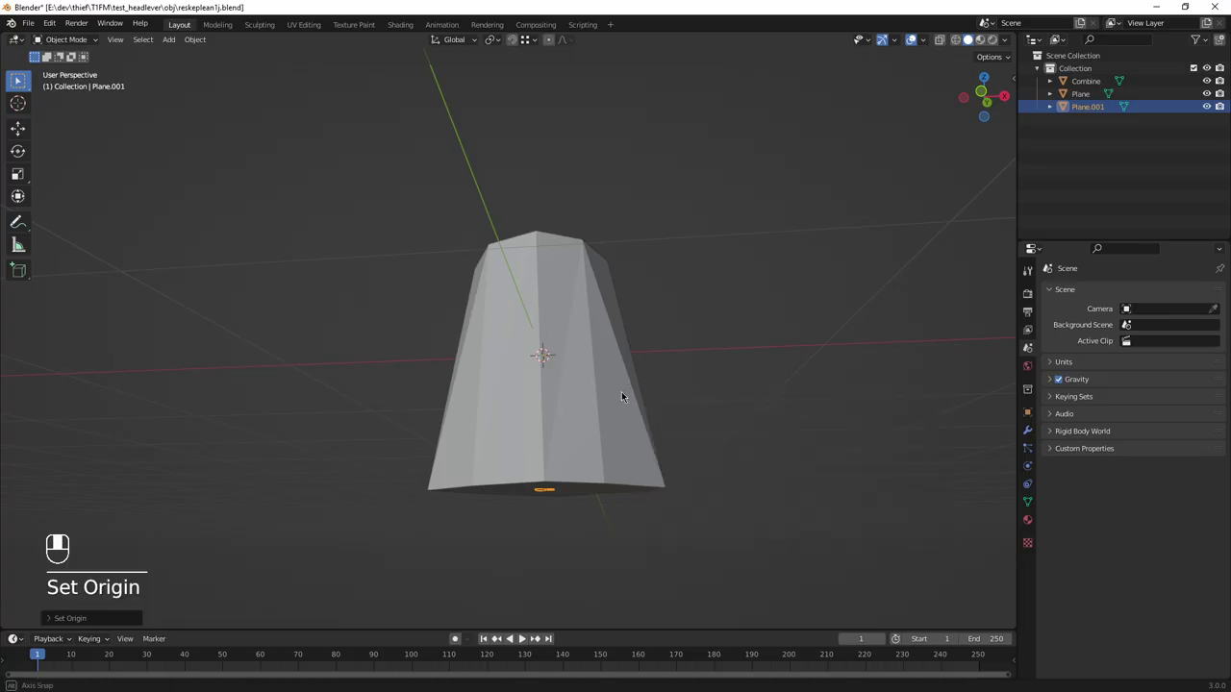
pyautogui.moveTo(621, 392); pyautogui.dragTo(755, 449, button='middle')
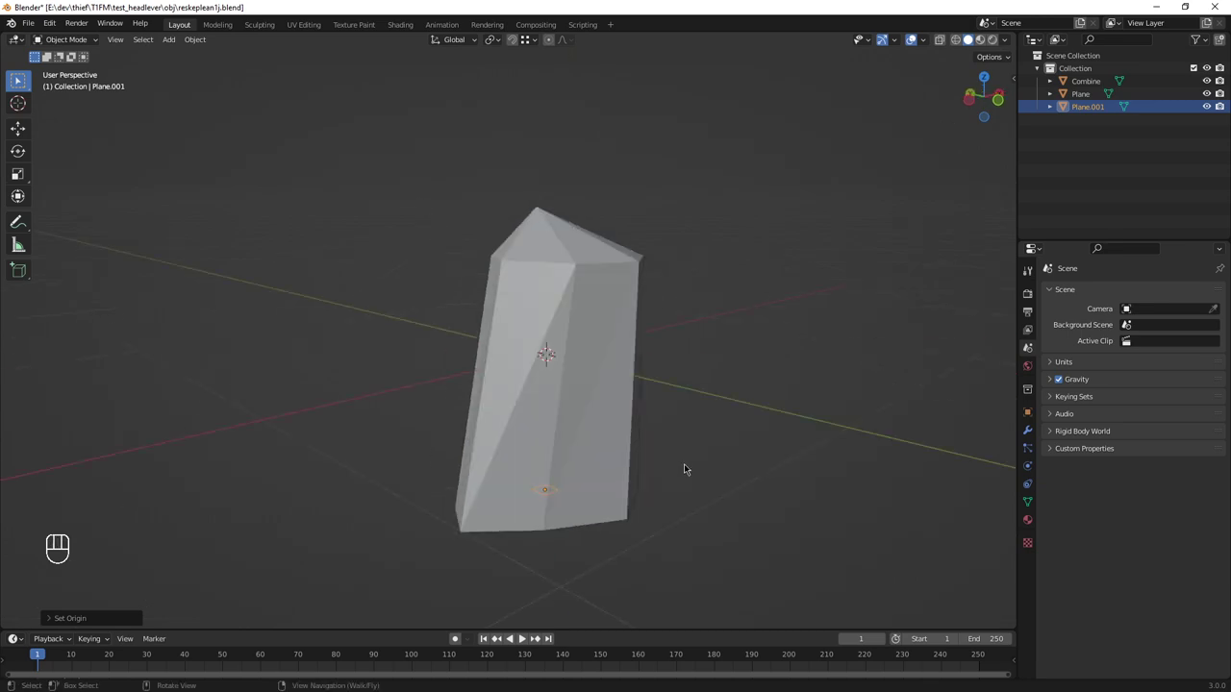
# Step: Add a cube mesh around the head
pyautogui.hotkey('shift', 'a')
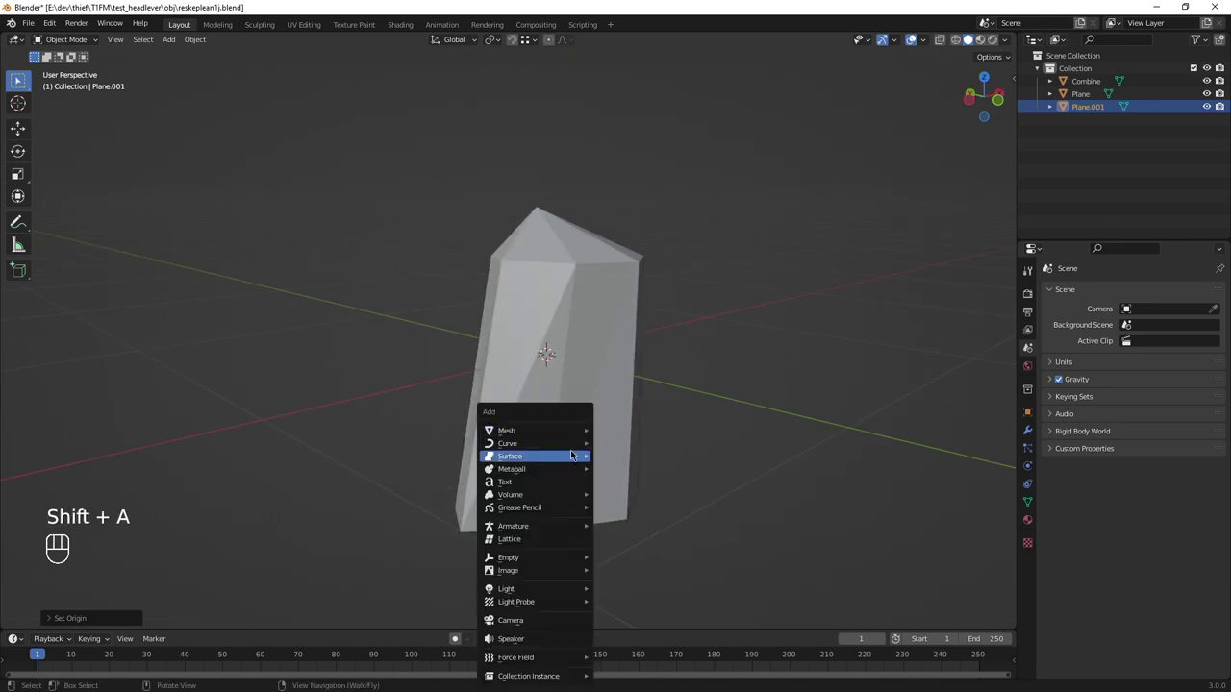
pyautogui.moveTo(583, 428)
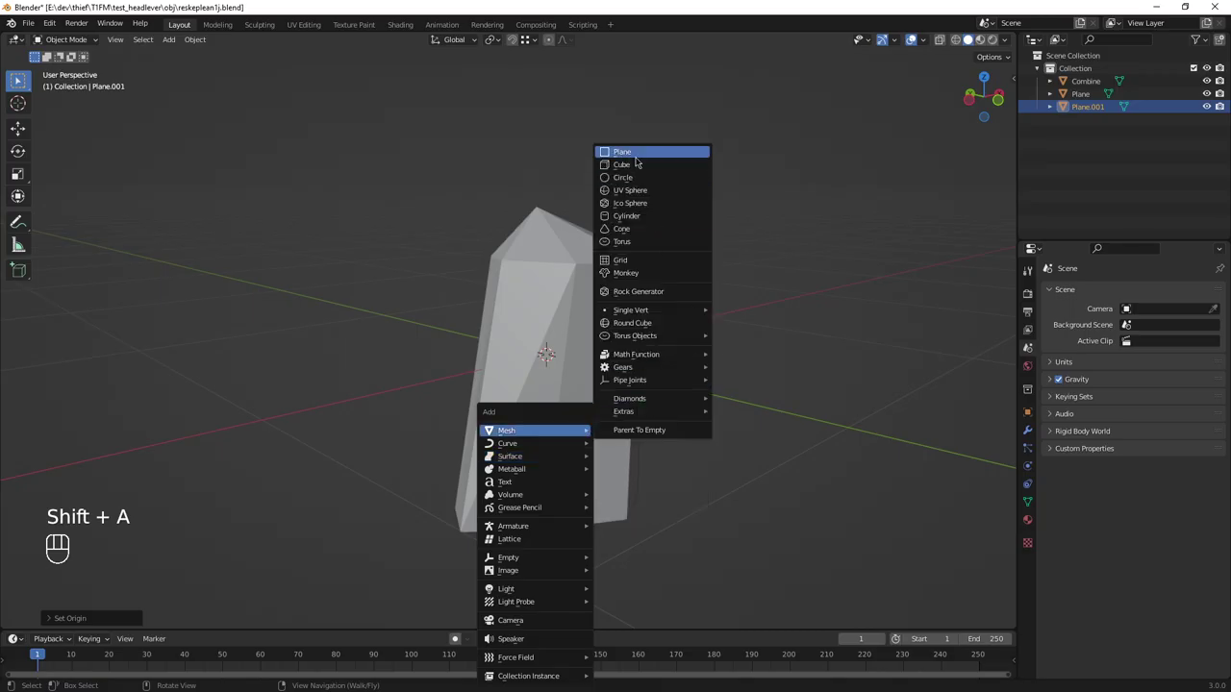
pyautogui.moveTo(648, 314)
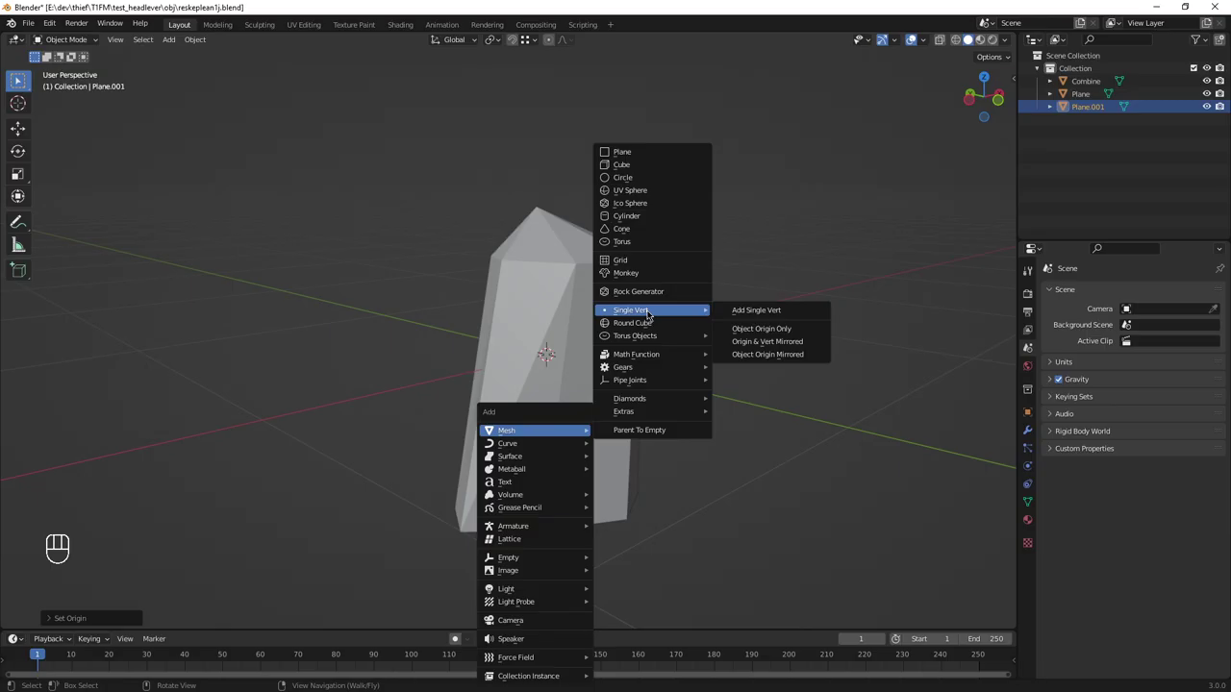
pyautogui.click(627, 165)
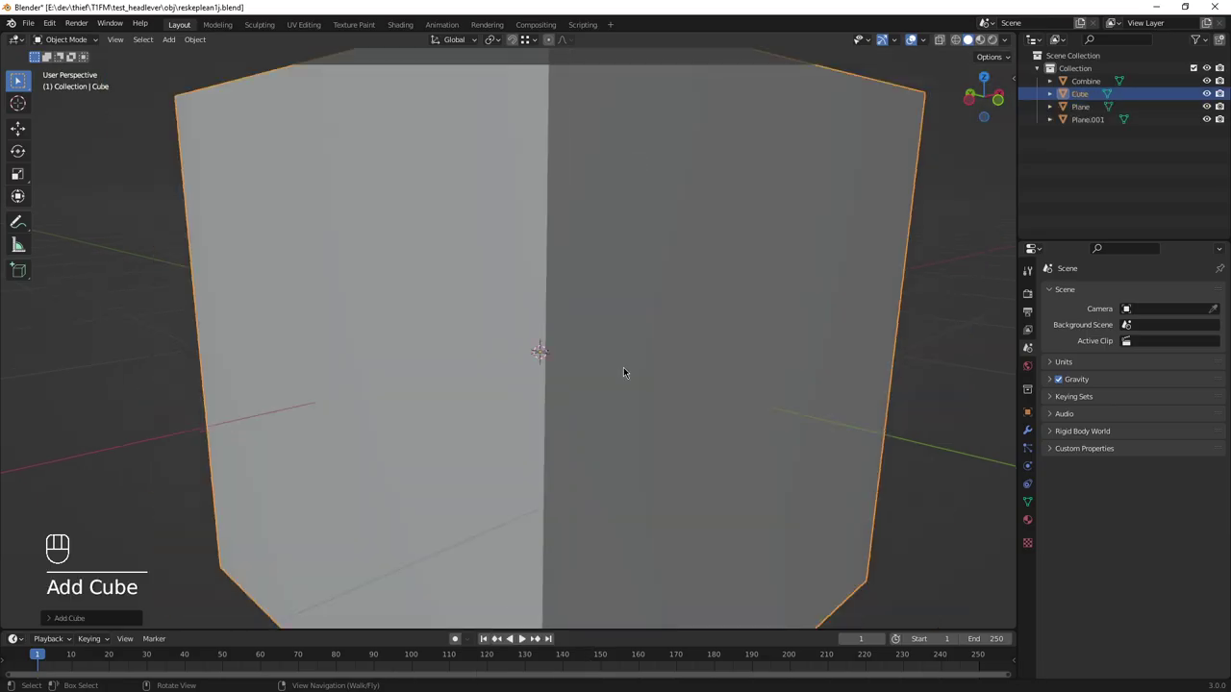
pyautogui.scroll(-6, 624, 368)
# Step: In Edit Mode, select one vertical edge of the cube, invert the selection and delete the selected faces
pyautogui.press('Tab')
pyautogui.press('2')
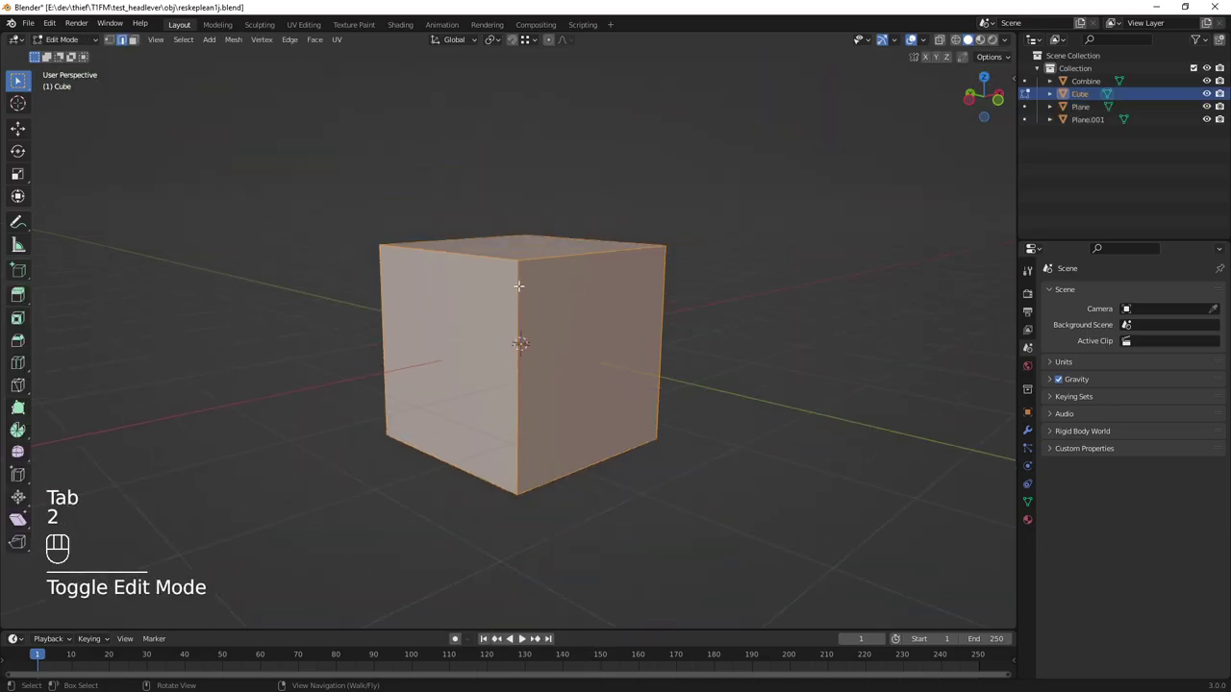
pyautogui.click(517, 284)
pyautogui.press('space')
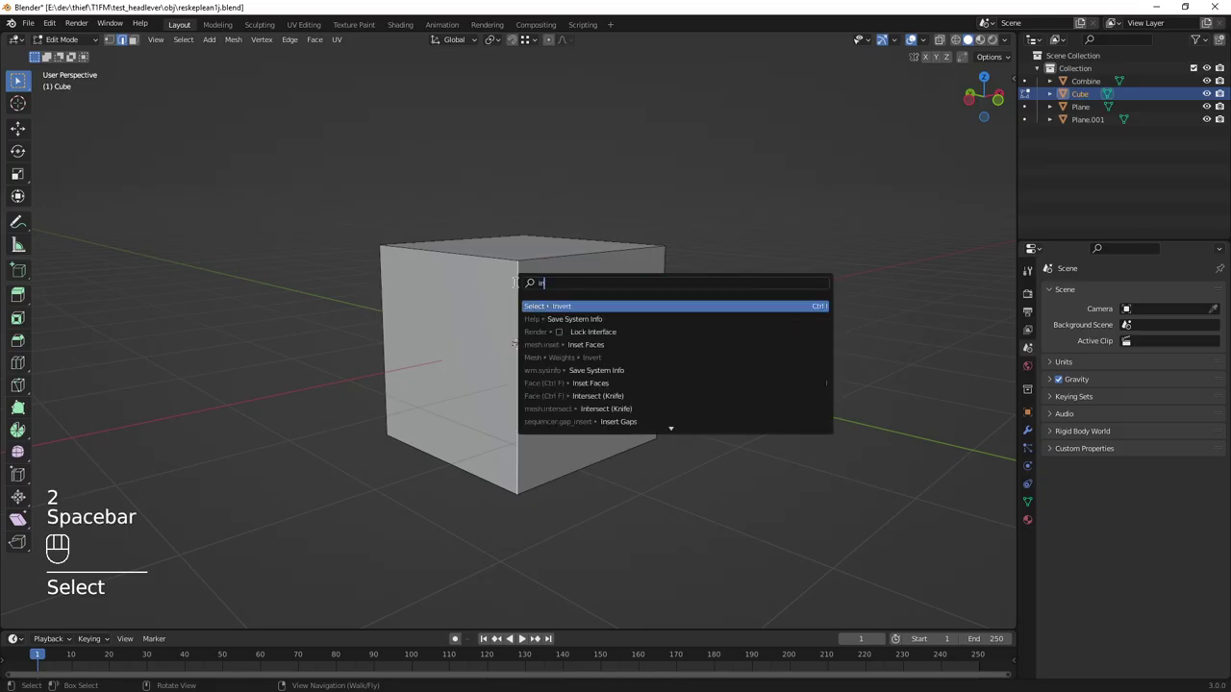
pyautogui.write('select all')
pyautogui.press('Return')
pyautogui.press('x')
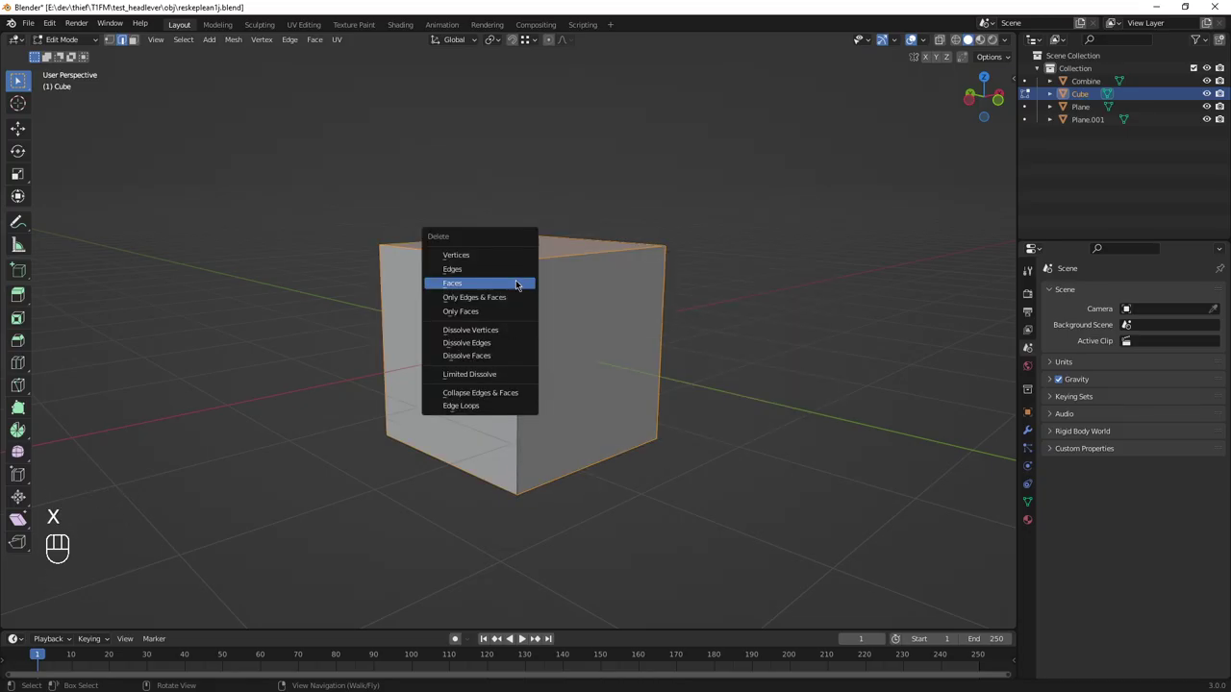
pyautogui.click(516, 282)
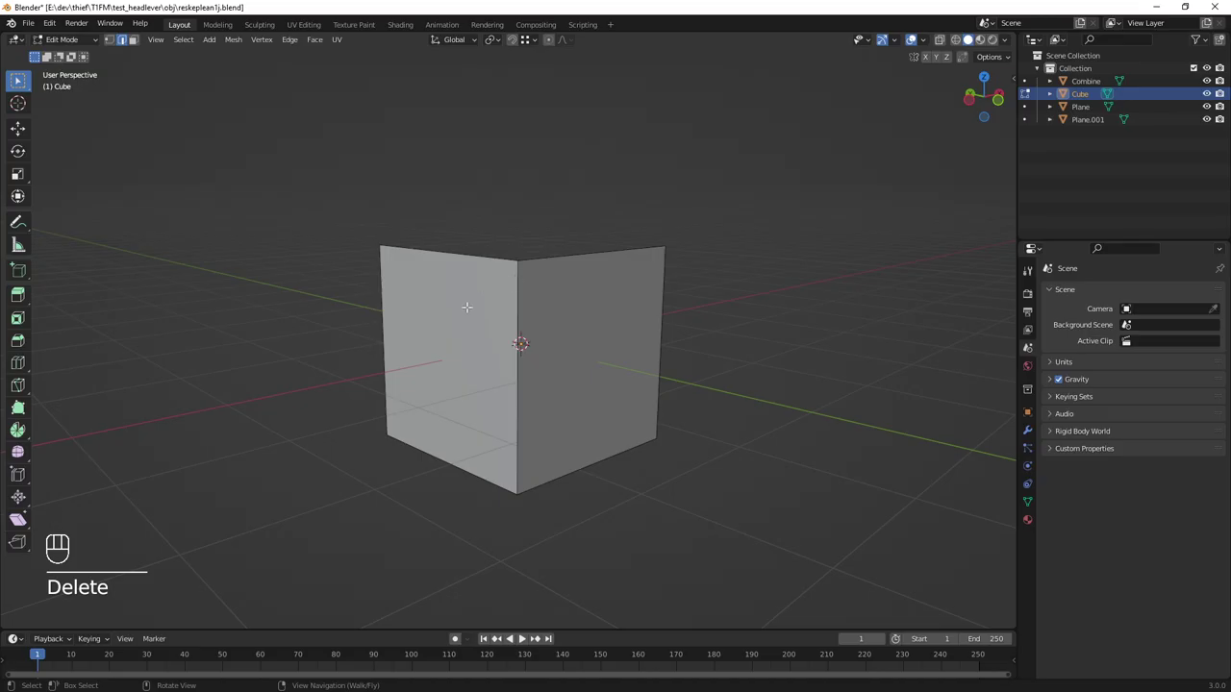
# Step: Delete the outer vertices of the two remaining cube faces, keeping only the shared vertical edge
pyautogui.press('1')
pyautogui.moveTo(335, 199); pyautogui.dragTo(442, 505)
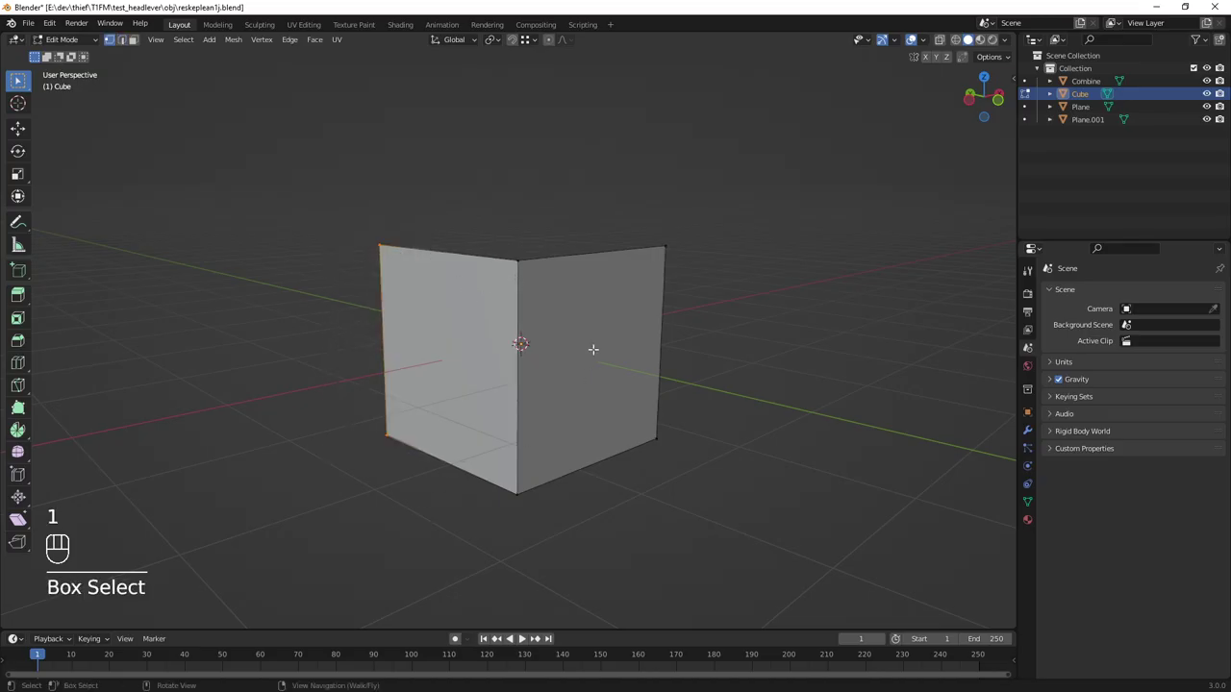
pyautogui.keyDown('shift'); pyautogui.moveTo(640, 231); pyautogui.dragTo(684, 460); pyautogui.keyUp('shift')
pyautogui.press('x')
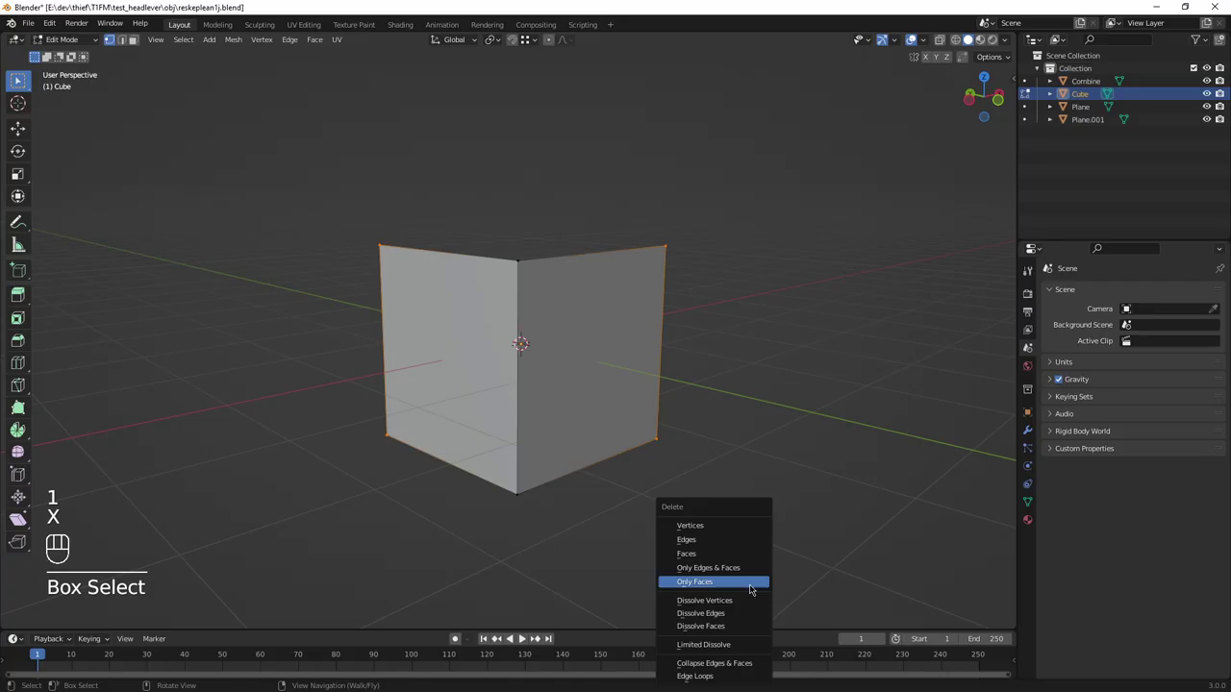
pyautogui.click(739, 531)
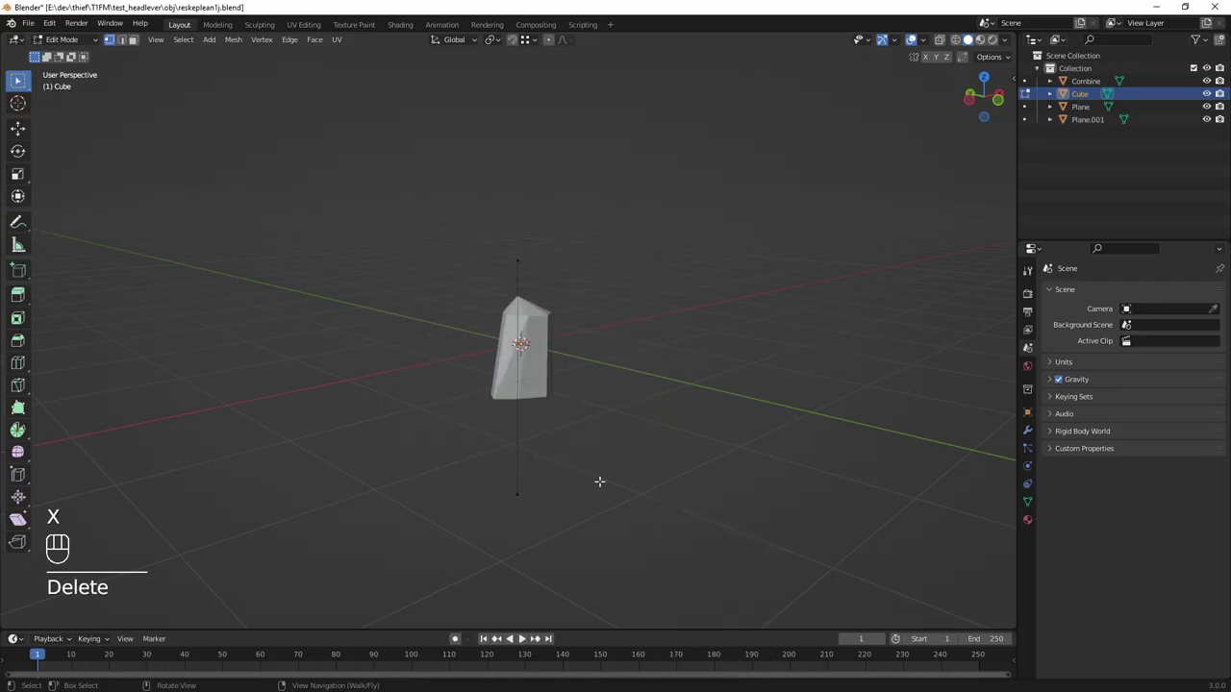
# Step: Select both vertices of the remaining vertical edge and check its offset from the head in top view
pyautogui.press('Tab')
pyautogui.moveTo(605, 388); pyautogui.dragTo(578, 469, button='middle')
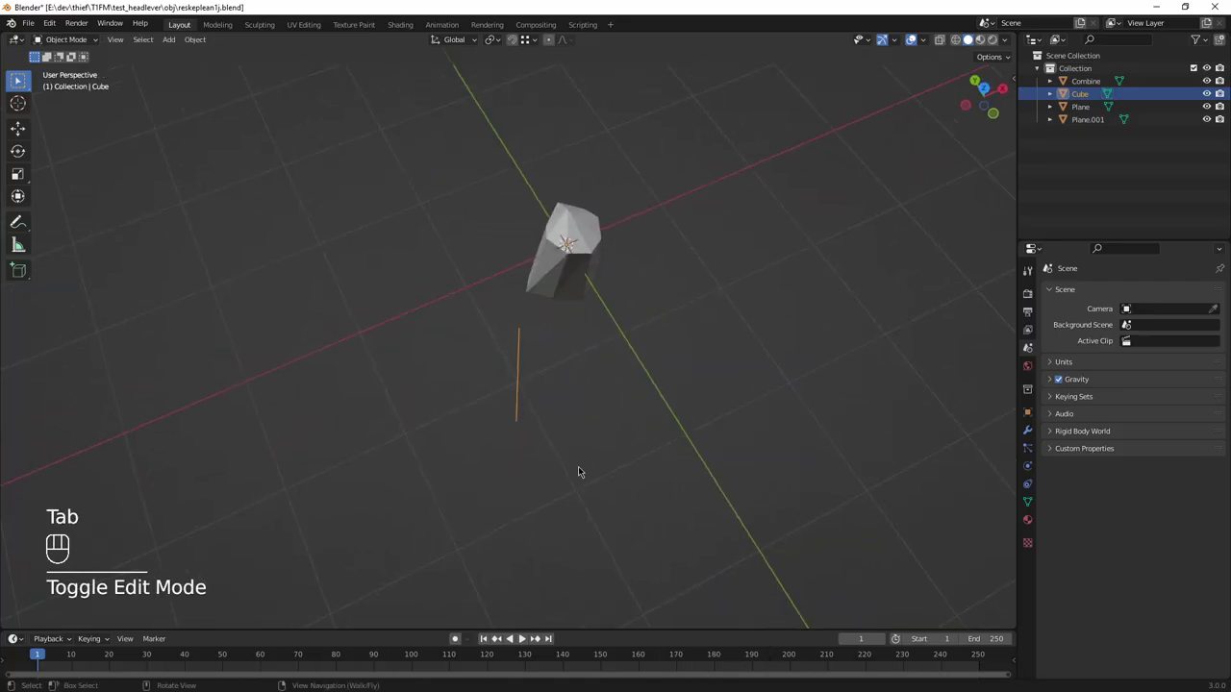
pyautogui.press('Tab')
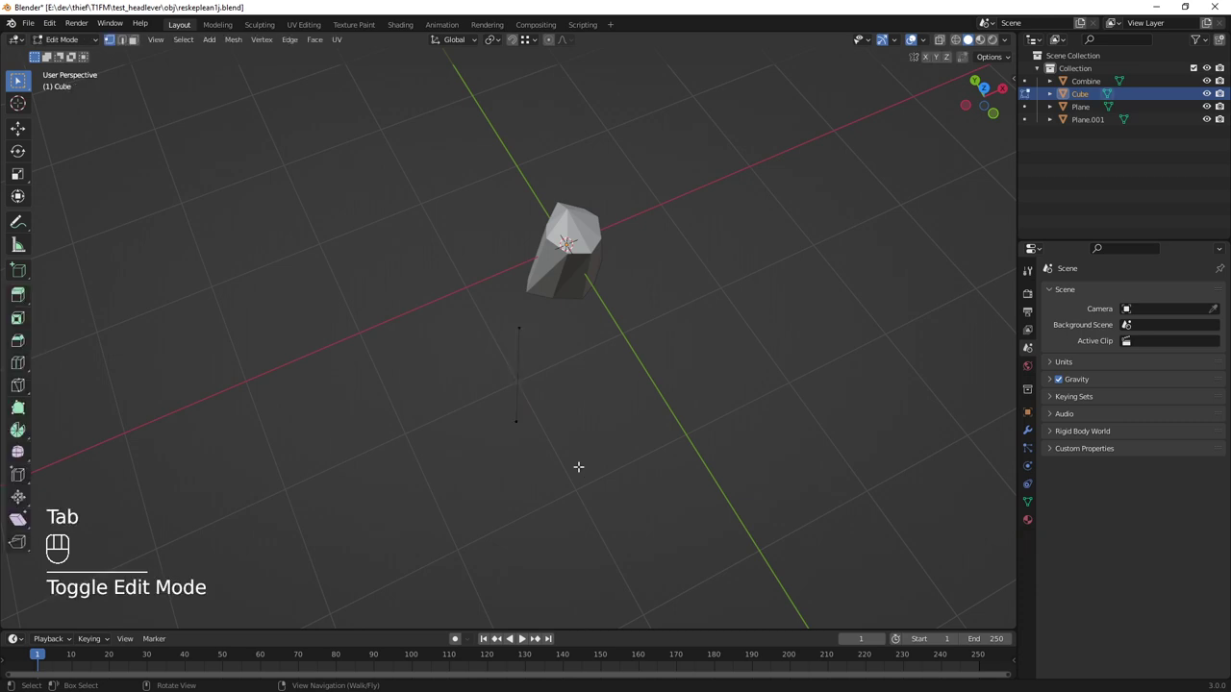
pyautogui.moveTo(473, 312); pyautogui.dragTo(627, 460)
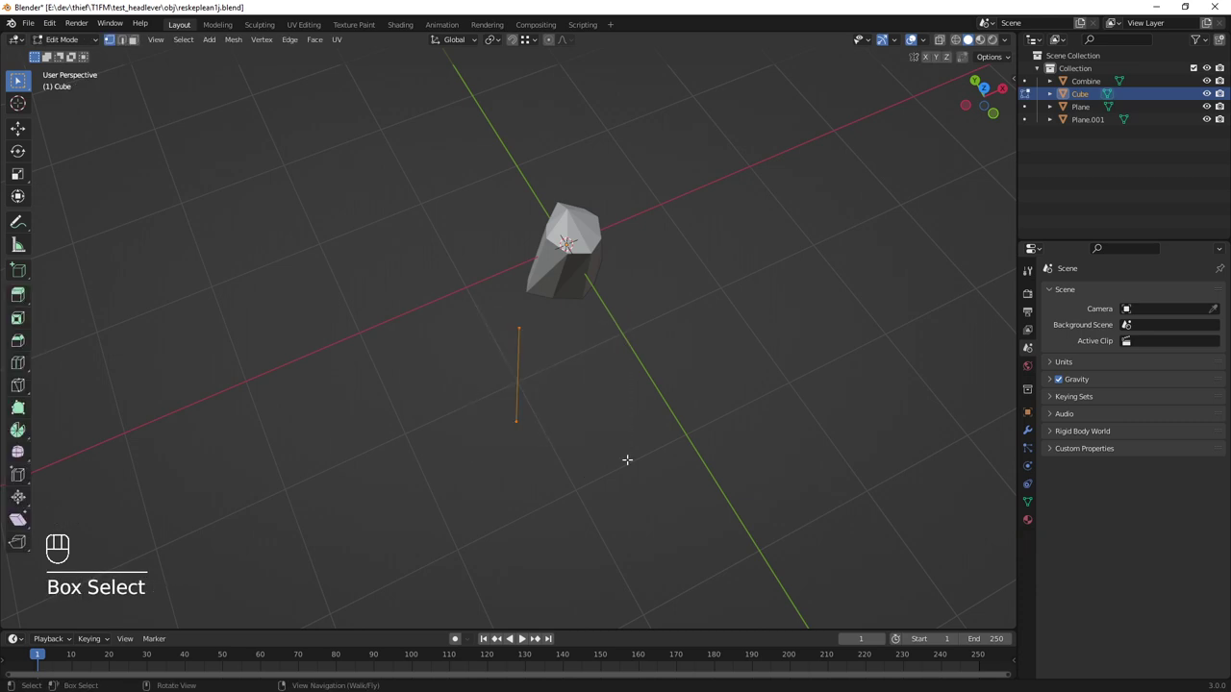
pyautogui.moveTo(679, 390); pyautogui.dragTo(645, 420, button='middle')
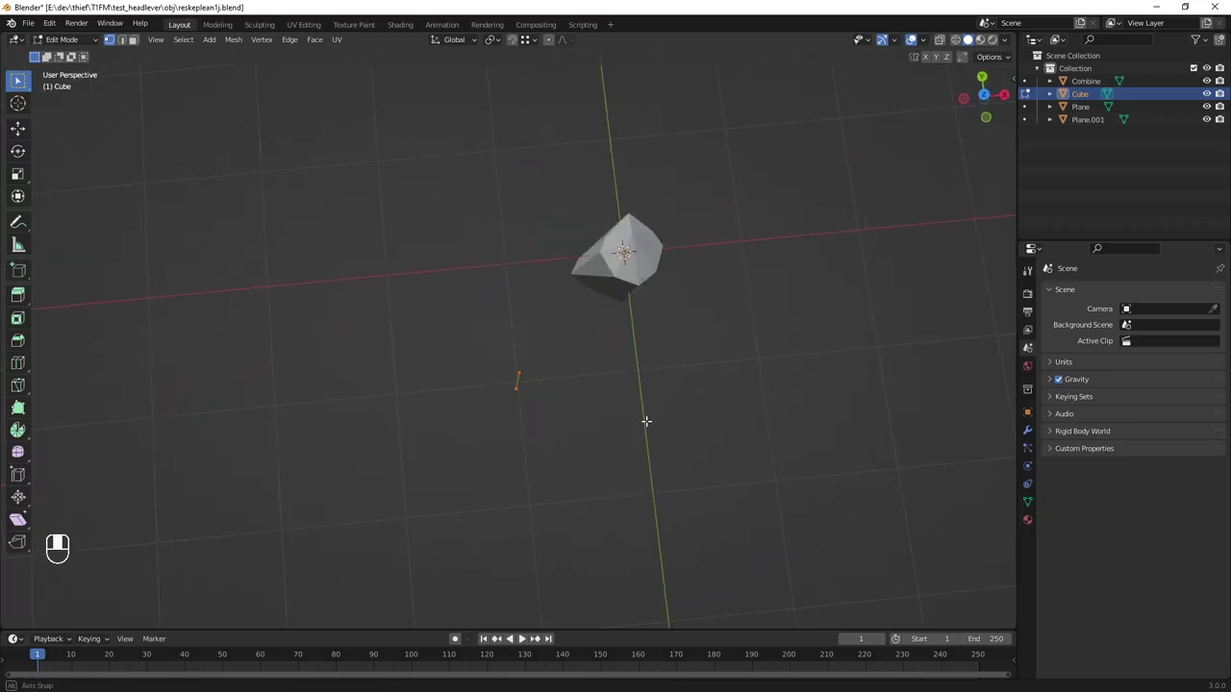
pyautogui.press('KP_7')
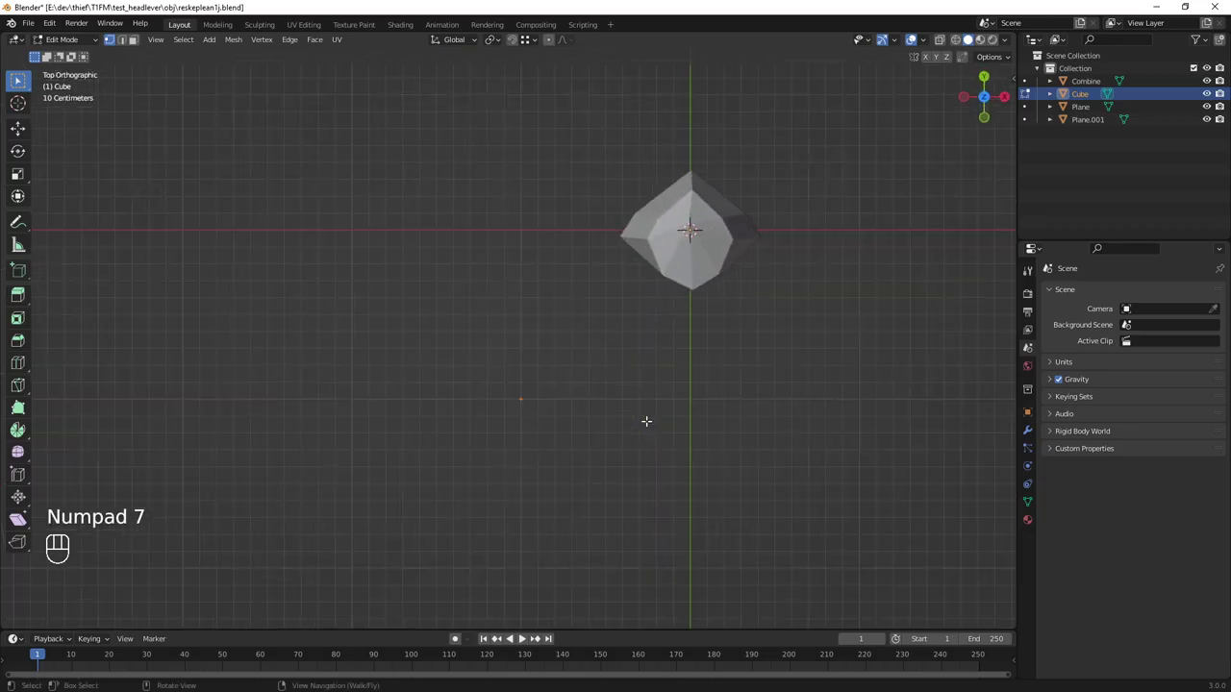
pyautogui.press('Tab')
pyautogui.moveTo(646, 421); pyautogui.dragTo(680, 325, button='middle')
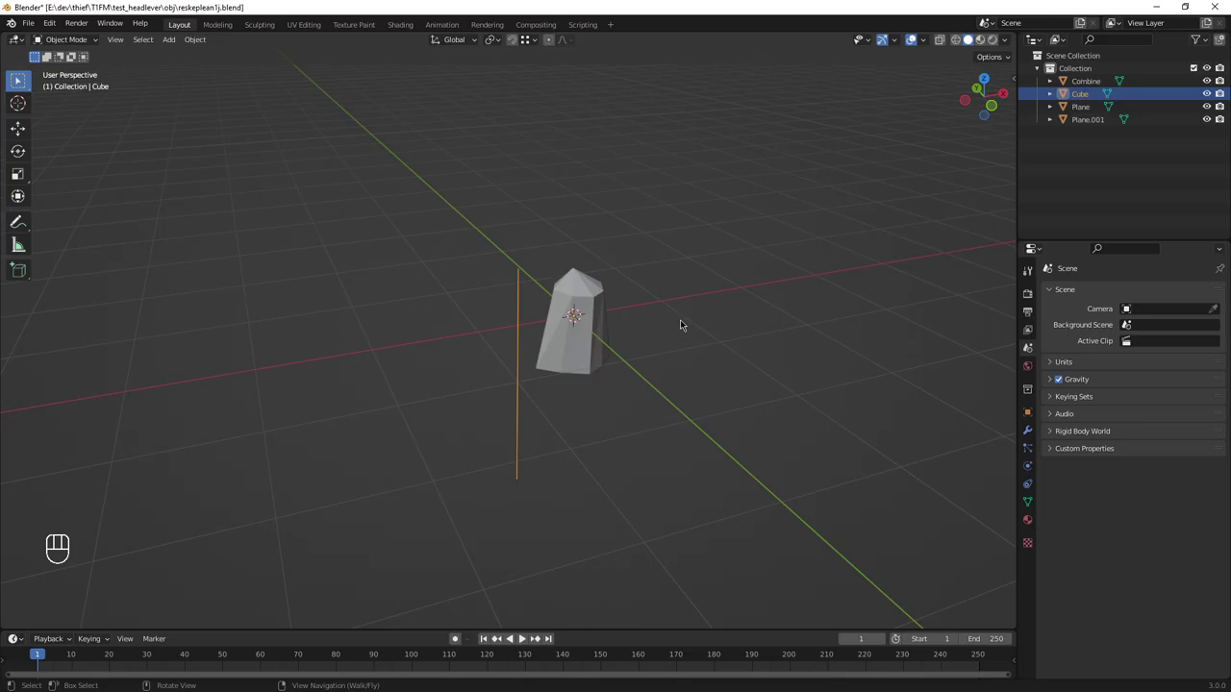
# Step: Move the vertical edge with snapping 1 m along X and 1 m along Y onto the world origin
pyautogui.click(529, 39)
pyautogui.moveTo(612, 355); pyautogui.dragTo(600, 421, button='middle')
pyautogui.press('Tab')
pyautogui.press('x')
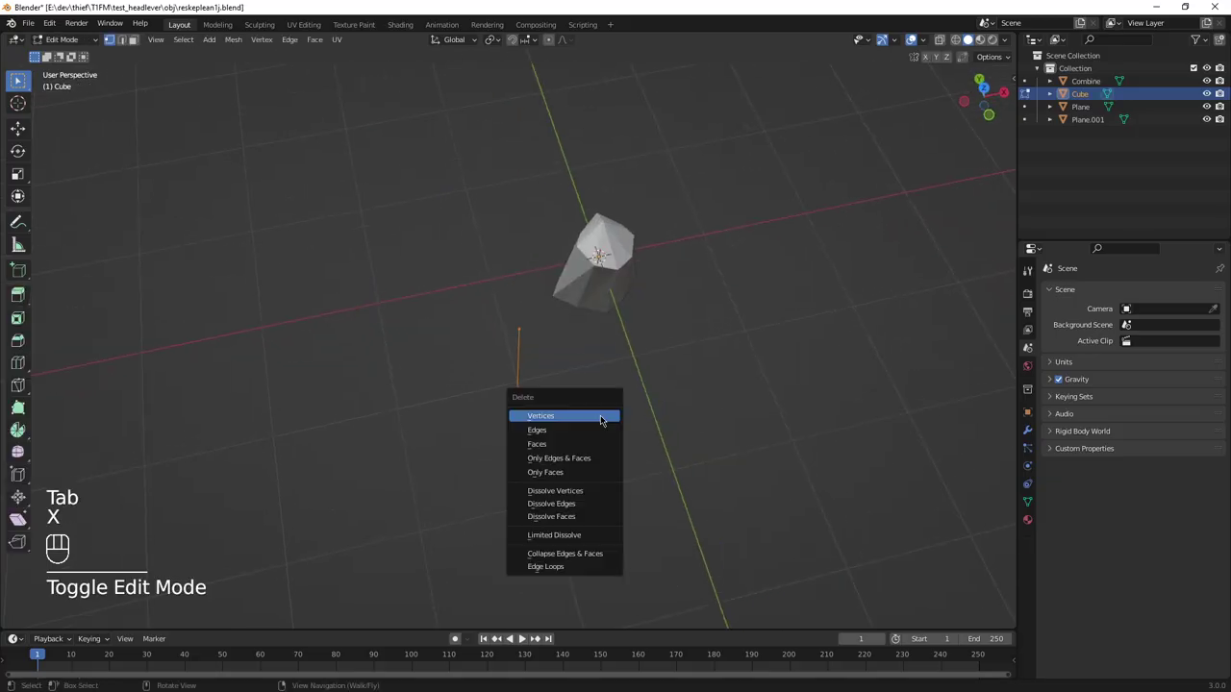
pyautogui.press('Escape')
pyautogui.press('g')
pyautogui.press('x')
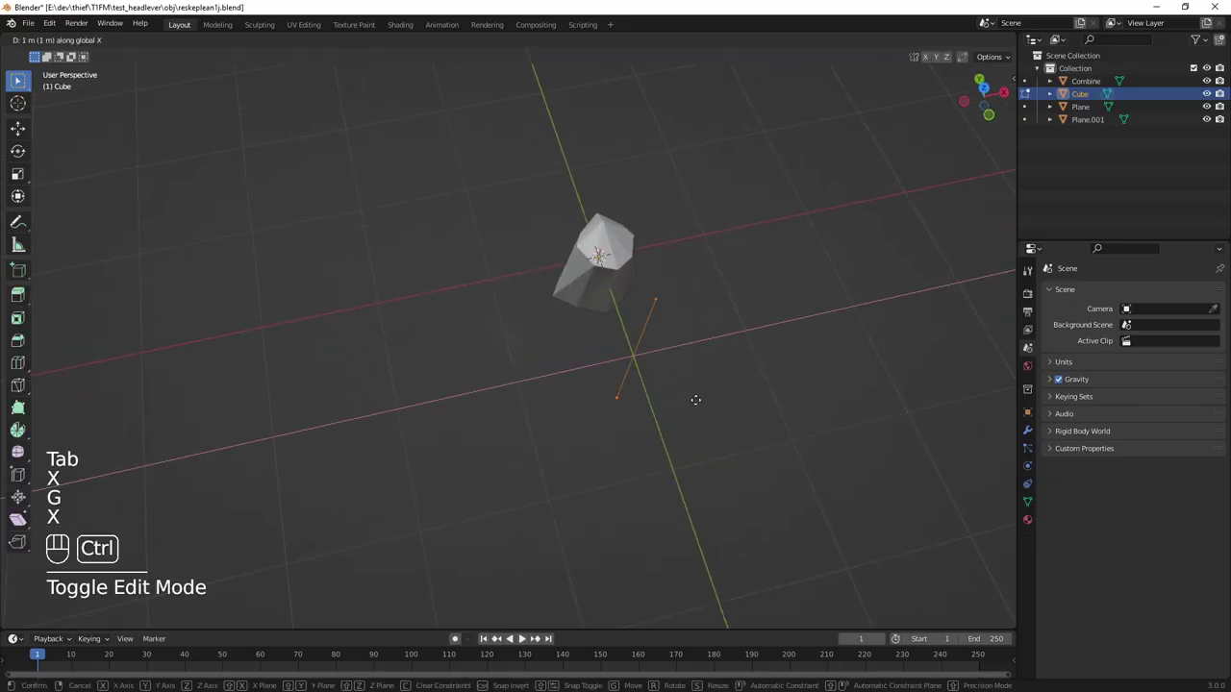
pyautogui.keyDown('ctrl'); pyautogui.click(695, 400); pyautogui.keyUp('ctrl')
pyautogui.press('g')
pyautogui.press('y')
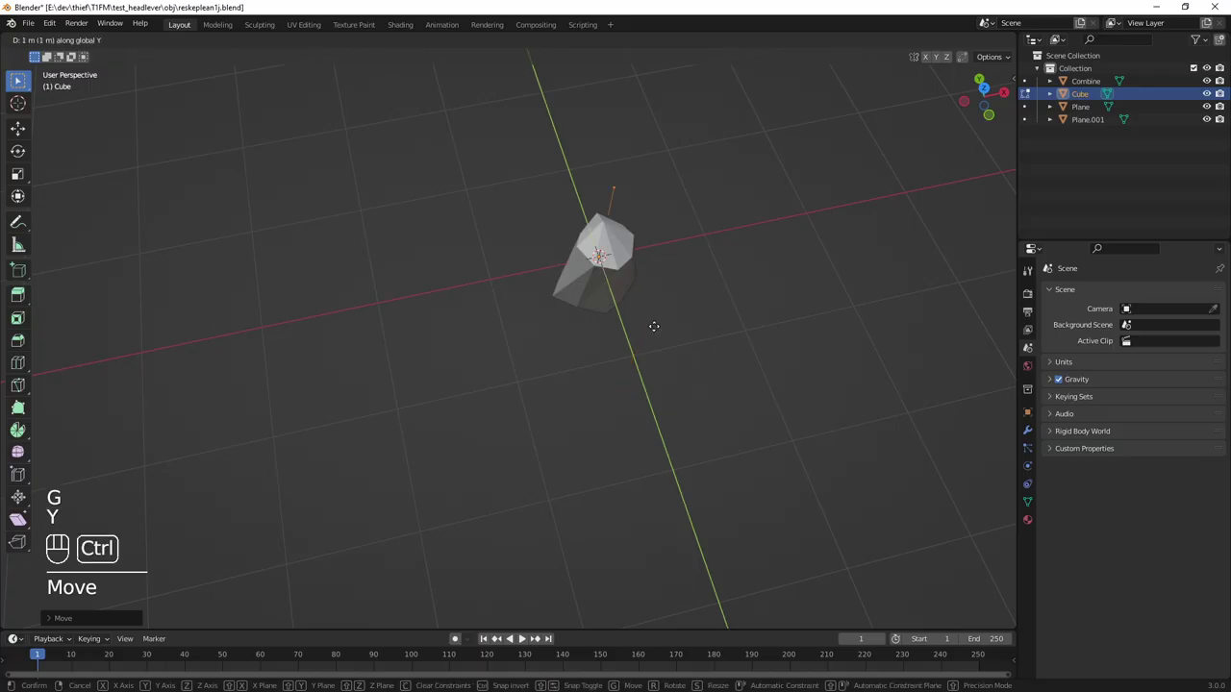
pyautogui.keyDown('ctrl'); pyautogui.click(653, 332); pyautogui.keyUp('ctrl')
# Step: Check in front view that the vertical edge passes through the head's centre, and return to Object Mode
pyautogui.moveTo(653, 331); pyautogui.dragTo(628, 339, button='middle')
pyautogui.press('KP_1')
pyautogui.scroll(-2, 628, 338)
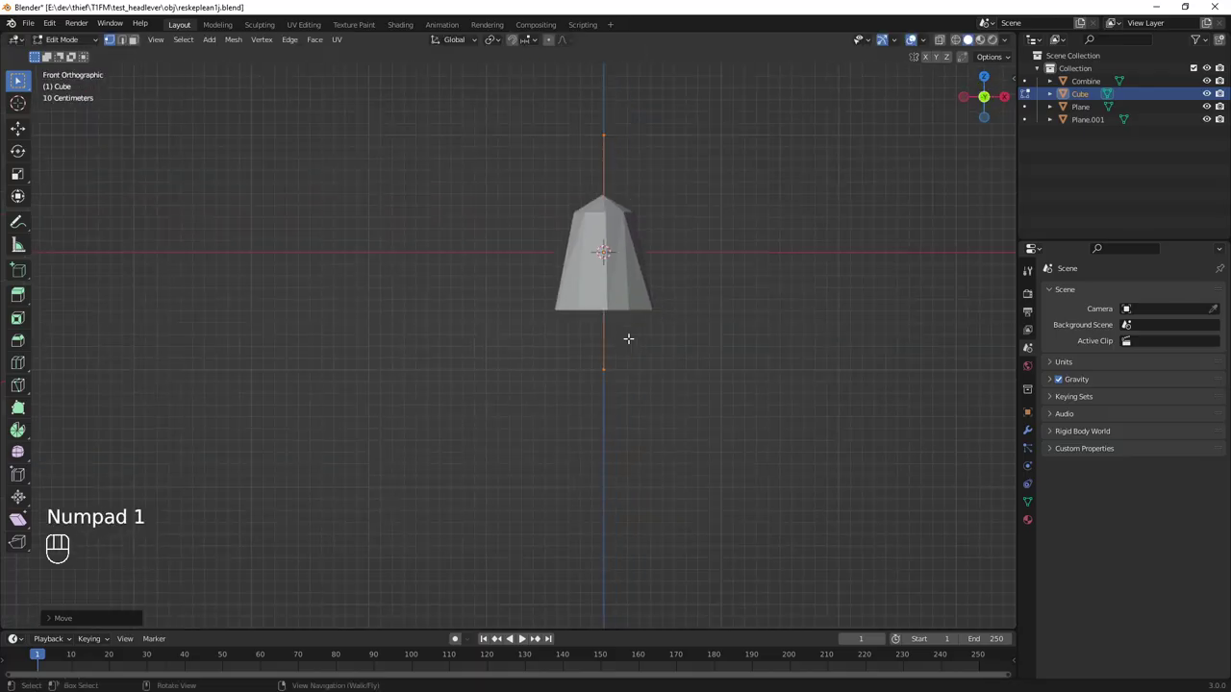
pyautogui.scroll(2, 629, 338)
pyautogui.press('Tab')
pyautogui.moveTo(668, 297); pyautogui.dragTo(728, 277, button='middle')
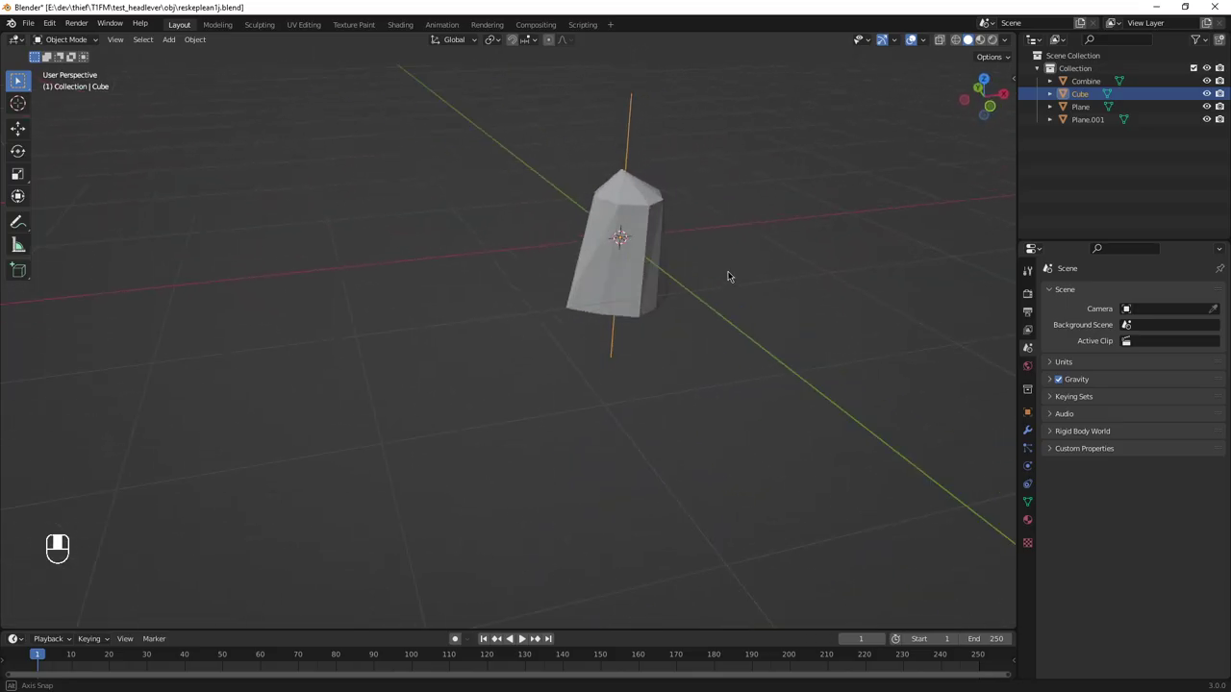
pyautogui.doubleClick(1081, 94)
pyautogui.write('c')
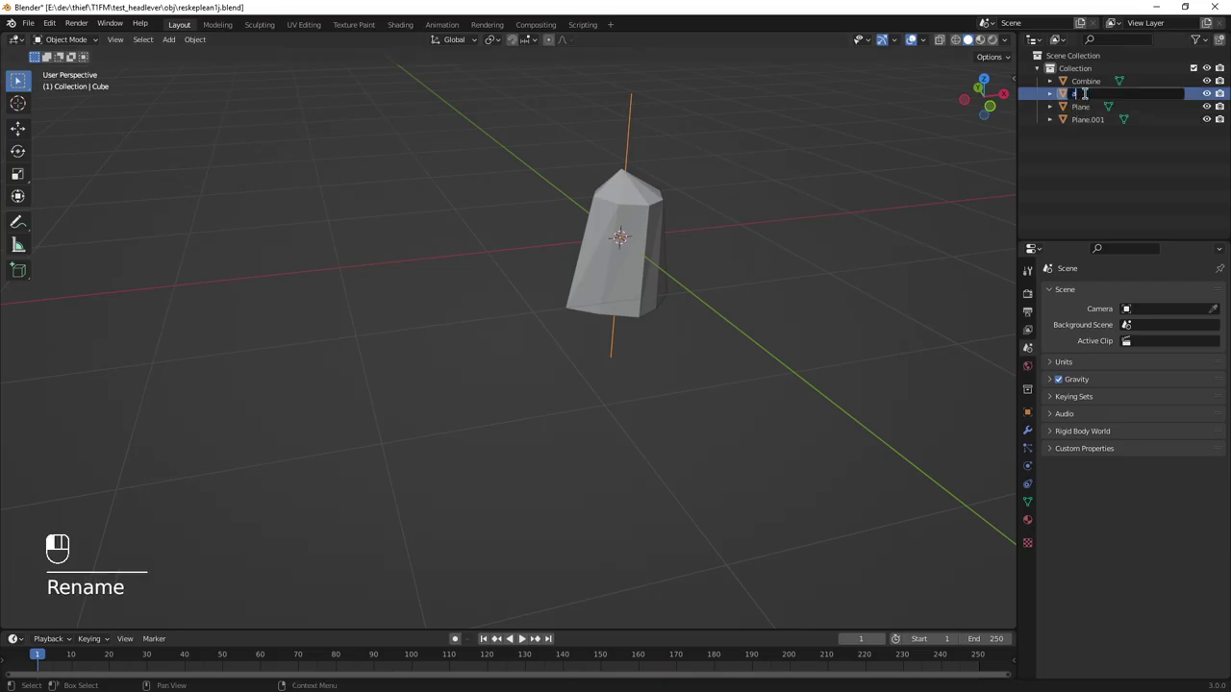
pyautogui.write('ube')
pyautogui.press('Return')
# Step: Delete the leftover Plane object from the scene, leaving Plane.001 in place
pyautogui.click(1088, 120)
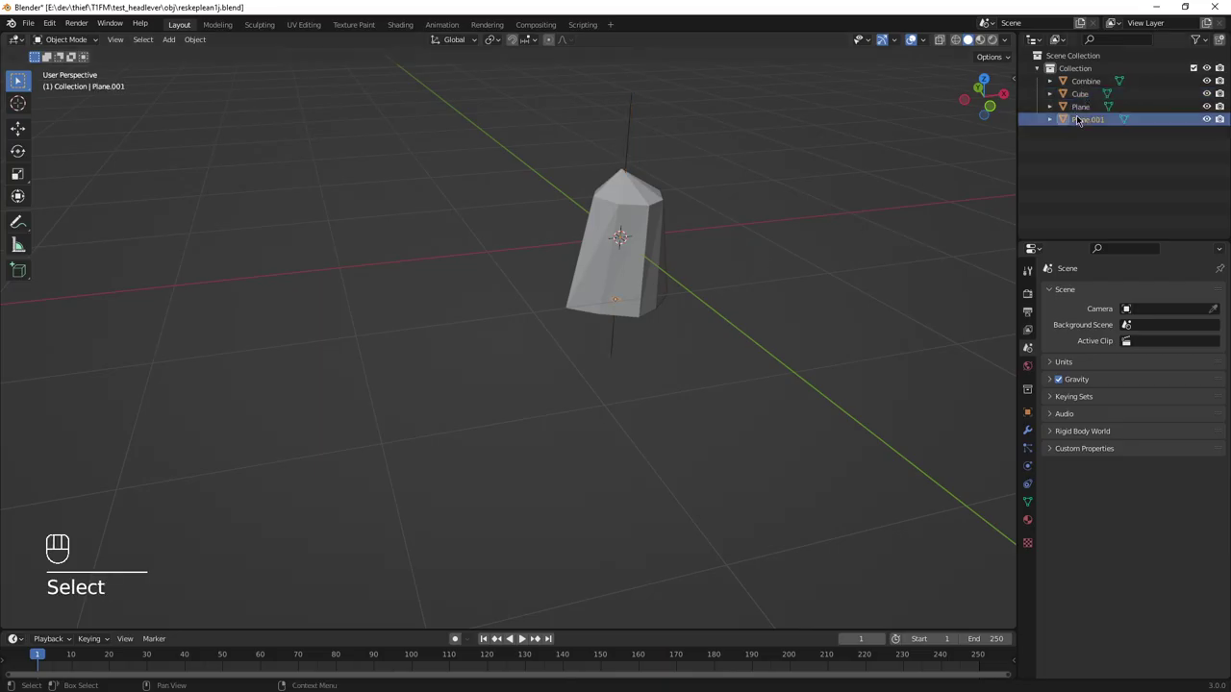
pyautogui.moveTo(875, 253); pyautogui.dragTo(783, 294, button='middle')
pyautogui.click(1081, 107)
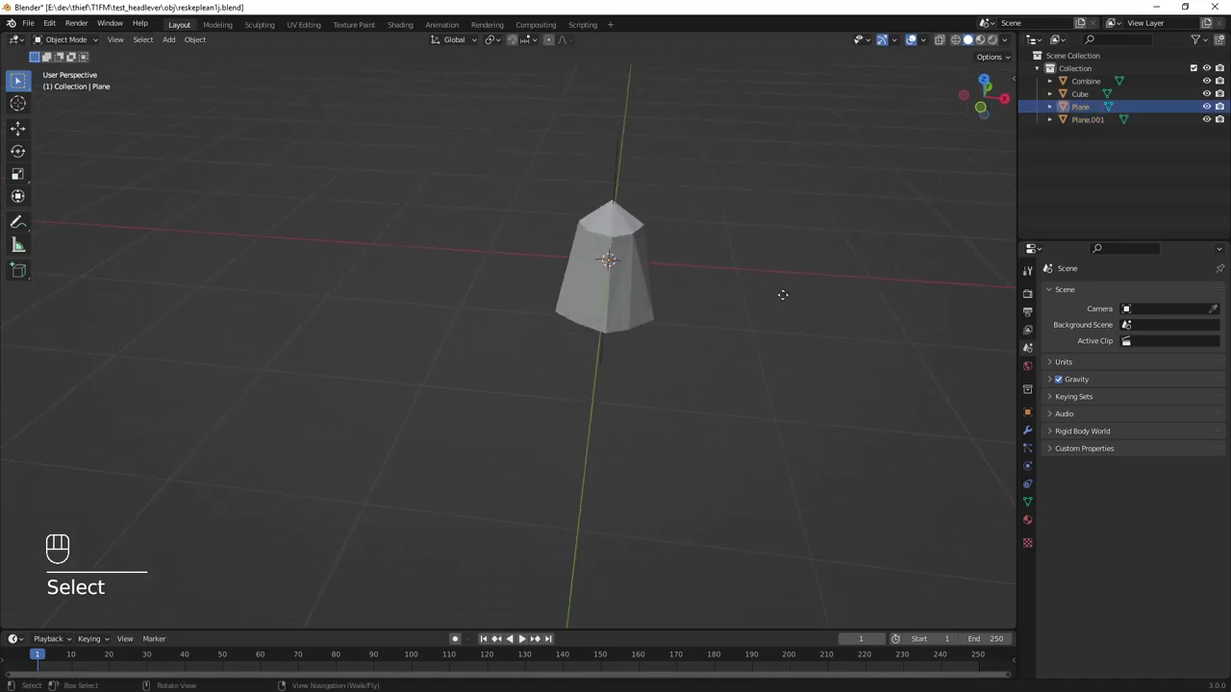
pyautogui.press('g')
pyautogui.click(531, 321)
pyautogui.press('x')
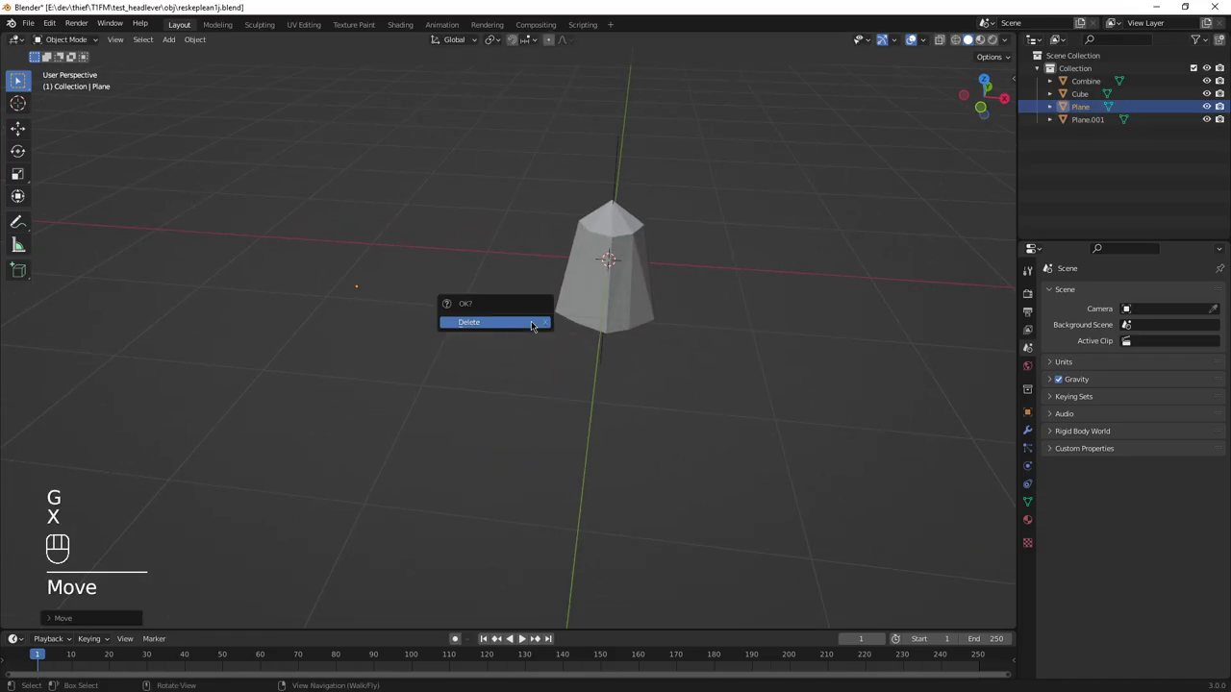
pyautogui.click(530, 321)
# Step: Select Plane.001, Combine and Cube in turn to identify which part of the model each object is
pyautogui.moveTo(706, 292); pyautogui.dragTo(704, 252, button='middle')
pyautogui.click(1085, 107)
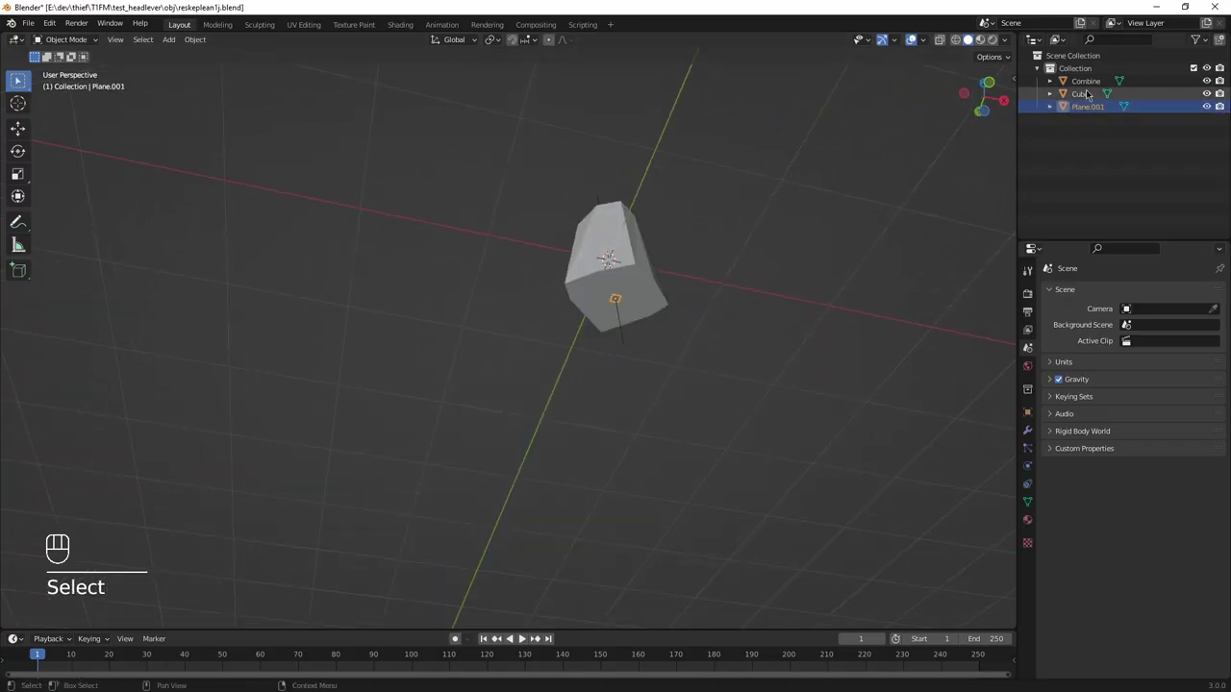
pyautogui.click(1085, 84)
pyautogui.click(1083, 93)
pyautogui.click(1087, 107)
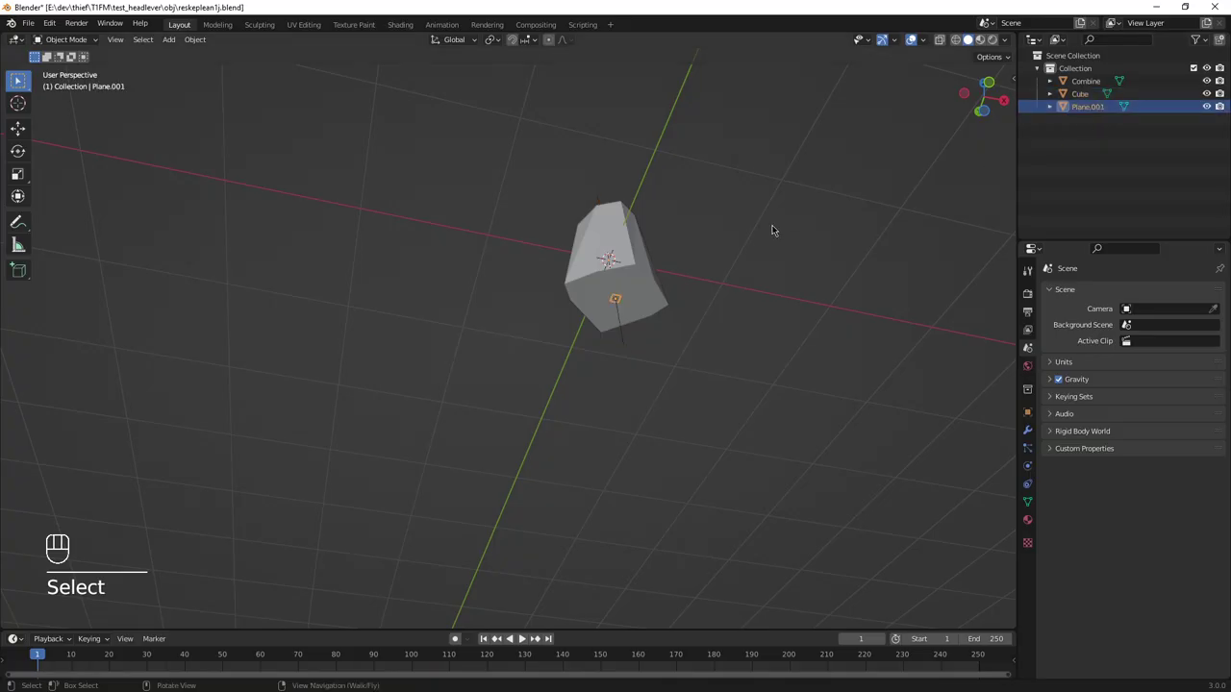
pyautogui.click(706, 175)
# Step: Save the blend file and display the viewport in Material Preview shading
pyautogui.moveTo(707, 175); pyautogui.dragTo(716, 342, button='middle')
pyautogui.hotkey('ctrl', 's')
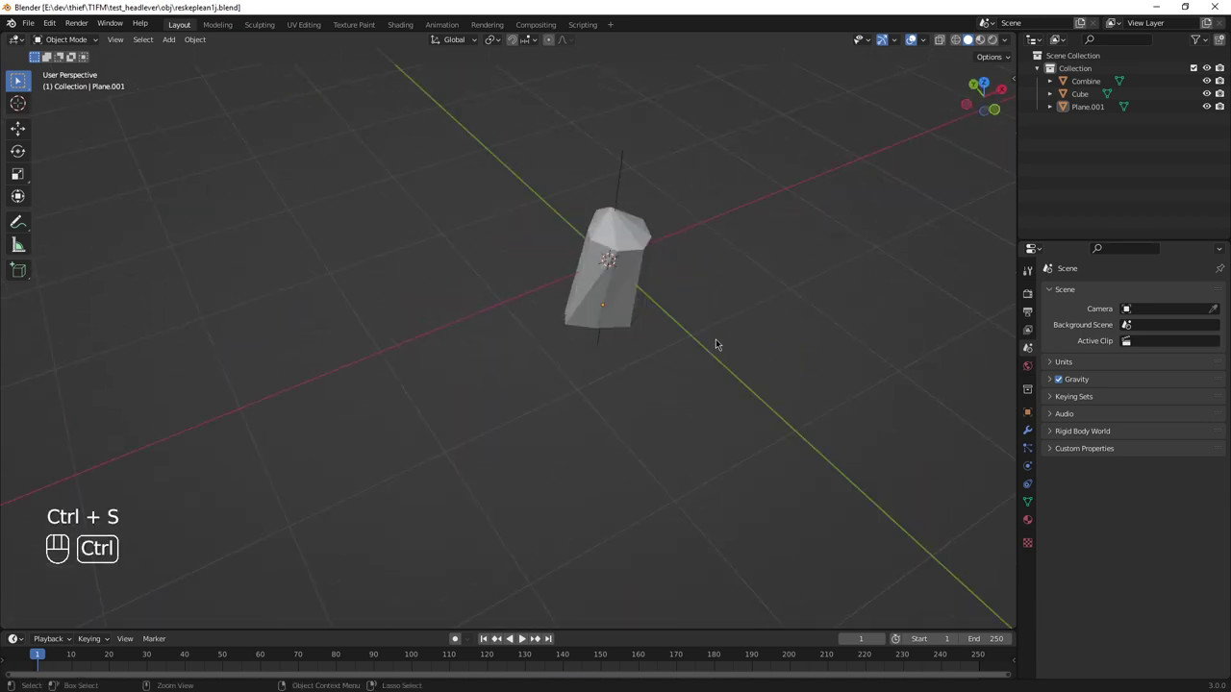
pyautogui.click(980, 43)
# Step: Switch to the Chrome browser and open the forum thread "Jointed Objects: a new tutorial"
pyautogui.hotkey('alt', 'Tab')
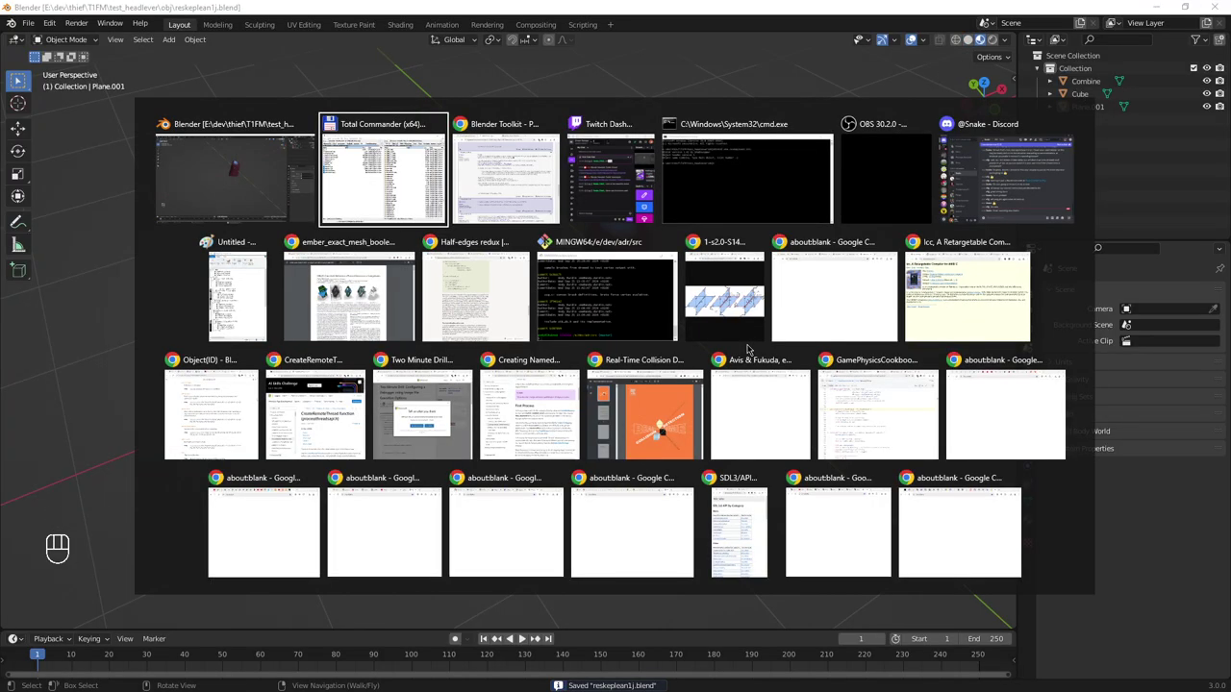
pyautogui.hotkey('alt', 'Tab')
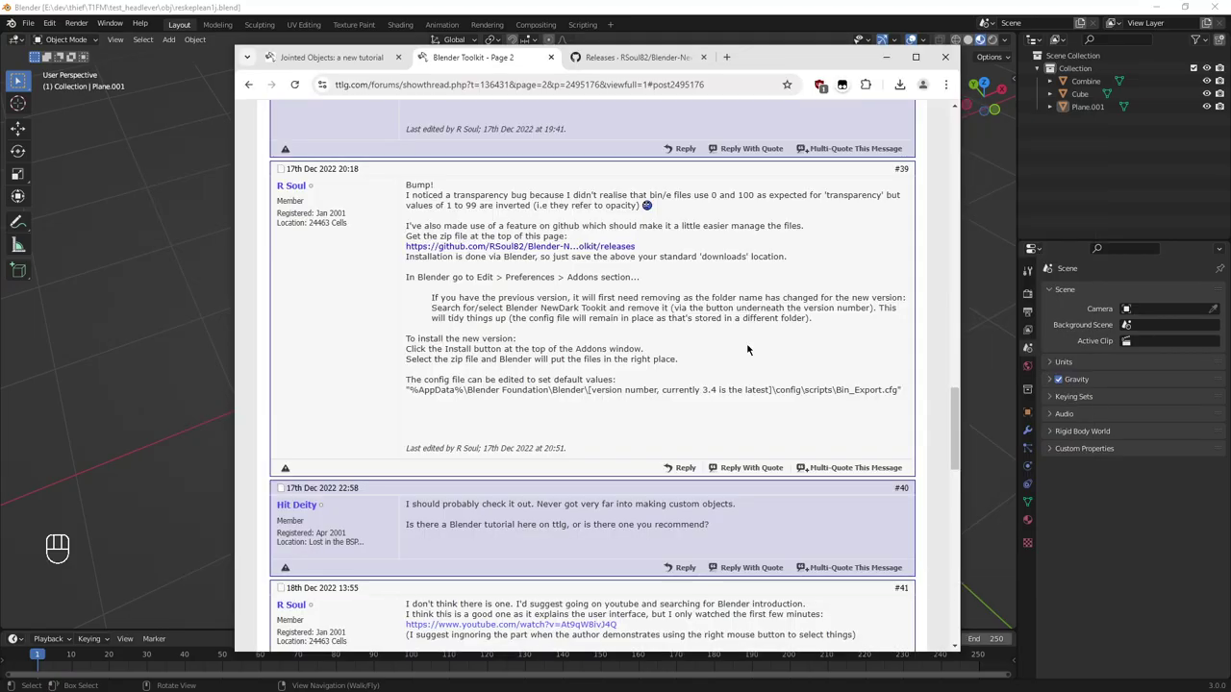
pyautogui.click(351, 63)
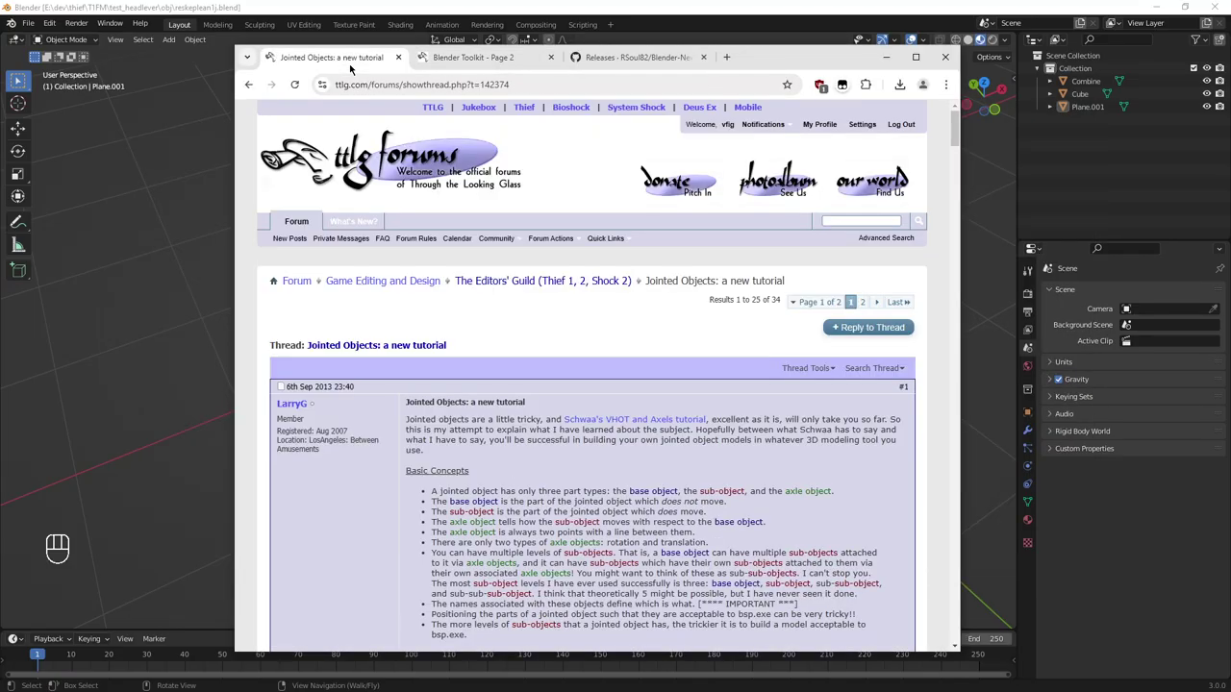
pyautogui.click(404, 85)
pyautogui.hotkey('alt', 'Tab')
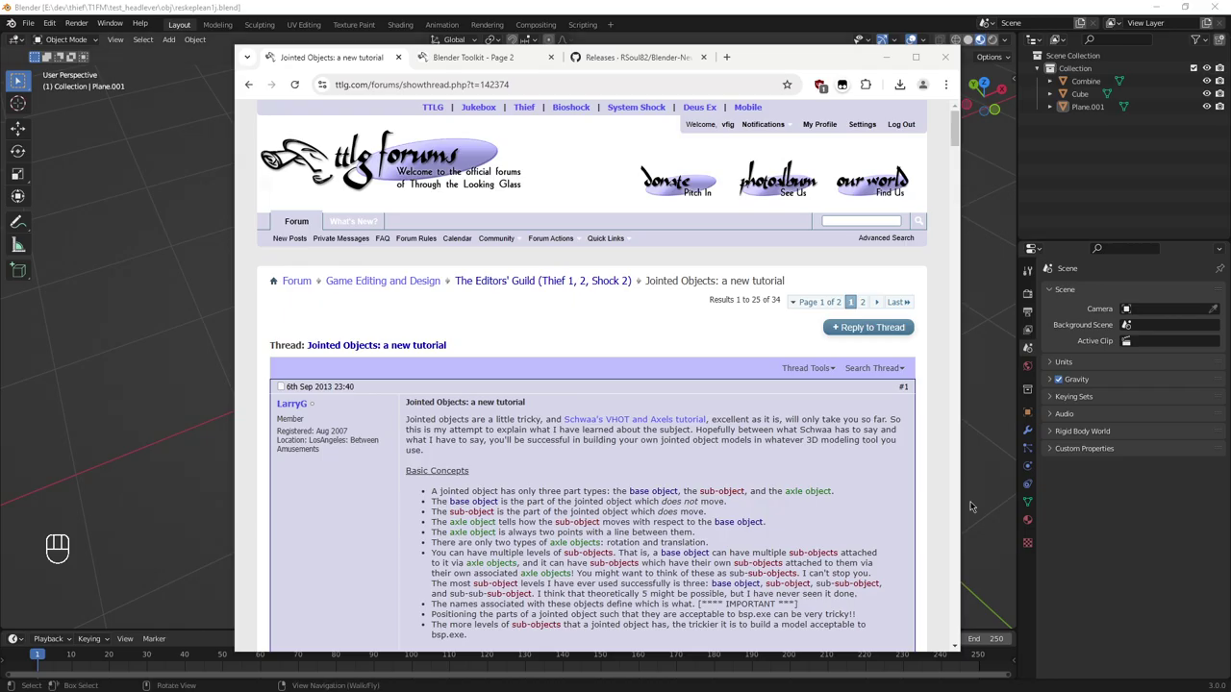
pyautogui.click(748, 476)
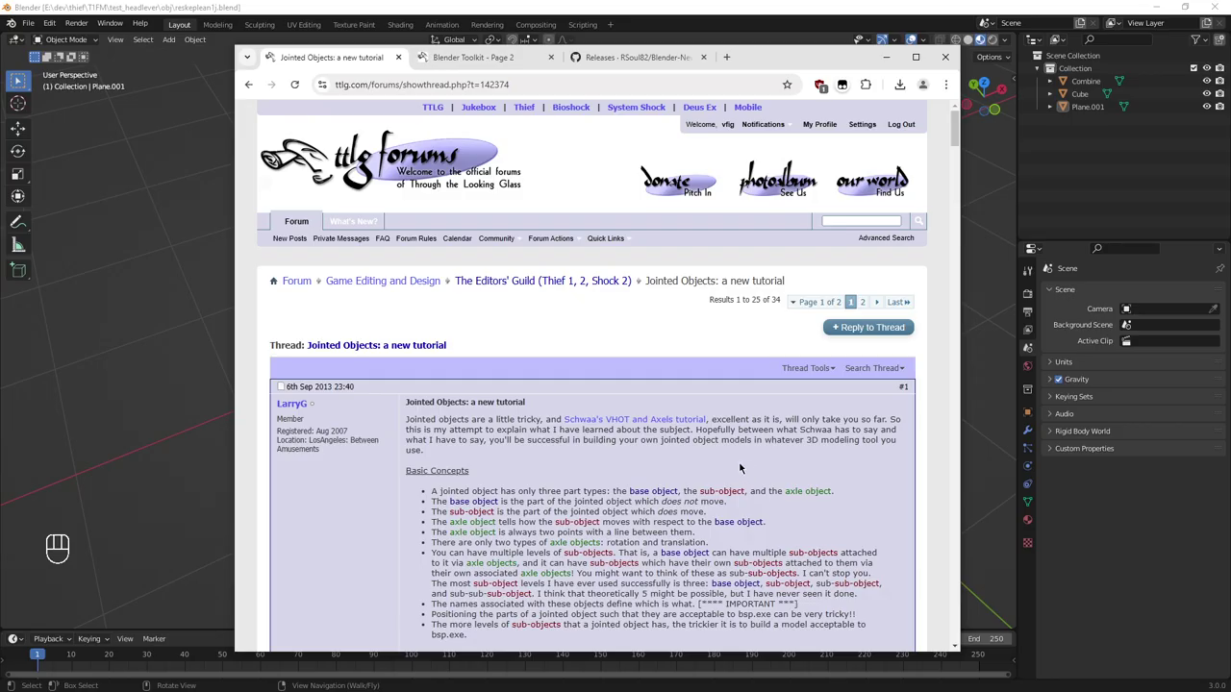
# Step: Read the tutorial's basic concepts on jointed object part types and its naming rule for the base object
pyautogui.scroll(-2, 739, 468)
pyautogui.scroll(-1, 466, 431)
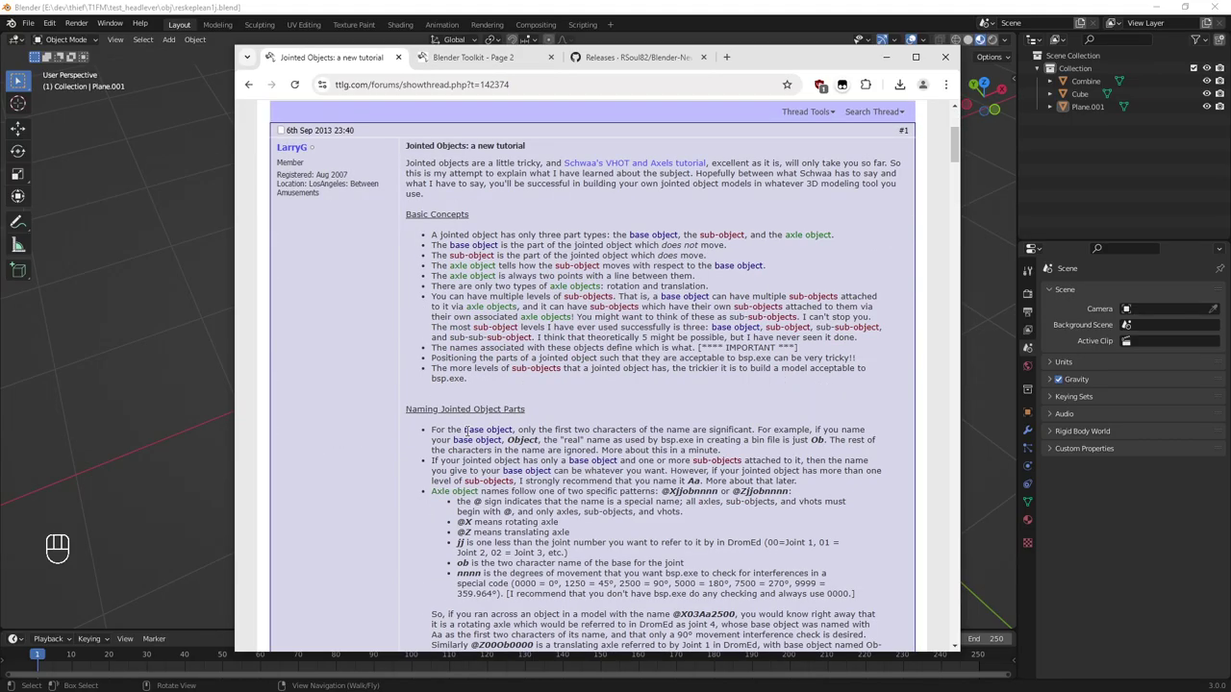
pyautogui.moveTo(609, 234); pyautogui.dragTo(736, 241)
pyautogui.moveTo(835, 235); pyautogui.dragTo(781, 234)
pyautogui.click(401, 278)
pyautogui.scroll(-5, 385, 430)
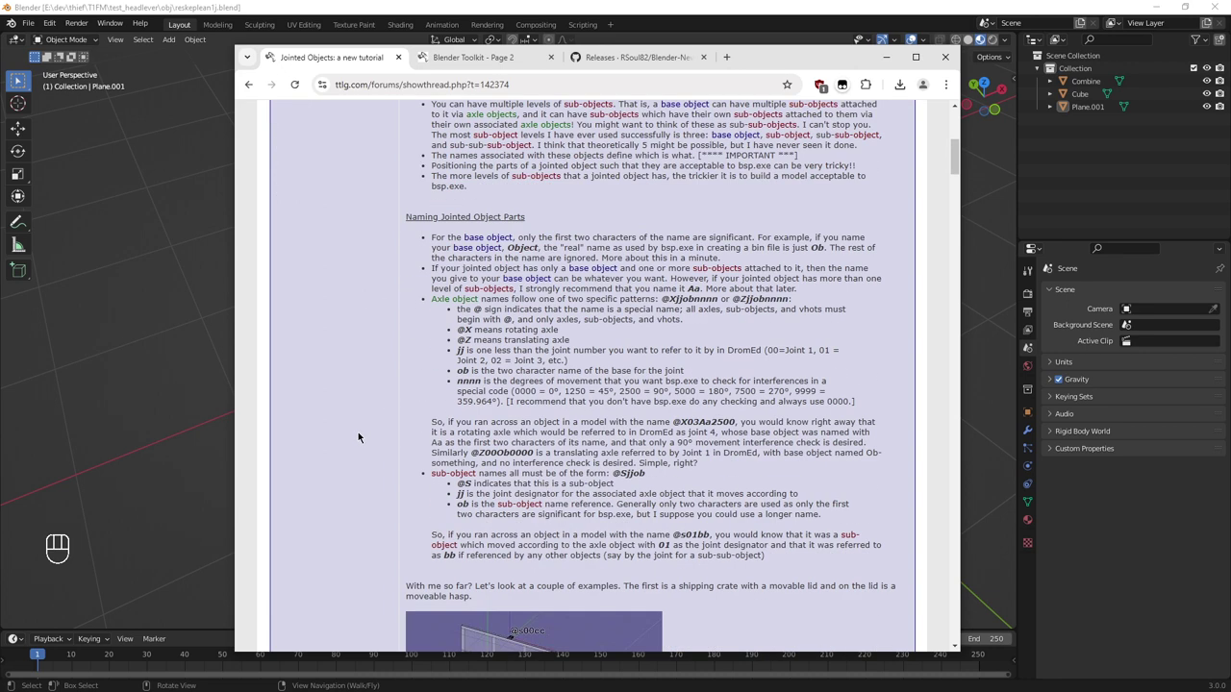
pyautogui.scroll(-12, 357, 438)
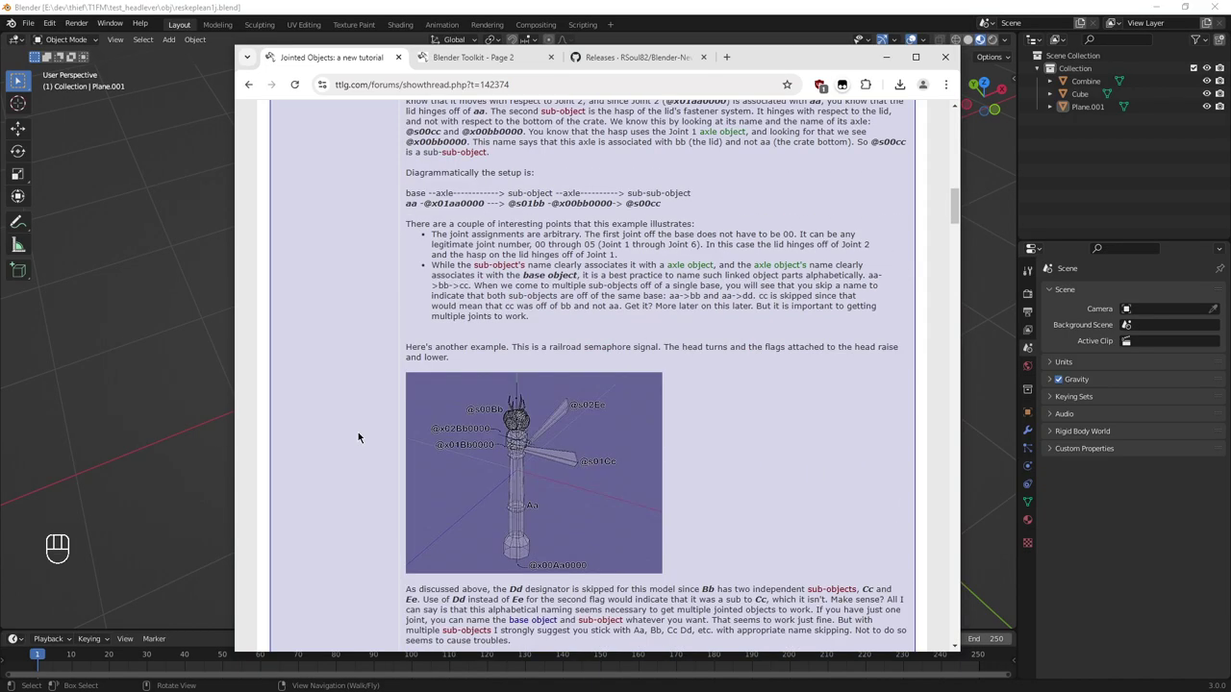
pyautogui.scroll(15, 357, 437)
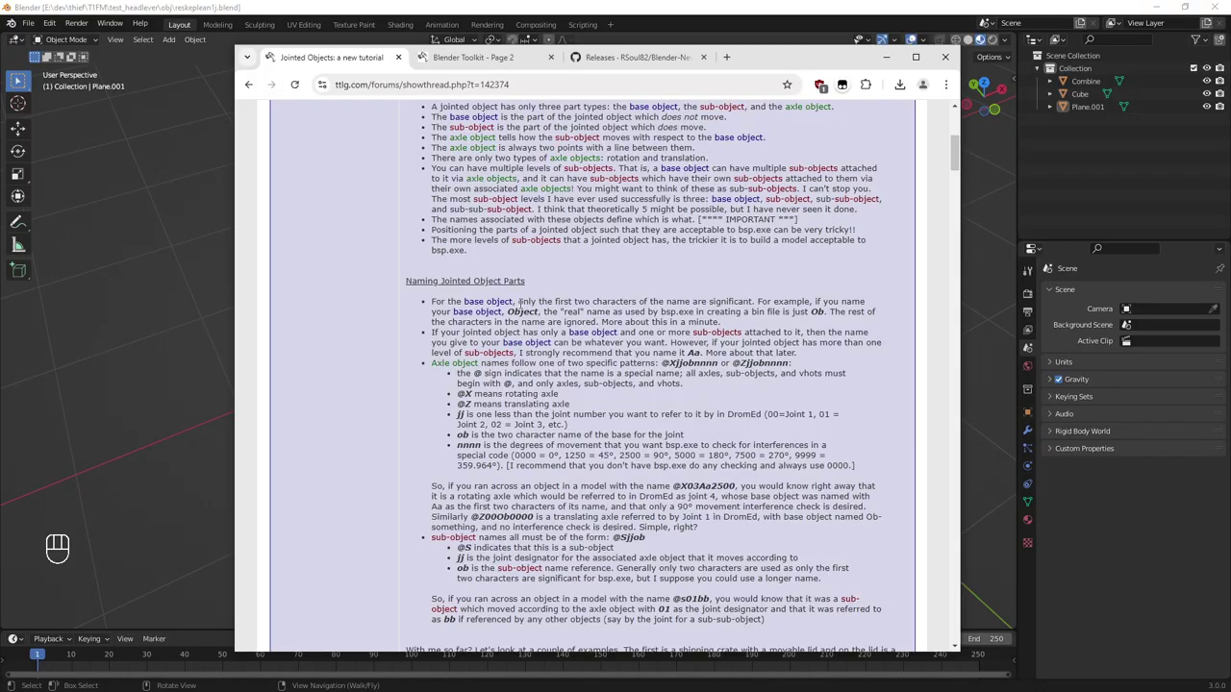
pyautogui.moveTo(517, 304); pyautogui.dragTo(749, 297)
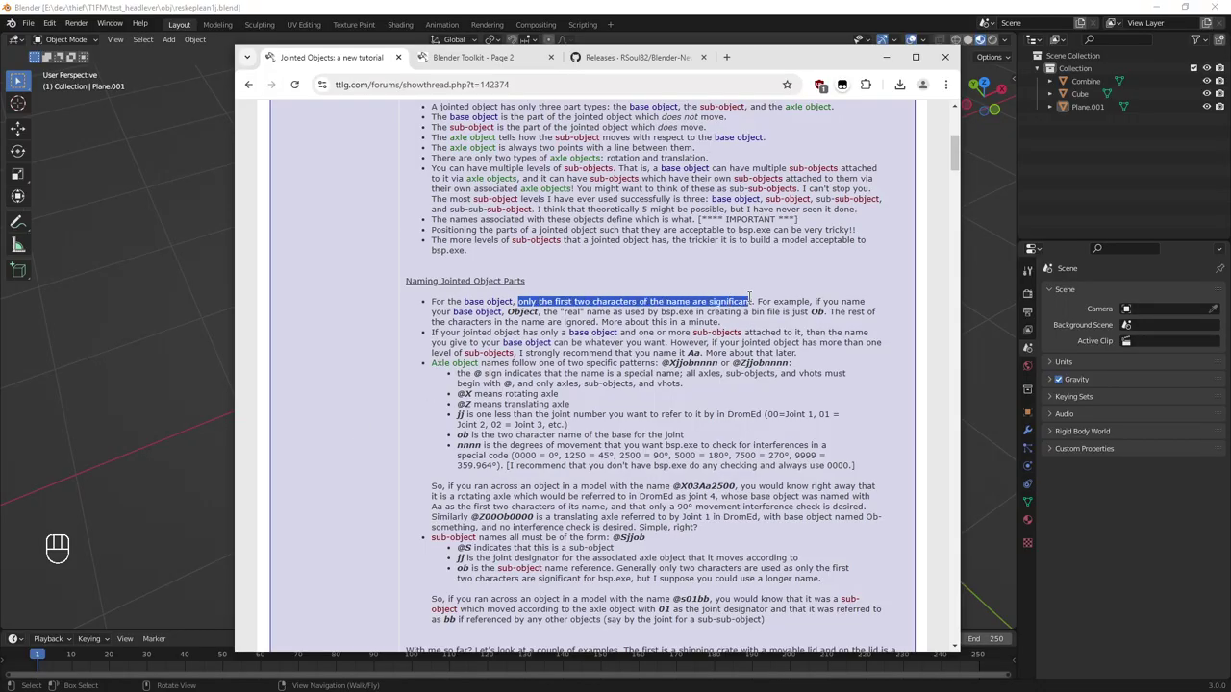
# Step: Return to Blender and rename the base object Plane.001 as aa
pyautogui.click(981, 8)
pyautogui.click(1087, 107)
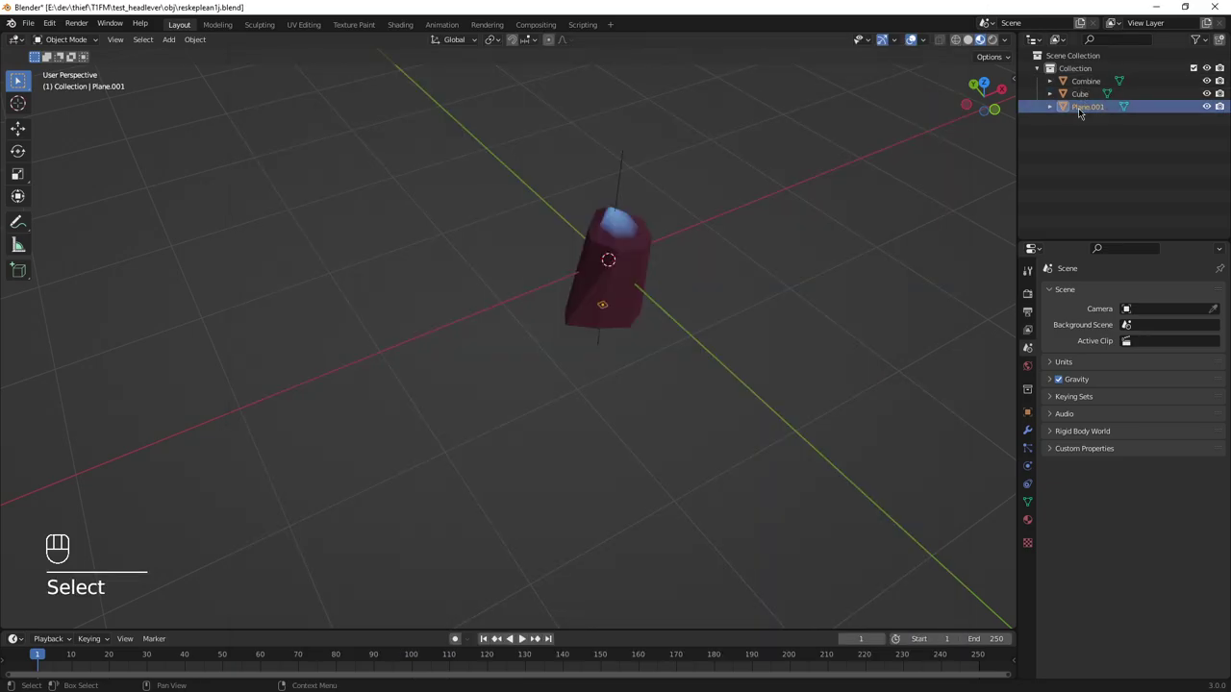
pyautogui.press('F2')
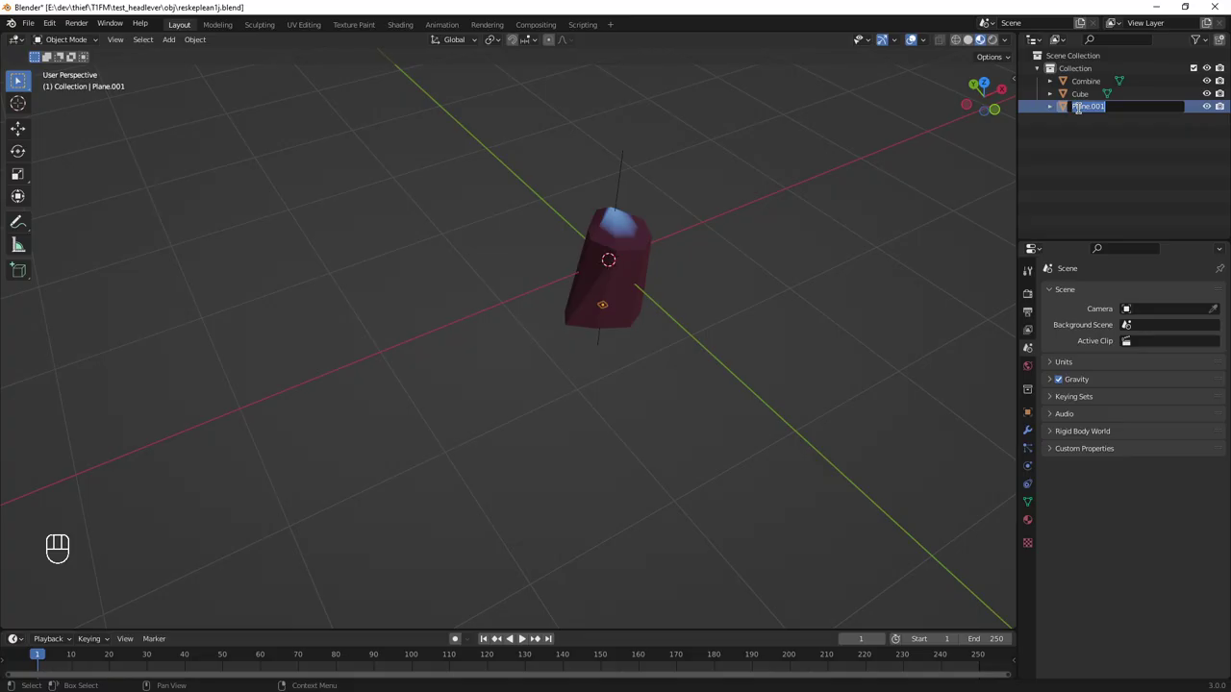
pyautogui.write('aa')
pyautogui.press('Return')
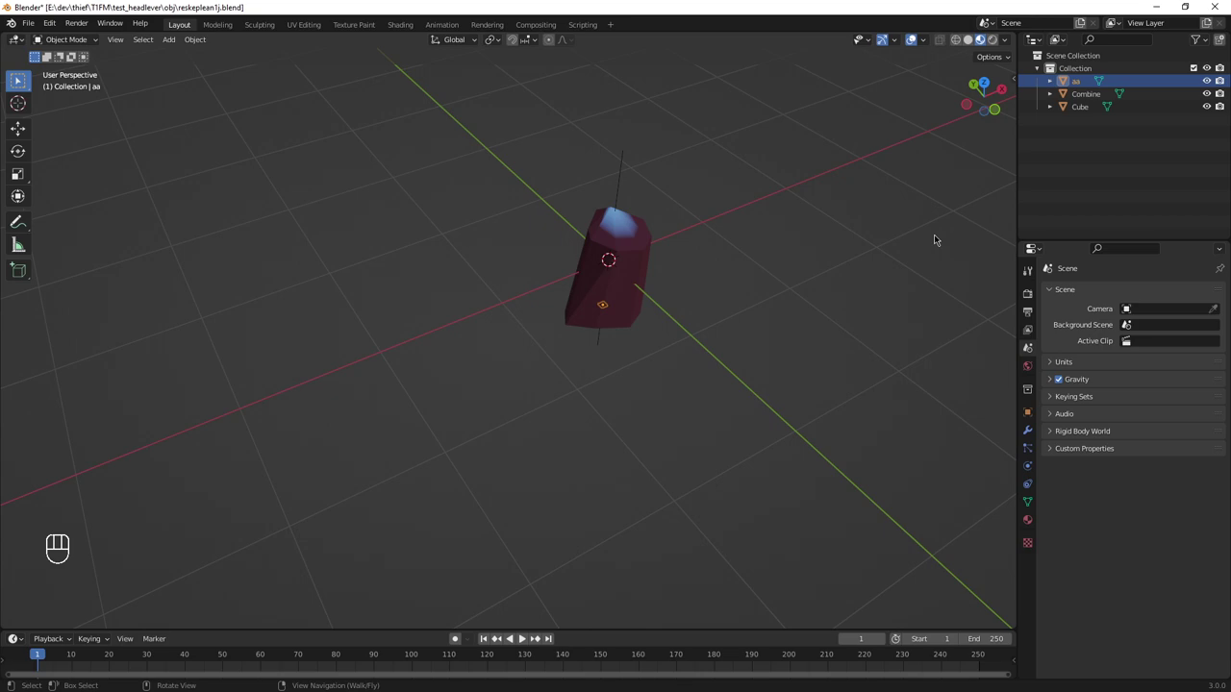
# Step: Switch back to the browser tutorial and read its recommendation for naming the base object with multiple sub-object levels
pyautogui.hotkey('alt', 'Tab')
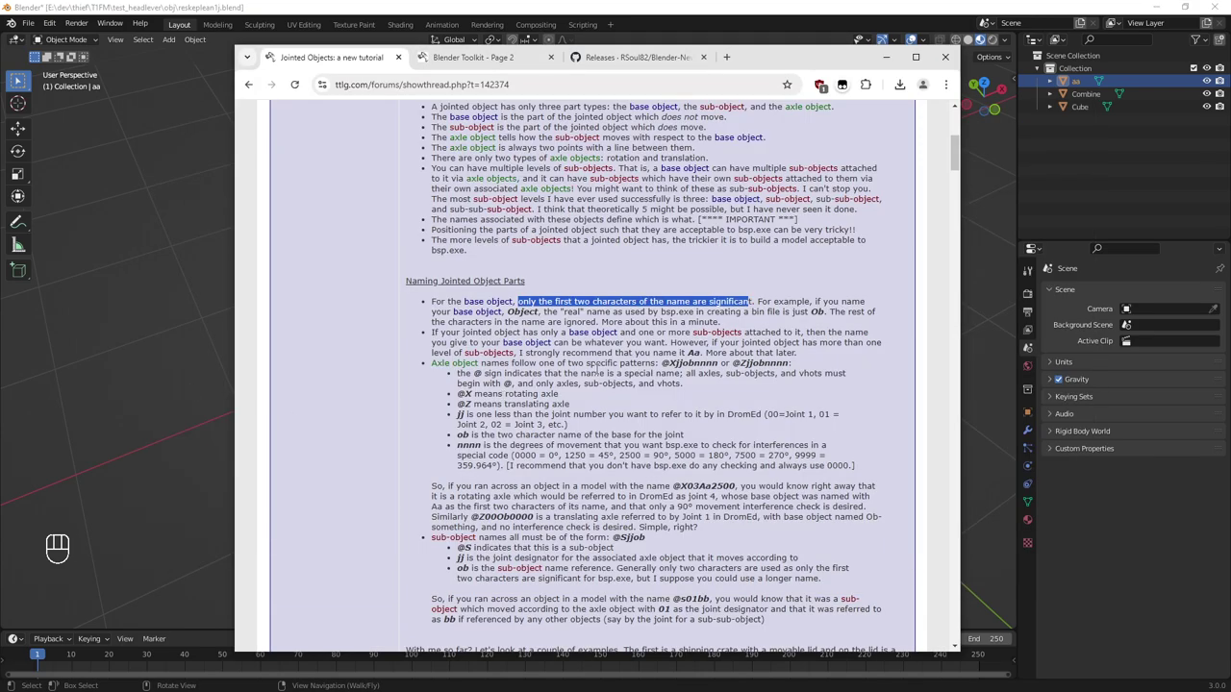
pyautogui.click(511, 339)
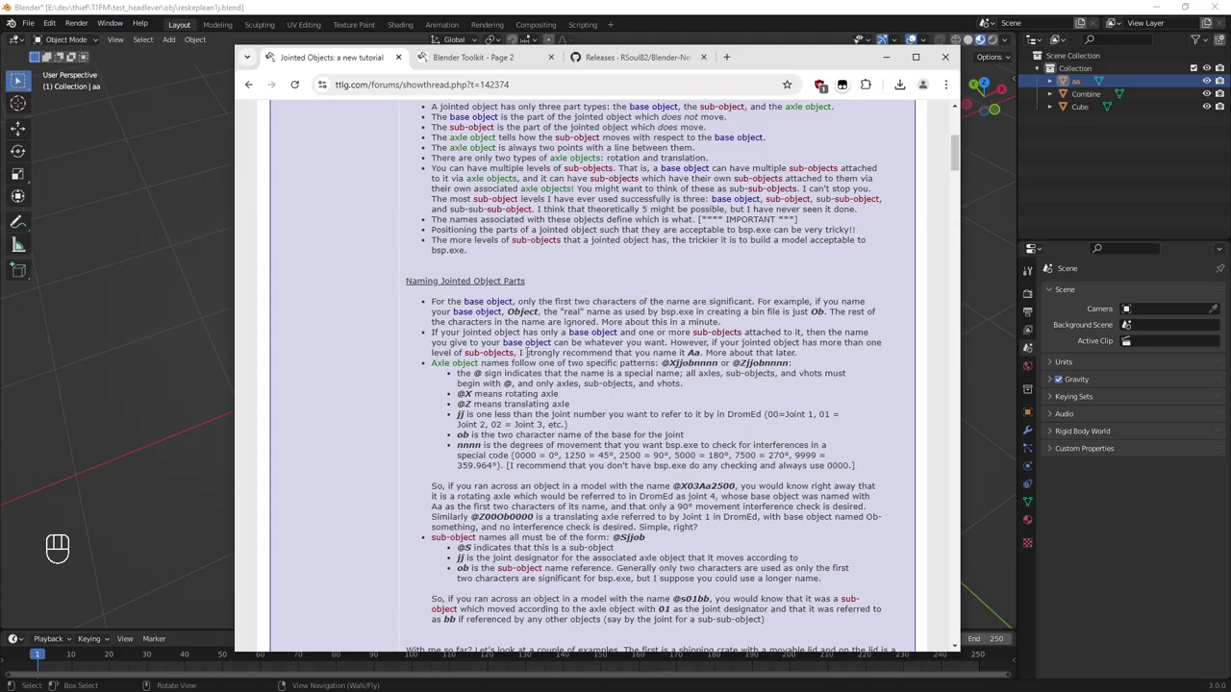
pyautogui.moveTo(527, 347); pyautogui.dragTo(694, 352)
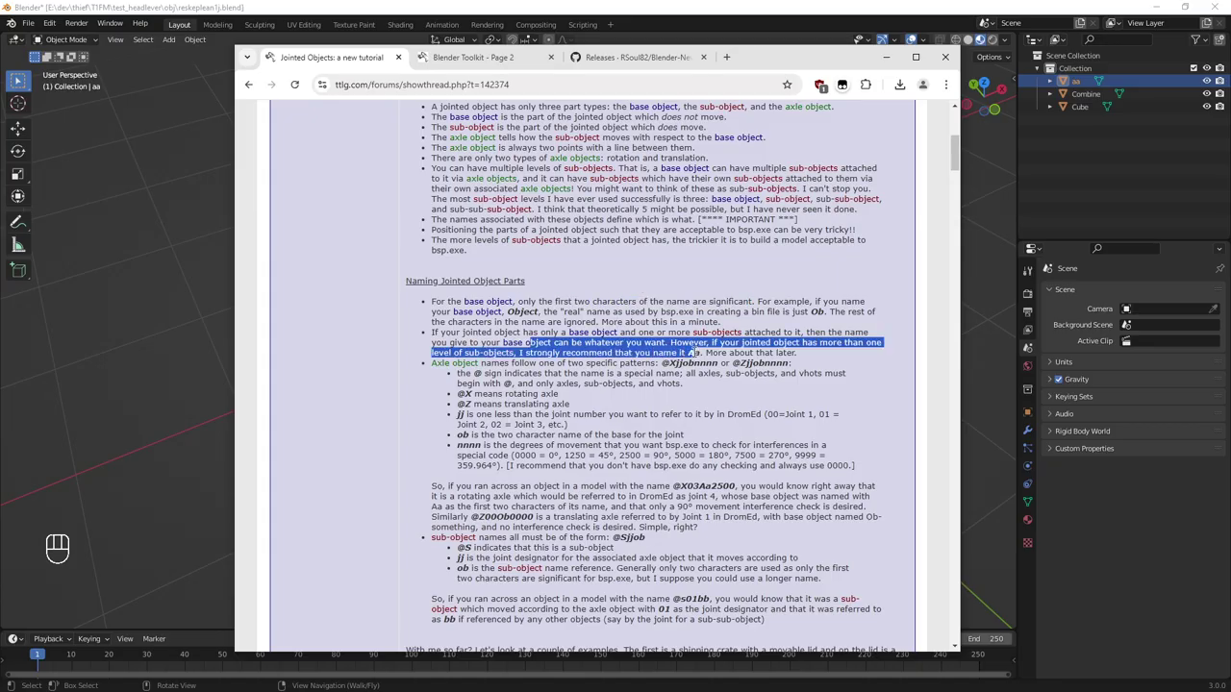
pyautogui.click(694, 352)
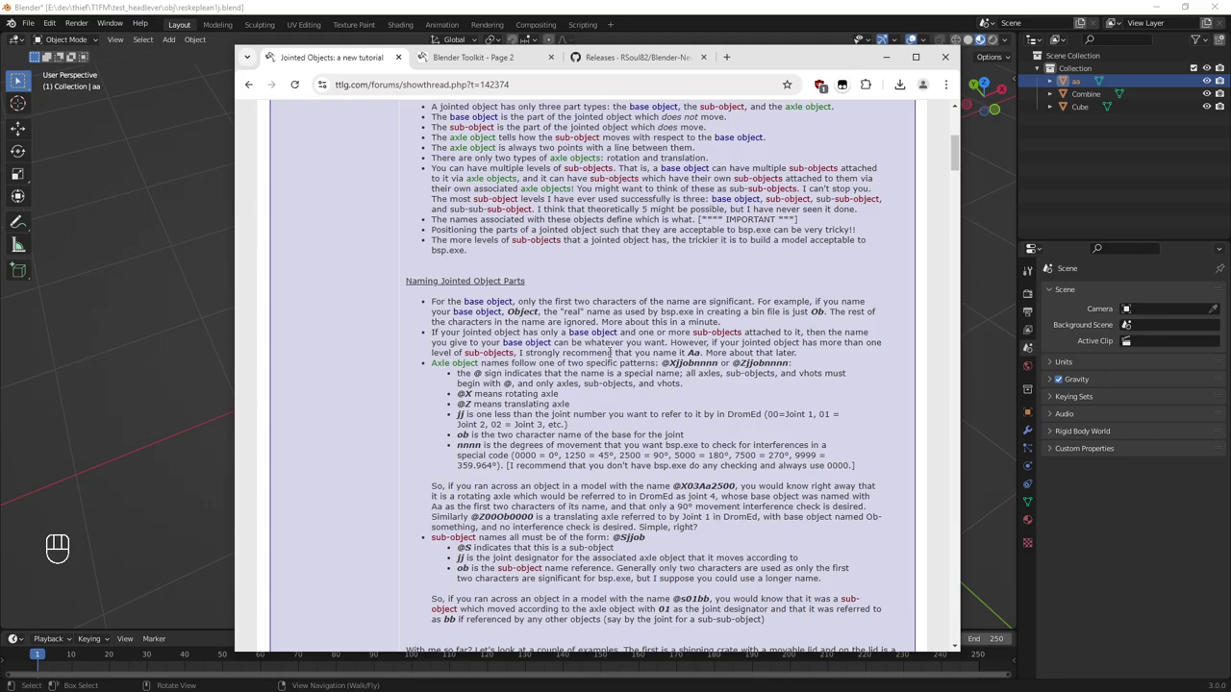
pyautogui.moveTo(430, 363); pyautogui.dragTo(563, 398)
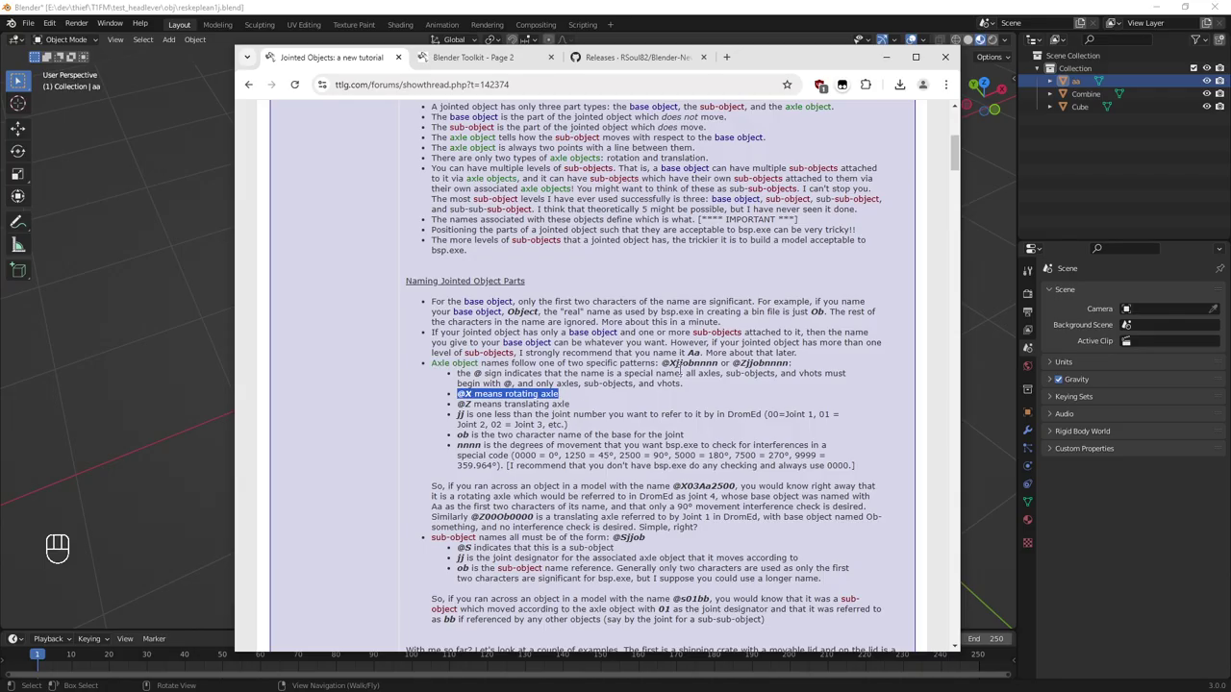
pyautogui.moveTo(662, 364); pyautogui.dragTo(716, 366)
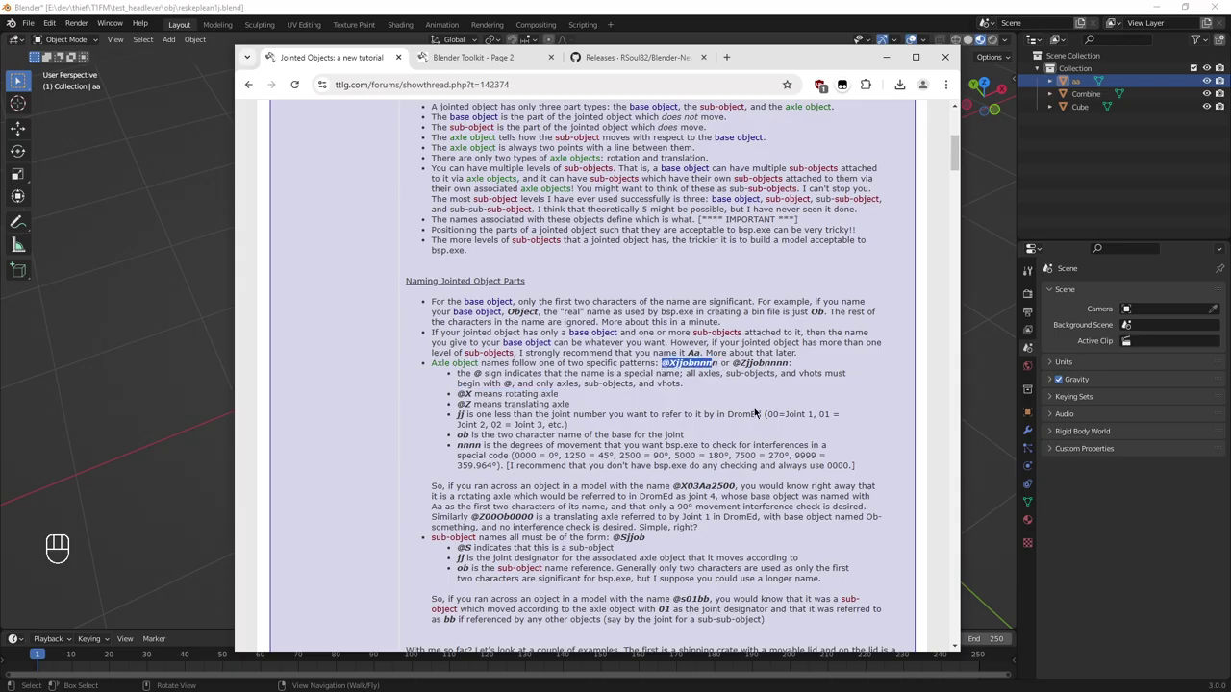
pyautogui.moveTo(767, 414); pyautogui.dragTo(777, 414)
pyautogui.moveTo(683, 364); pyautogui.dragTo(696, 363)
pyautogui.moveTo(457, 447); pyautogui.dragTo(487, 446)
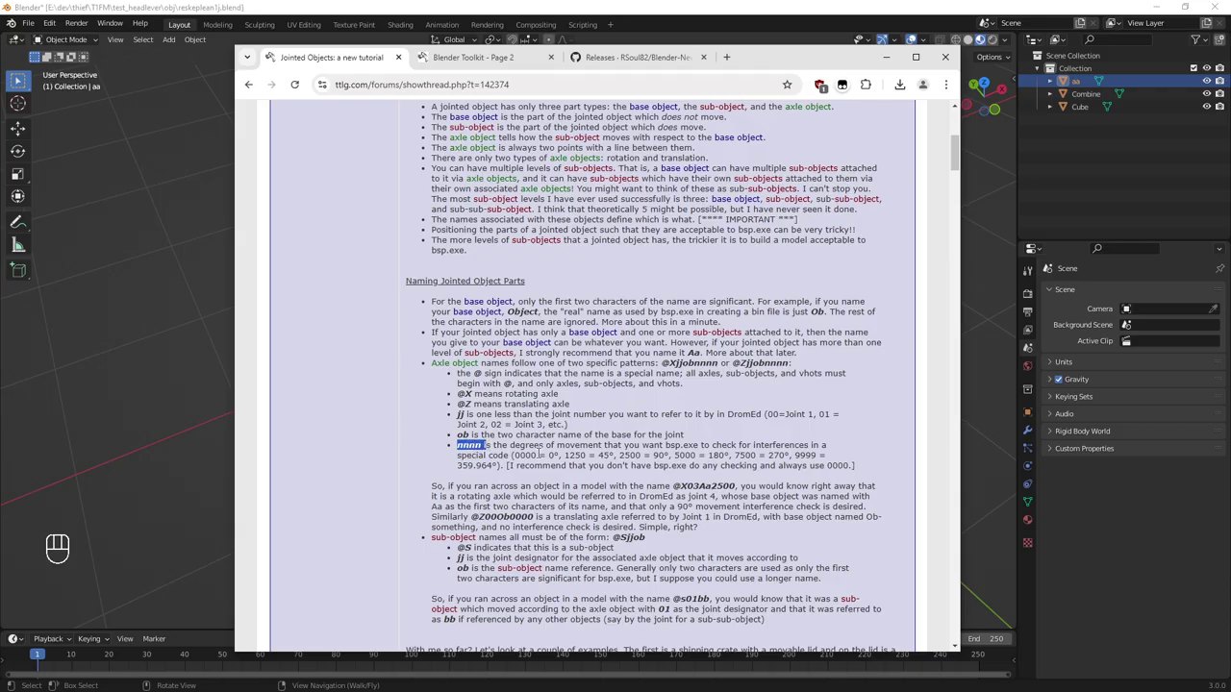
pyautogui.click(491, 442)
pyautogui.moveTo(502, 446); pyautogui.dragTo(554, 464)
pyautogui.click(553, 459)
pyautogui.moveTo(458, 444); pyautogui.dragTo(852, 467)
pyautogui.click(853, 467)
pyautogui.click(906, 17)
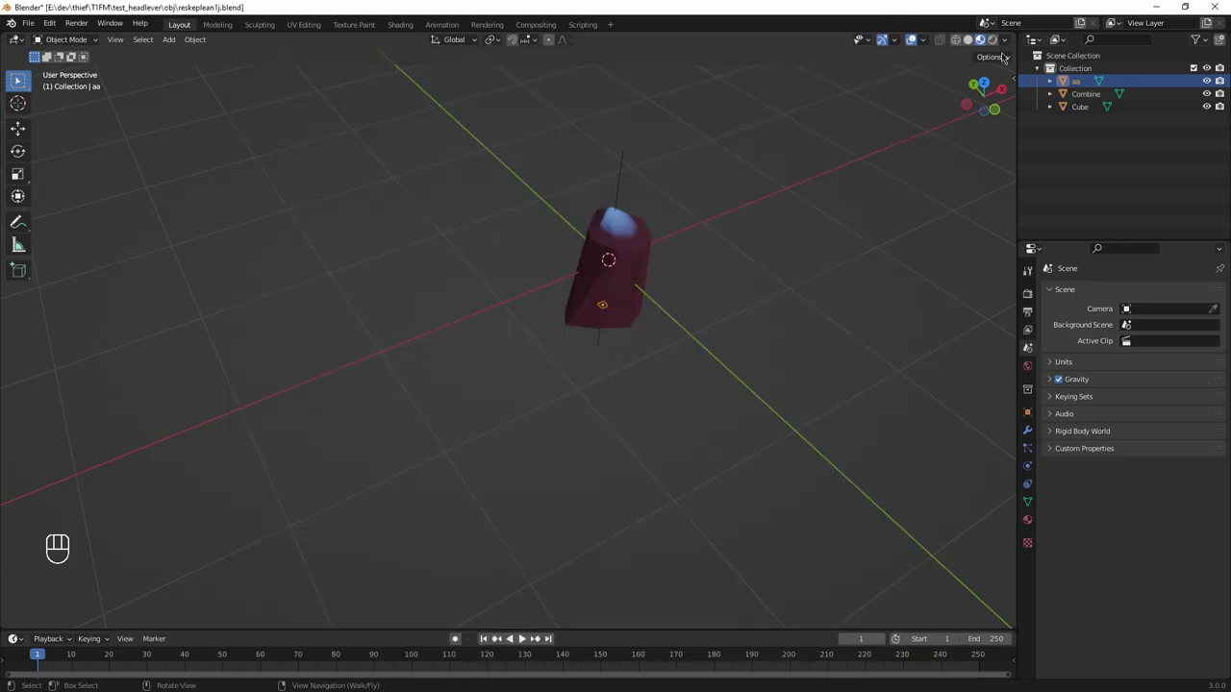
pyautogui.click(1084, 94)
pyautogui.click(1081, 107)
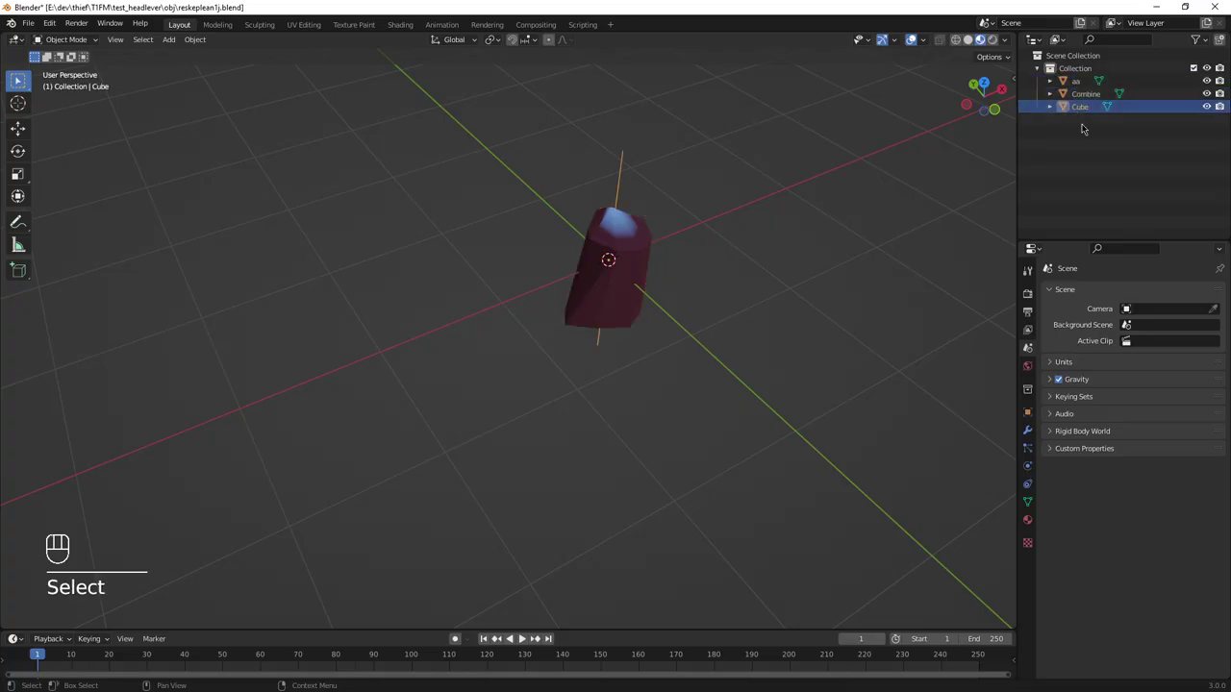
pyautogui.press('F2')
pyautogui.write('@X')
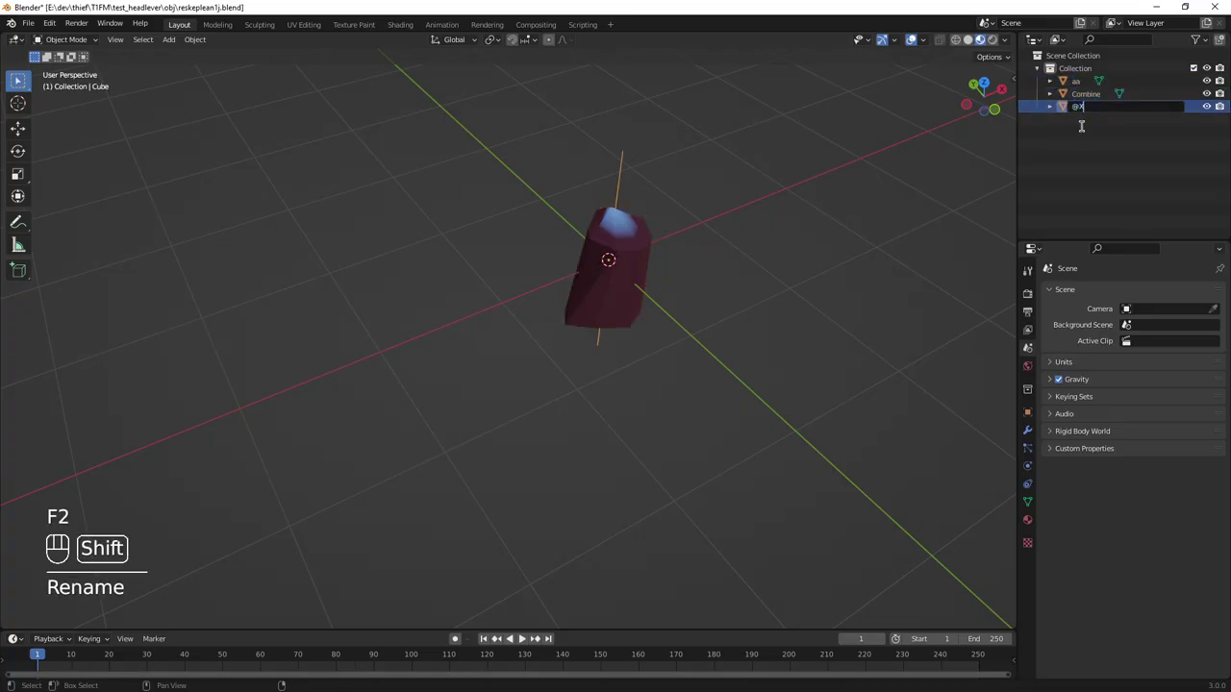
pyautogui.write('00')
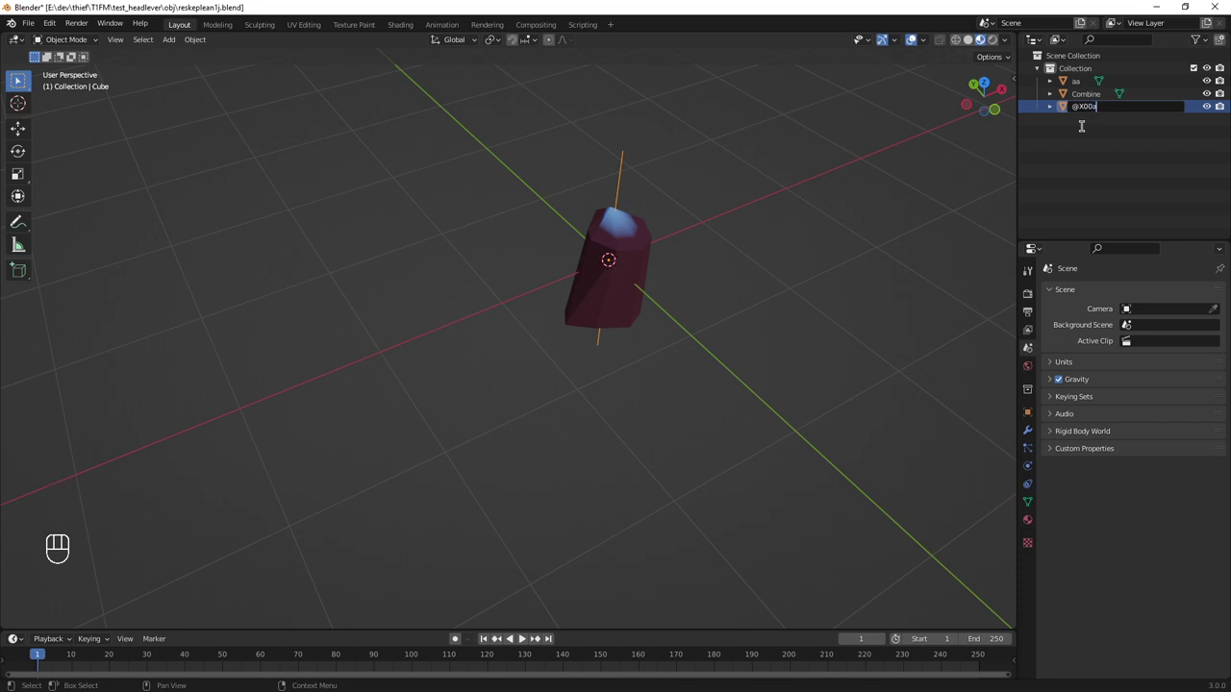
pyautogui.write('aa0000')
pyautogui.press('Return')
pyautogui.hotkey('alt', 'Tab')
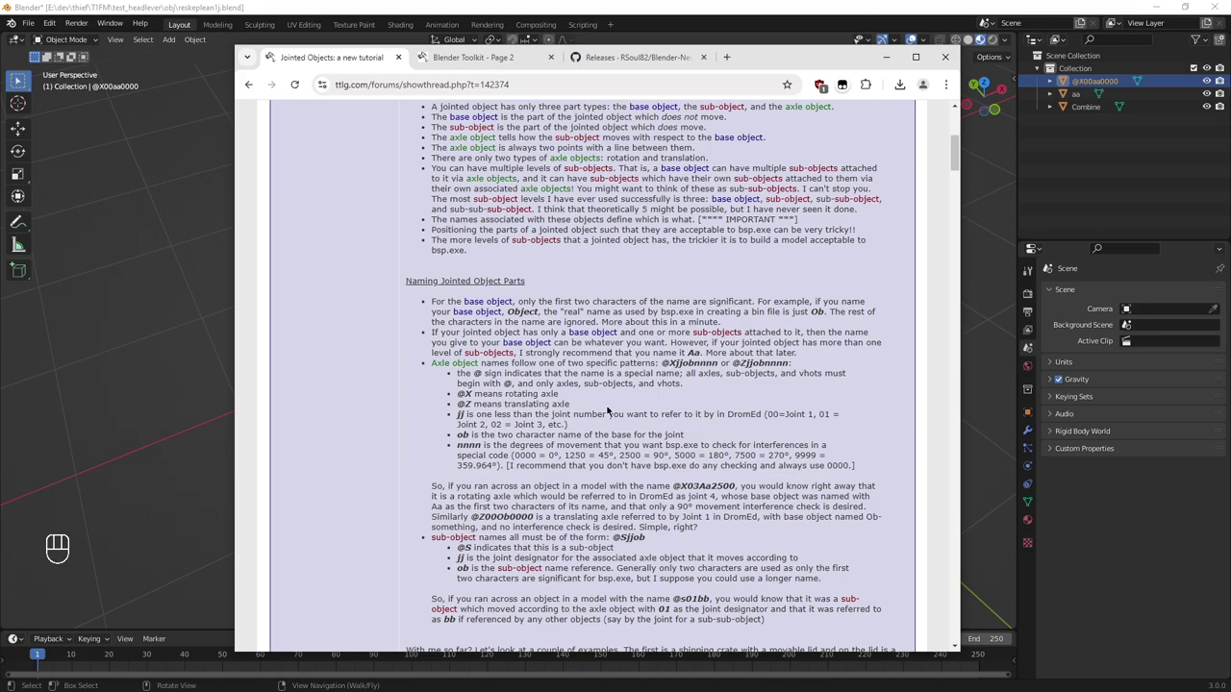
pyautogui.scroll(-3, 610, 413)
pyautogui.moveTo(612, 411); pyautogui.dragTo(626, 410)
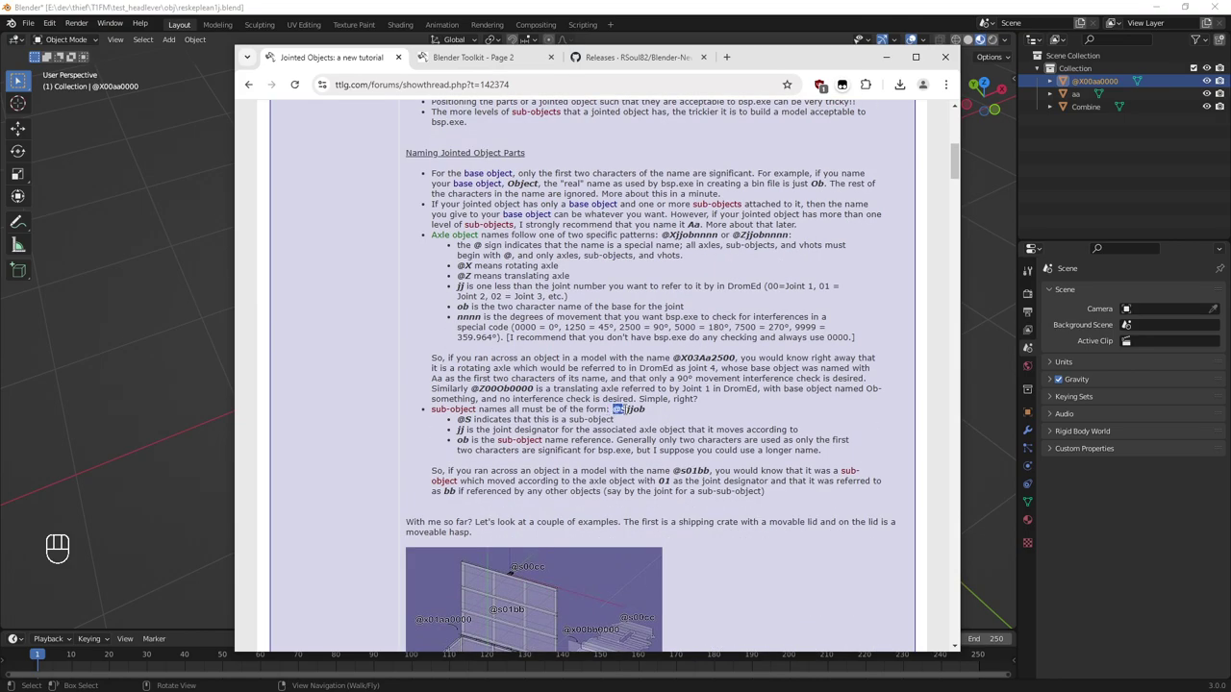
pyautogui.click(626, 411)
pyautogui.click(1070, 116)
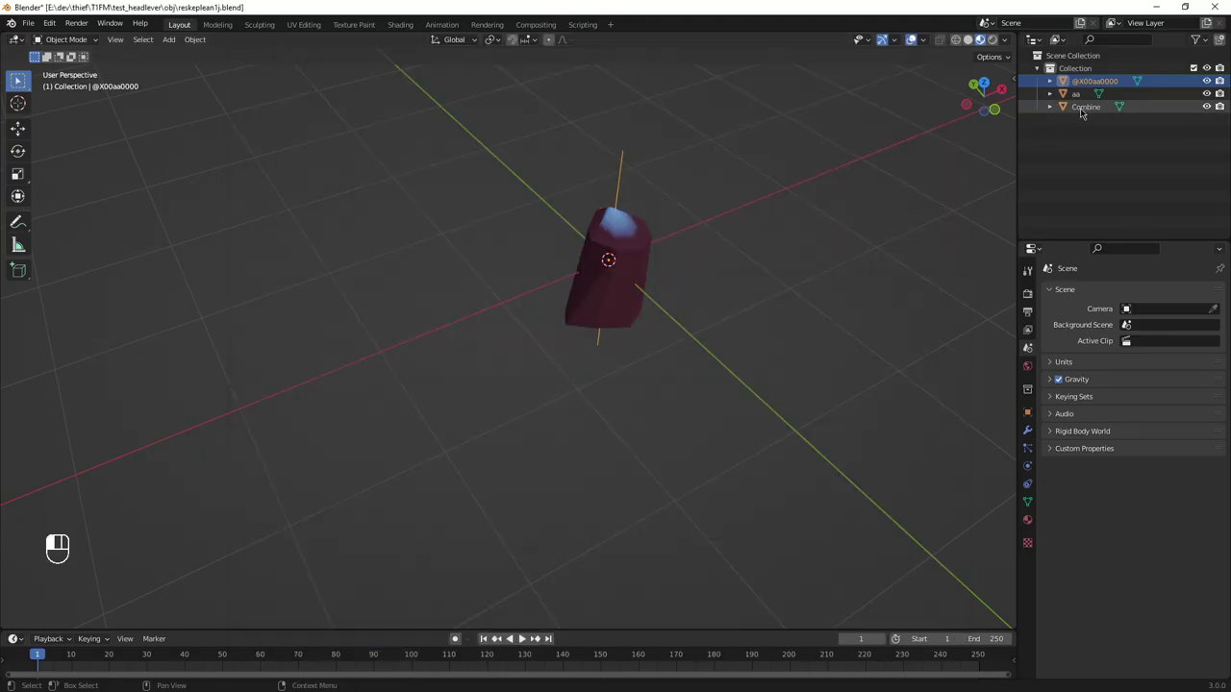
pyautogui.click(1077, 107)
pyautogui.press('F2')
pyautogui.write('@S')
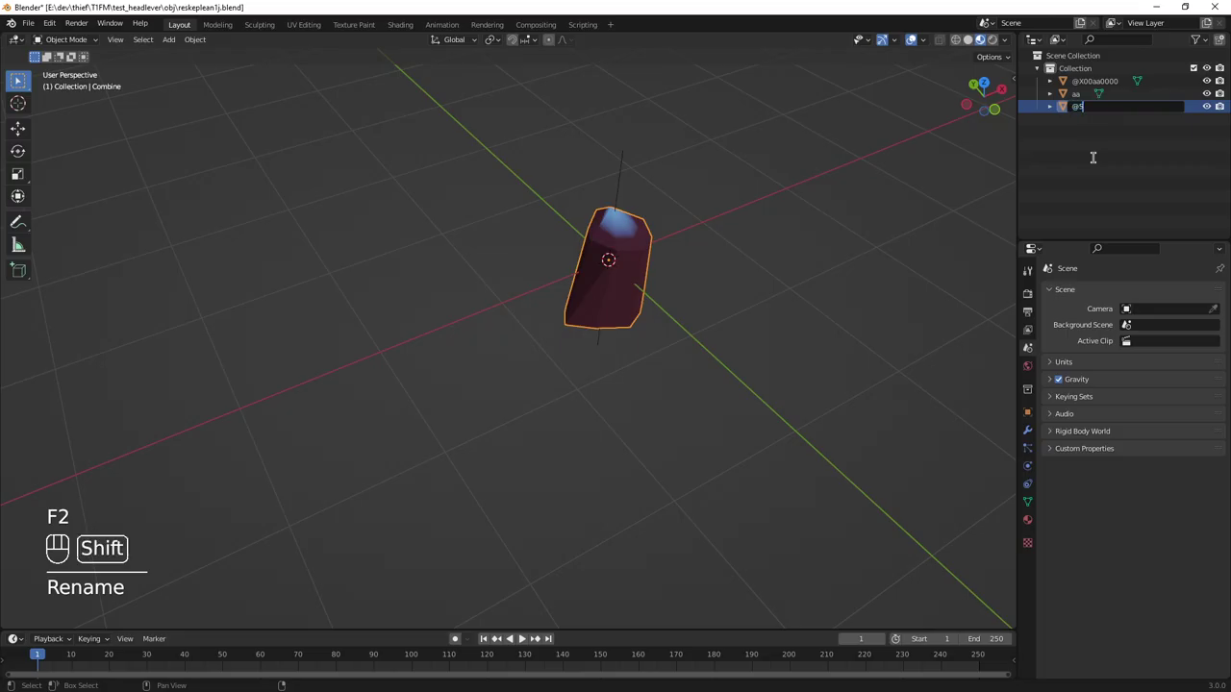
pyautogui.write('00')
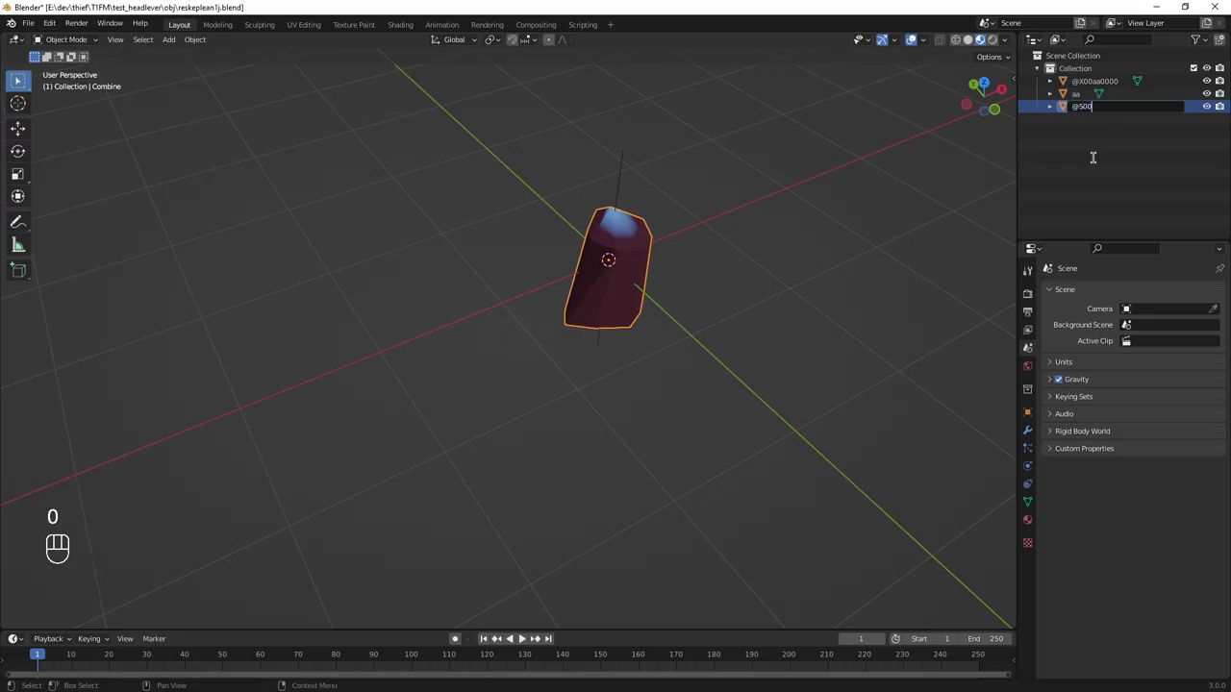
pyautogui.write('bb')
pyautogui.press('Return')
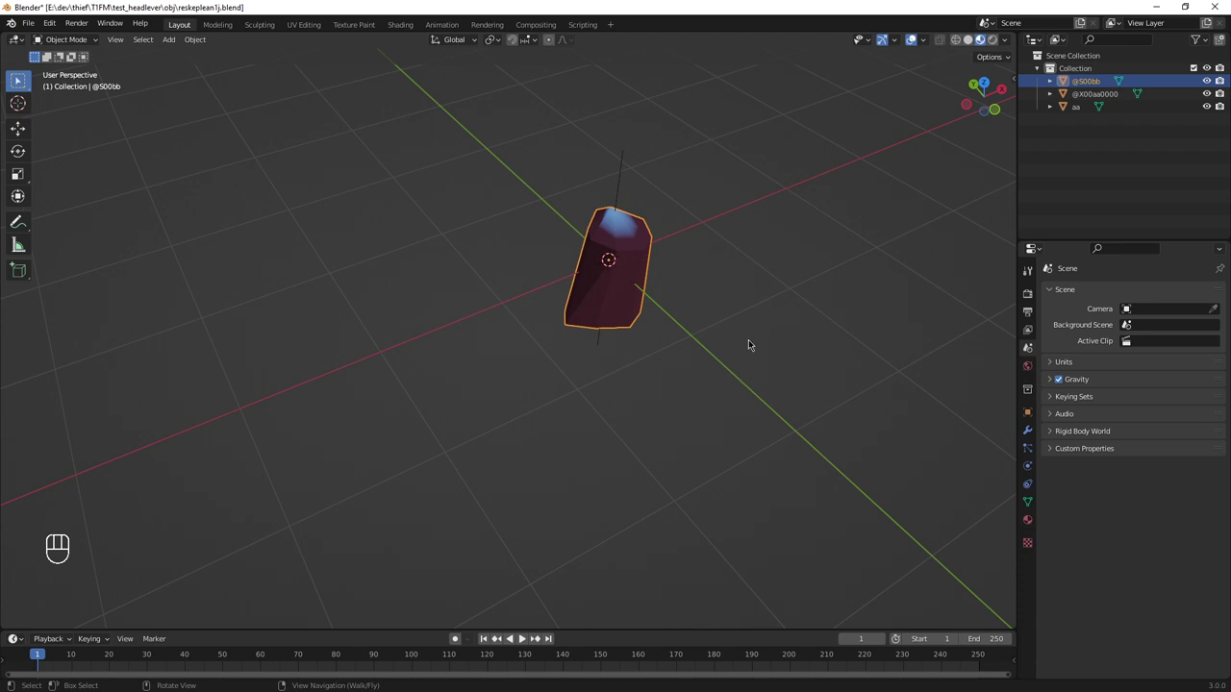
# Step: Save the reskeplean1j.blend file and deselect the sub-object
pyautogui.moveTo(748, 340); pyautogui.dragTo(656, 320, button='middle')
pyautogui.hotkey('ctrl', 's')
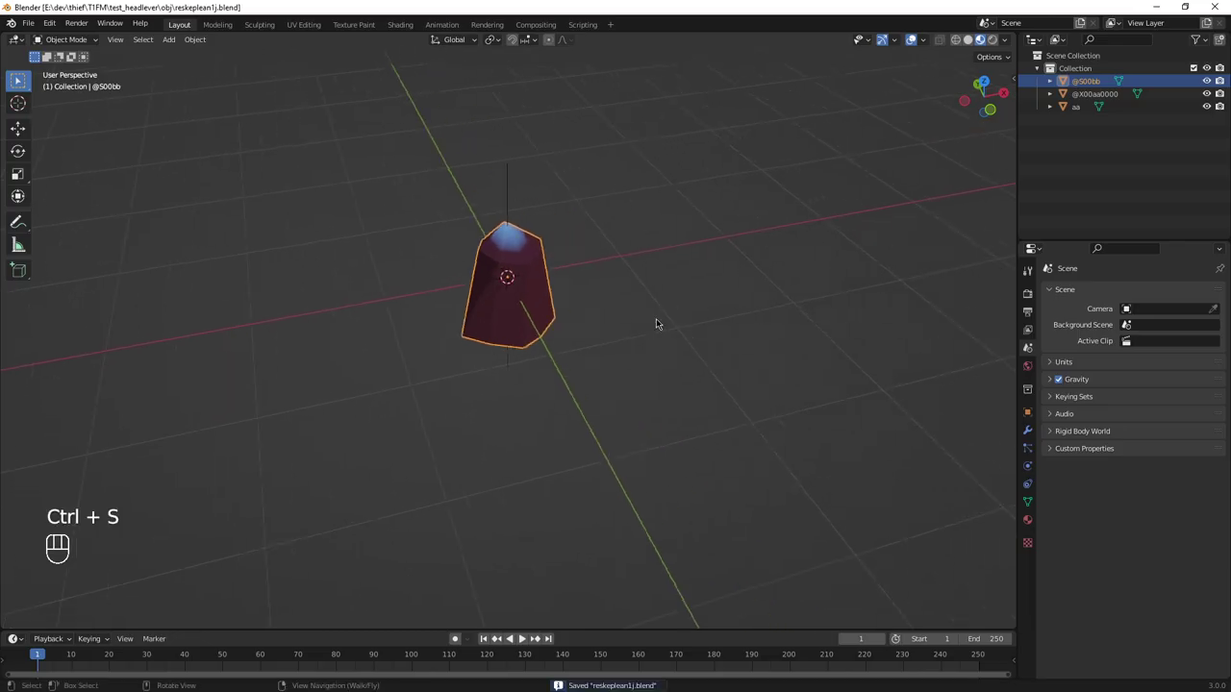
pyautogui.click(656, 323)
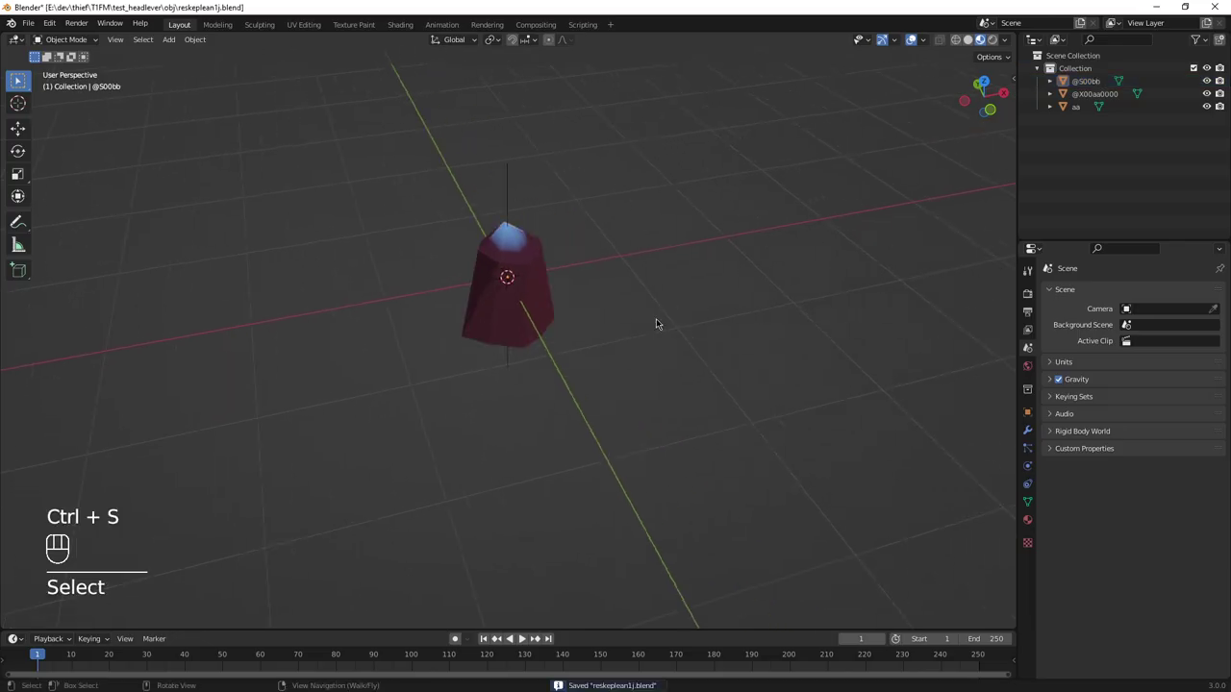
# Step: Open the NewDark Toolkit Bin file export for reskeplean1j.bin and place its window so all export options are in view
pyautogui.click(28, 23)
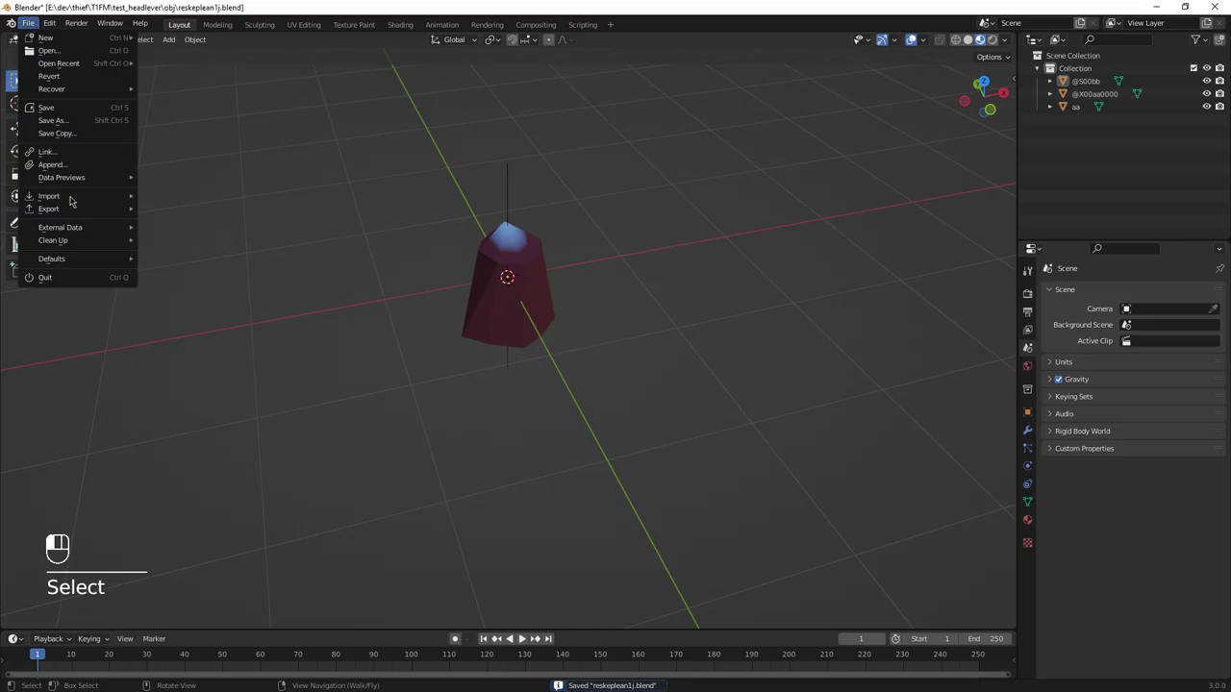
pyautogui.moveTo(75, 209)
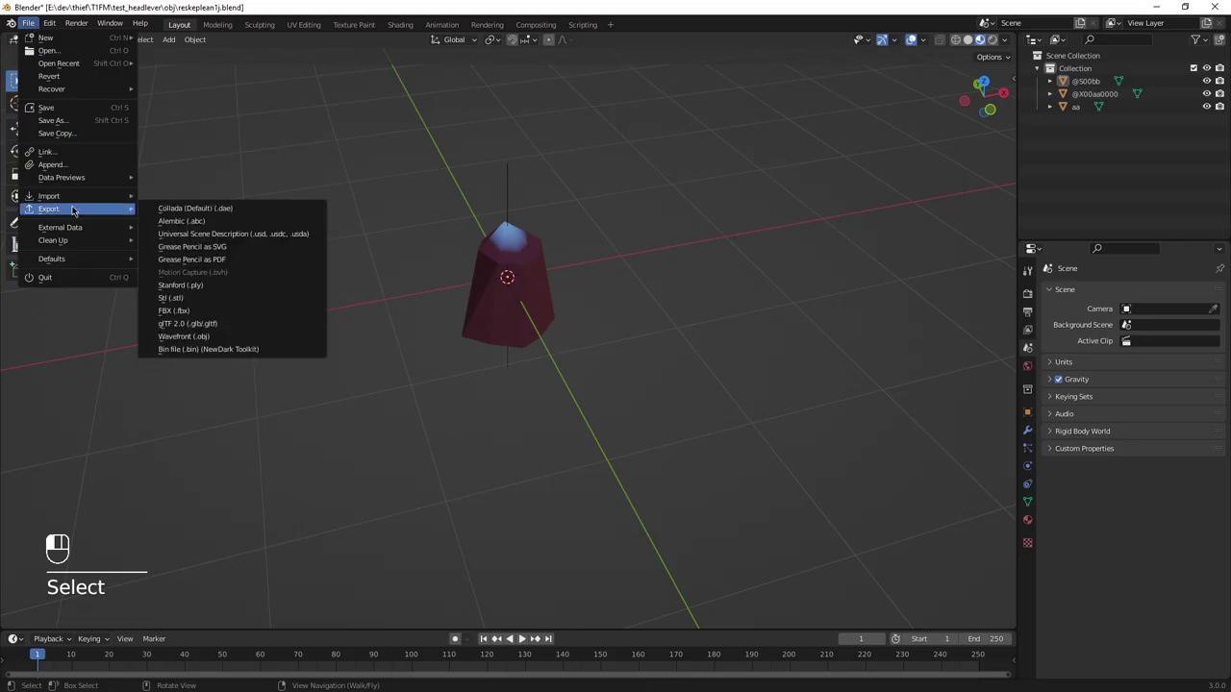
pyautogui.click(243, 353)
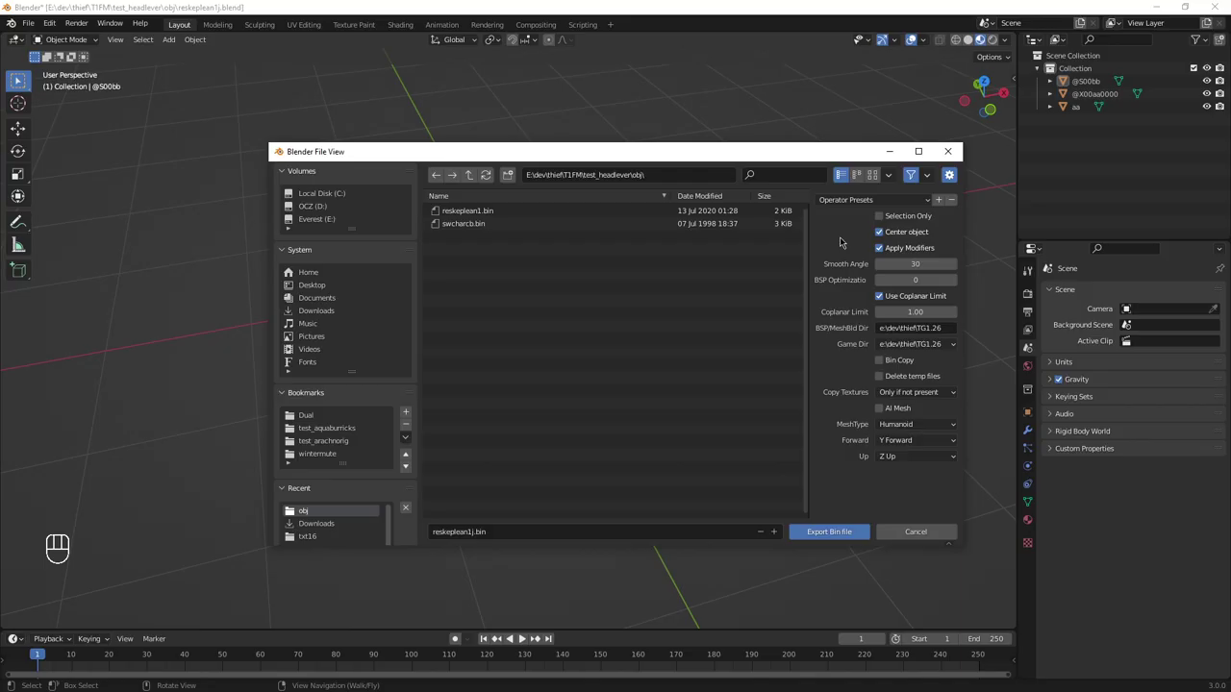
pyautogui.moveTo(847, 159); pyautogui.dragTo(782, 358)
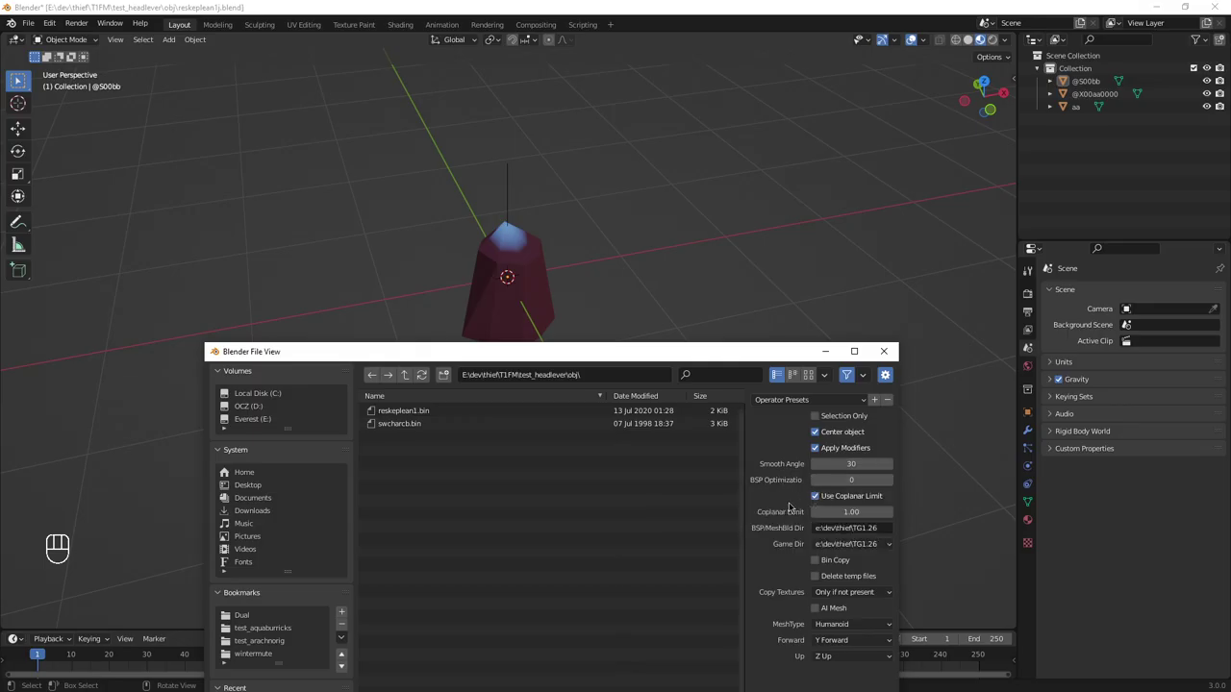
pyautogui.moveTo(777, 351); pyautogui.dragTo(846, 233)
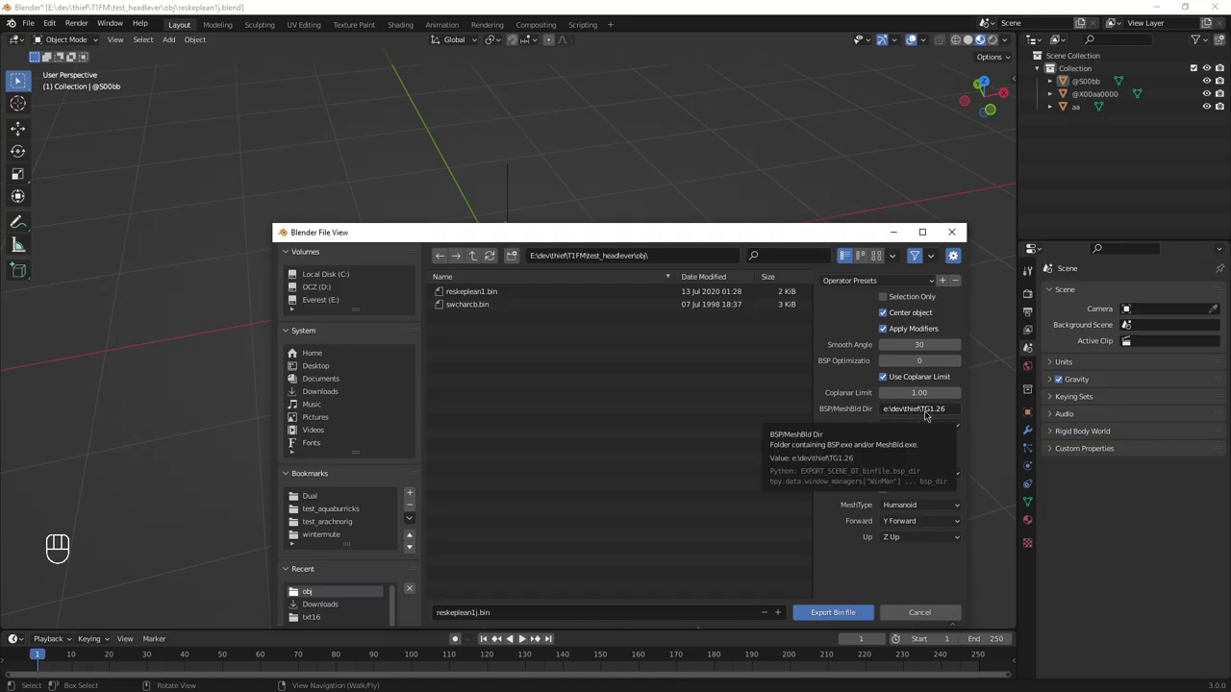
# Step: Check the export's BSP/MeshBld directory path and look up BSP.EXE in the TG1.26 folder in Total Commander
pyautogui.click(929, 410)
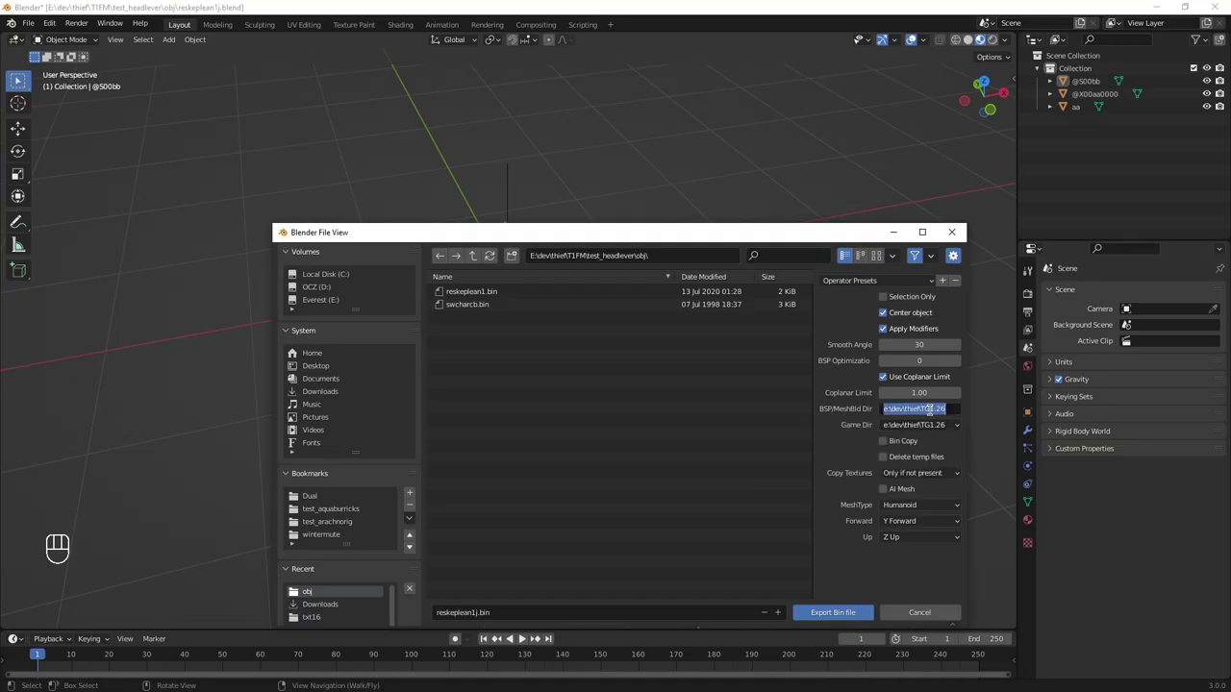
pyautogui.click(931, 410)
pyautogui.click(845, 416)
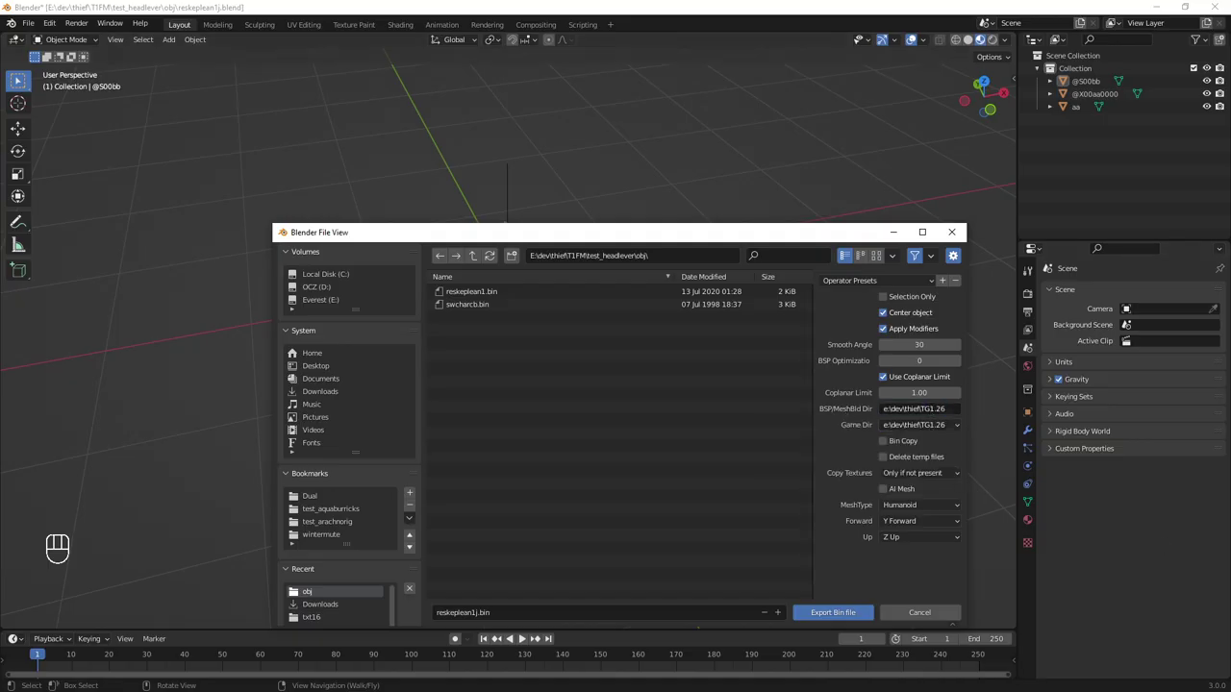
pyautogui.hotkey('alt', 'Tab')
pyautogui.click(700, 407)
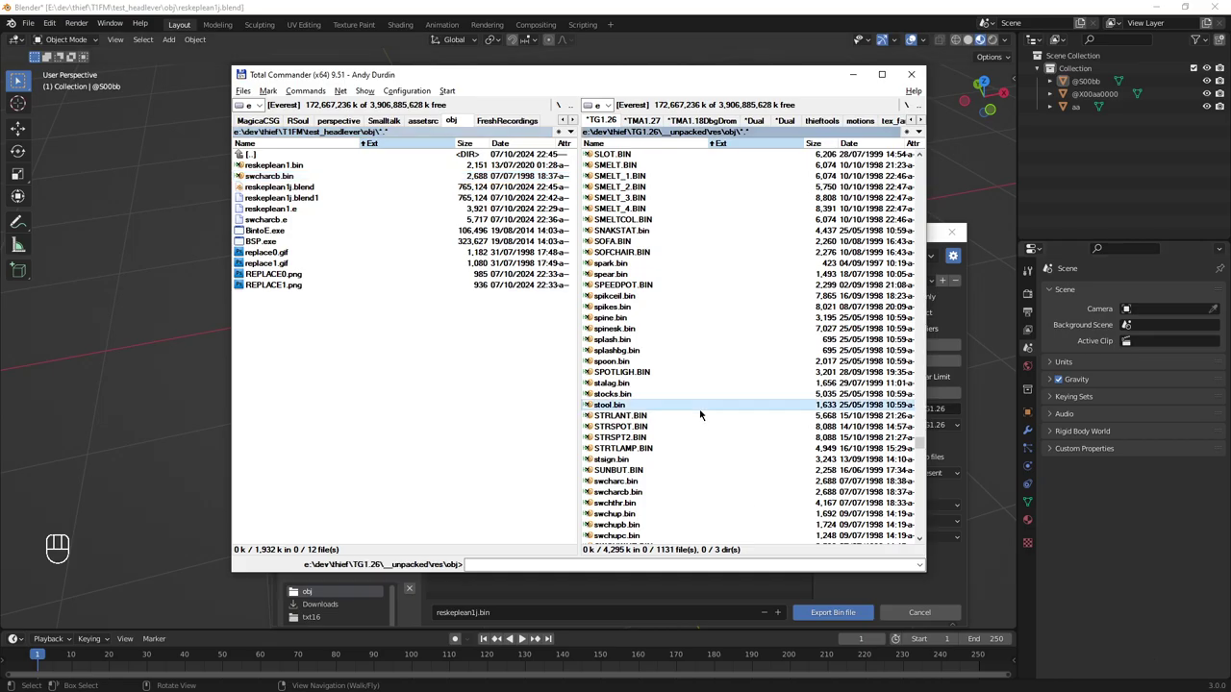
pyautogui.press('Home')
pyautogui.press('BackSpace')
pyautogui.press('BackSpace')
pyautogui.press('BackSpace')
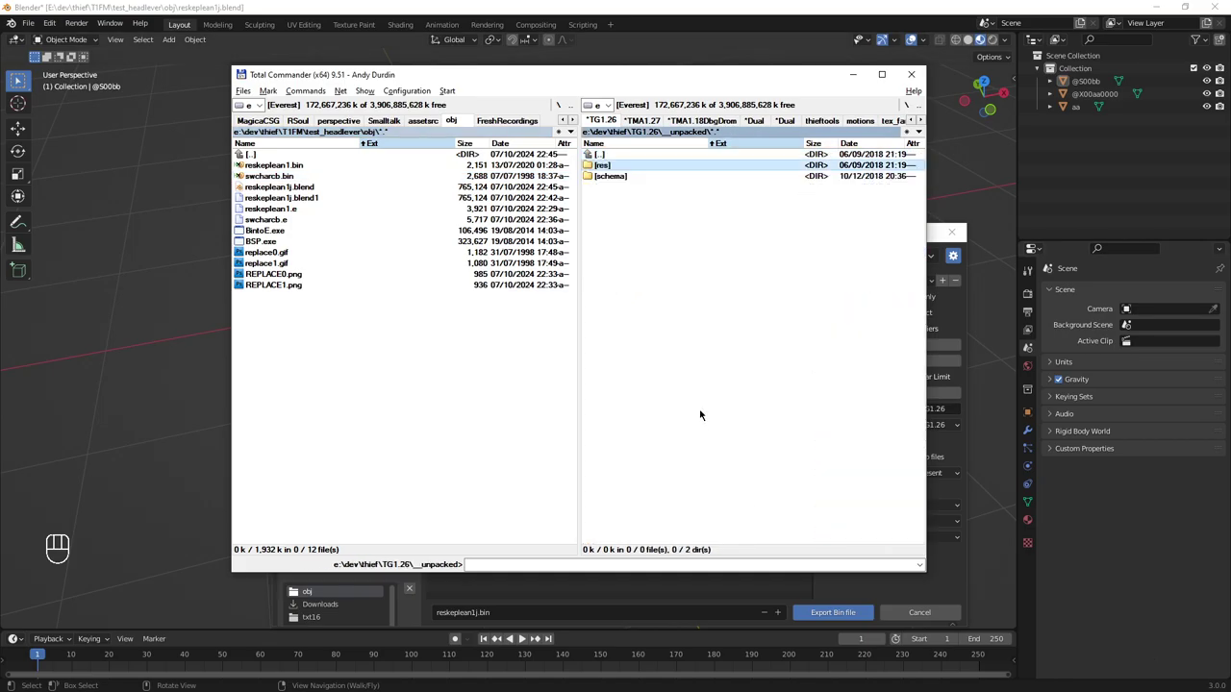
pyautogui.write('bsp')
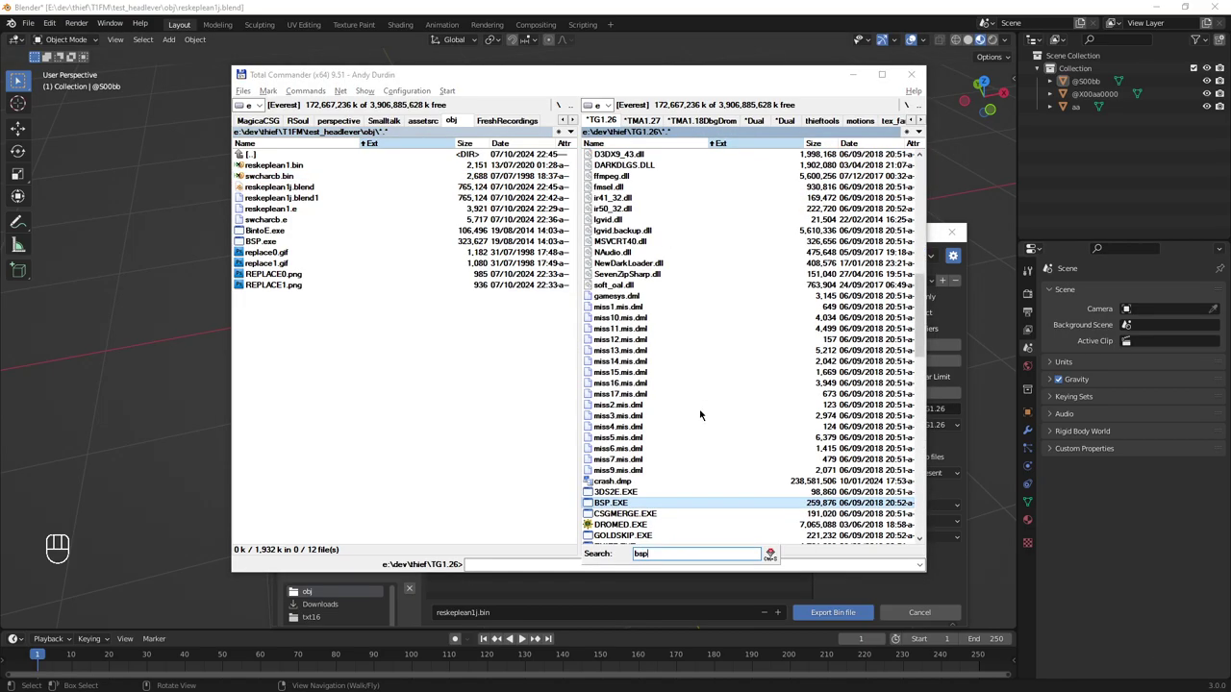
# Step: Recheck the BSP/MeshBld directory in the Blender export window and return to the start of Total Commander's TG1.26 listing
pyautogui.hotkey('alt', 'Tab')
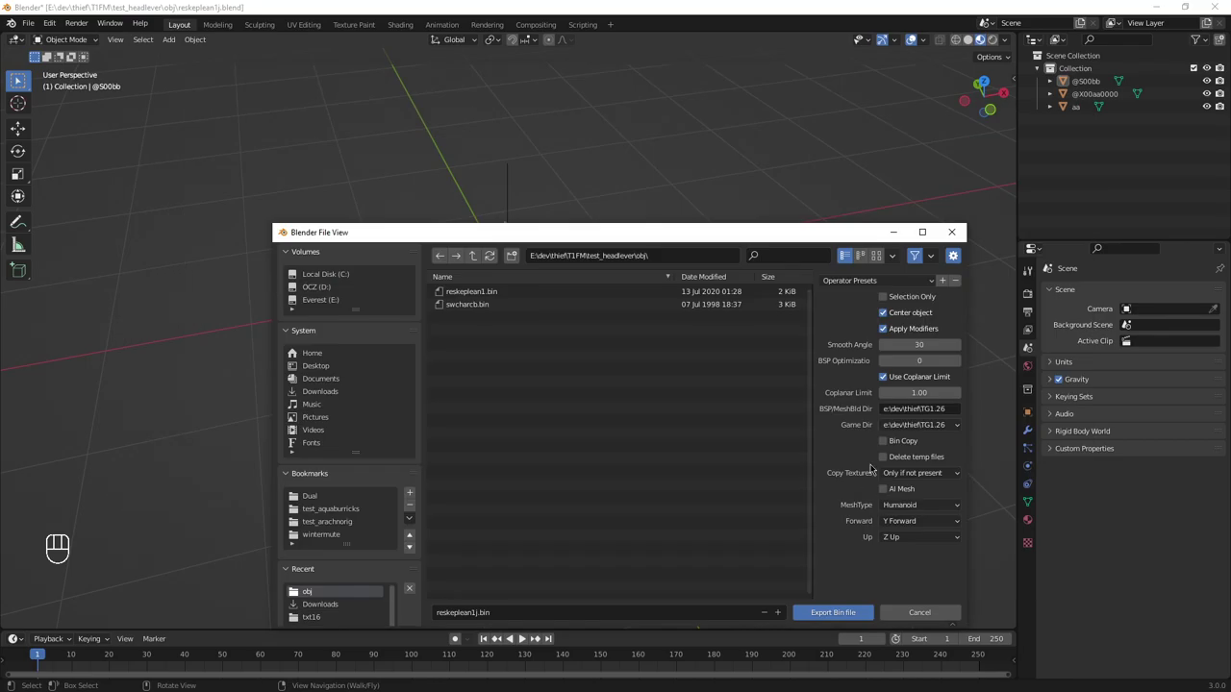
pyautogui.click(950, 411)
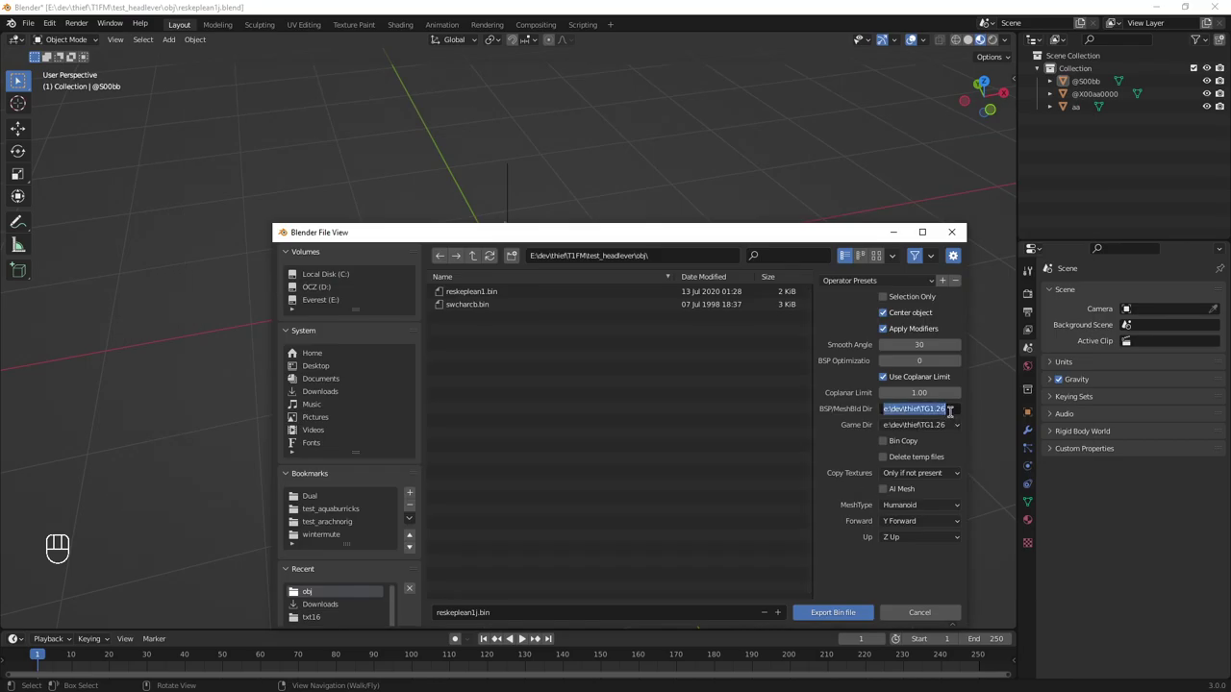
pyautogui.click(950, 410)
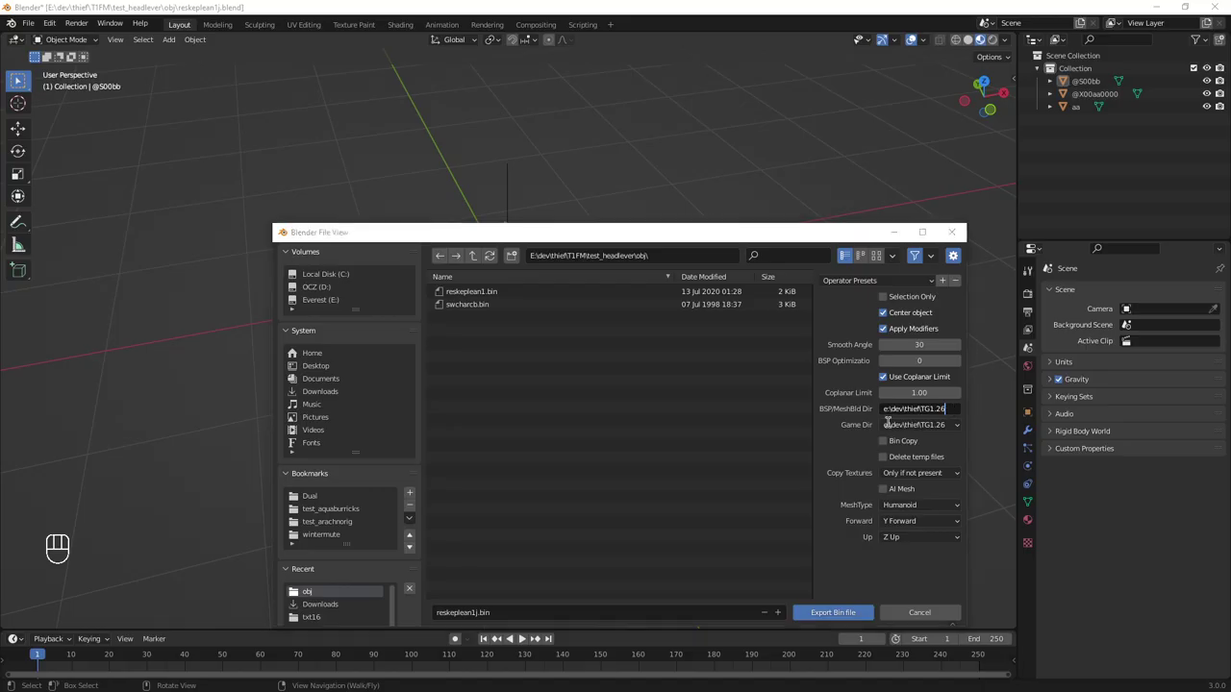
pyautogui.hotkey('alt', 'Tab')
pyautogui.press('Tab')
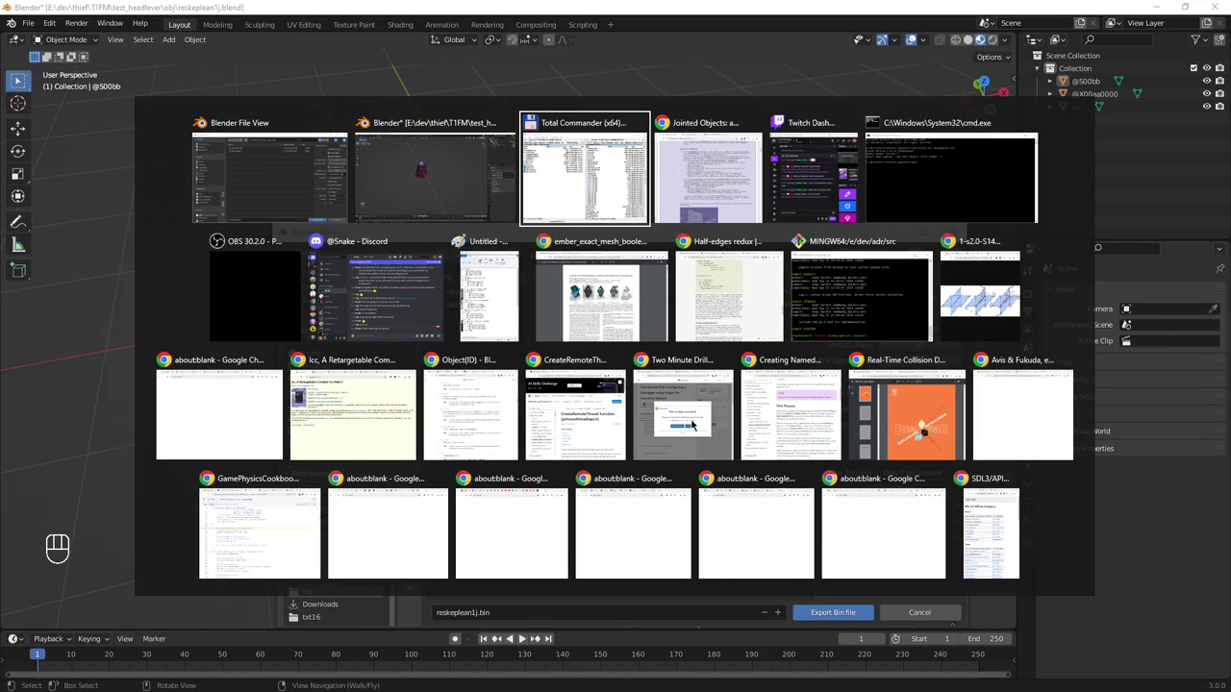
pyautogui.click(690, 417)
pyautogui.press('Home')
pyautogui.press('Down')
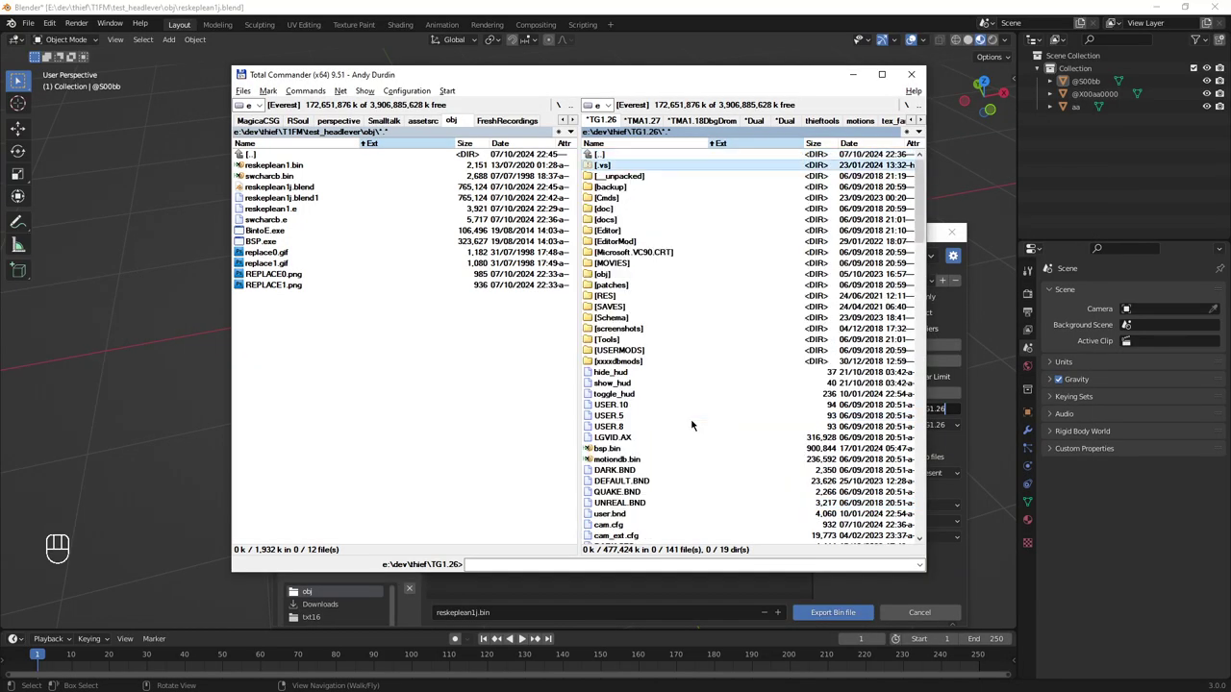
# Step: Browse from the TG1.26 folder into Tools\3ds to bin\3ds\Workshop to find the other copy of BSP.exe
pyautogui.press('Tab')
pyautogui.press('Down')
pyautogui.press('Down')
pyautogui.press('Down')
pyautogui.press('Down')
pyautogui.press('Down')
pyautogui.press('Tab')
pyautogui.press('Down')
pyautogui.press('Down')
pyautogui.press('Down')
pyautogui.press('Down')
pyautogui.press('Down')
pyautogui.press('Down')
pyautogui.press('Down')
pyautogui.press('Down')
pyautogui.press('Down')
pyautogui.press('Down')
pyautogui.press('Down')
pyautogui.press('Down')
pyautogui.press('Down')
pyautogui.press('Down')
pyautogui.press('Down')
pyautogui.press('Down')
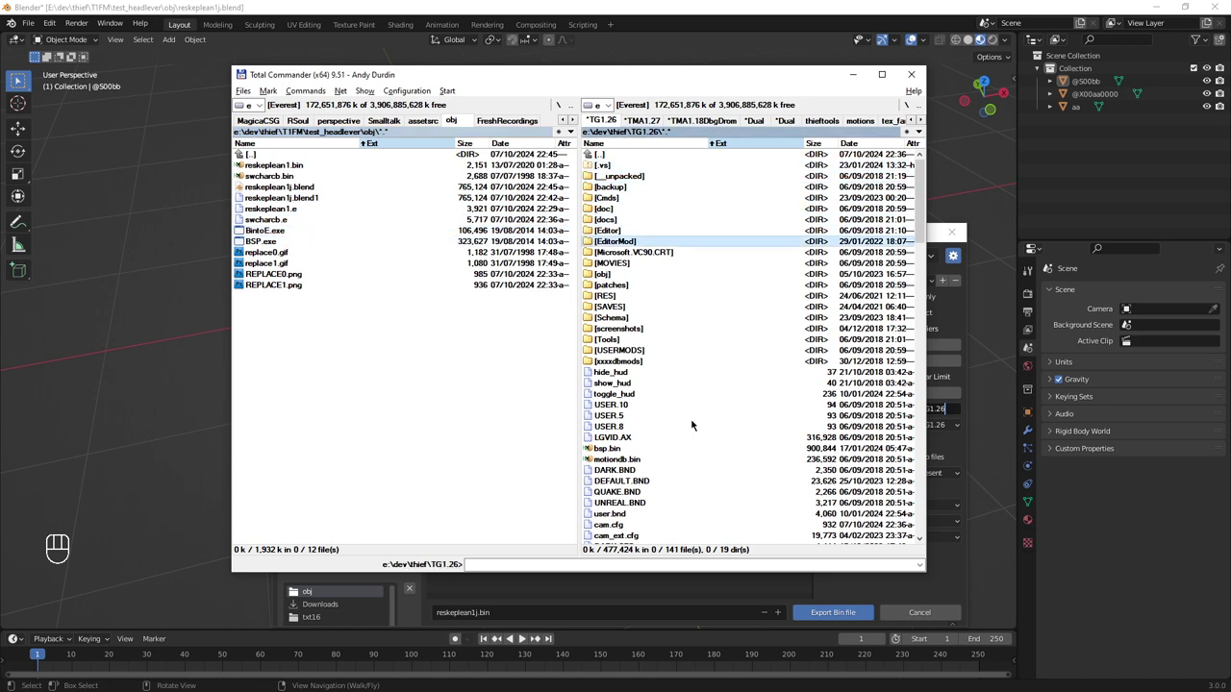
pyautogui.press('Return')
pyautogui.press('Down')
pyautogui.press('Return')
pyautogui.press('Down')
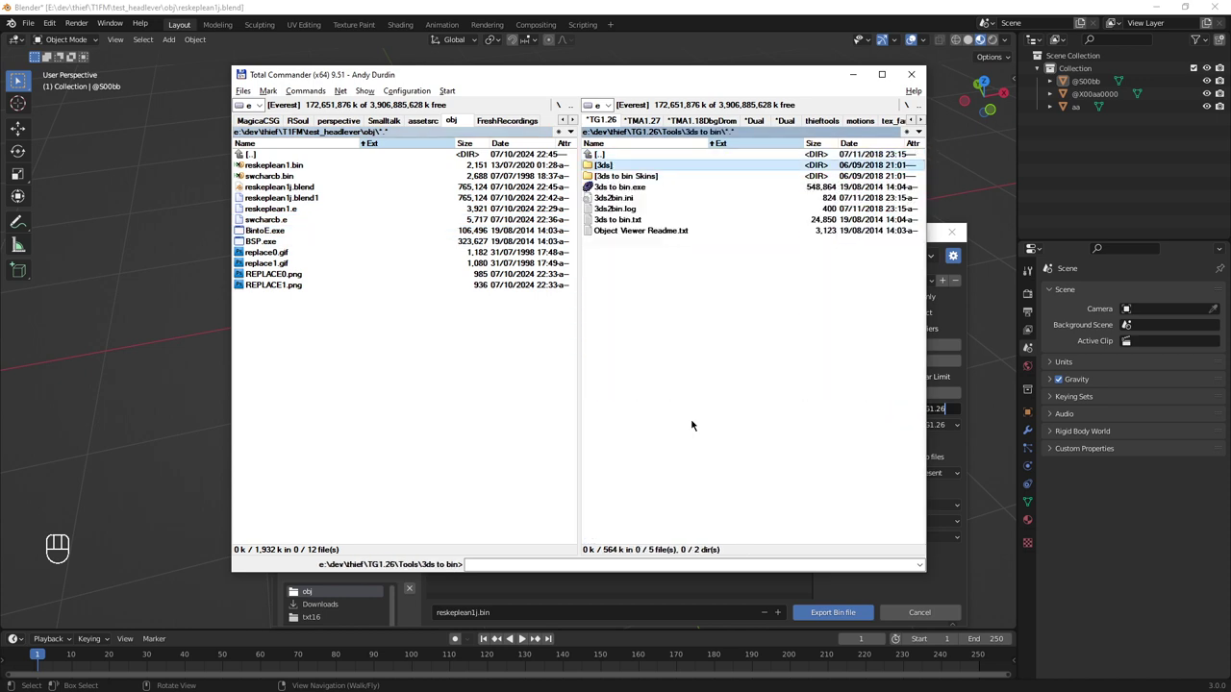
pyautogui.press('Return')
pyautogui.press('Down')
pyautogui.press('Return')
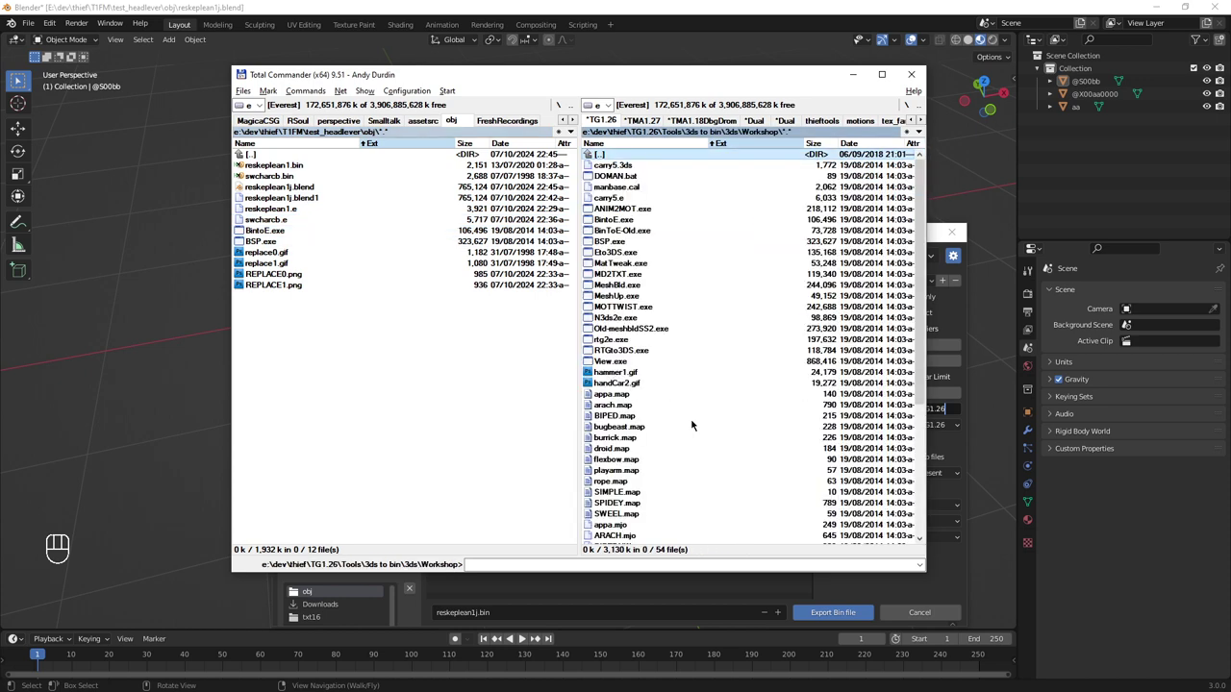
# Step: Examine the Workshop folder's converter programs and retrace its path from the Tools folder through 3ds to bin and 3ds
pyautogui.press('Down')
pyautogui.press('Down')
pyautogui.press('Down')
pyautogui.press('Down')
pyautogui.press('Down')
pyautogui.press('Down')
pyautogui.press('Down')
pyautogui.press('Down')
pyautogui.press('Down')
pyautogui.press('Down')
pyautogui.doubleClick(598, 156)
pyautogui.doubleClick(599, 156)
pyautogui.doubleClick(599, 156)
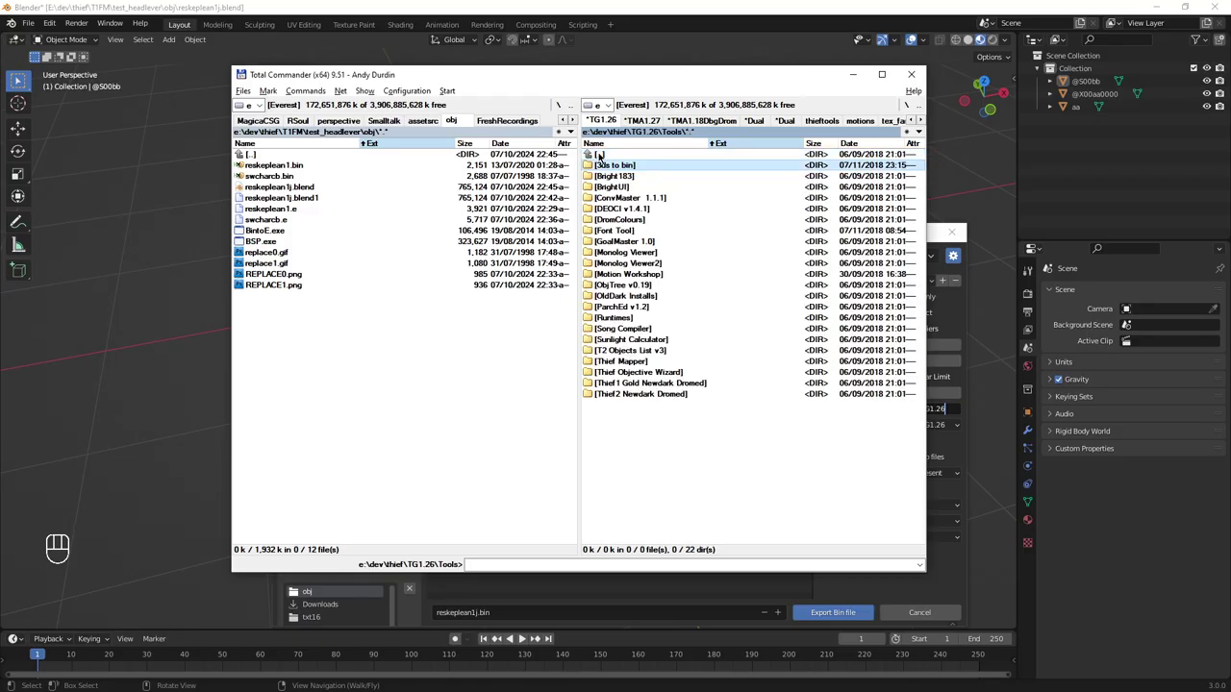
pyautogui.doubleClick(606, 166)
pyautogui.doubleClick(606, 167)
pyautogui.doubleClick(606, 166)
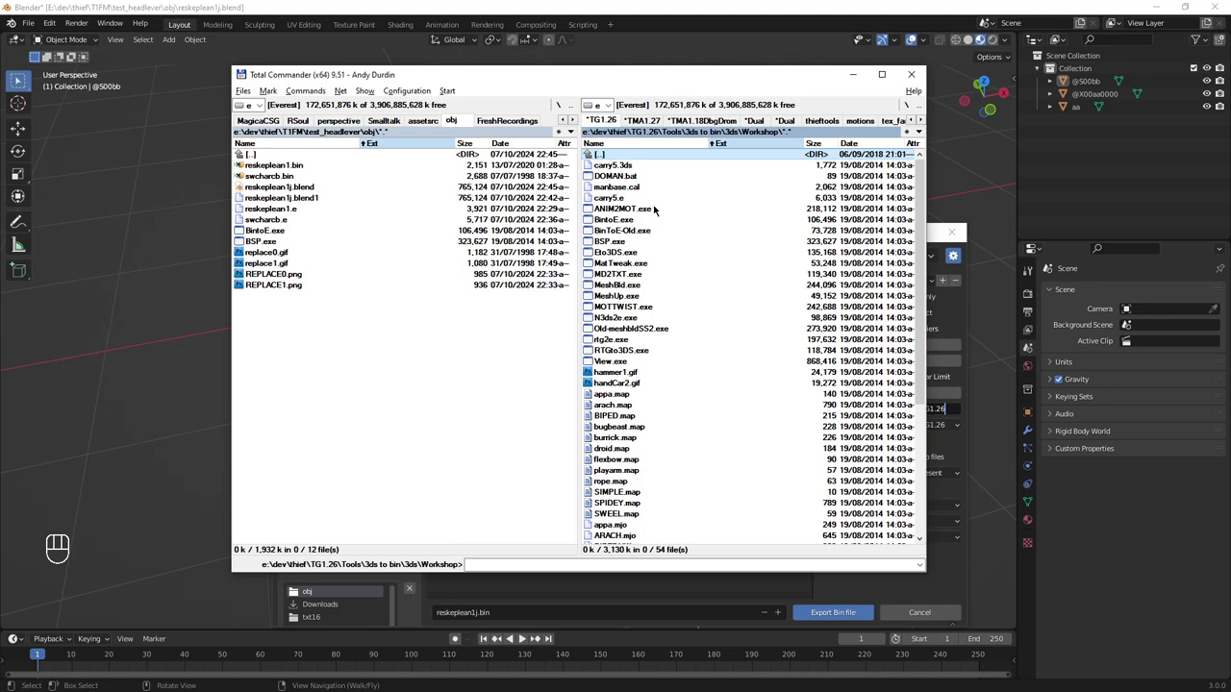
pyautogui.scroll(-5, 654, 209)
pyautogui.scroll(5, 654, 209)
# Step: Go back up to the TG1.26 folder, looking over the Tools folder's contents once more
pyautogui.press('BackSpace')
pyautogui.press('BackSpace')
pyautogui.press('BackSpace')
pyautogui.press('BackSpace')
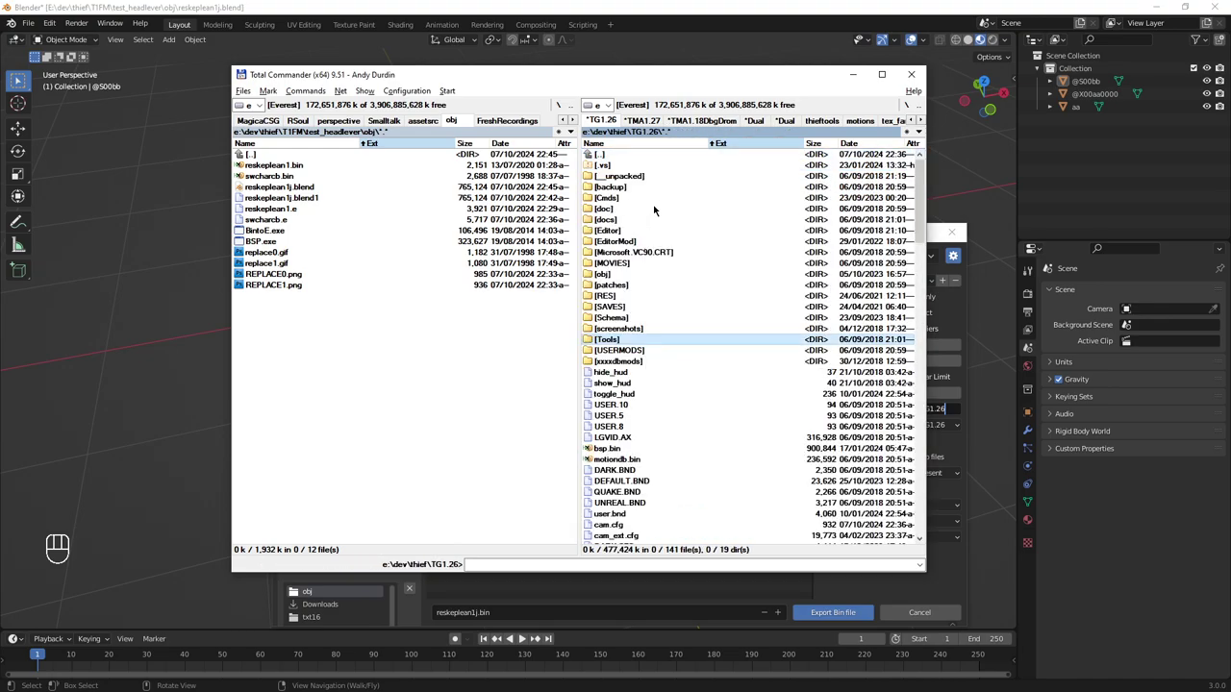
pyautogui.press('Return')
pyautogui.press('End')
pyautogui.press('Home')
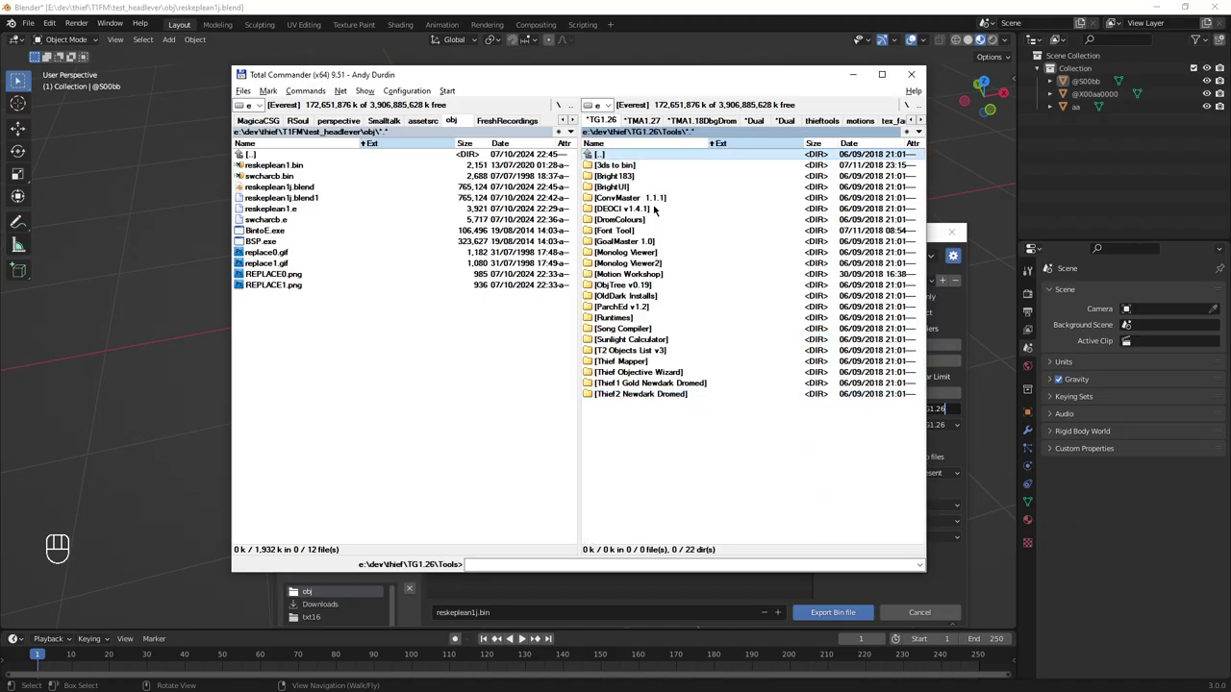
pyautogui.press('BackSpace')
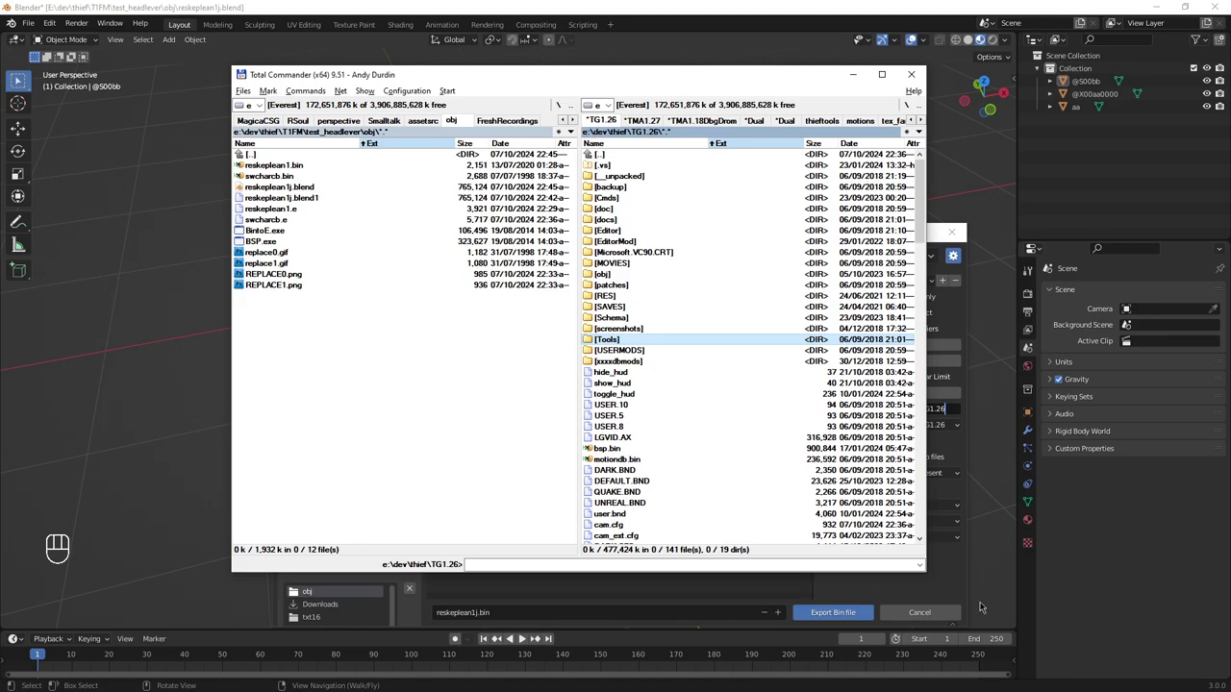
# Step: Compare the export window's BSP/MeshBld directory with the location of BSP.EXE by searching TG1.26 for bsp in Total Commander
pyautogui.click(937, 445)
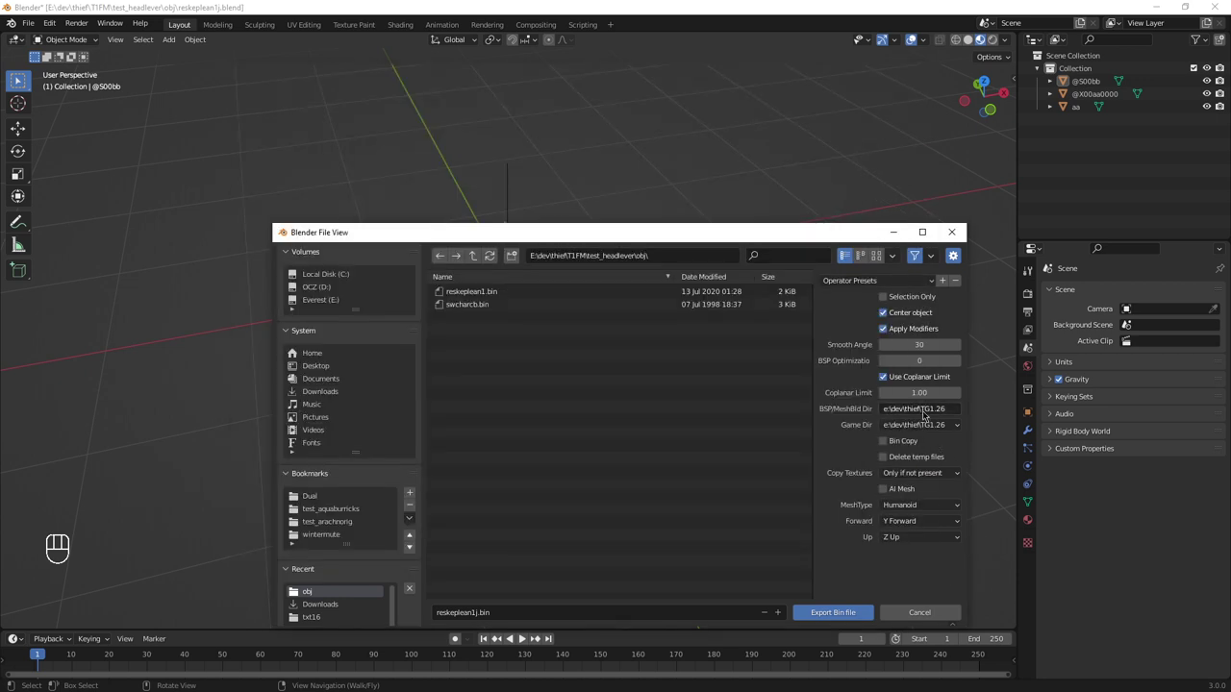
pyautogui.click(887, 411)
pyautogui.hotkey('alt', 'Tab')
pyautogui.press('Escape')
pyautogui.hotkey('alt', 'Tab')
pyautogui.click(639, 481)
pyautogui.write('bsp')
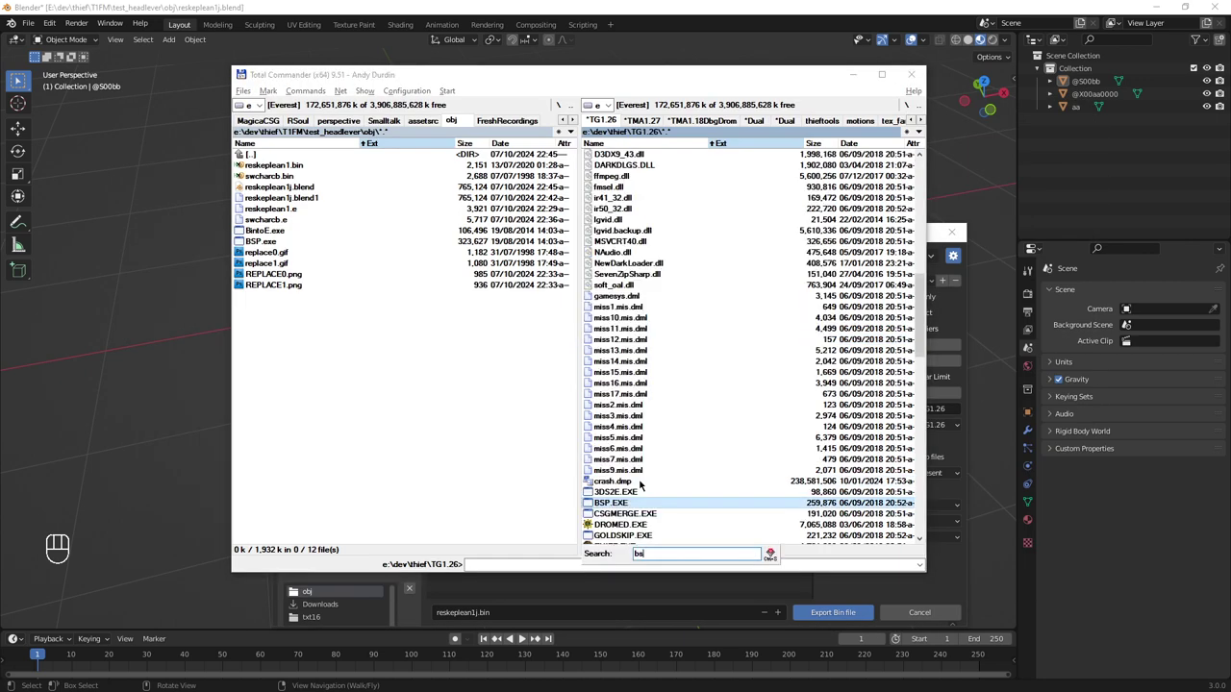
pyautogui.press('Escape')
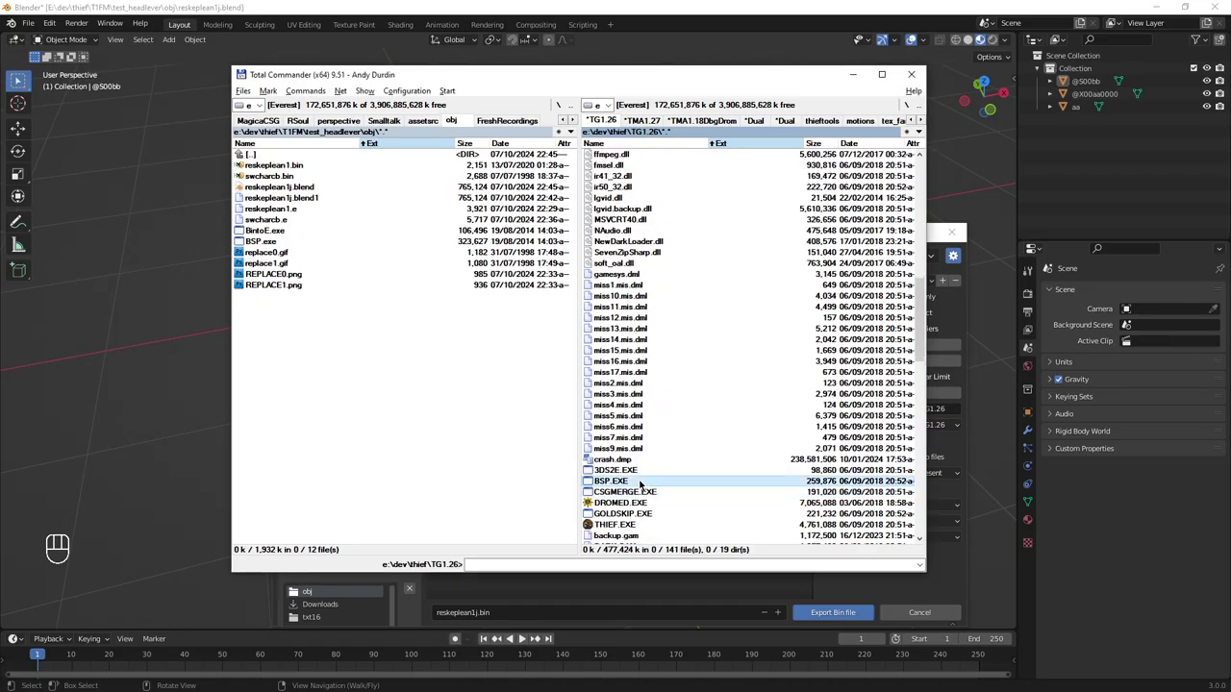
# Step: Look through the remaining TG1.26 files and return to the Blender export window
pyautogui.scroll(-2, 640, 484)
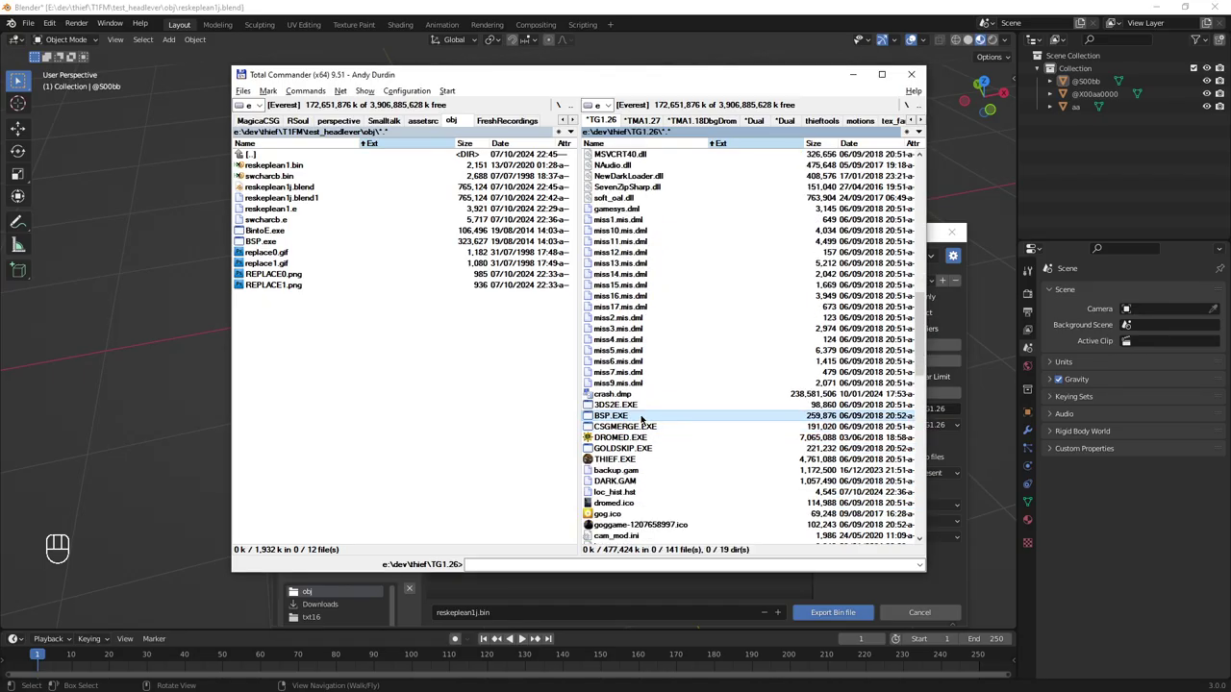
pyautogui.scroll(-9, 640, 420)
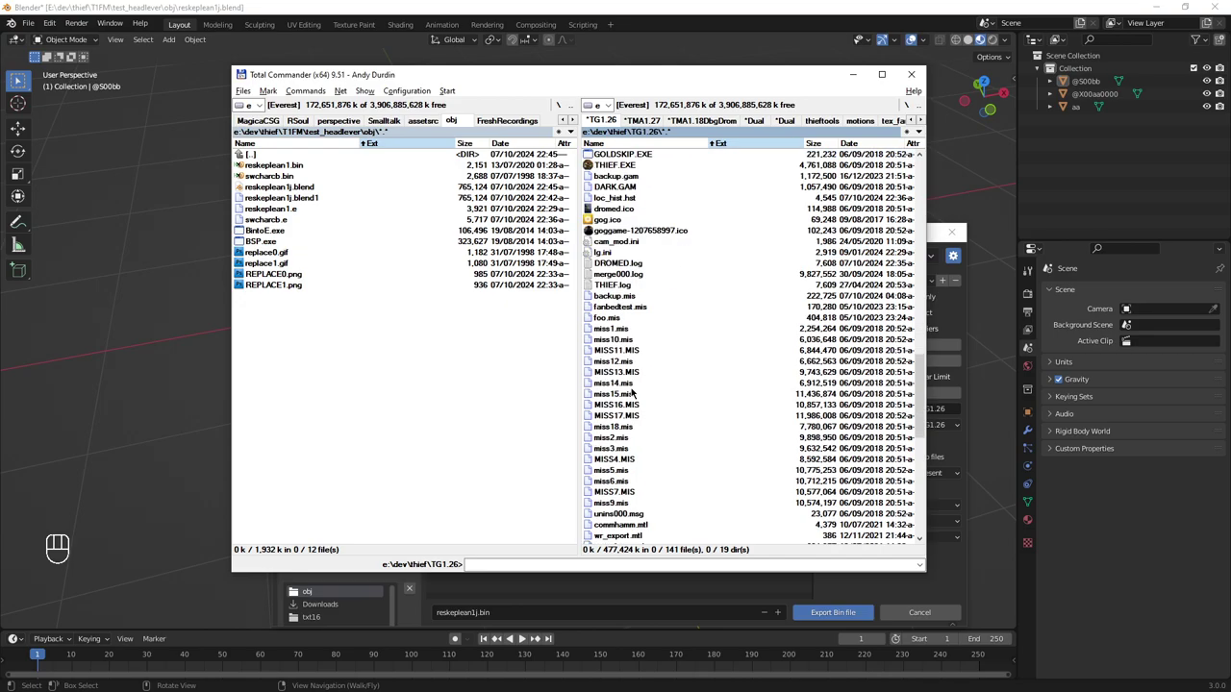
pyautogui.click(962, 581)
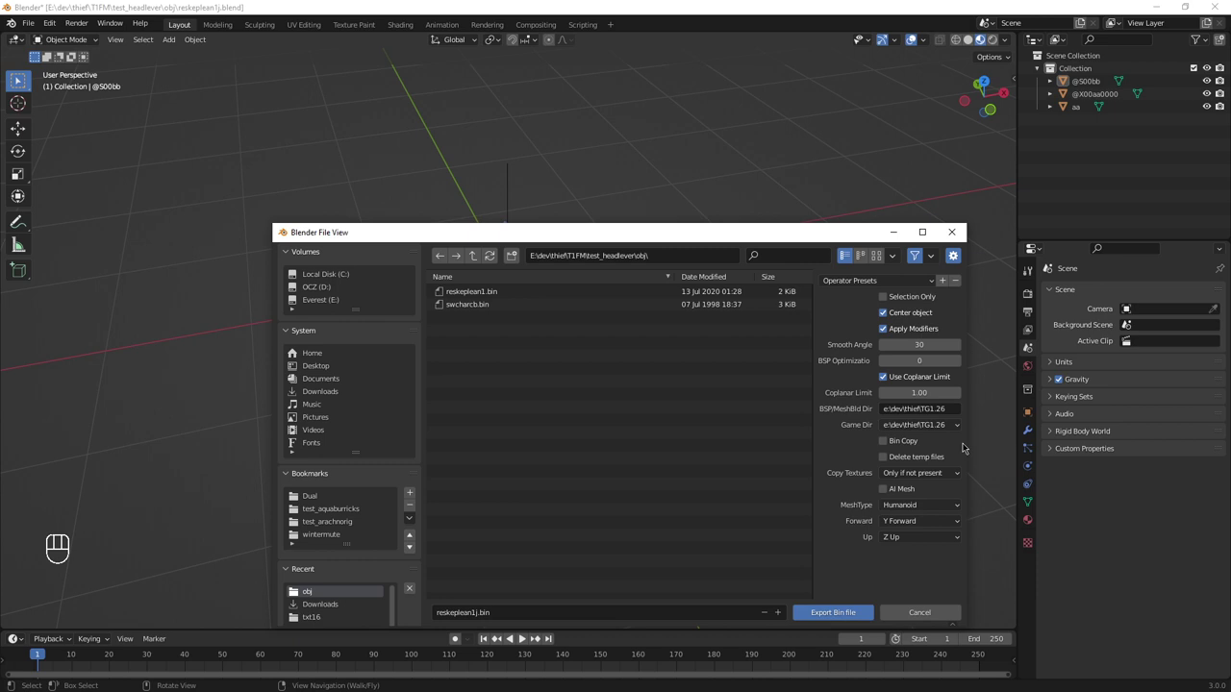
# Step: Try to export reskeplean1j.bin to the obj folder with Copy Textures set to Never
pyautogui.click(937, 473)
pyautogui.click(921, 493)
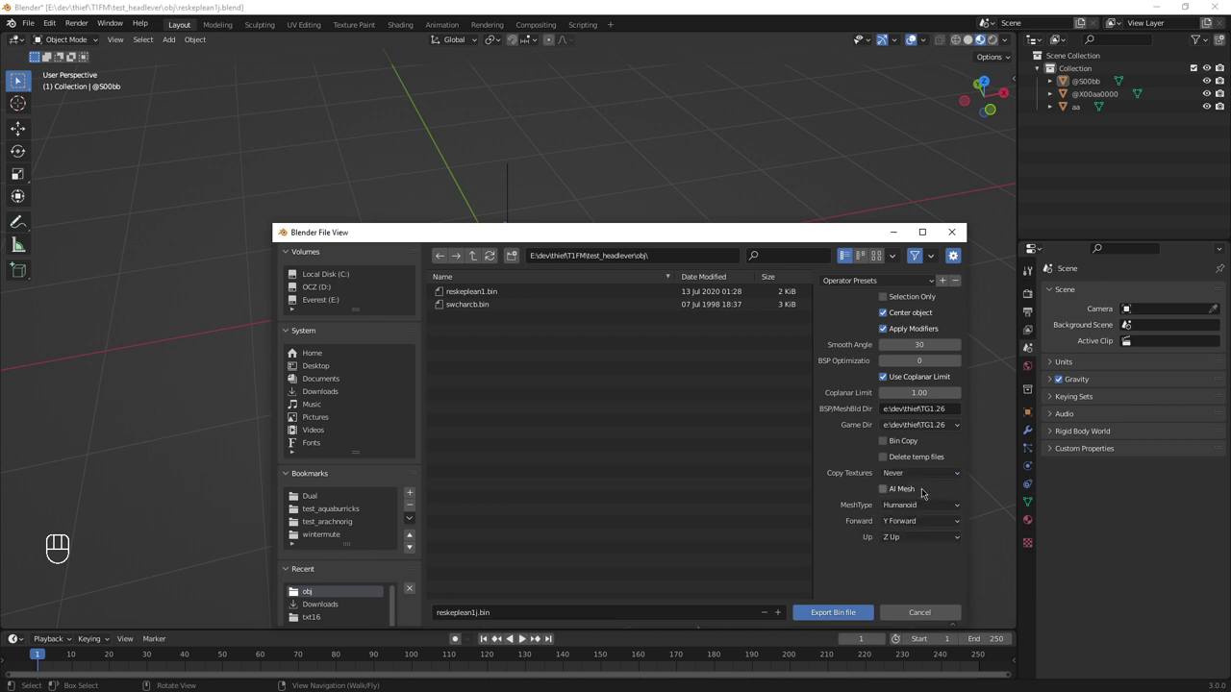
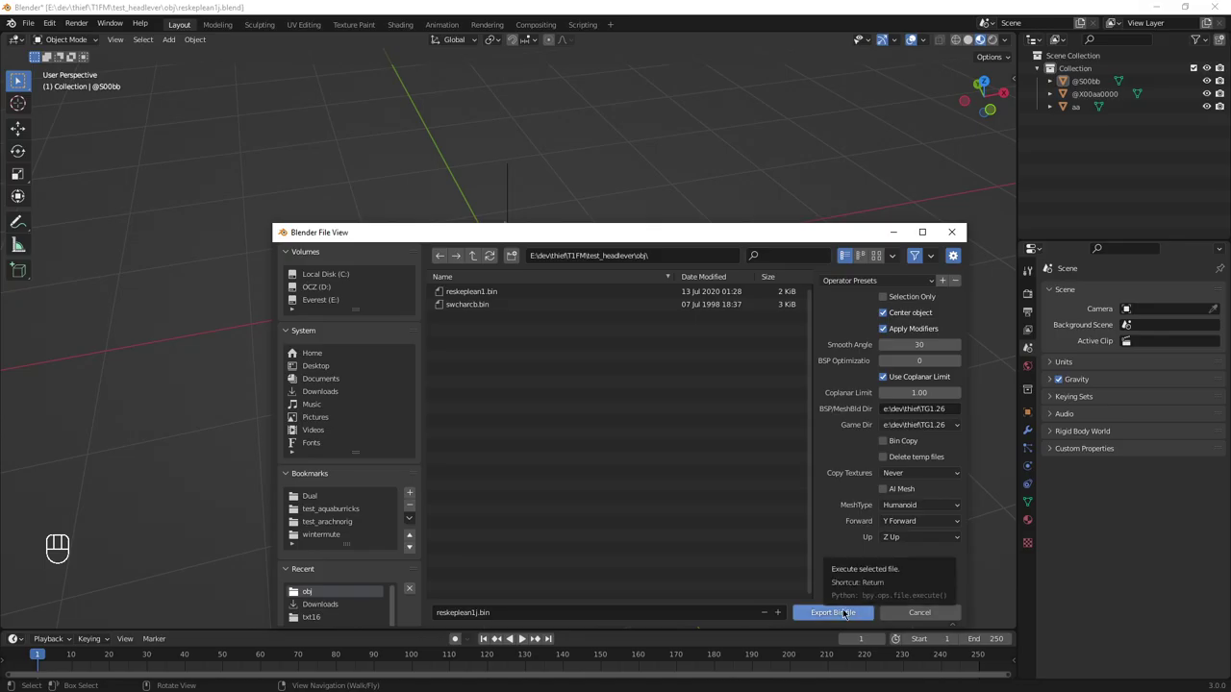
pyautogui.click(833, 612)
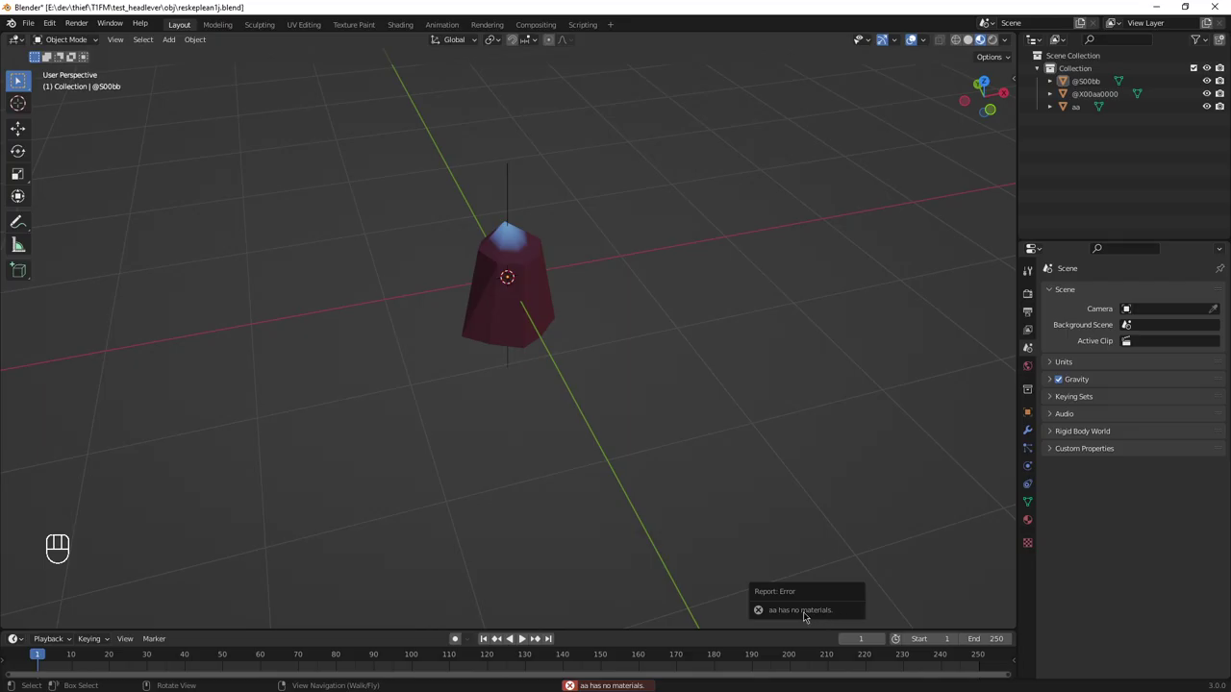
# Step: Assign the existing Material1 to the aa object and save the blend file
pyautogui.click(1068, 114)
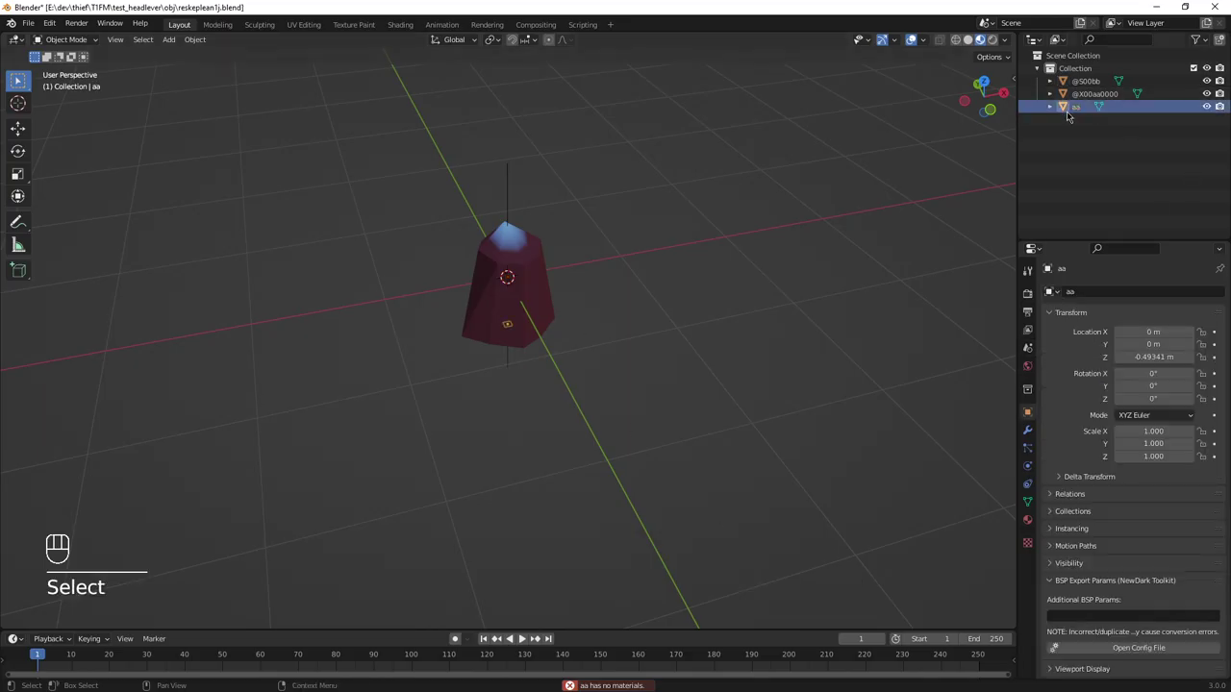
pyautogui.click(1027, 519)
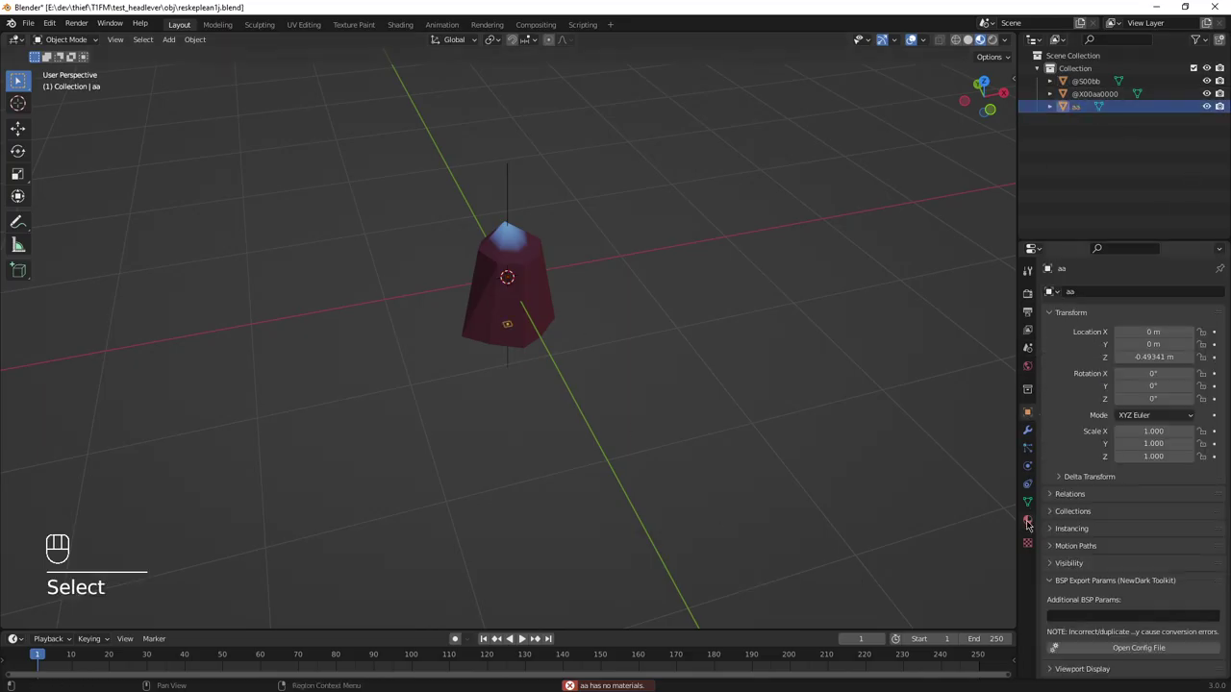
pyautogui.click(1051, 346)
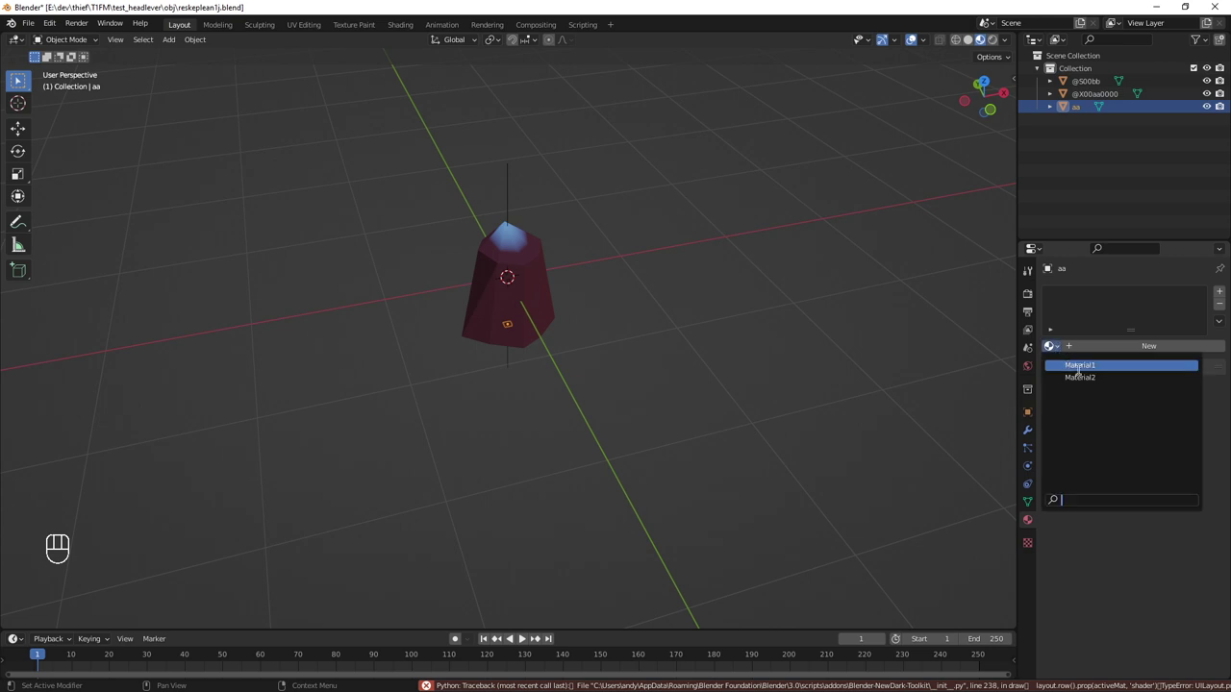
pyautogui.click(1081, 367)
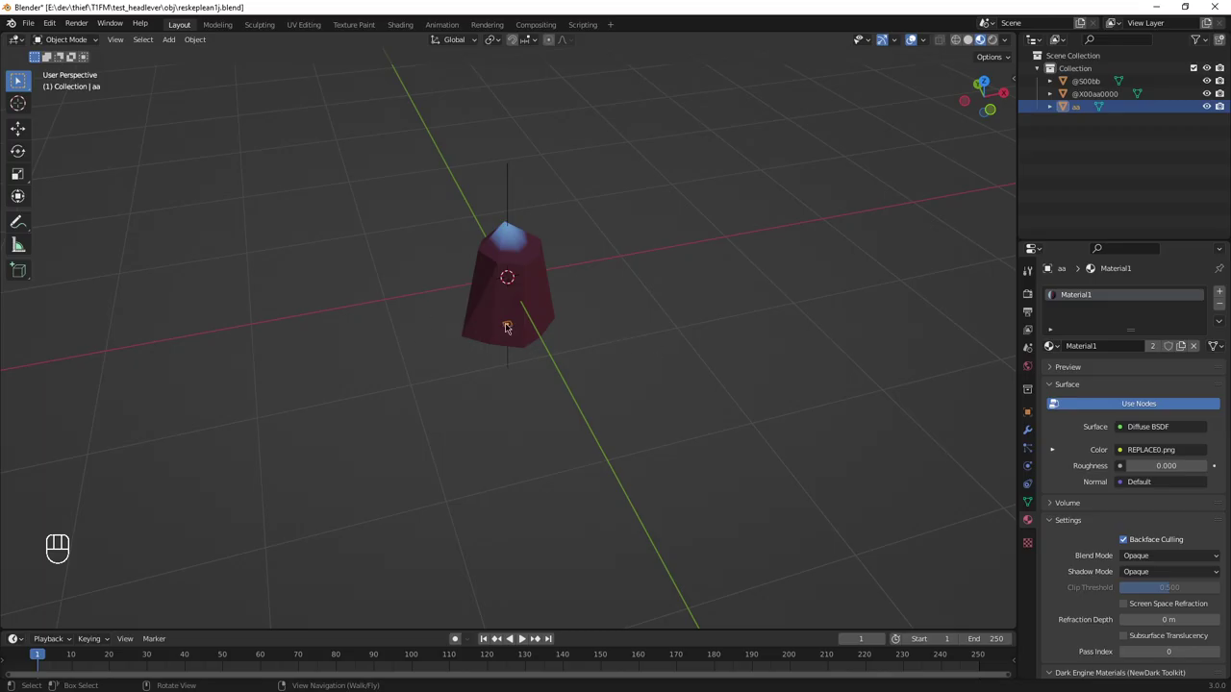
pyautogui.click(678, 339)
pyautogui.hotkey('ctrl', 's')
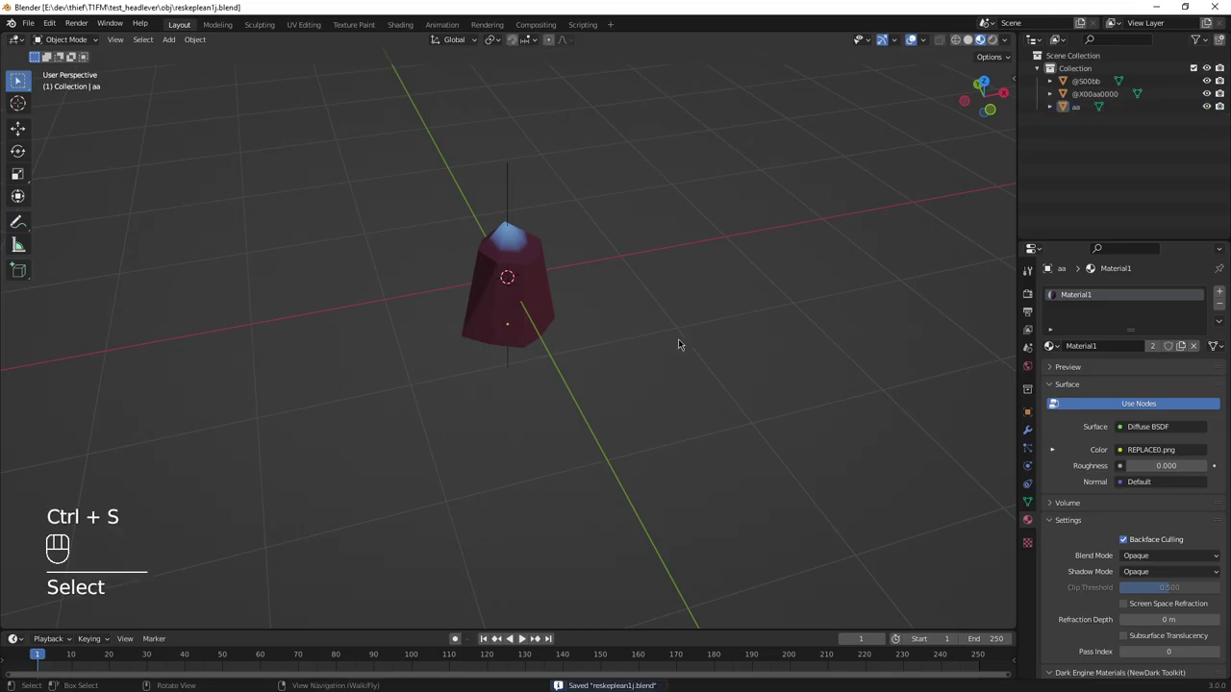
# Step: Try the NewDark Toolkit bin export of reskeplean1j.bin again, with Copy Textures set to Never
pyautogui.click(28, 23)
pyautogui.moveTo(102, 213)
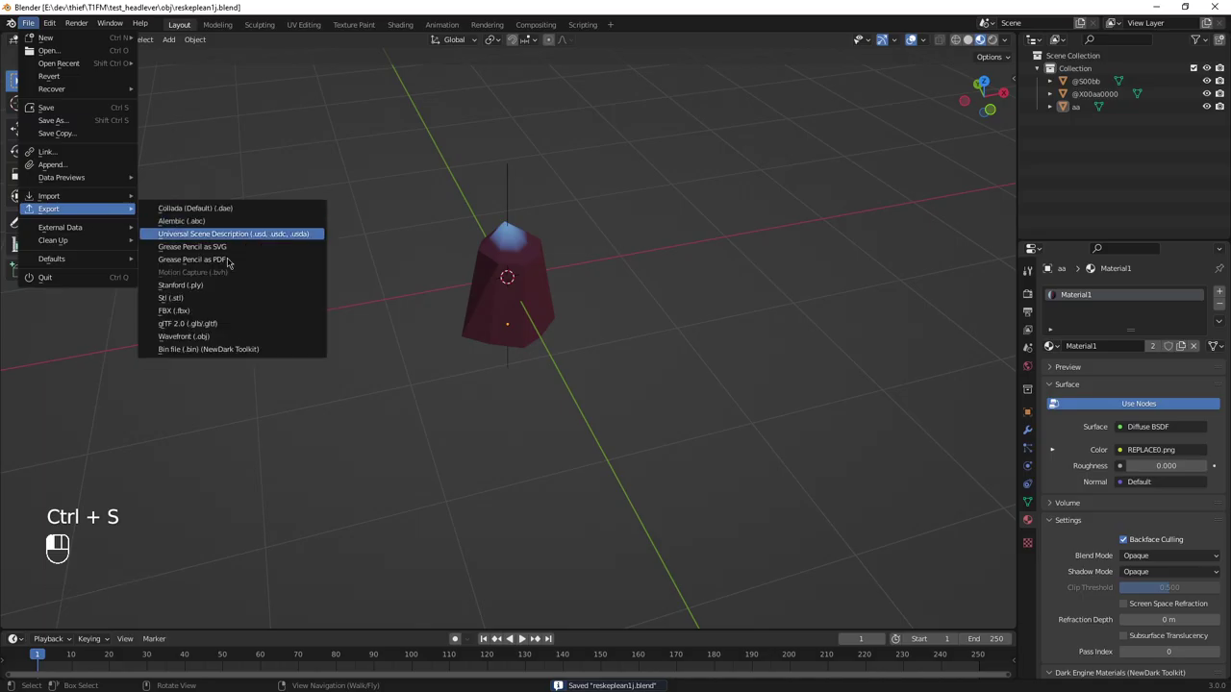
pyautogui.click(226, 349)
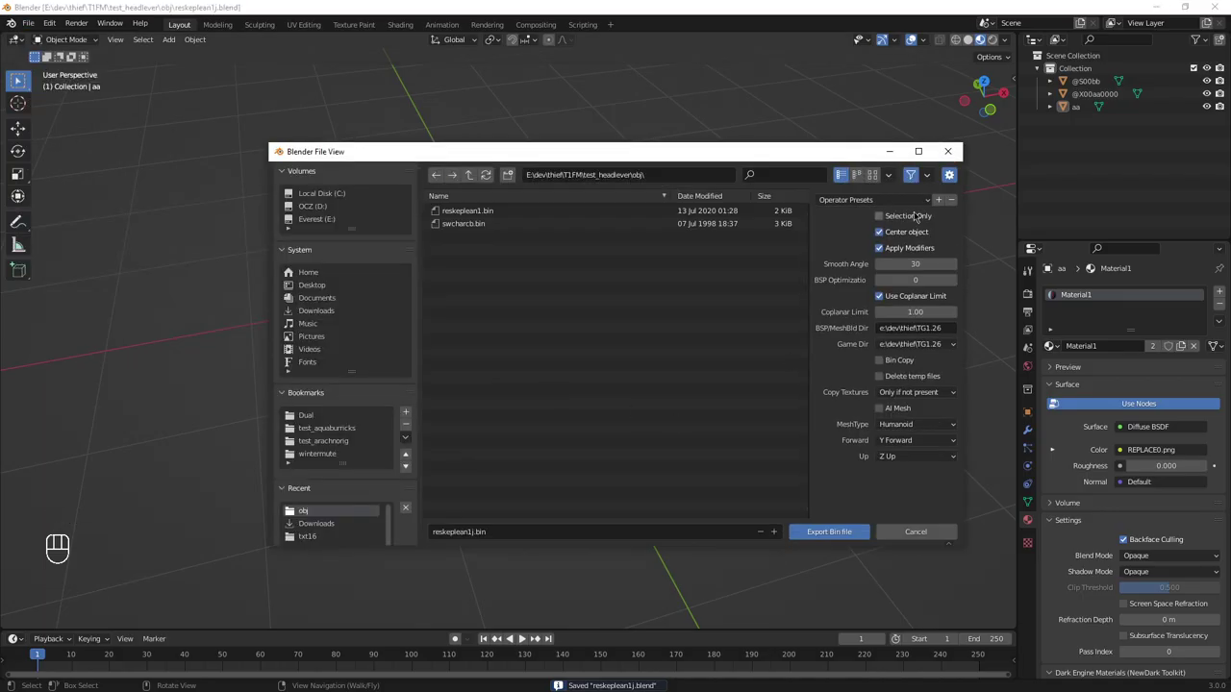
pyautogui.click(916, 393)
pyautogui.click(912, 411)
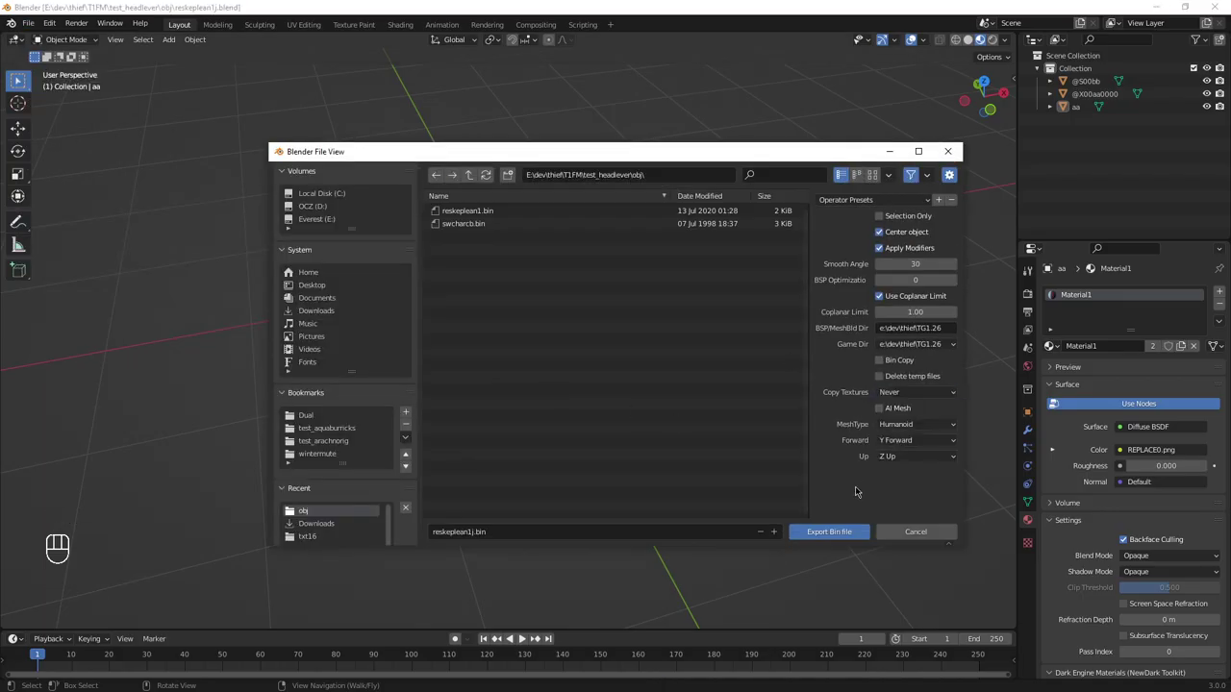
pyautogui.click(842, 532)
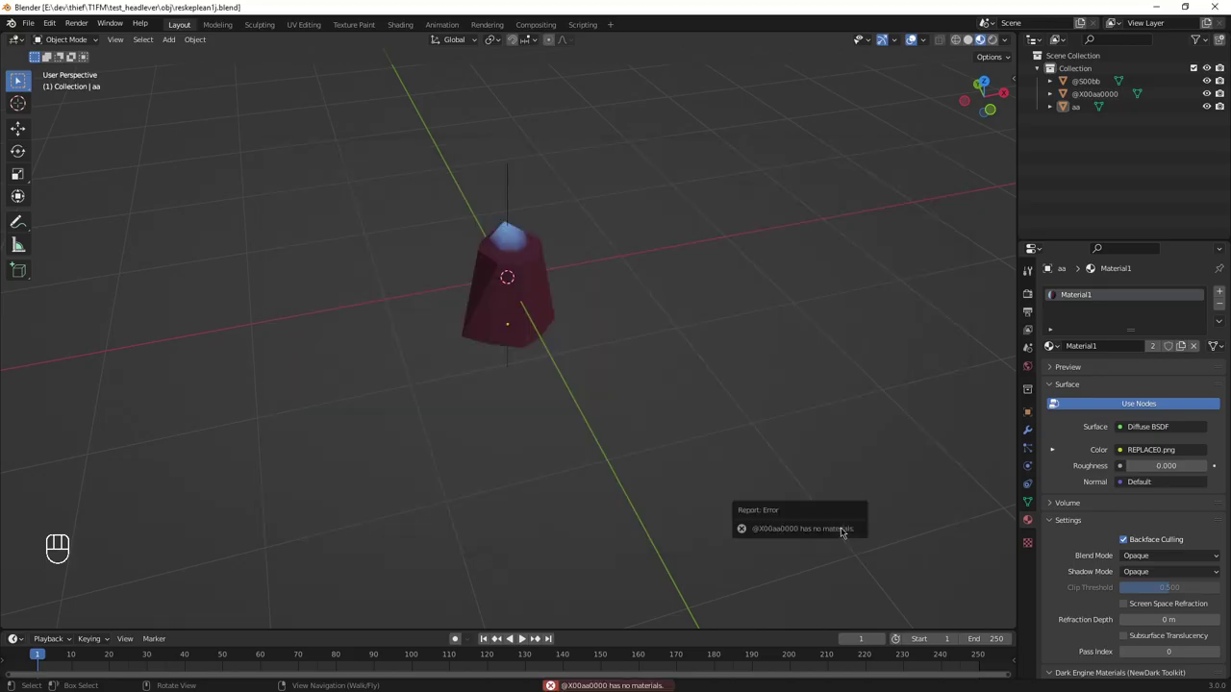
pyautogui.click(1092, 93)
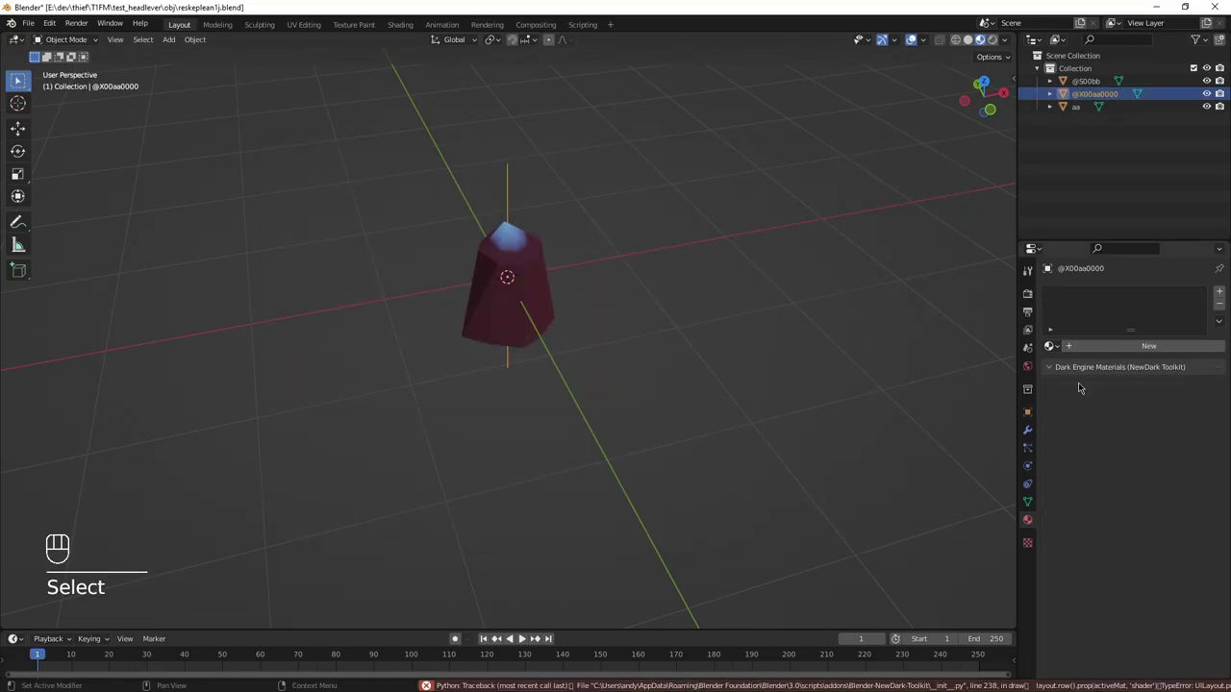
pyautogui.click(1052, 346)
pyautogui.click(1063, 373)
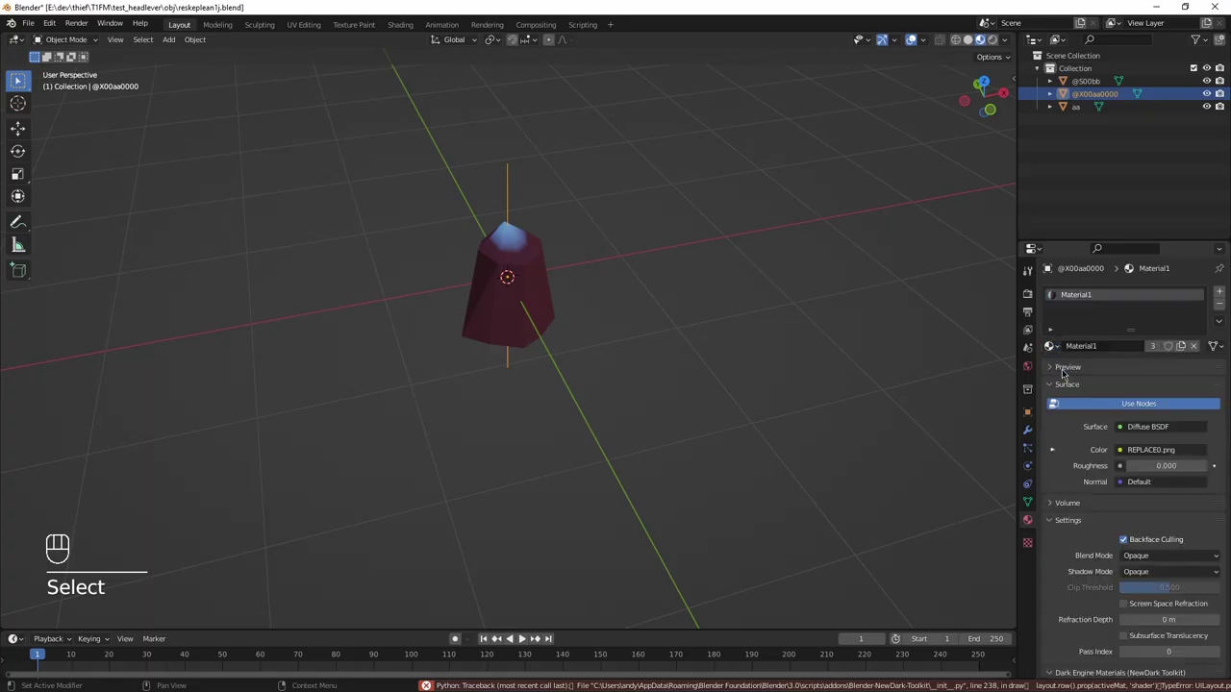
pyautogui.click(785, 290)
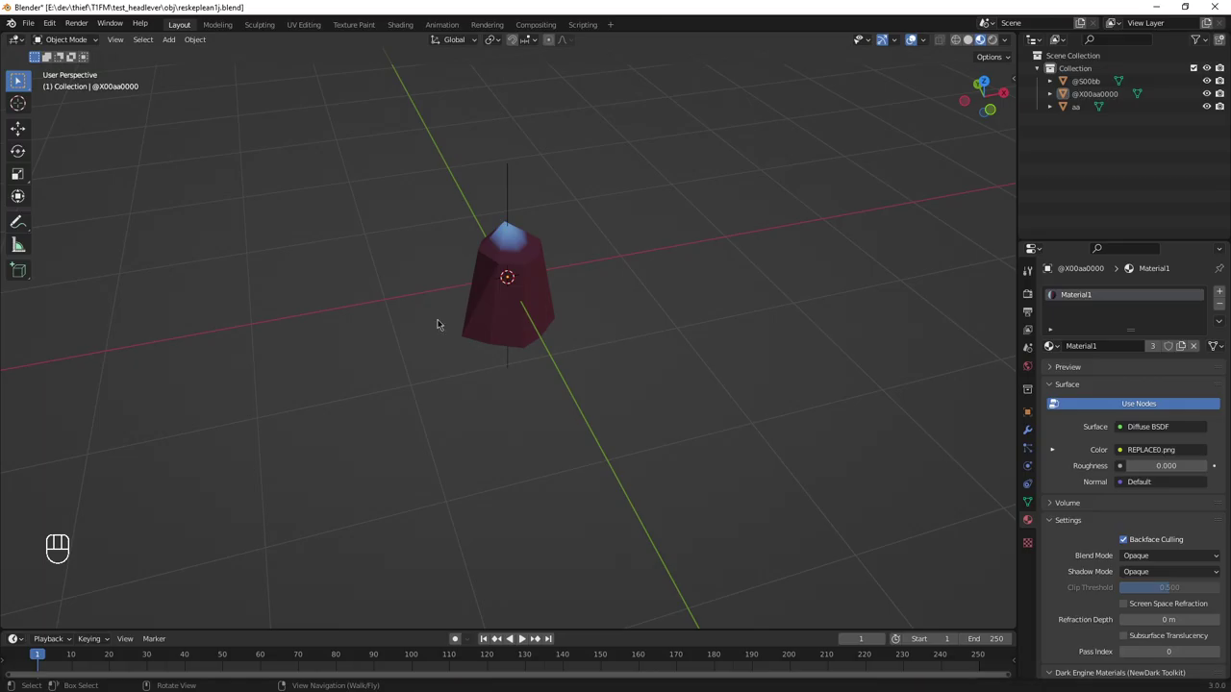
pyautogui.hotkey('ctrl', 's')
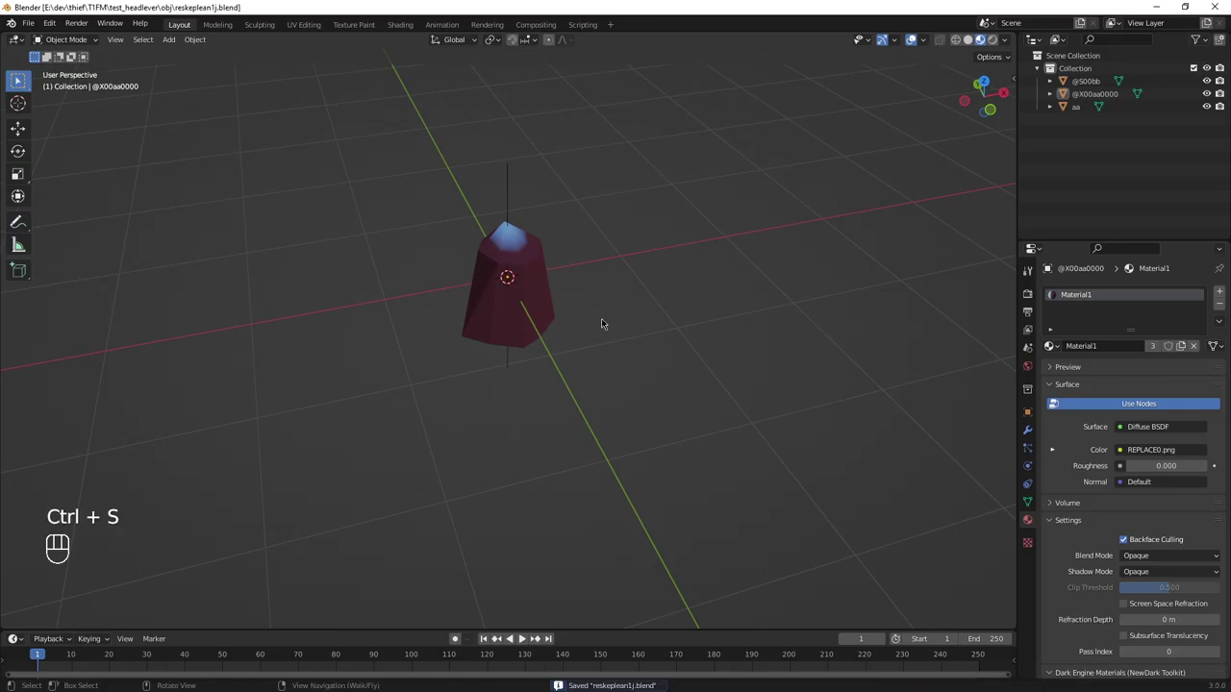
# Step: Export the scene as reskeplean1j.bin with the NewDark Toolkit bin exporter, setting Copy Textures to Never
pyautogui.click(29, 23)
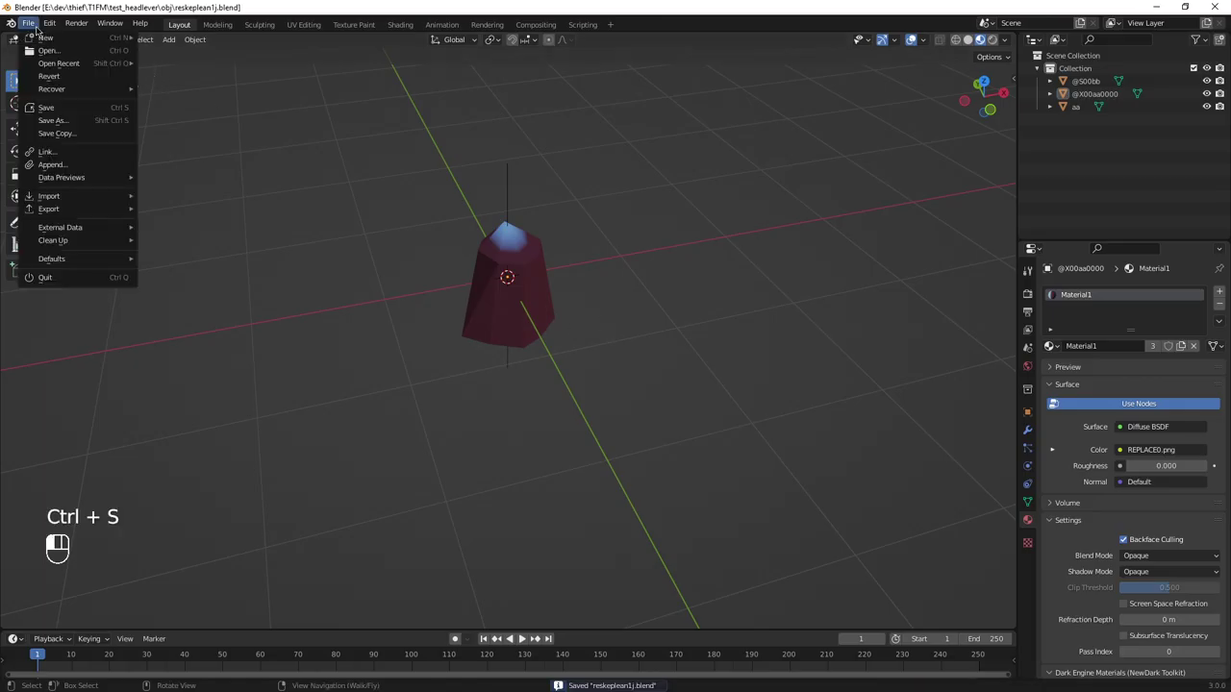
pyautogui.moveTo(99, 199)
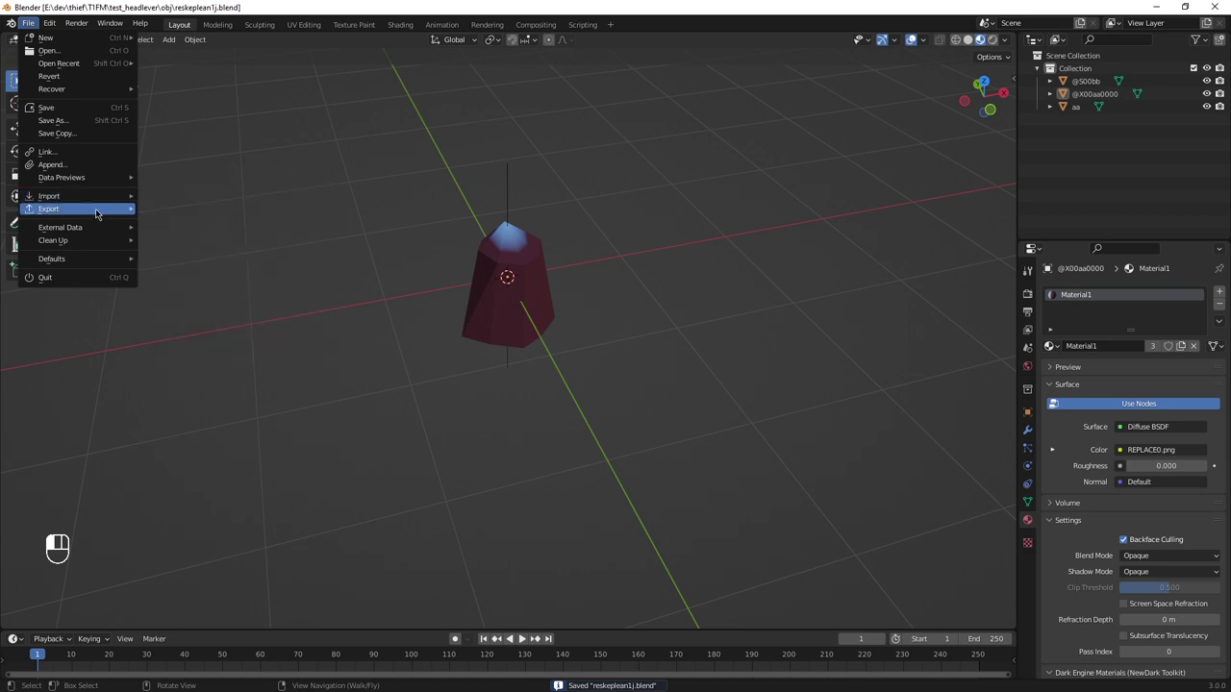
pyautogui.click(252, 348)
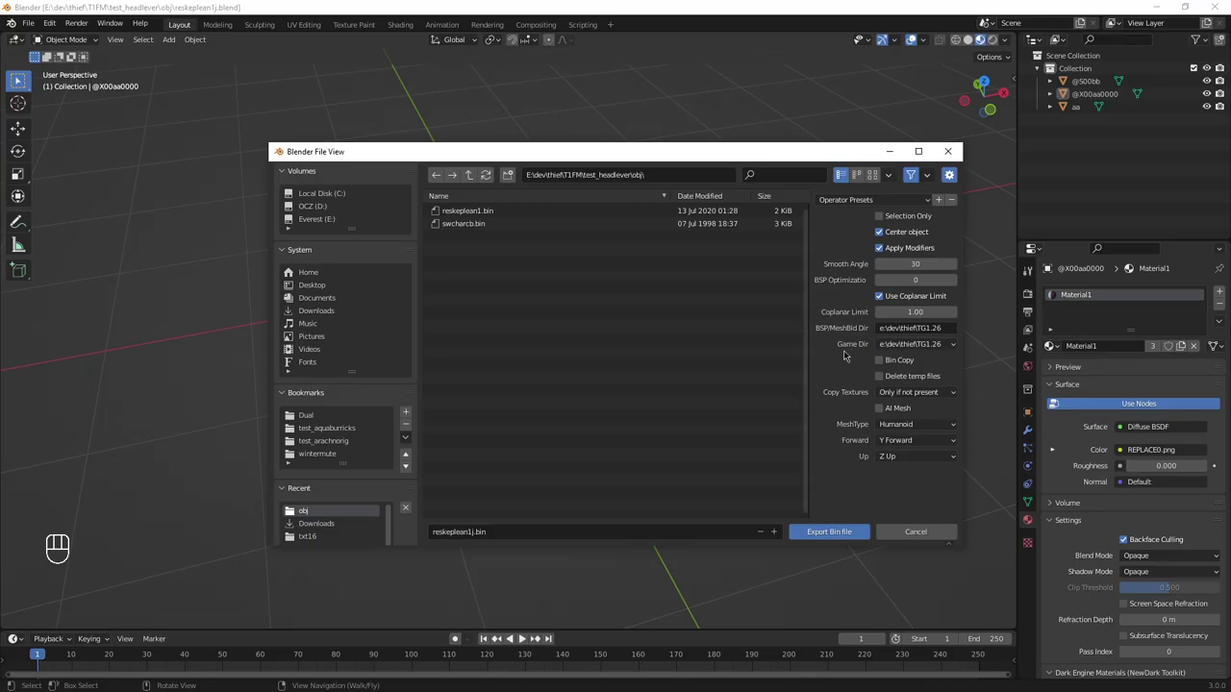
pyautogui.click(904, 393)
pyautogui.click(895, 408)
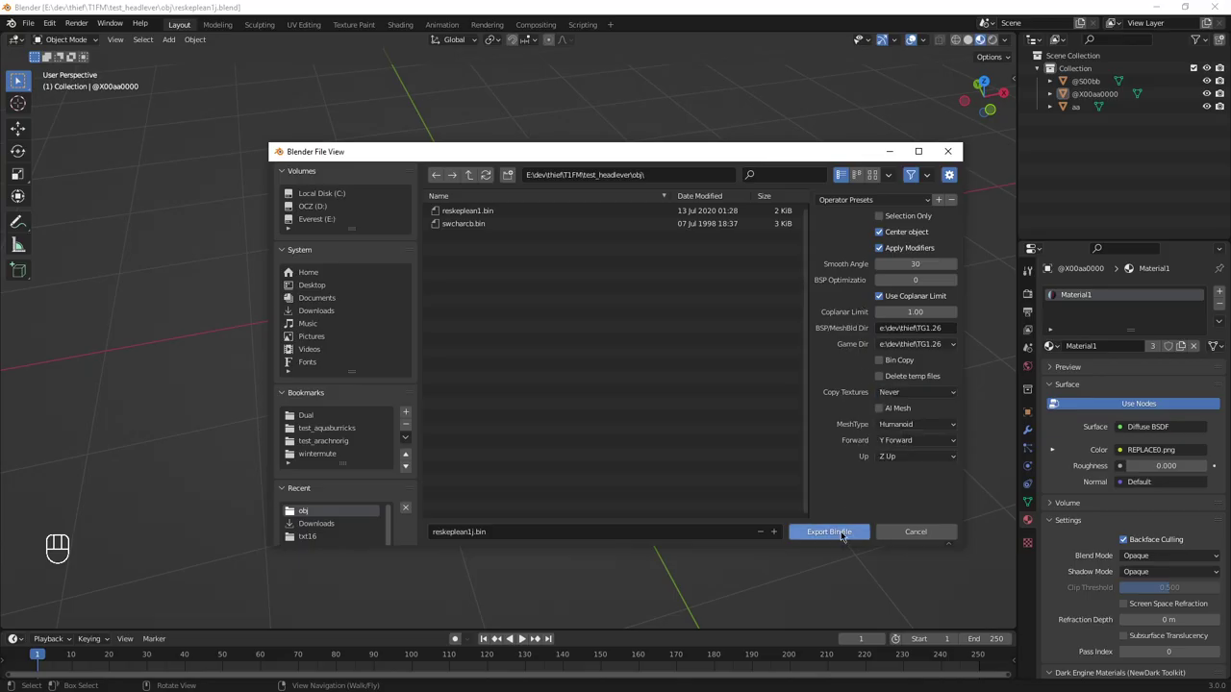
pyautogui.click(841, 533)
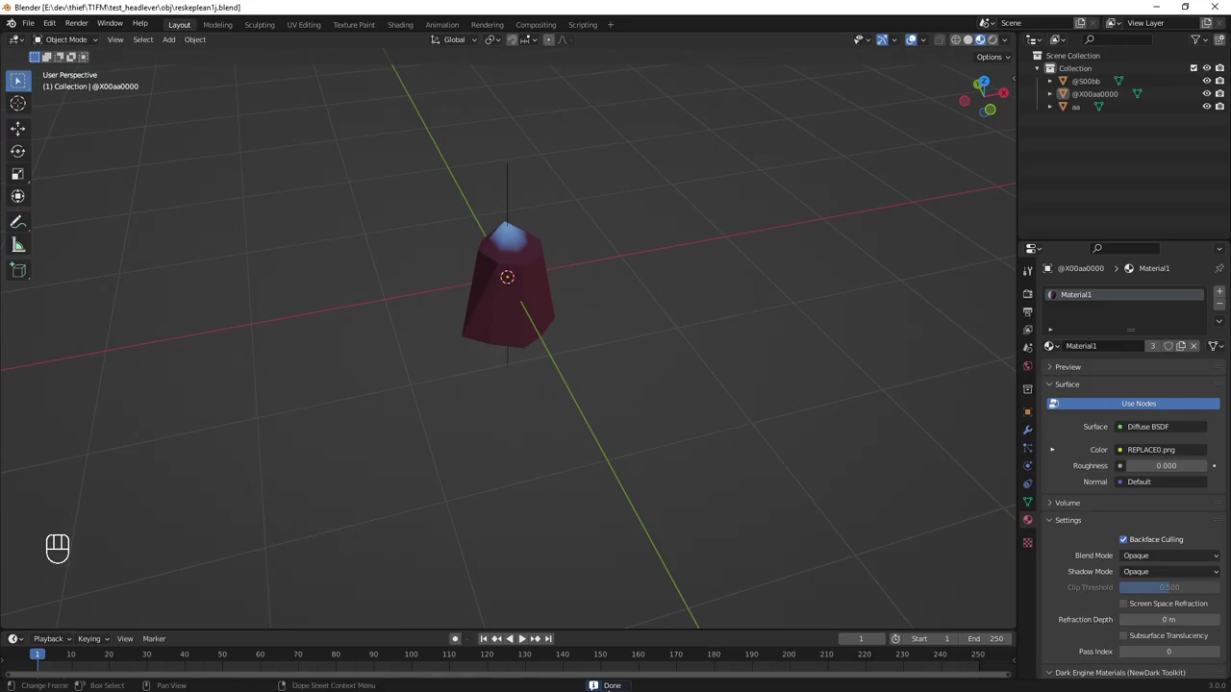
# Step: Bring up Blender's system console to view the output of the bin conversion
pyautogui.hotkey('shift', 'F8')
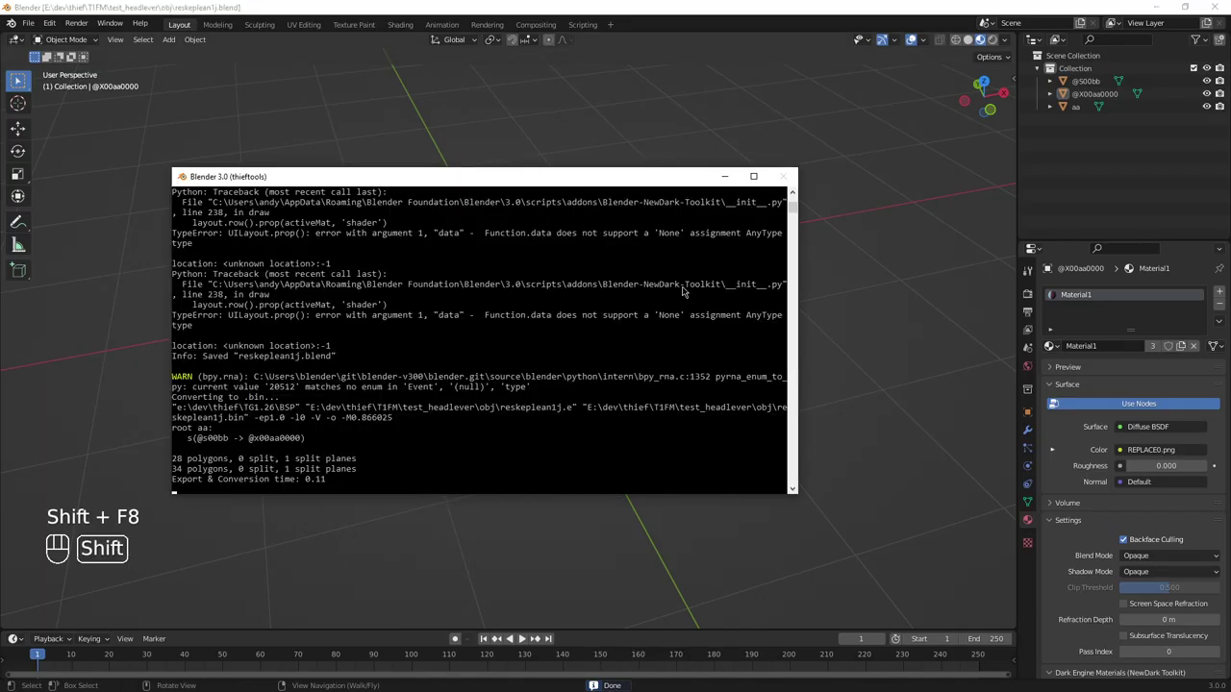
pyautogui.click(583, 118)
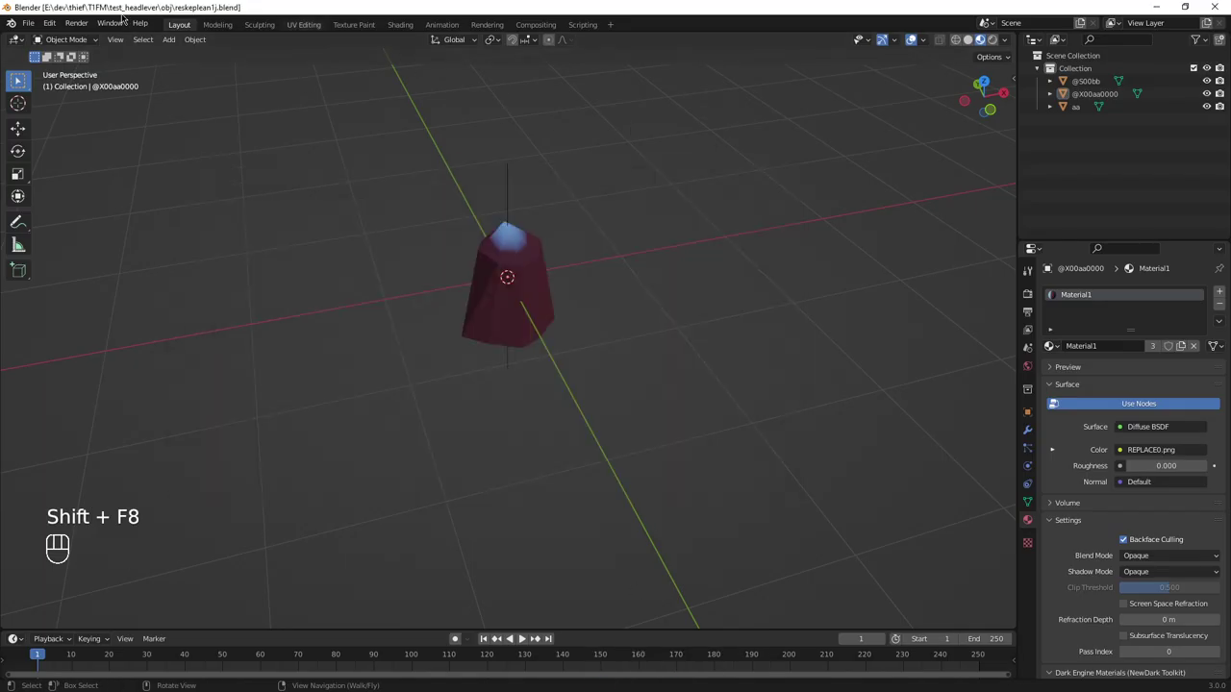
pyautogui.click(111, 23)
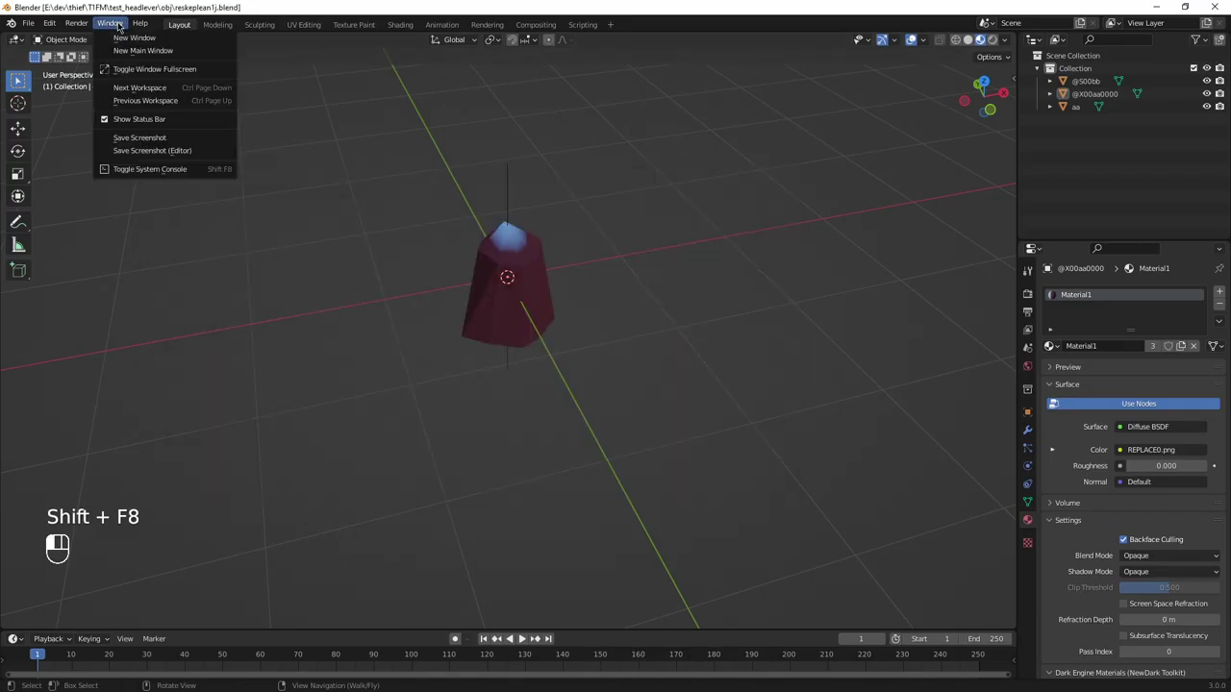
pyautogui.click(162, 169)
pyautogui.click(162, 169)
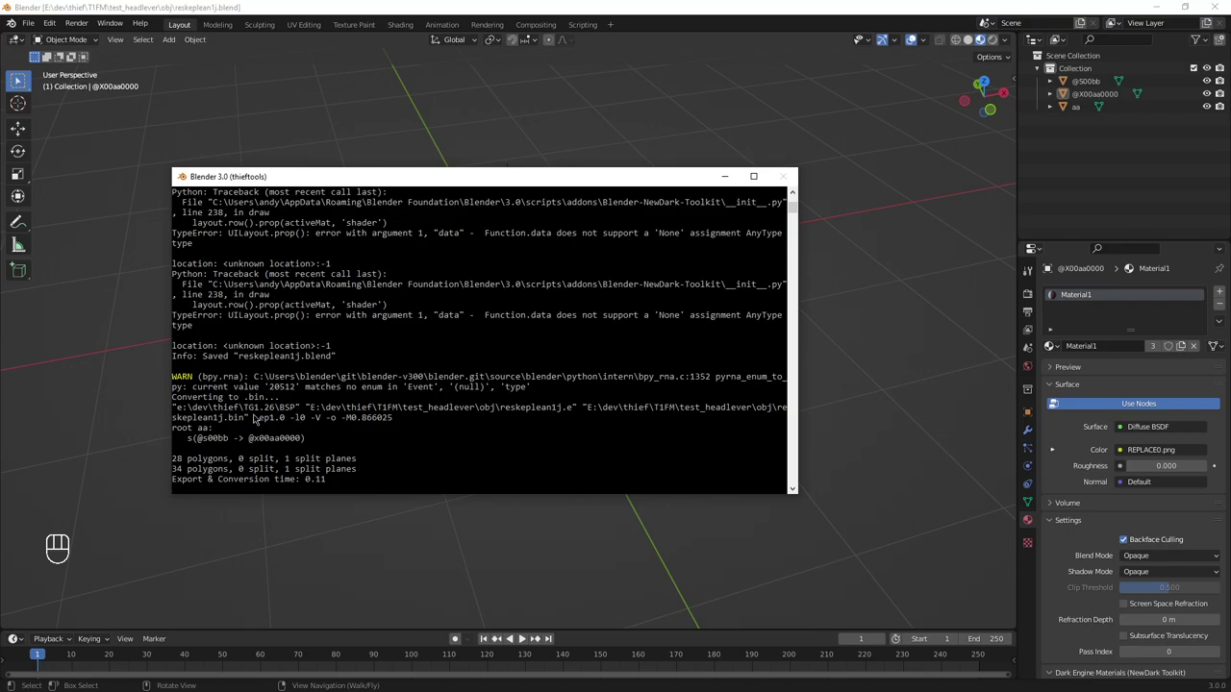
# Step: Examine the BSP conversion command in the console, including its input and output paths and its parameters
pyautogui.moveTo(178, 408); pyautogui.dragTo(393, 420)
pyautogui.click(307, 409)
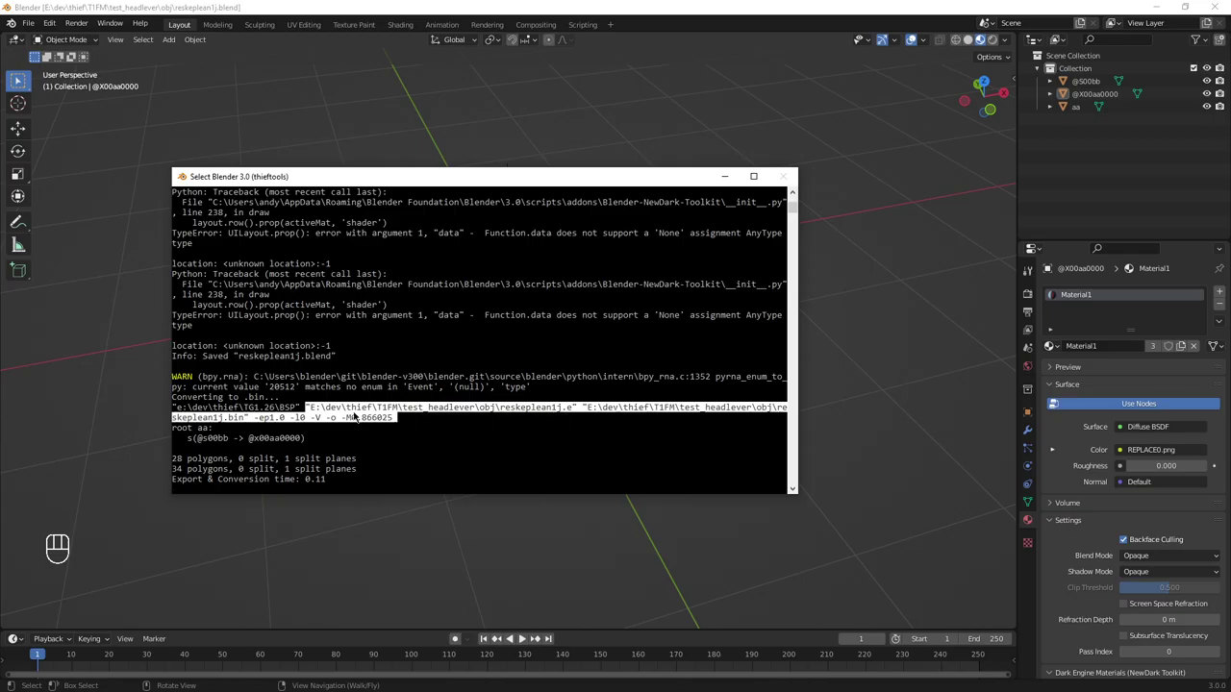
pyautogui.click(308, 409)
pyautogui.moveTo(308, 409); pyautogui.dragTo(389, 424)
pyautogui.click(256, 420)
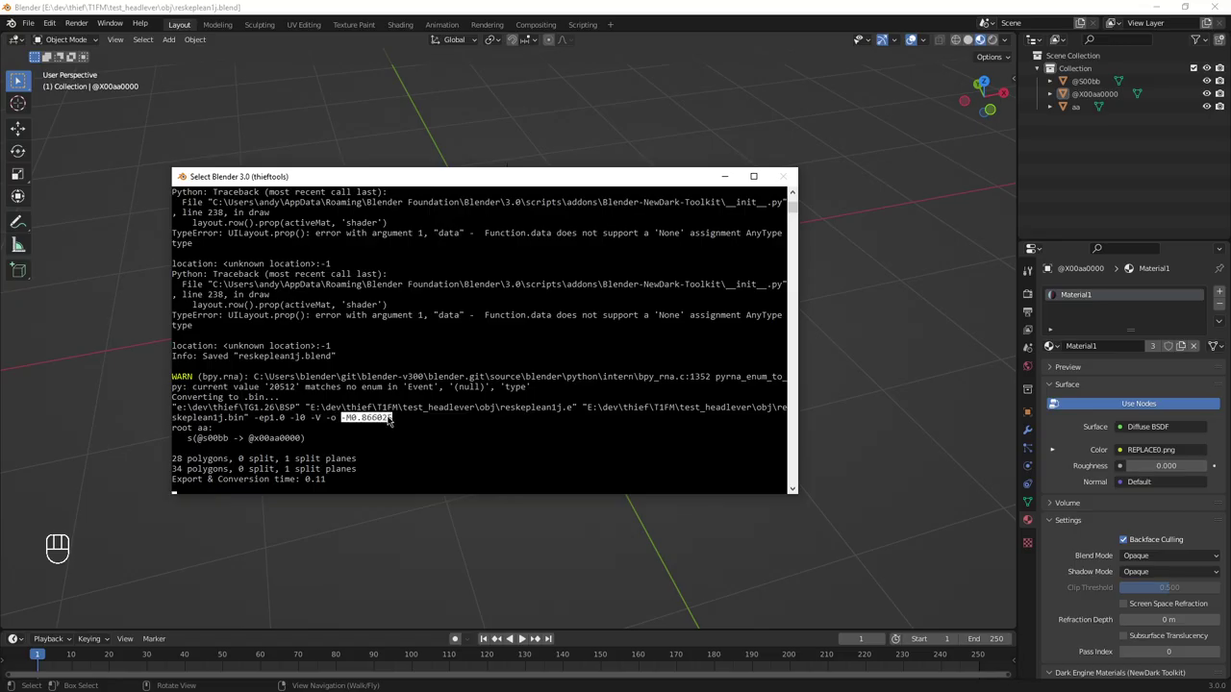
pyautogui.rightClick(390, 421)
pyautogui.rightClick(391, 422)
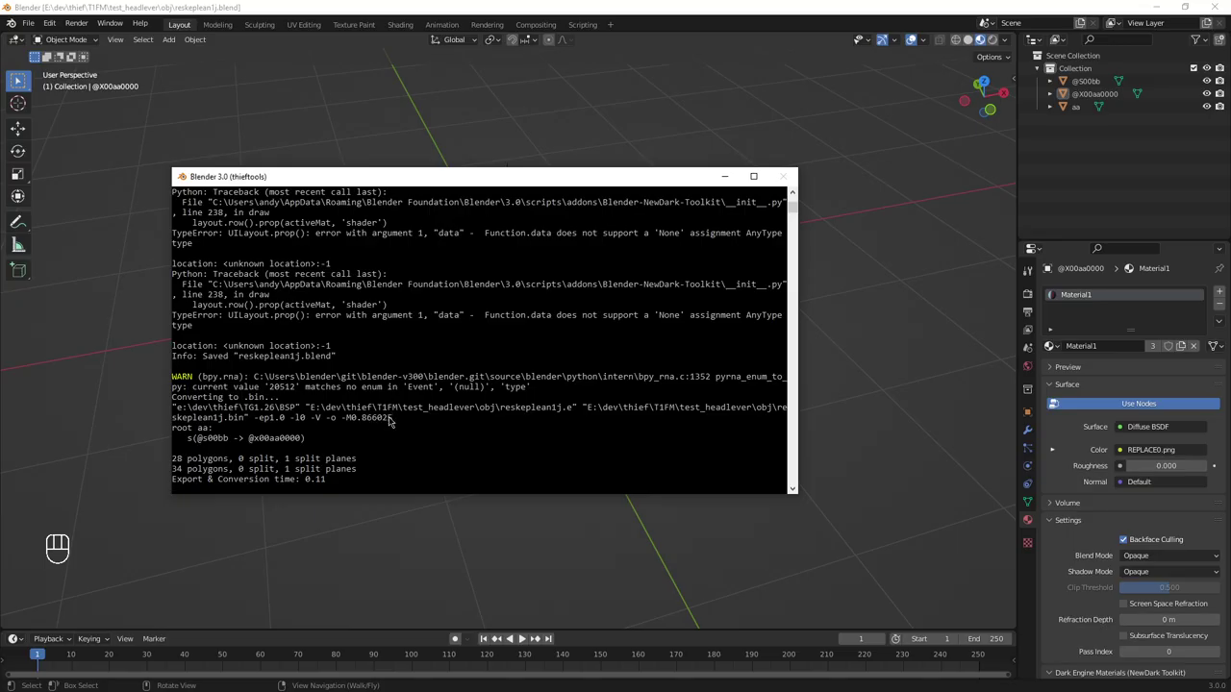
# Step: Check the object hierarchy in the console output, comparing the root and joint lines with the scene's object names
pyautogui.moveTo(175, 428); pyautogui.dragTo(206, 435)
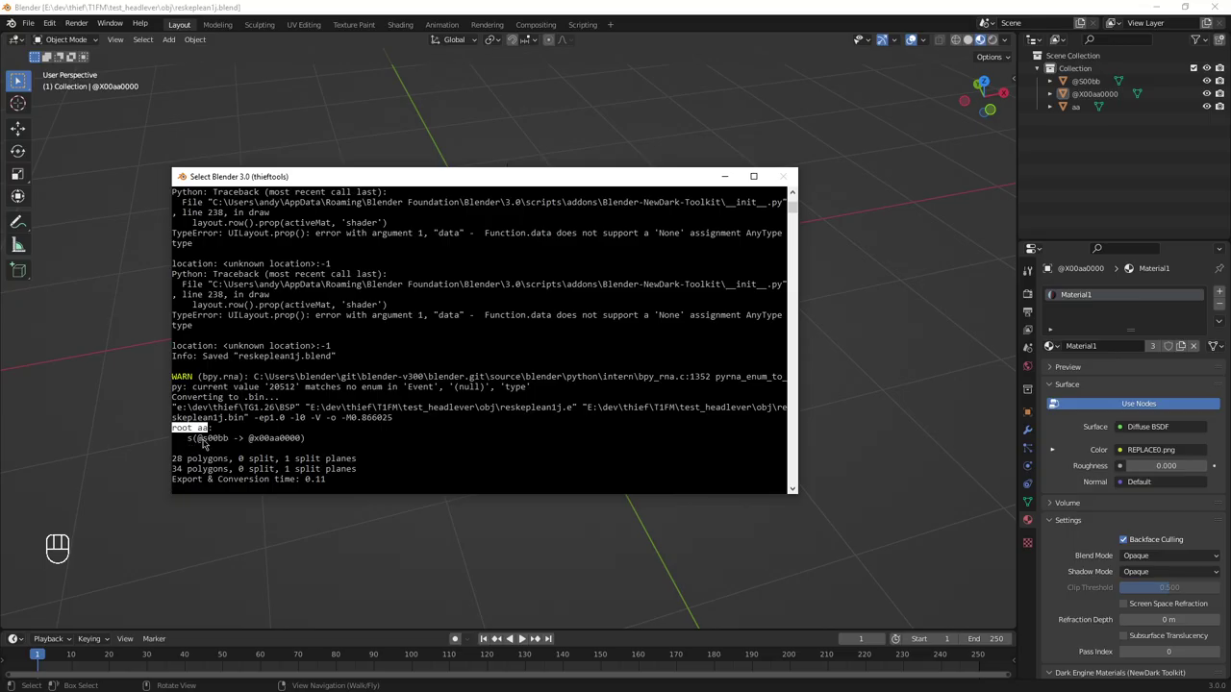
pyautogui.moveTo(199, 439); pyautogui.dragTo(304, 440)
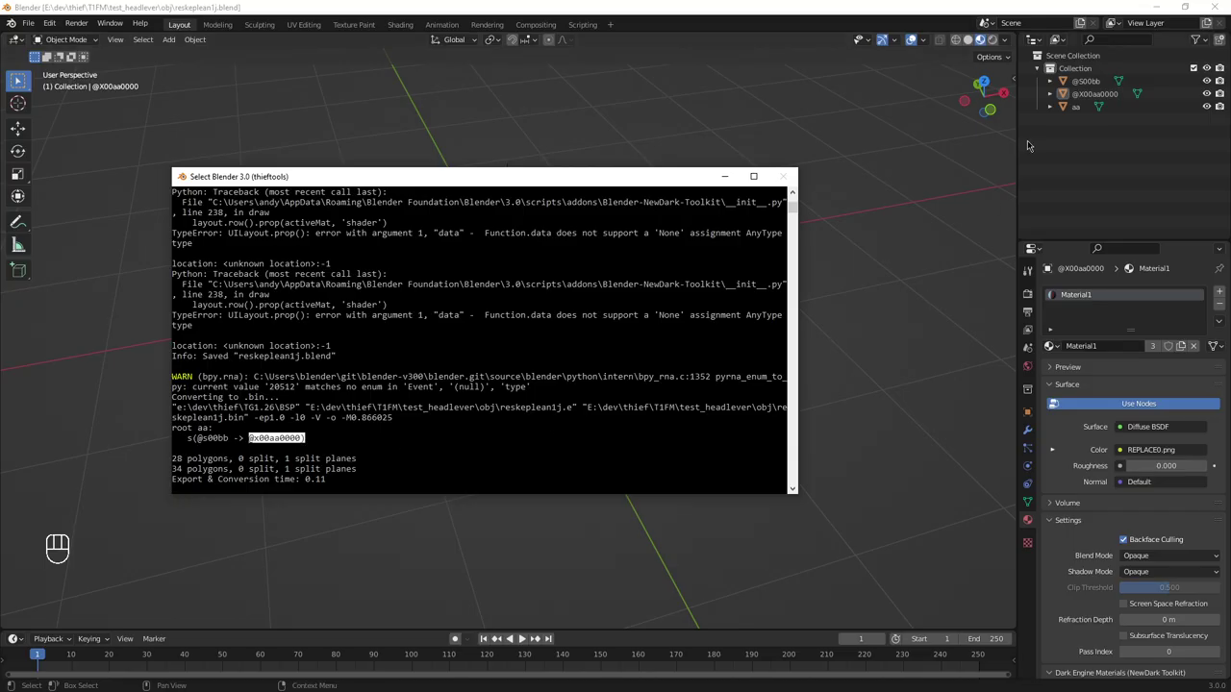
pyautogui.click(231, 441)
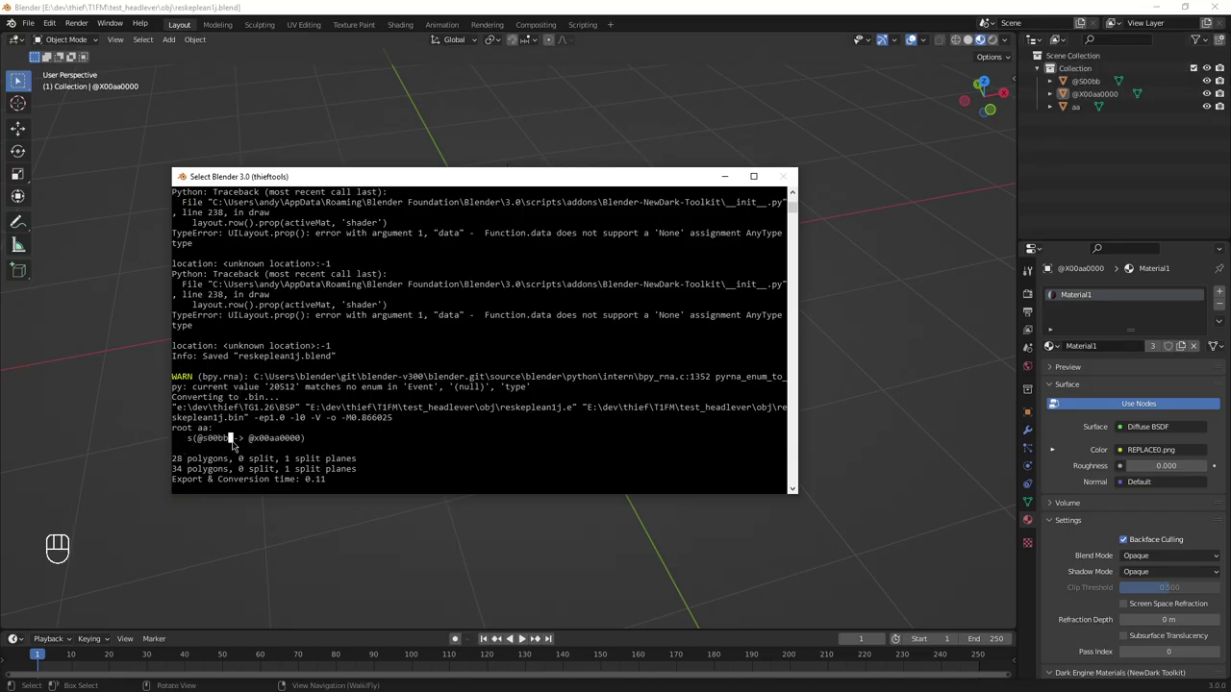
# Step: Clear the text selection in the system console and hide the console window
pyautogui.press('Escape')
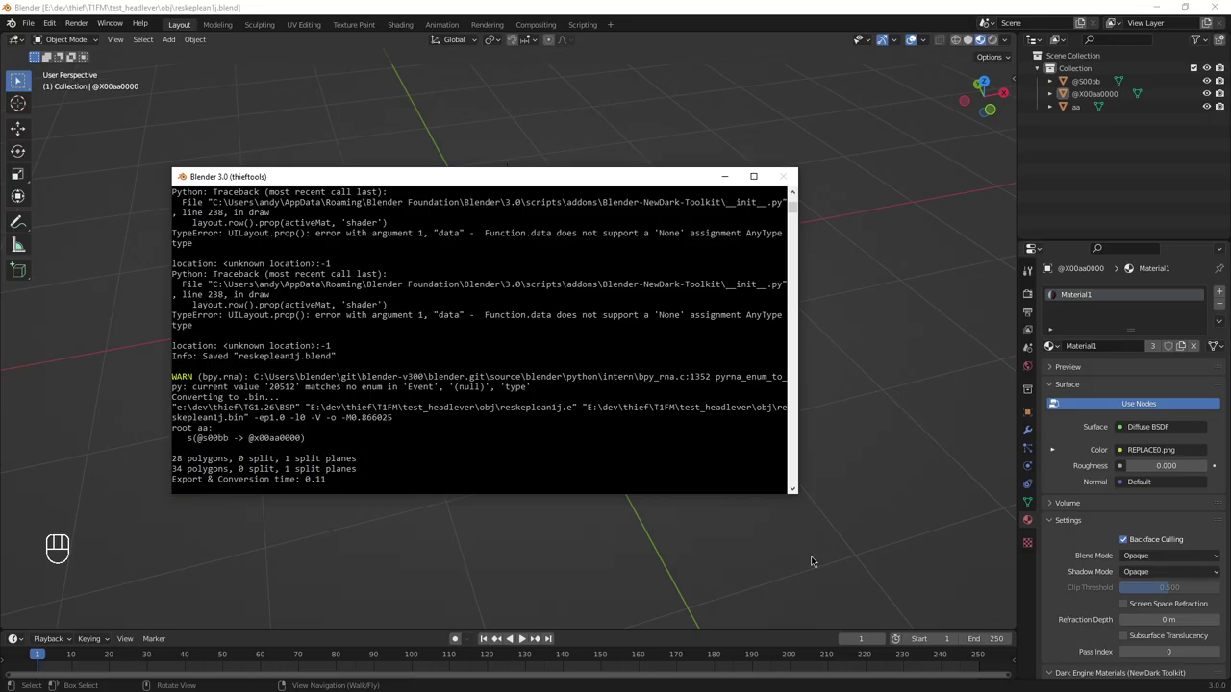
pyautogui.click(110, 23)
pyautogui.click(120, 172)
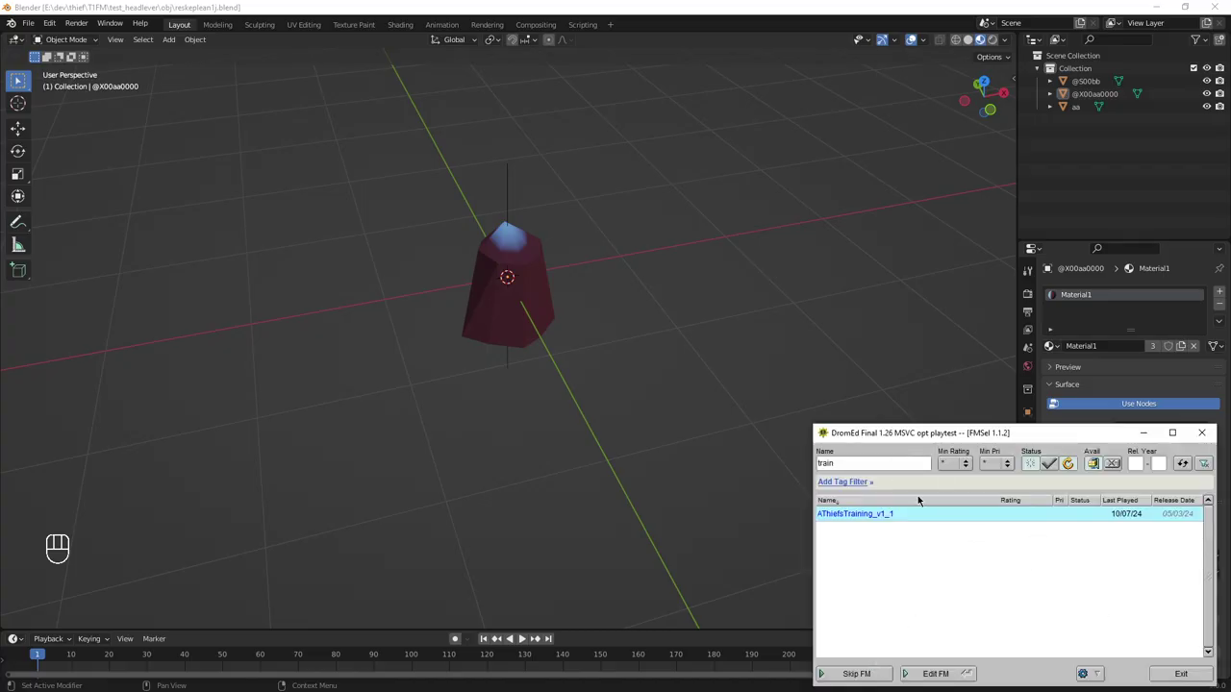
# Step: In DromEd's mission selector, filter the list by "test" and open test_headlever for editing
pyautogui.hotkey('ctrl', 'a')
pyautogui.write('test')
pyautogui.press('Return')
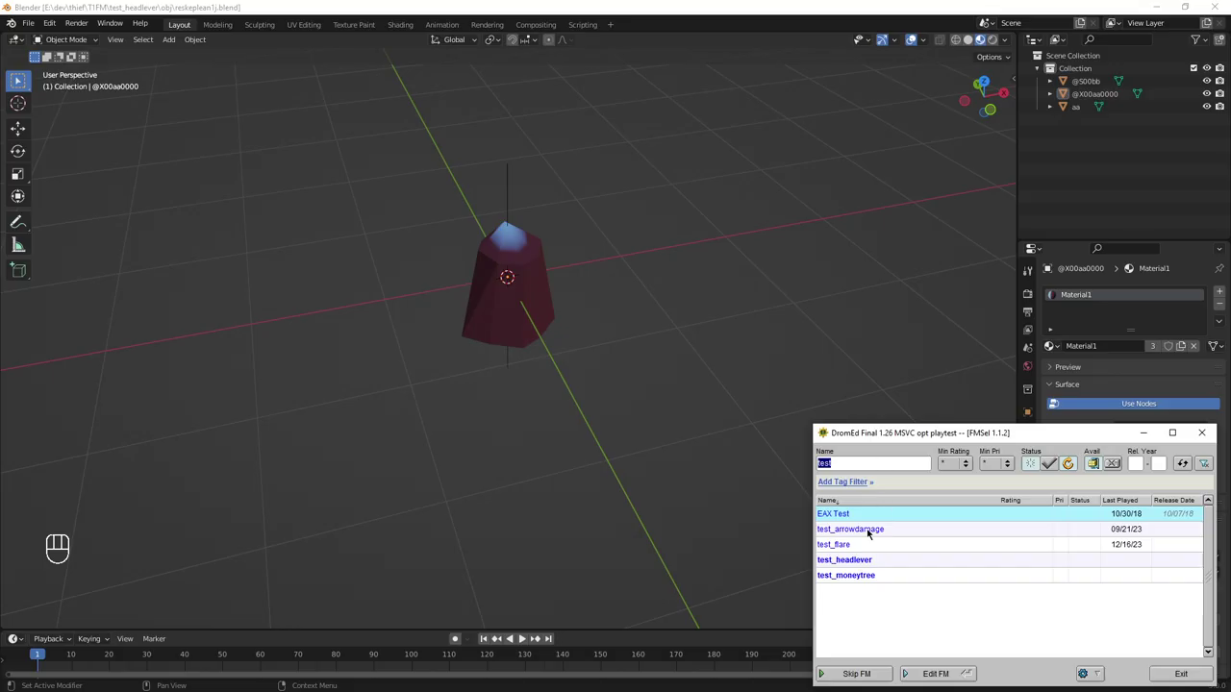
pyautogui.doubleClick(859, 562)
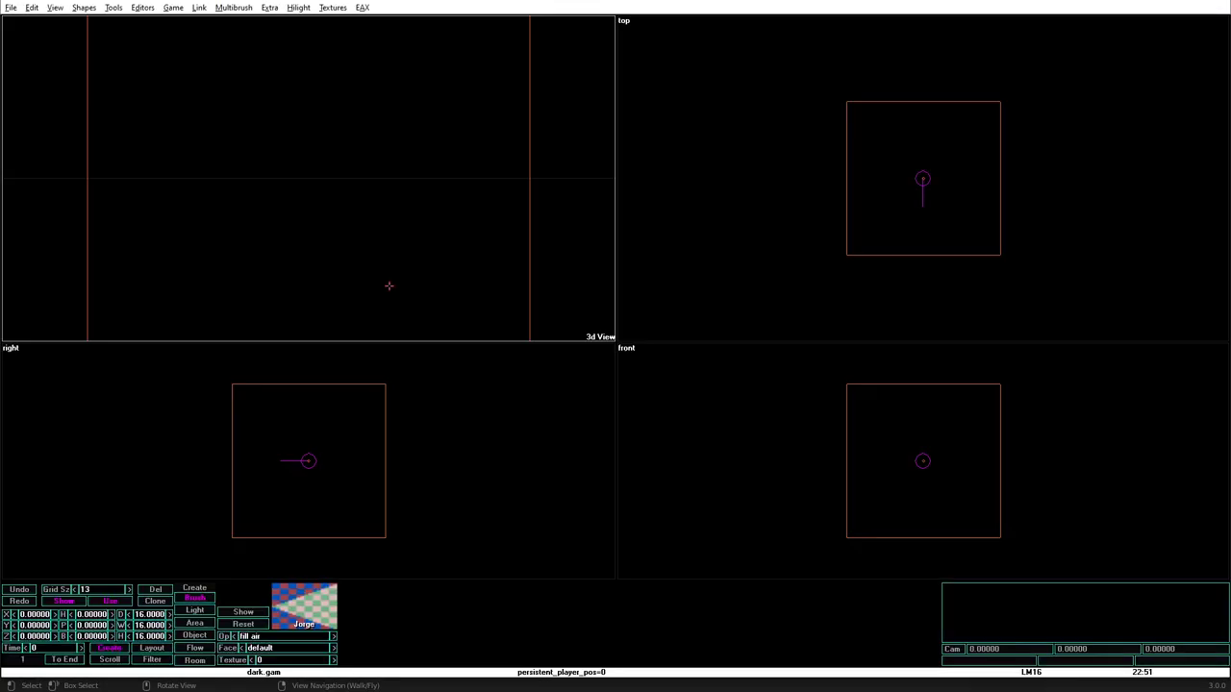
# Step: Display the 3D view as solid + selection while keeping the four-viewport layout
pyautogui.click(11, 7)
pyautogui.rightClick(450, 179)
pyautogui.click(464, 210)
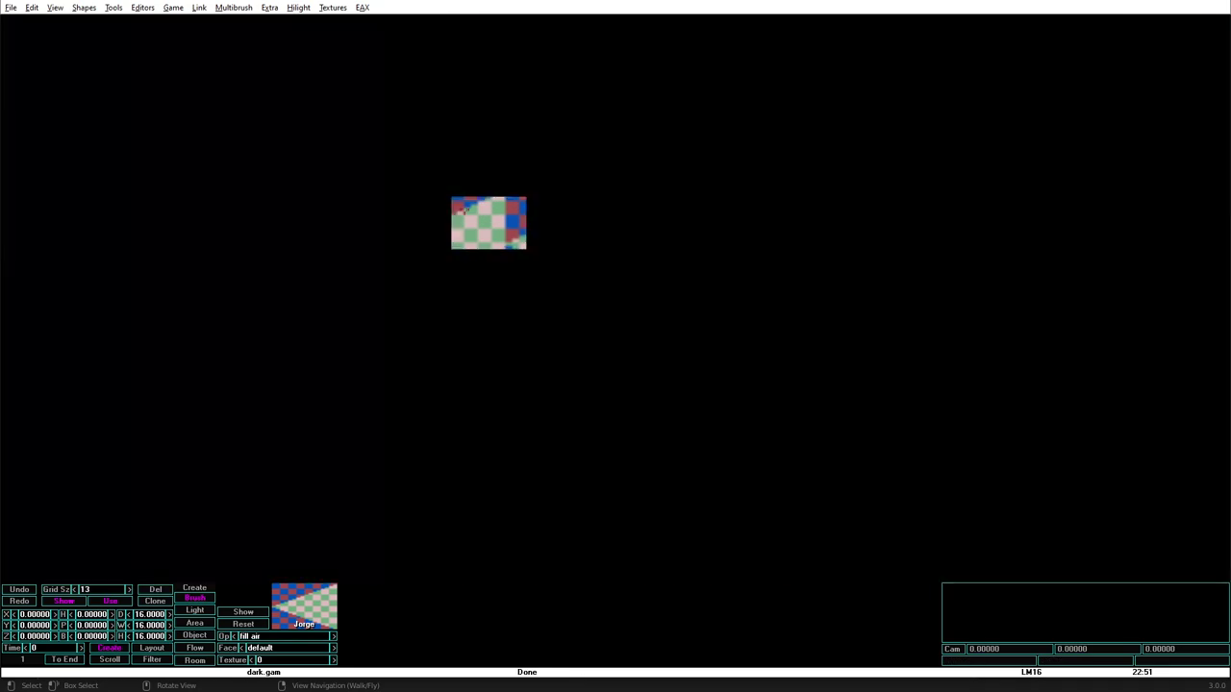
pyautogui.rightClick(463, 209)
pyautogui.click(452, 252)
pyautogui.rightClick(447, 241)
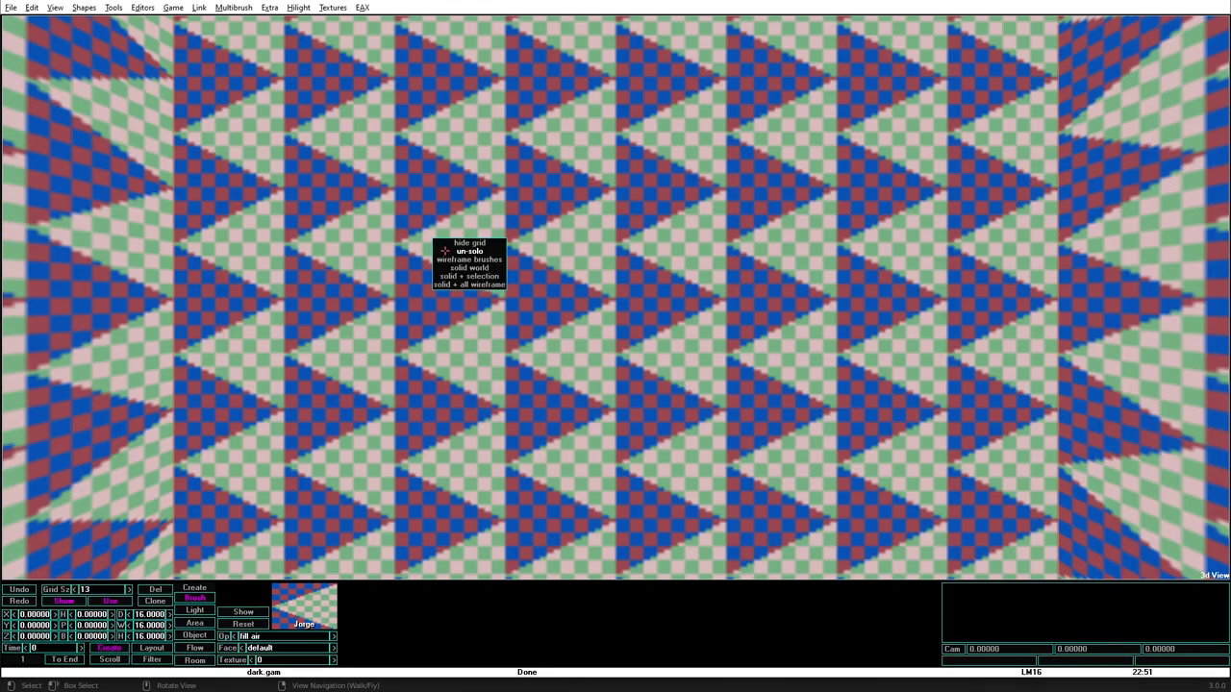
pyautogui.click(446, 250)
pyautogui.rightClick(445, 250)
pyautogui.click(457, 277)
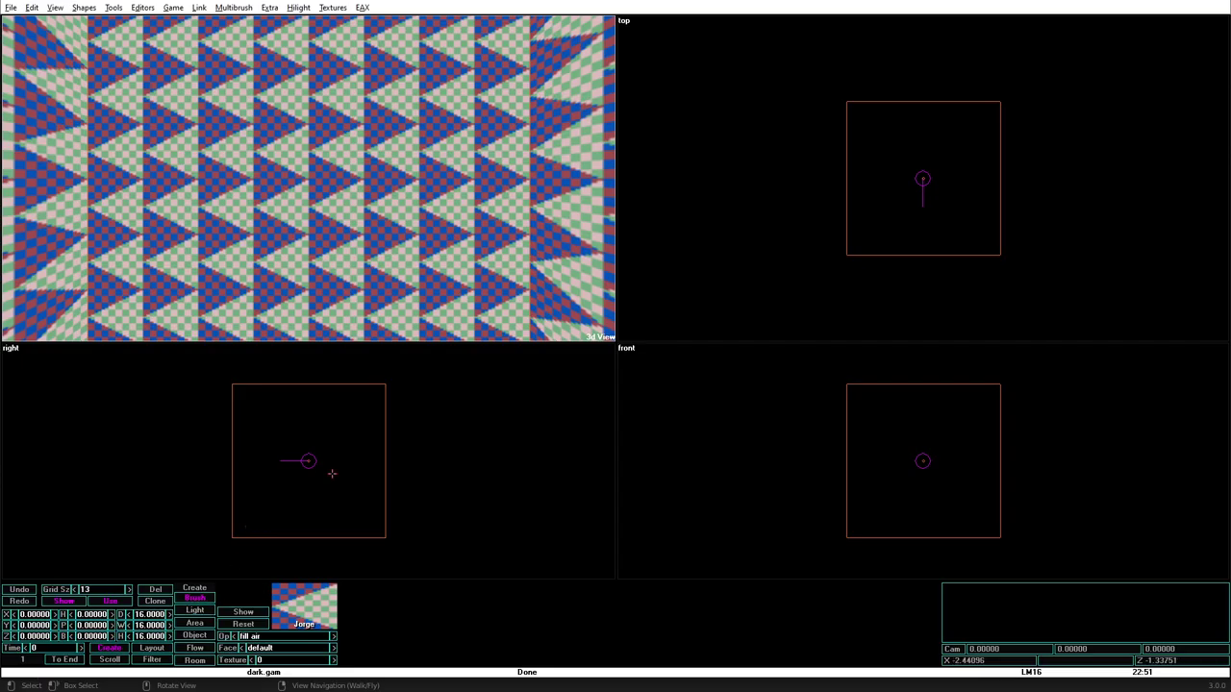
# Step: Create an ArcingUnlabeled lever from the physical, Gizmo, Switches, Levers, ArcingLever archetypes and place it in the top view in front of the camera
pyautogui.hotkey('ctrl', 'o')
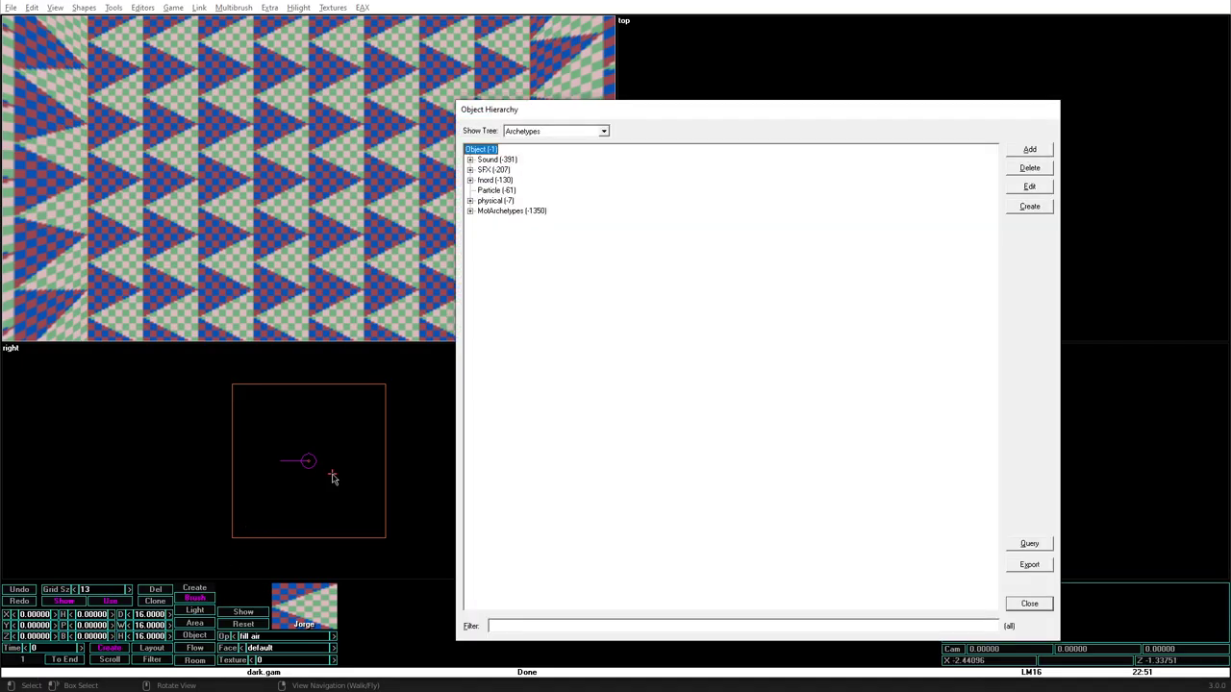
pyautogui.click(469, 200)
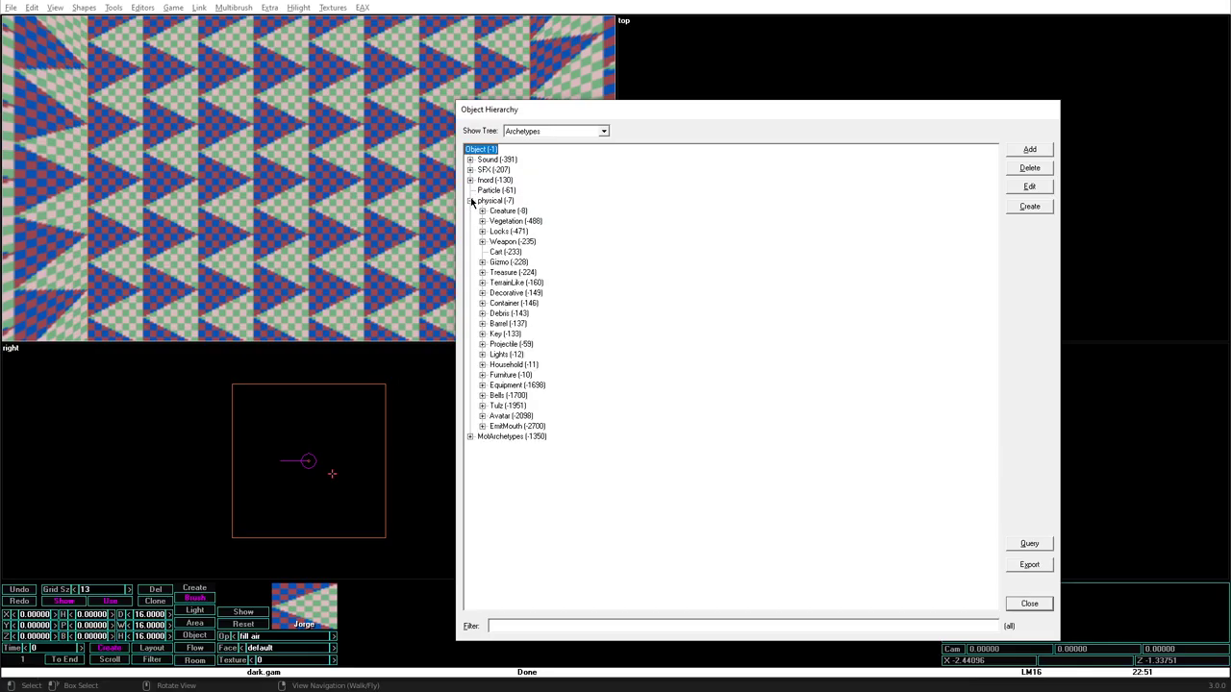
pyautogui.click(482, 262)
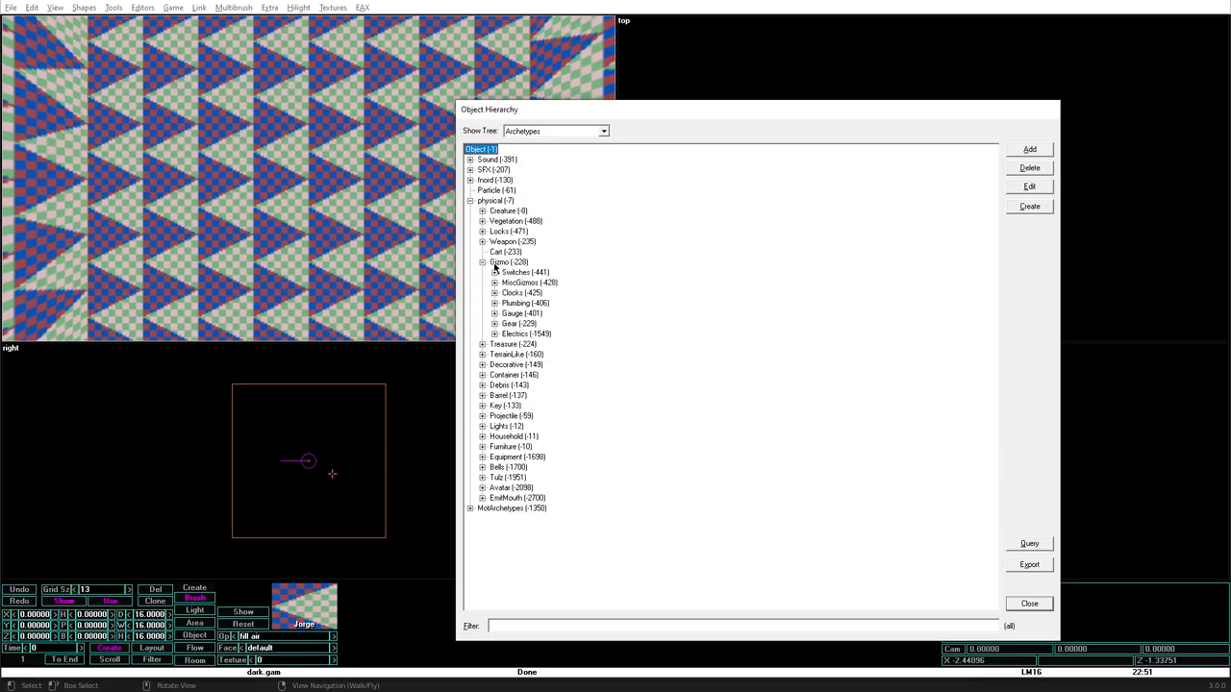
pyautogui.click(494, 272)
pyautogui.click(507, 293)
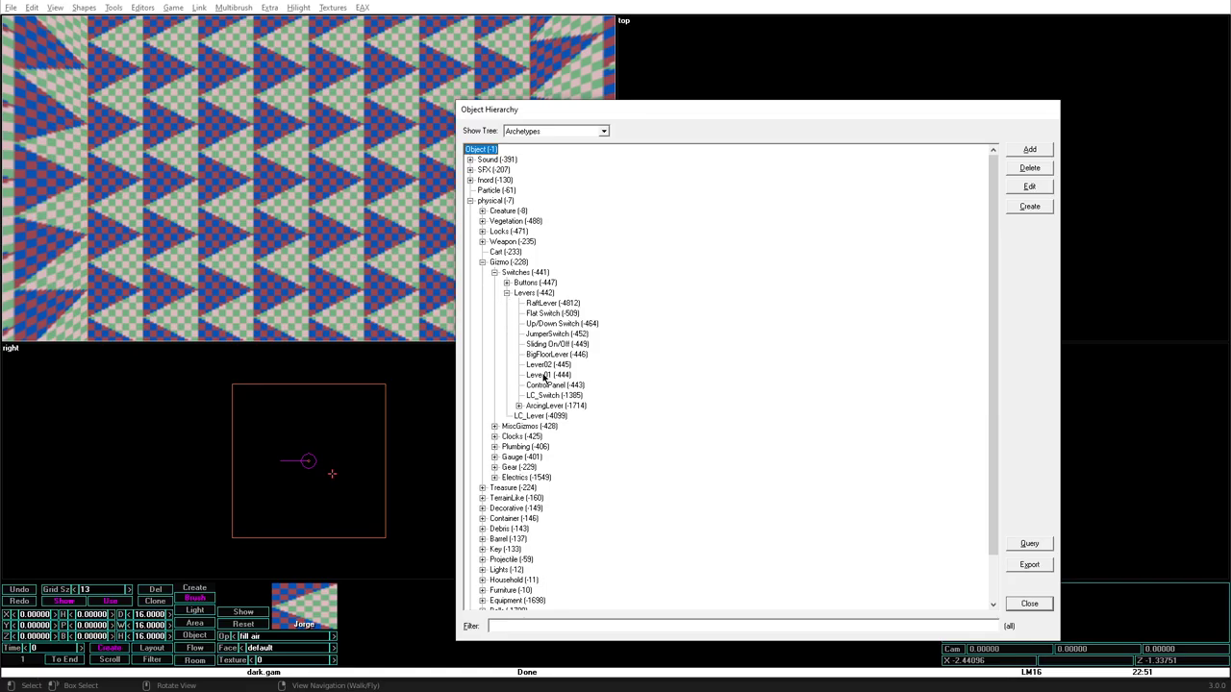
pyautogui.click(519, 406)
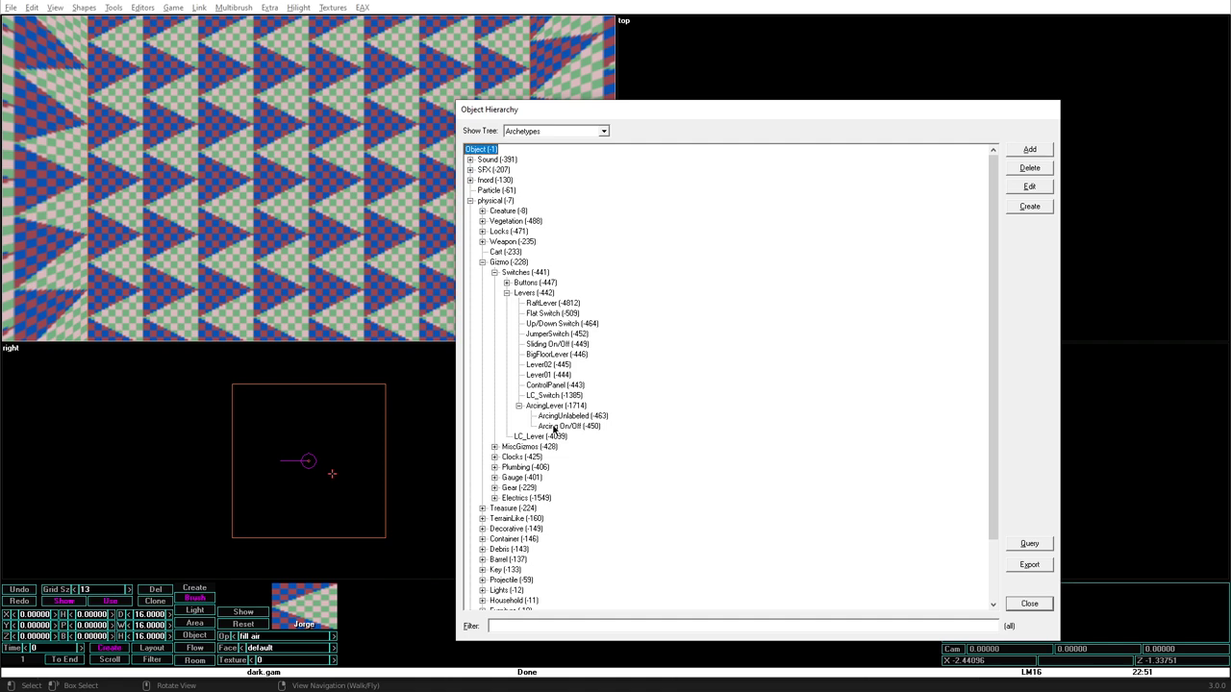
pyautogui.click(545, 407)
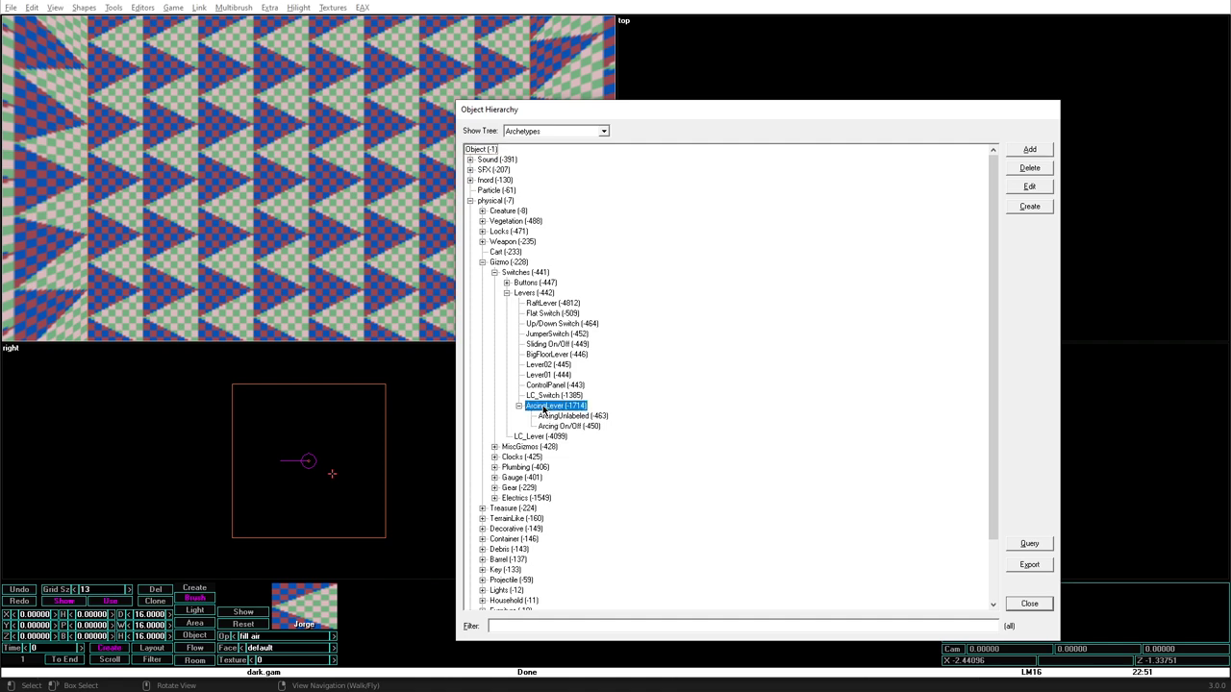
pyautogui.click(529, 297)
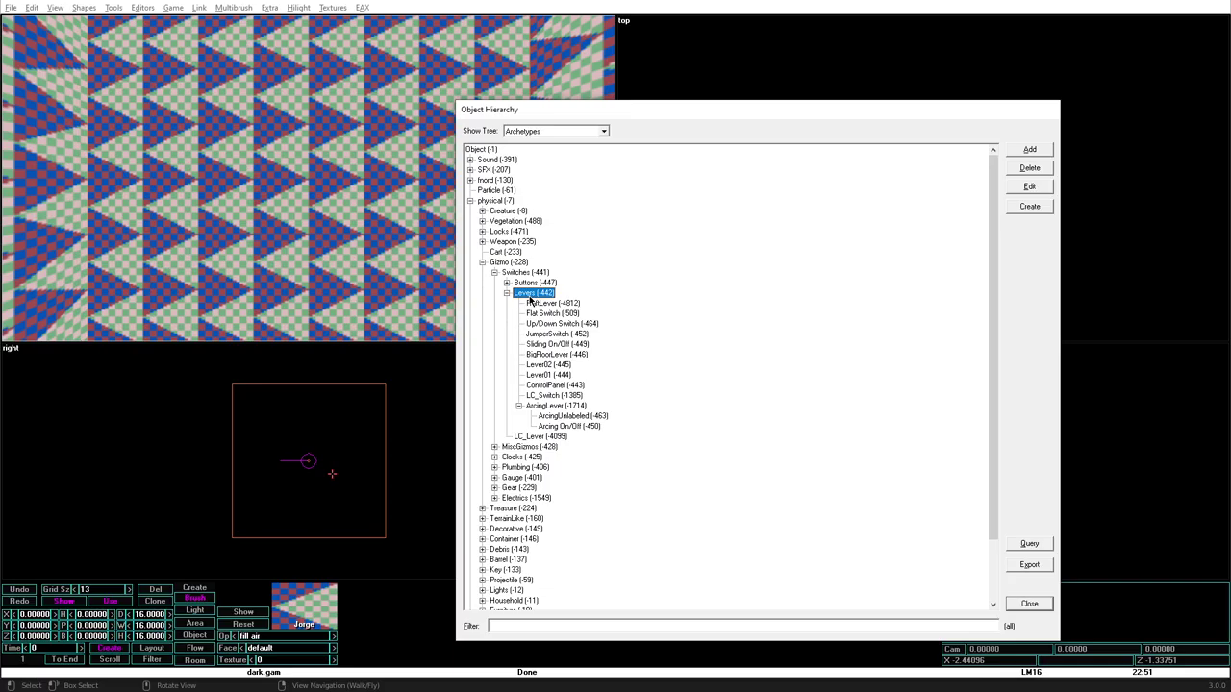
pyautogui.click(551, 417)
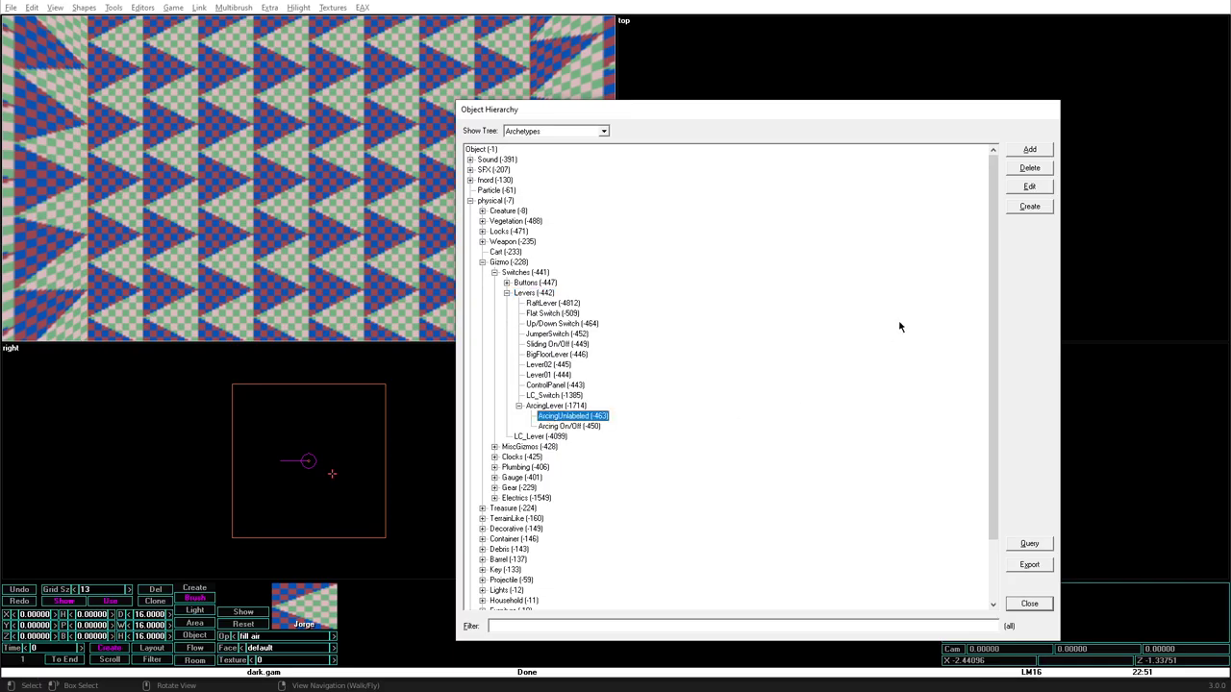
pyautogui.click(1030, 206)
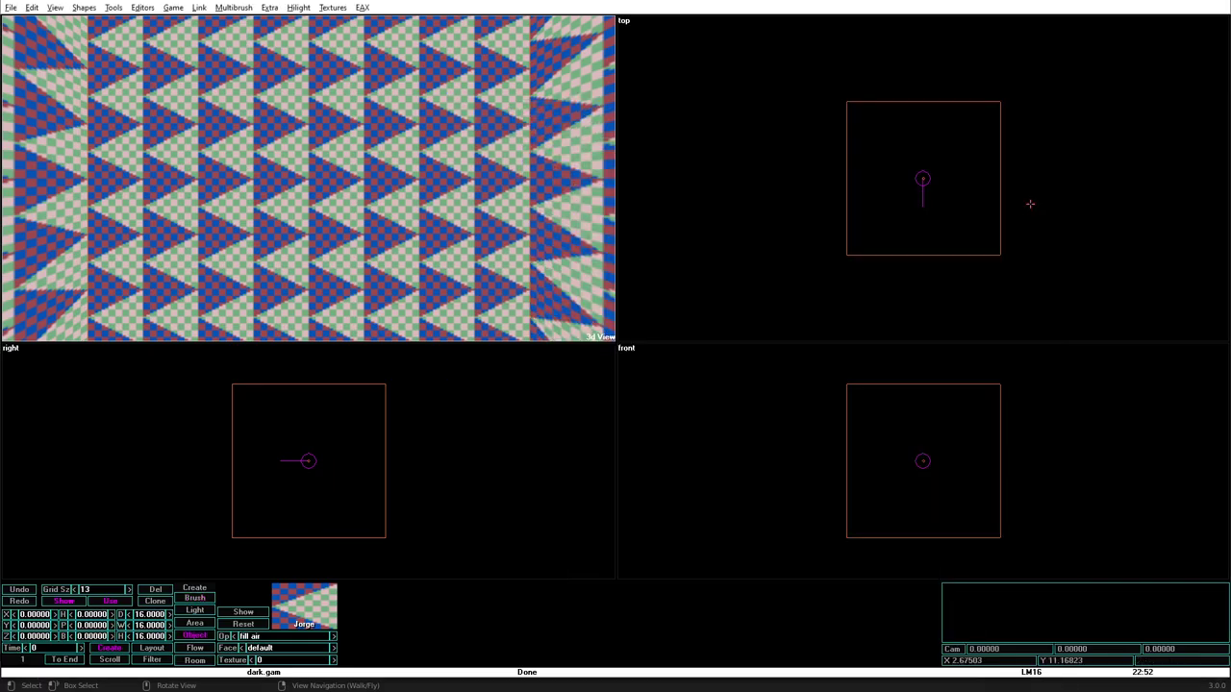
pyautogui.click(915, 201)
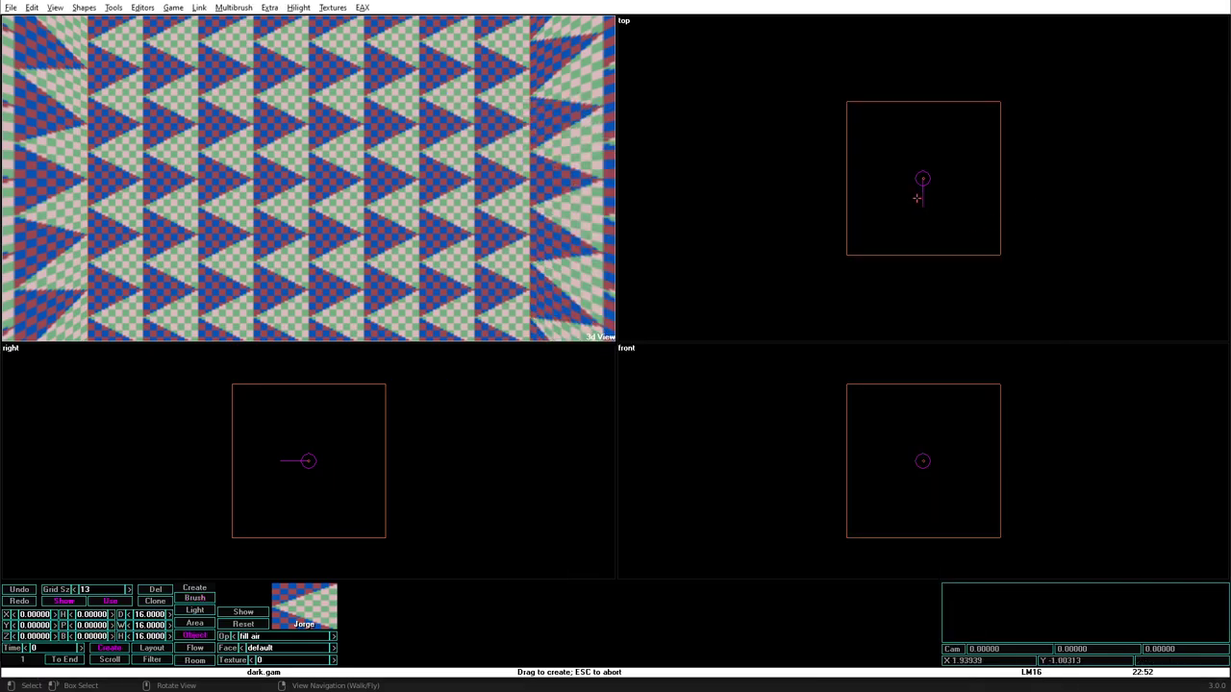
# Step: Clone the room's cube brush and shrink the copy to a depth of 6 and a width of 7
pyautogui.click(937, 258)
pyautogui.click(937, 255)
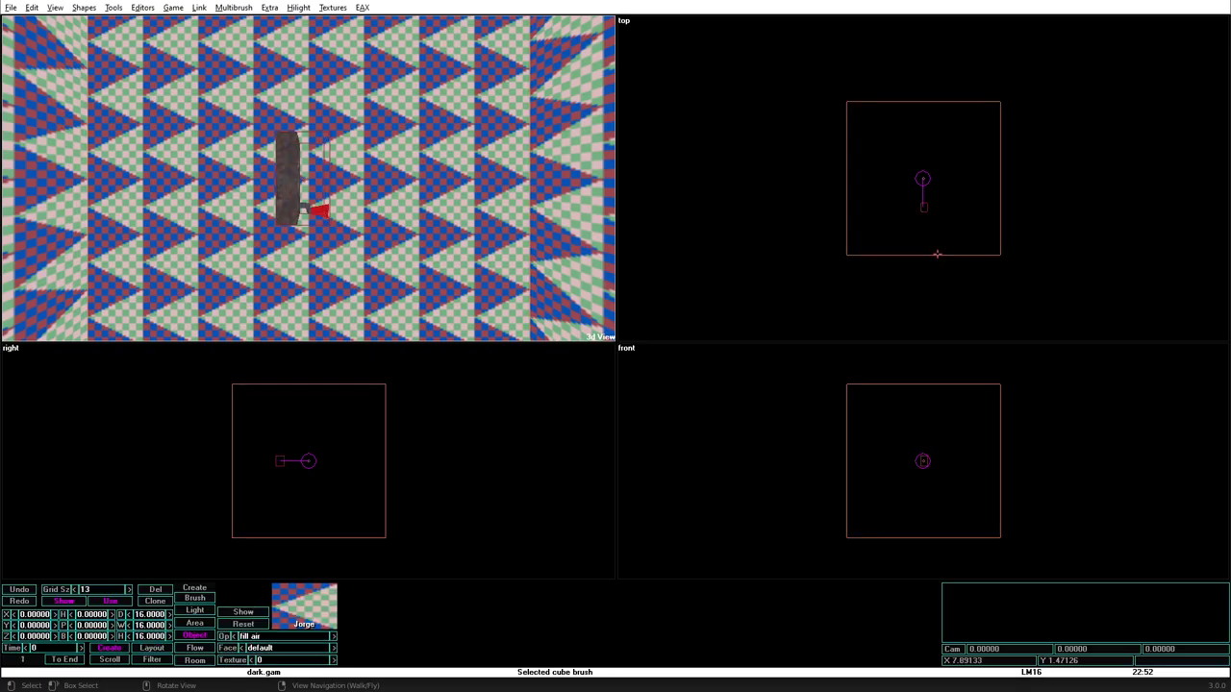
pyautogui.hotkey('shift', 'Left')
pyautogui.hotkey('shift', 'Left')
pyautogui.hotkey('shift', 'Left')
pyautogui.hotkey('shift', 'Left')
pyautogui.hotkey('shift', 'Left')
pyautogui.hotkey('shift', 'Left')
pyautogui.hotkey('shift', 'Left')
pyautogui.hotkey('shift', 'Left')
pyautogui.hotkey('shift', 'Left')
pyautogui.hotkey('shift', 'Down')
pyautogui.hotkey('shift', 'Down')
pyautogui.hotkey('shift', 'Down')
pyautogui.hotkey('shift', 'Down')
pyautogui.hotkey('shift', 'Down')
pyautogui.hotkey('shift', 'Down')
pyautogui.hotkey('shift', 'Down')
pyautogui.hotkey('shift', 'Down')
pyautogui.hotkey('shift', 'Down')
pyautogui.hotkey('shift', 'Down')
pyautogui.hotkey('shift', 'Down')
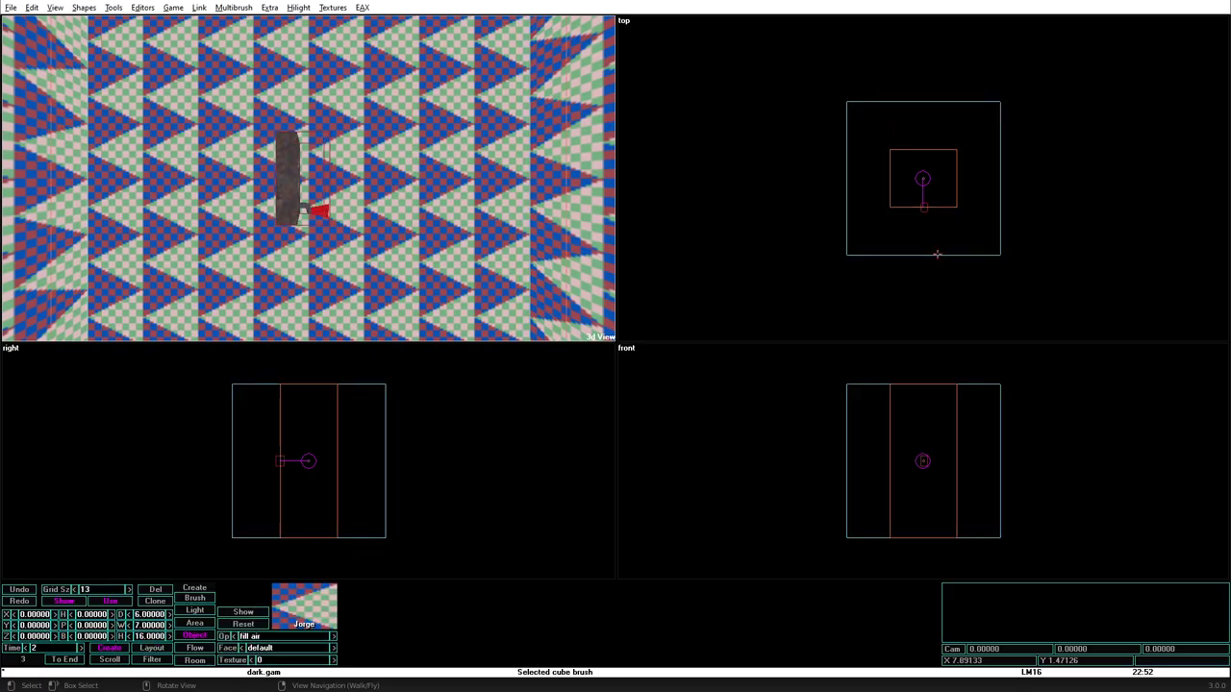
# Step: Move the new brush to X 6 and Z -4, with its depth reduced to 5 and height to 8
pyautogui.press('Down')
pyautogui.press('Down')
pyautogui.press('Down')
pyautogui.press('Down')
pyautogui.press('Down')
pyautogui.press('Down')
pyautogui.hotkey('shift', 'pagedown')
pyautogui.hotkey('shift', 'pagedown')
pyautogui.hotkey('shift', 'pagedown')
pyautogui.hotkey('shift', 'pagedown')
pyautogui.hotkey('shift', 'pagedown')
pyautogui.hotkey('shift', 'pagedown')
pyautogui.hotkey('shift', 'pagedown')
pyautogui.hotkey('shift', 'pagedown')
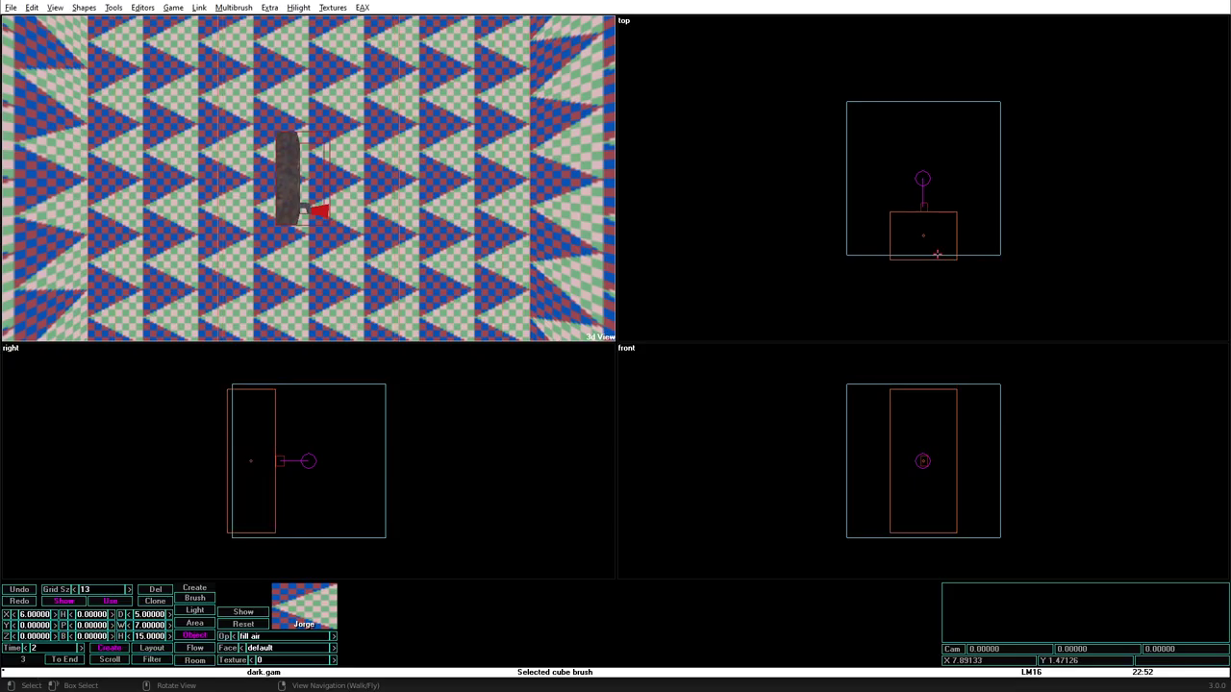
pyautogui.press('pagedown')
pyautogui.press('pagedown')
pyautogui.press('pagedown')
pyautogui.press('pagedown')
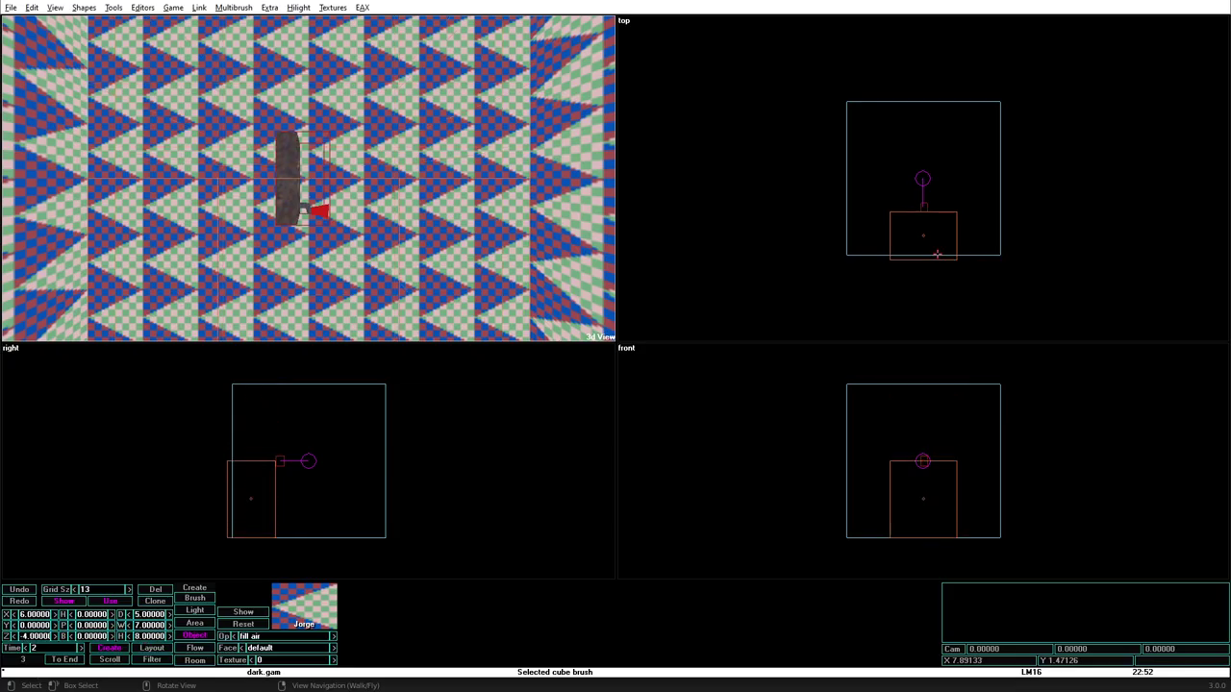
# Step: Resize the new brush to depth 3, width 3 and height 5, and seat it against the wall and floor at X 6.5, Z -5.5
pyautogui.hotkey('shift', 'pagedown')
pyautogui.hotkey('shift', 'pagedown')
pyautogui.hotkey('shift', 'pagedown')
pyautogui.press('pagedown')
pyautogui.press('pagedown')
pyautogui.press('pagedown')
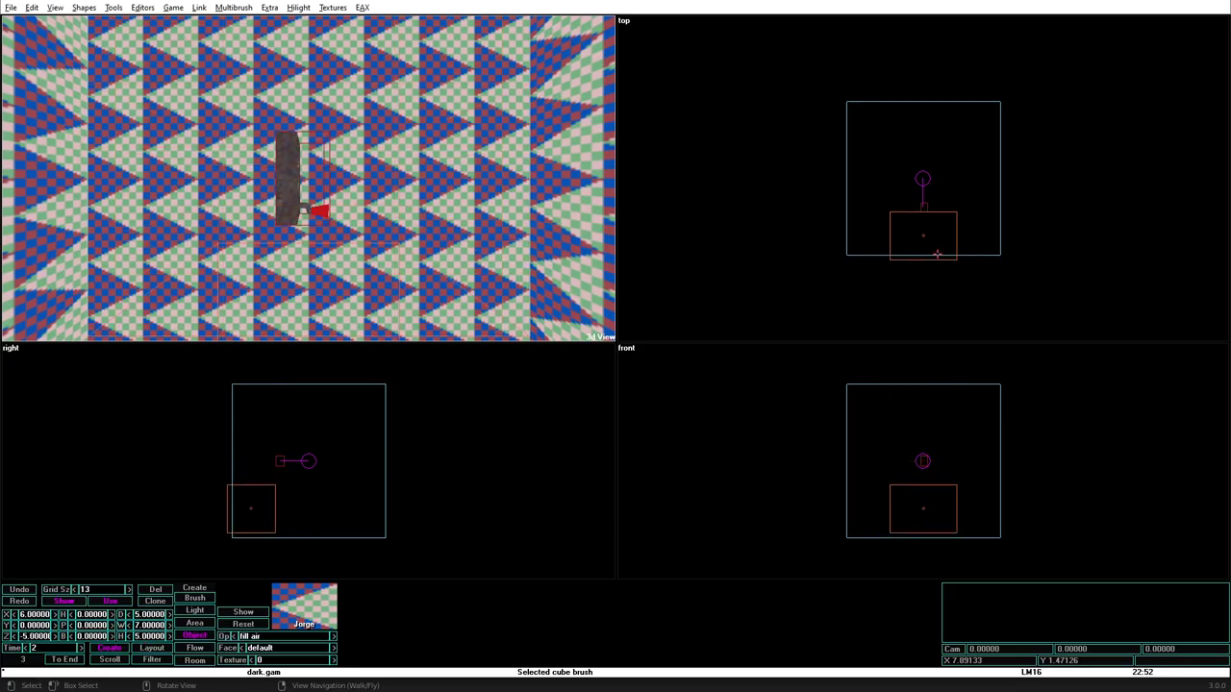
pyautogui.hotkey('shift', 'Down')
pyautogui.hotkey('shift', 'Down')
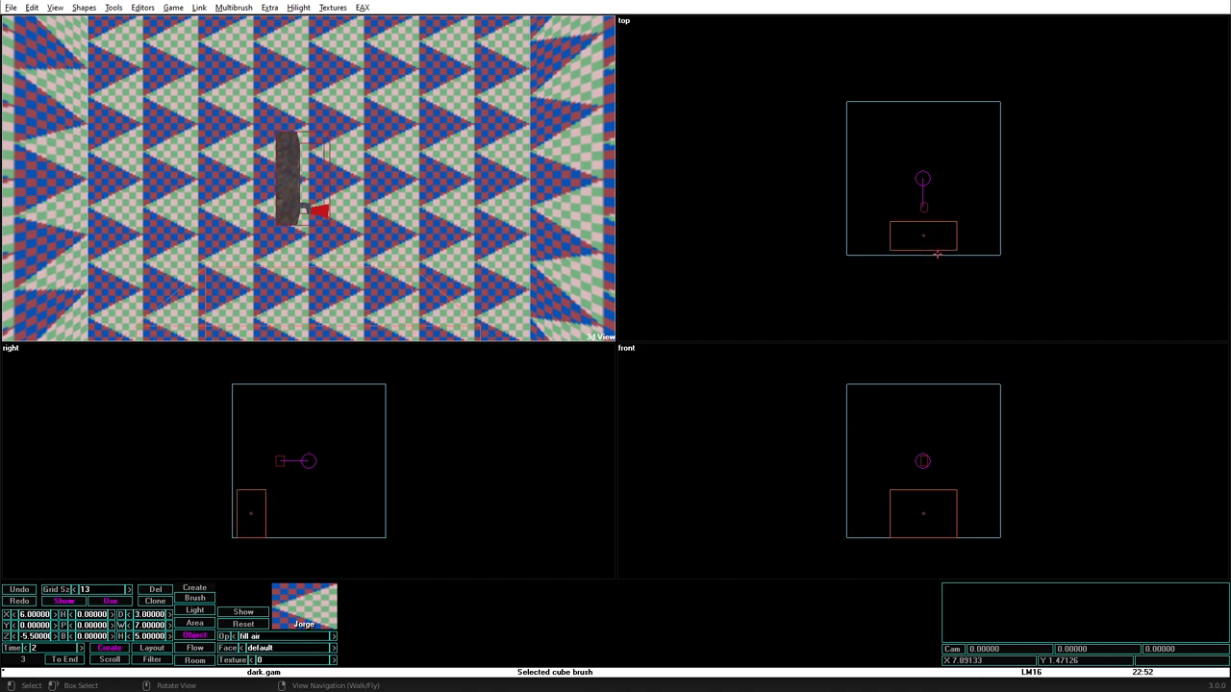
pyautogui.hotkey('shift', 'Left')
pyautogui.hotkey('shift', 'Left')
pyautogui.hotkey('shift', 'Left')
pyautogui.hotkey('shift', 'Left')
pyautogui.press('Down')
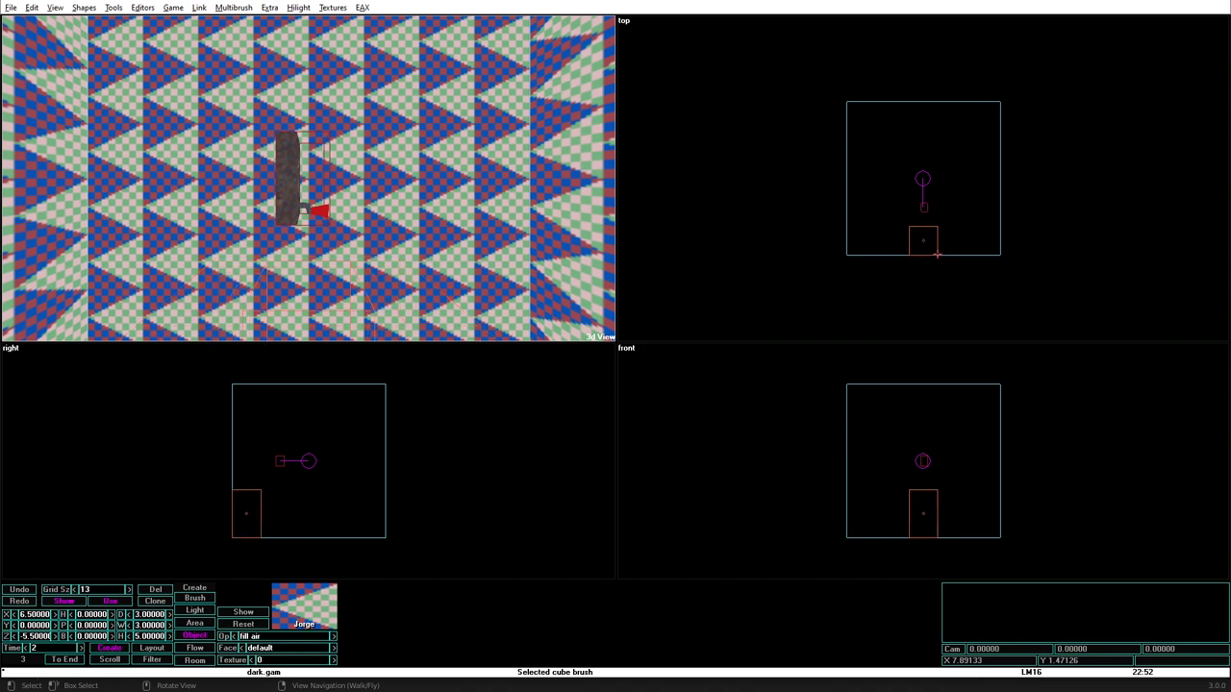
# Step: Move the ArcingUnlabeled lever toward the wall to about X 6.5, directly above the small brush
pyautogui.click(923, 206)
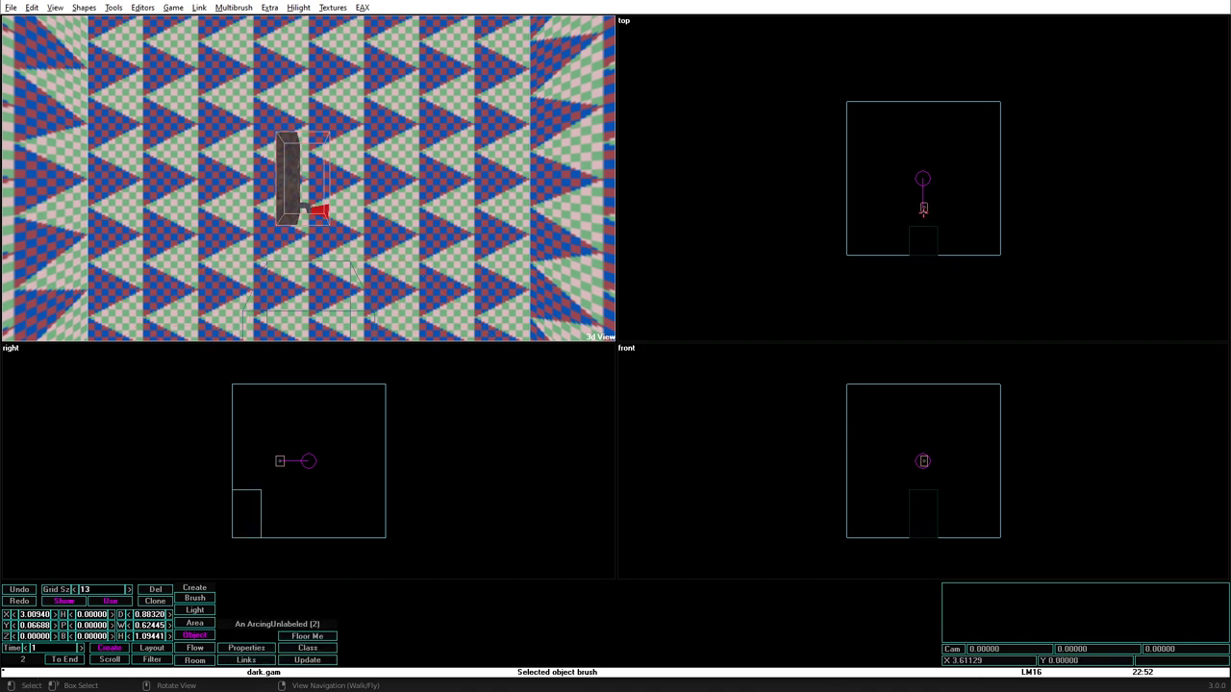
pyautogui.press('Down')
pyautogui.press('Down')
pyautogui.press('Down')
pyautogui.press('Down')
pyautogui.press('Down')
pyautogui.press('Down')
pyautogui.press('Down')
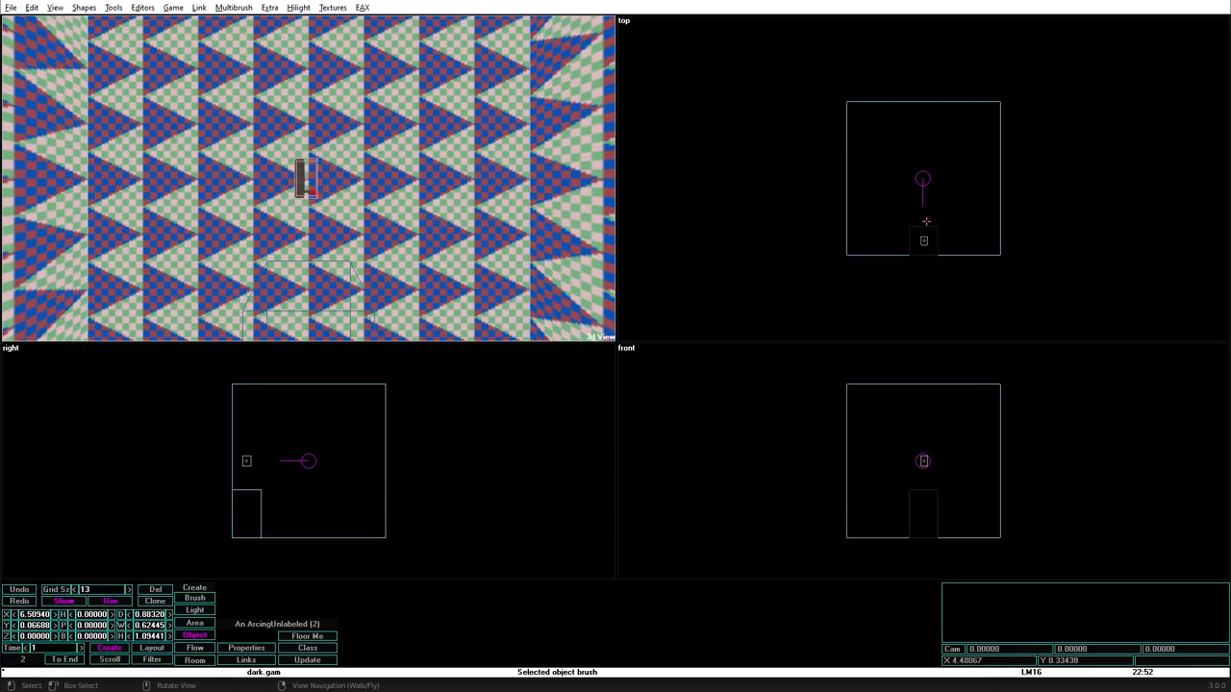
# Step: Turn the small brush under the lever into a fill solid pedestal
pyautogui.click(927, 227)
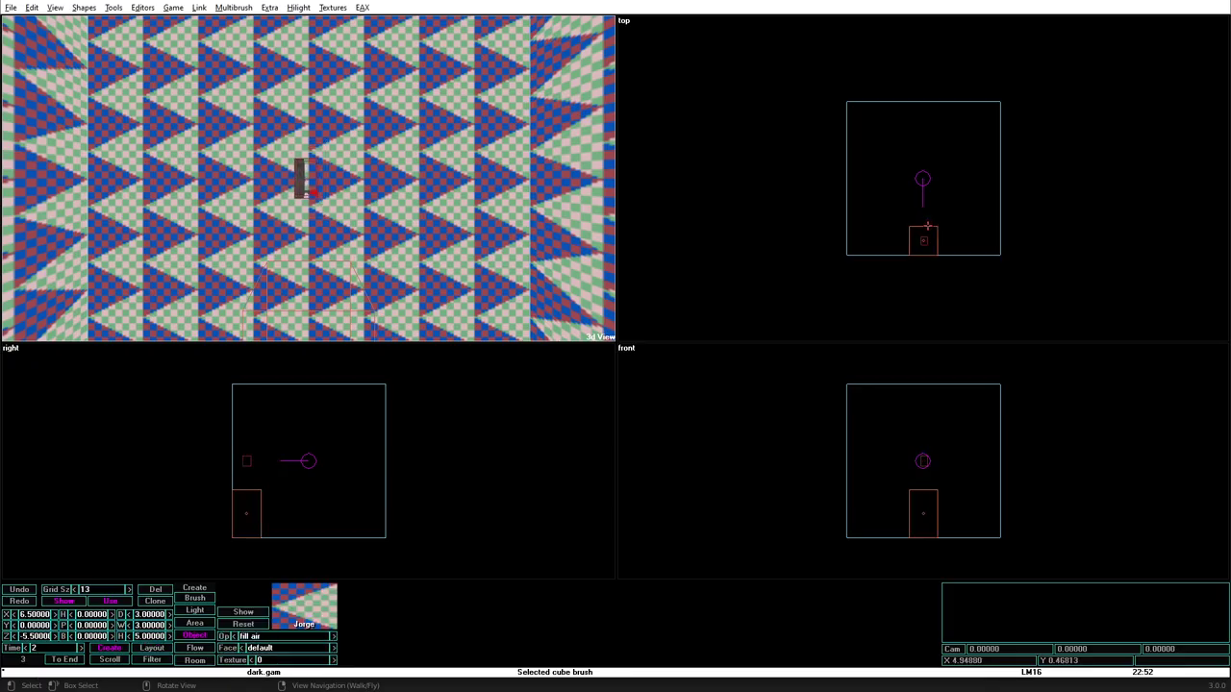
pyautogui.hotkey('ctrl', 'shift', 'p')
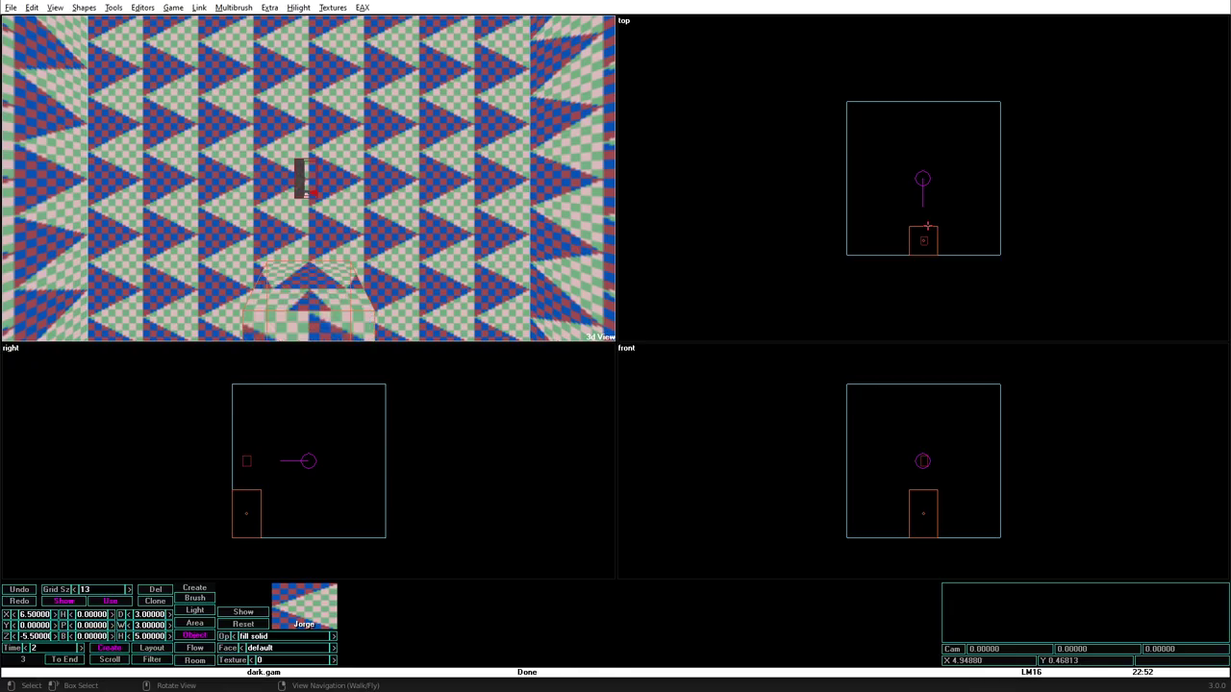
# Step: Add the Thief1 city texture family to the mission
pyautogui.click(331, 7)
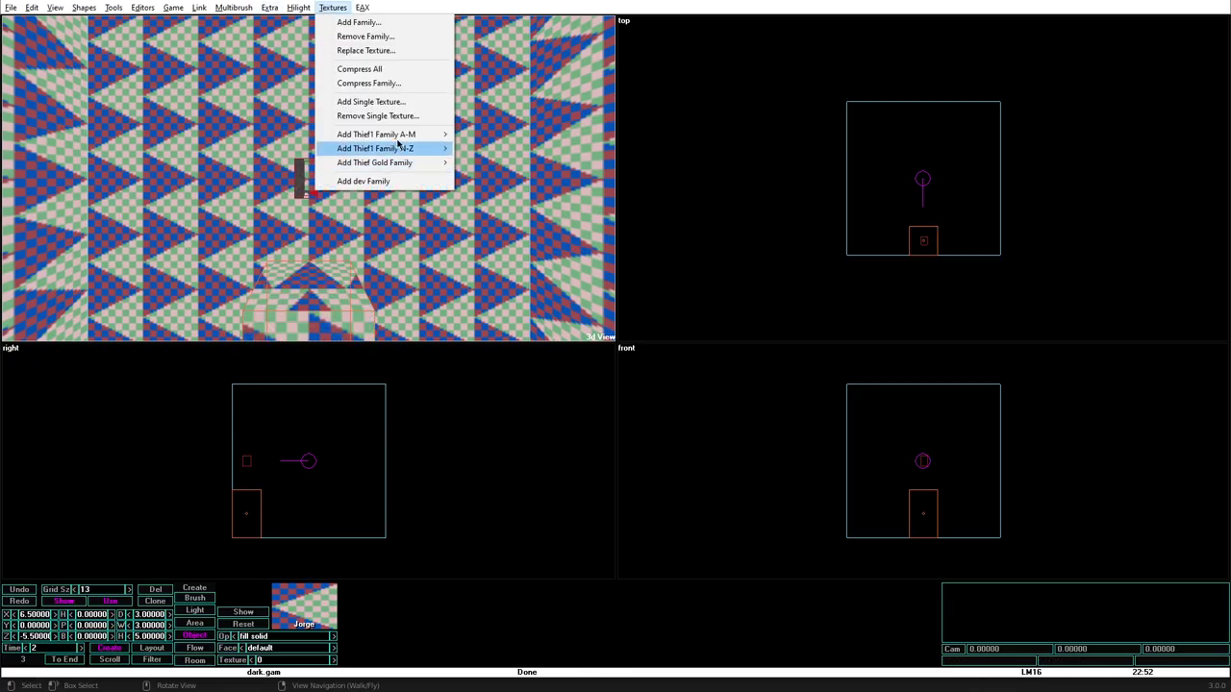
pyautogui.moveTo(399, 142)
pyautogui.click(480, 219)
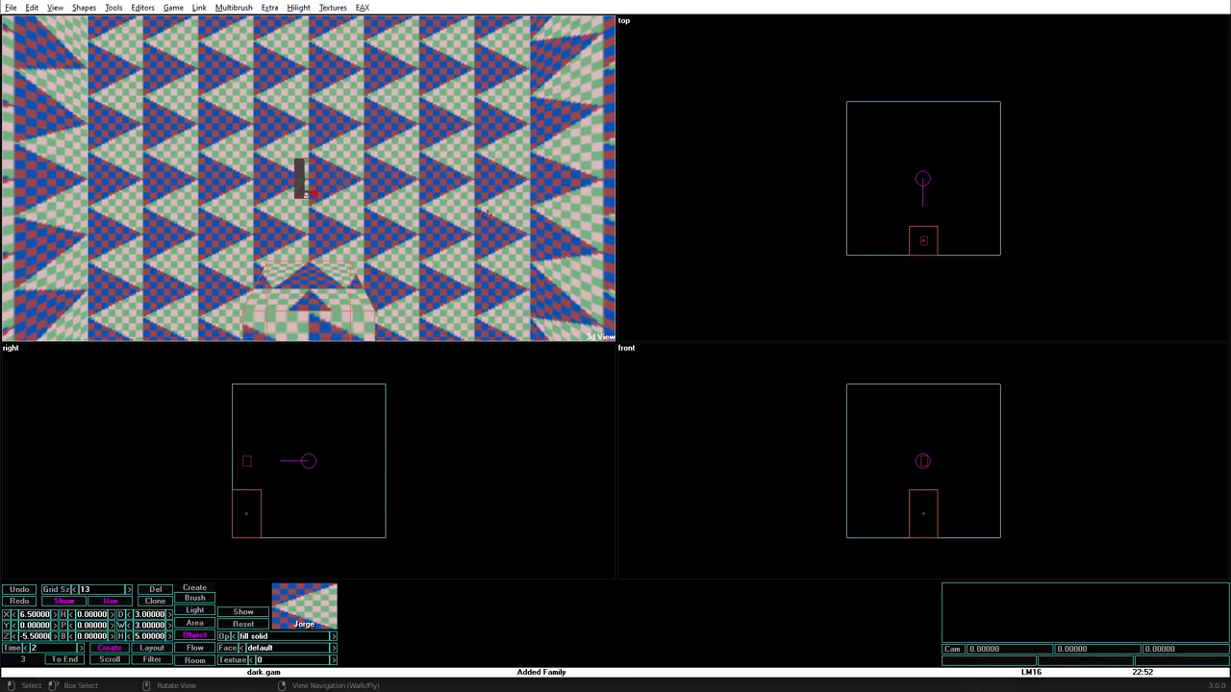
# Step: Texture the room brush's walls with city/cris03
pyautogui.click(412, 264)
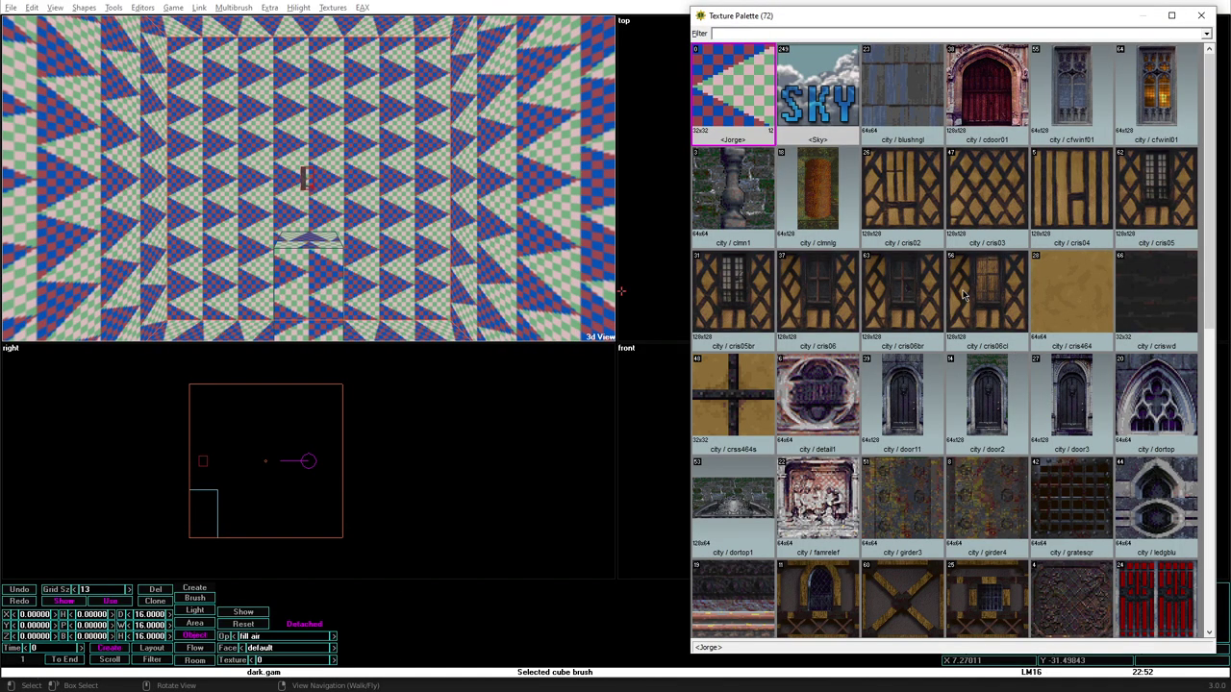
pyautogui.click(970, 201)
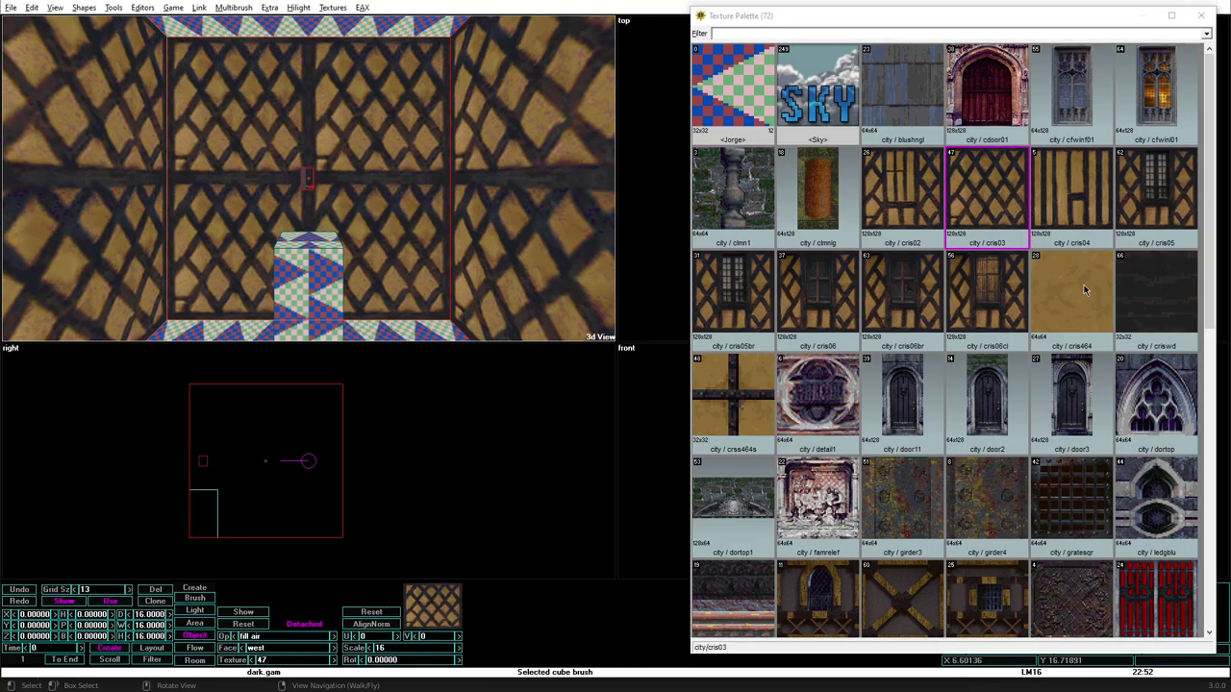
# Step: Apply the Sky texture to the room's ceiling and city/criswd to its floor
pyautogui.click(1126, 280)
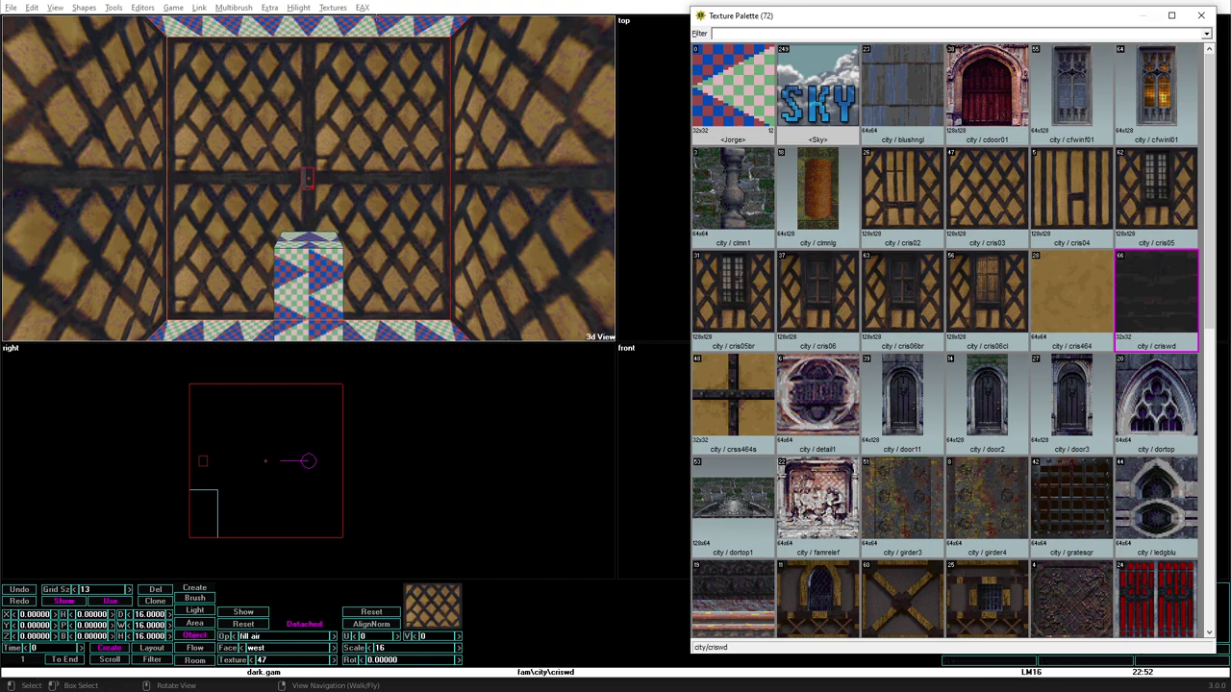
pyautogui.click(812, 90)
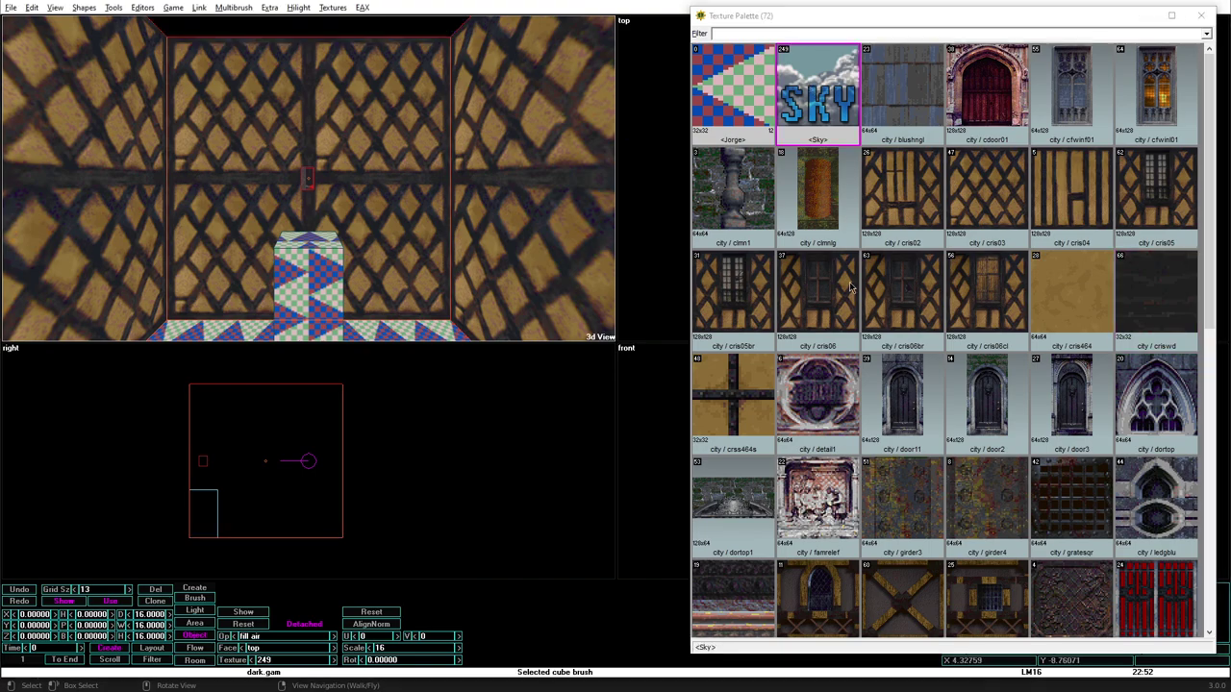
pyautogui.click(1139, 295)
pyautogui.click(308, 288)
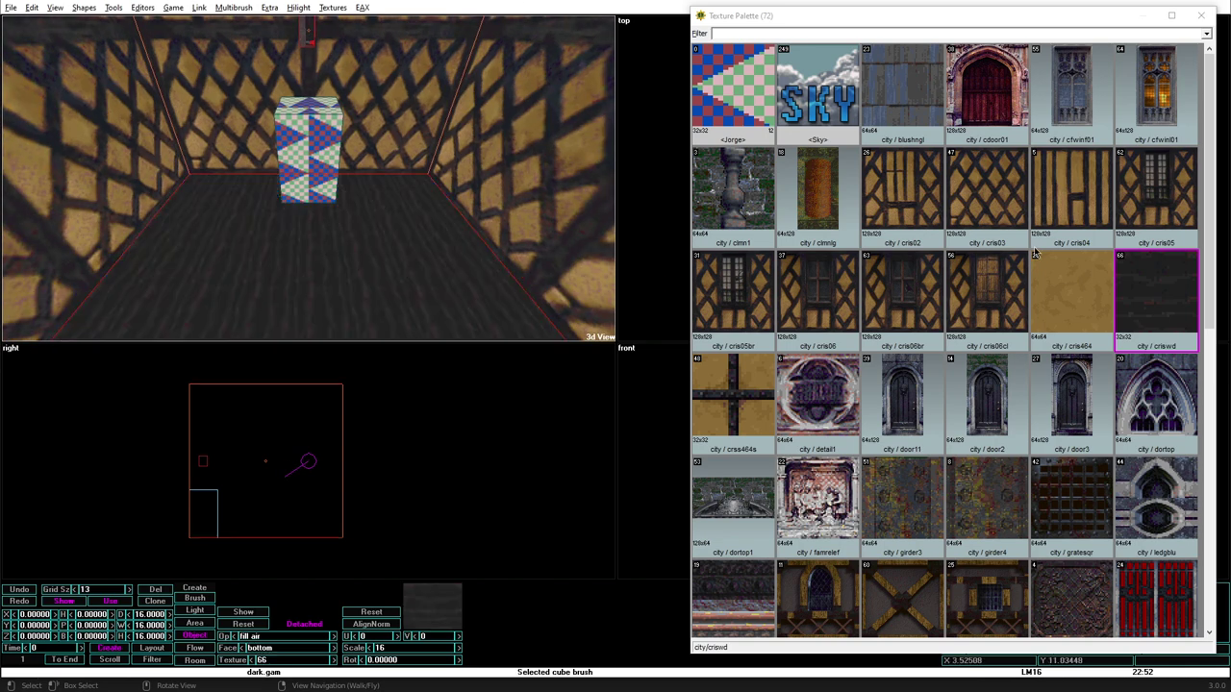
pyautogui.click(750, 293)
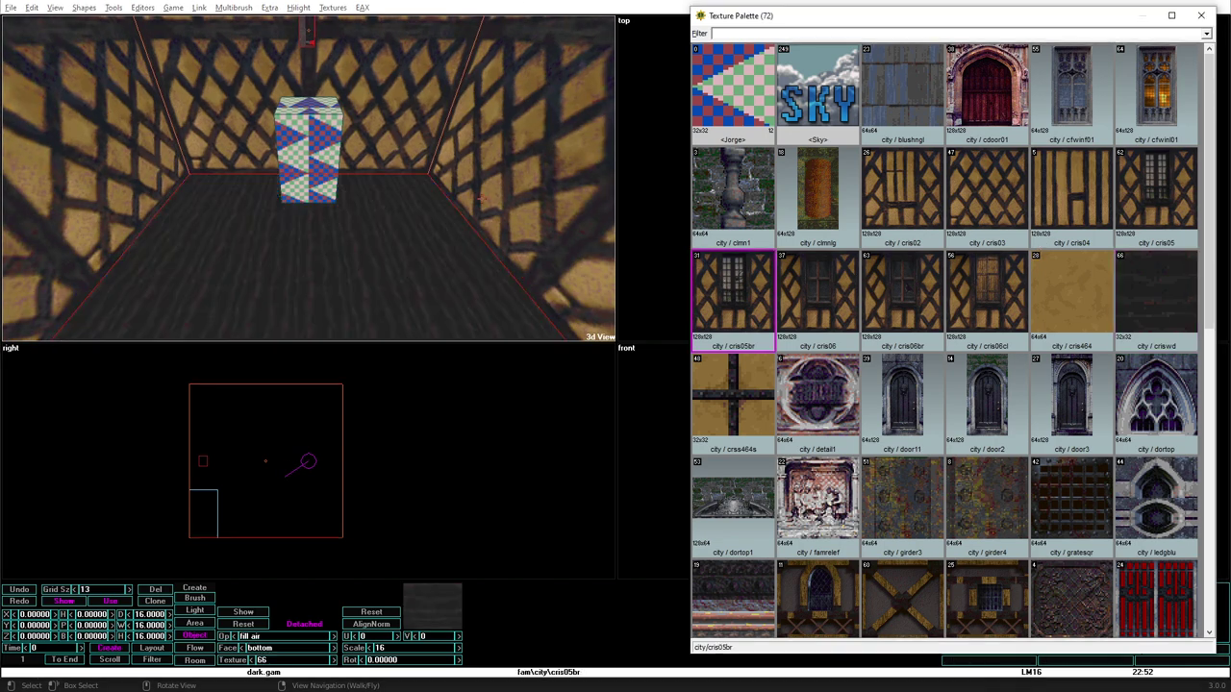
pyautogui.press('Up')
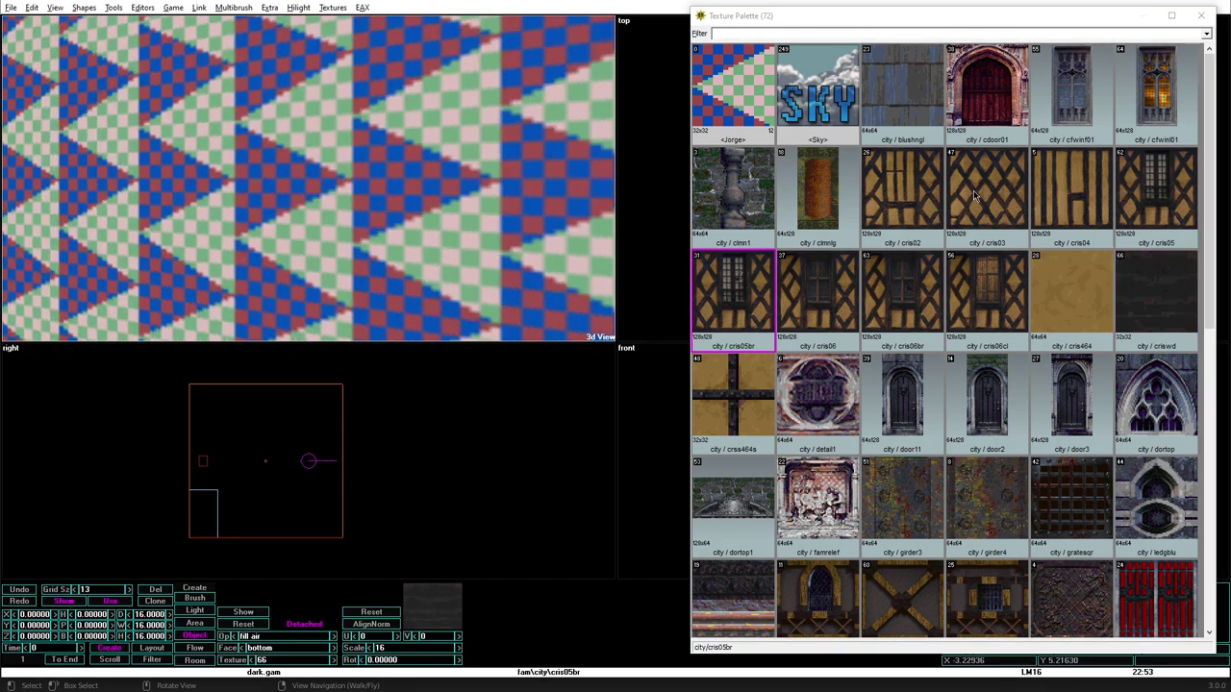
pyautogui.click(975, 196)
pyautogui.press('Down')
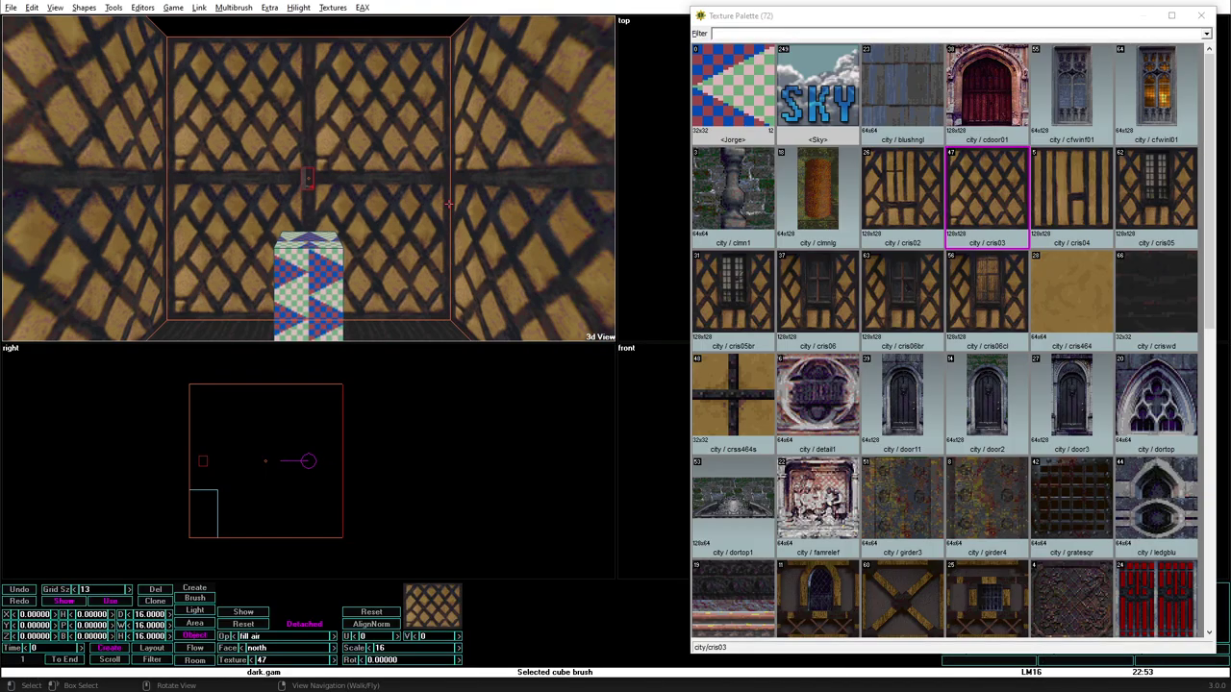
pyautogui.press('Up')
pyautogui.press('Down')
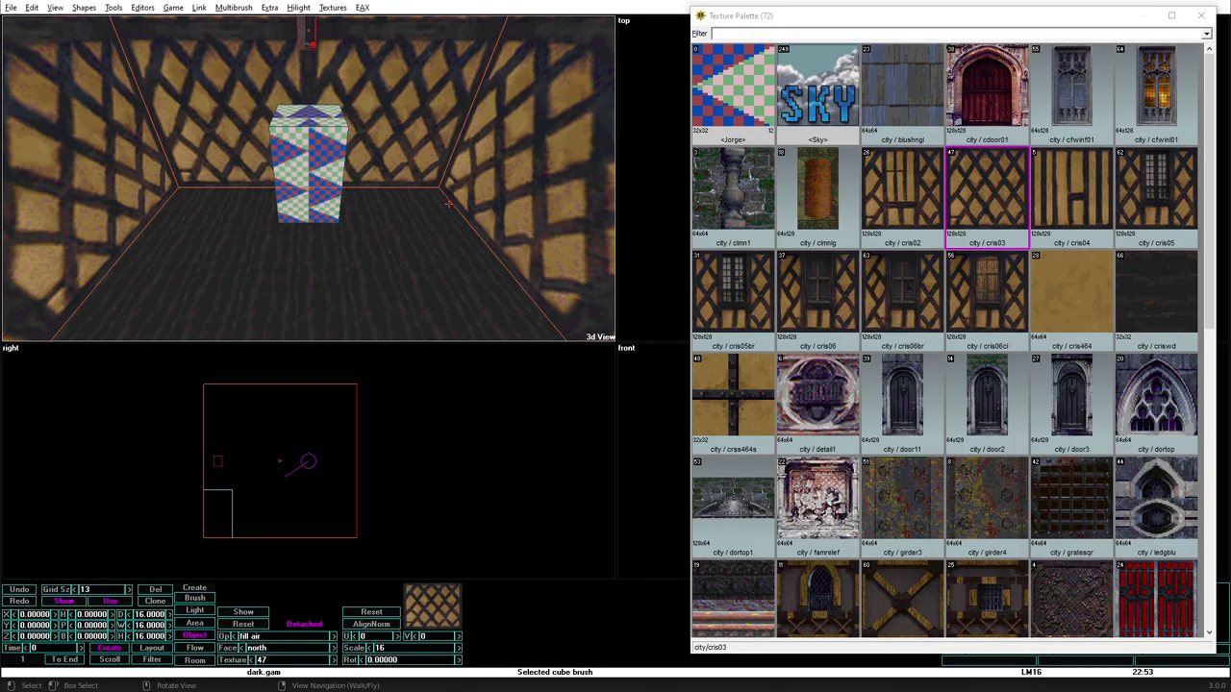
# Step: Select the pedestal brush and texture it with city/rustgir5
pyautogui.press('Escape')
pyautogui.press('Tab')
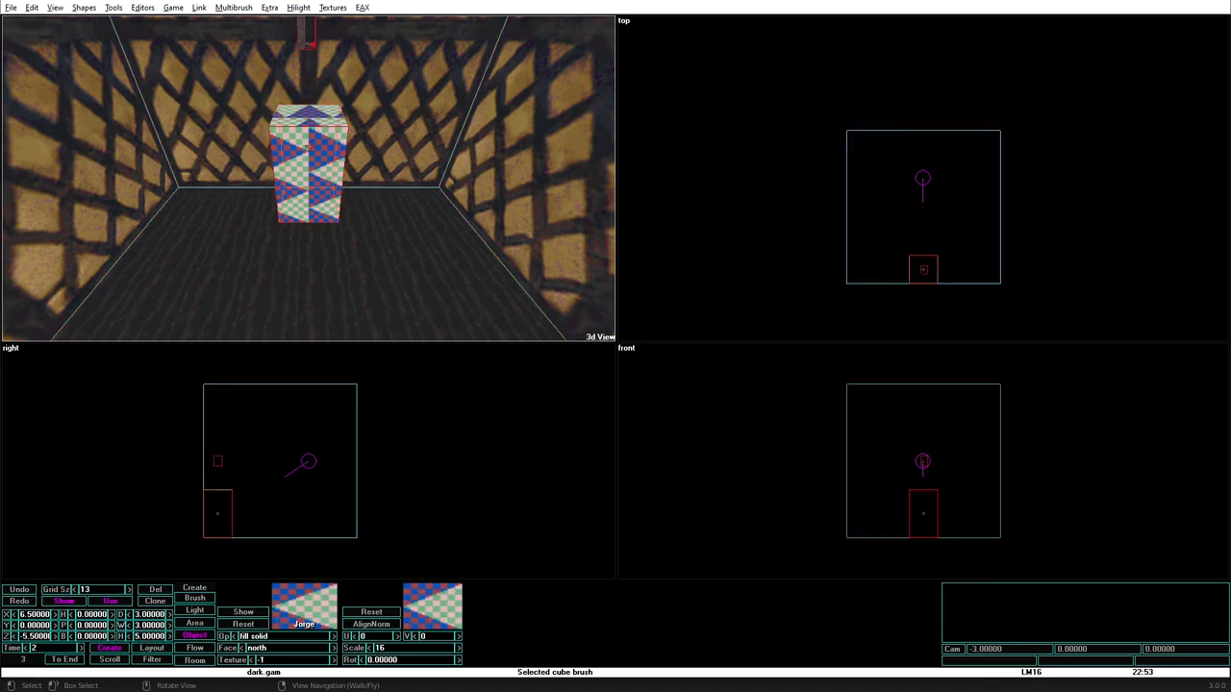
pyautogui.press('t')
pyautogui.scroll(-8, 926, 370)
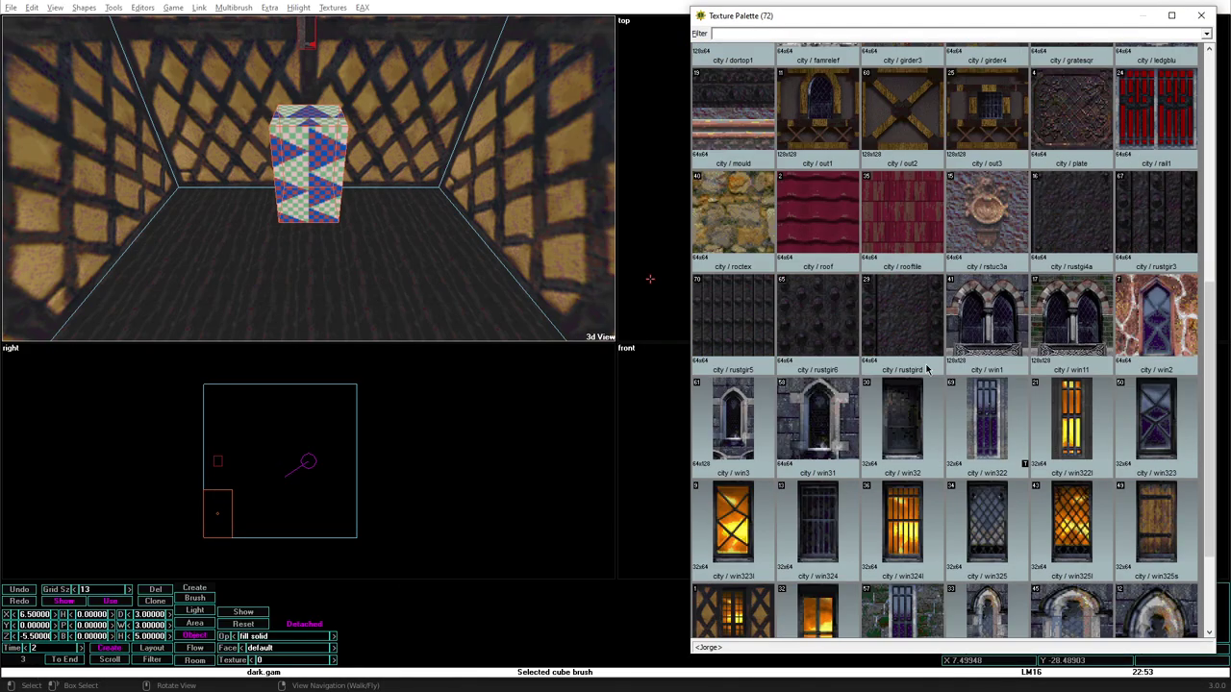
pyautogui.scroll(-1, 926, 369)
pyautogui.click(757, 296)
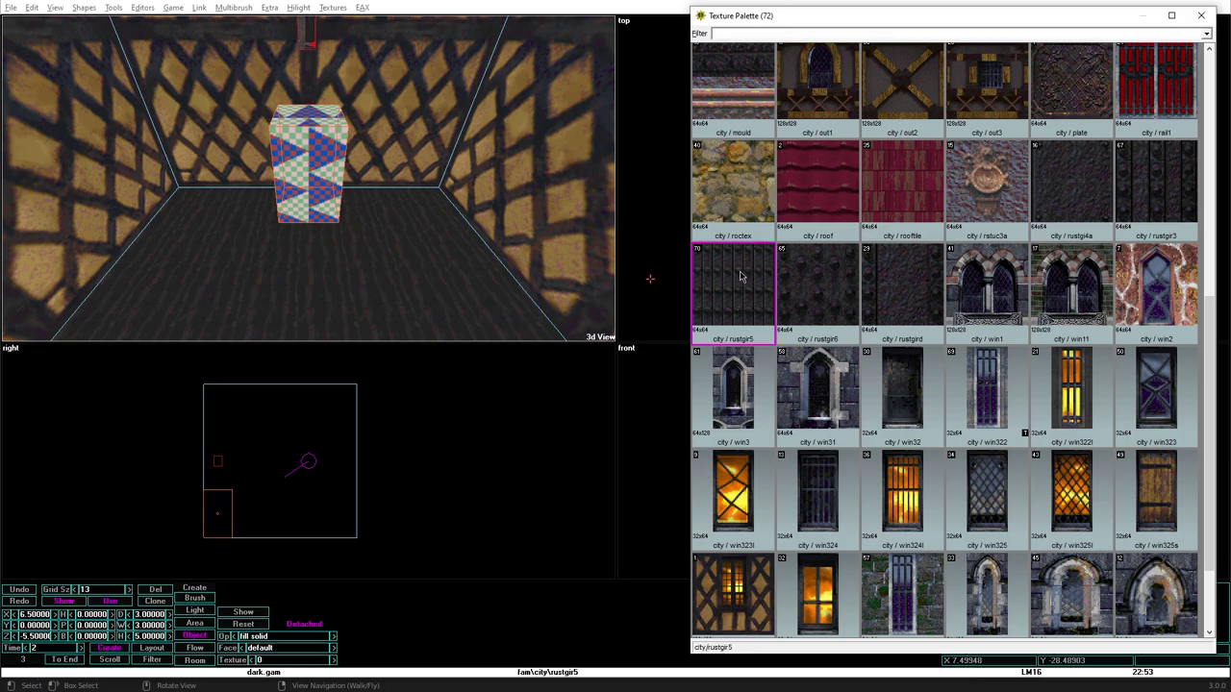
pyautogui.rightClick(740, 277)
pyautogui.click(759, 292)
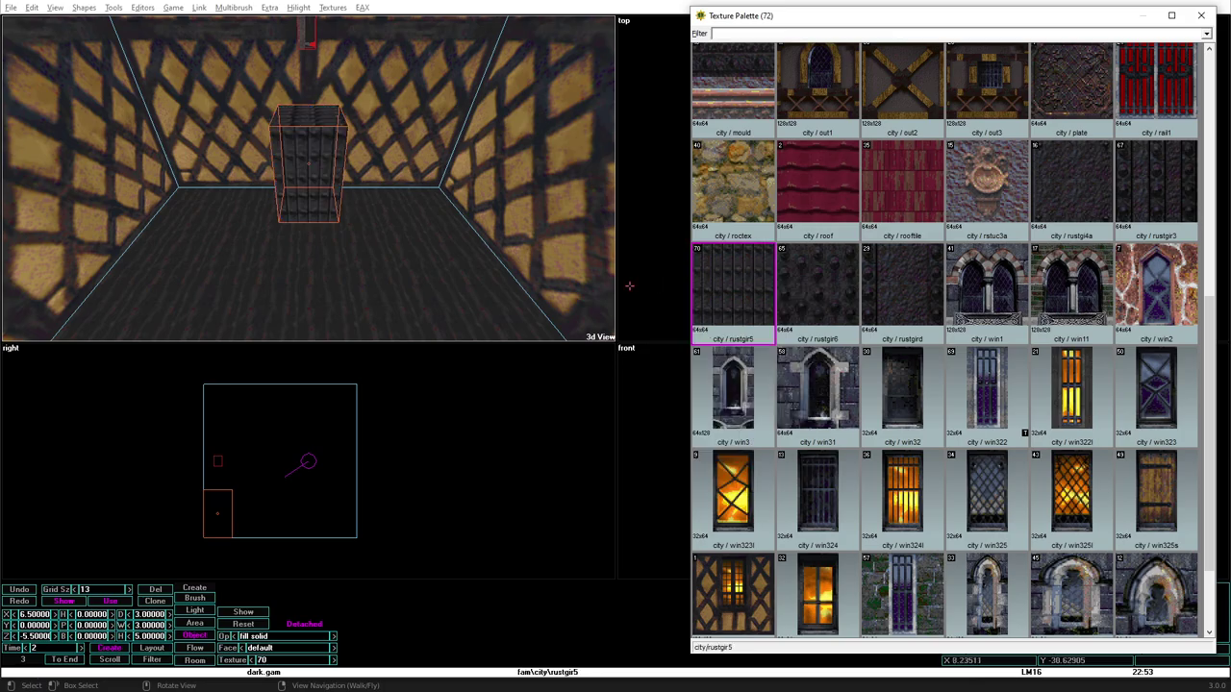
pyautogui.press('t')
# Step: Give the lever object the Shape Model Name reskeplean1j and drop it down onto the top of the pedestal
pyautogui.moveTo(577, 289); pyautogui.dragTo(365, 272, button='right')
pyautogui.scroll(1, 794, 259)
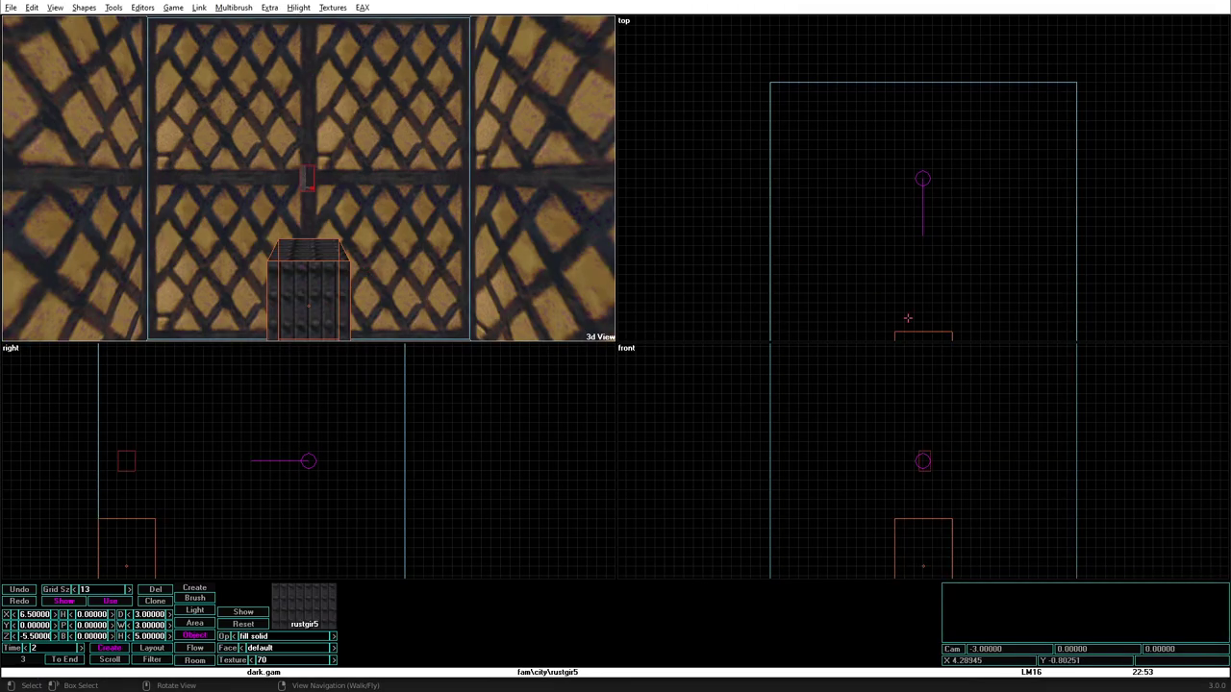
pyautogui.scroll(-1, 865, 269)
pyautogui.click(920, 273)
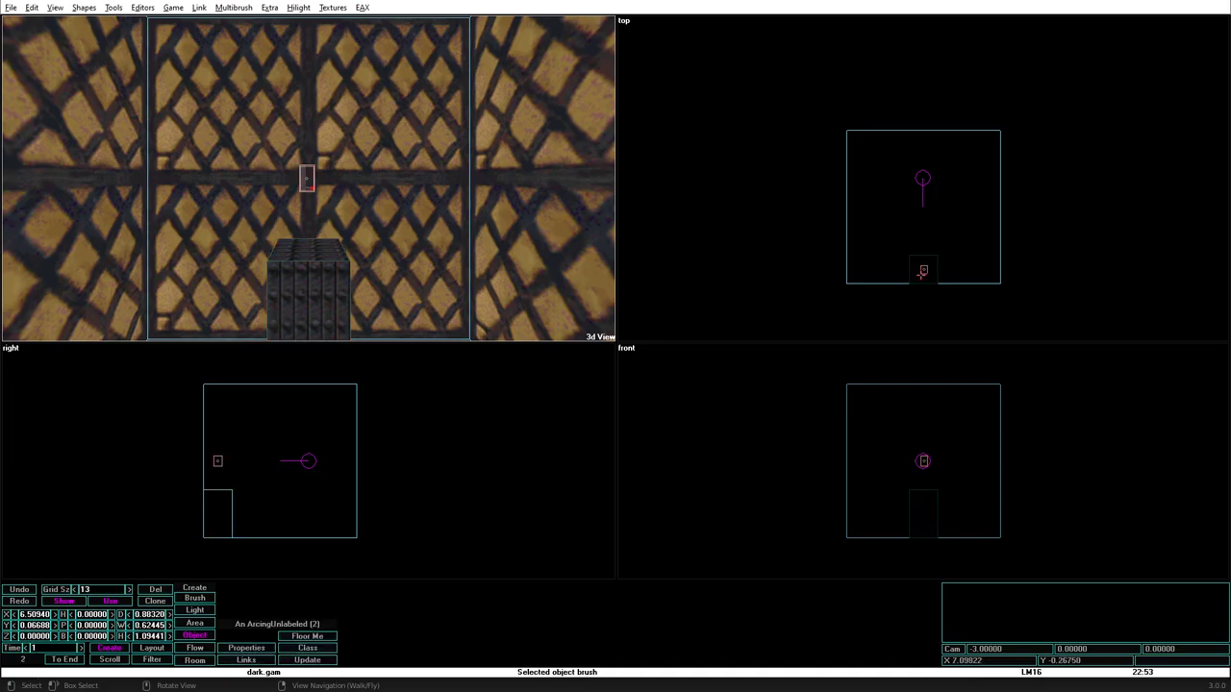
pyautogui.doubleClick(921, 272)
pyautogui.click(886, 126)
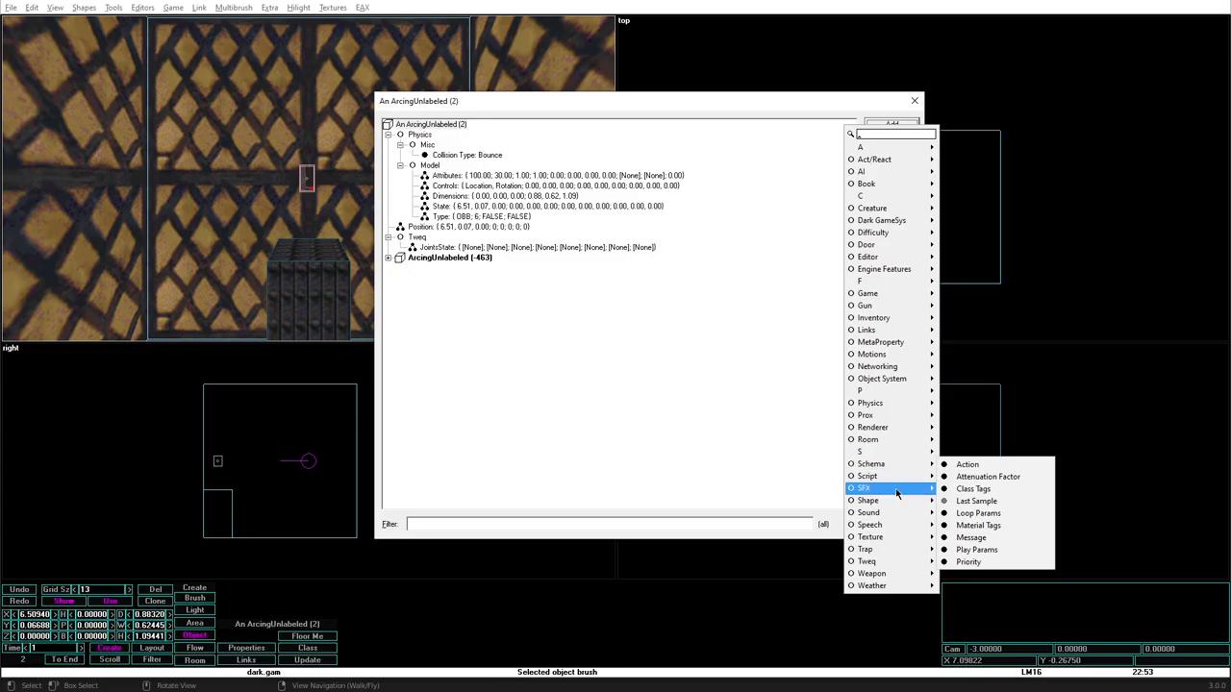
pyautogui.moveTo(895, 504)
pyautogui.click(974, 513)
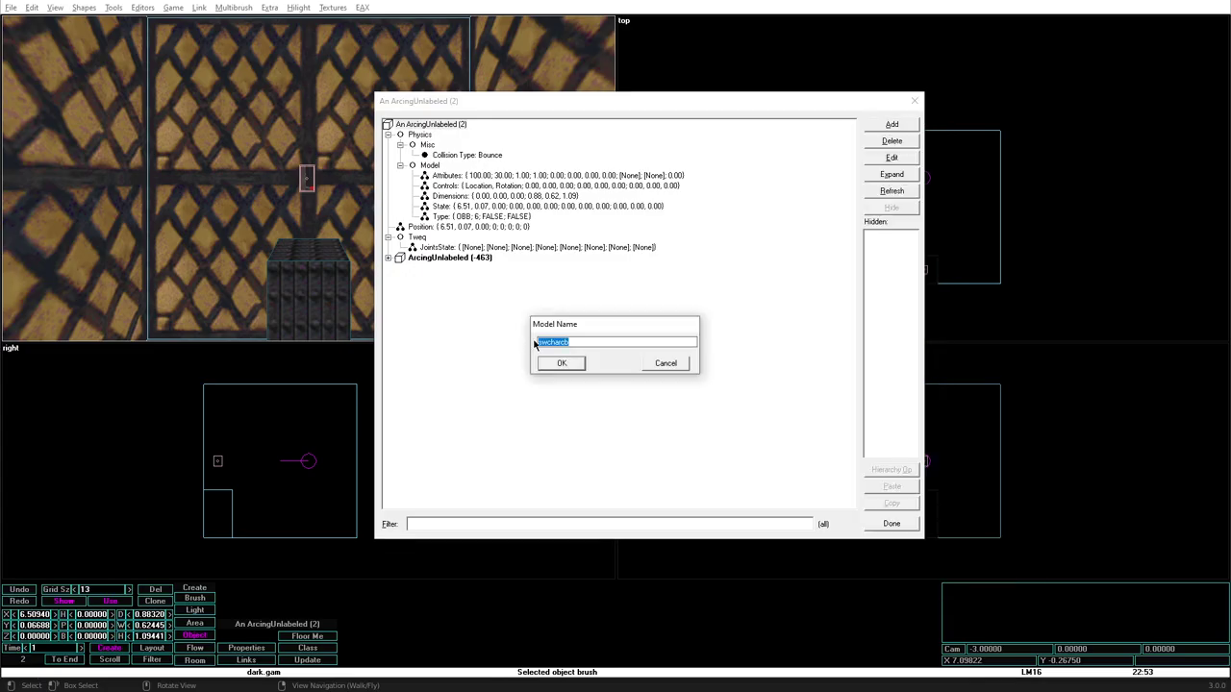
pyautogui.write('reskeplean1j')
pyautogui.click(564, 364)
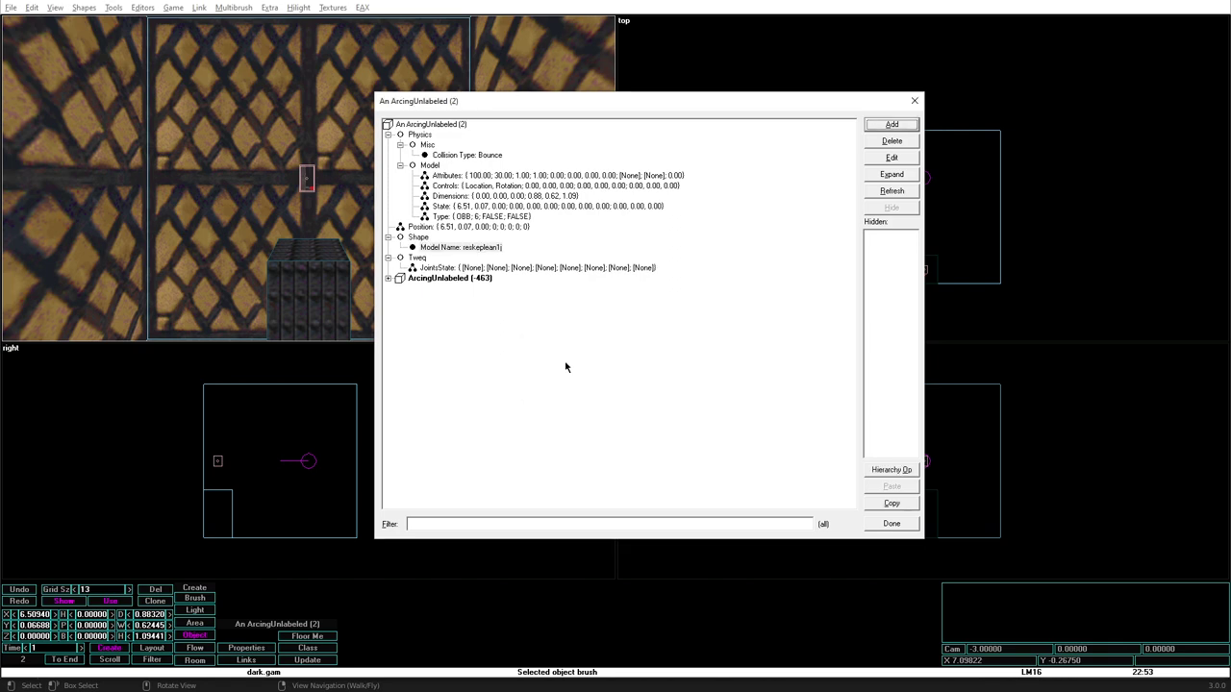
pyautogui.click(892, 524)
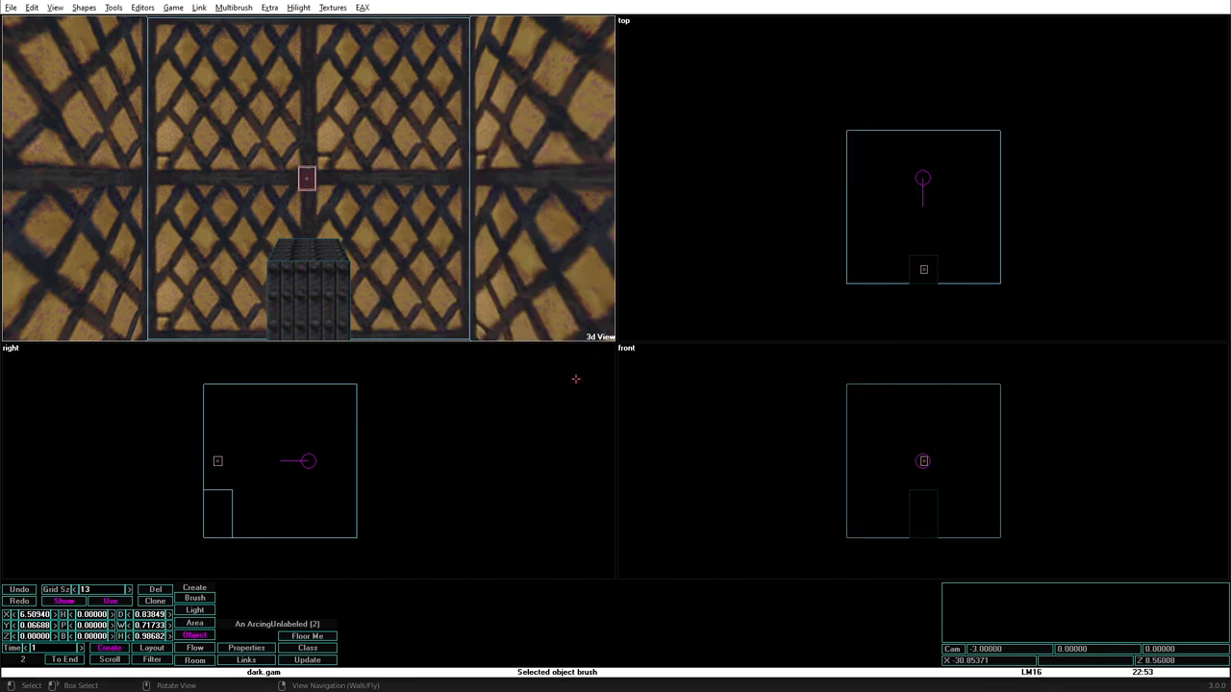
pyautogui.hotkey('ctrl', 'f')
pyautogui.press('Down')
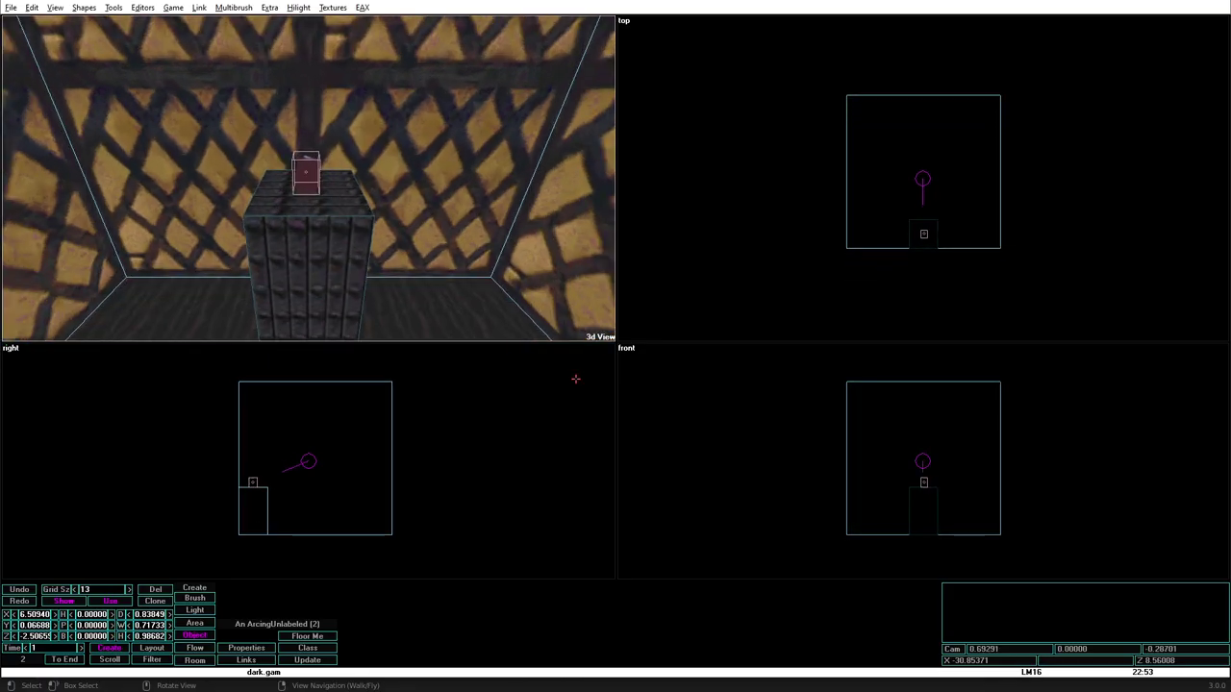
# Step: Add a Shape TxtRepl r0 property with obj/txt/angststb to the lever object
pyautogui.hotkey('alt', 'p')
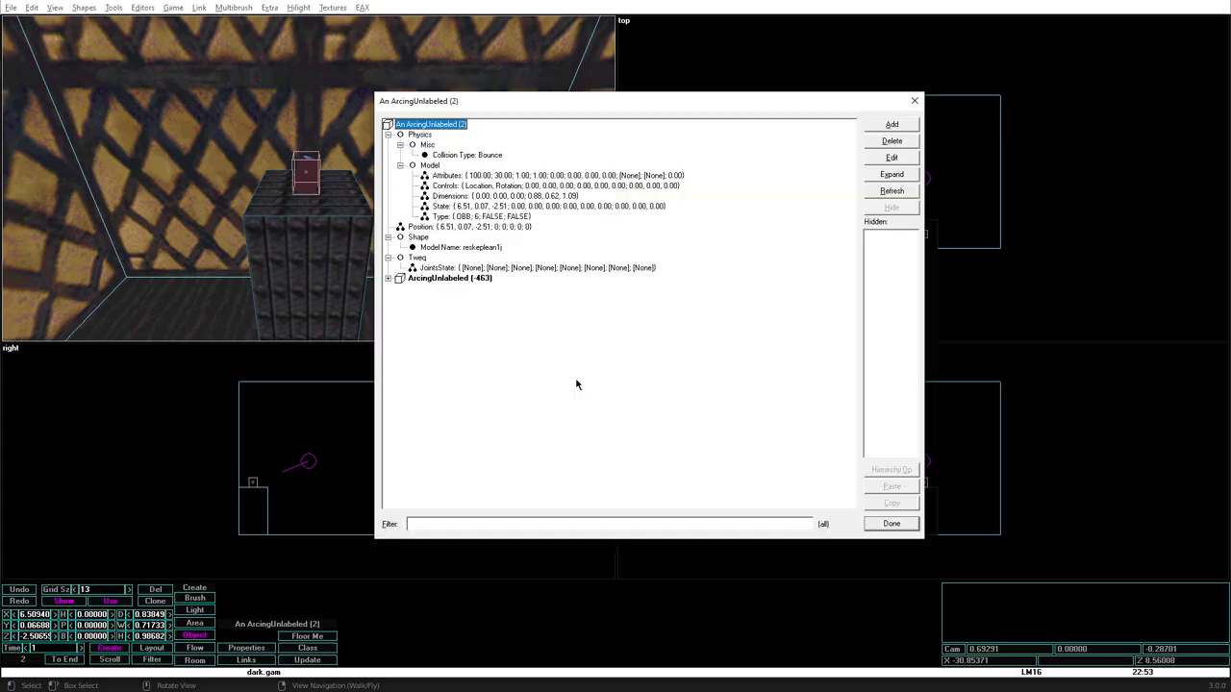
pyautogui.click(891, 124)
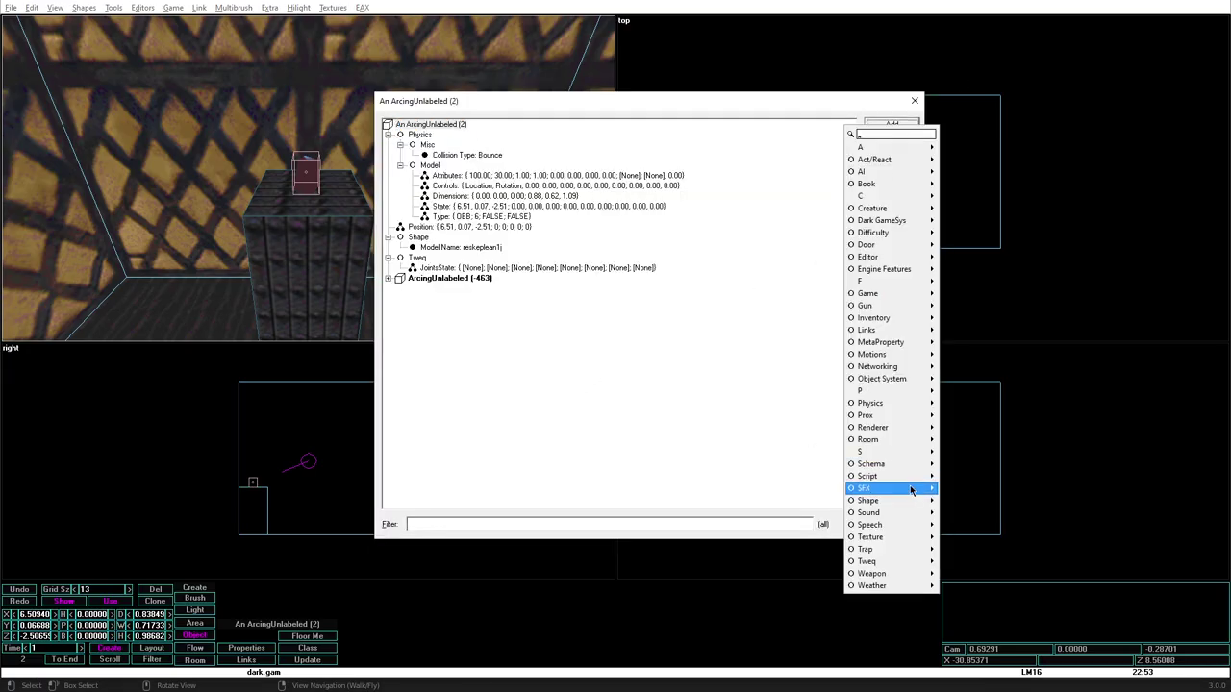
pyautogui.moveTo(911, 501)
pyautogui.click(973, 549)
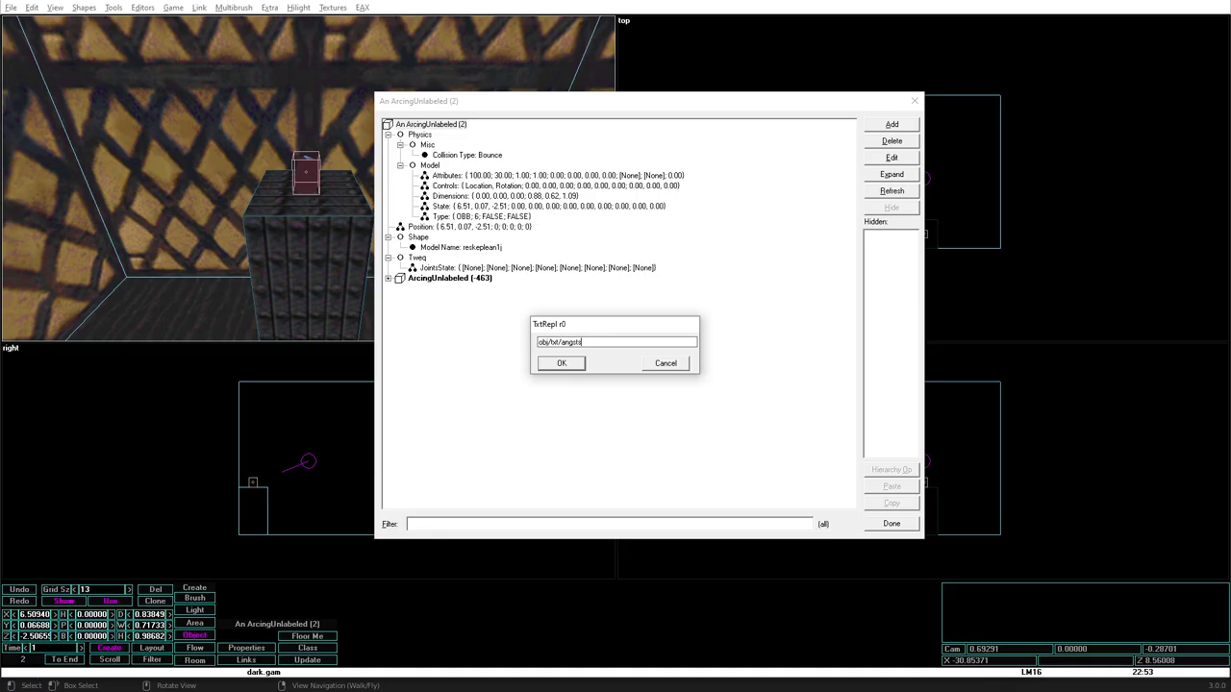
pyautogui.hotkey('ctrl', 'a')
pyautogui.hotkey('ctrl', 'c')
pyautogui.press('Return')
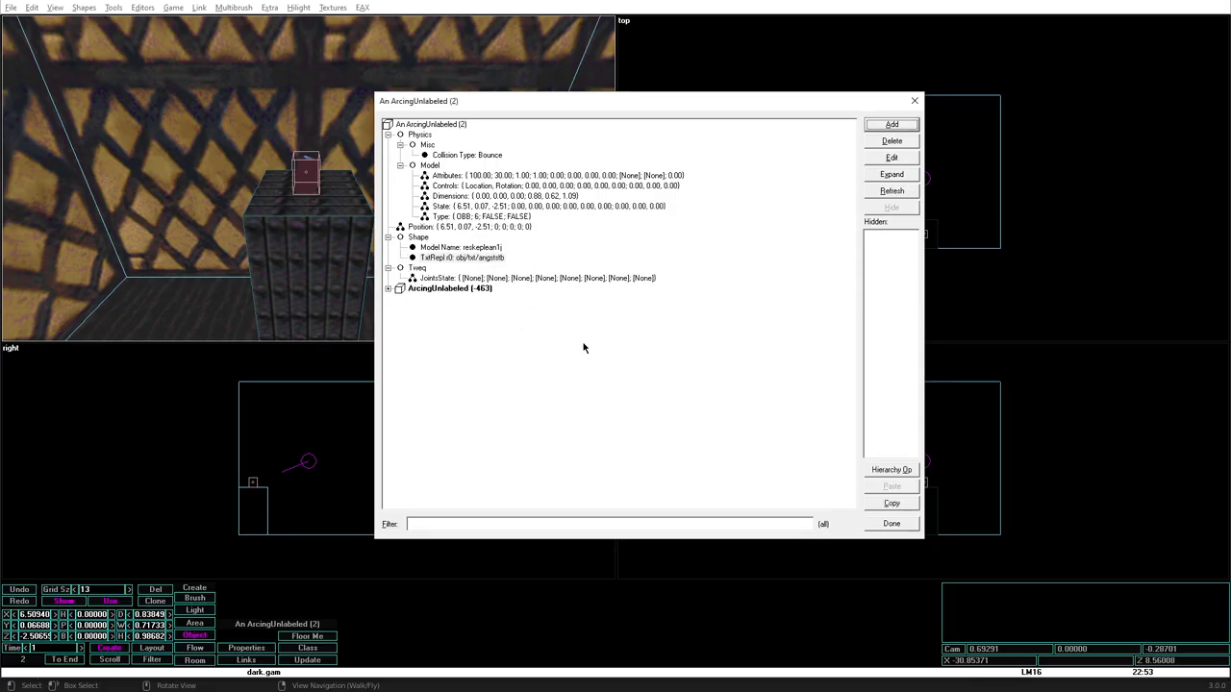
# Step: Add a Shape TxtRepl r1 property with obj/txt/angstst3 to the lever object
pyautogui.click(877, 127)
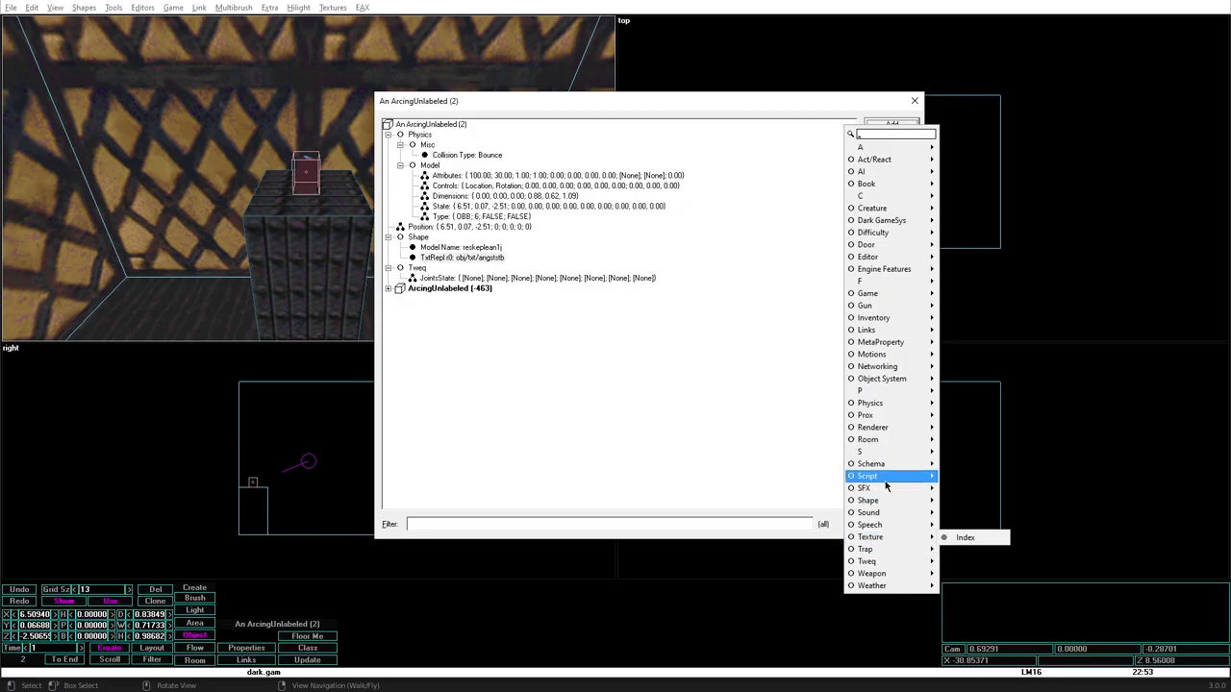
pyautogui.moveTo(880, 501)
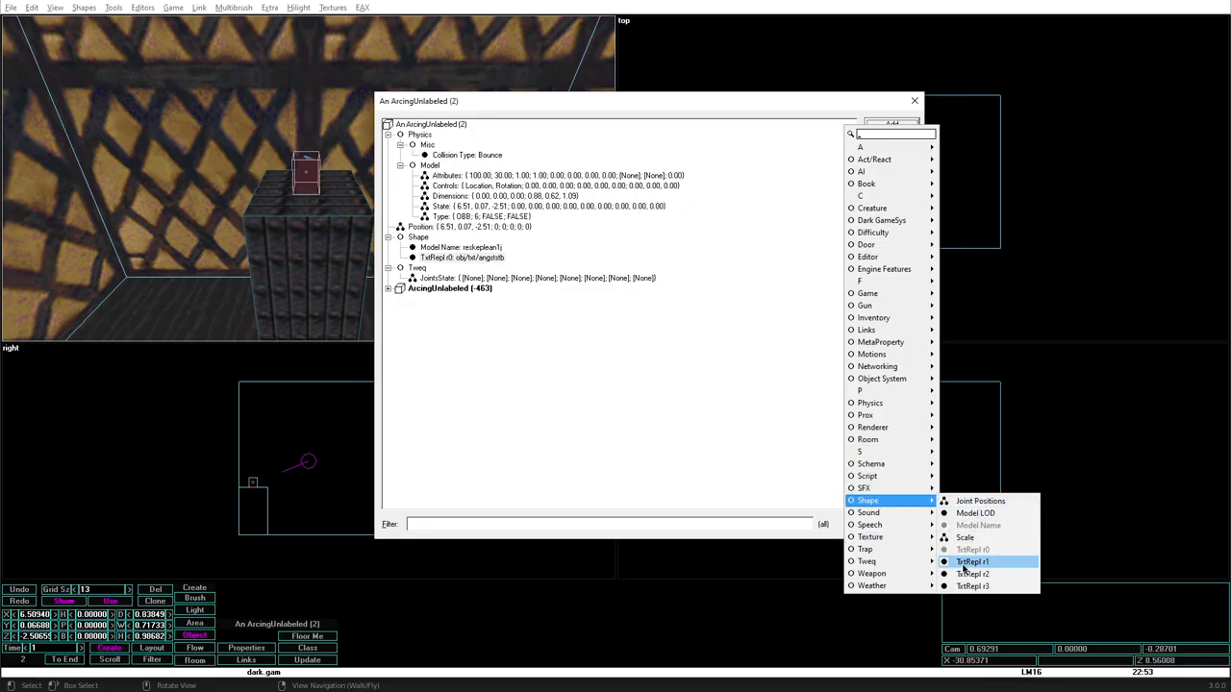
pyautogui.click(964, 567)
pyautogui.hotkey('ctrl', 'v')
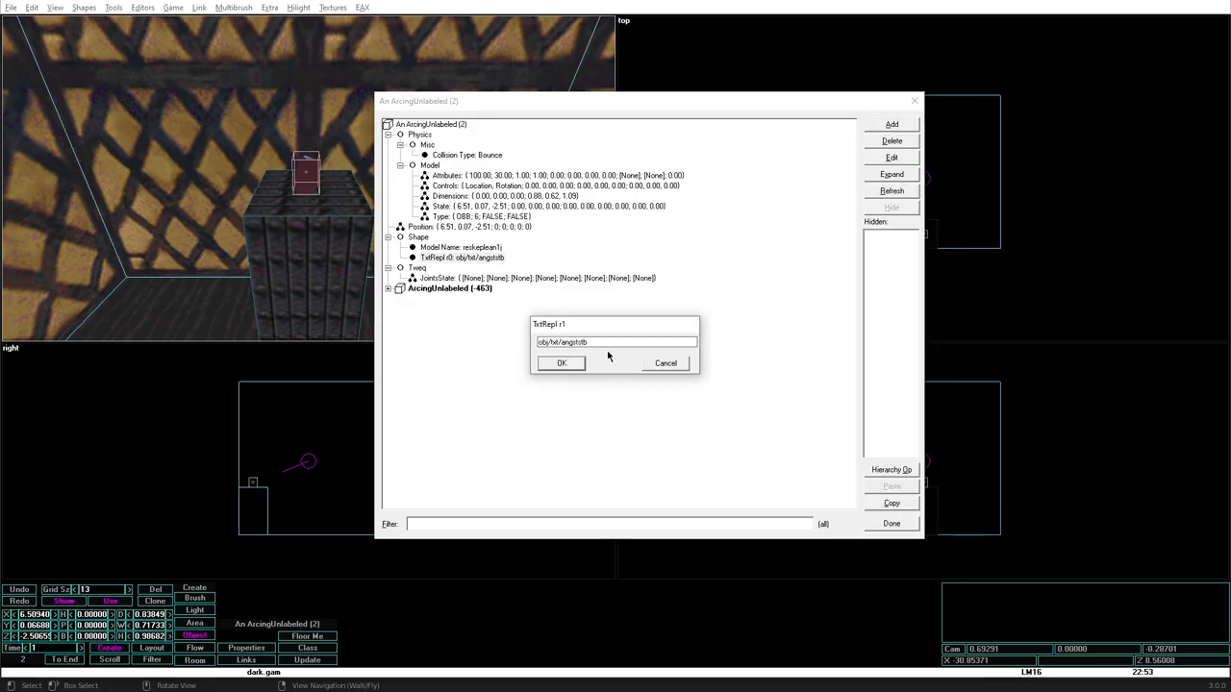
pyautogui.press('Return')
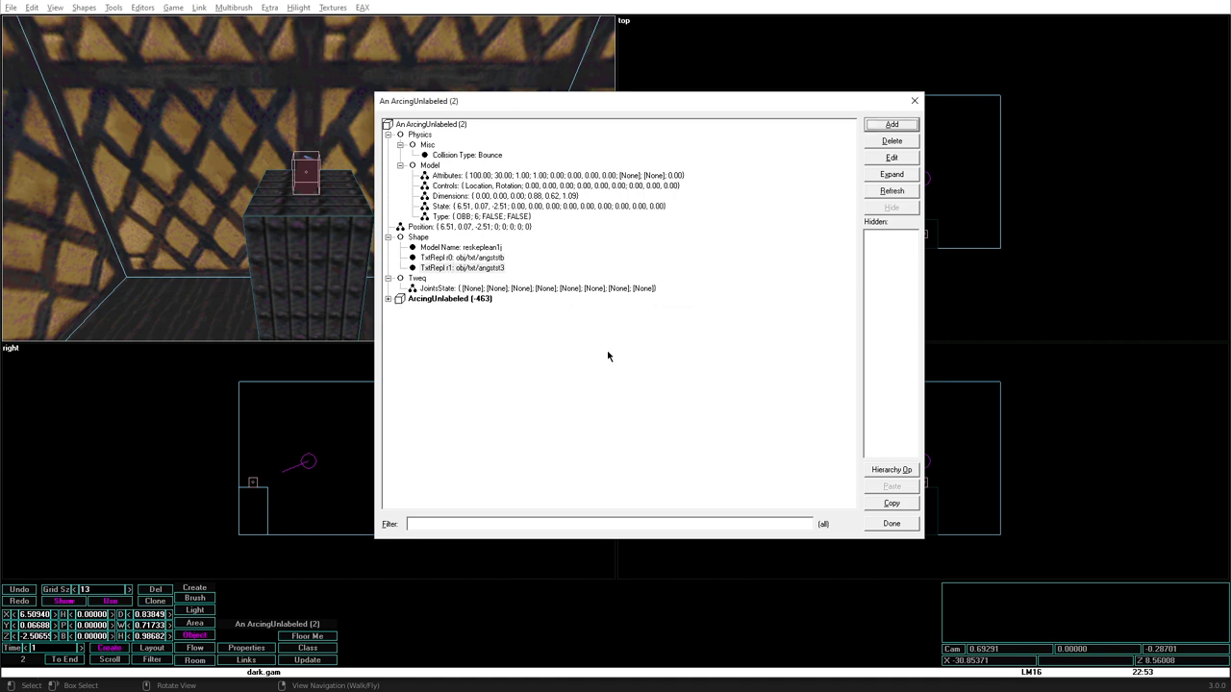
pyautogui.click(892, 523)
# Step: Turn the lever object to a heading of 315 and back to inspect the retextured model on the pedestal
pyautogui.scroll(3, 519, 299)
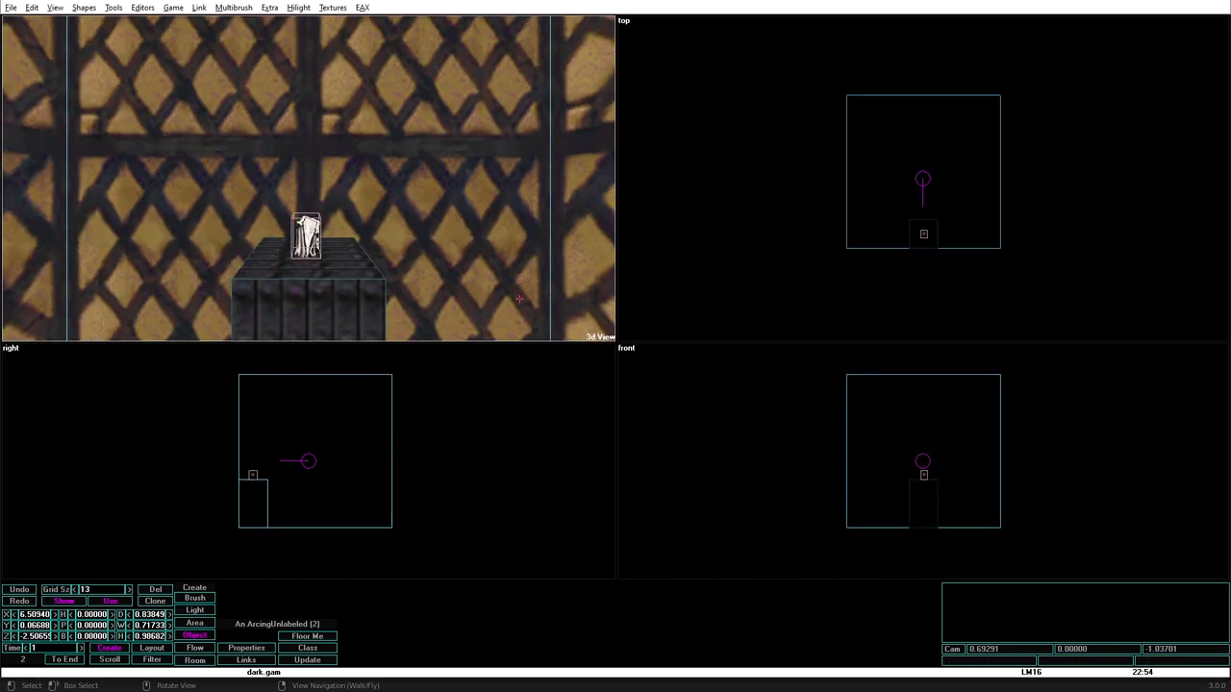
pyautogui.press('Left')
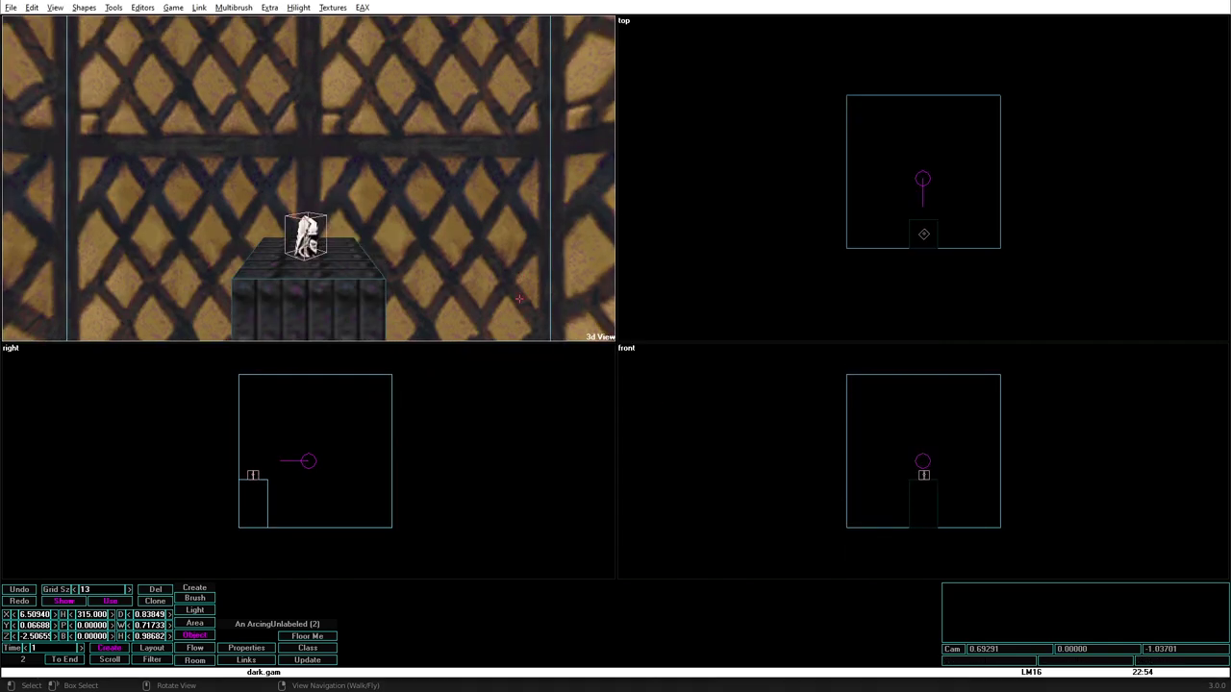
pyautogui.press('Right')
pyautogui.scroll(3, 519, 299)
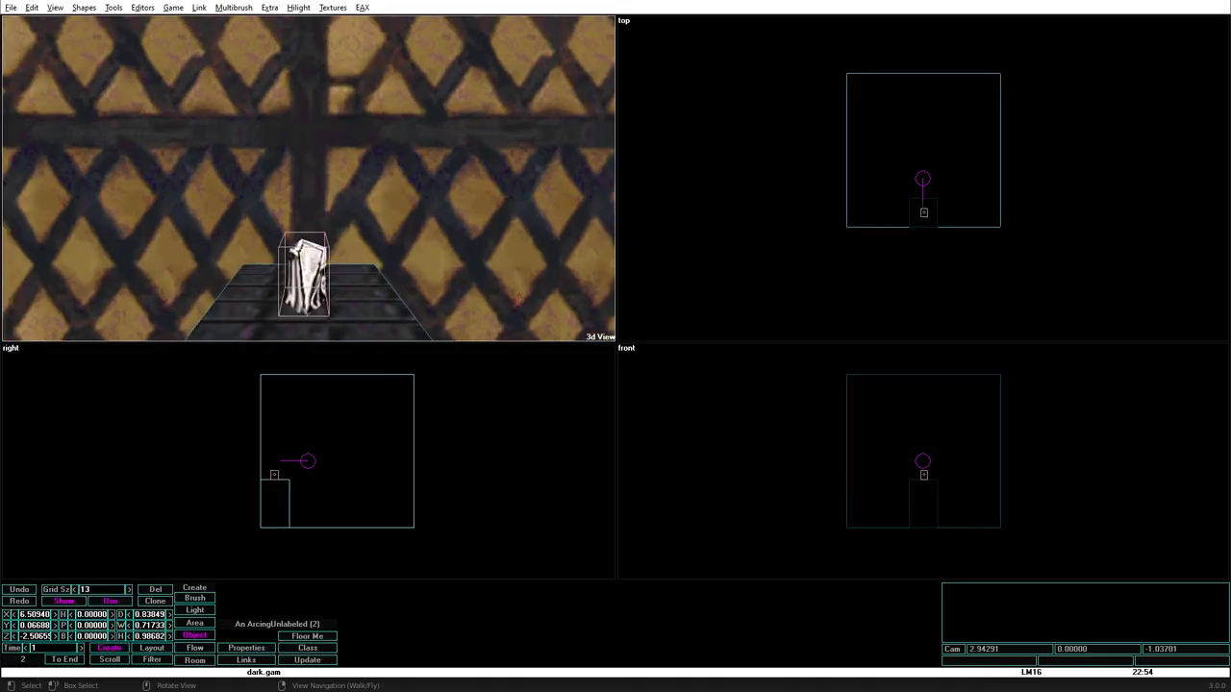
pyautogui.press('Down')
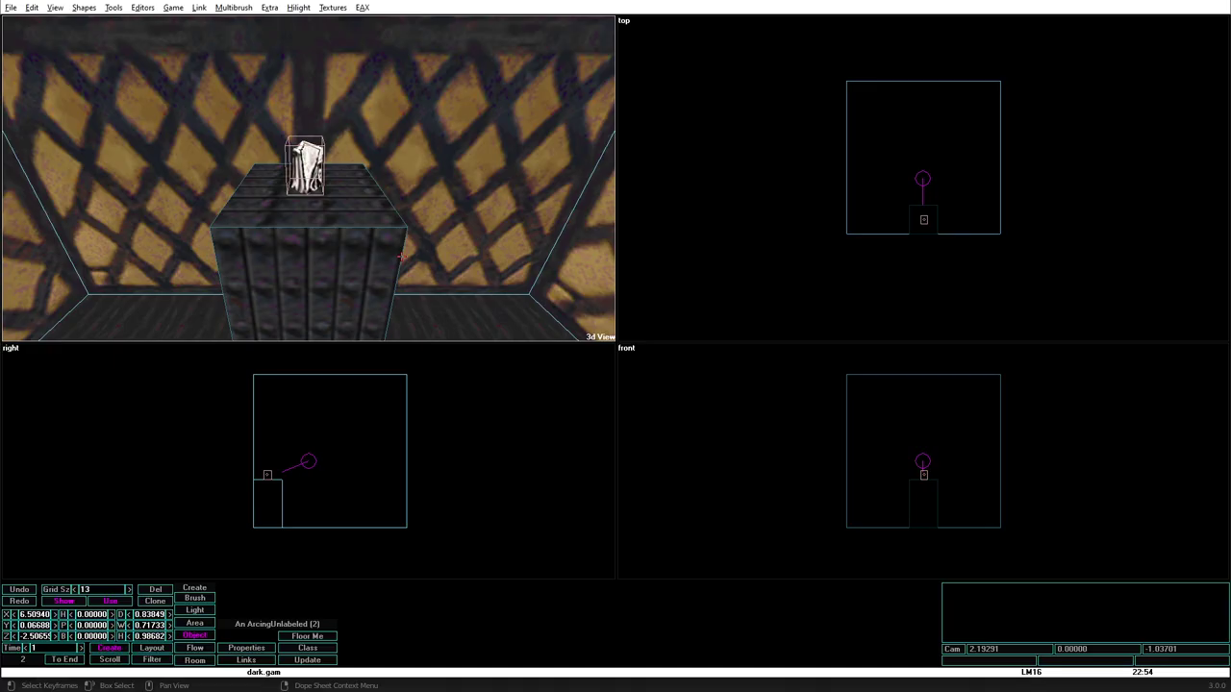
pyautogui.click(888, 125)
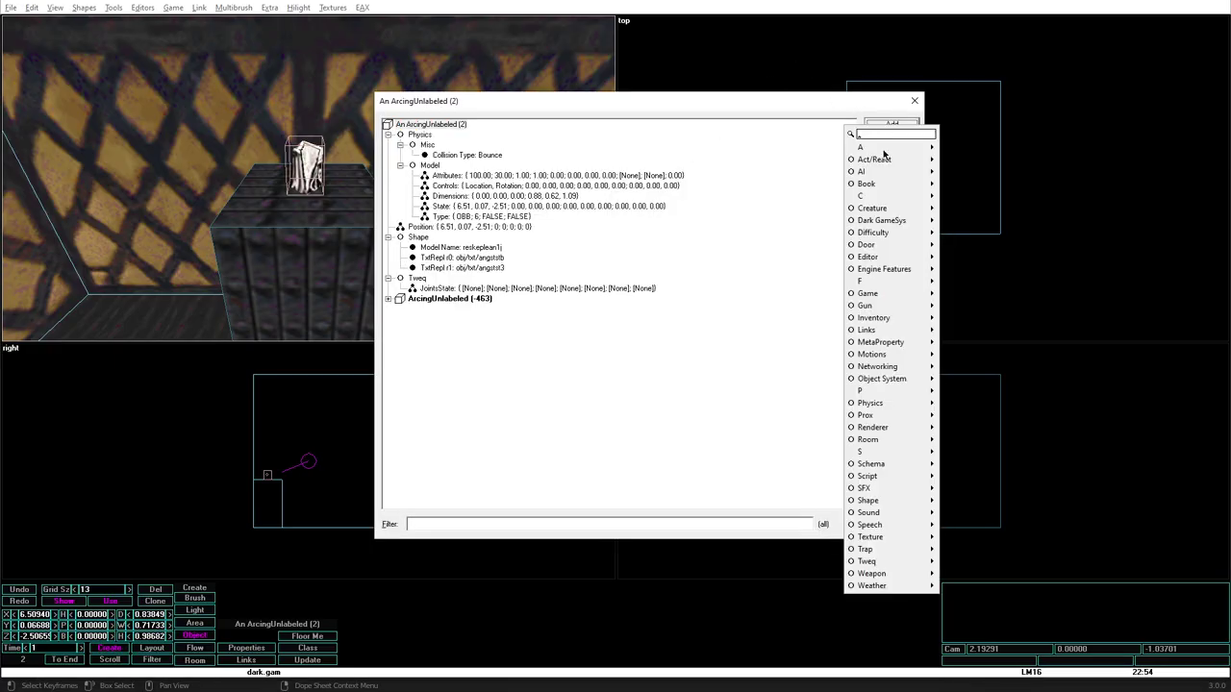
pyautogui.moveTo(921, 503)
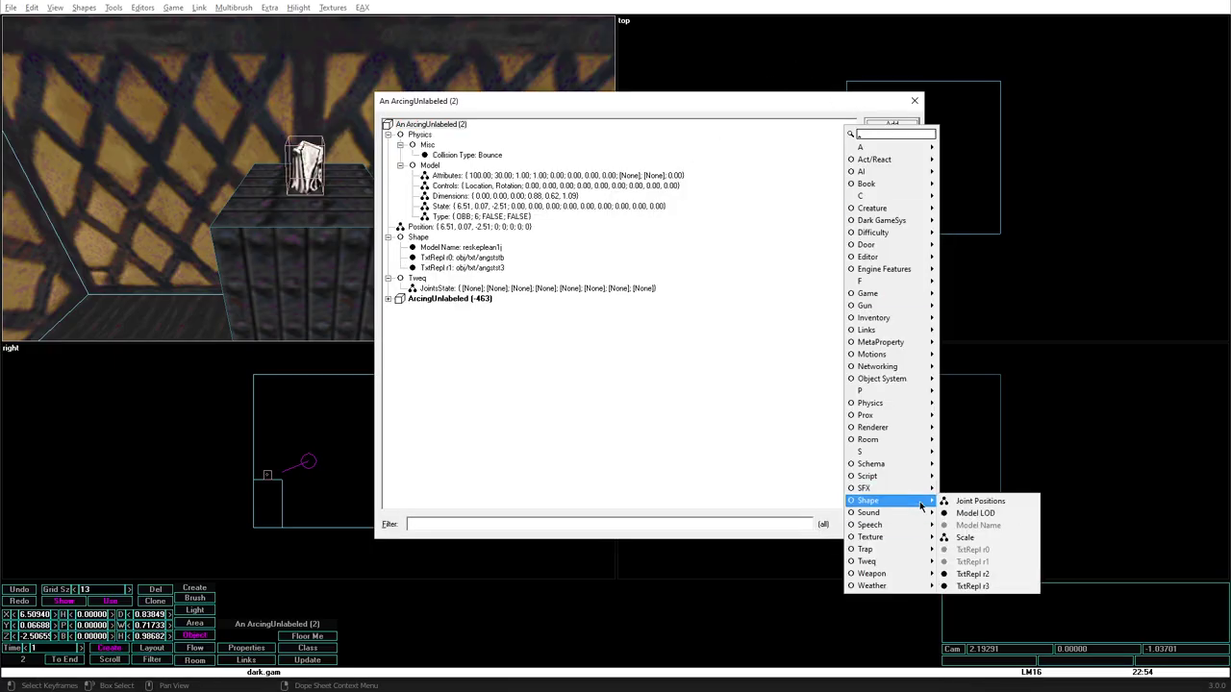
pyautogui.click(962, 513)
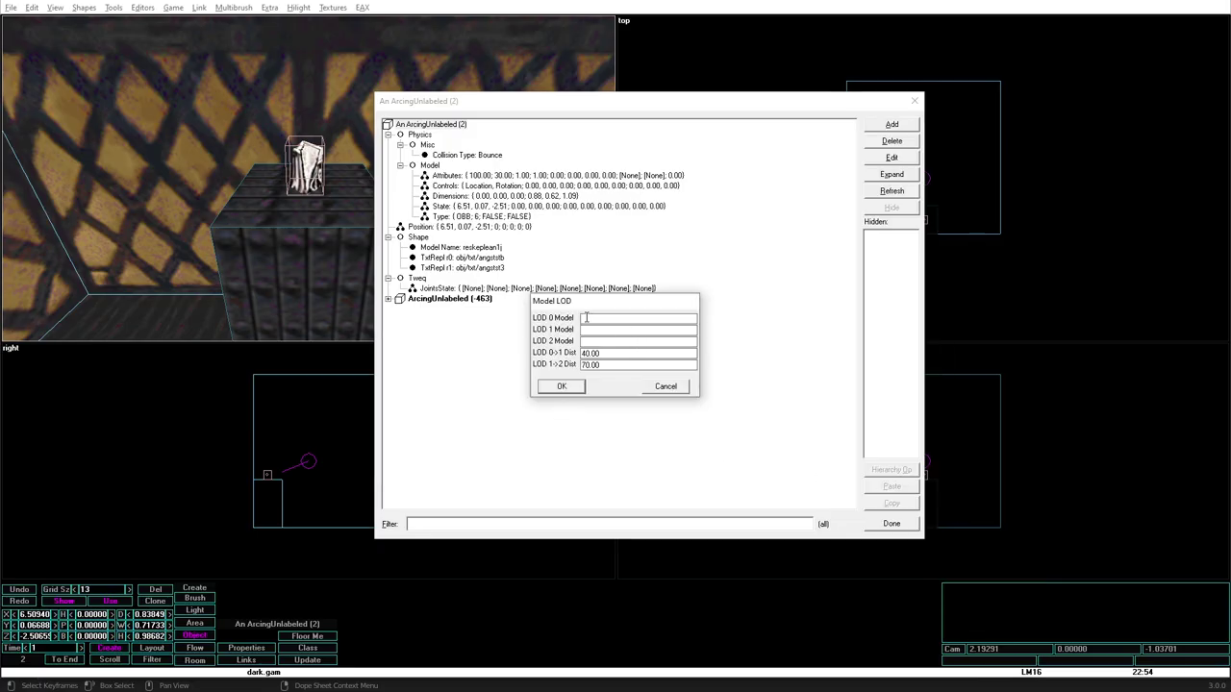
pyautogui.click(665, 386)
pyautogui.click(903, 129)
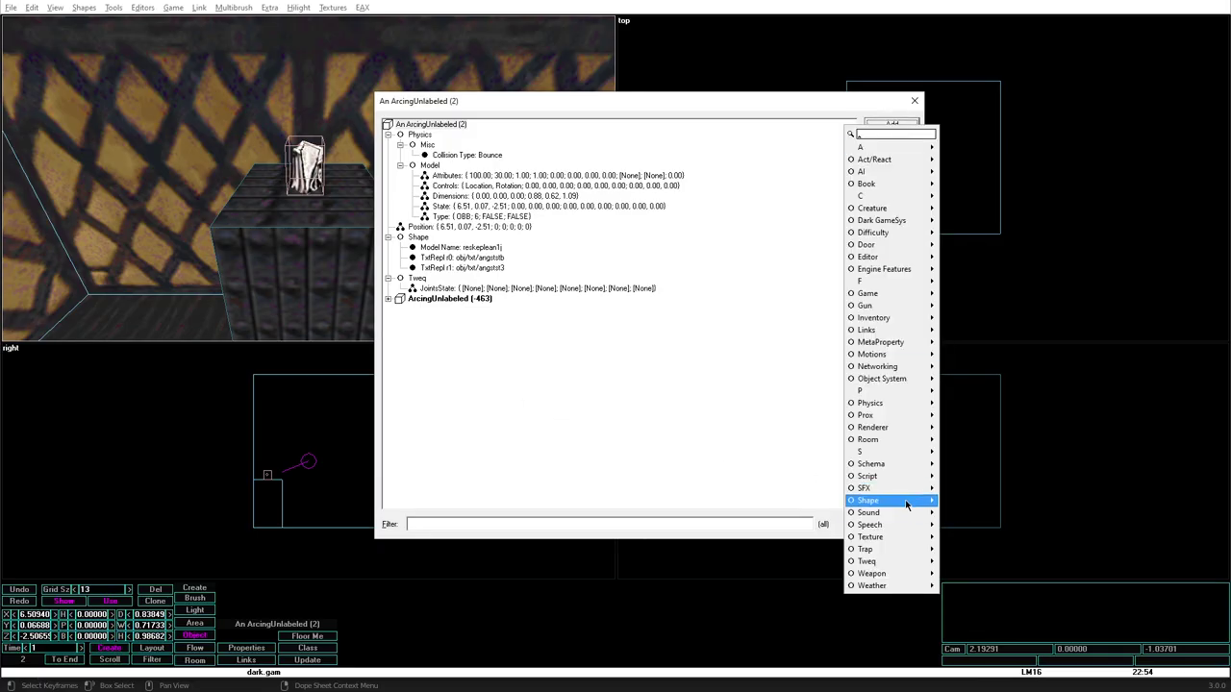
pyautogui.moveTo(906, 502)
pyautogui.click(972, 500)
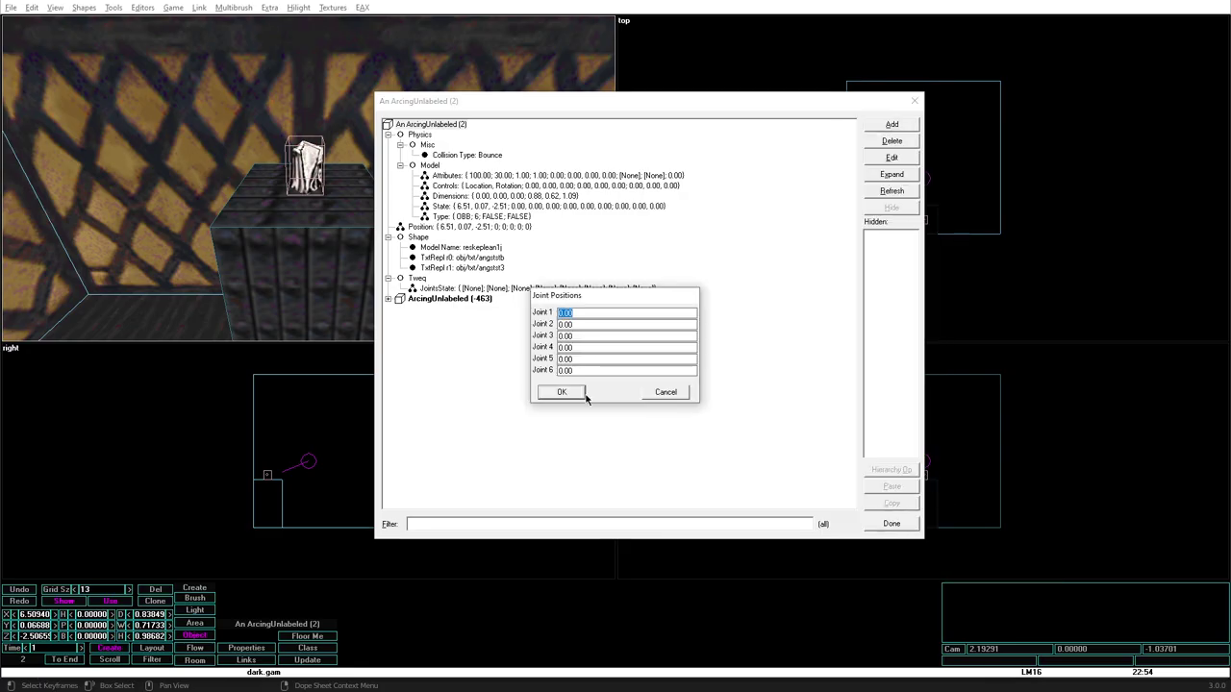
pyautogui.click(653, 396)
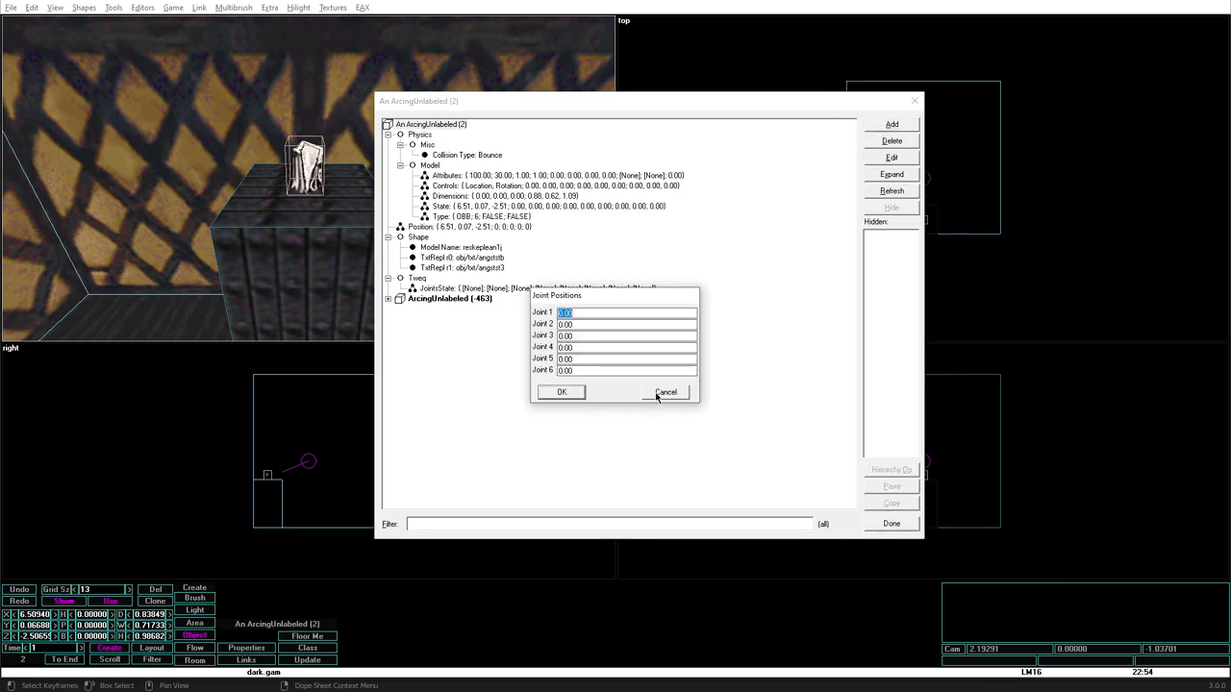
# Step: Add a Tweq Joints property with its default settings to the lever object
pyautogui.click(877, 129)
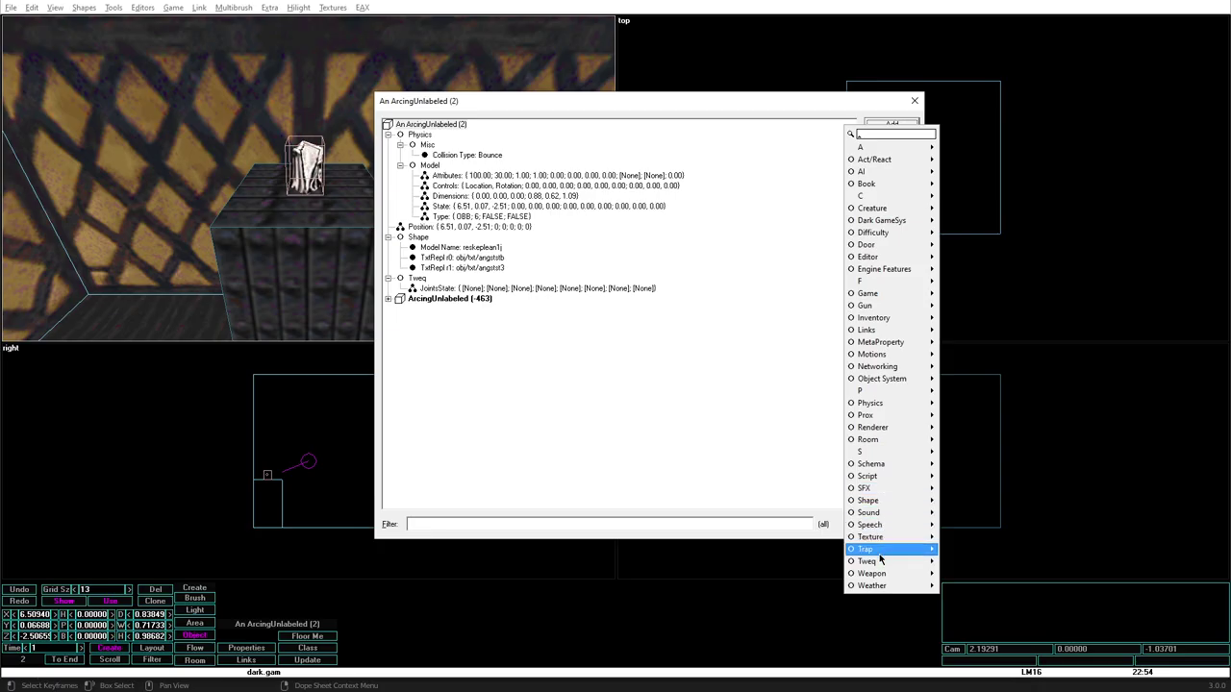
pyautogui.moveTo(880, 561)
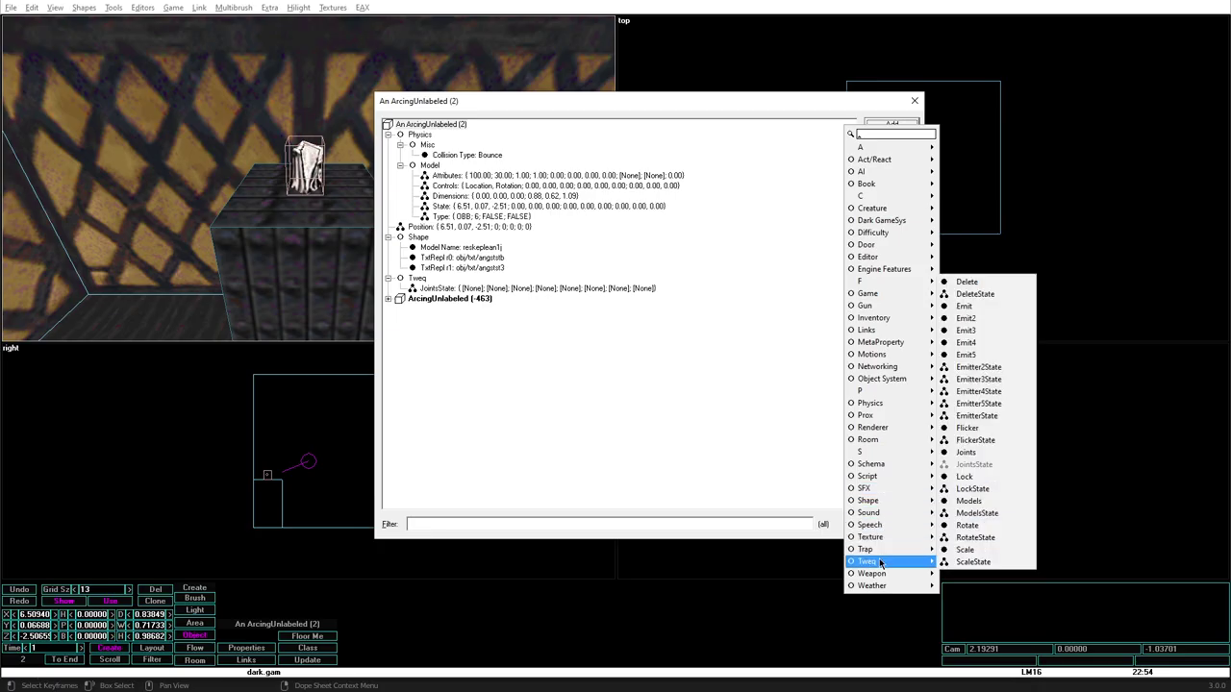
pyautogui.click(971, 452)
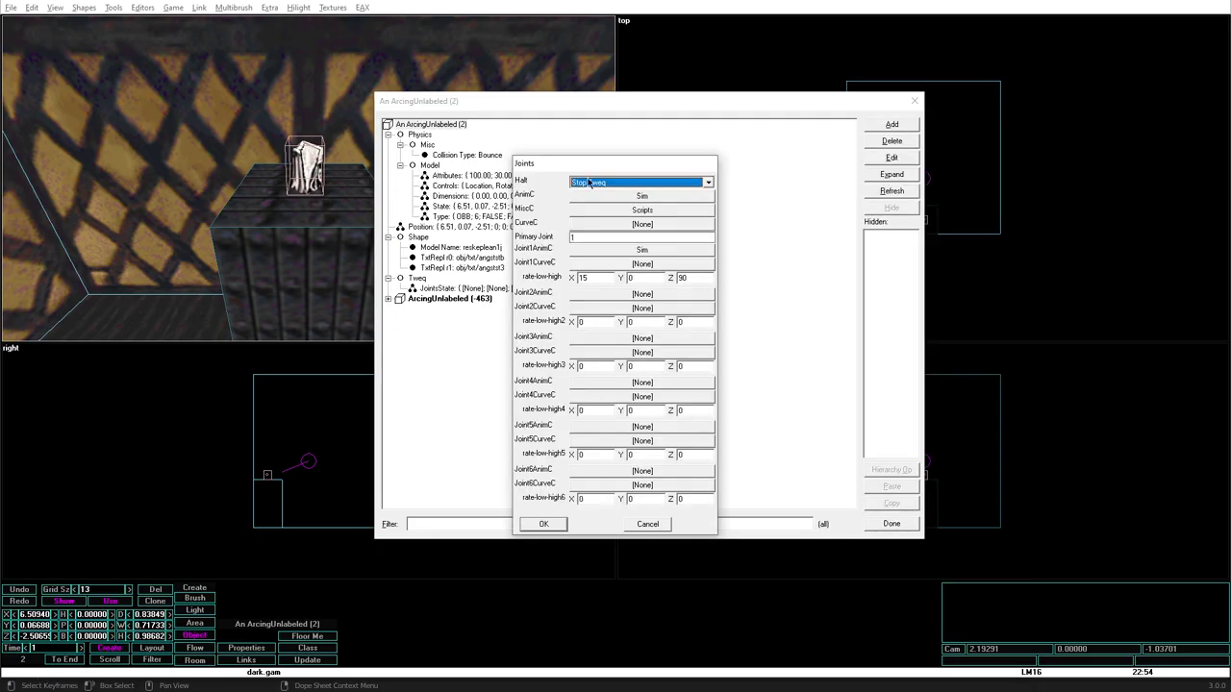
pyautogui.click(542, 527)
# Step: Set the lever's Tweq Joints rate-low-high for joint 1 to 20, 0 and 180
pyautogui.click(435, 291)
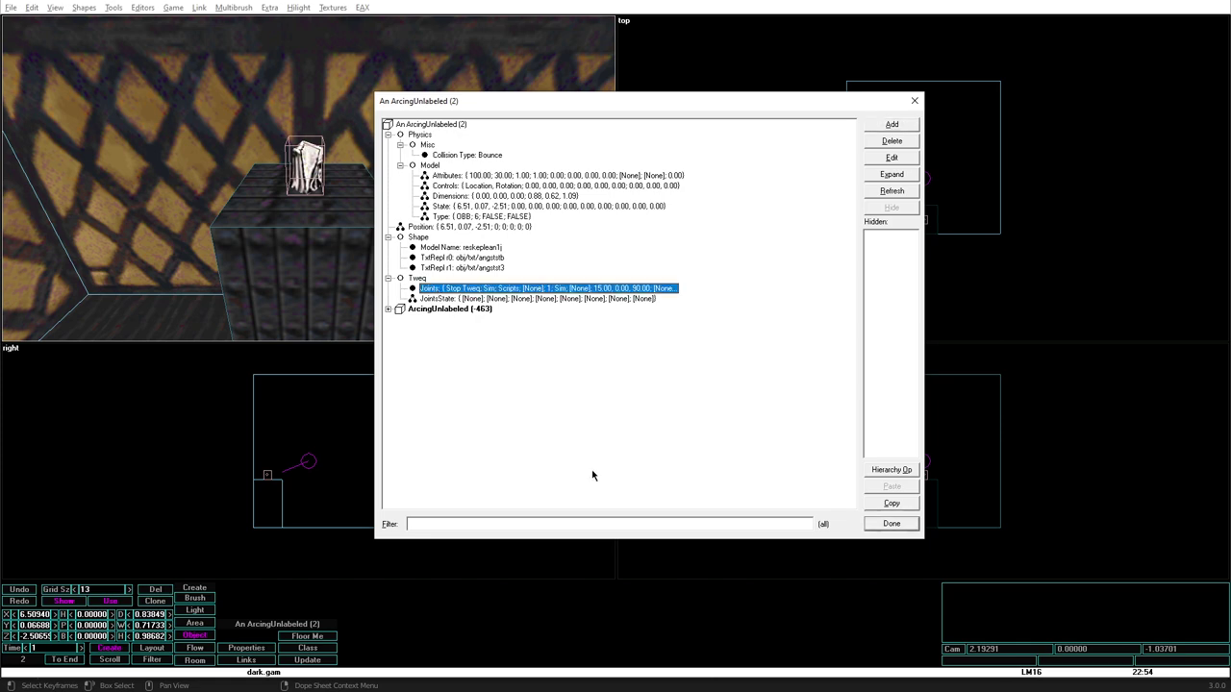
pyautogui.doubleClick(432, 292)
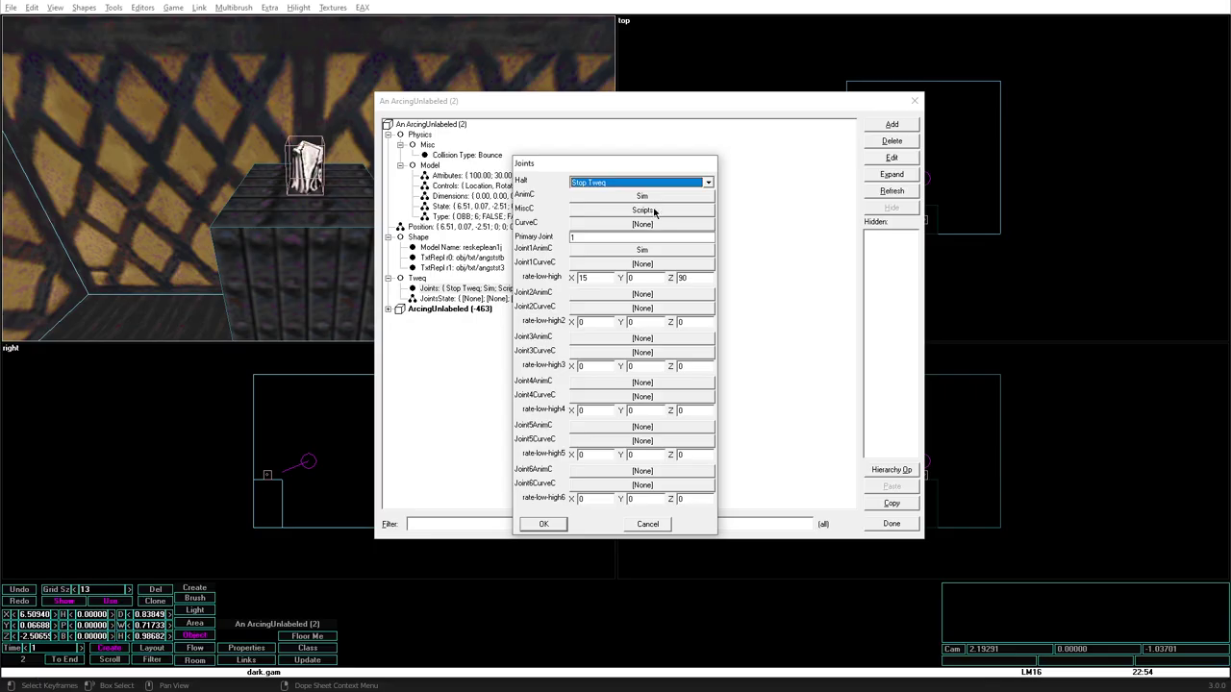
pyautogui.doubleClick(584, 237)
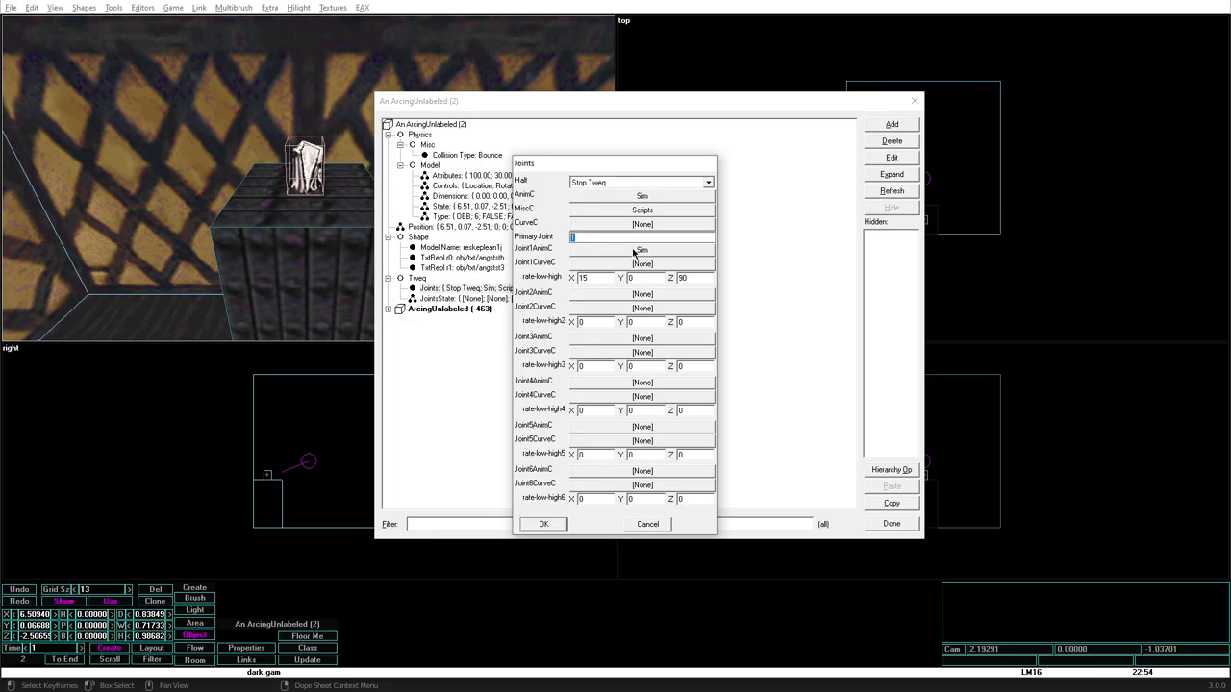
pyautogui.press('Tab')
pyautogui.press('Tab')
pyautogui.press('Tab')
pyautogui.write('20')
pyautogui.press('Tab')
pyautogui.press('Tab')
pyautogui.write('18')
pyautogui.click(655, 280)
pyautogui.click(544, 523)
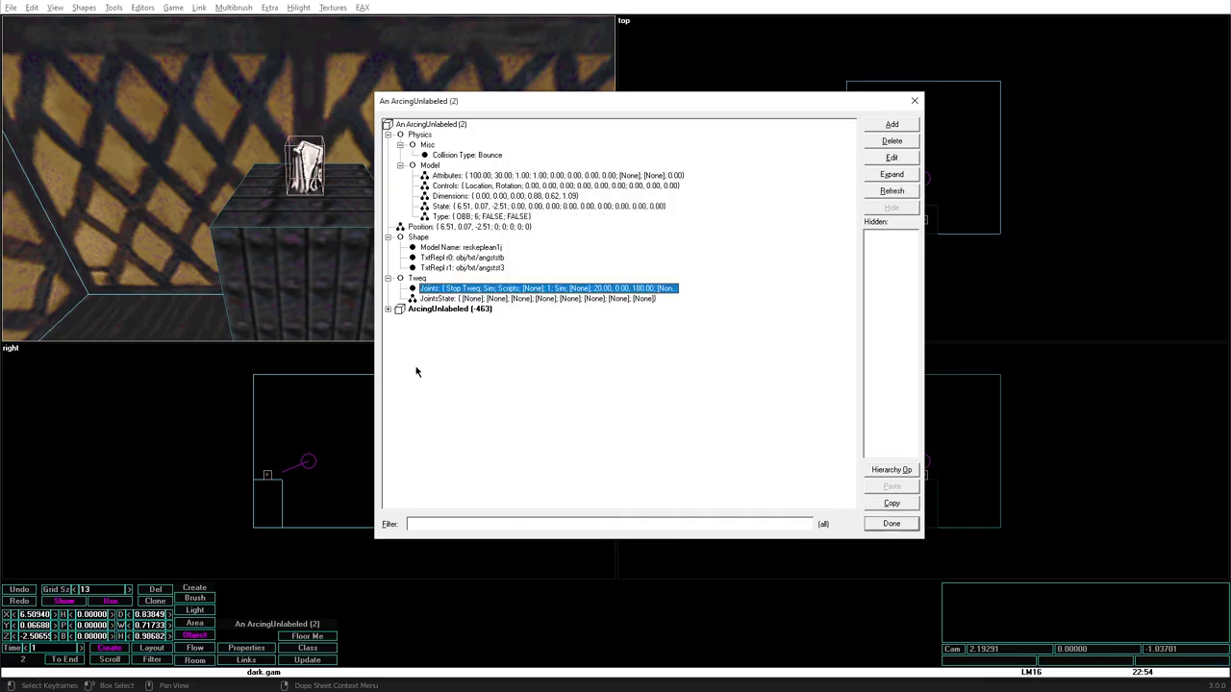
# Step: Examine the scripts and schema class tags the lever inherits from ArcingUnlabeled, ArcingLever and Levers, and close its properties
pyautogui.click(389, 310)
pyautogui.click(400, 330)
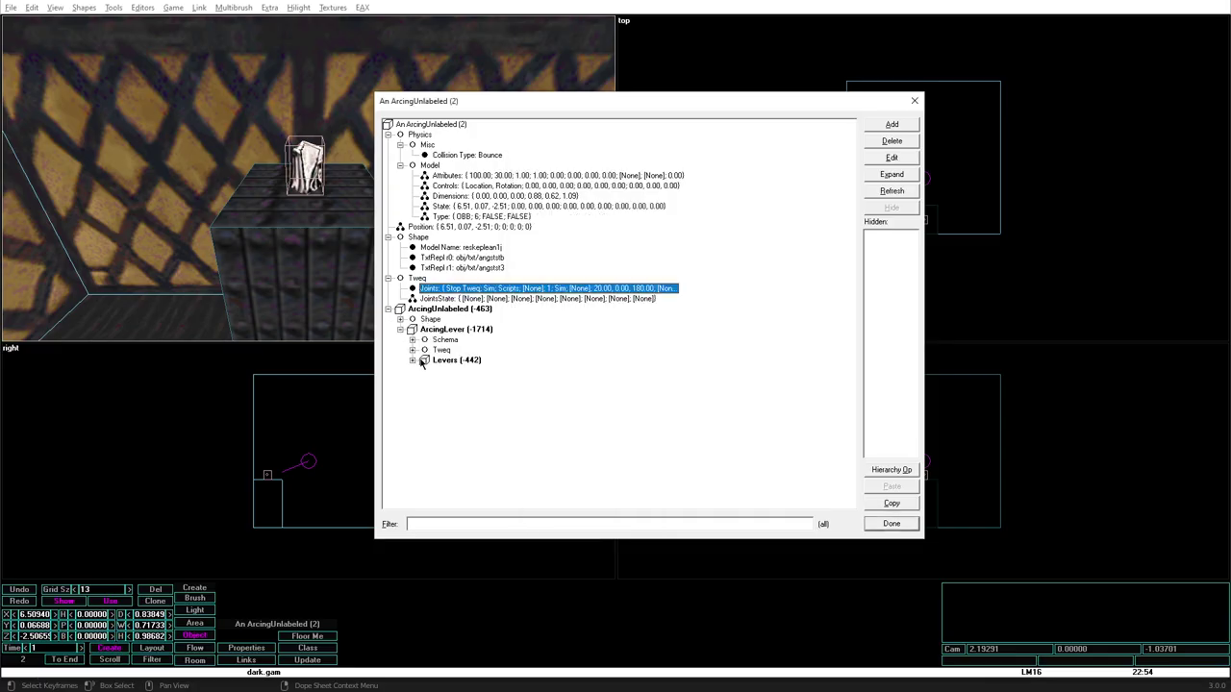
pyautogui.click(412, 361)
pyautogui.click(452, 391)
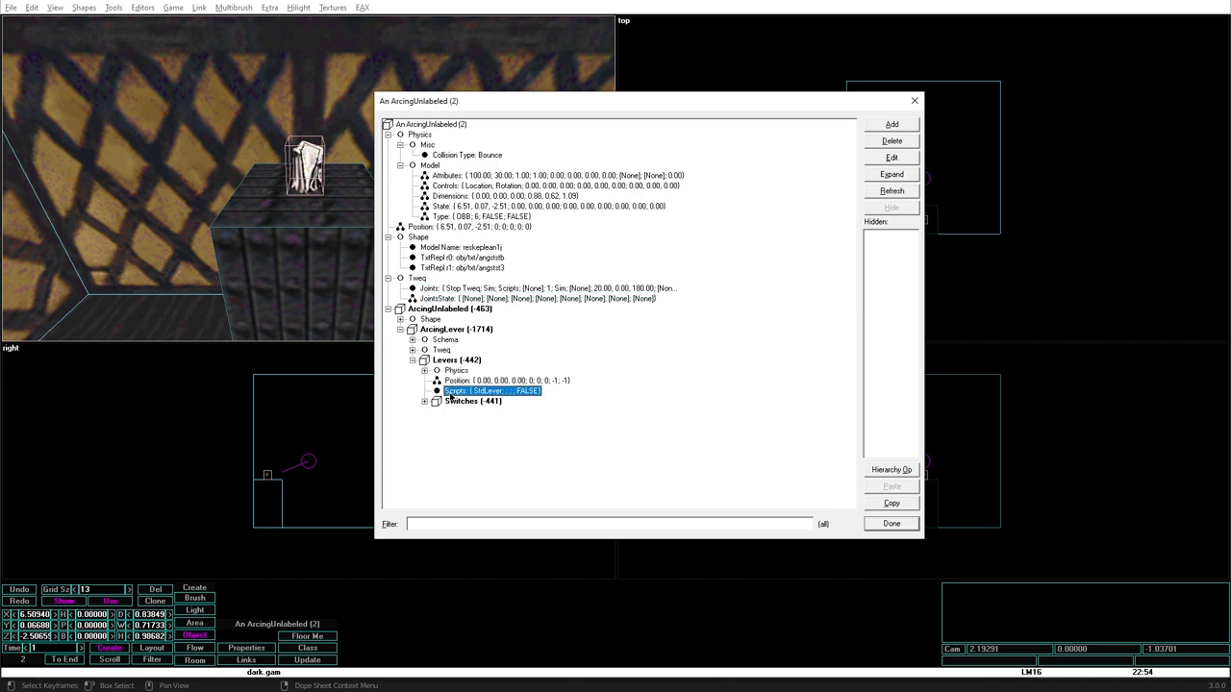
pyautogui.click(413, 339)
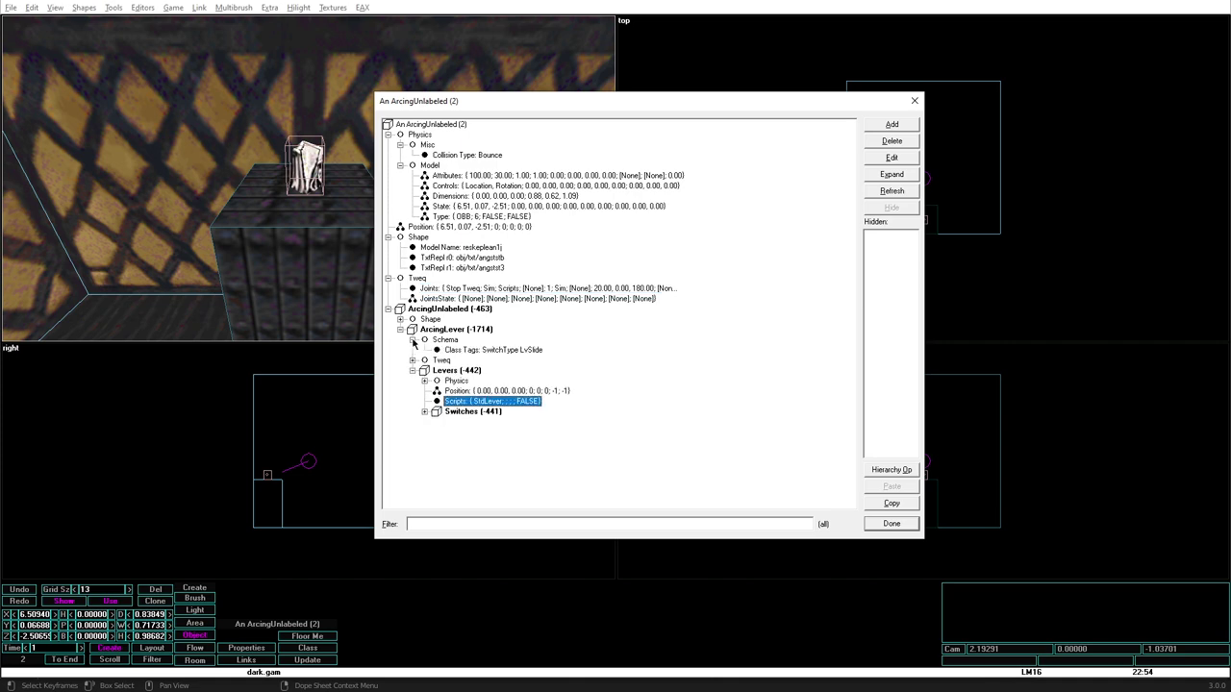
pyautogui.click(486, 351)
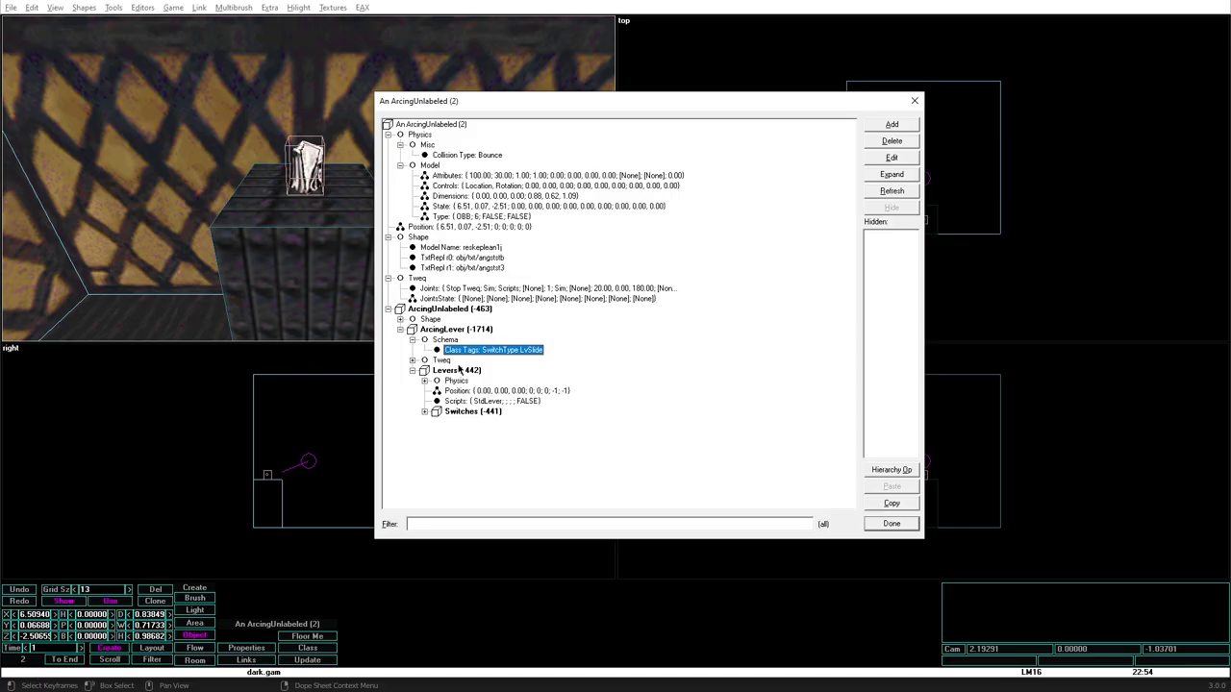
pyautogui.click(448, 126)
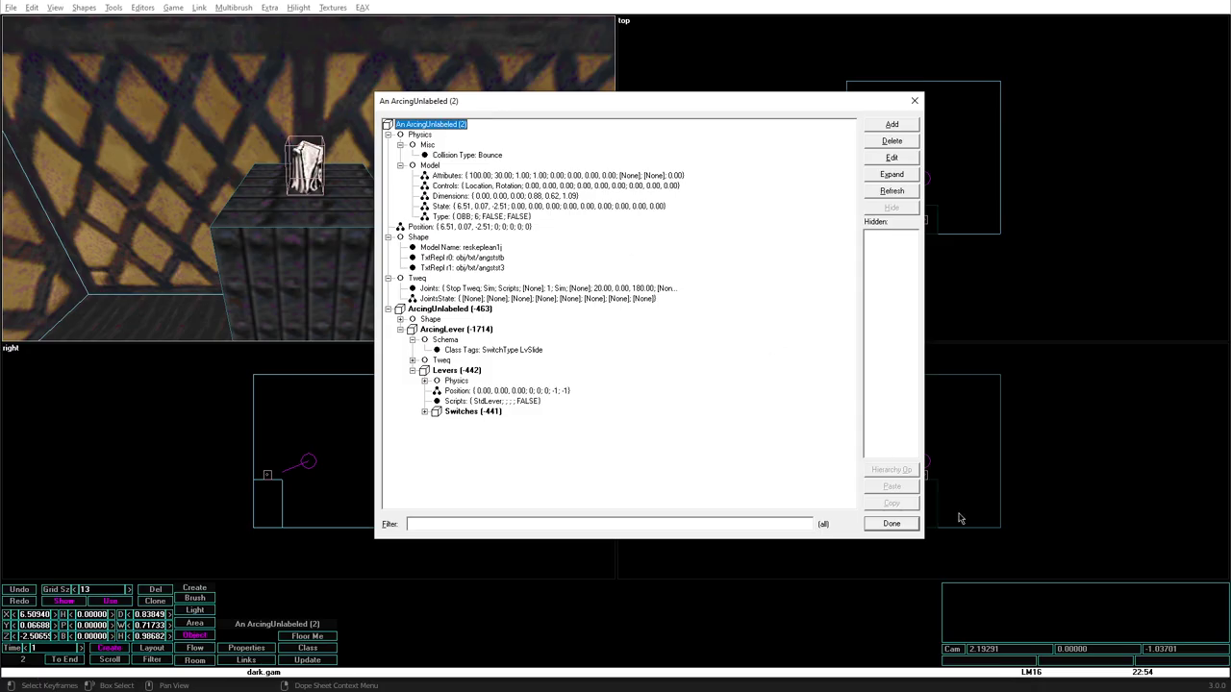
pyautogui.click(916, 525)
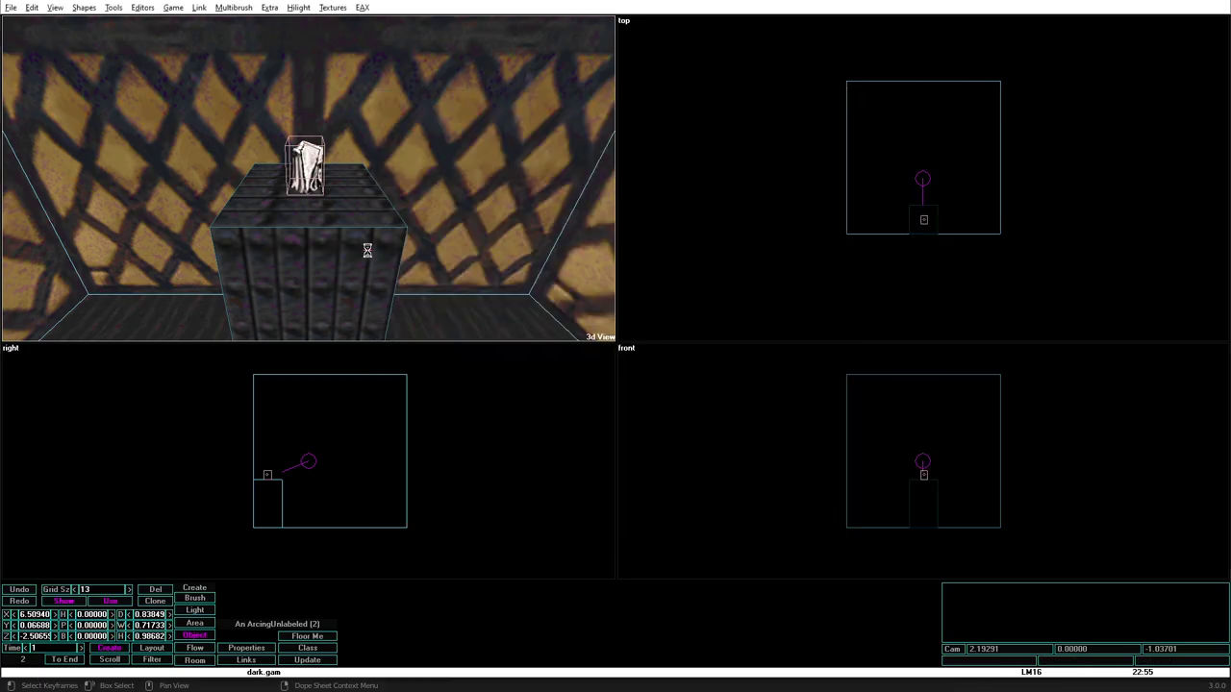
# Step: Save the mission as test_headlever in the test_headlever folder
pyautogui.hotkey('ctrl', 's')
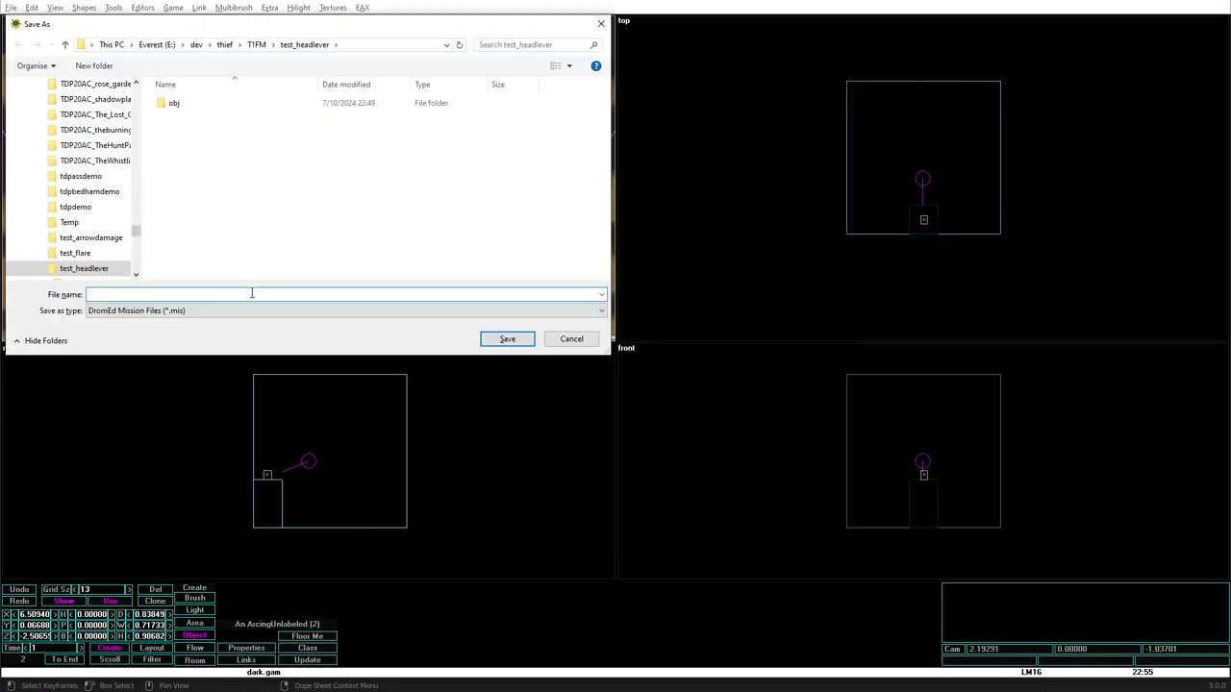
pyautogui.write('test_headlever')
pyautogui.press('Return')
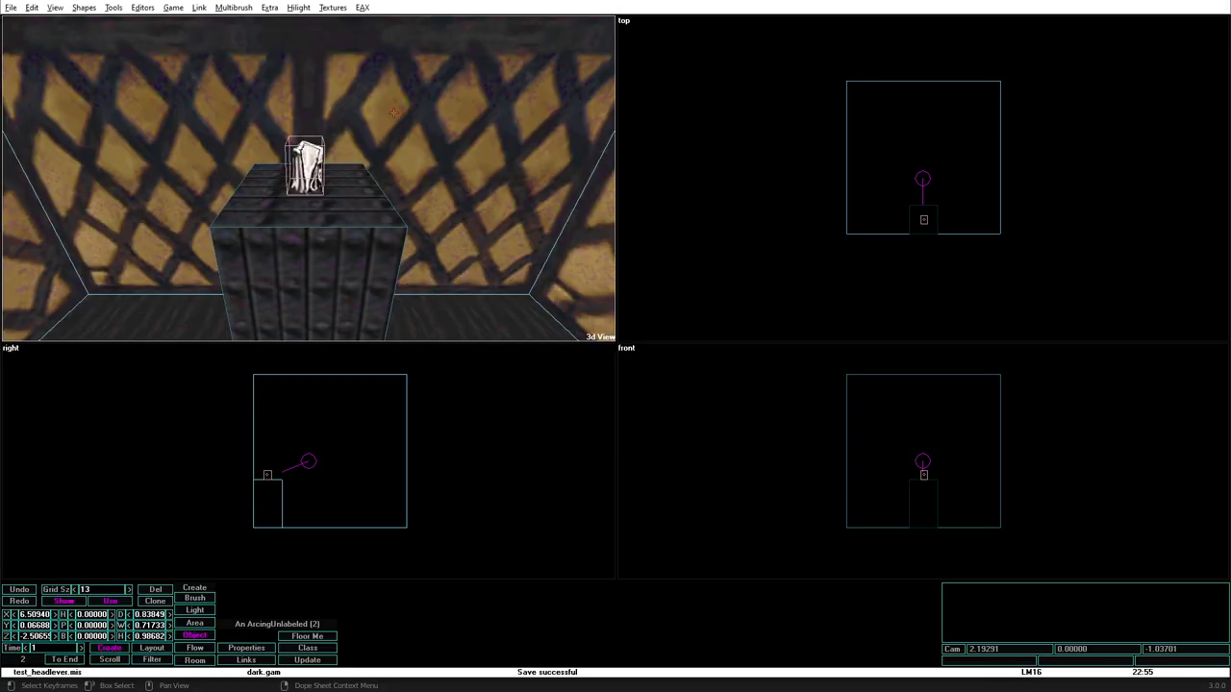
# Step: Play the mission in game mode, view the lever on its pedestal from several sides, and return to the editor
pyautogui.hotkey('alt', 'g')
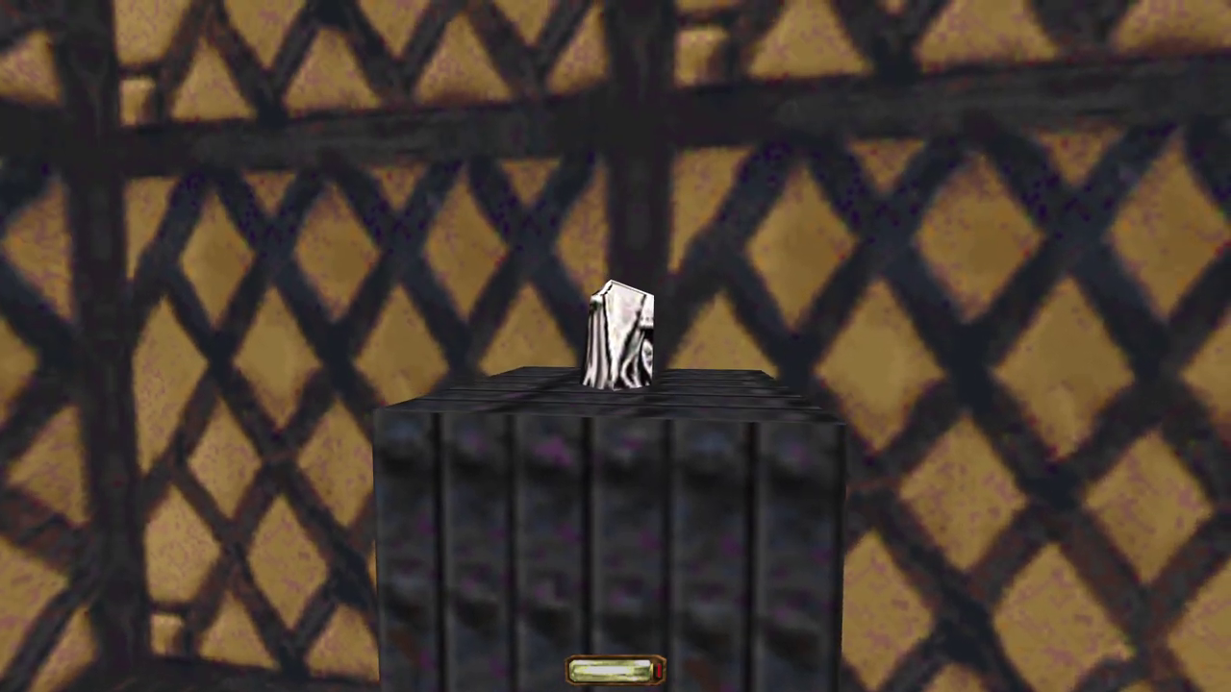
pyautogui.press('Right')
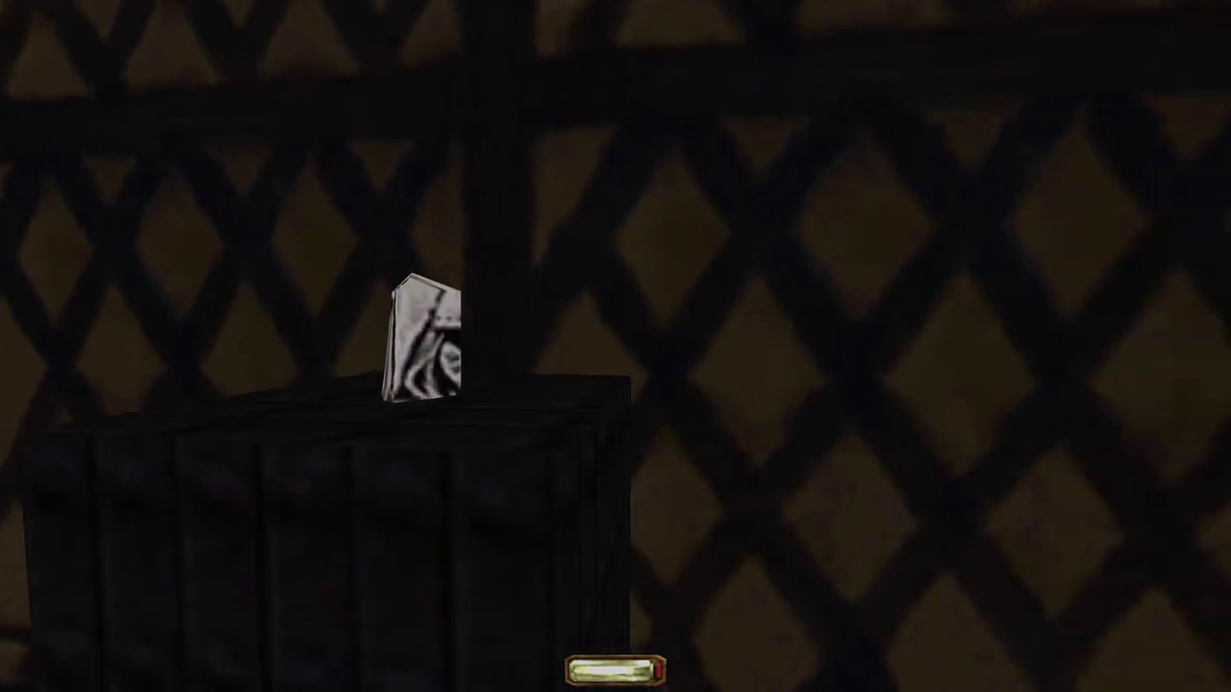
pyautogui.press('Left')
pyautogui.press('Up')
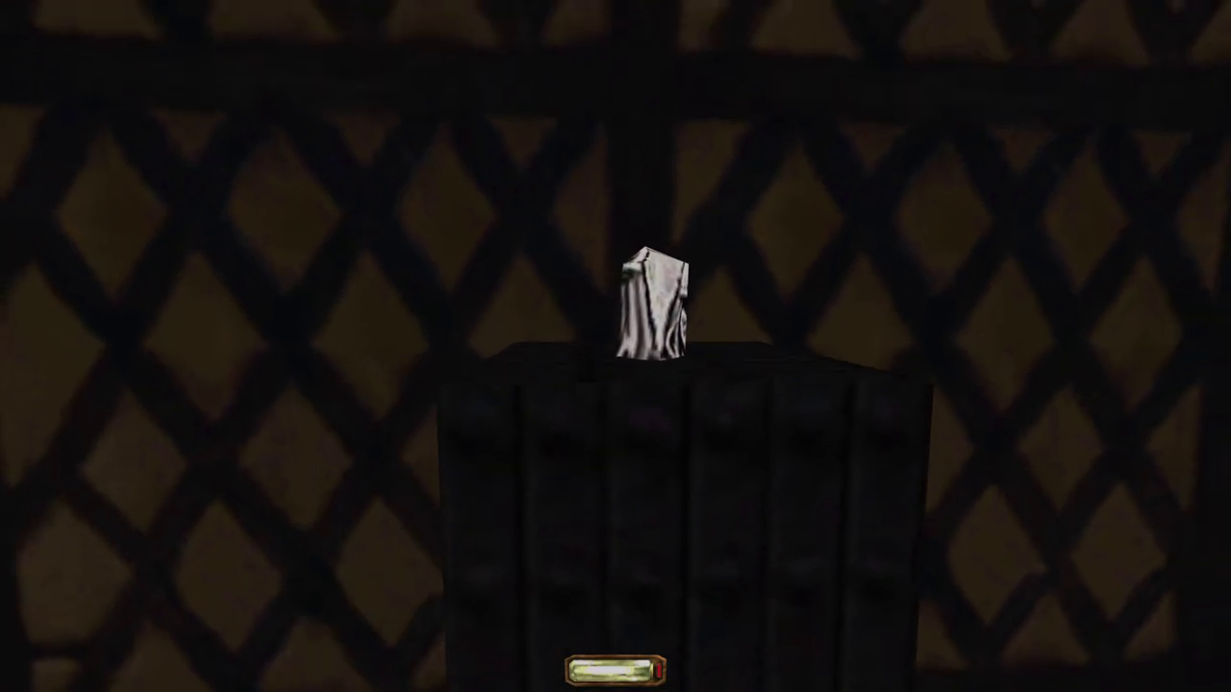
pyautogui.hotkey('alt', 'F4')
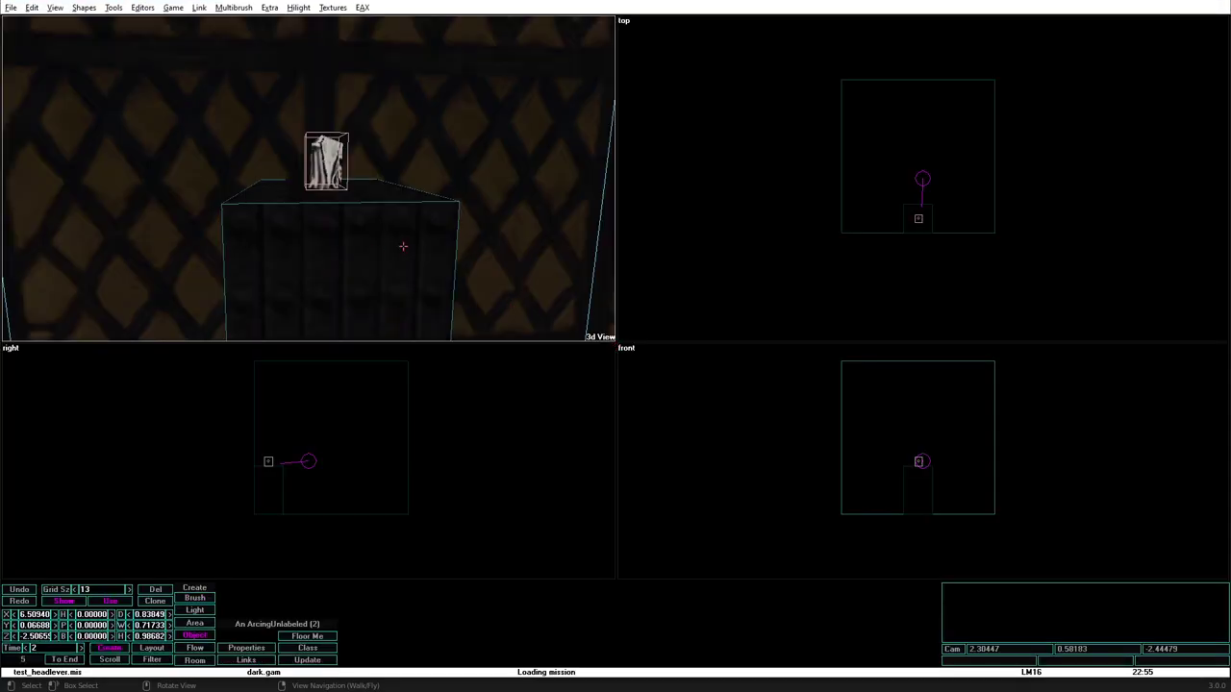
# Step: Lower the pedestal brush to Z -6 with height 4 and move the lever object down onto it at Z -3.5065
pyautogui.click(365, 255)
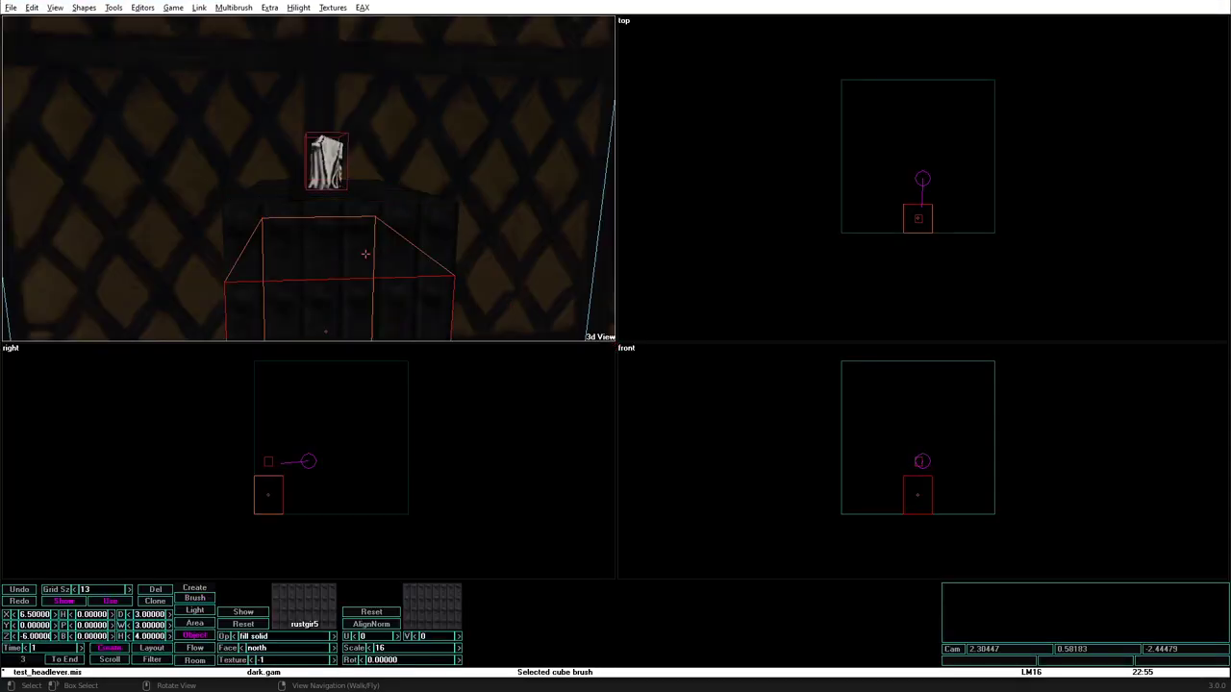
pyautogui.click(920, 219)
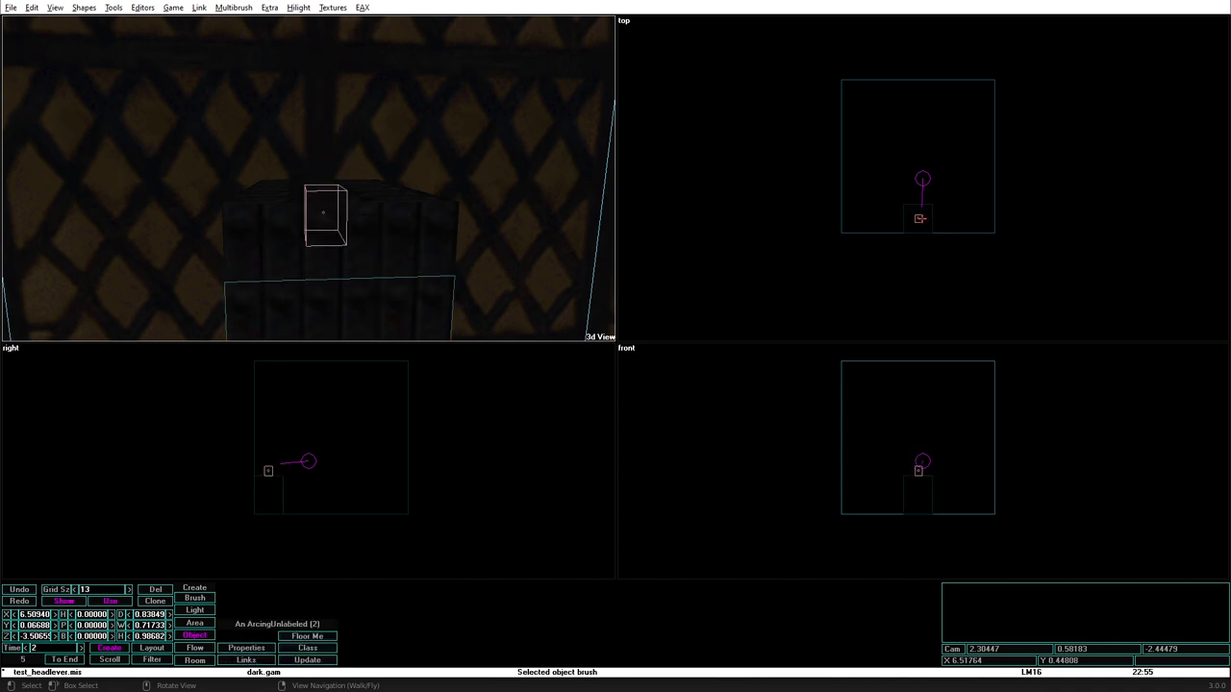
pyautogui.press('Down')
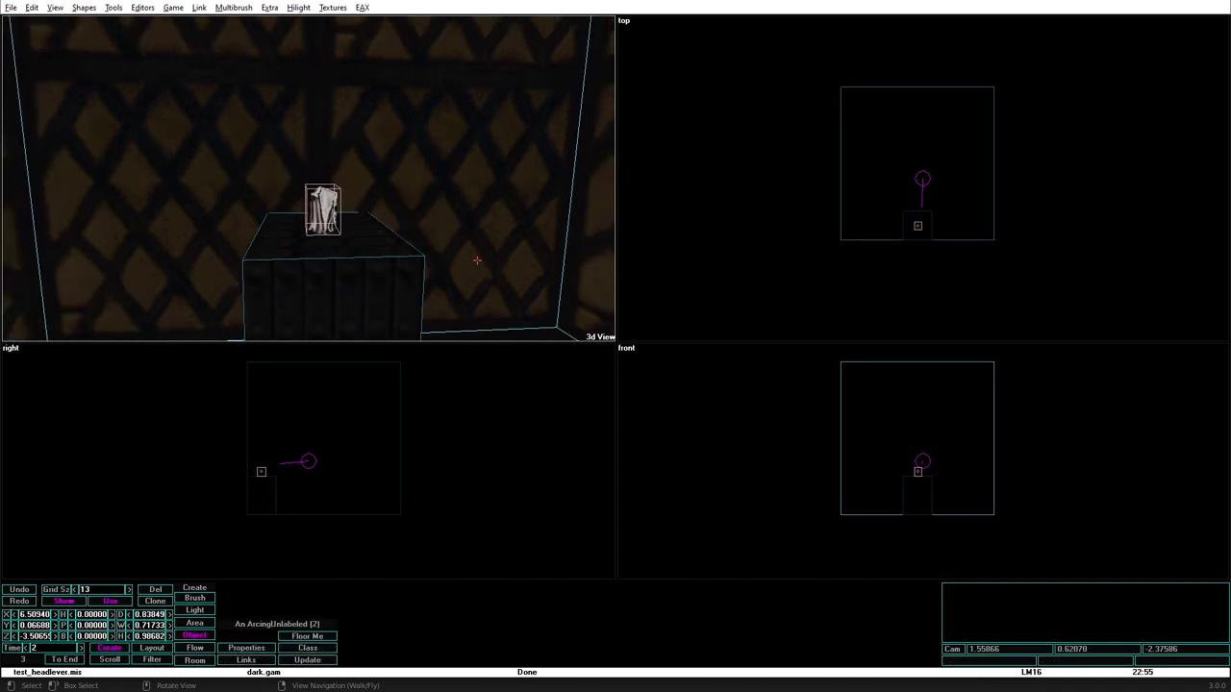
# Step: Load the gen script module with script_load gen, test the lever in game mode and return to the editor
pyautogui.write('script_load gen')
pyautogui.press('Return')
pyautogui.hotkey('alt', 'g')
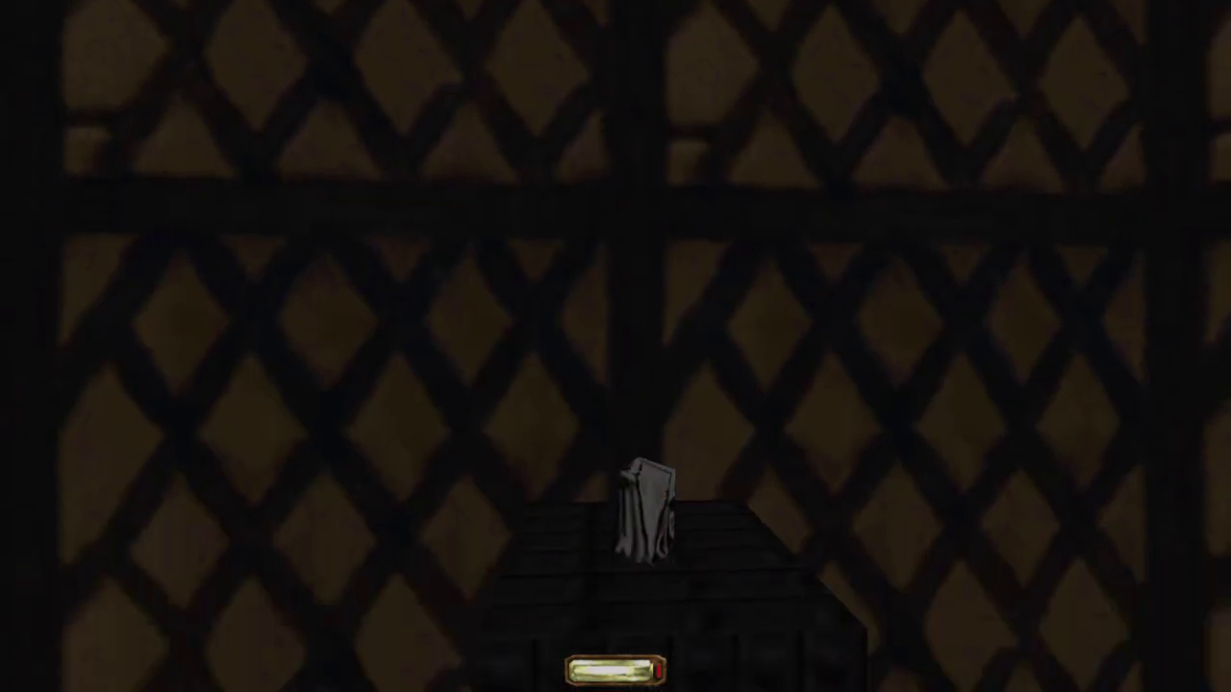
pyautogui.press('w')
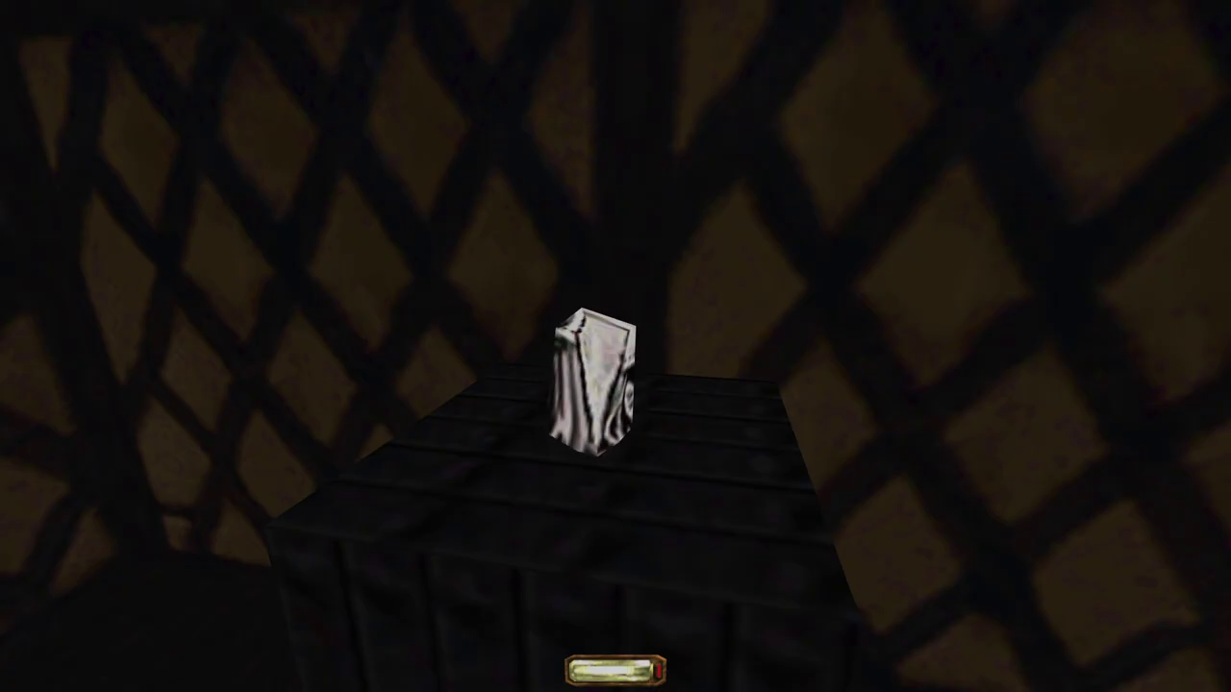
pyautogui.hotkey('alt', 'e')
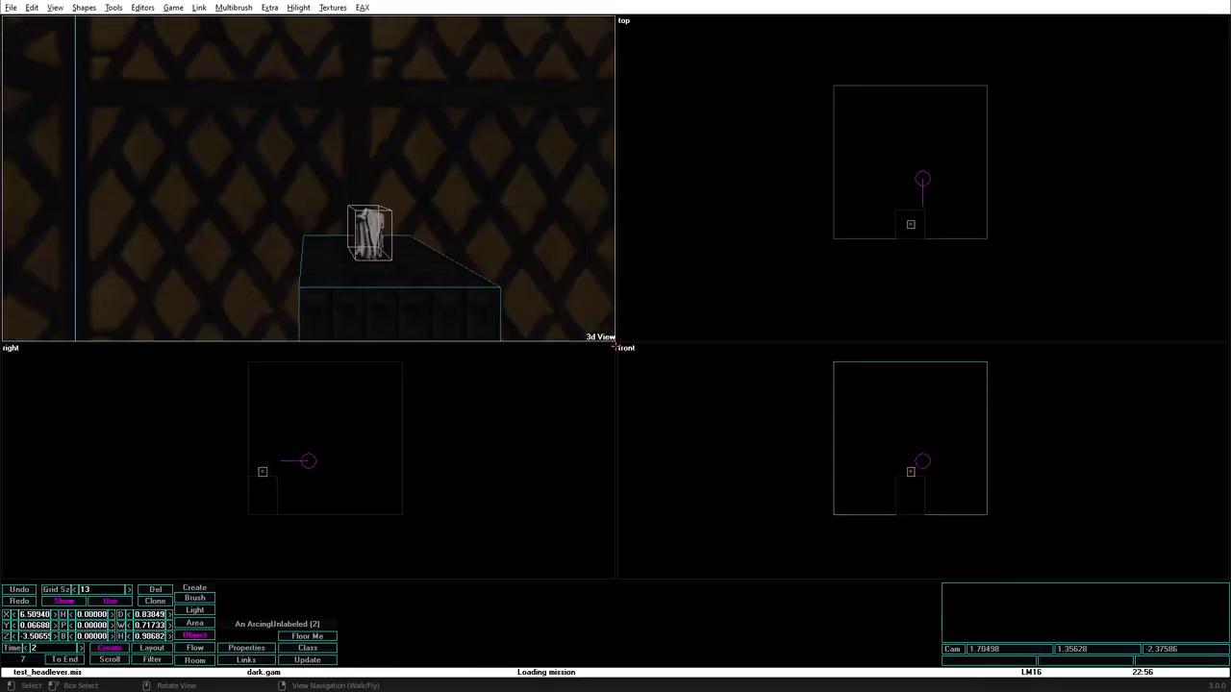
# Step: Find the lights archetype in the object hierarchy and expand its AlarmLights branch
pyautogui.hotkey('ctrl', 'f')
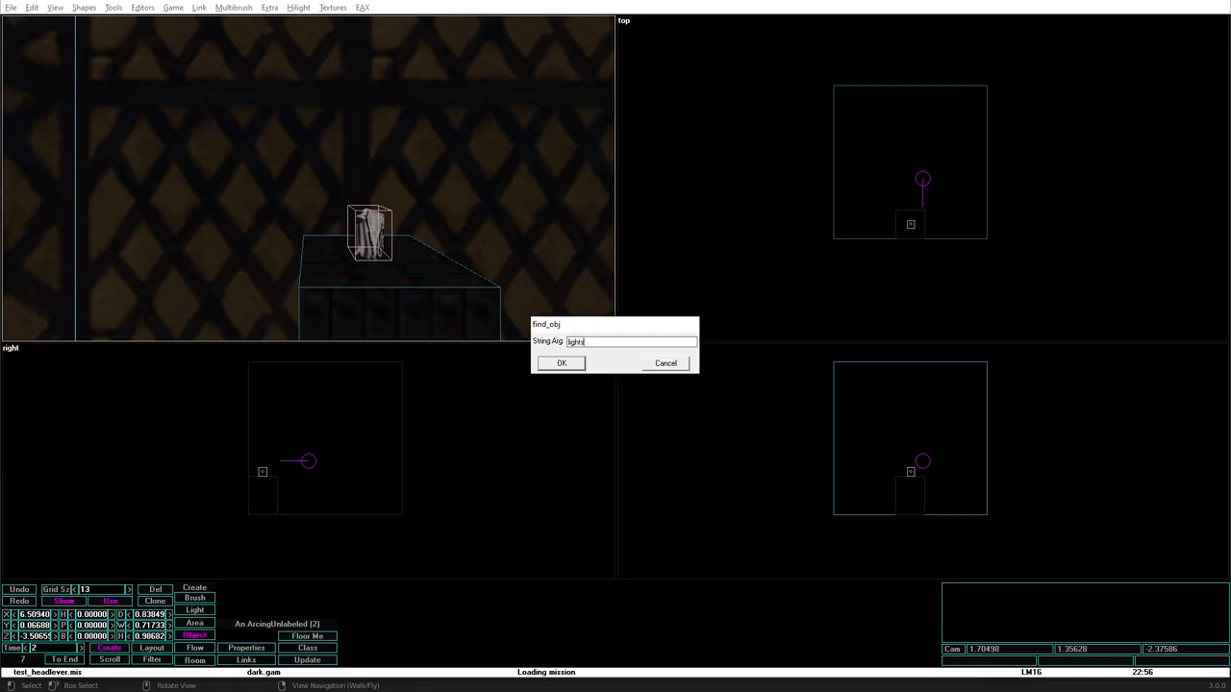
pyautogui.press('Return')
pyautogui.press('Right')
pyautogui.press('Down')
pyautogui.press('Down')
pyautogui.press('Down')
pyautogui.press('Down')
pyautogui.press('Down')
pyautogui.press('Down')
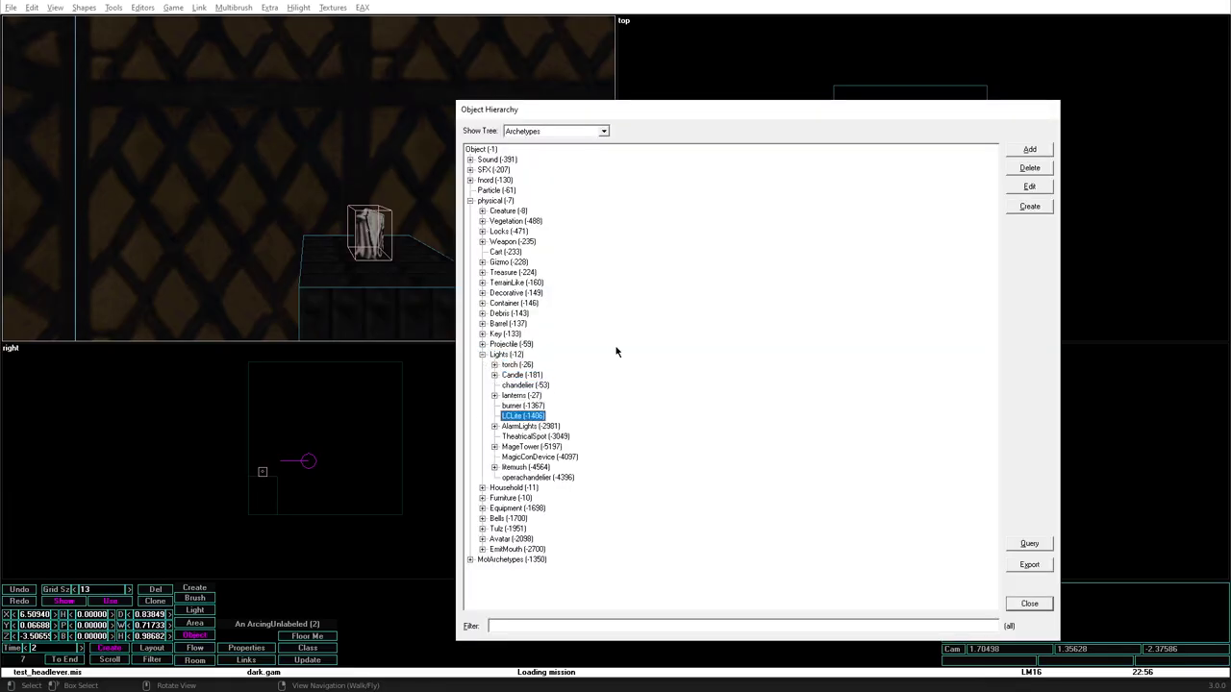
pyautogui.press('Down')
pyautogui.press('Right')
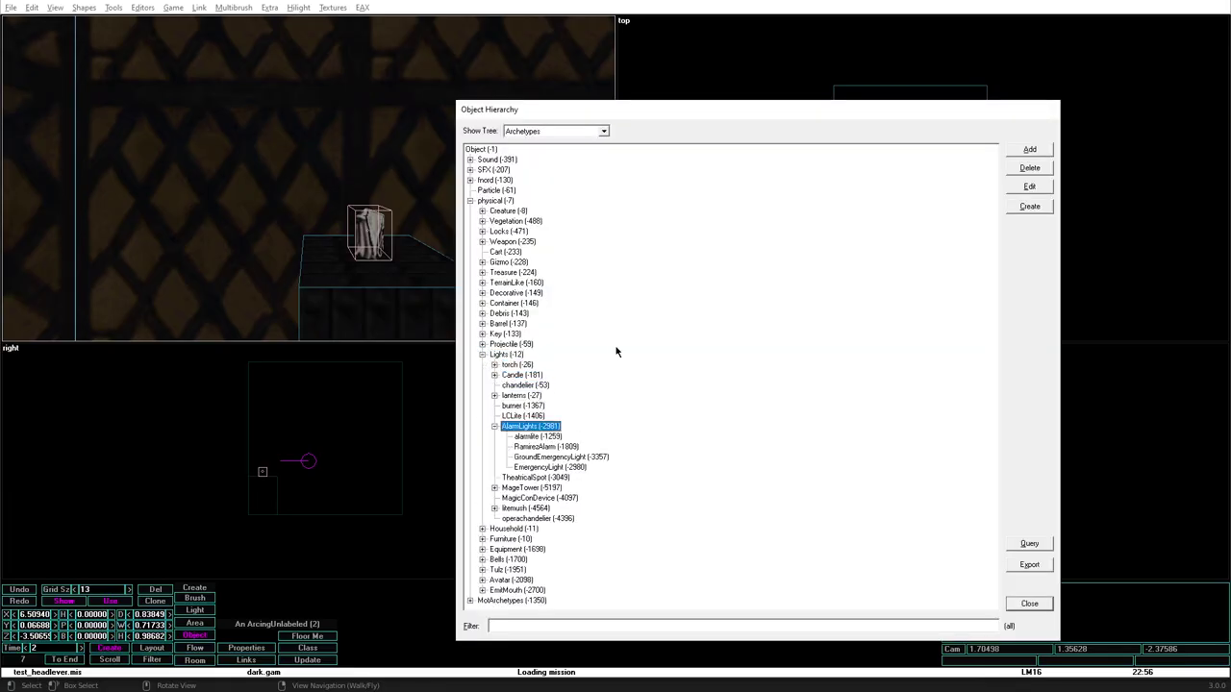
# Step: Inspect the properties of the EmergencyLight, RamirezAlarm, alarmlite and AlarmLights archetypes, and collapse the AlarmLights branch
pyautogui.doubleClick(550, 466)
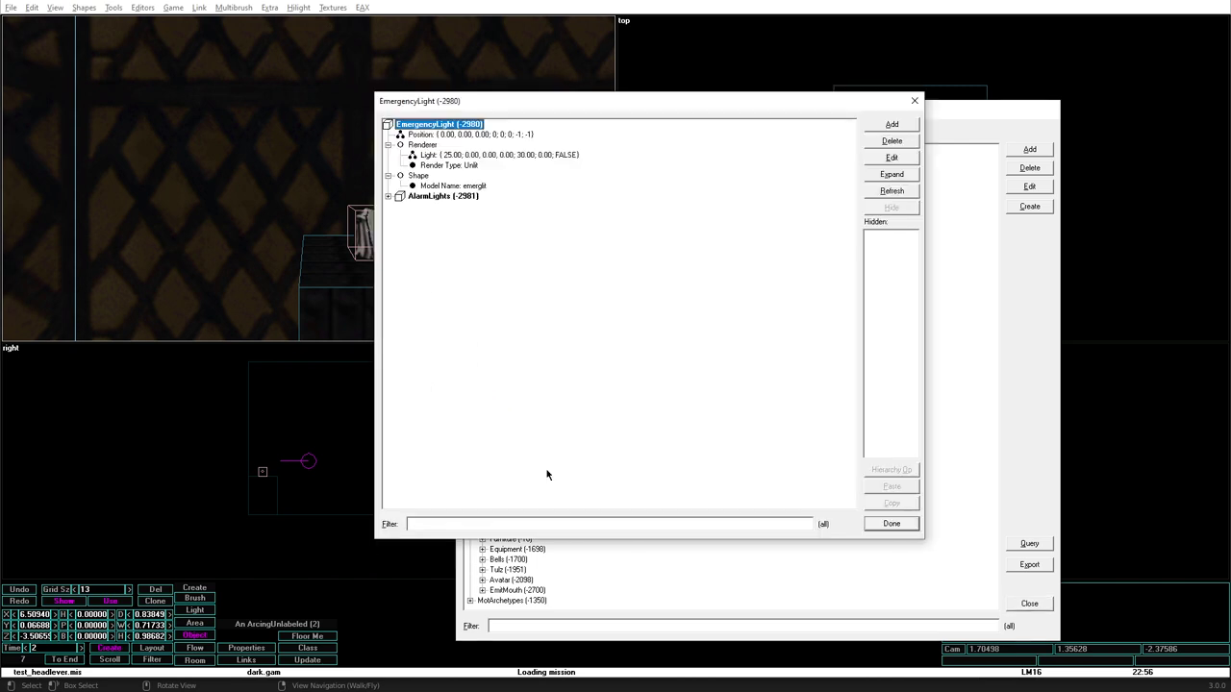
pyautogui.press('Escape')
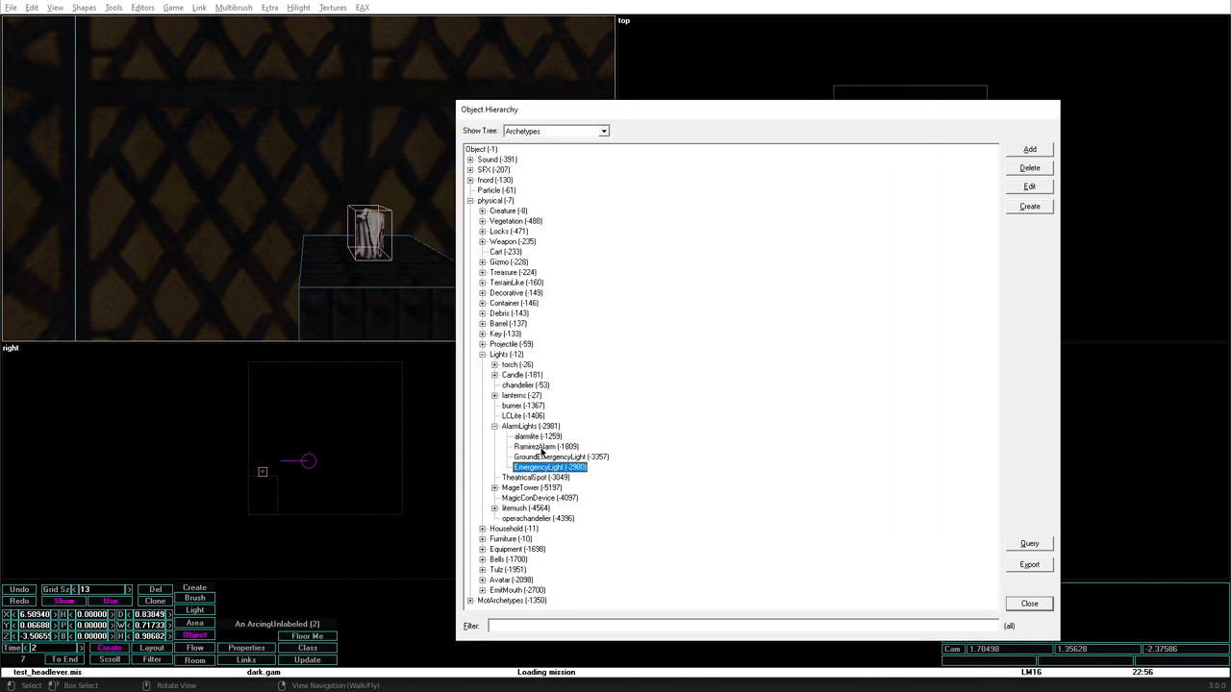
pyautogui.doubleClick(540, 451)
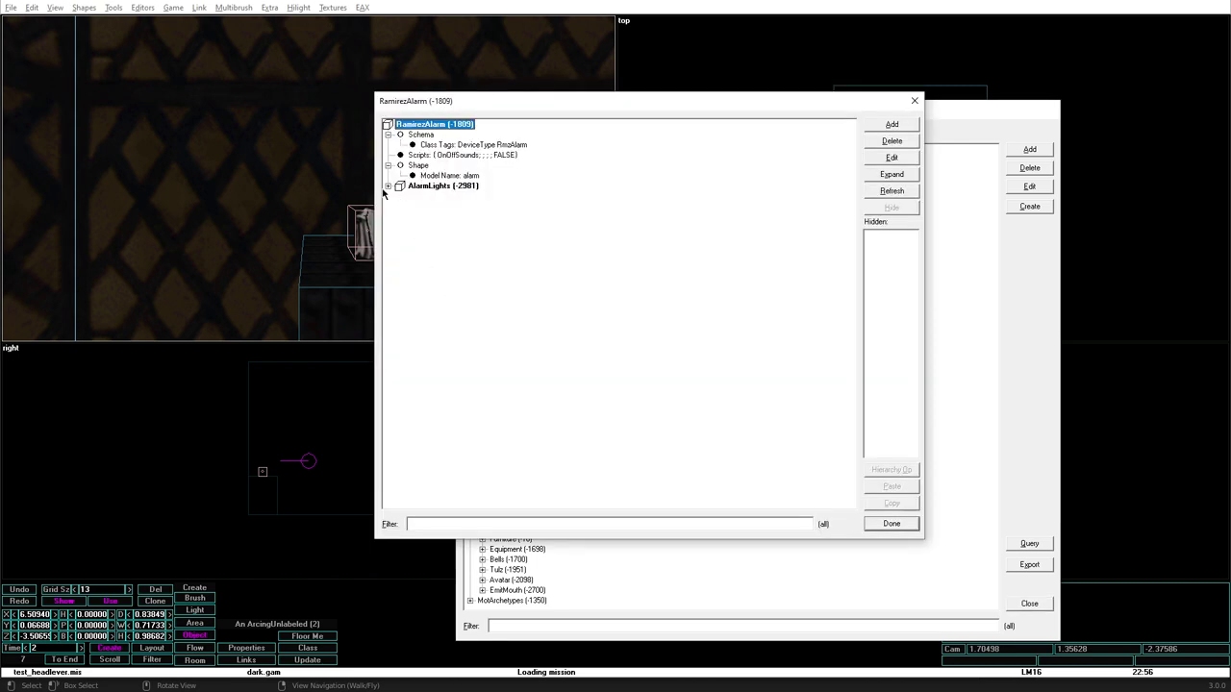
pyautogui.press('Escape')
pyautogui.click(525, 436)
pyautogui.doubleClick(525, 435)
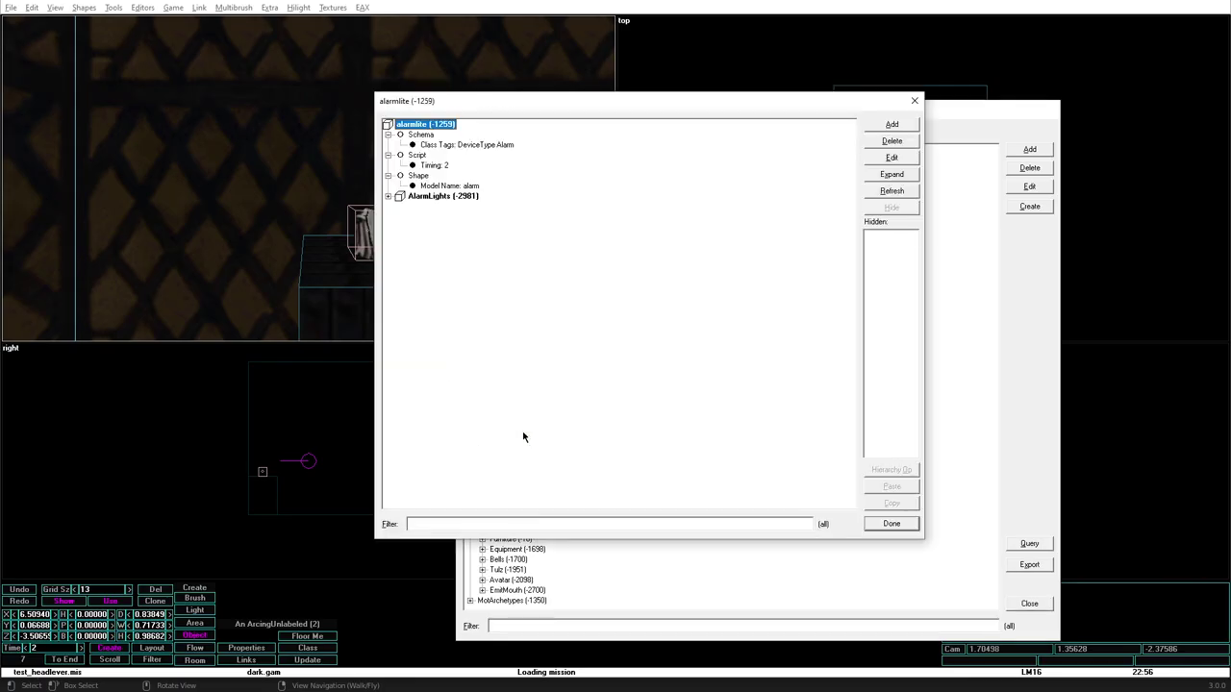
pyautogui.press('Escape')
pyautogui.doubleClick(525, 429)
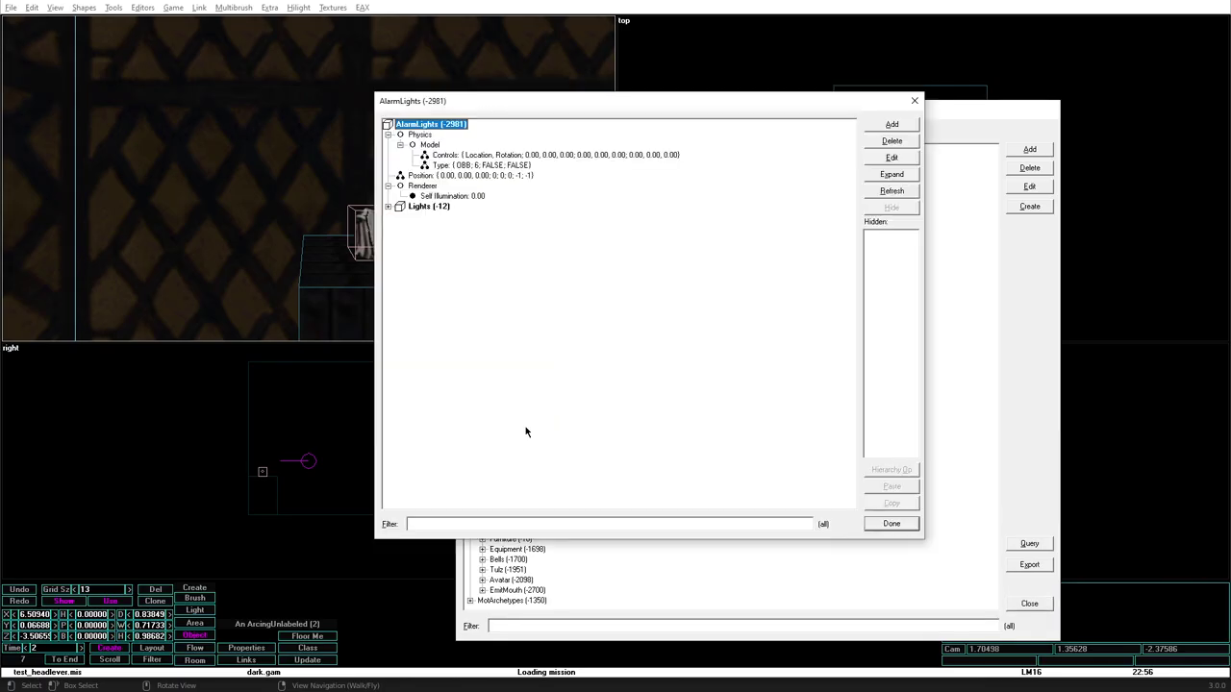
pyautogui.press('Escape')
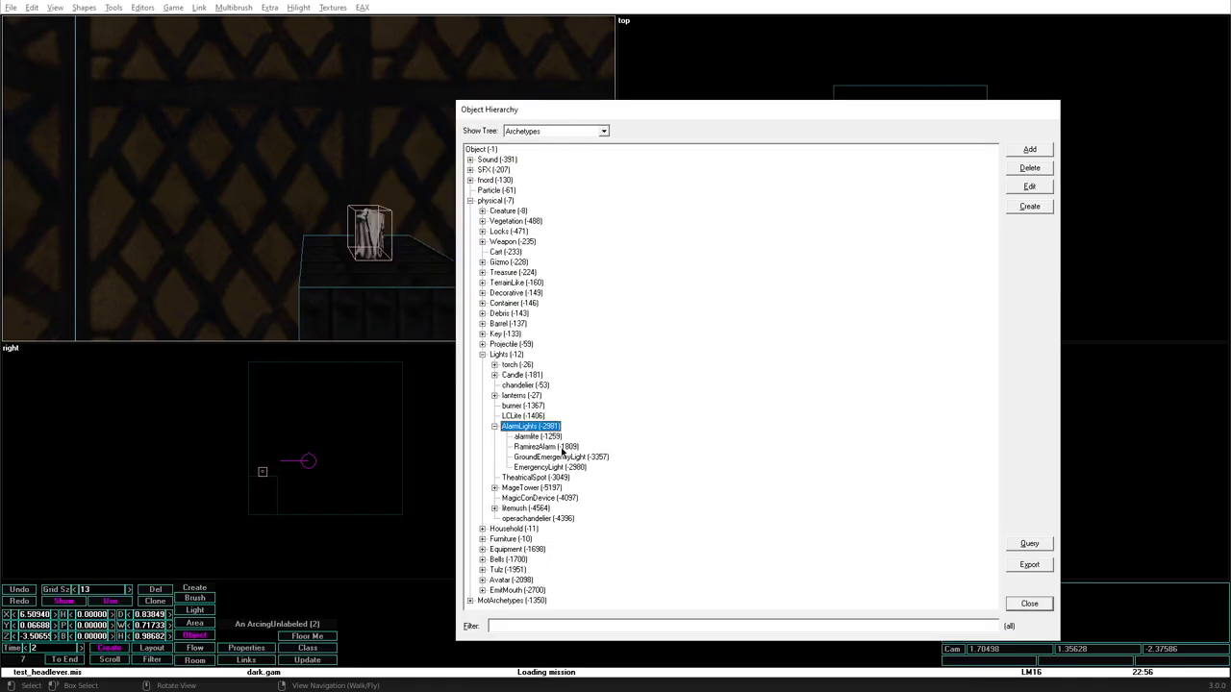
pyautogui.doubleClick(533, 431)
pyautogui.press('Escape')
pyautogui.click(493, 426)
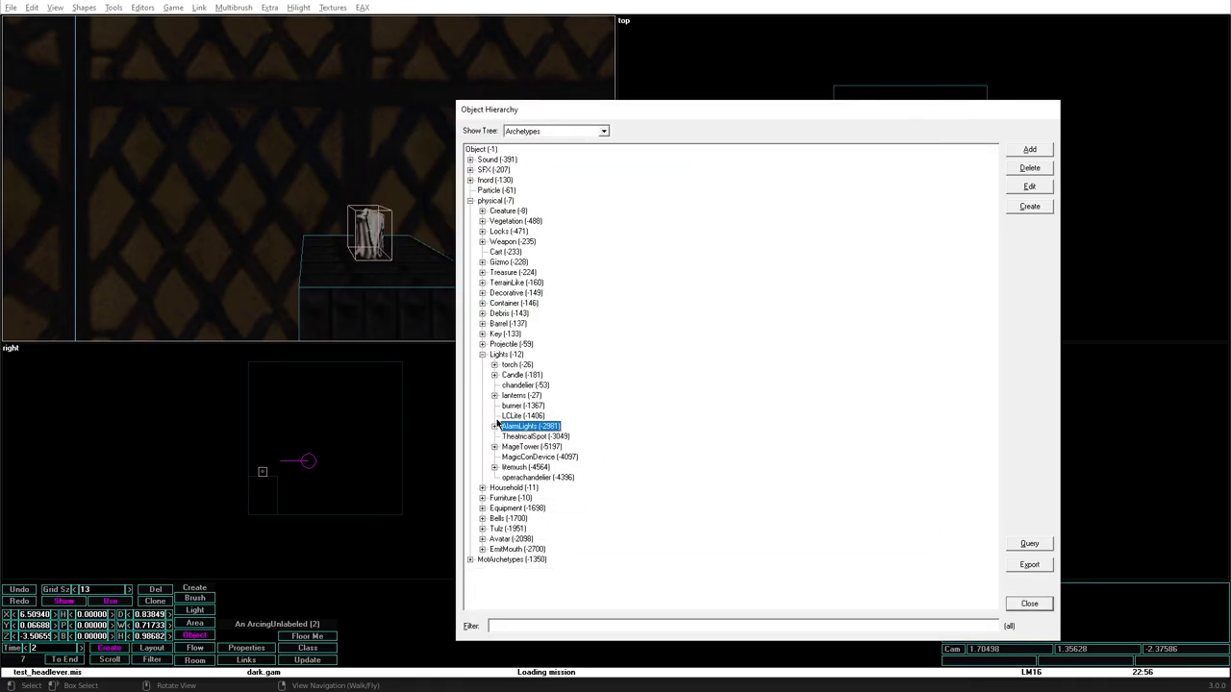
# Step: Inspect the torch archetype's properties and create a torch object by the wall beside the pedestal
pyautogui.click(494, 364)
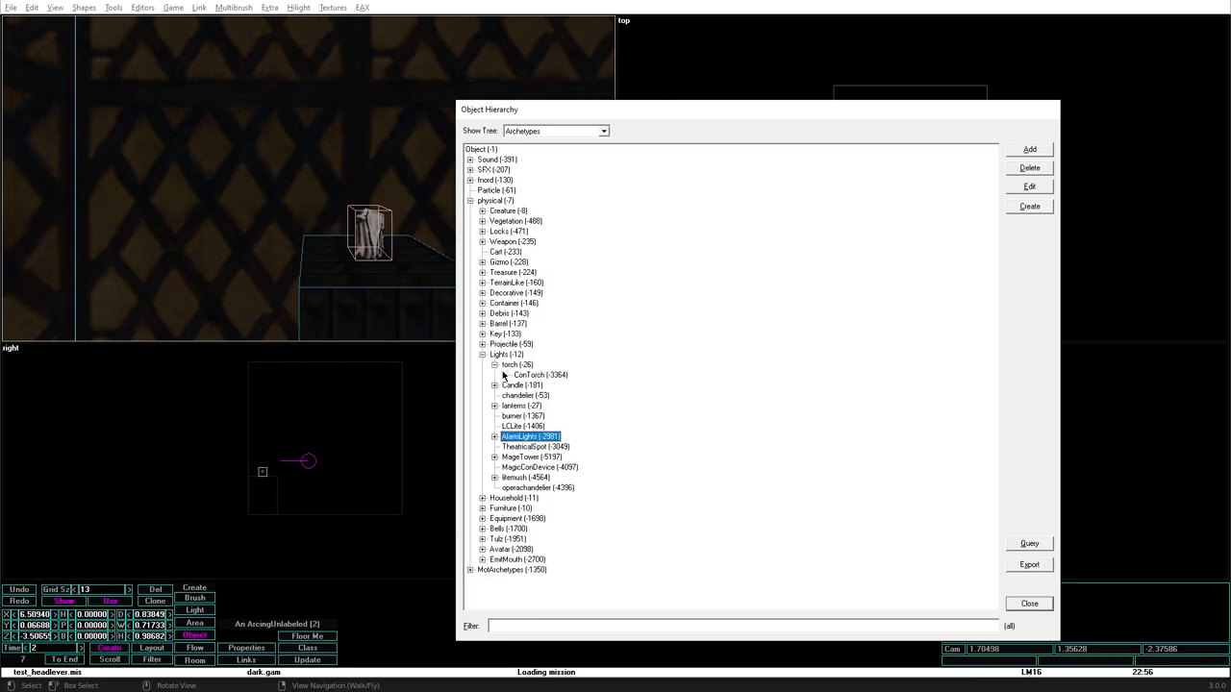
pyautogui.doubleClick(508, 366)
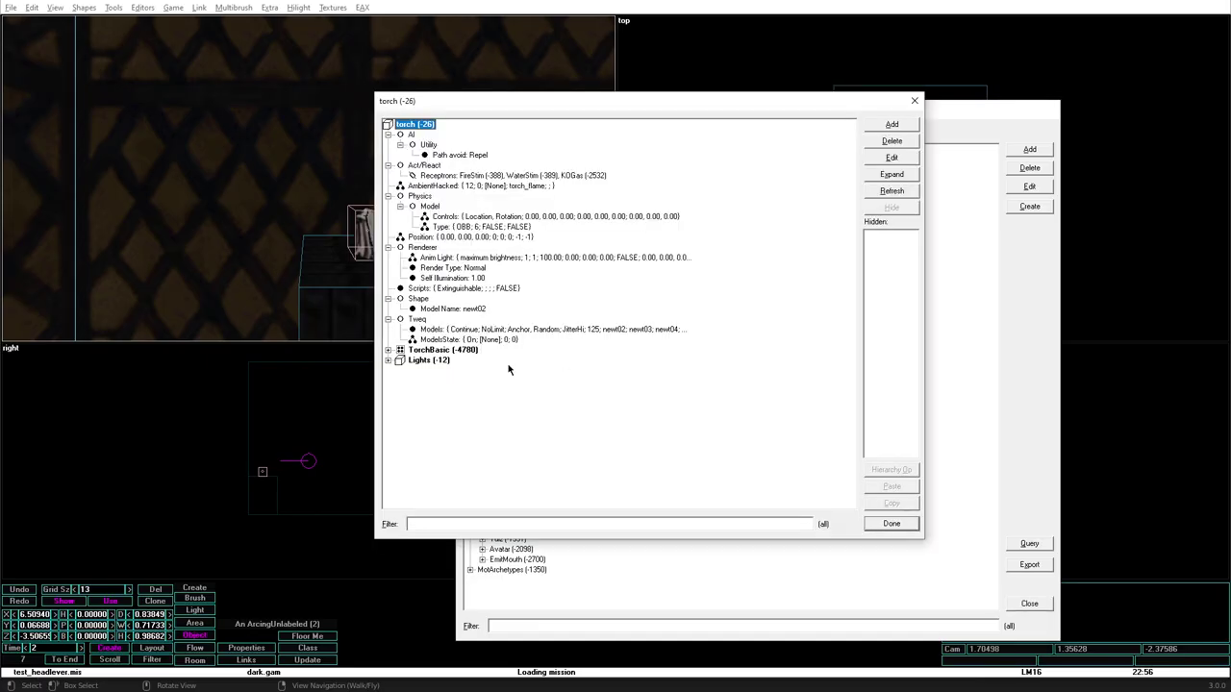
pyautogui.press('Escape')
pyautogui.click(1029, 206)
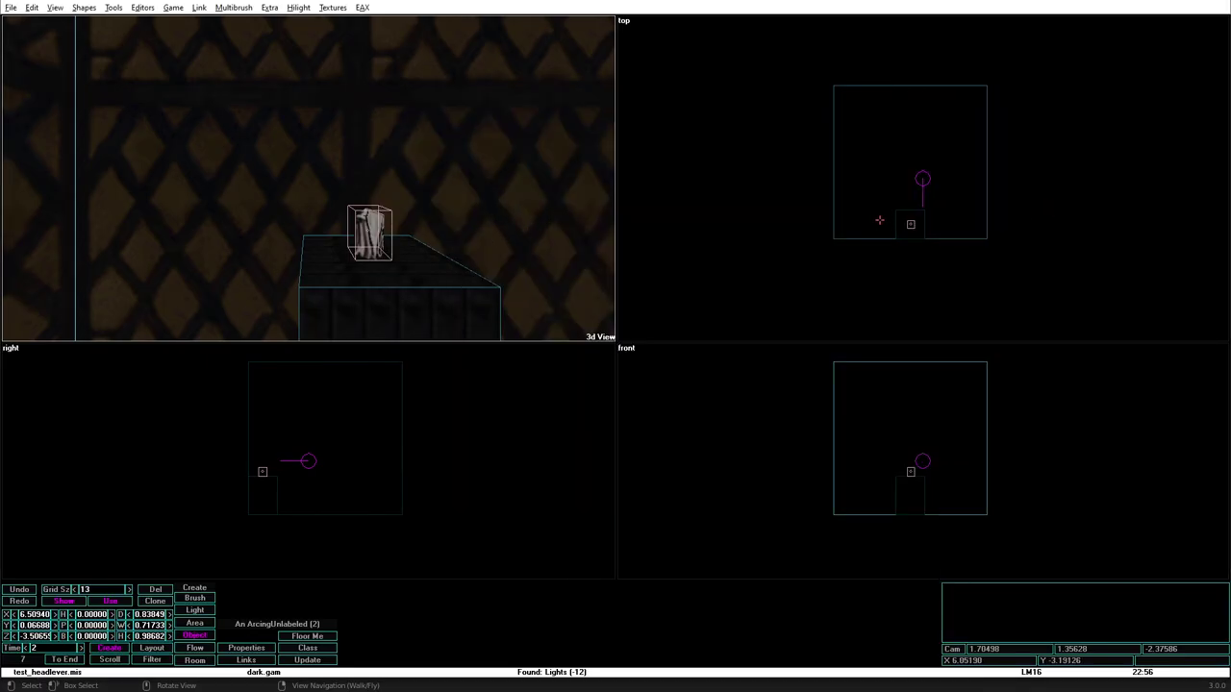
pyautogui.moveTo(872, 223); pyautogui.dragTo(881, 235)
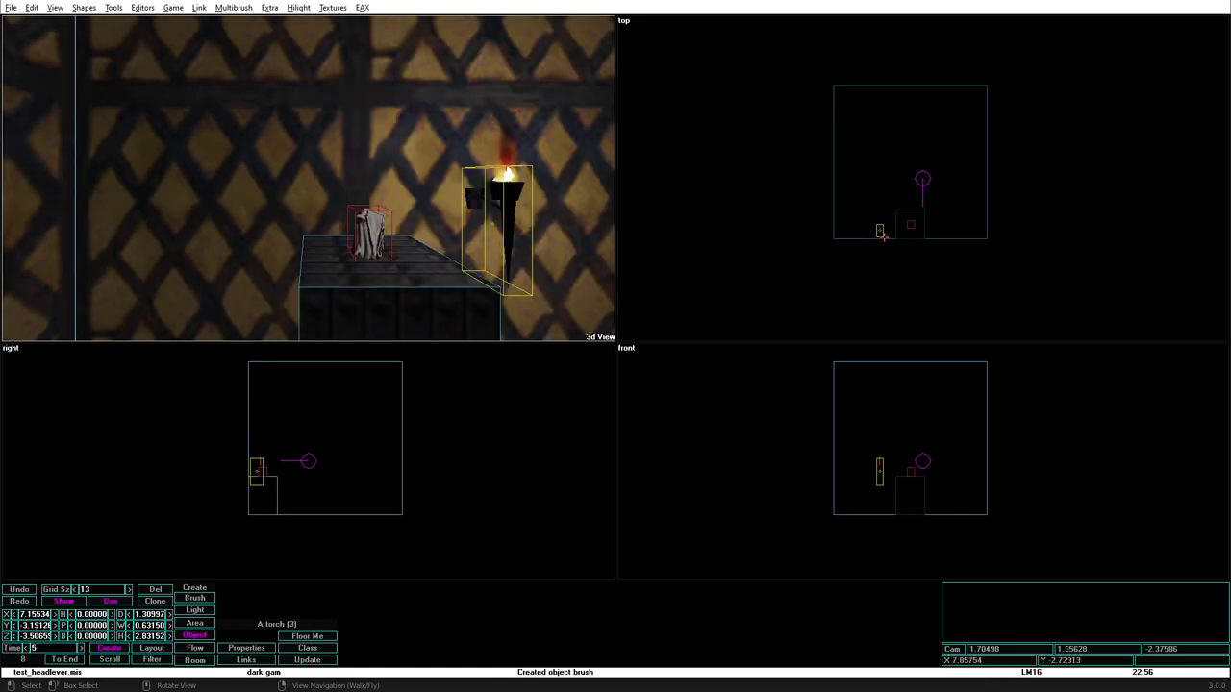
# Step: Raise the torch to Z -2.5842 and move it against the wall at X 7.34502
pyautogui.hotkey('ctrl', 'f')
pyautogui.press('pageup')
pyautogui.press('pageup')
pyautogui.press('pageup')
pyautogui.press('pageup')
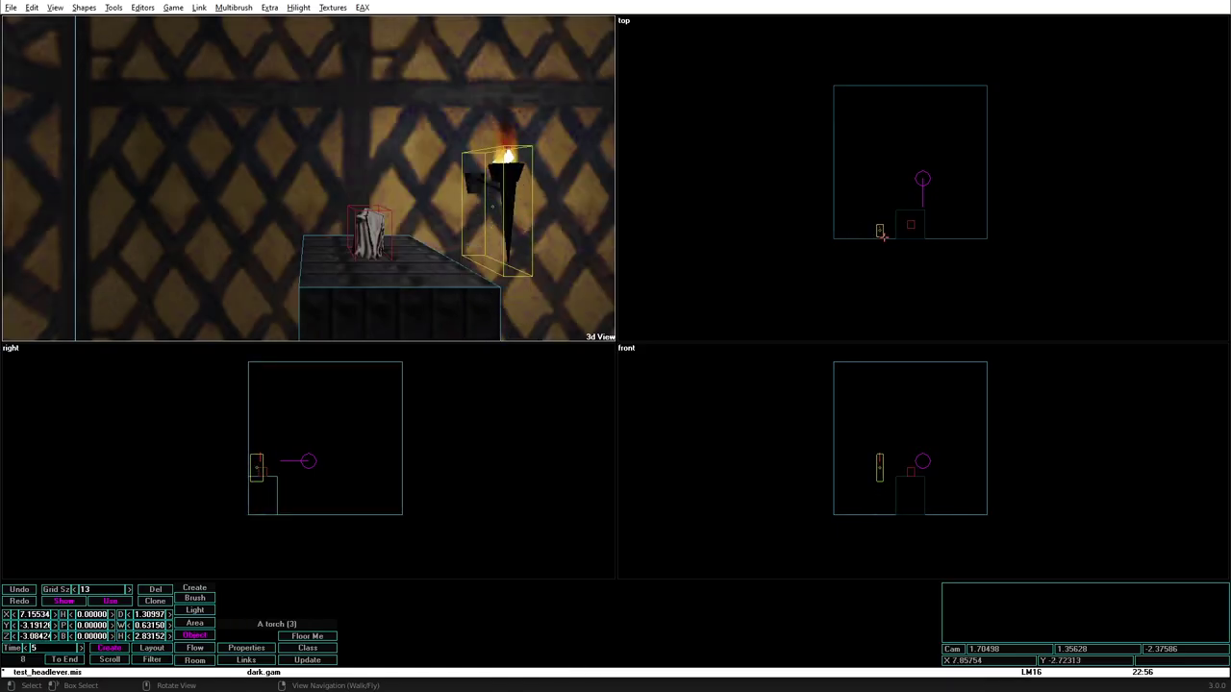
# Step: Set the radius in the torch's Anim Light property to 5
pyautogui.doubleClick(882, 235)
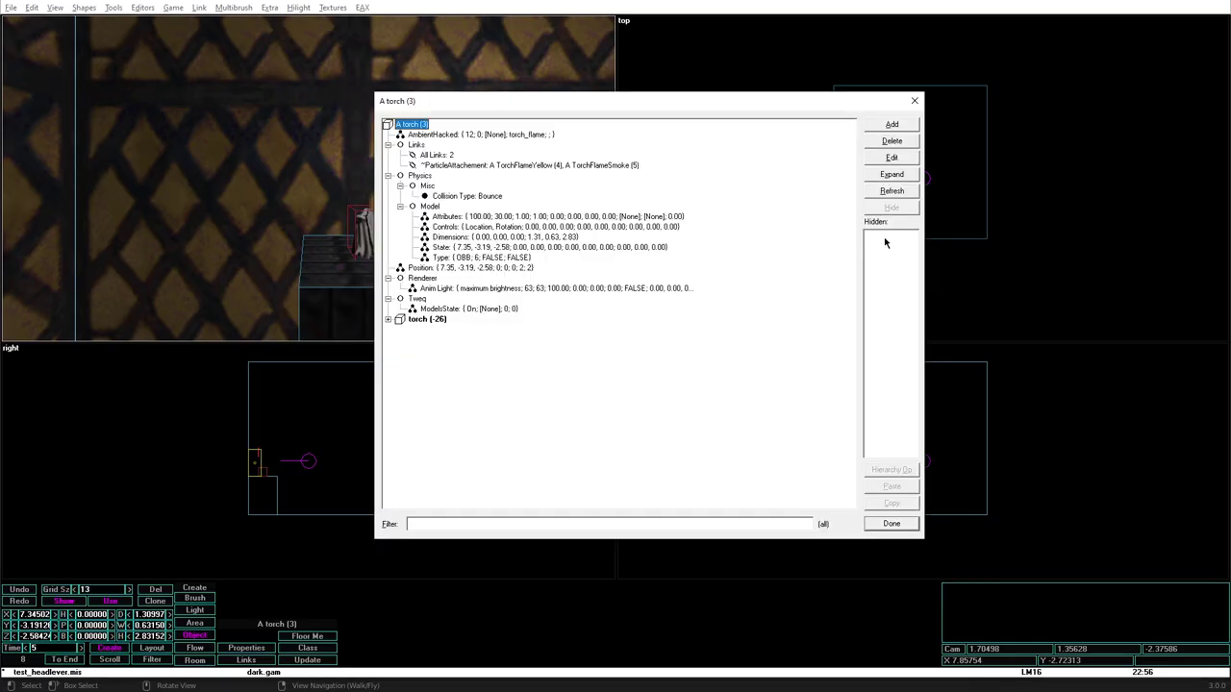
pyautogui.doubleClick(448, 294)
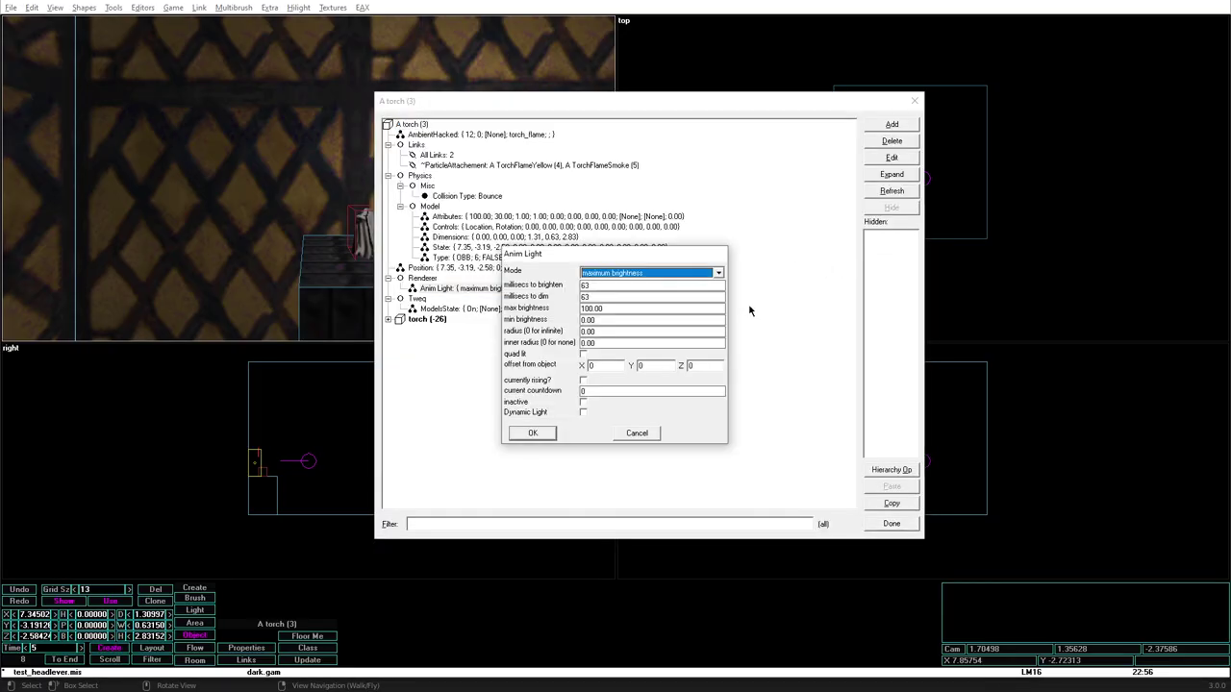
pyautogui.doubleClick(720, 309)
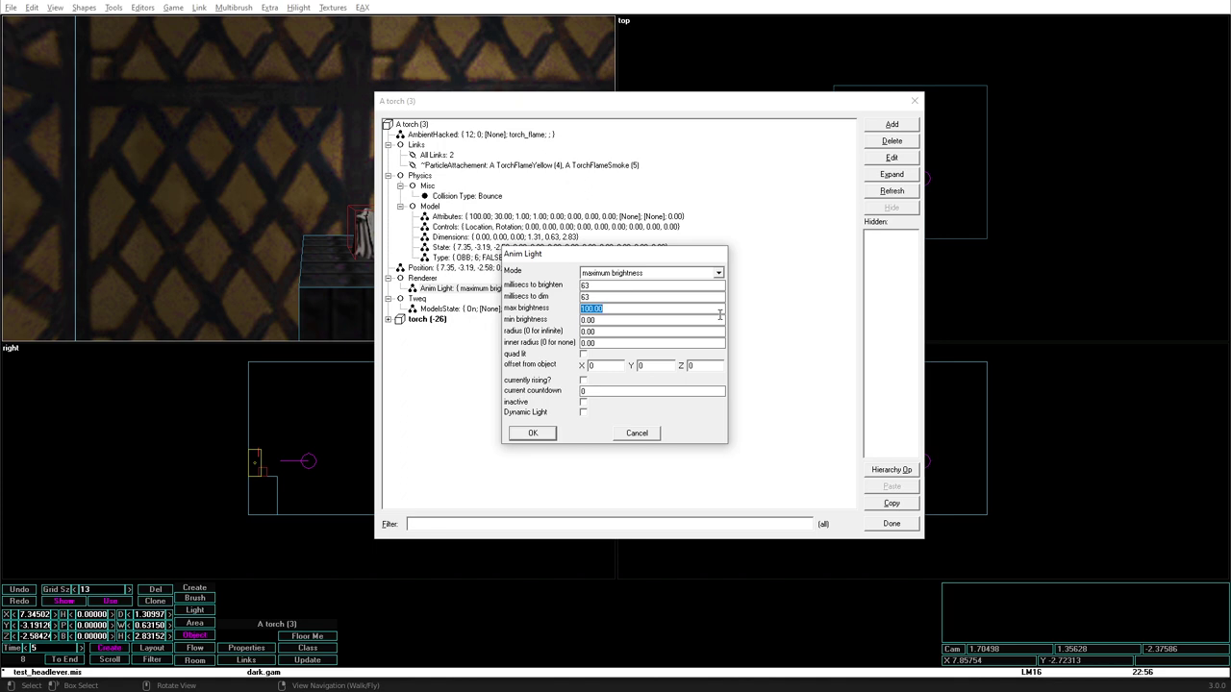
pyautogui.press('Tab')
pyautogui.press('Tab')
pyautogui.write('5')
pyautogui.press('Return')
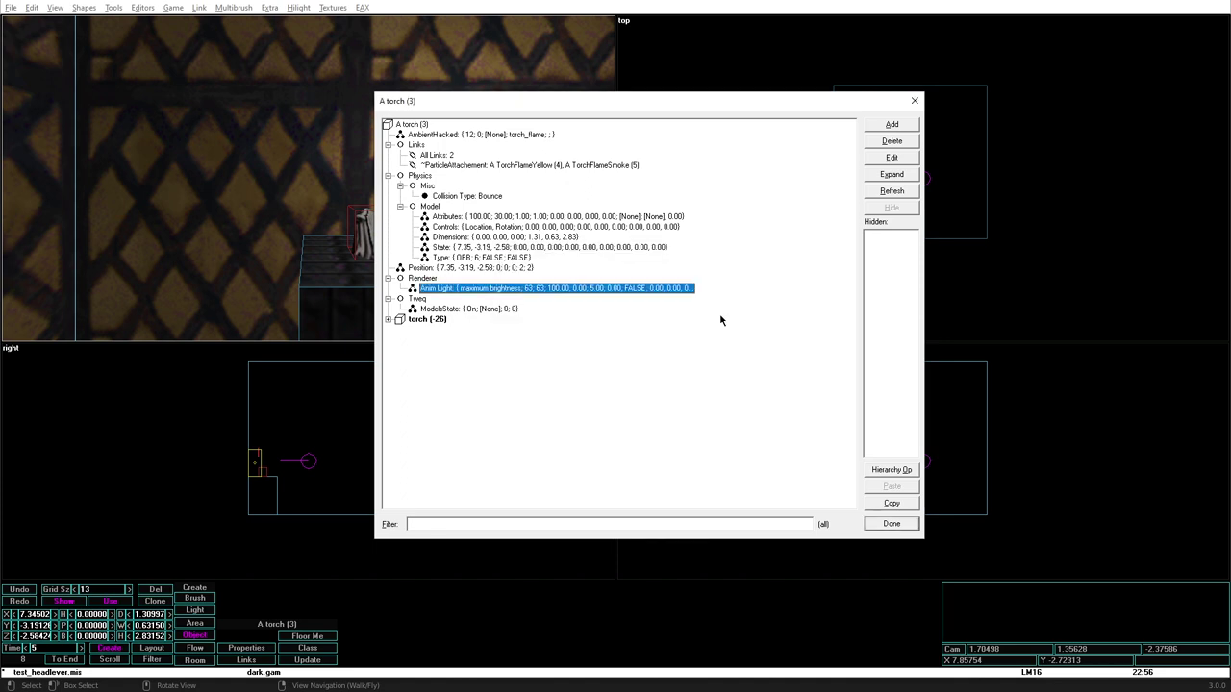
pyautogui.click(892, 525)
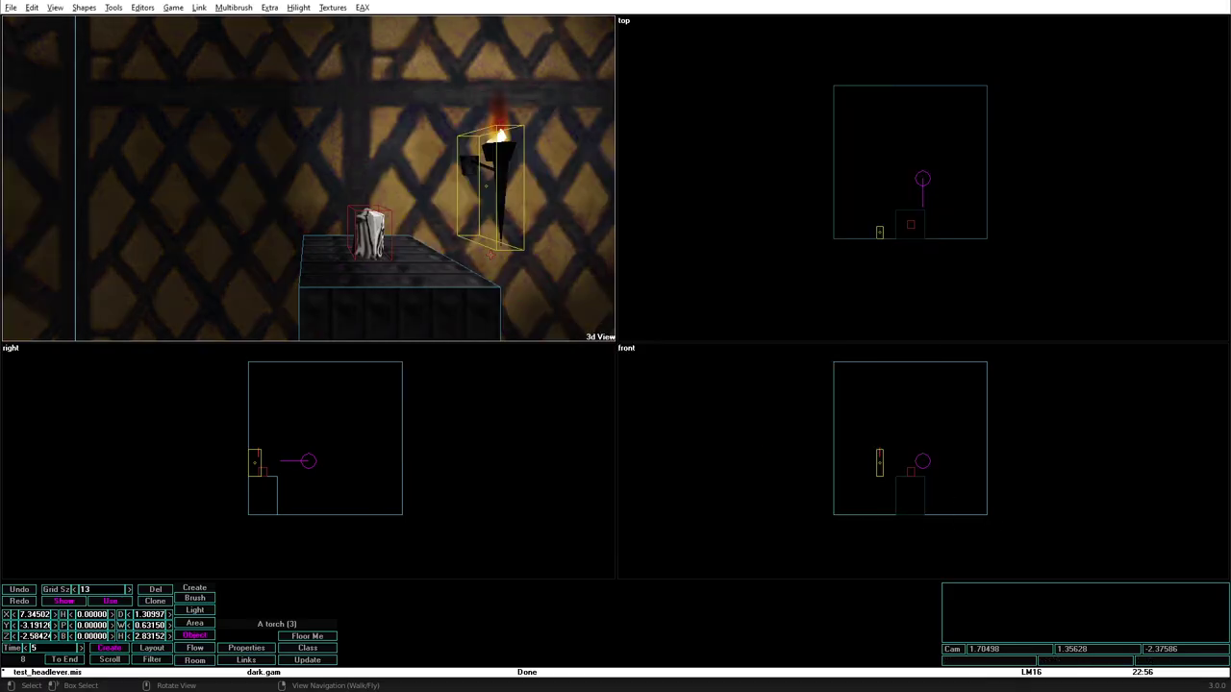
# Step: Set the torch's Anim Light mode to minimum brightness and check the torch in game mode
pyautogui.doubleClick(491, 255)
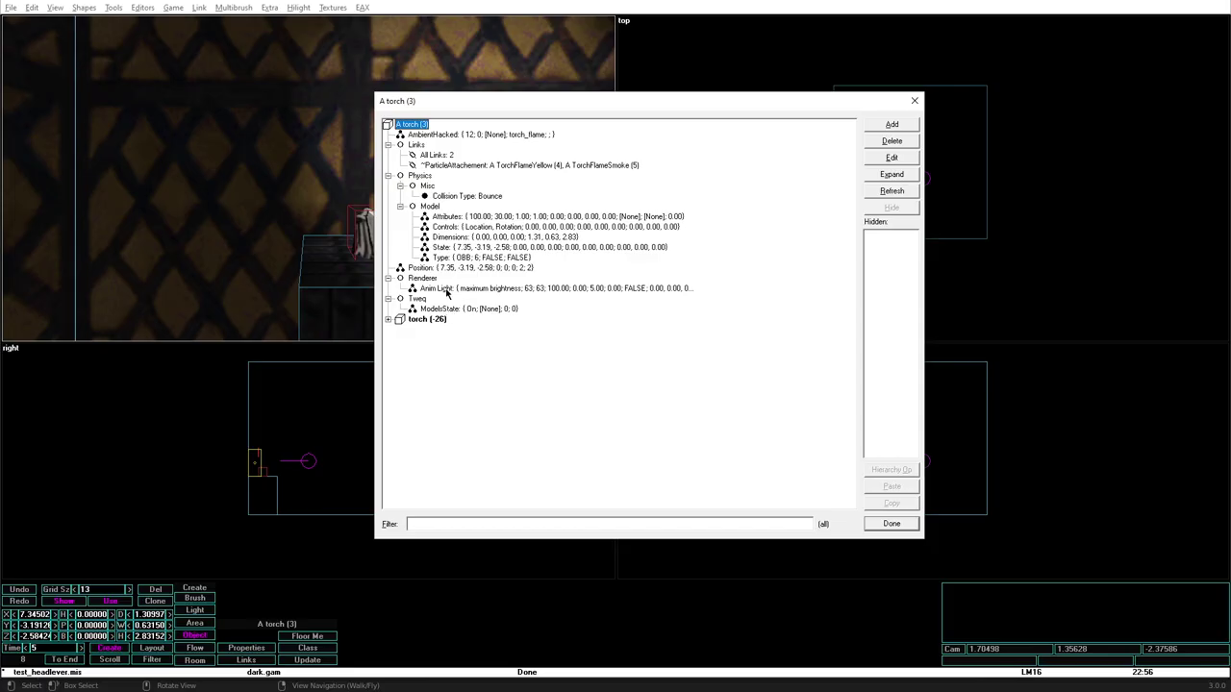
pyautogui.doubleClick(438, 289)
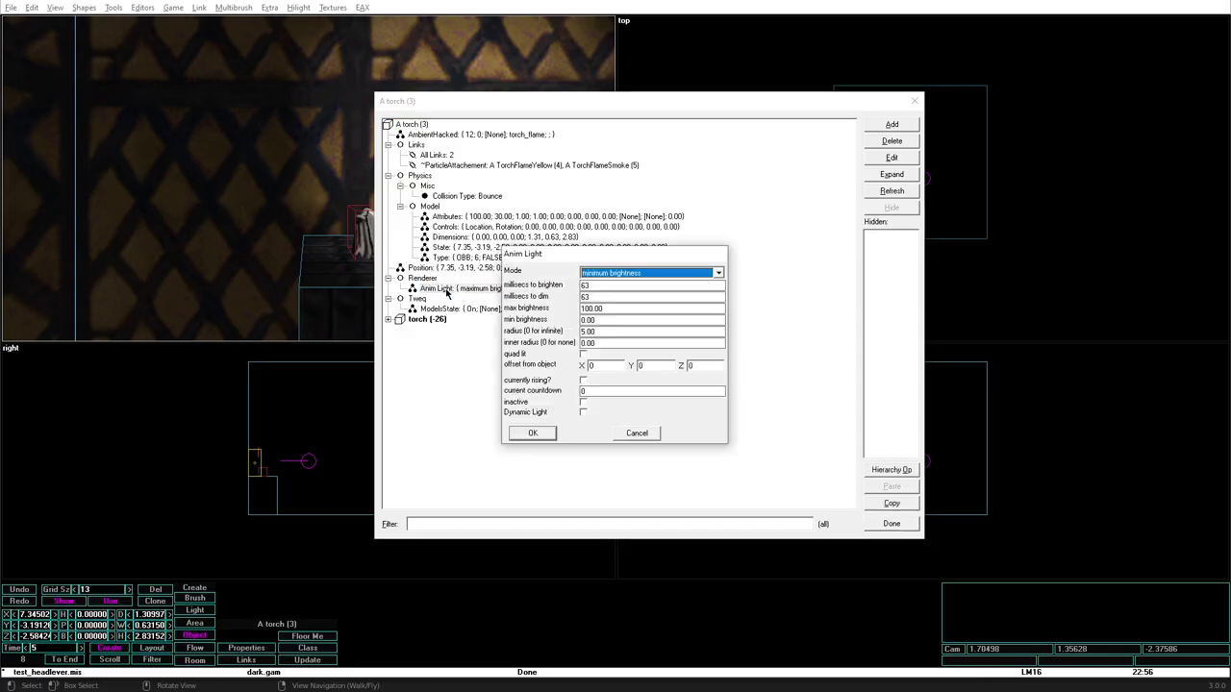
pyautogui.click(532, 434)
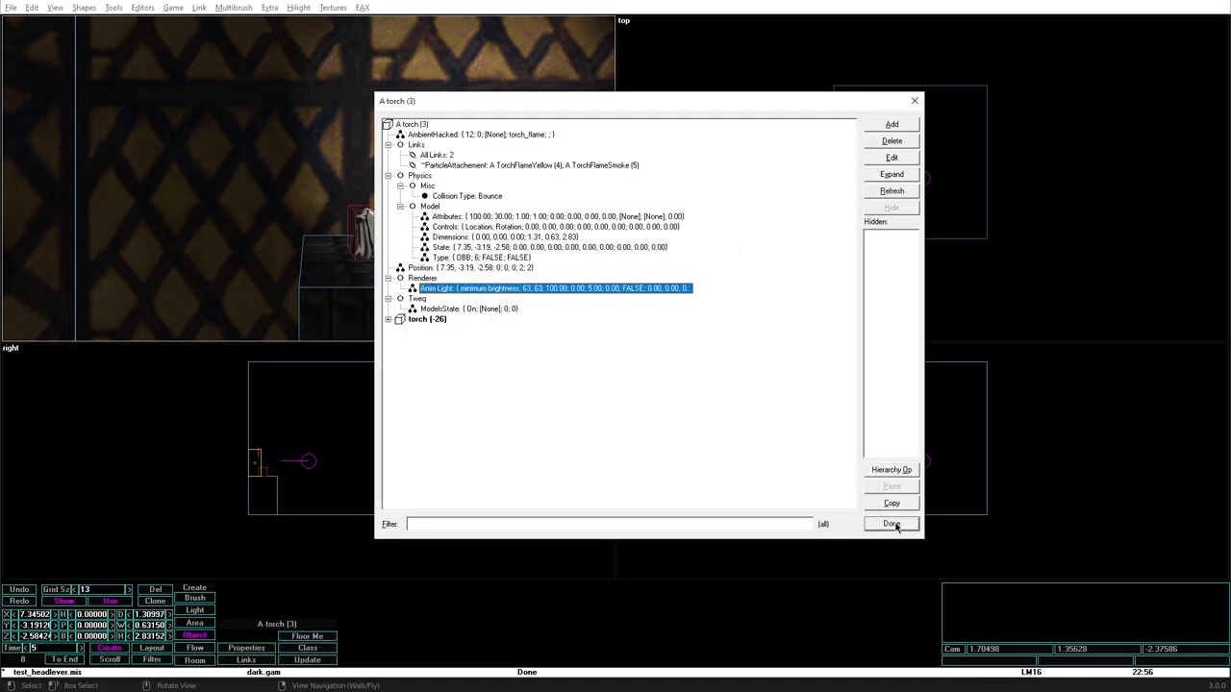
pyautogui.click(891, 523)
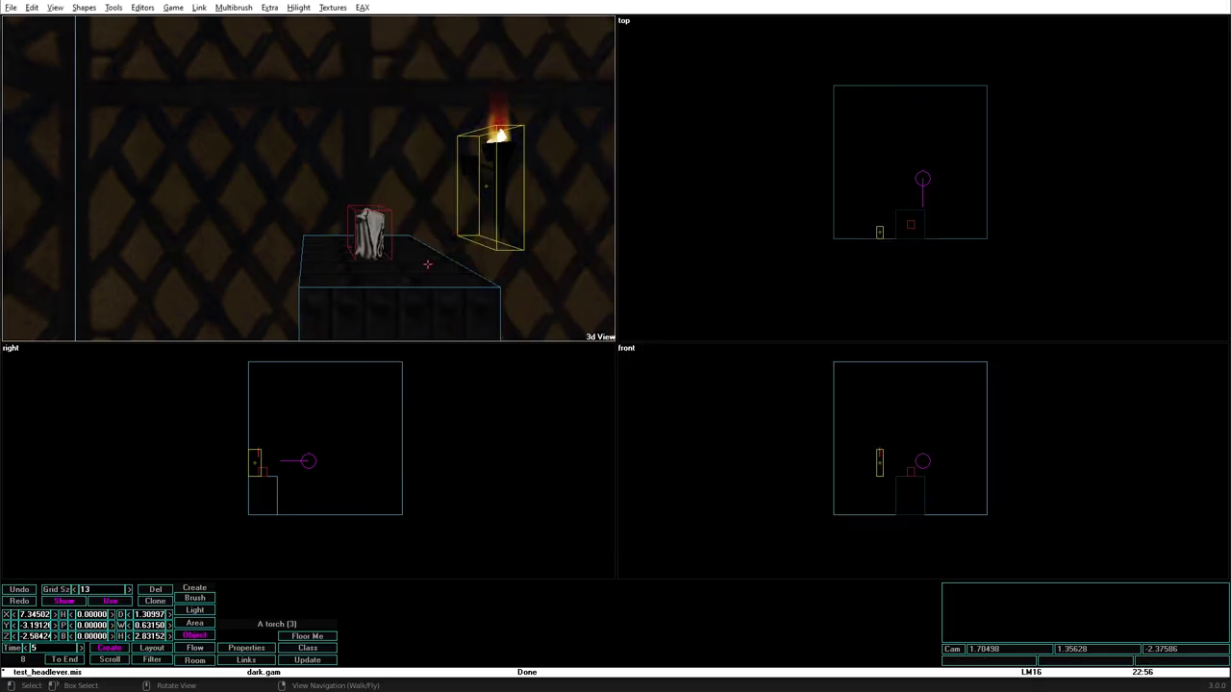
pyautogui.hotkey('alt', 'g')
pyautogui.press('Return')
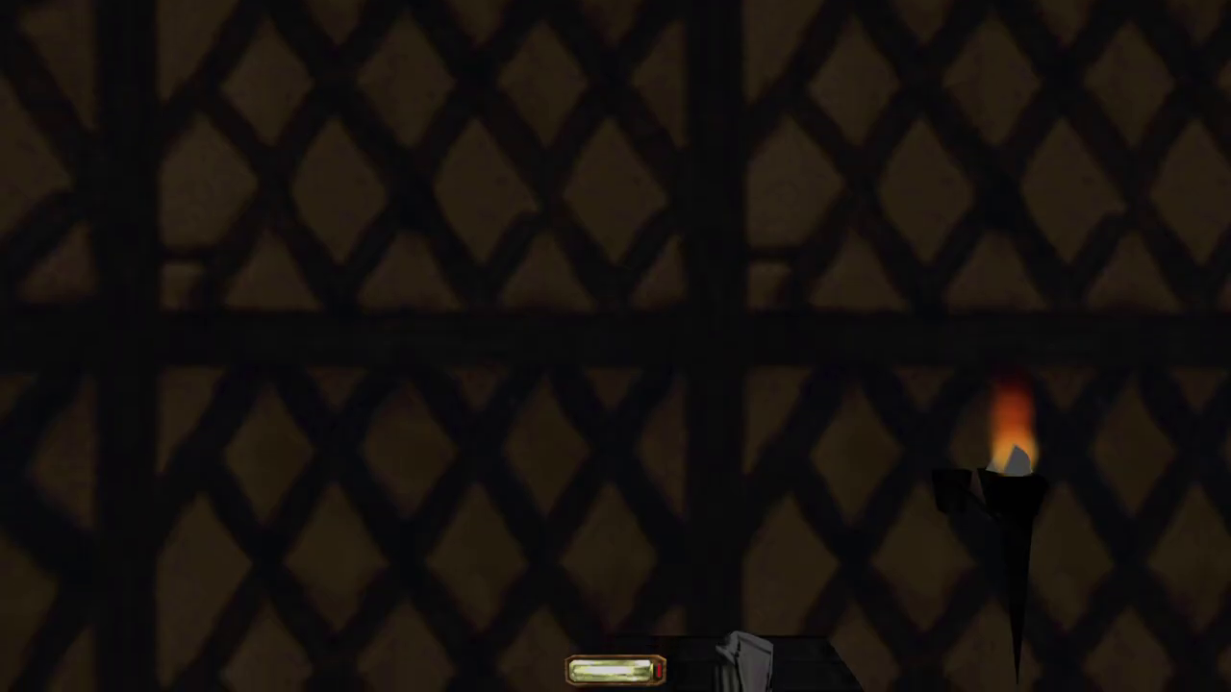
pyautogui.hotkey('alt', 'e')
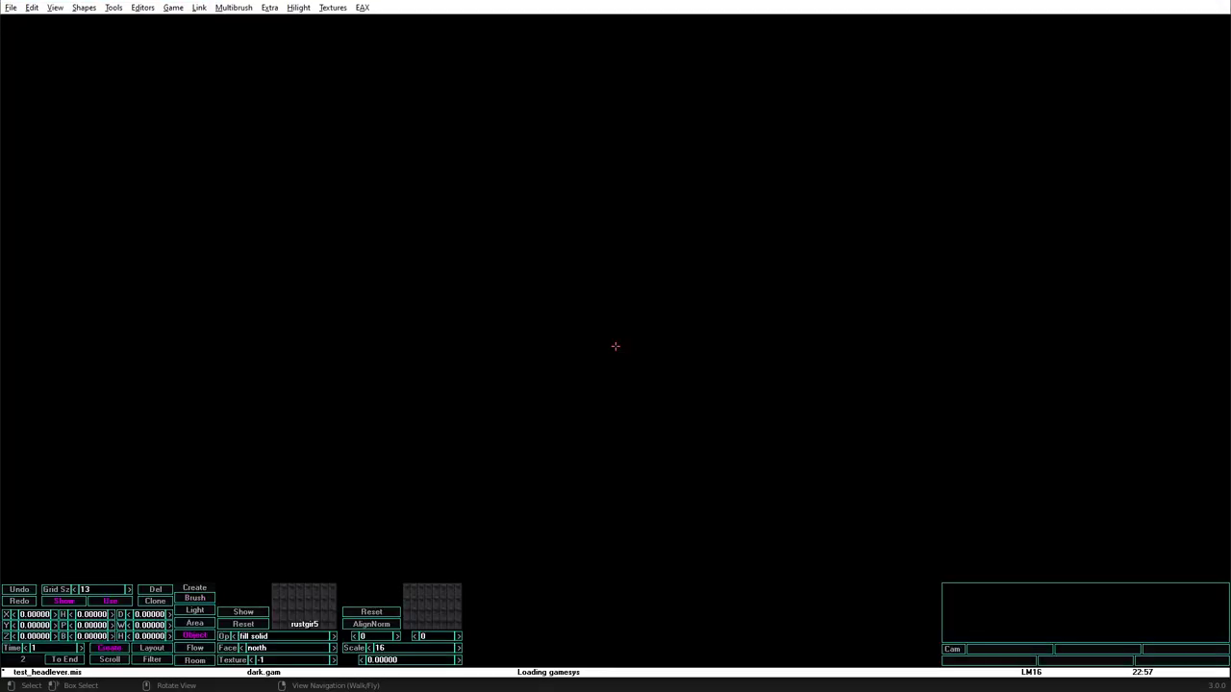
# Step: Inspect the torch's ModelsState property and the Tweq Models settings inherited from its archetype
pyautogui.hotkey('ctrl', 'p')
pyautogui.doubleClick(441, 310)
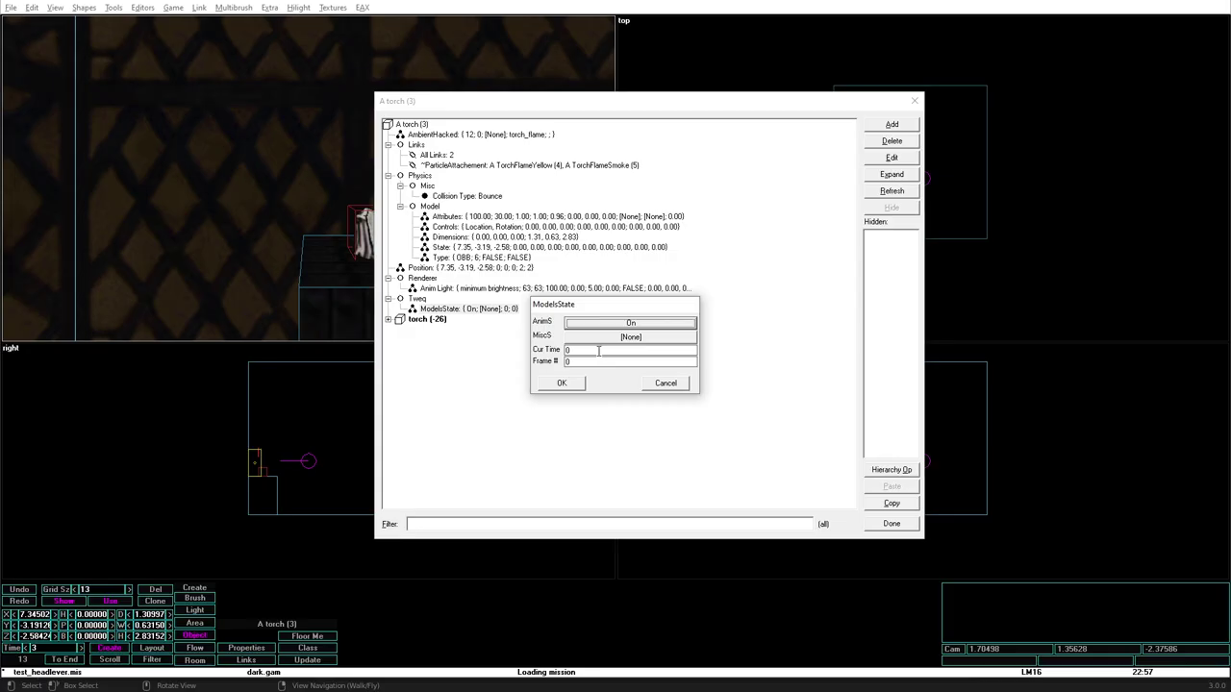
pyautogui.press('Return')
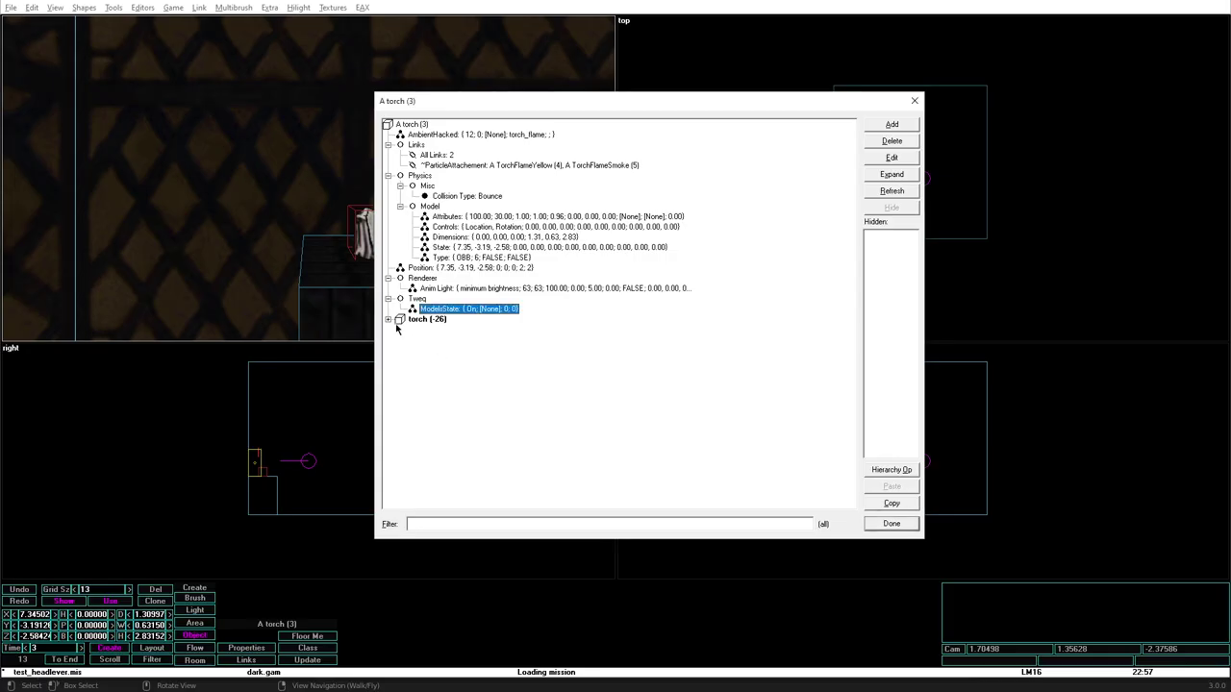
pyautogui.click(388, 319)
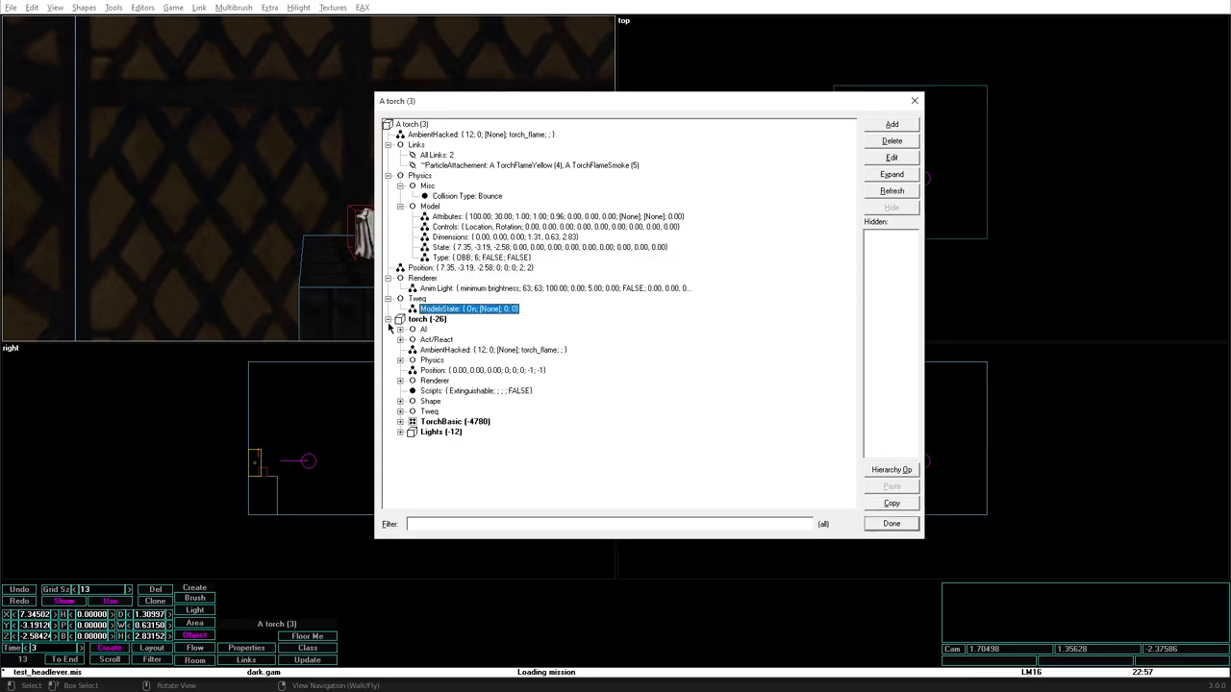
pyautogui.click(400, 412)
pyautogui.doubleClick(458, 423)
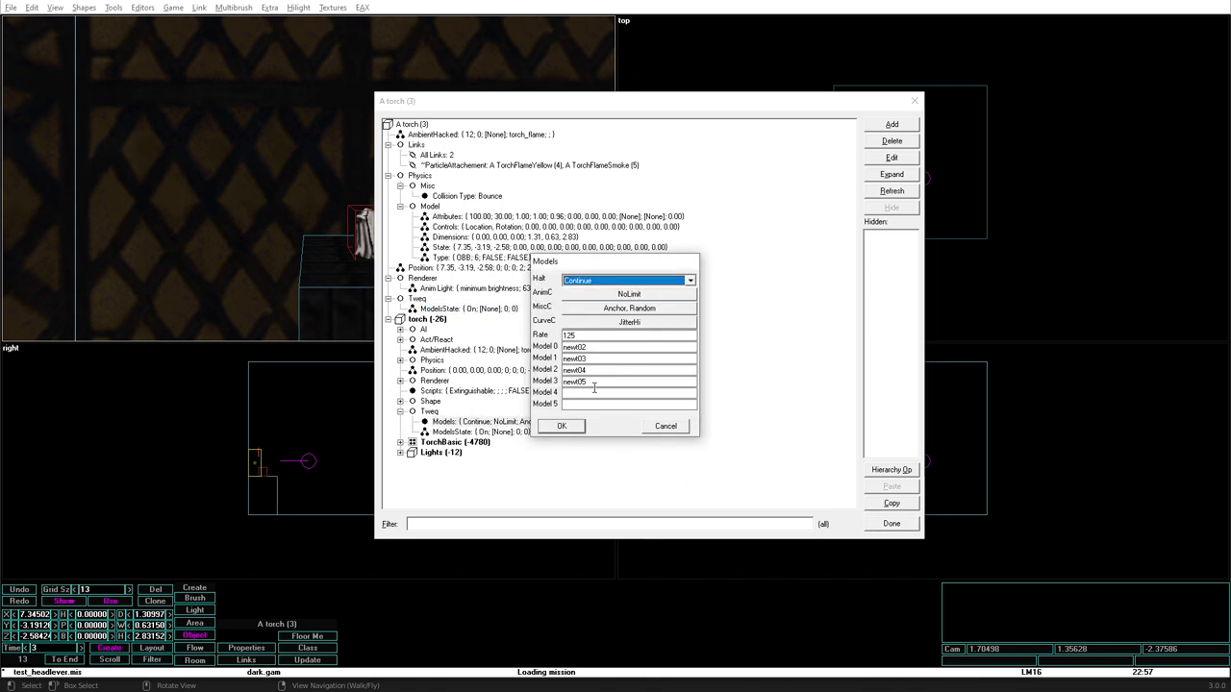
pyautogui.press('Return')
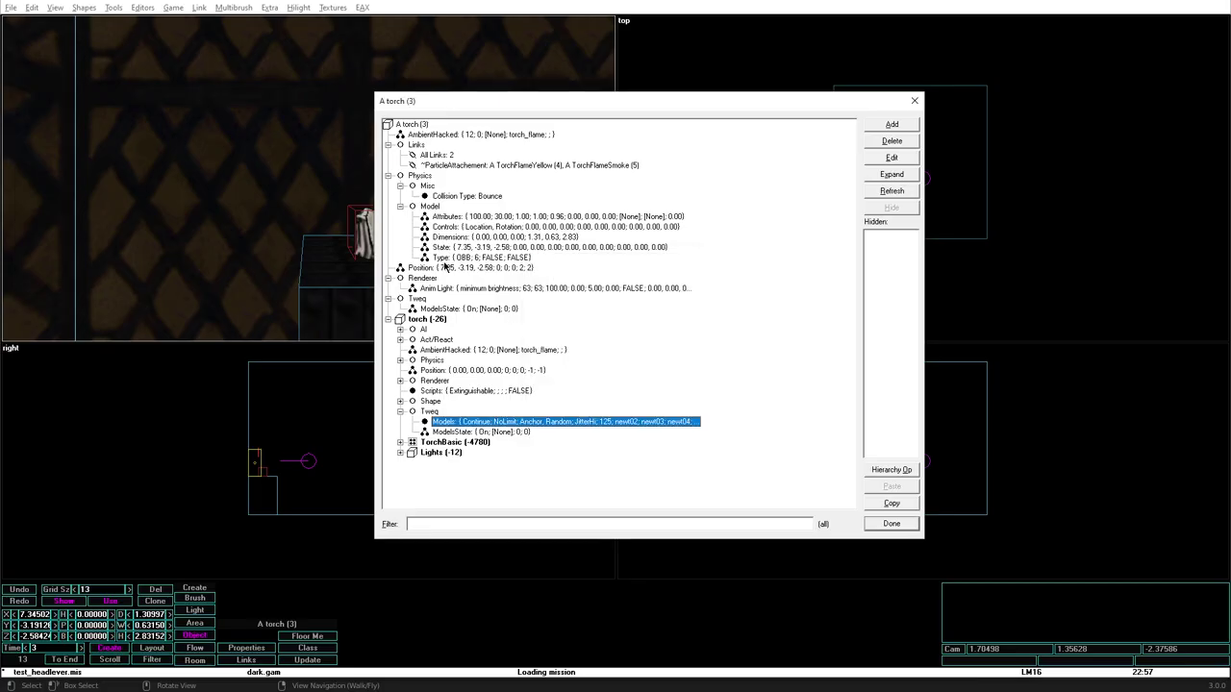
# Step: Set the torch's ModelsState frame number to 5 and its AnimS to none
pyautogui.doubleClick(429, 309)
pyautogui.doubleClick(597, 361)
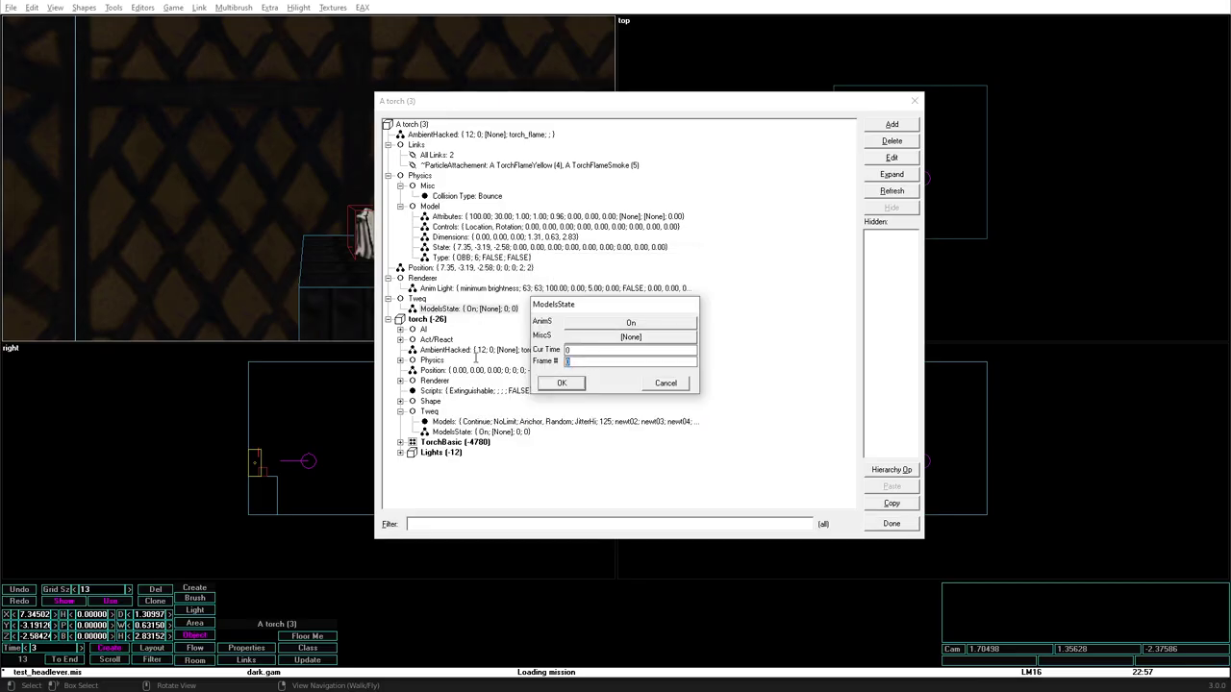
pyautogui.write('5')
pyautogui.click(615, 328)
pyautogui.click(742, 328)
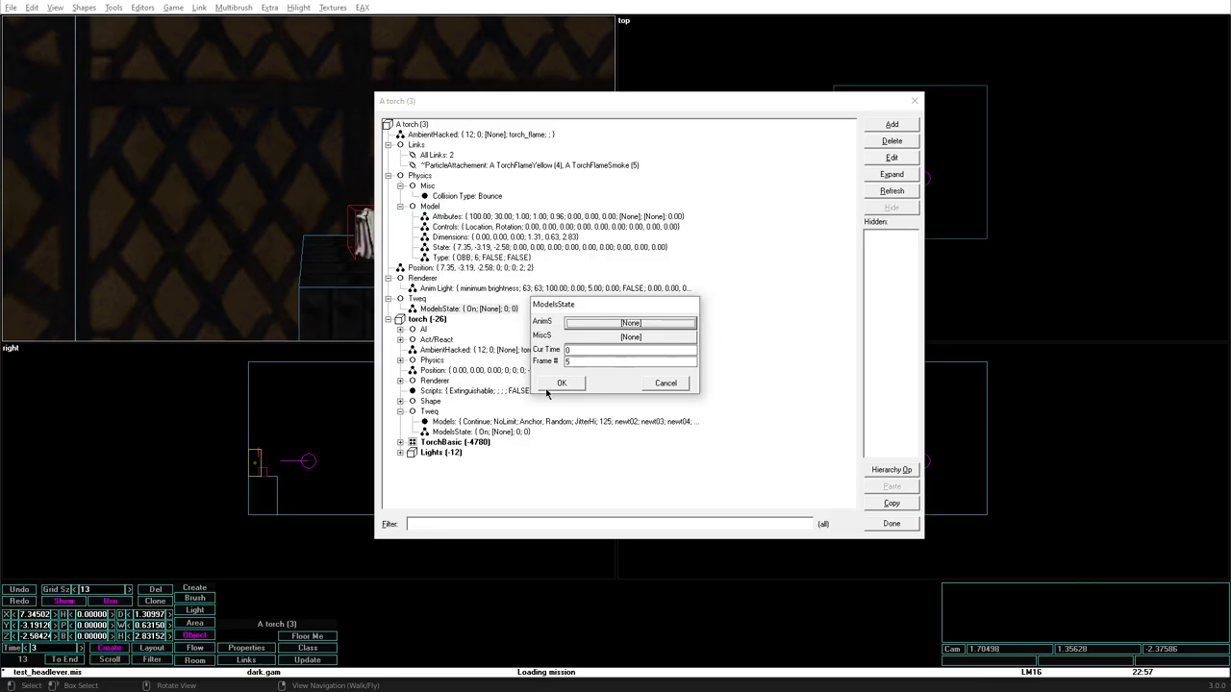
pyautogui.click(554, 385)
pyautogui.click(914, 528)
# Step: Test the torch in game mode, return to the editor and delete the torch
pyautogui.hotkey('alt', 'g')
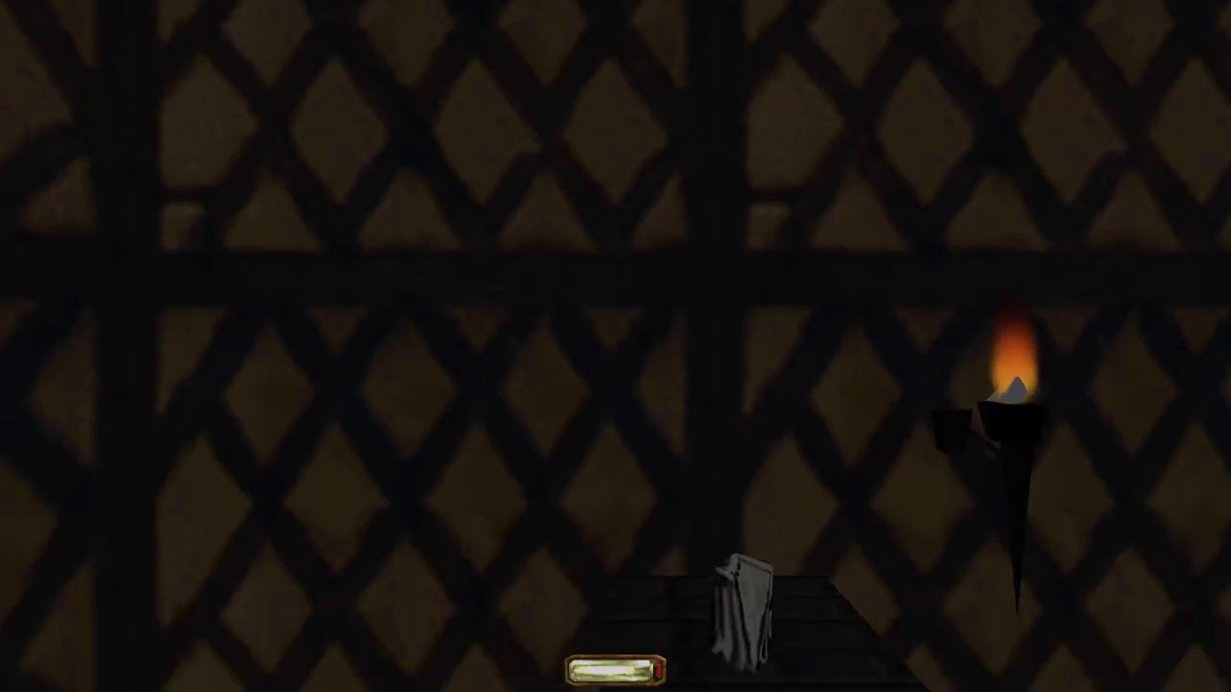
pyautogui.hotkey('alt', 'e')
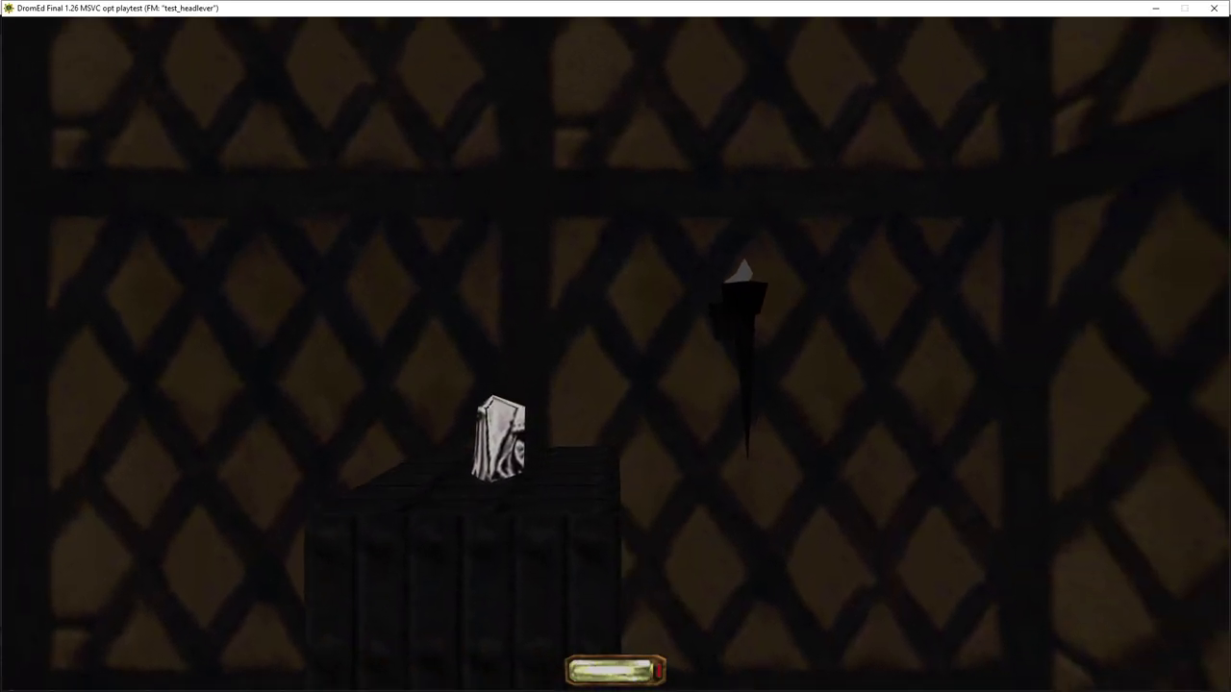
pyautogui.hotkey('alt', 'o')
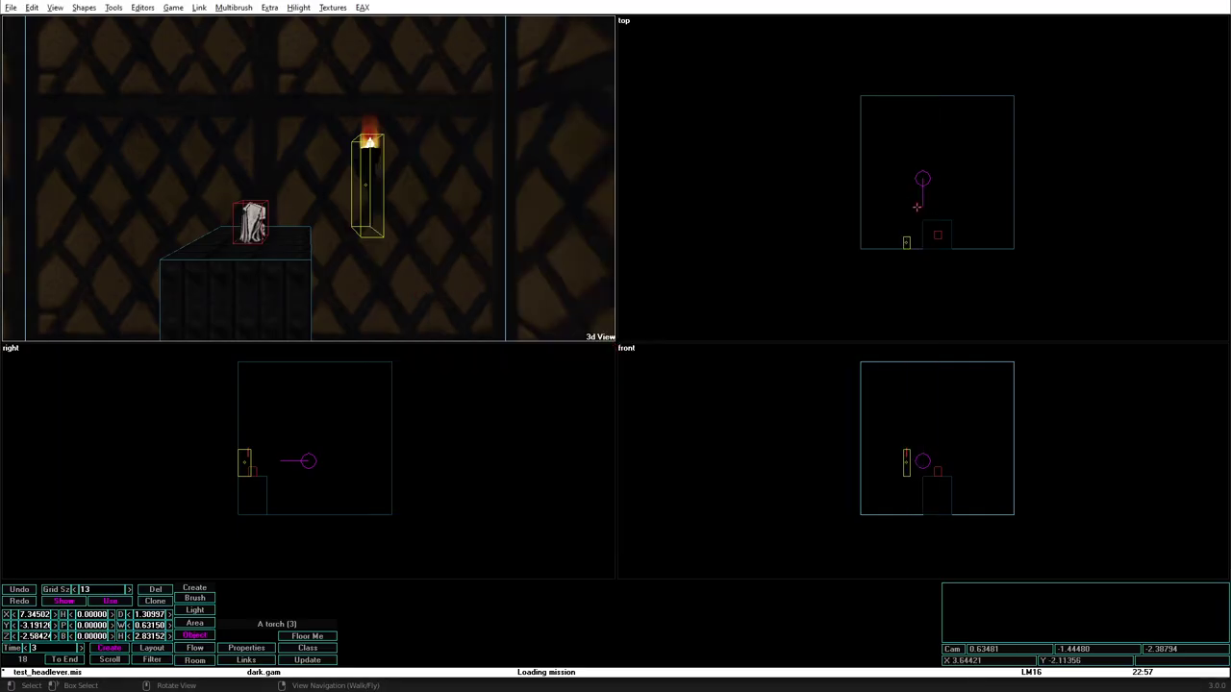
pyautogui.press('Delete')
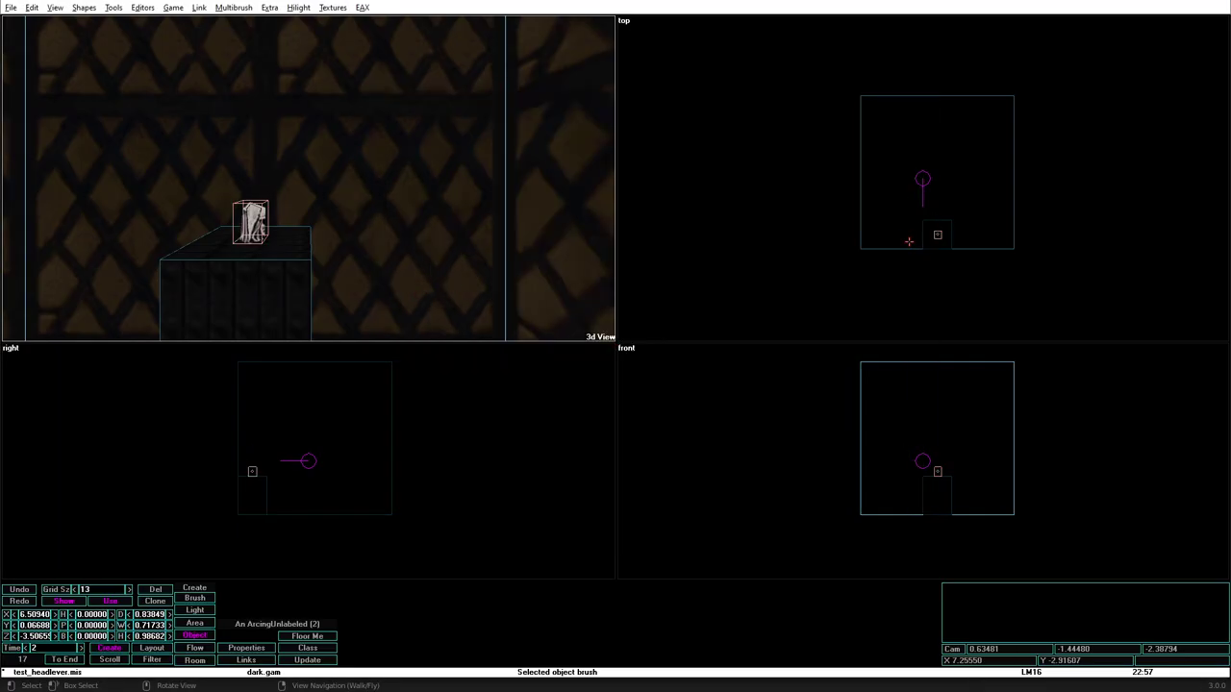
# Step: Find the lights archetype in the object hierarchy and select alarmlite under its AlarmLights branch
pyautogui.hotkey('ctrl', 'f')
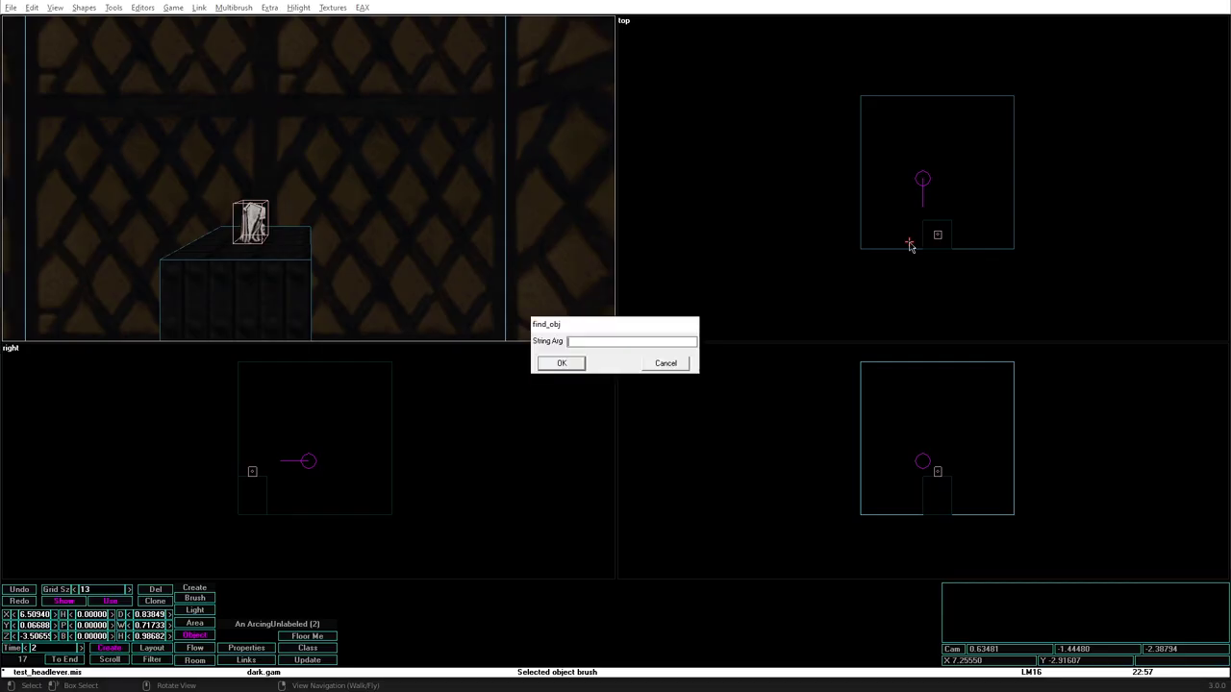
pyautogui.write('ligh')
pyautogui.press('Return')
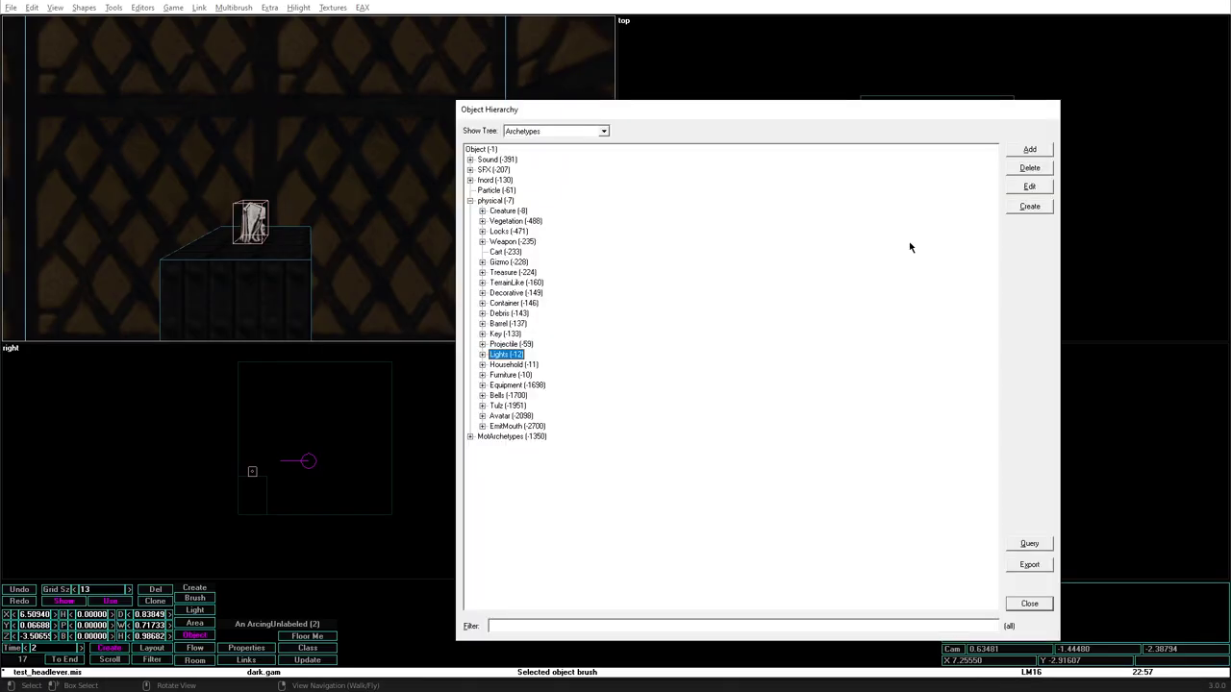
pyautogui.click(483, 355)
pyautogui.click(494, 365)
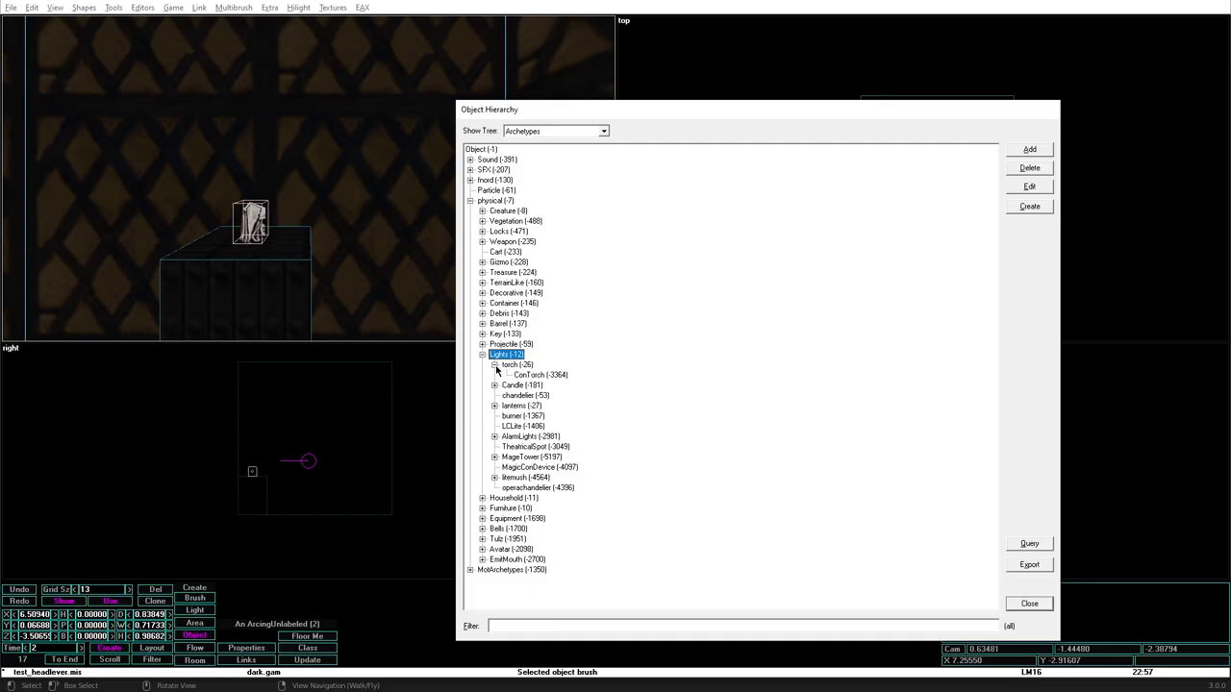
pyautogui.click(495, 366)
pyautogui.click(494, 437)
pyautogui.click(524, 447)
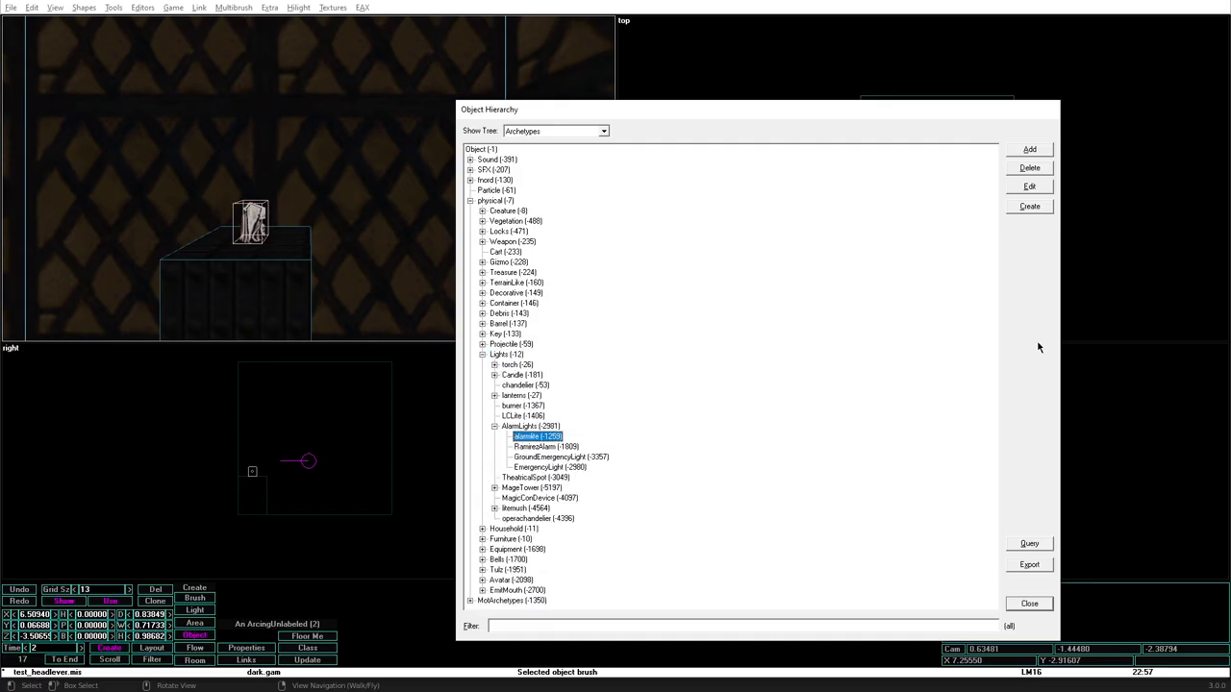
# Step: Create an alarmlite object on the wall beside the pedestal, turned to heading 270 at X 7.57569 and Z -2.5065
pyautogui.click(1019, 205)
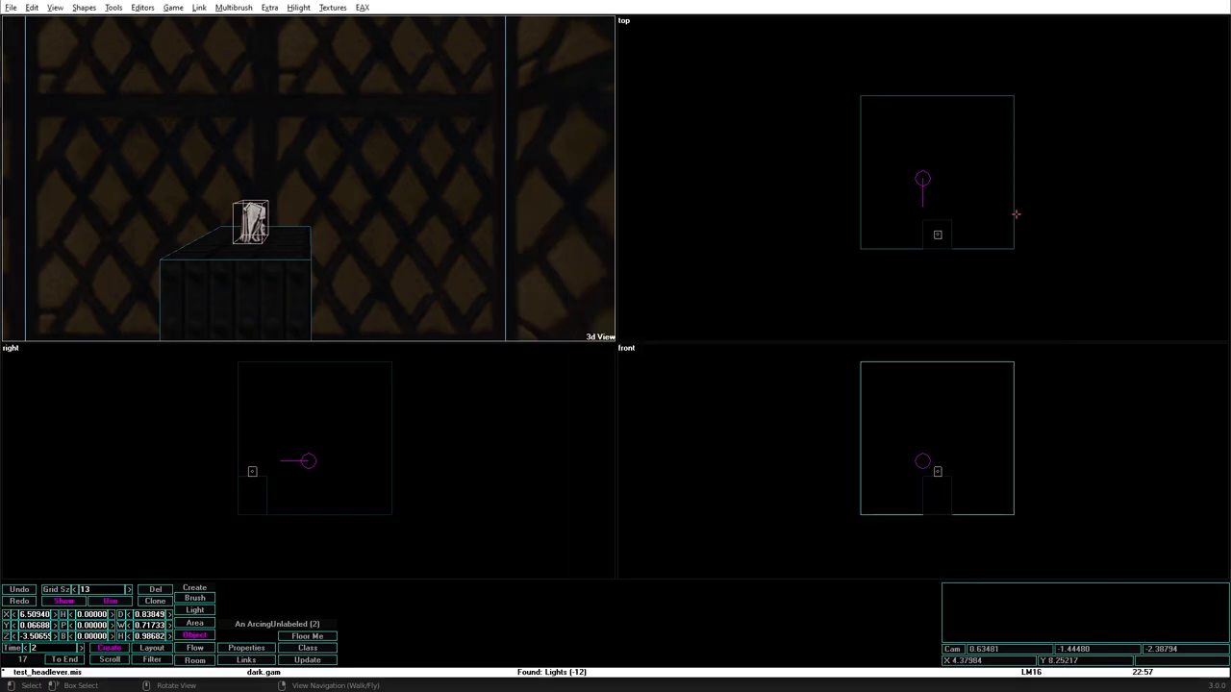
pyautogui.click(918, 245)
pyautogui.press('Left')
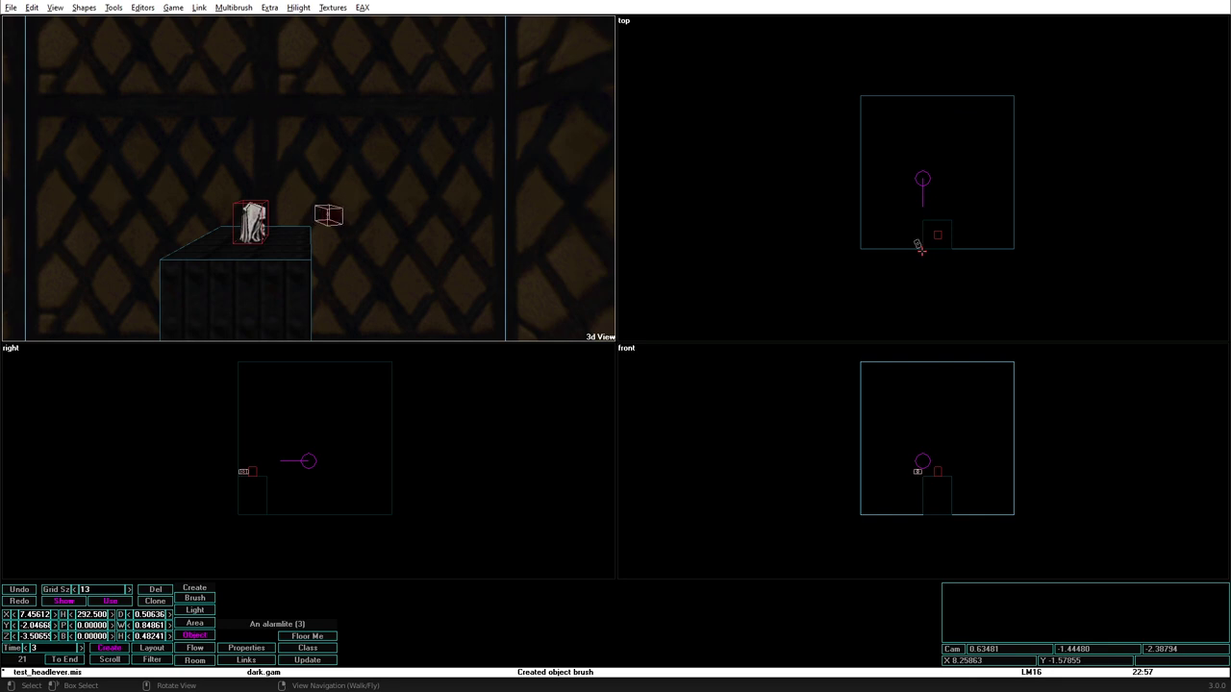
pyautogui.press('pageup')
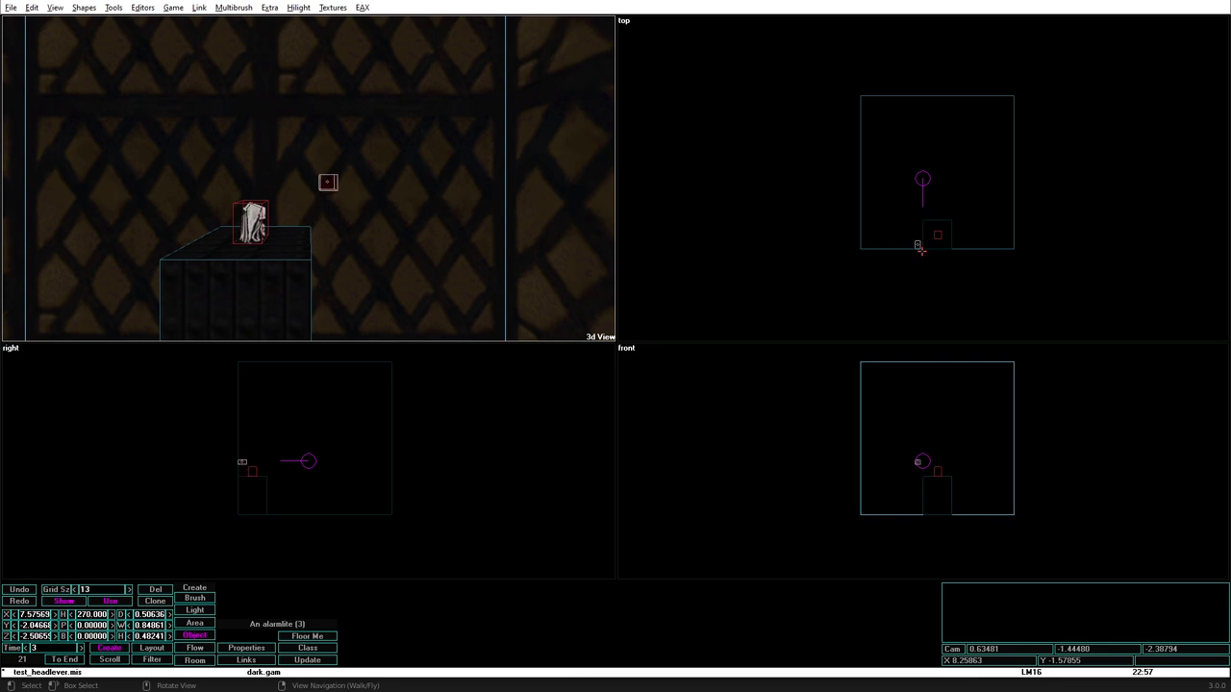
# Step: Add a Schema Class Tags property with an empty tag value to the alarm light
pyautogui.hotkey('ctrl', 'p')
pyautogui.click(388, 237)
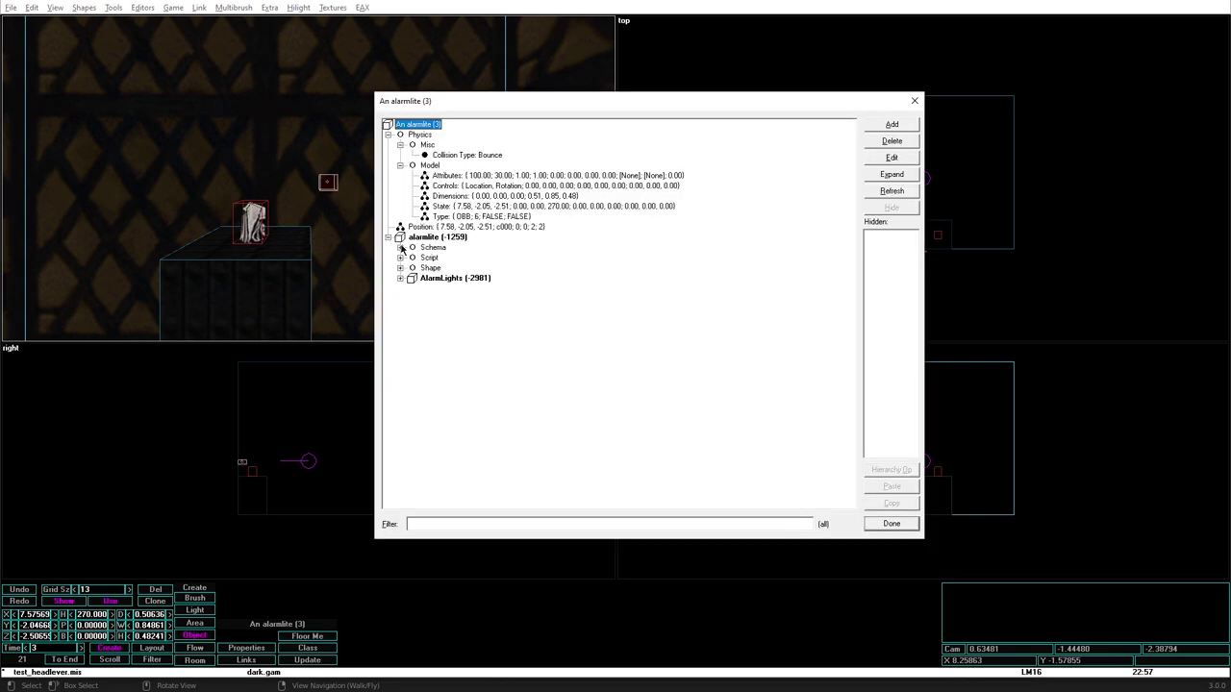
pyautogui.click(890, 126)
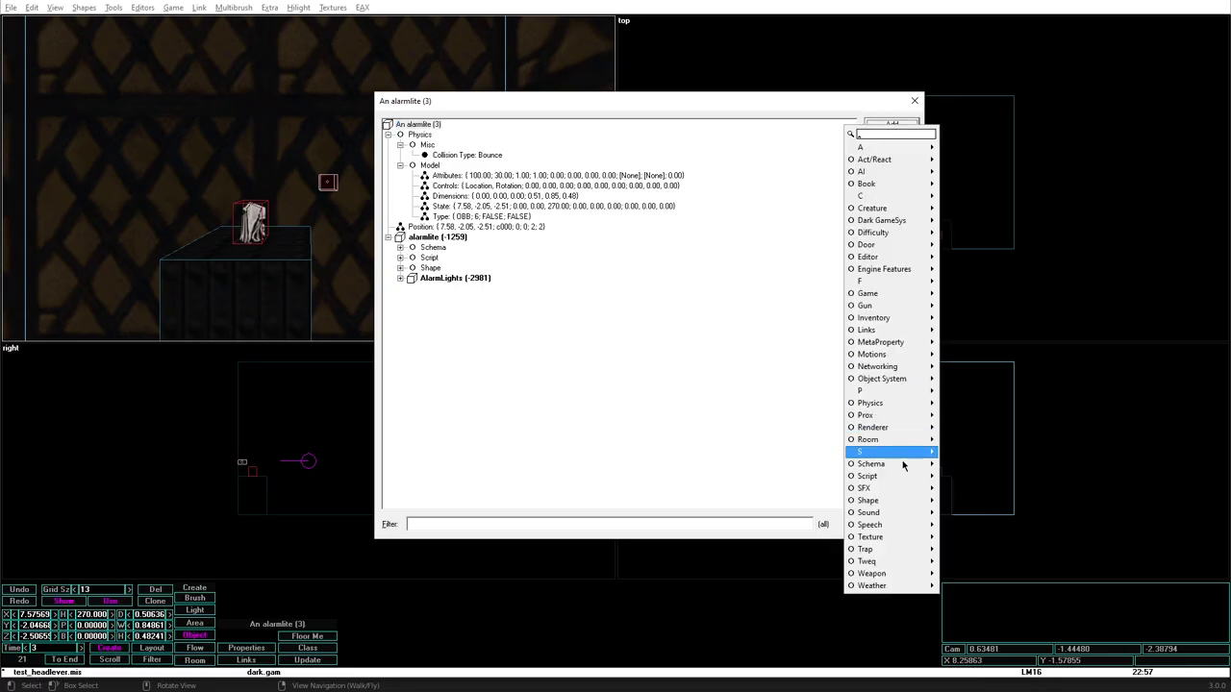
pyautogui.moveTo(910, 464)
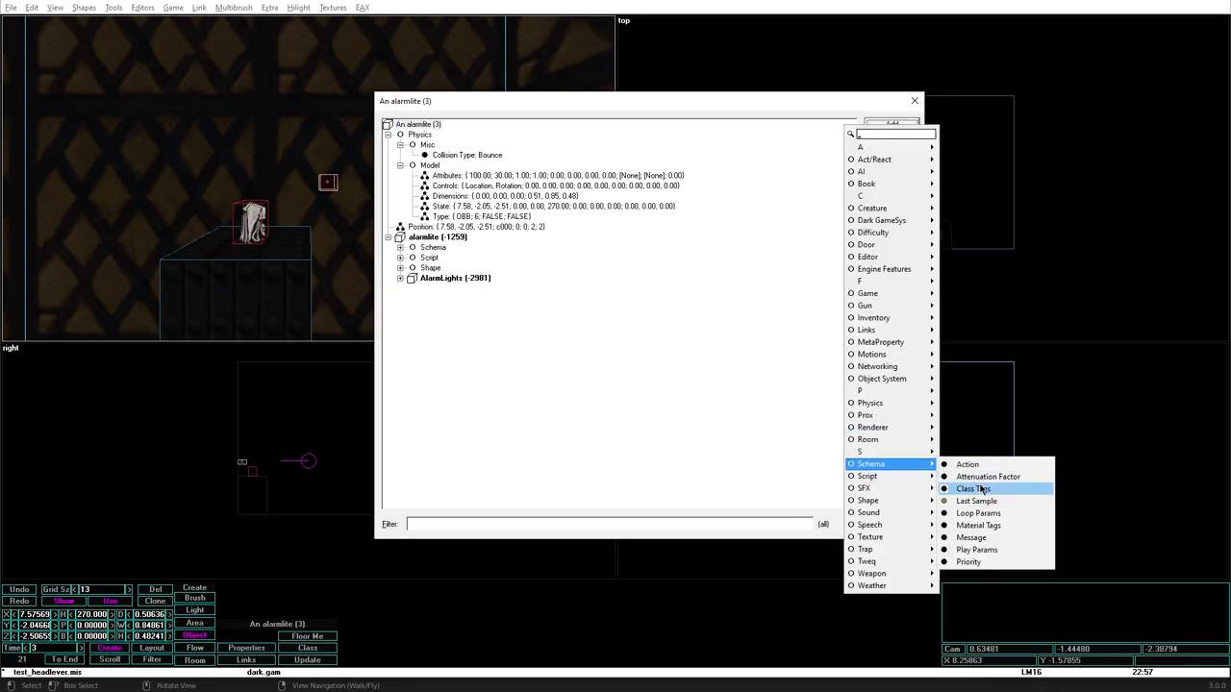
pyautogui.click(973, 488)
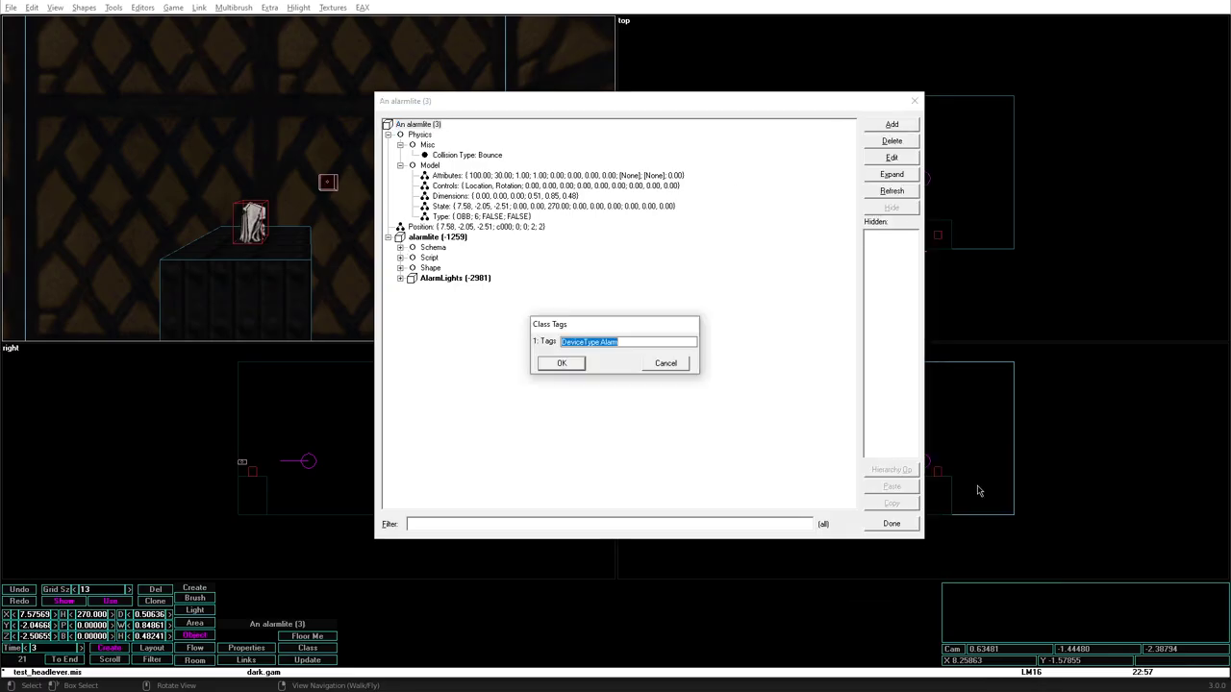
pyautogui.press('BackSpace')
pyautogui.click(583, 357)
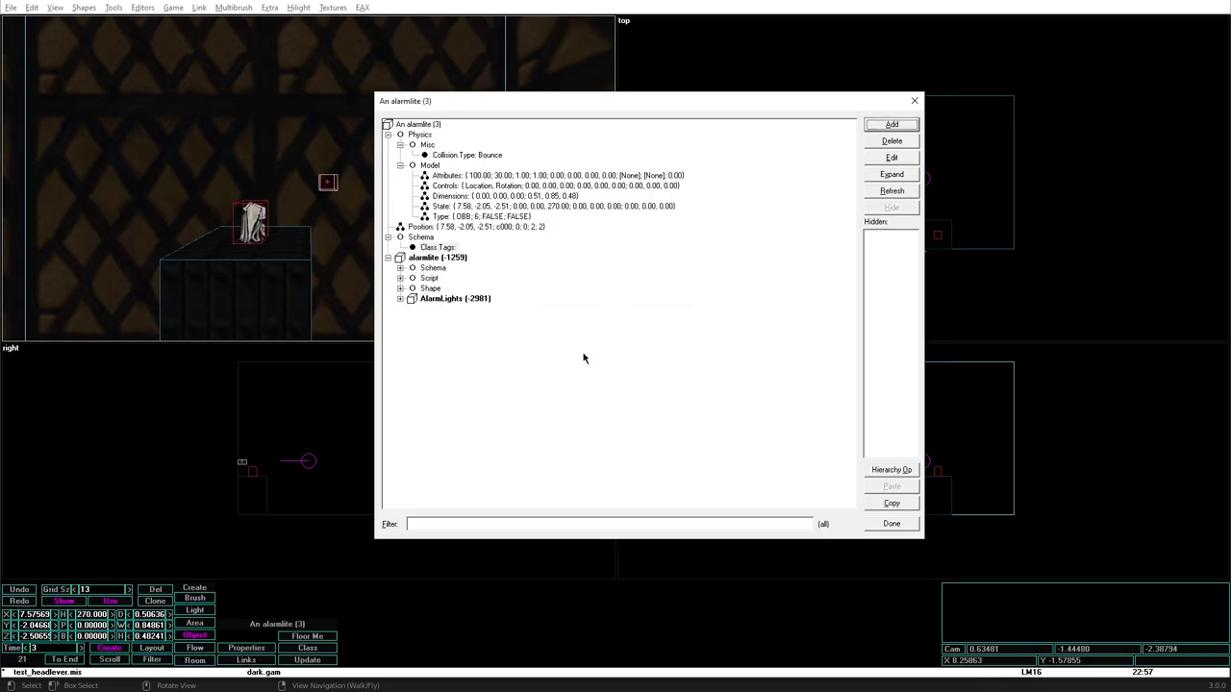
# Step: Expand the alarm light's inherited properties and add a Scripts property to the object with Script 0 set to AnimLight
pyautogui.click(400, 288)
pyautogui.click(400, 308)
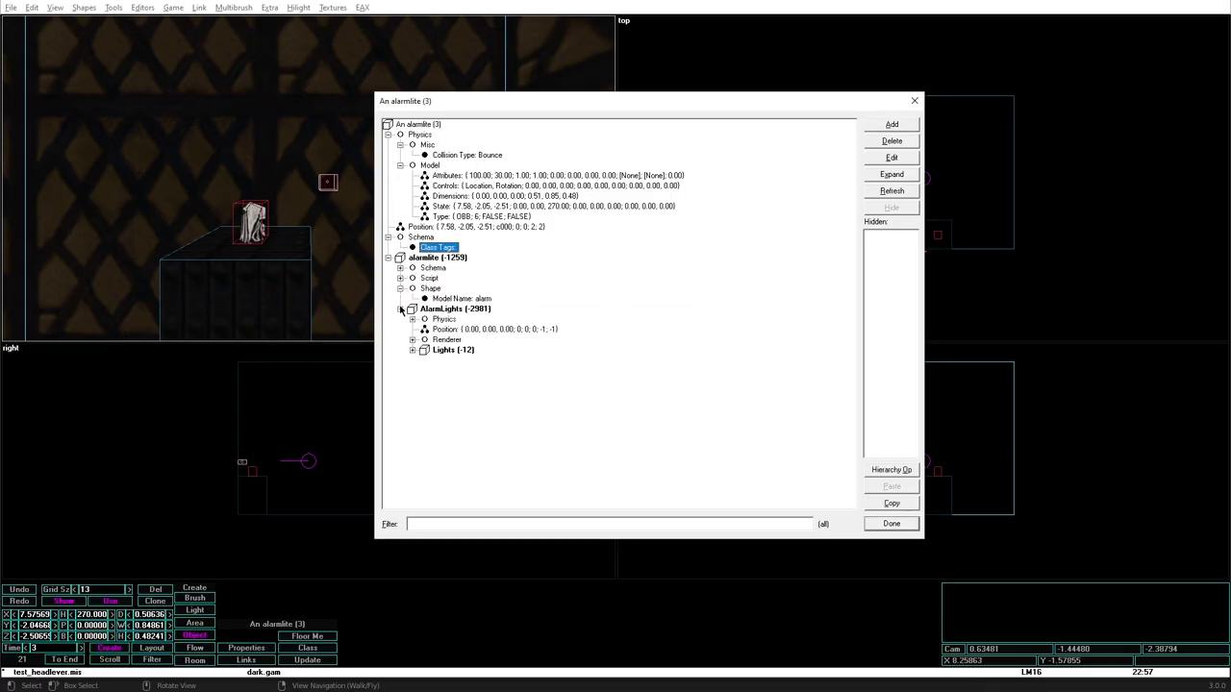
pyautogui.click(413, 350)
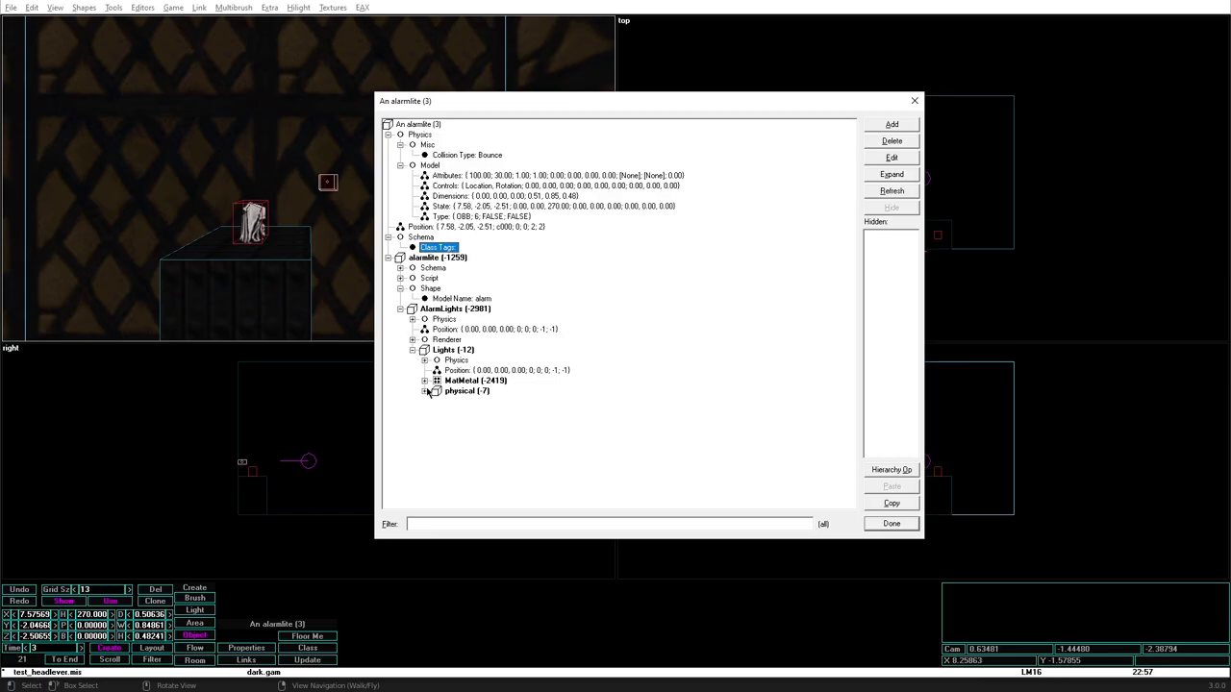
pyautogui.click(419, 125)
pyautogui.click(892, 124)
pyautogui.moveTo(878, 481)
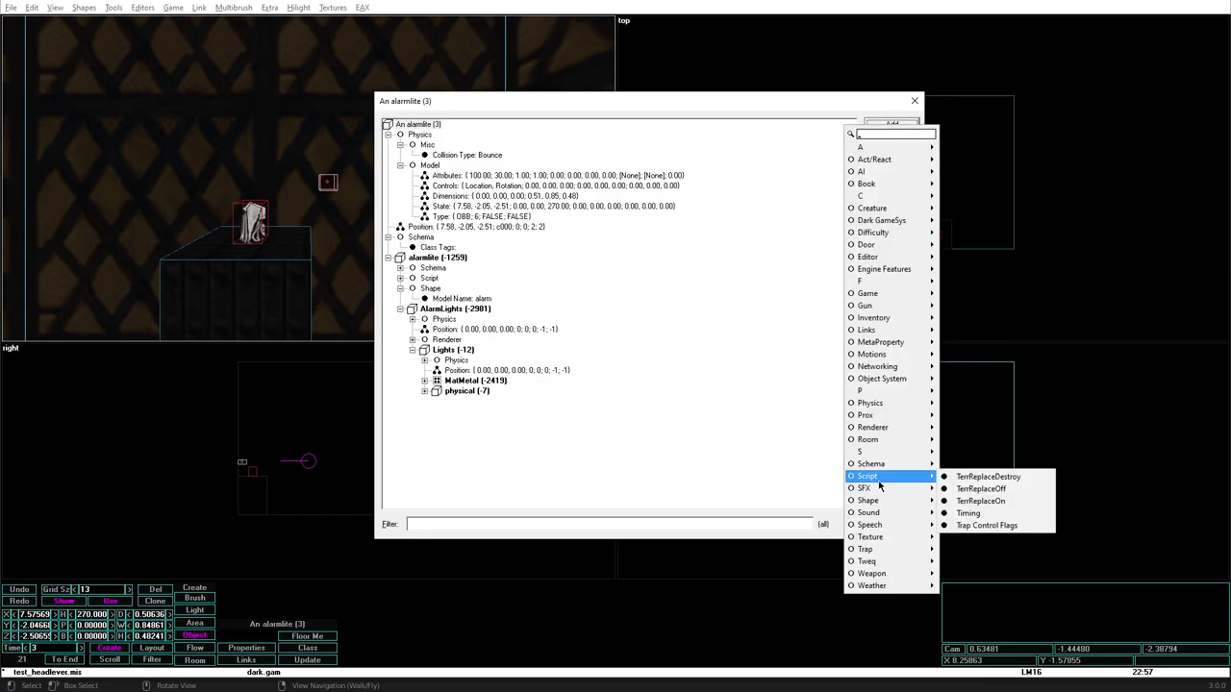
pyautogui.moveTo(895, 453)
pyautogui.click(973, 454)
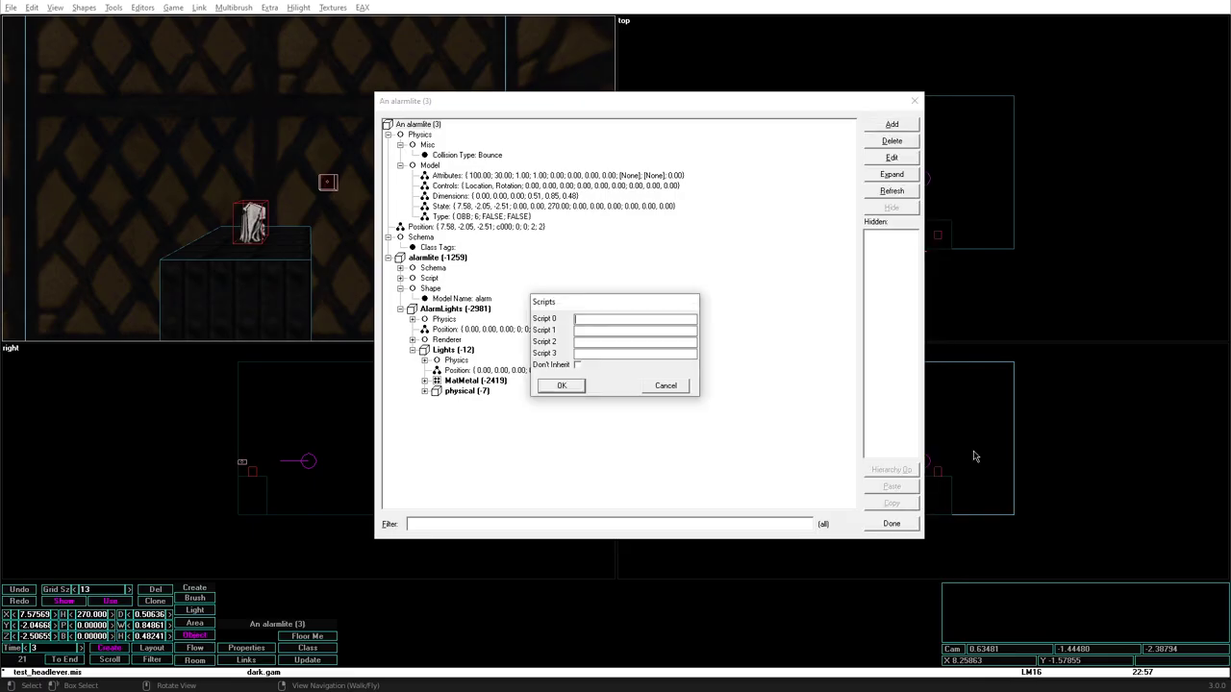
pyautogui.write('AnimLight')
pyautogui.press('Return')
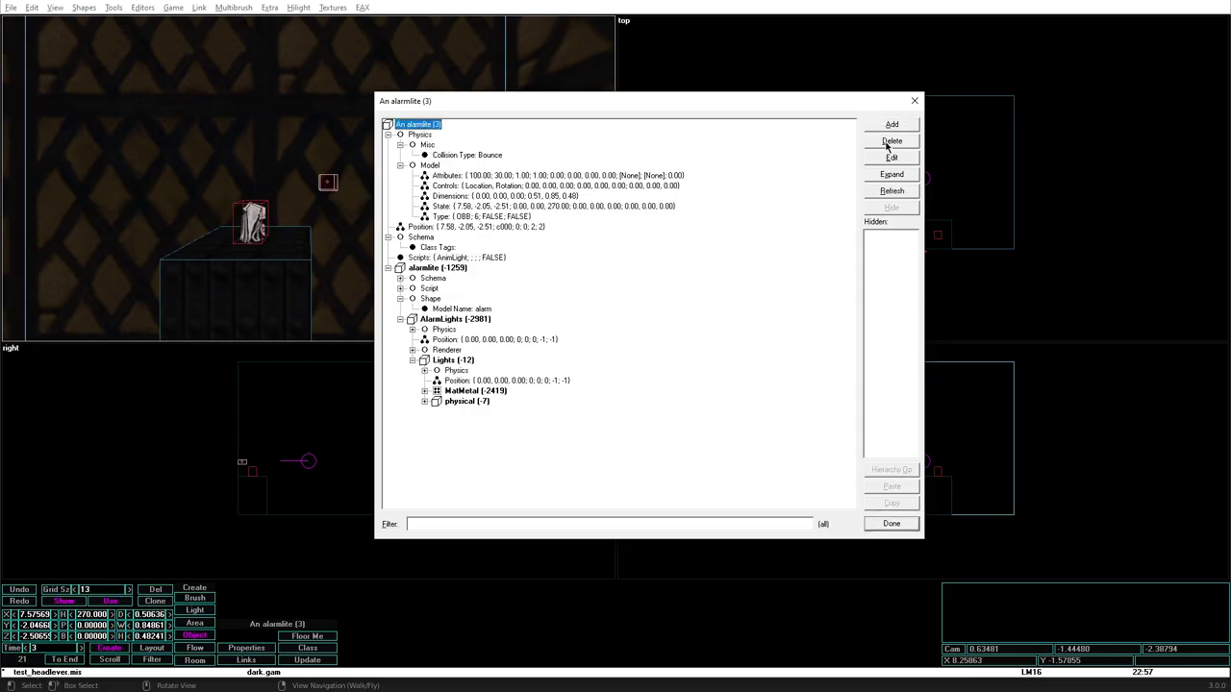
# Step: Add a Renderer Self Illumination property of 0.00 to the alarm light
pyautogui.click(891, 126)
pyautogui.moveTo(898, 429)
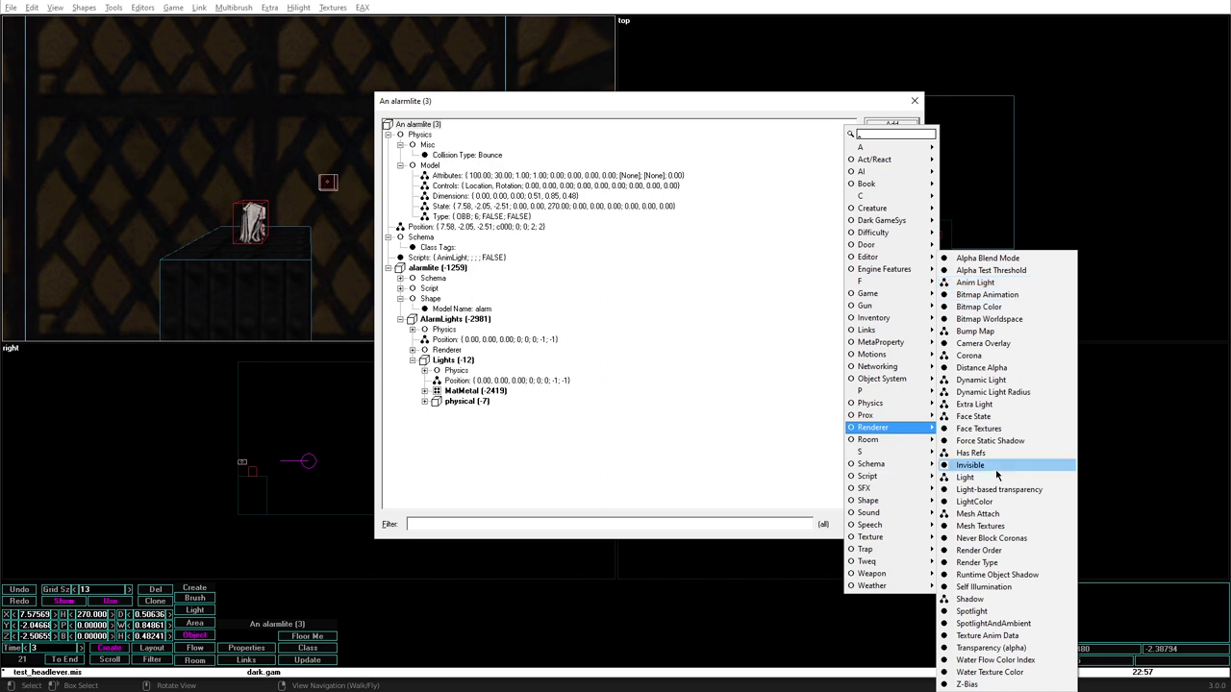
pyautogui.click(985, 586)
pyautogui.press('Return')
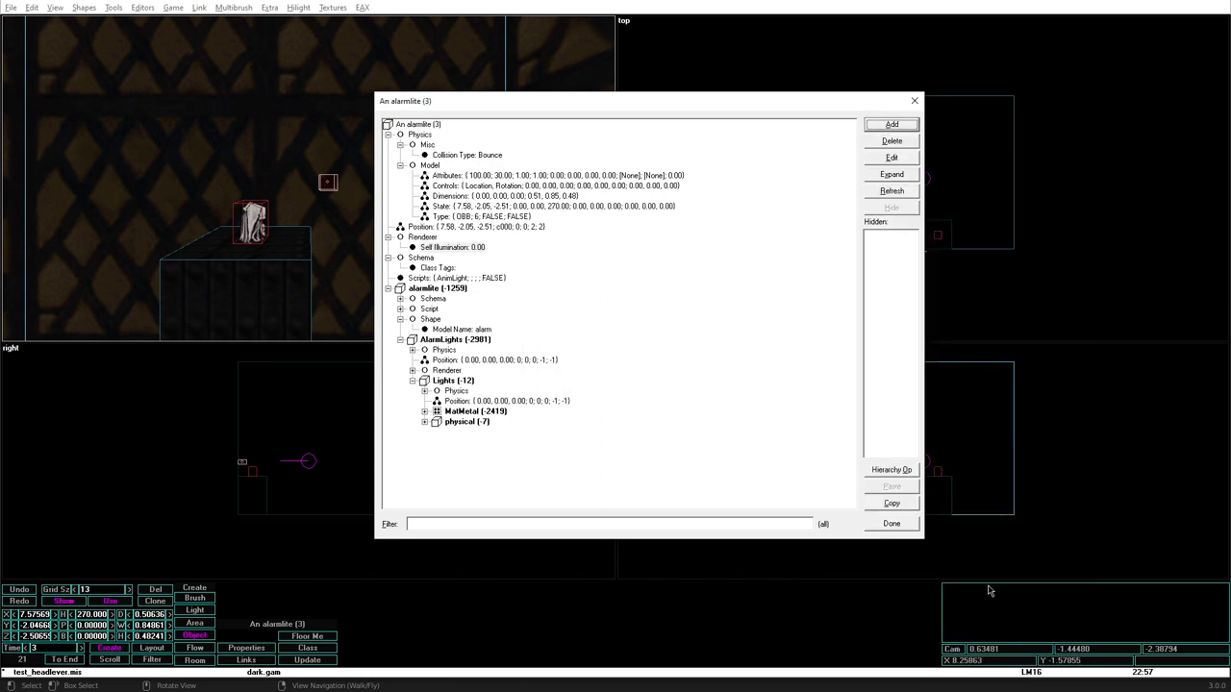
# Step: Add an Anim Light property to the alarm light with minimum brightness mode, 63 ms brighten and dim times, max brightness 50 and radius 5
pyautogui.click(904, 126)
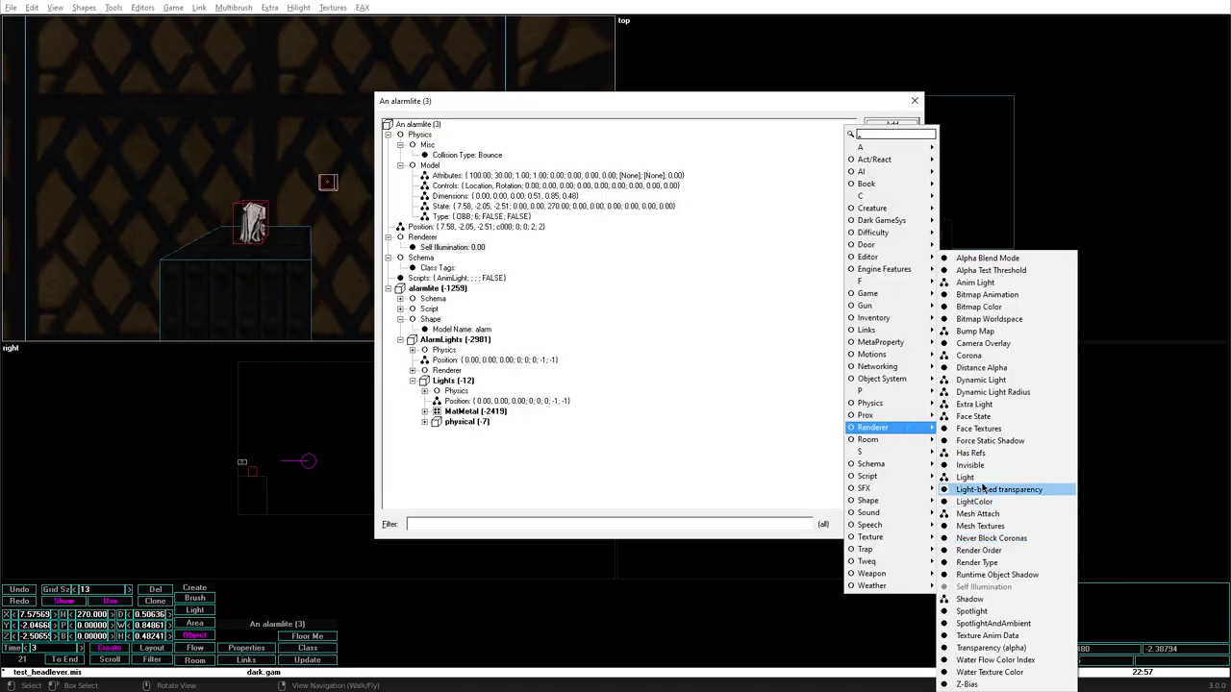
pyautogui.click(976, 282)
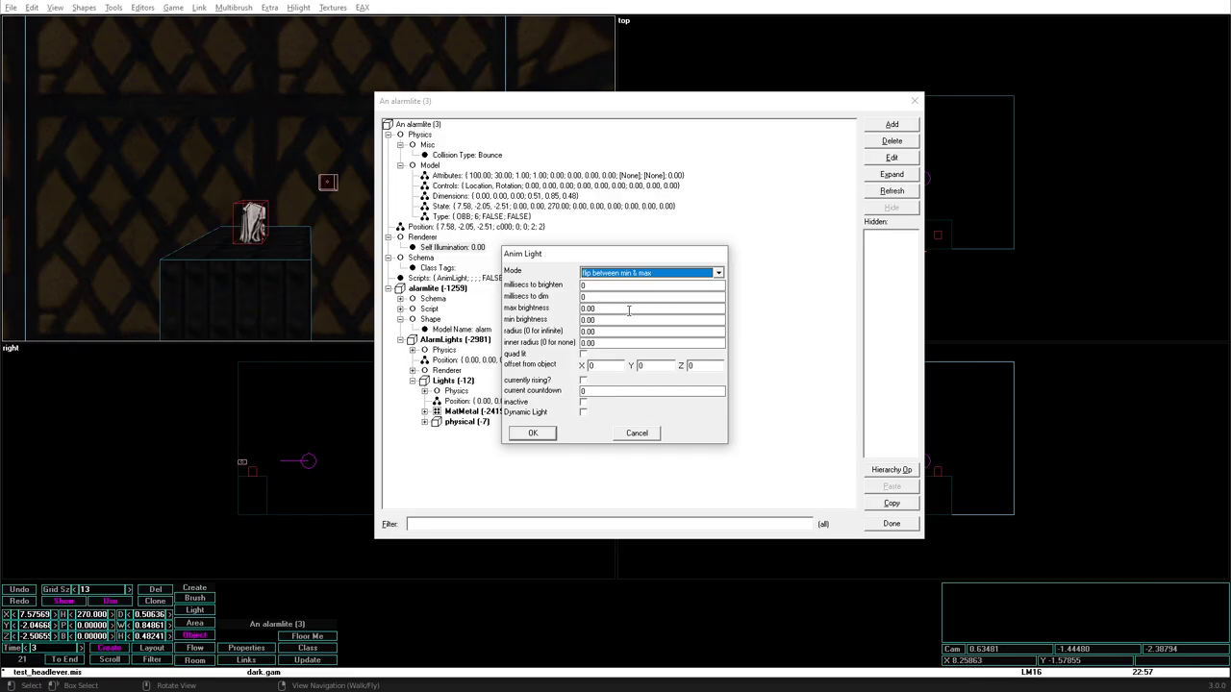
pyautogui.press('Down')
pyautogui.press('Down')
pyautogui.press('Down')
pyautogui.press('Tab')
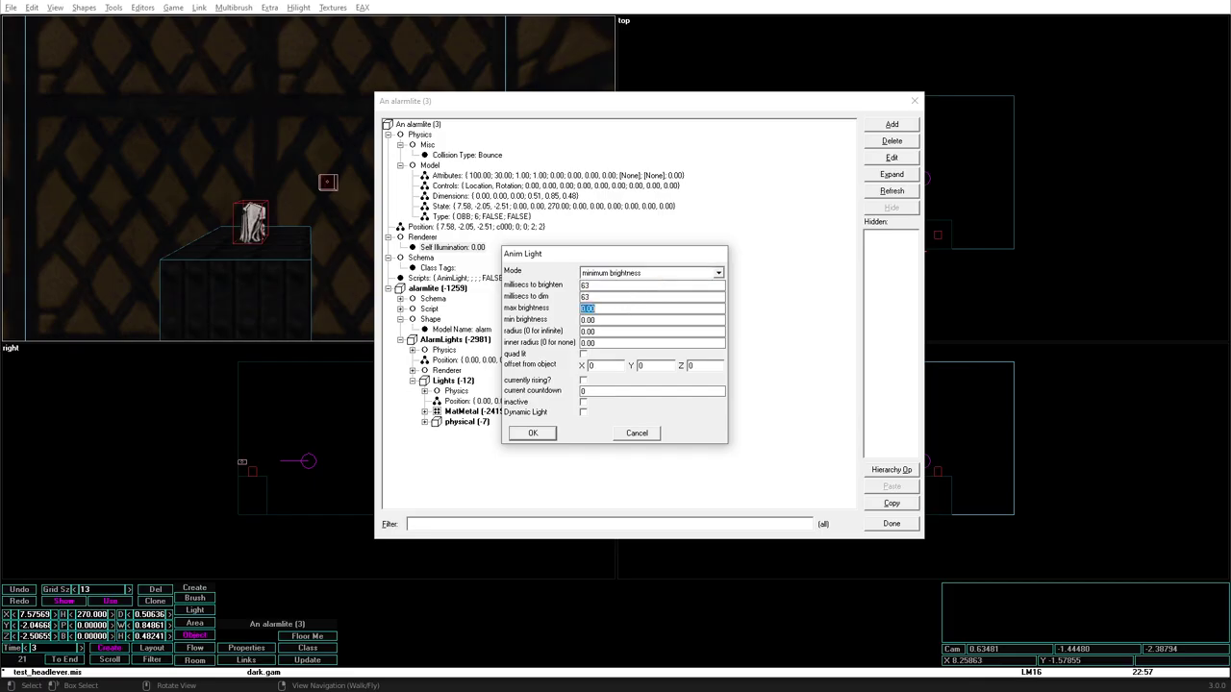
pyautogui.write('50')
pyautogui.press('Tab')
pyautogui.press('Tab')
pyautogui.write('5')
pyautogui.press('Return')
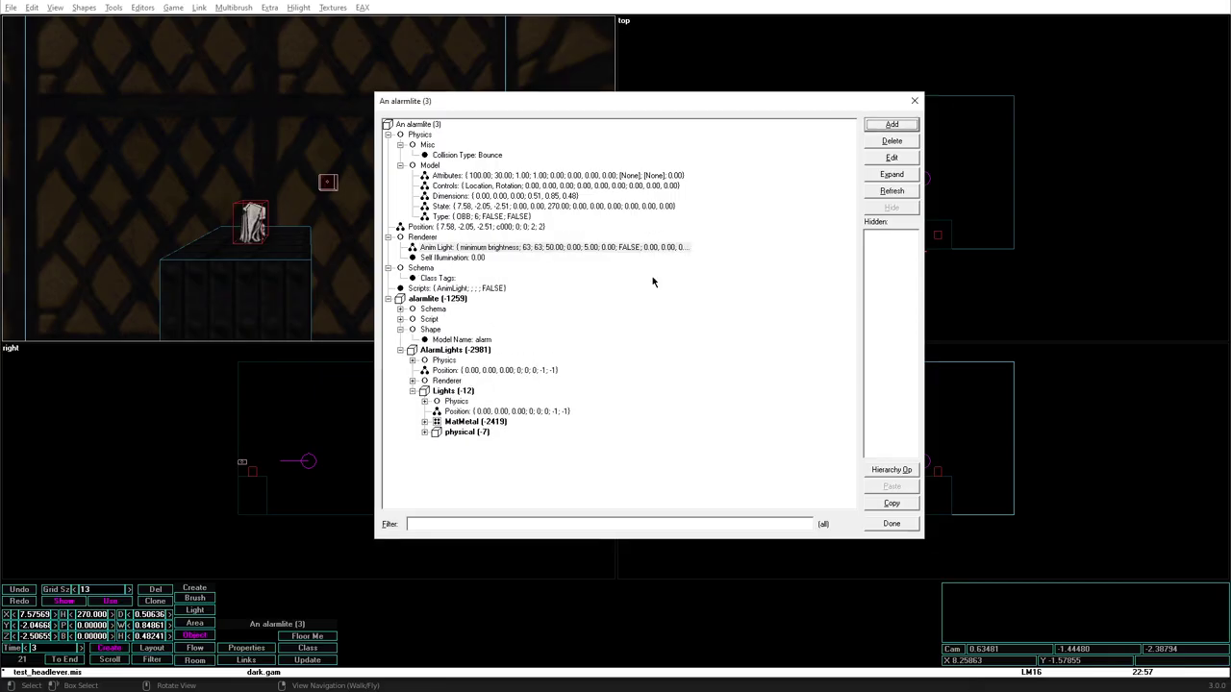
pyautogui.click(891, 524)
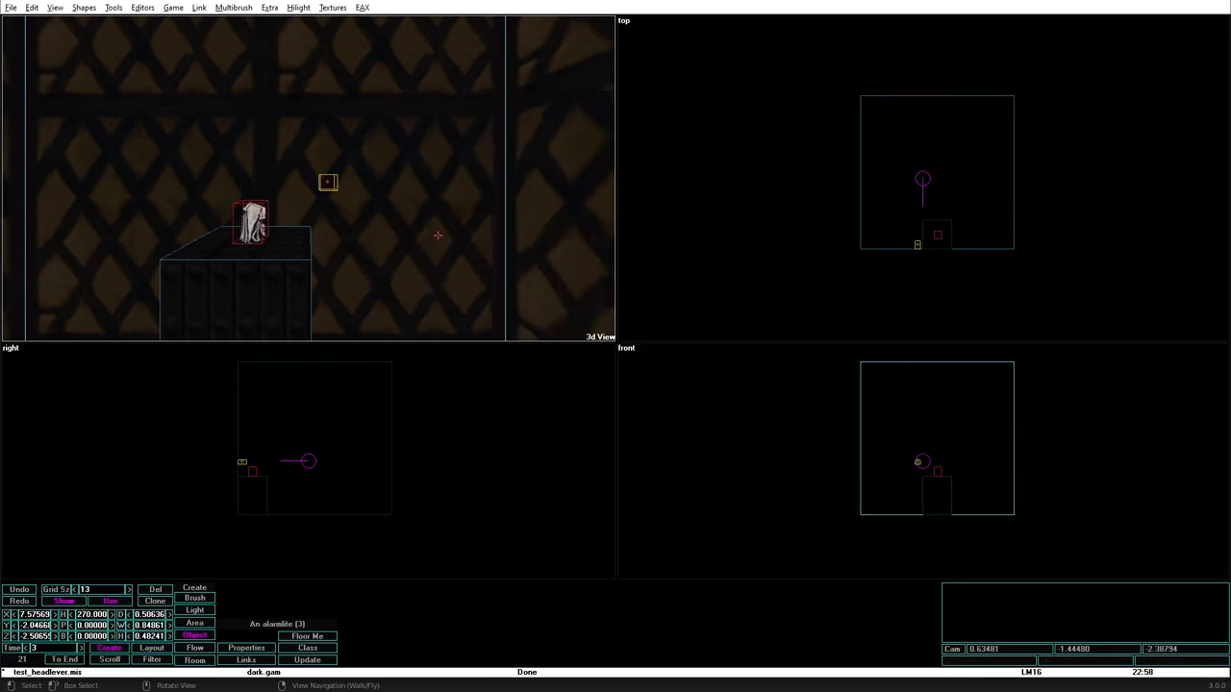
# Step: Quick-link the head lever on the pedestal to the alarm light with a ControlDevice link
pyautogui.hotkey('alt', 'g')
pyautogui.click(938, 235)
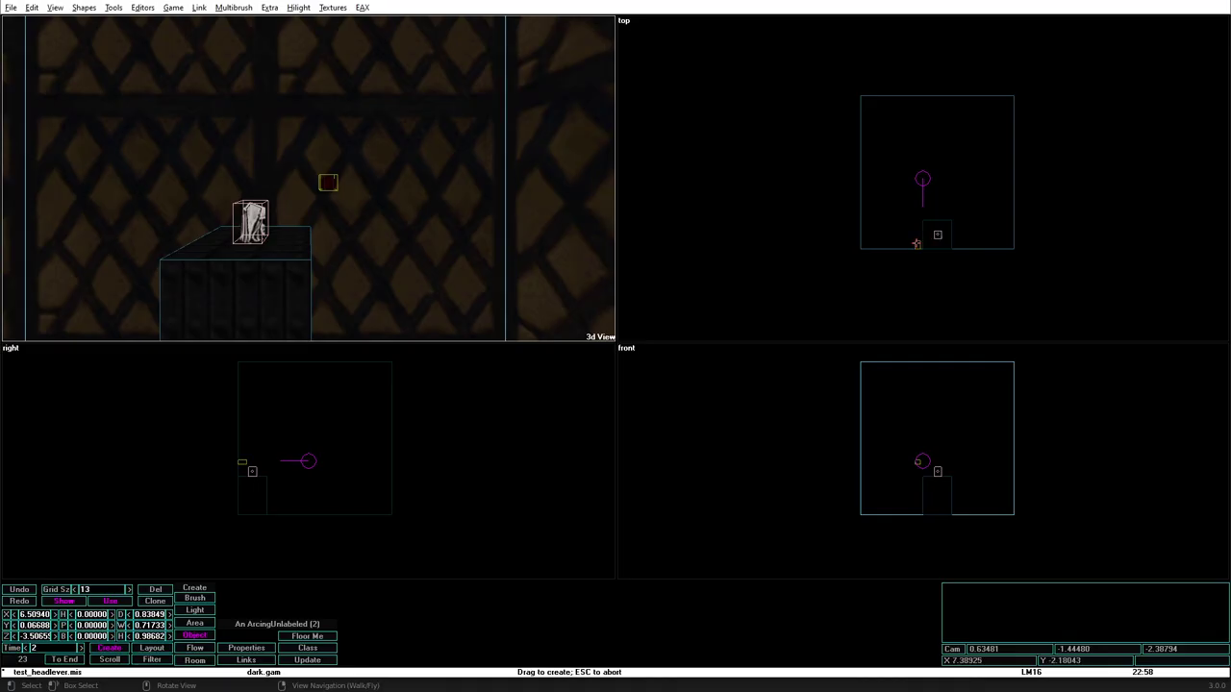
pyautogui.click(917, 244)
pyautogui.click(932, 234)
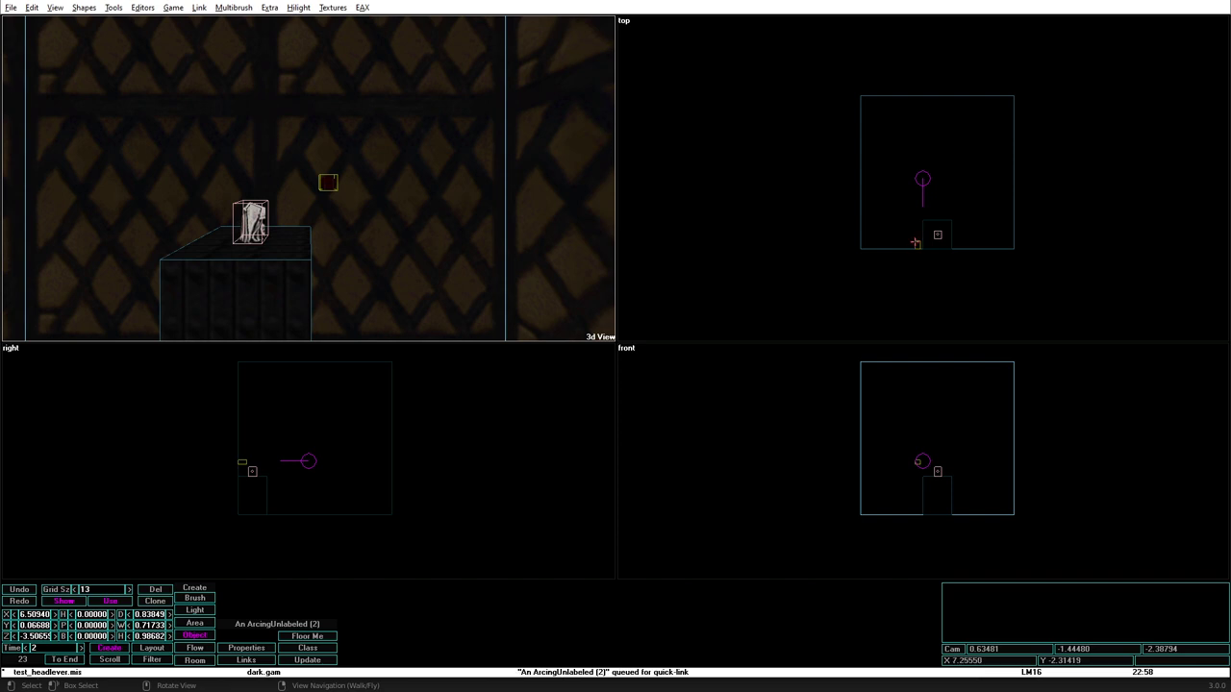
pyautogui.click(916, 244)
pyautogui.keyDown('ctrl'); pyautogui.keyDown('alt'); pyautogui.click(916, 243); pyautogui.keyUp('alt'); pyautogui.keyUp('ctrl')
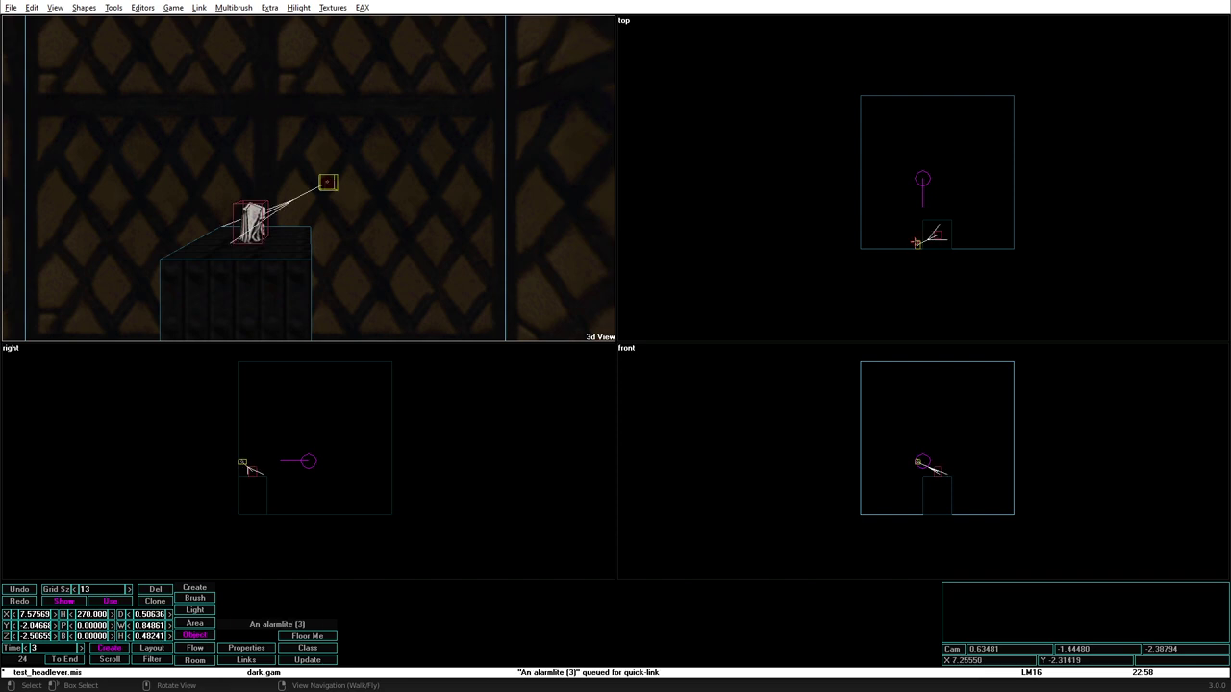
pyautogui.keyDown('ctrl'); pyautogui.keyDown('alt'); pyautogui.click(916, 243); pyautogui.keyUp('alt'); pyautogui.keyUp('ctrl')
# Step: Check the link lists of the alarm light and the head lever for the direction of the ControlDevice link
pyautogui.hotkey('ctrl', 'l')
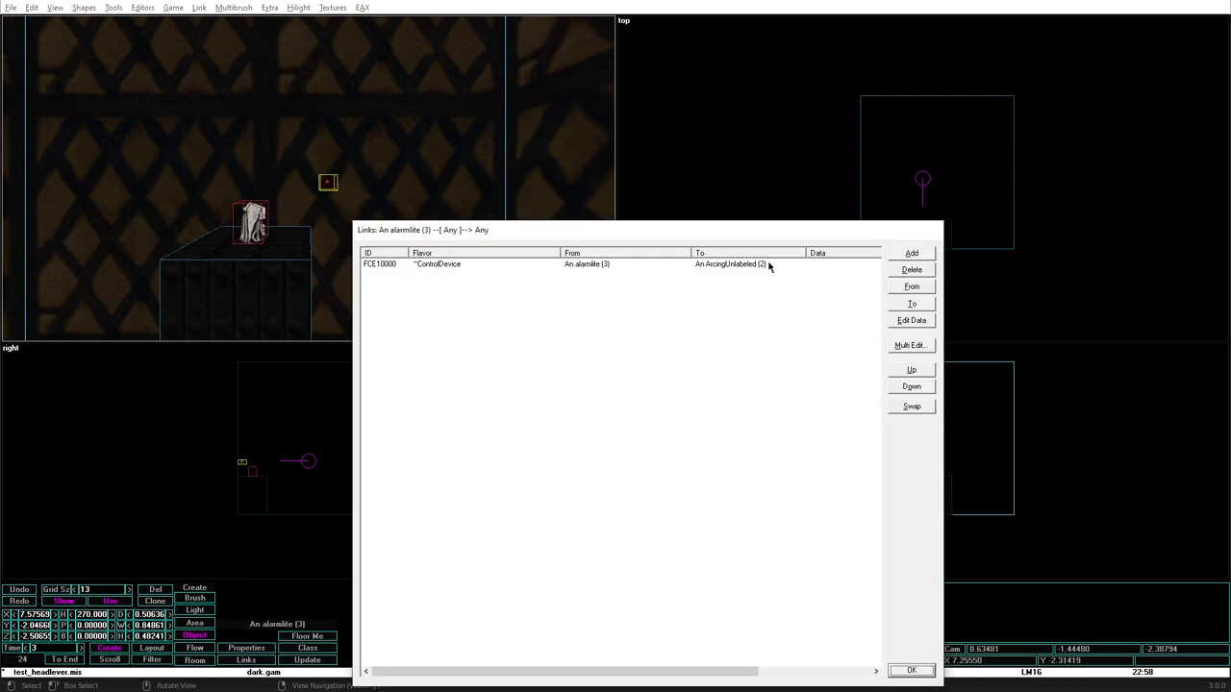
pyautogui.click(652, 269)
pyautogui.click(911, 670)
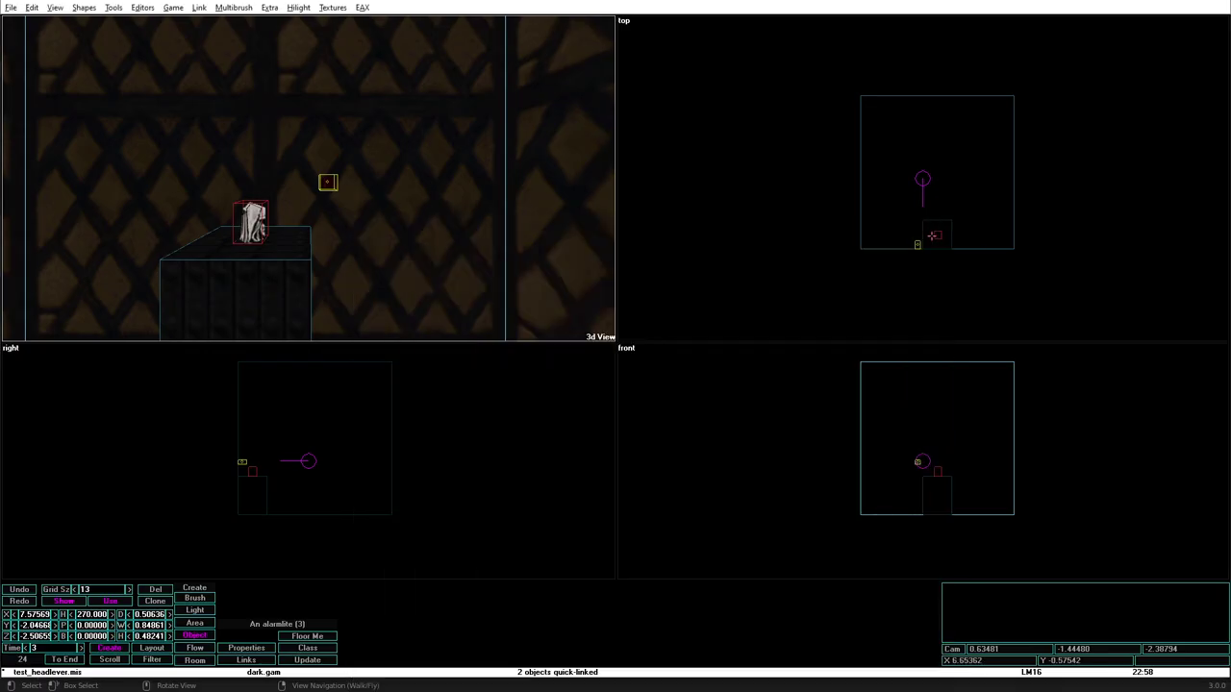
pyautogui.click(937, 235)
pyautogui.hotkey('ctrl', 'l')
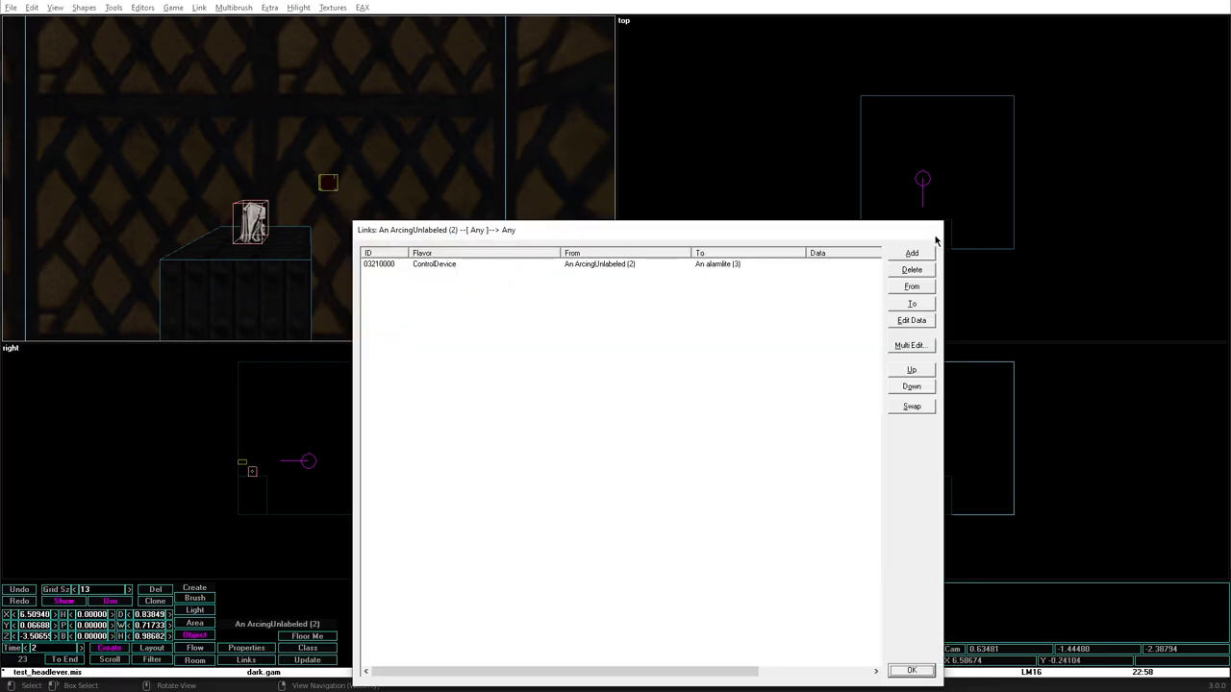
pyautogui.click(545, 269)
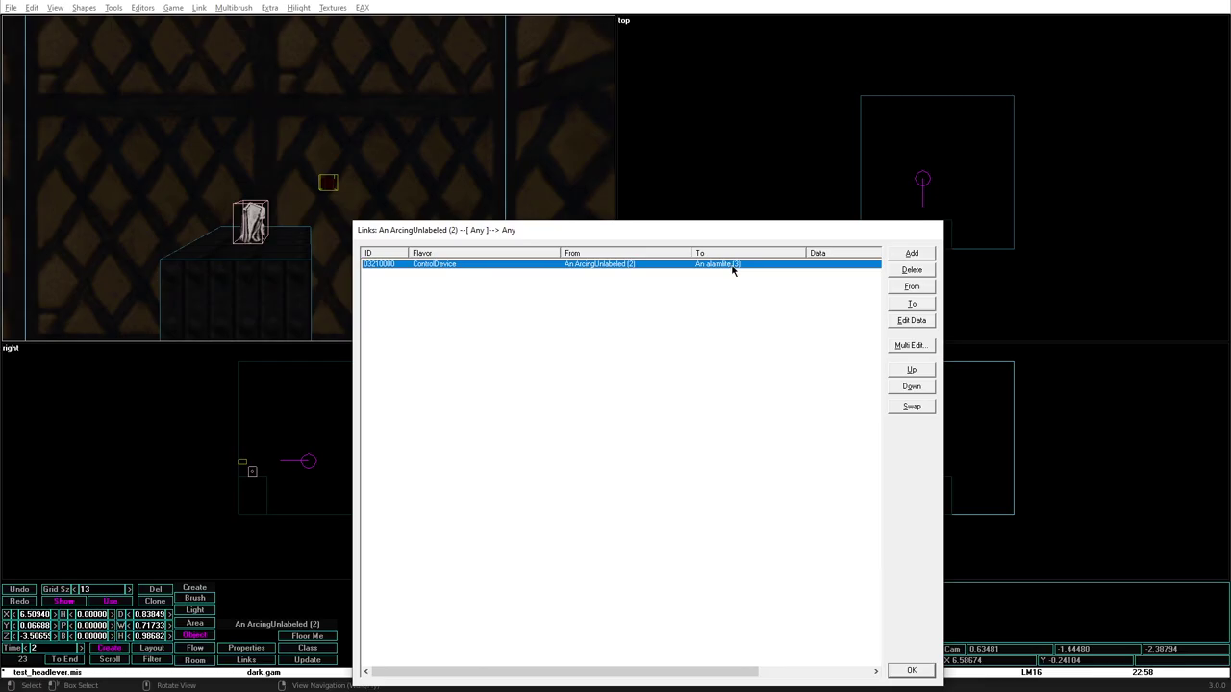
pyautogui.press('Escape')
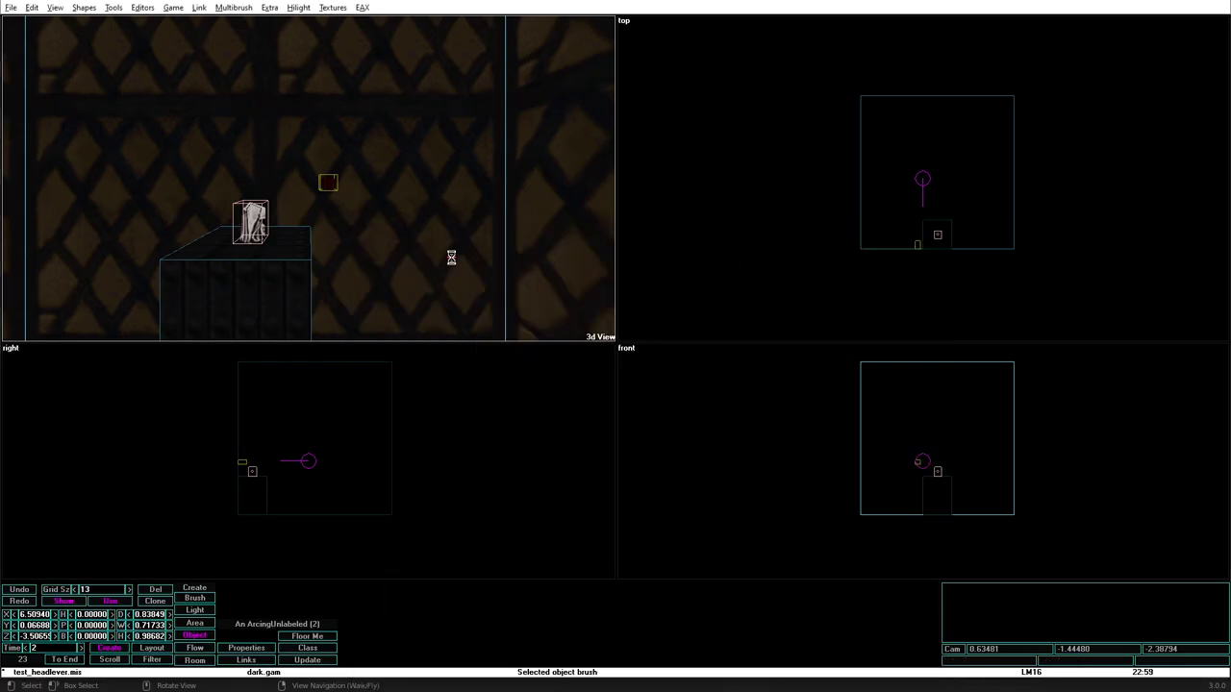
# Step: Test the head lever and the alarm light in game mode and return to the editor
pyautogui.hotkey('alt', 'g')
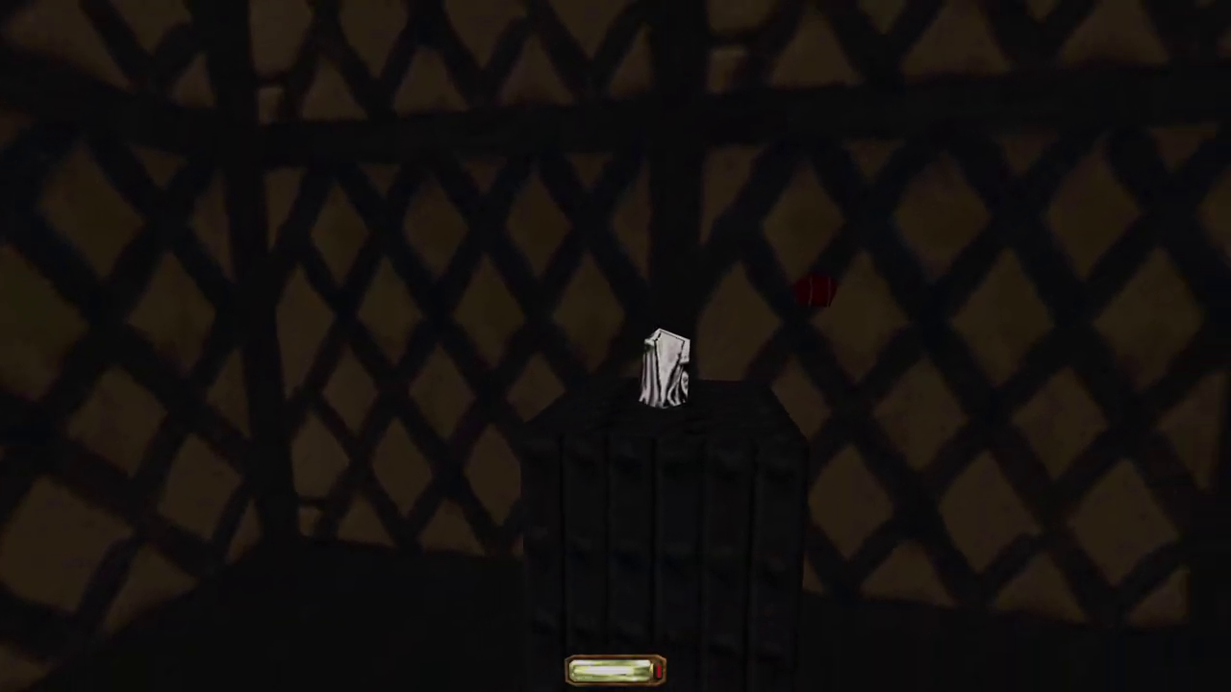
pyautogui.press('w')
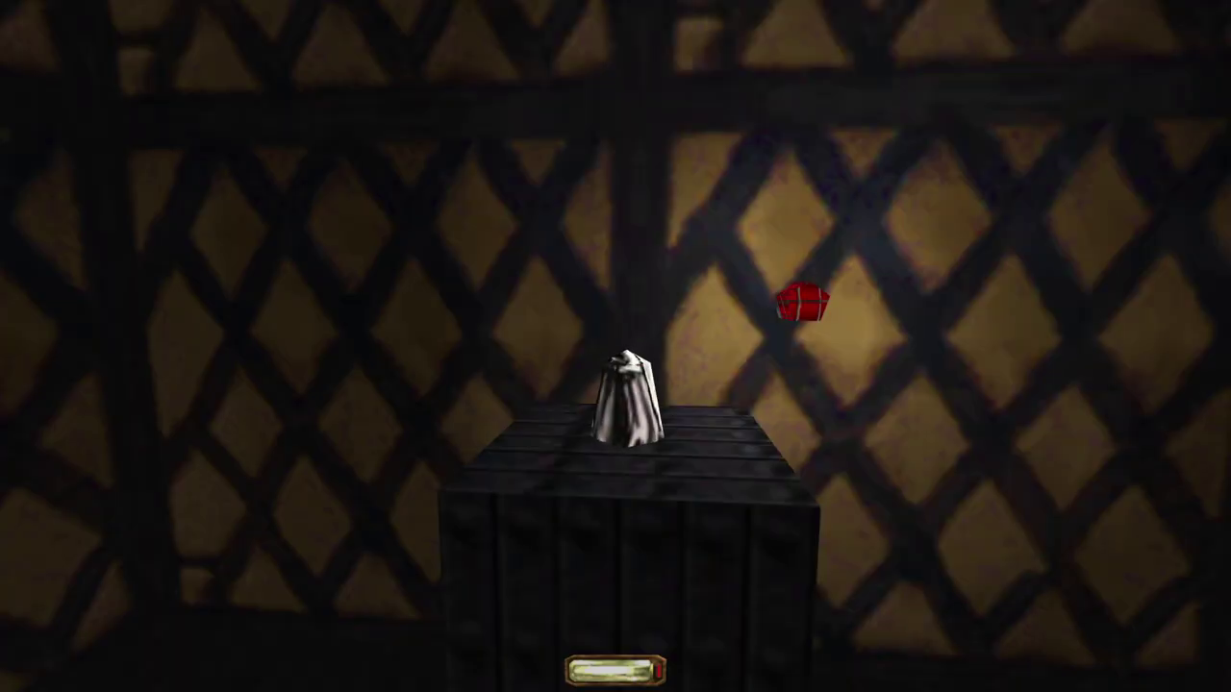
pyautogui.press('w')
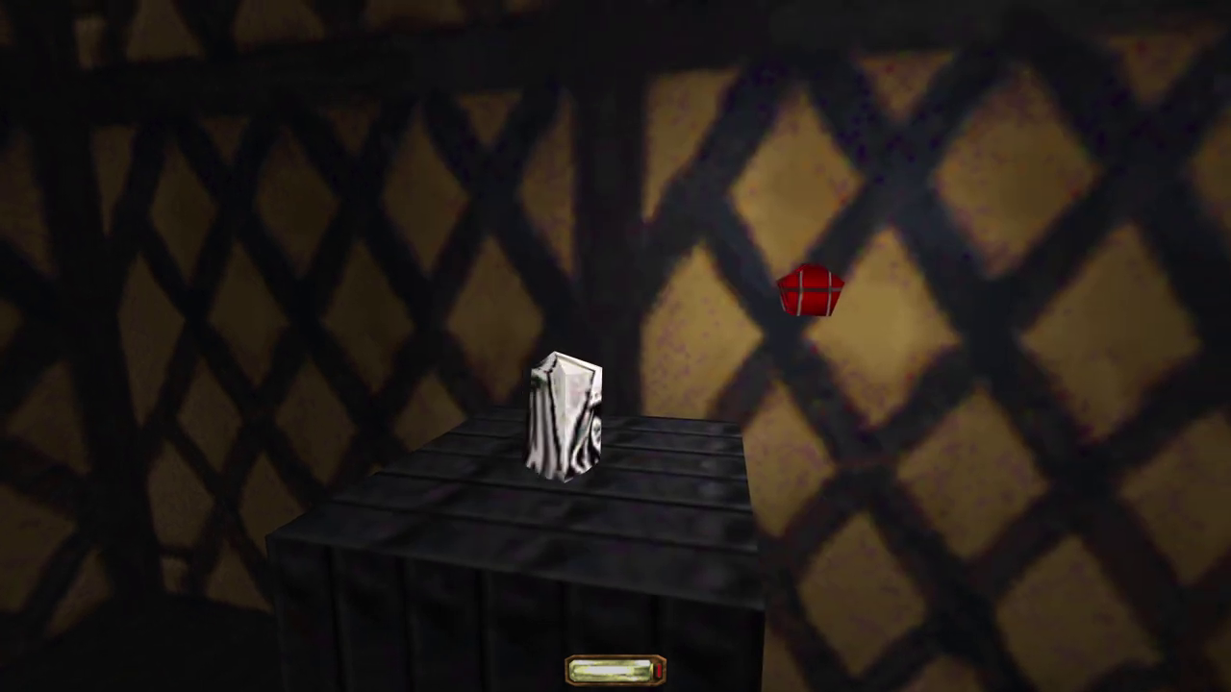
pyautogui.hotkey('alt', 'e')
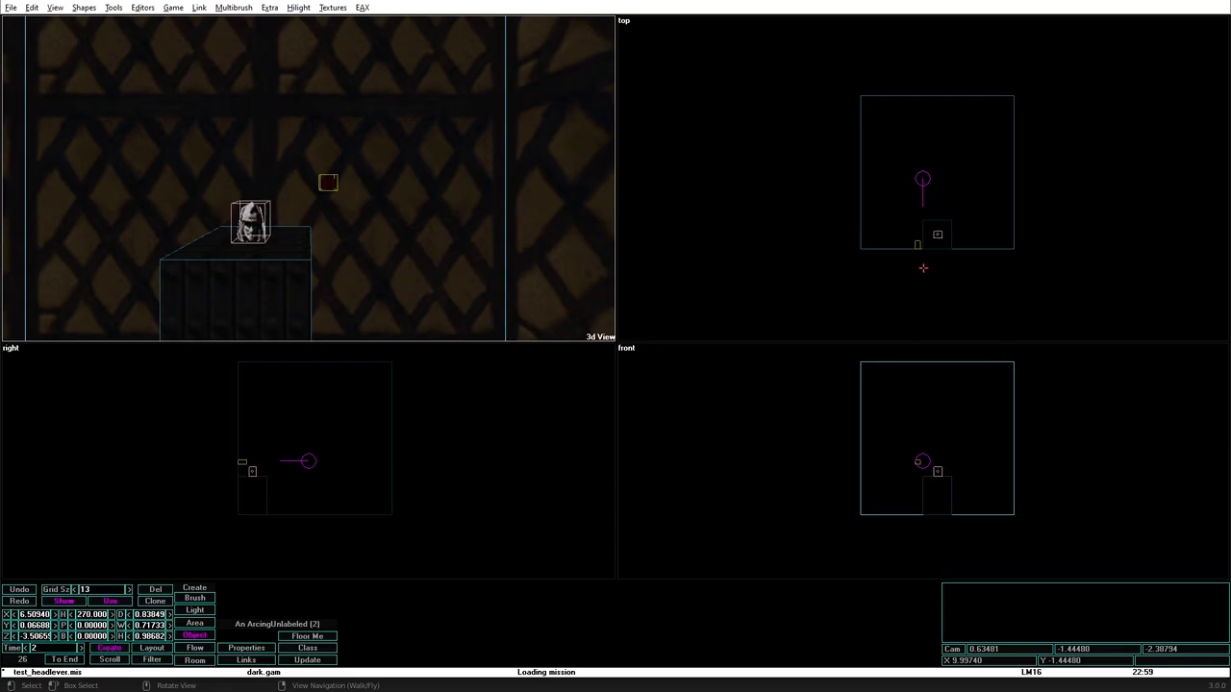
# Step: Clone the pedestal to Y 4 and move the alarm light behind the first head lever at about Y -0.047
pyautogui.click(950, 222)
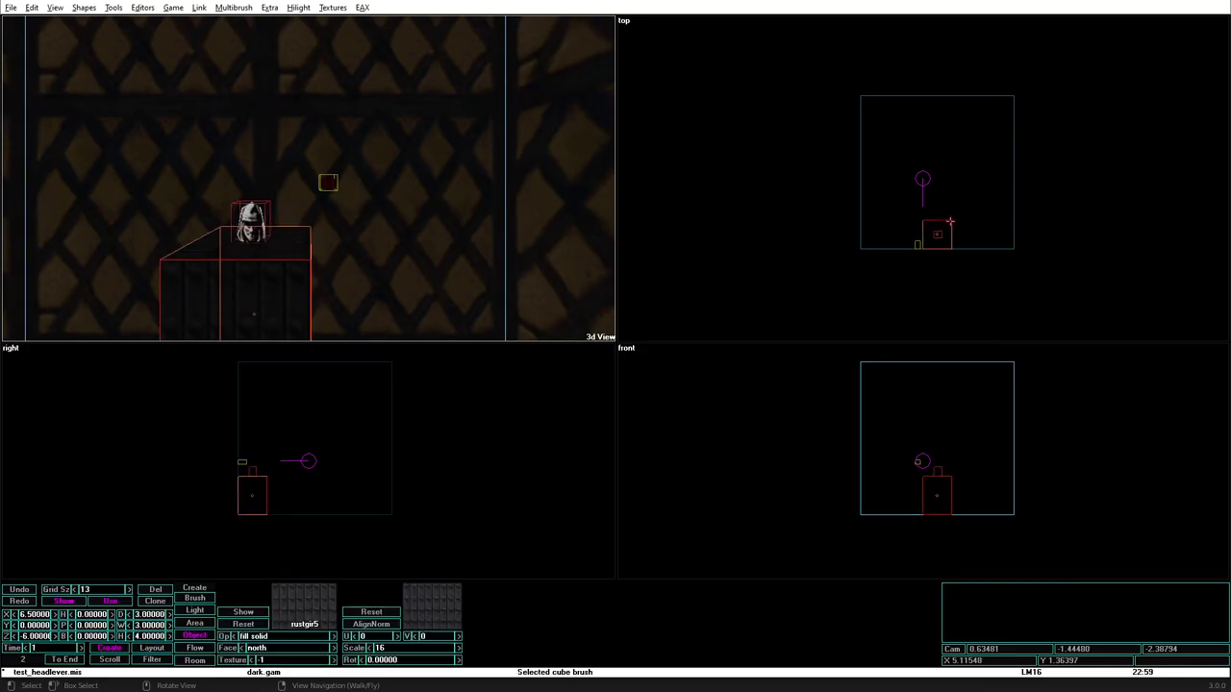
pyautogui.click(950, 222)
pyautogui.press('Insert')
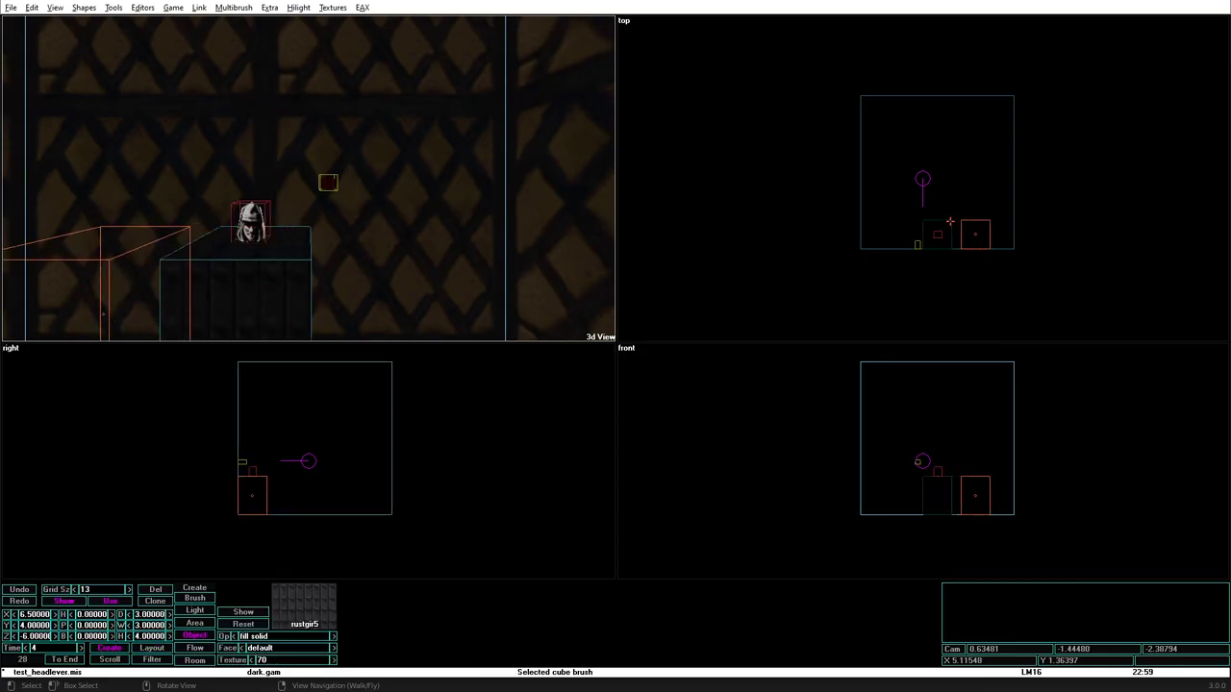
pyautogui.moveTo(916, 245); pyautogui.dragTo(937, 244)
# Step: Clone the head lever onto the second pedestal at Y 4.06688
pyautogui.click(935, 233)
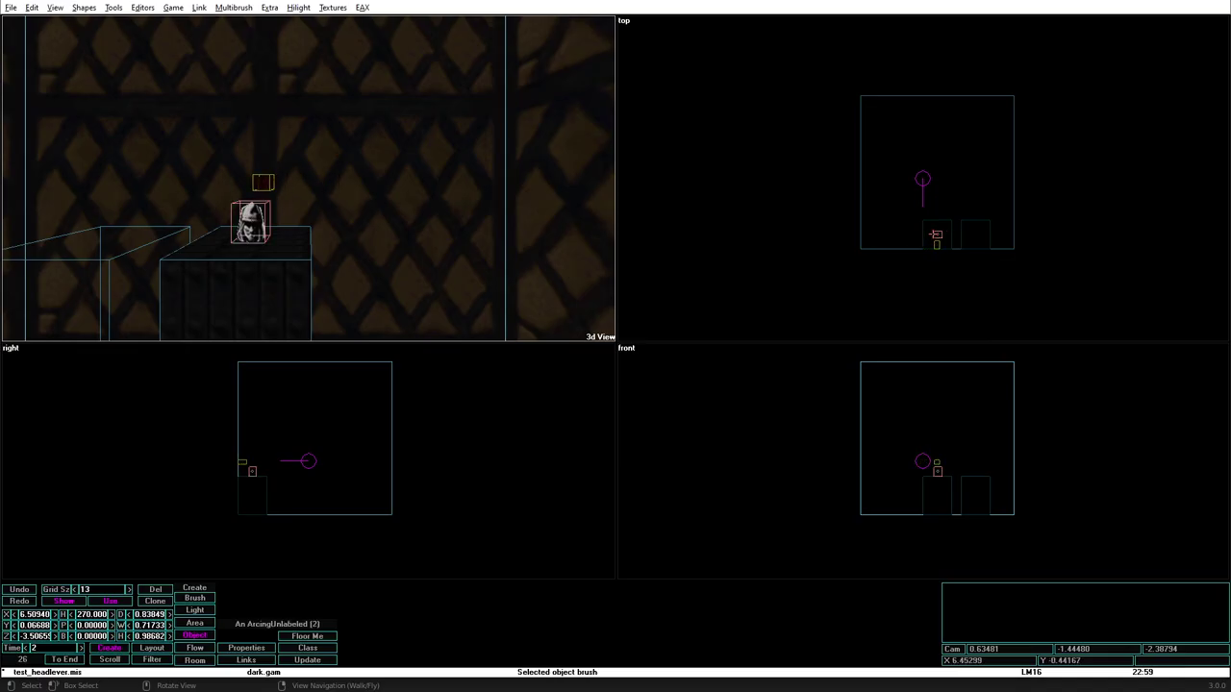
pyautogui.press('Insert')
pyautogui.press('Right')
pyautogui.press('Right')
pyautogui.press('Right')
pyautogui.press('Right')
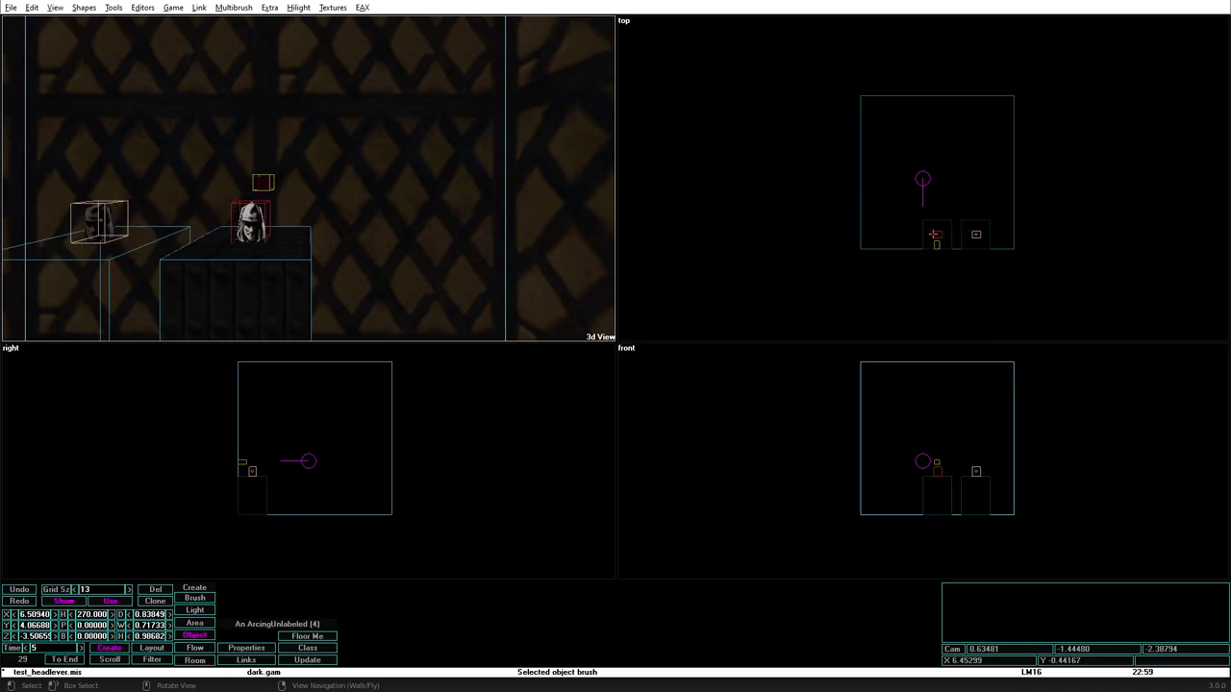
# Step: Clone the alarm light onto the wall behind the second pedestal at Y 3.95332
pyautogui.click(935, 245)
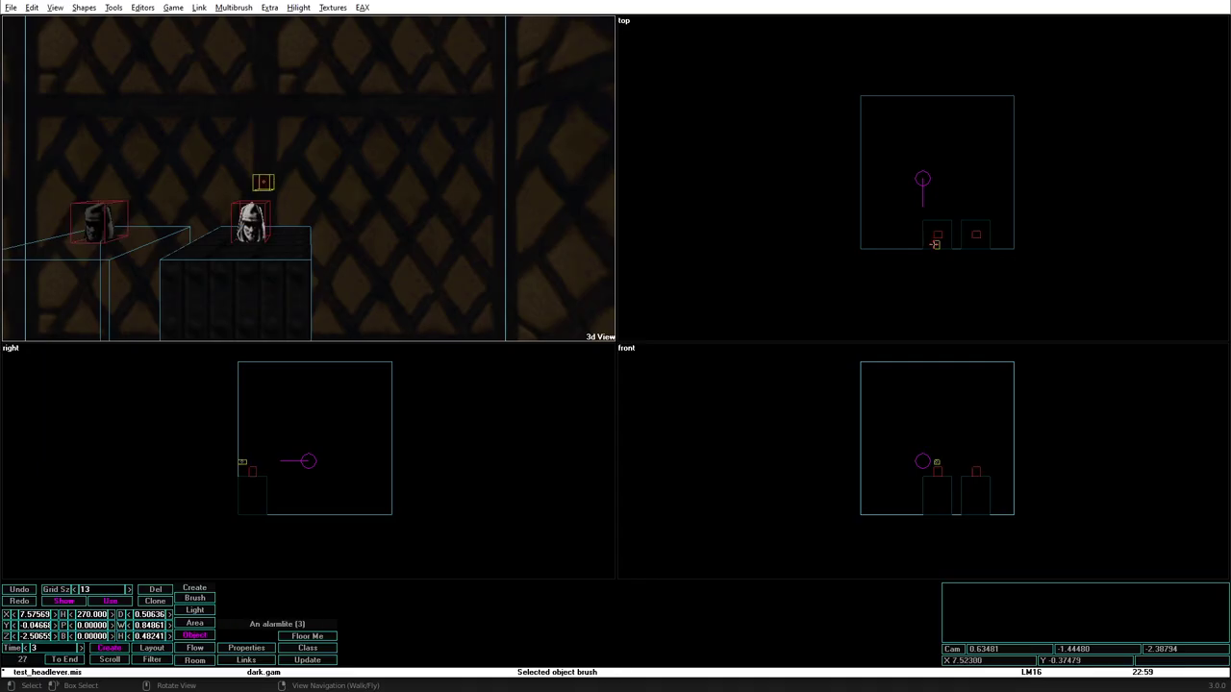
pyautogui.press('Insert')
pyautogui.press('Right')
pyautogui.press('Right')
pyautogui.press('Right')
pyautogui.press('Right')
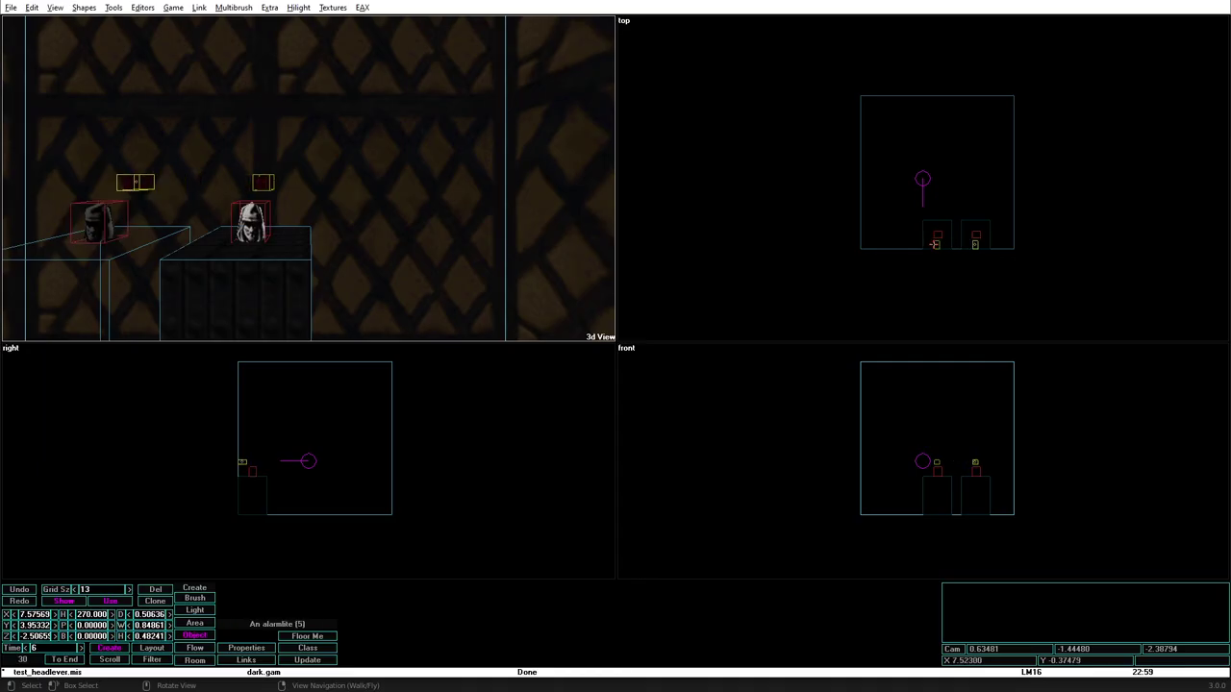
# Step: Add a ControlDevice link from the head lever on the second pedestal (4) to the alarm light behind it (5)
pyautogui.click(975, 232)
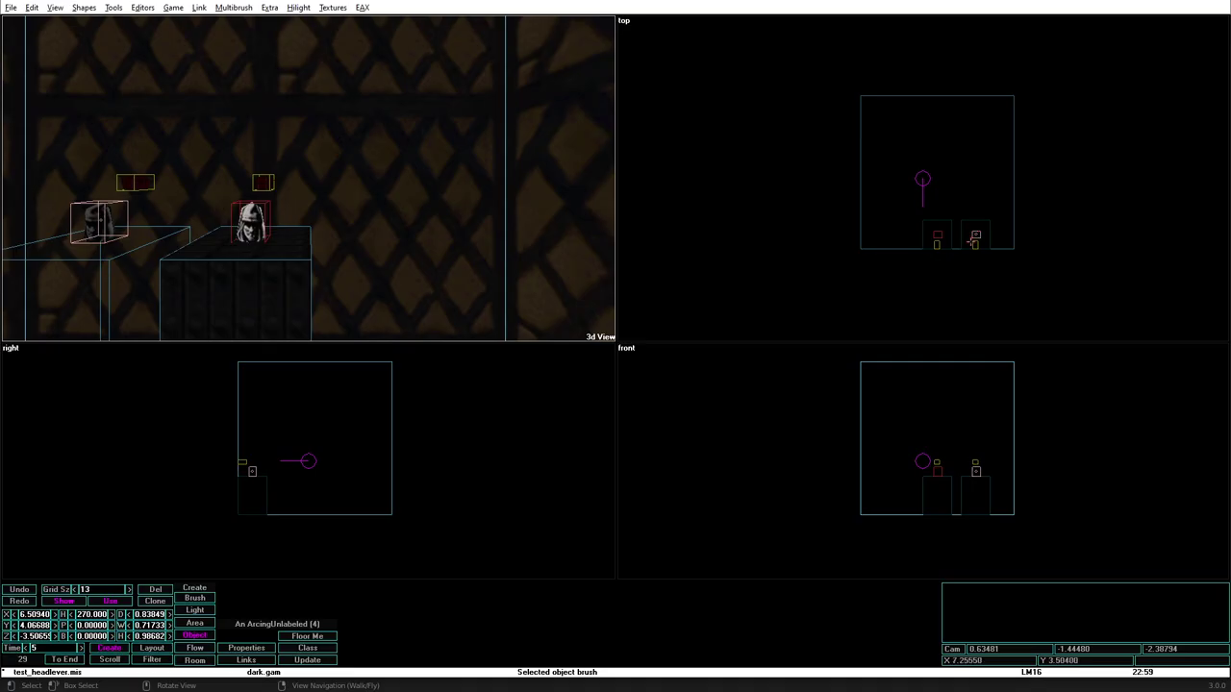
pyautogui.click(975, 234)
pyautogui.click(973, 234)
pyautogui.hotkey('ctrl', 'l')
pyautogui.click(912, 254)
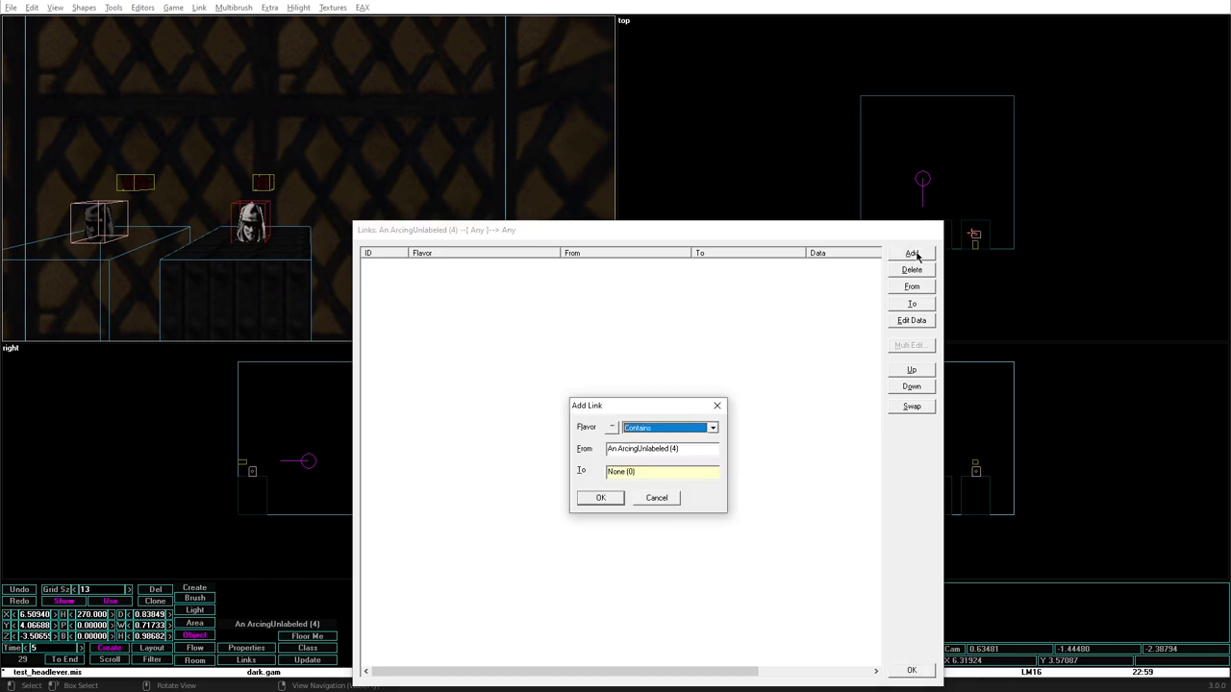
pyautogui.press('Tab')
pyautogui.press('Tab')
pyautogui.write('5')
pyautogui.press('Tab')
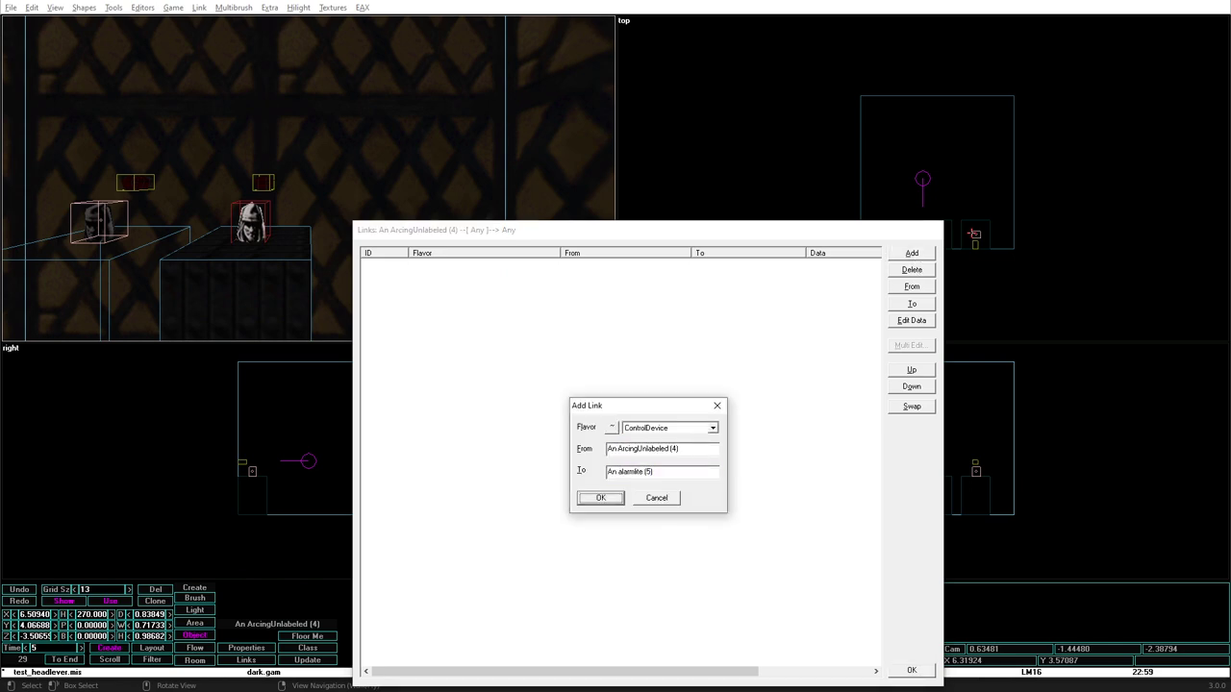
pyautogui.press('Return')
pyautogui.click(921, 672)
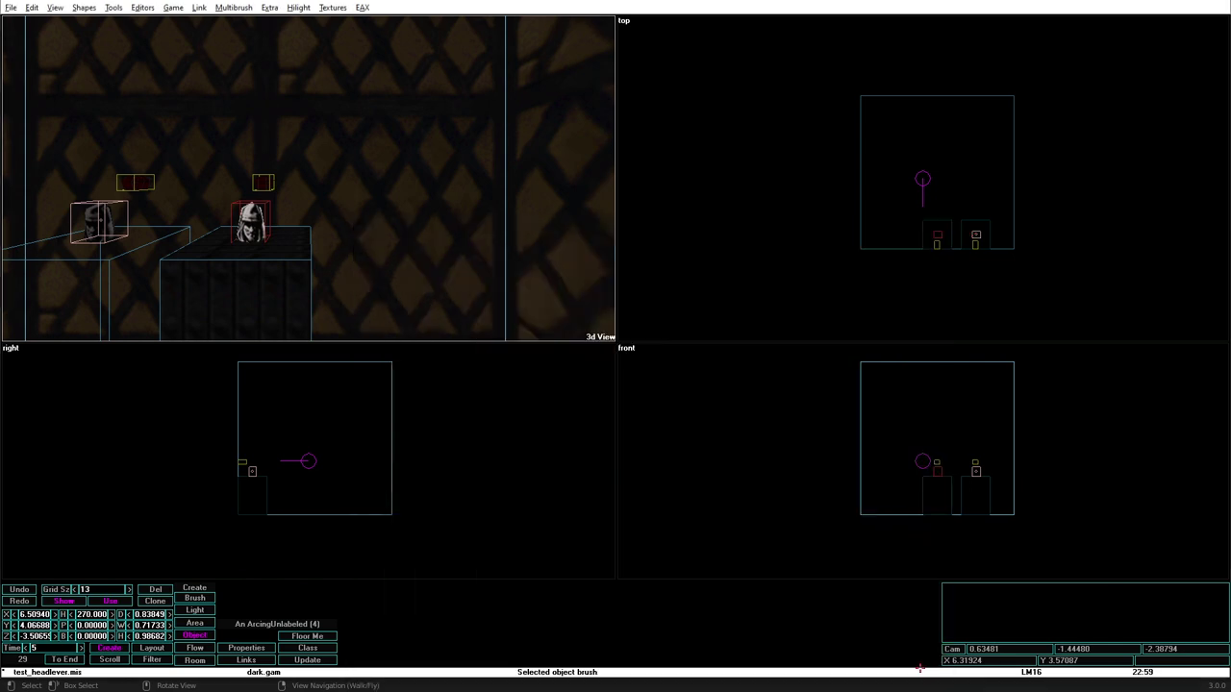
# Step: Save the mission, reportalize it, and try both head levers and their alarm lights in game mode before returning to the editor
pyautogui.hotkey('ctrl', 's')
pyautogui.press('Return')
pyautogui.hotkey('alt', 'g')
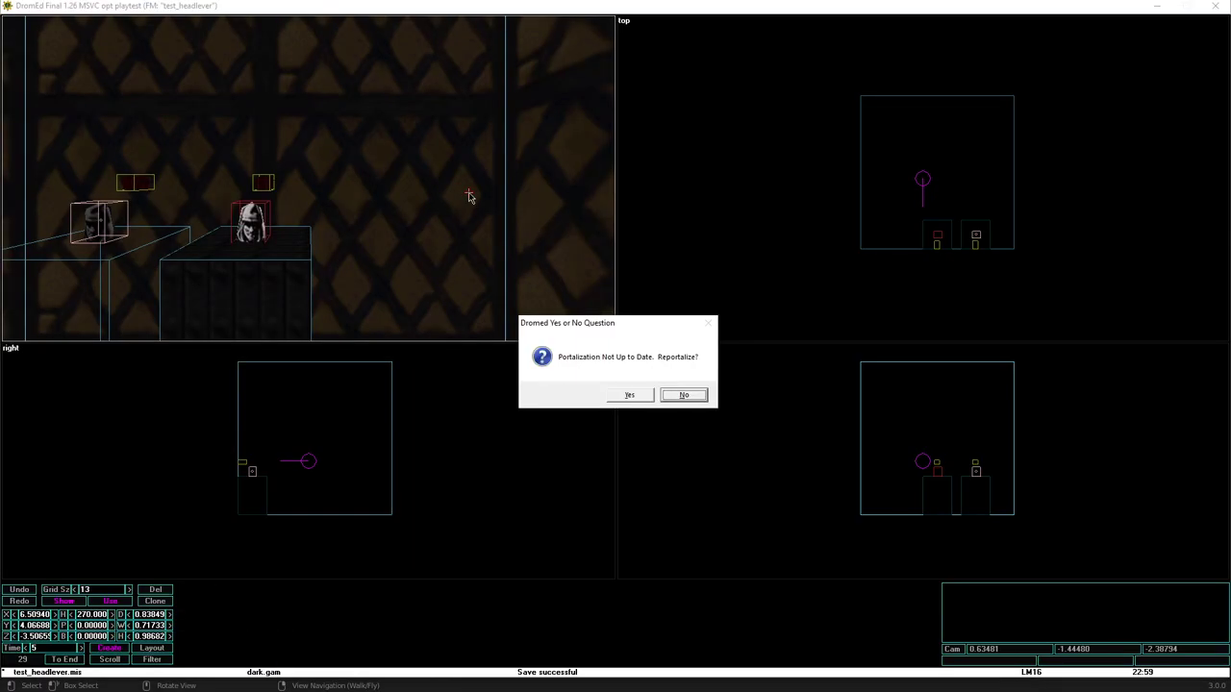
pyautogui.press('y')
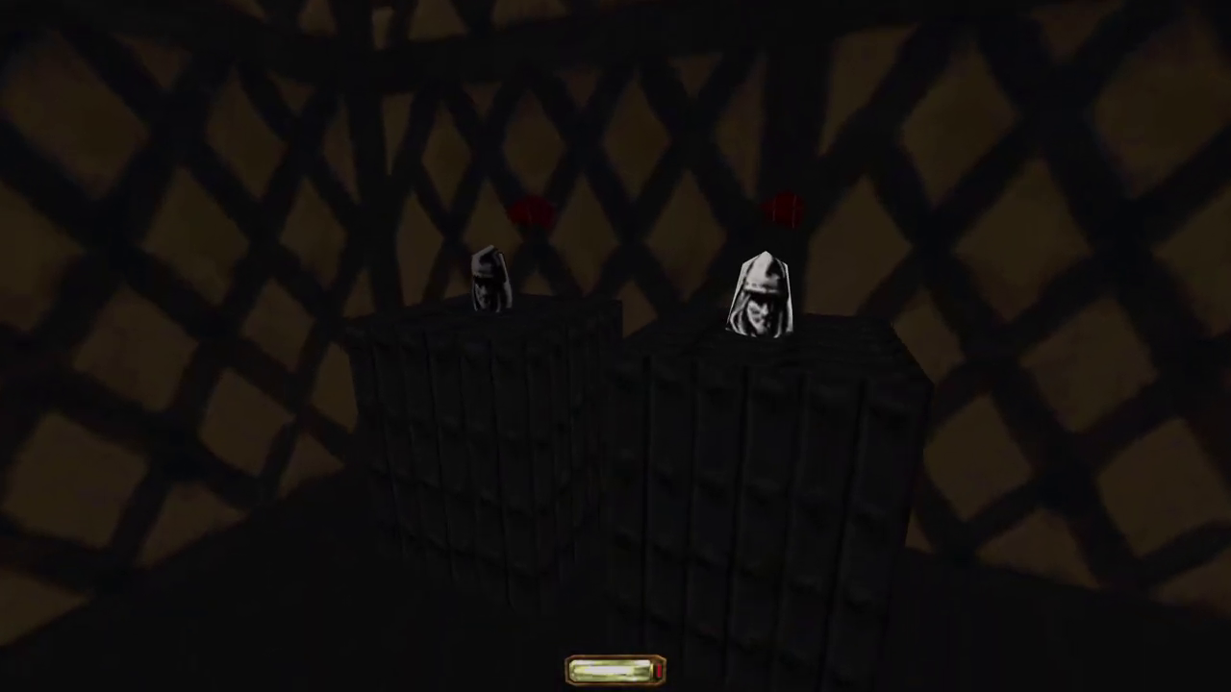
pyautogui.press('w')
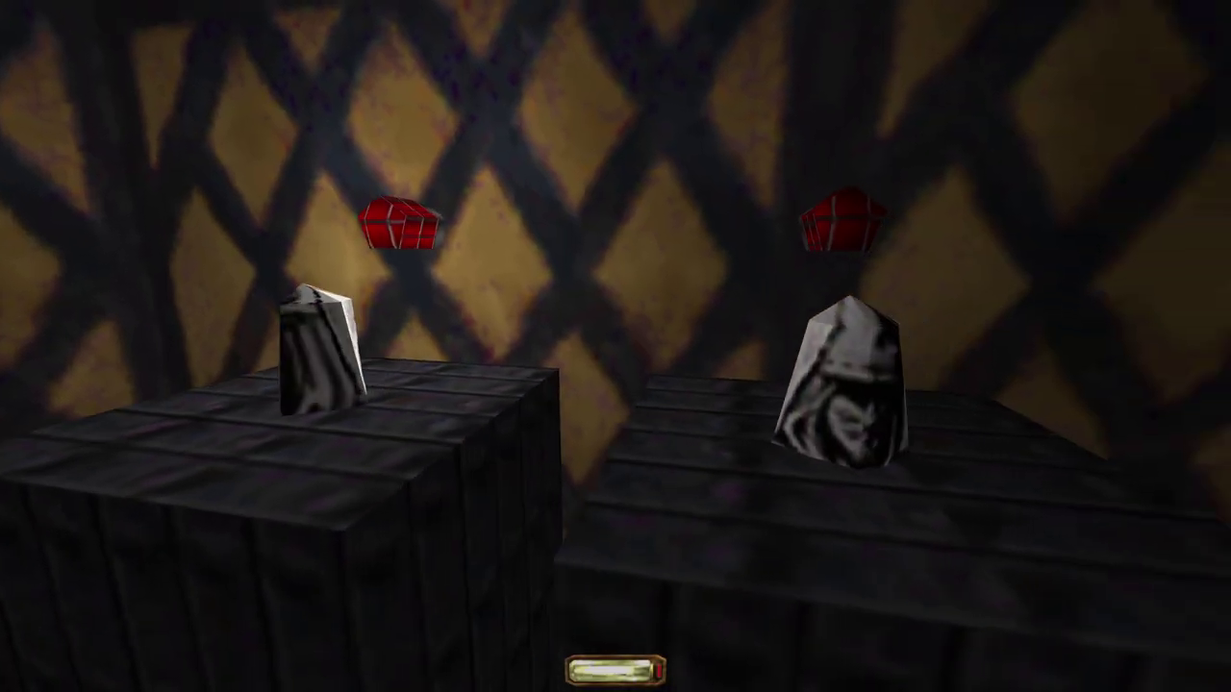
pyautogui.press('s')
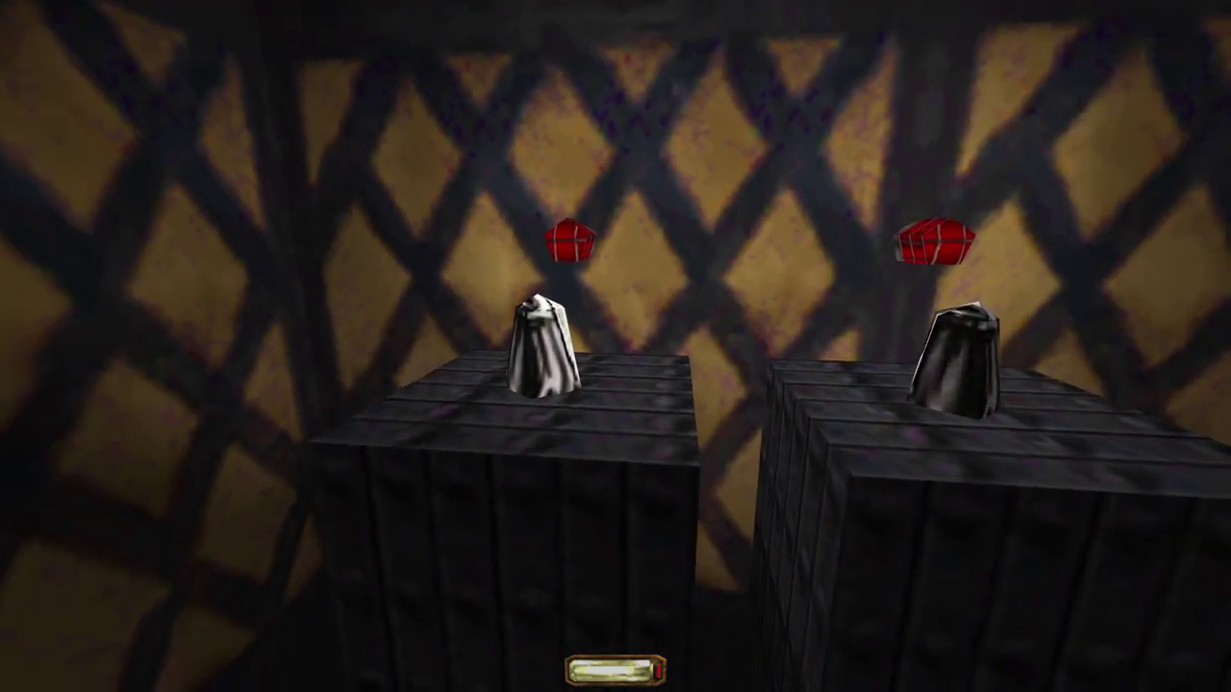
pyautogui.press('d')
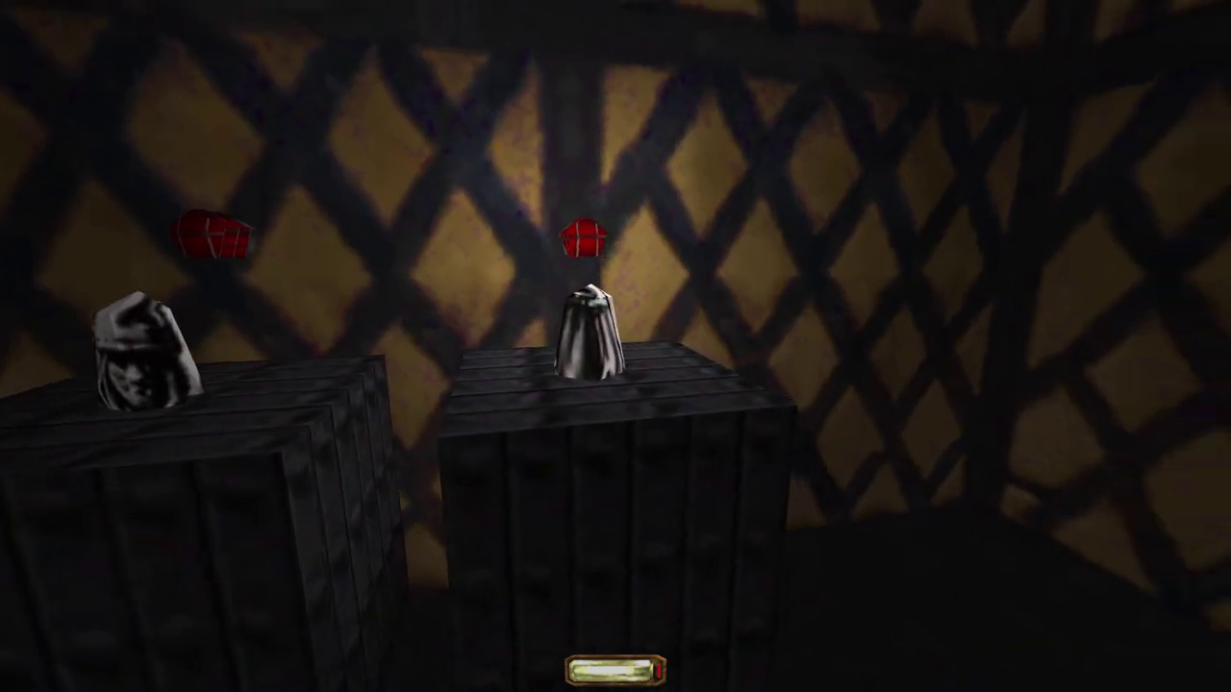
pyautogui.press('s')
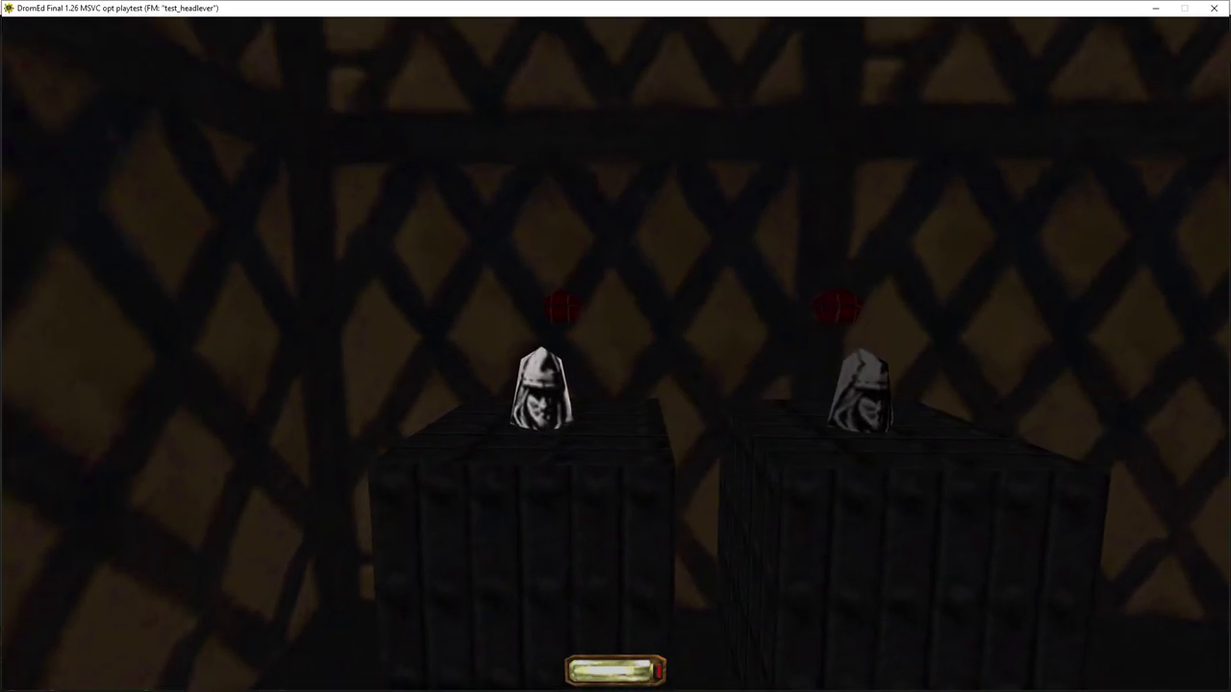
pyautogui.press('Escape')
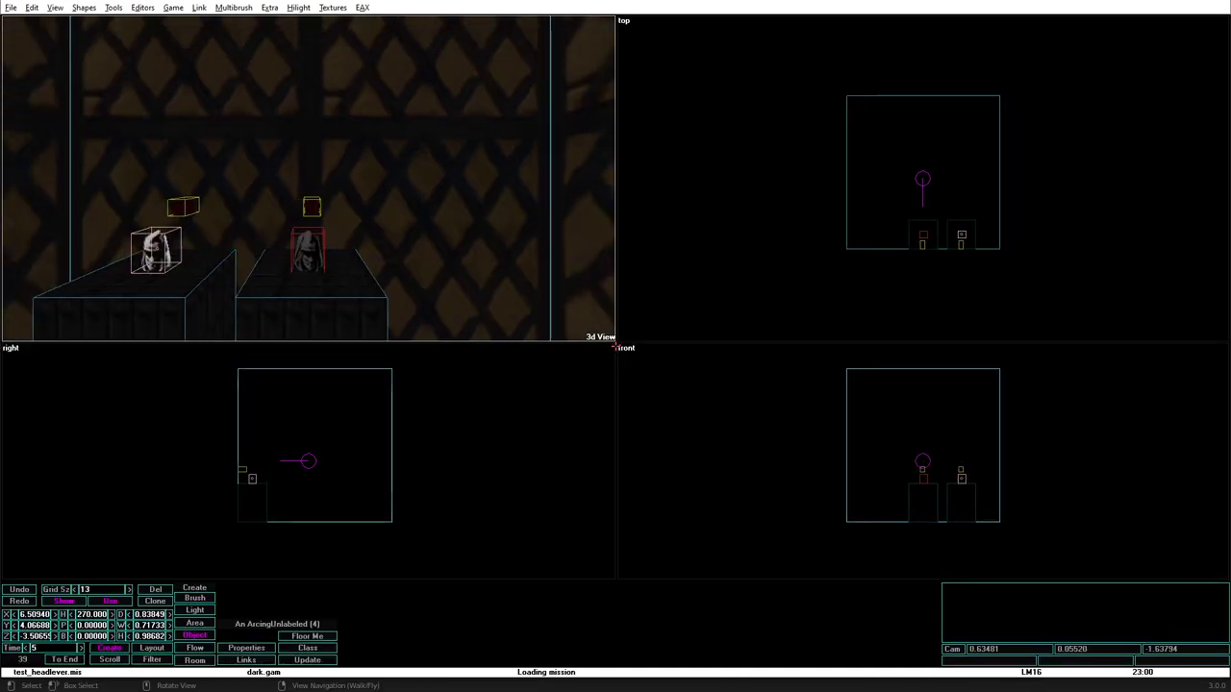
# Step: Delete the second head lever's ControlDevice link to its alarm light
pyautogui.press('Up')
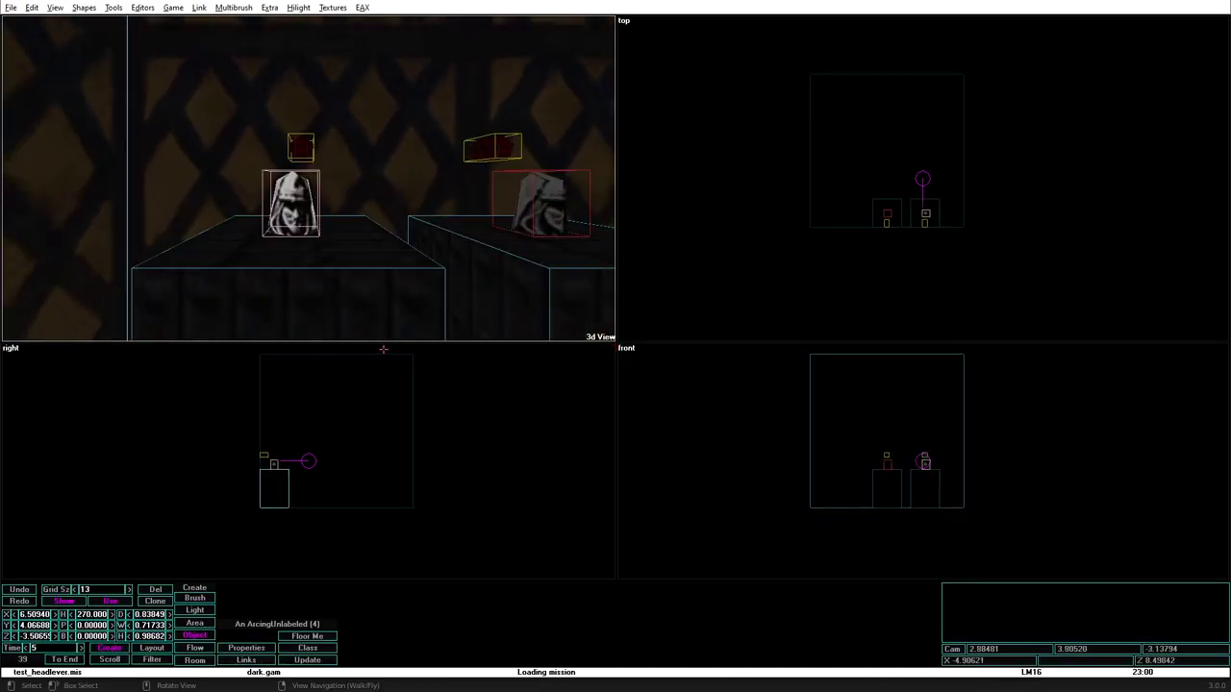
pyautogui.hotkey('shift', 'Right')
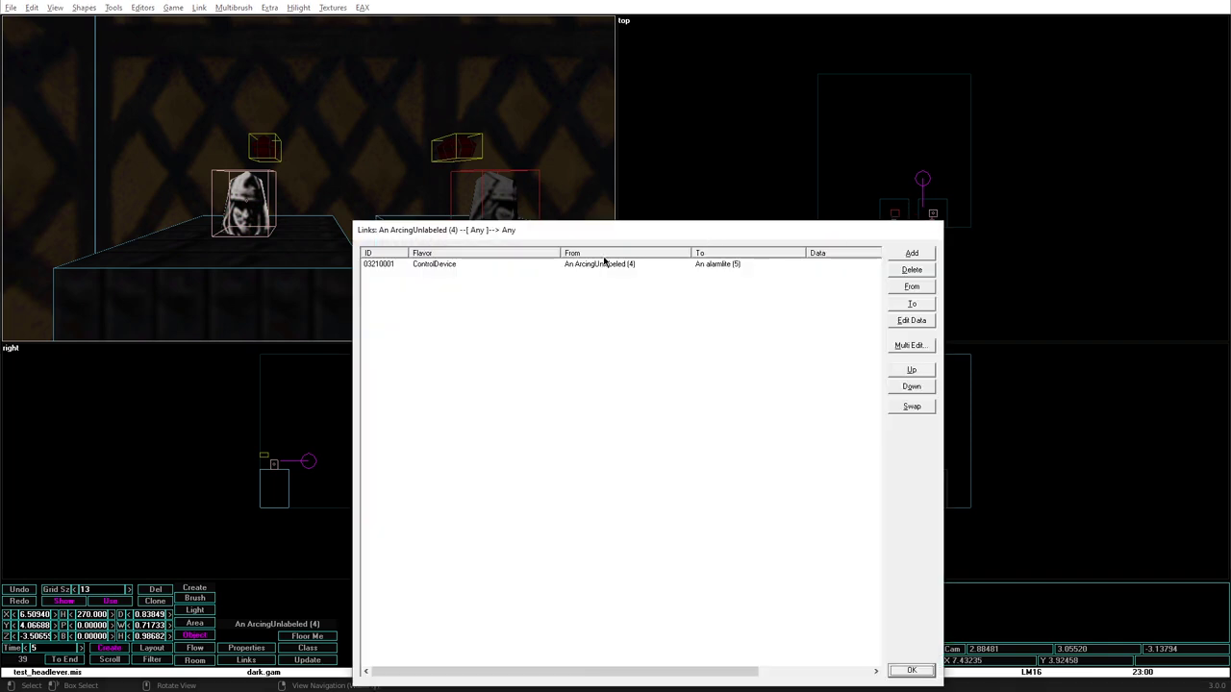
pyautogui.click(670, 265)
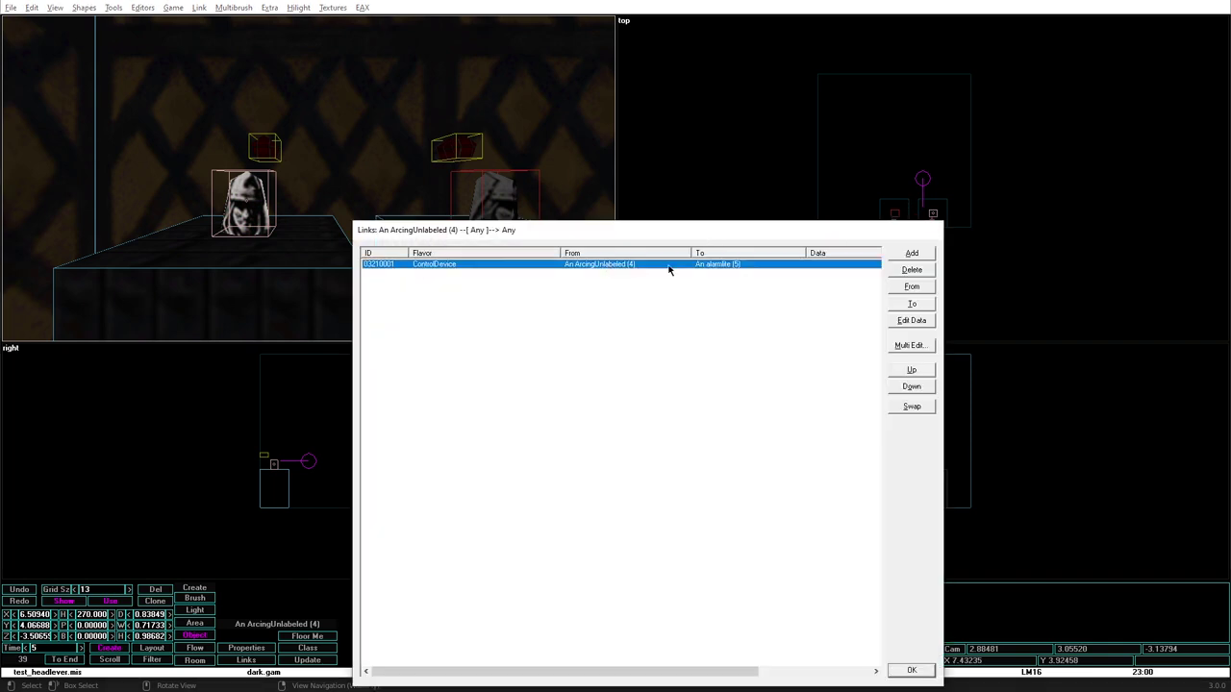
pyautogui.click(920, 275)
pyautogui.press('Return')
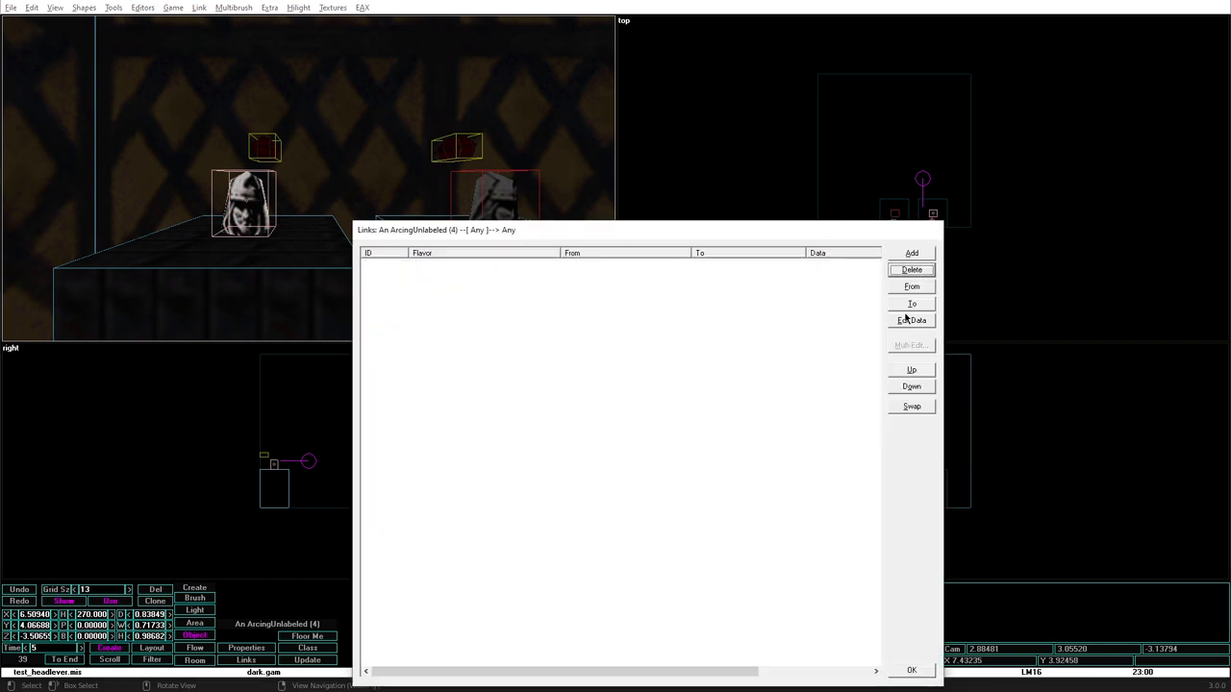
pyautogui.click(913, 670)
# Step: Create an Inverter object beside the second head lever on its pedestal
pyautogui.hotkey('ctrl', 'f')
pyautogui.write('lever')
pyautogui.press('Return')
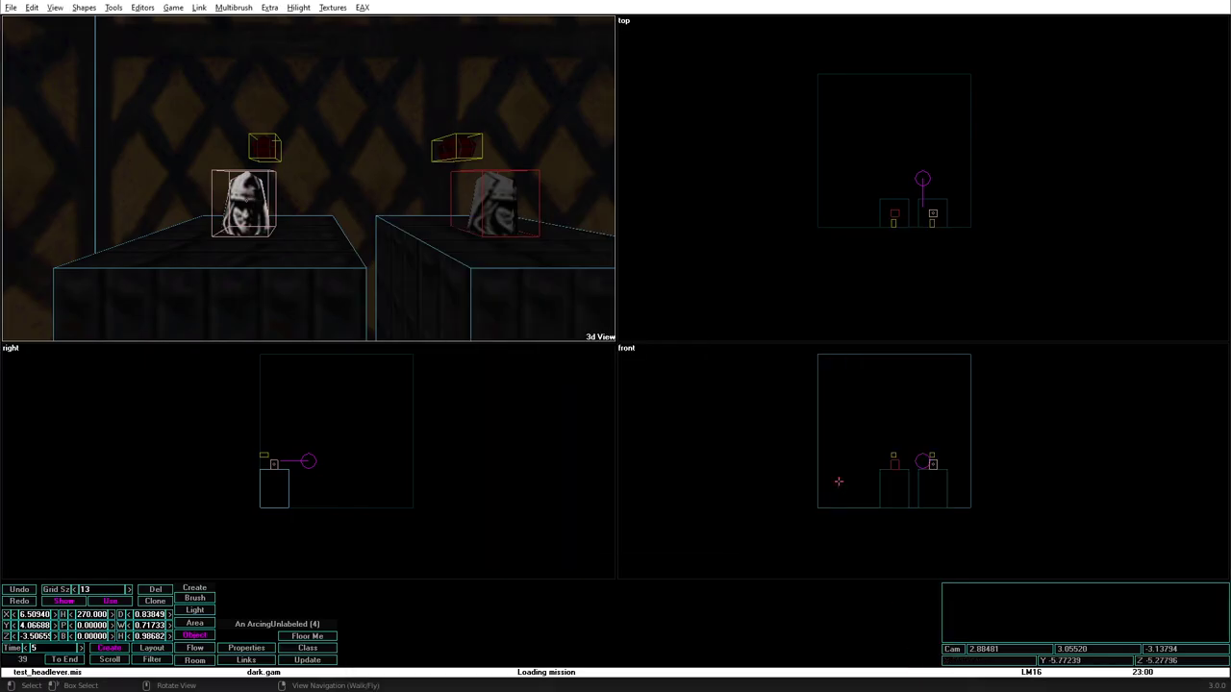
pyautogui.click(1030, 206)
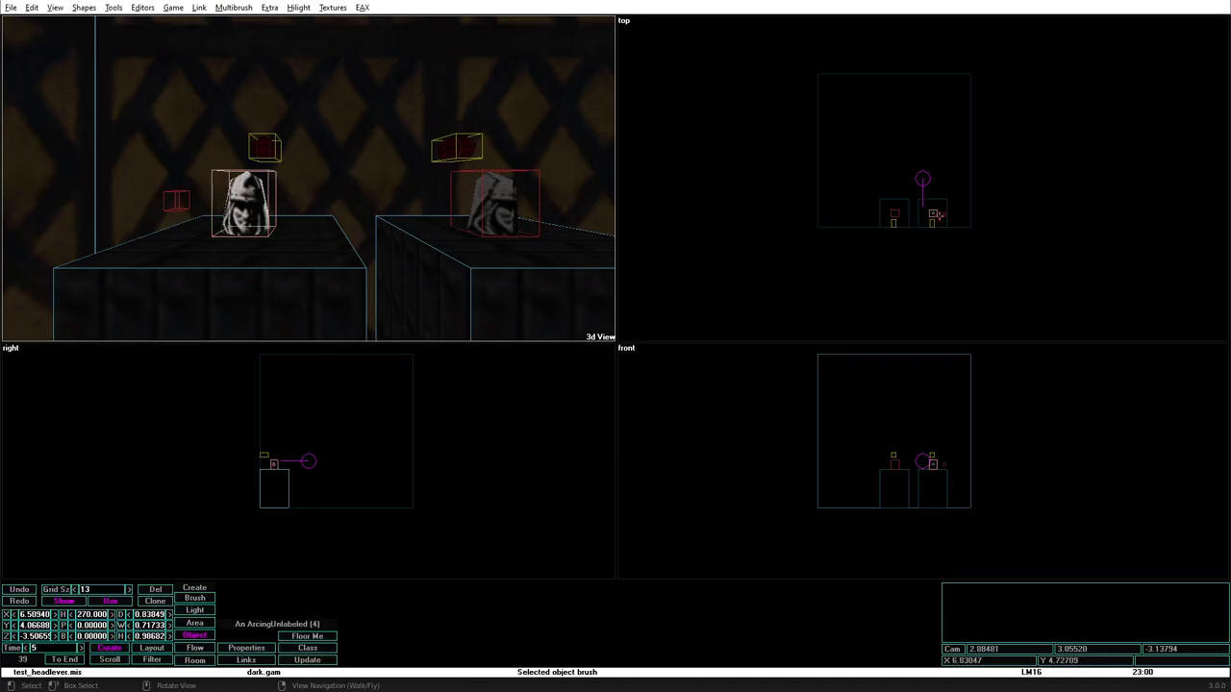
# Step: Quick-link the second head lever to the Inverter and the Inverter to the alarm light behind that lever
pyautogui.moveTo(946, 218); pyautogui.dragTo(947, 232)
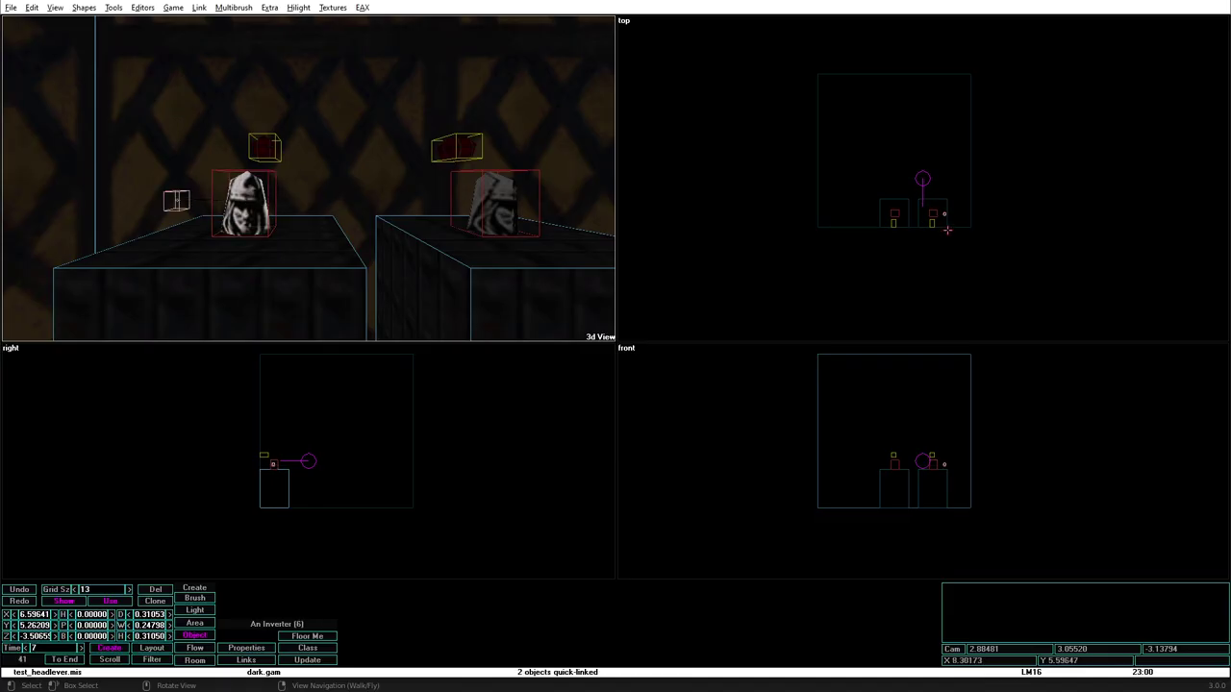
pyautogui.click(934, 228)
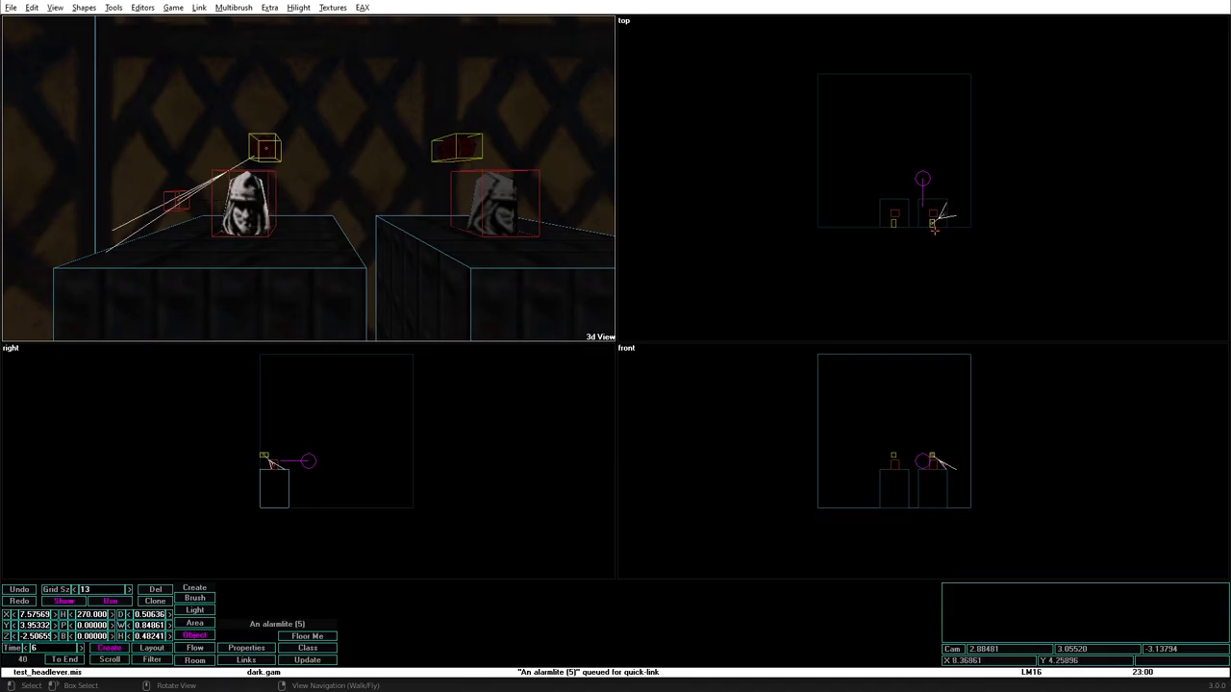
pyautogui.click(934, 229)
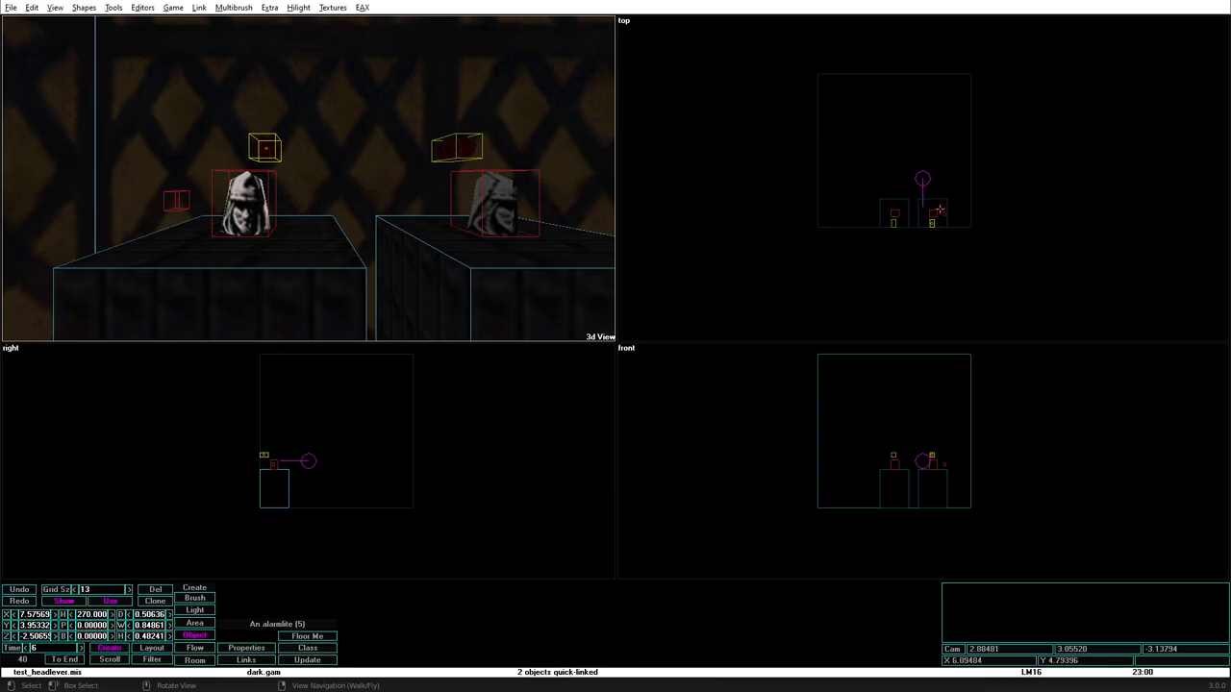
# Step: Check the second head lever's links and Tweq Joints properties
pyautogui.click(934, 212)
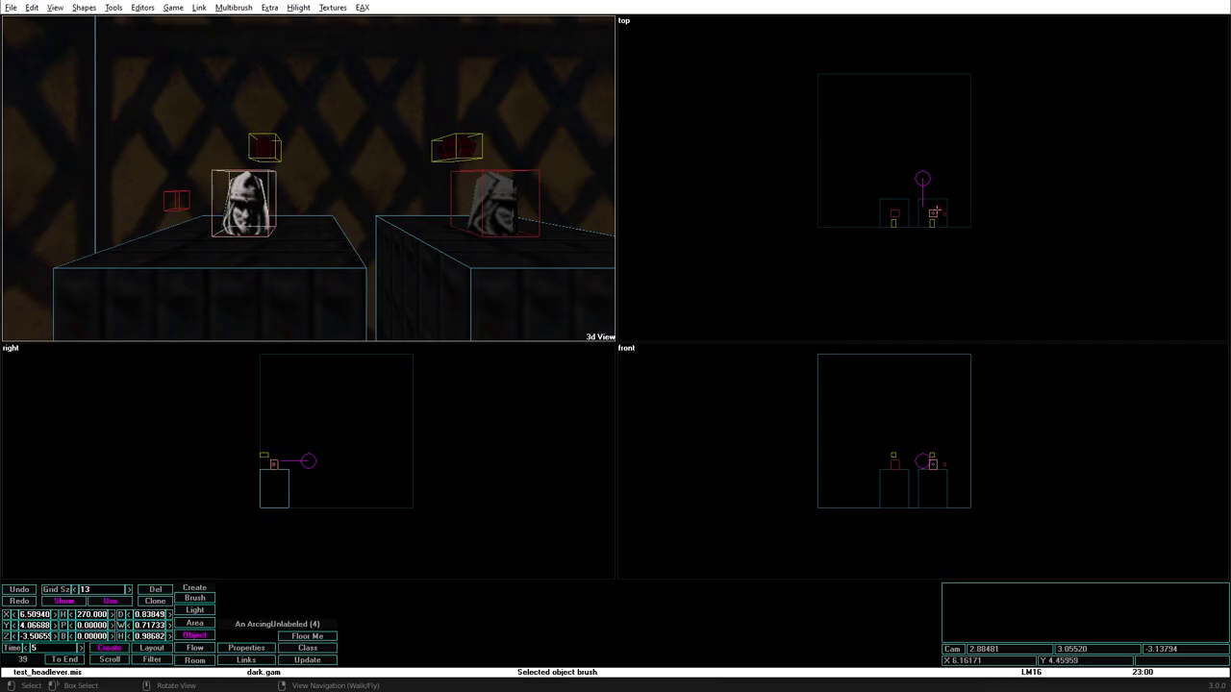
pyautogui.doubleClick(933, 214)
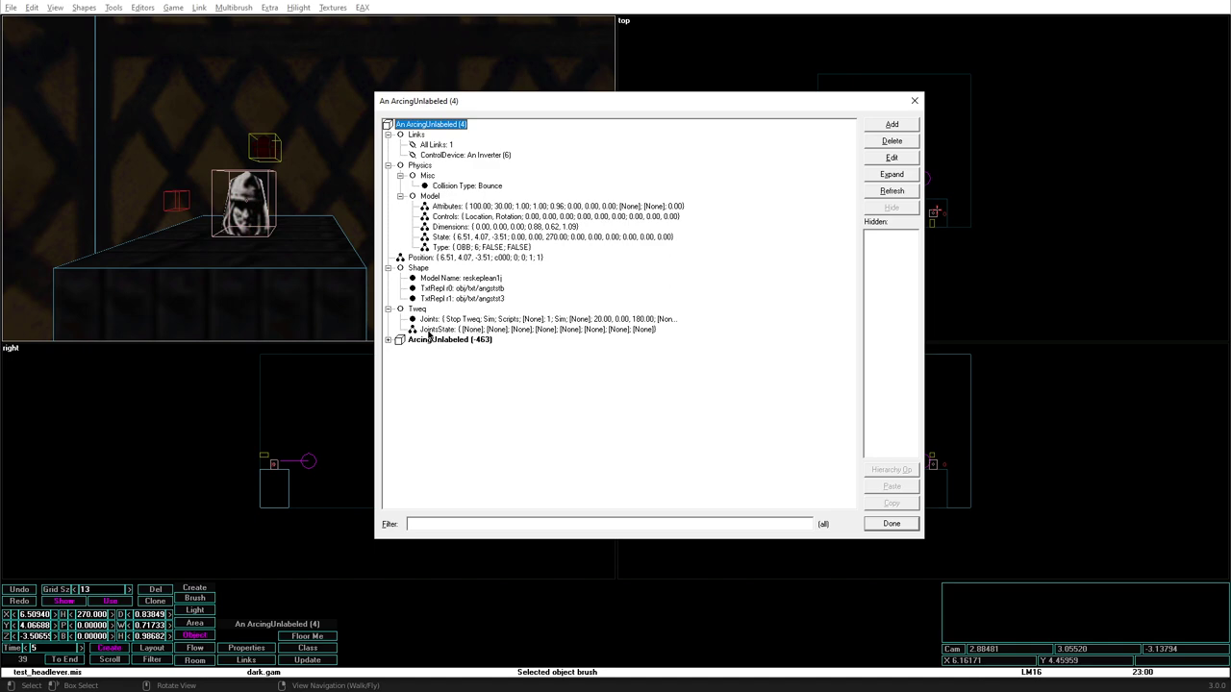
pyautogui.click(895, 525)
# Step: Test the second head lever with its inverted alarm light in game mode and return to the editor
pyautogui.hotkey('alt', 'g')
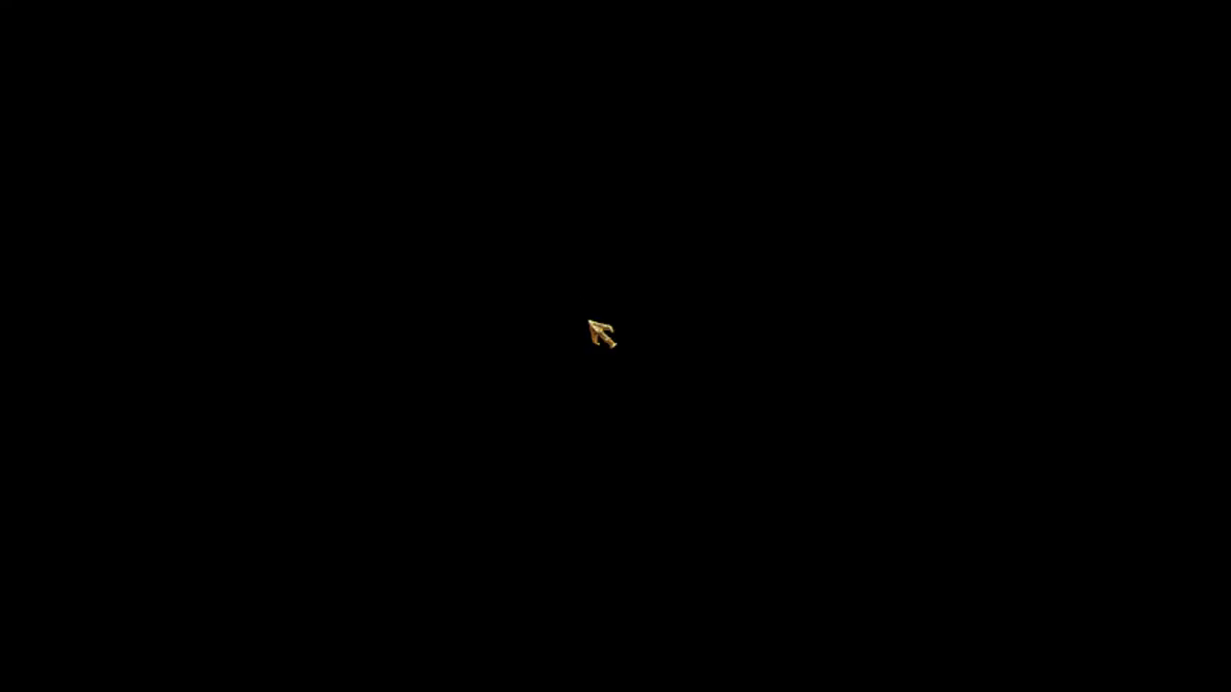
pyautogui.press('s')
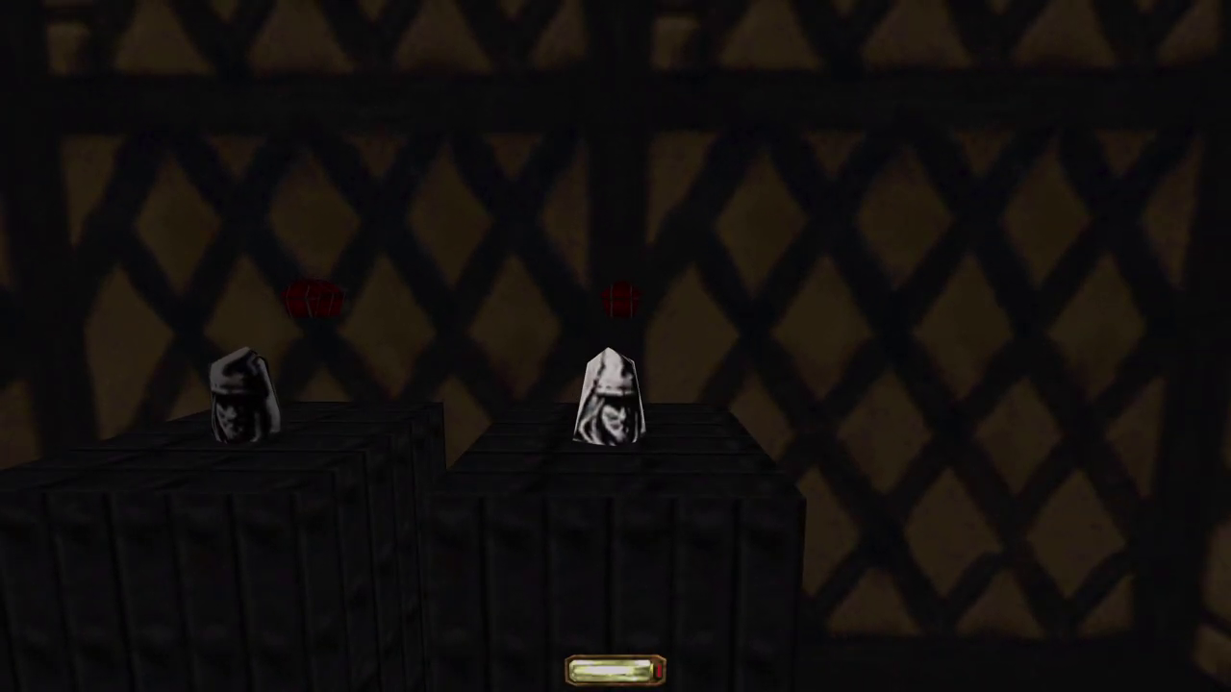
pyautogui.press('Left')
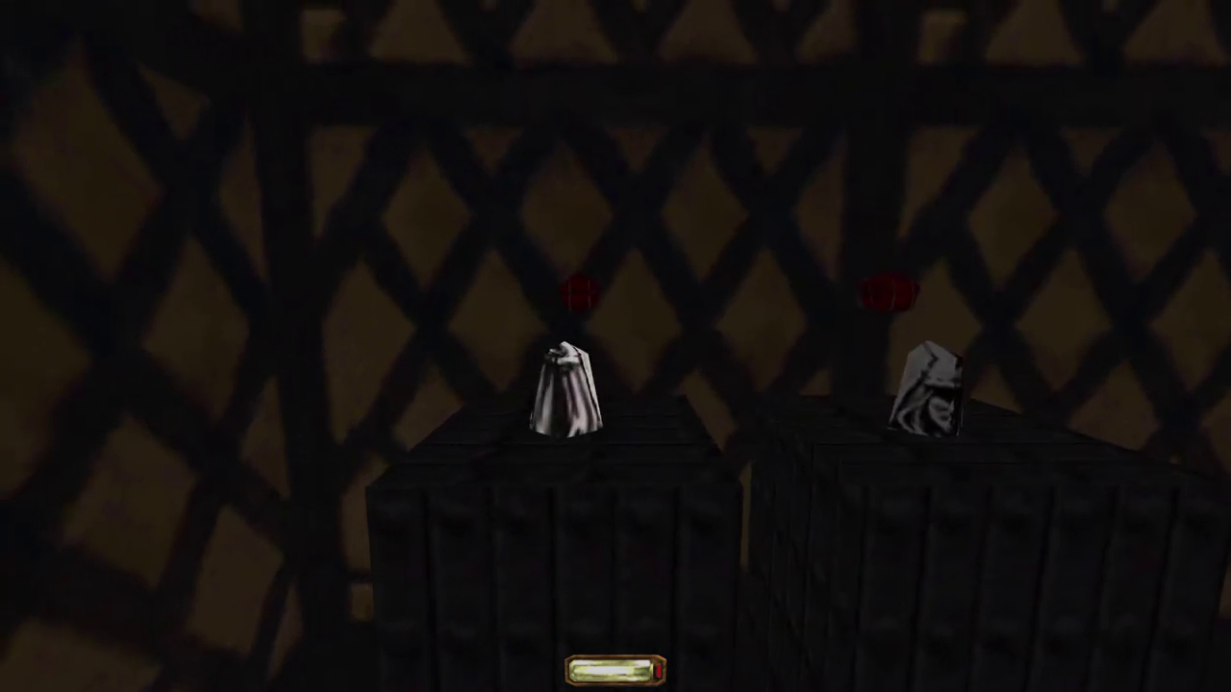
pyautogui.hotkey('alt', 'e')
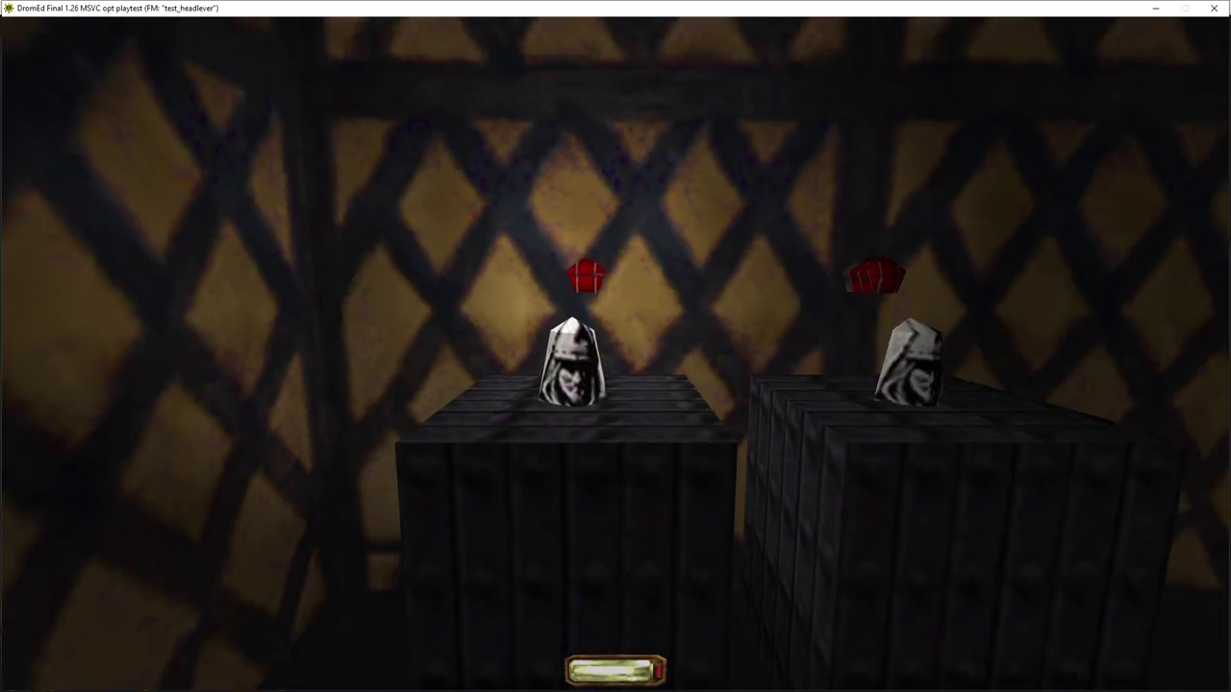
# Step: Set AnimS to On in the second head lever's Tweq JointsState and test it in game mode
pyautogui.hotkey('ctrl', 'o')
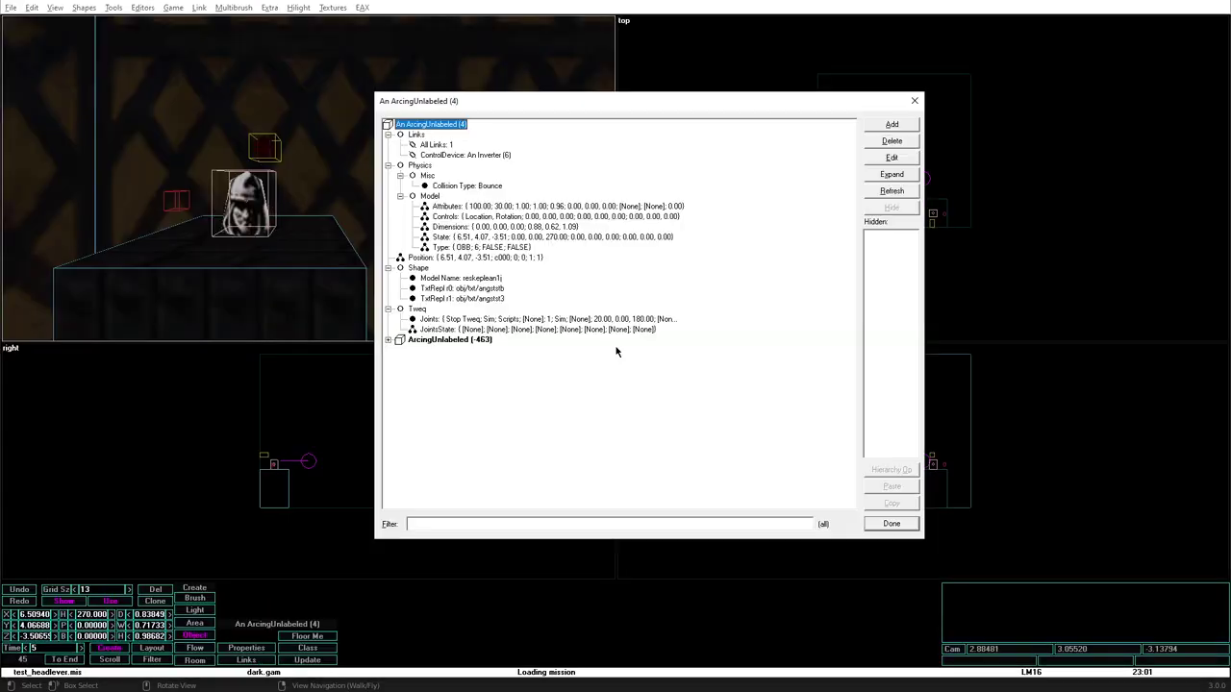
pyautogui.doubleClick(438, 320)
pyautogui.press('Escape')
pyautogui.doubleClick(437, 330)
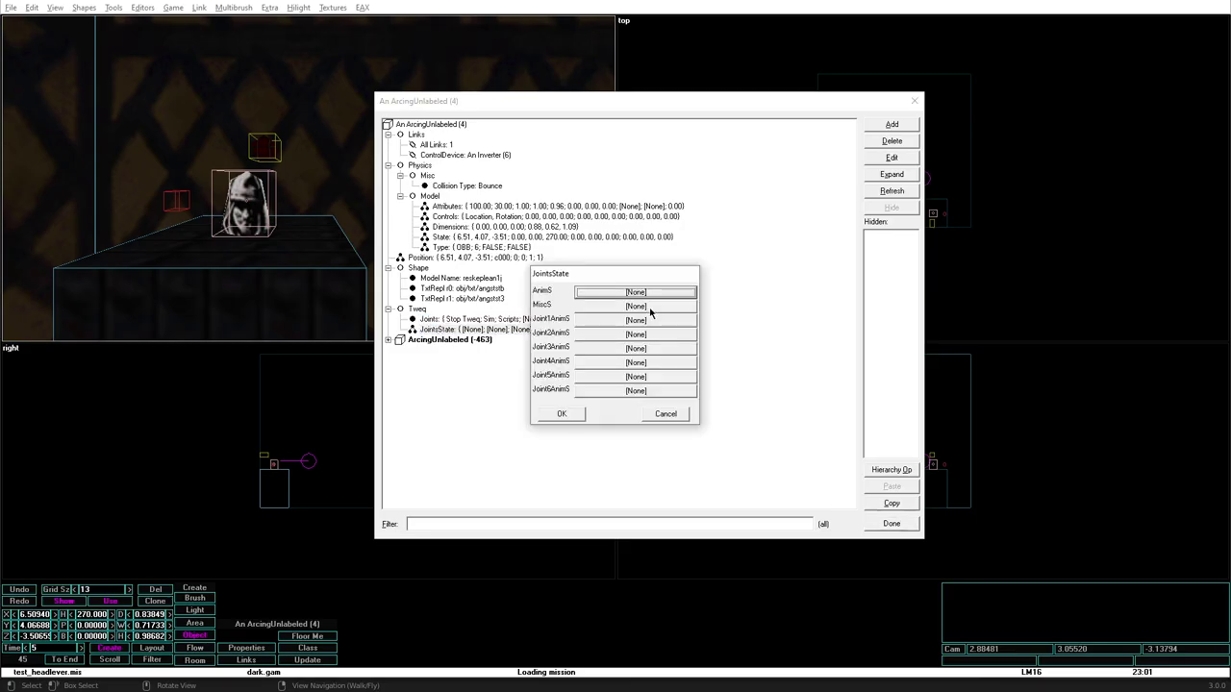
pyautogui.click(655, 293)
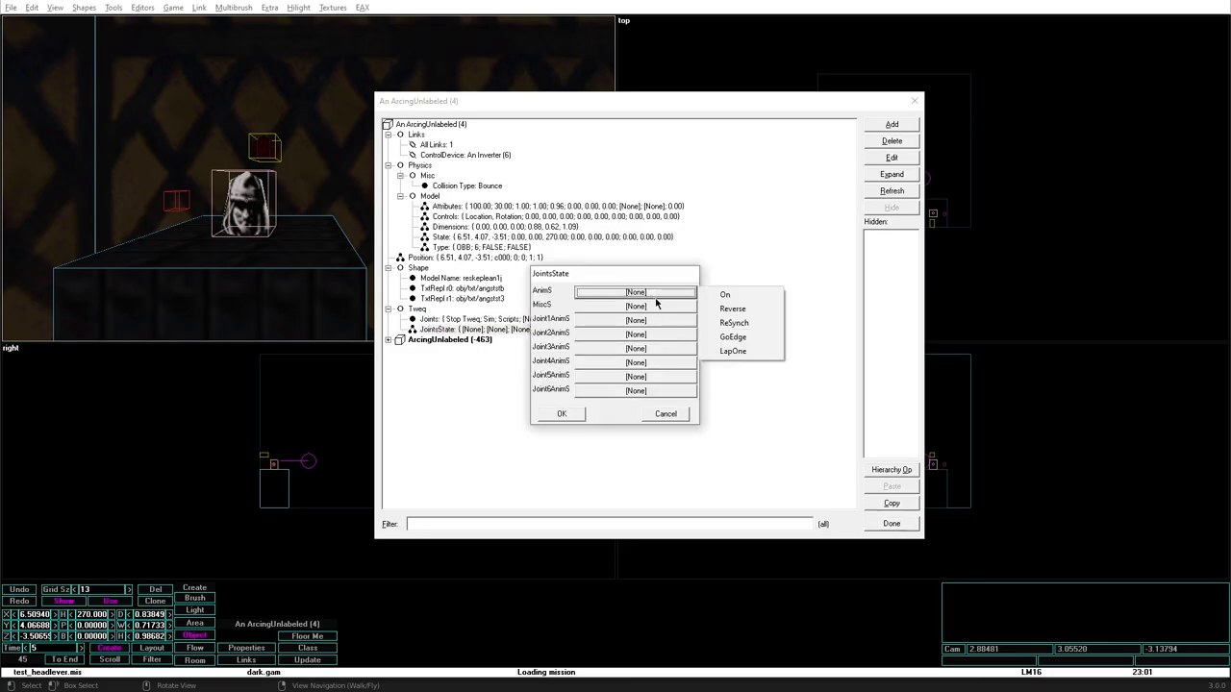
pyautogui.click(716, 292)
pyautogui.click(564, 413)
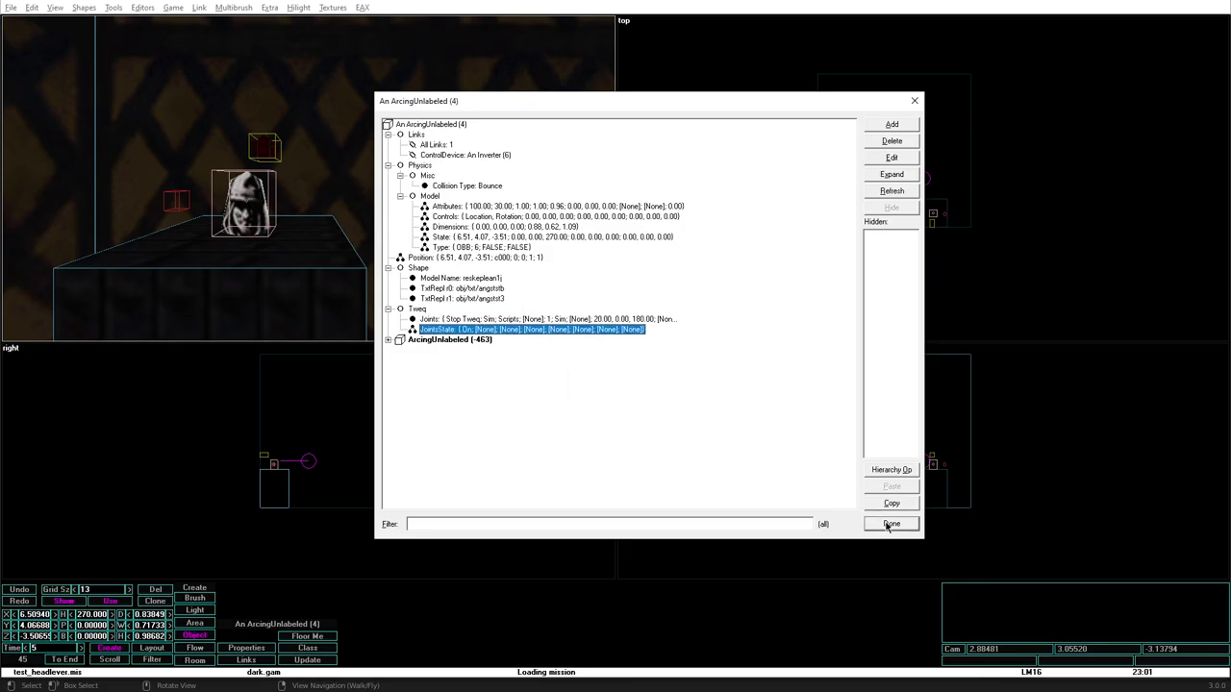
pyautogui.click(892, 524)
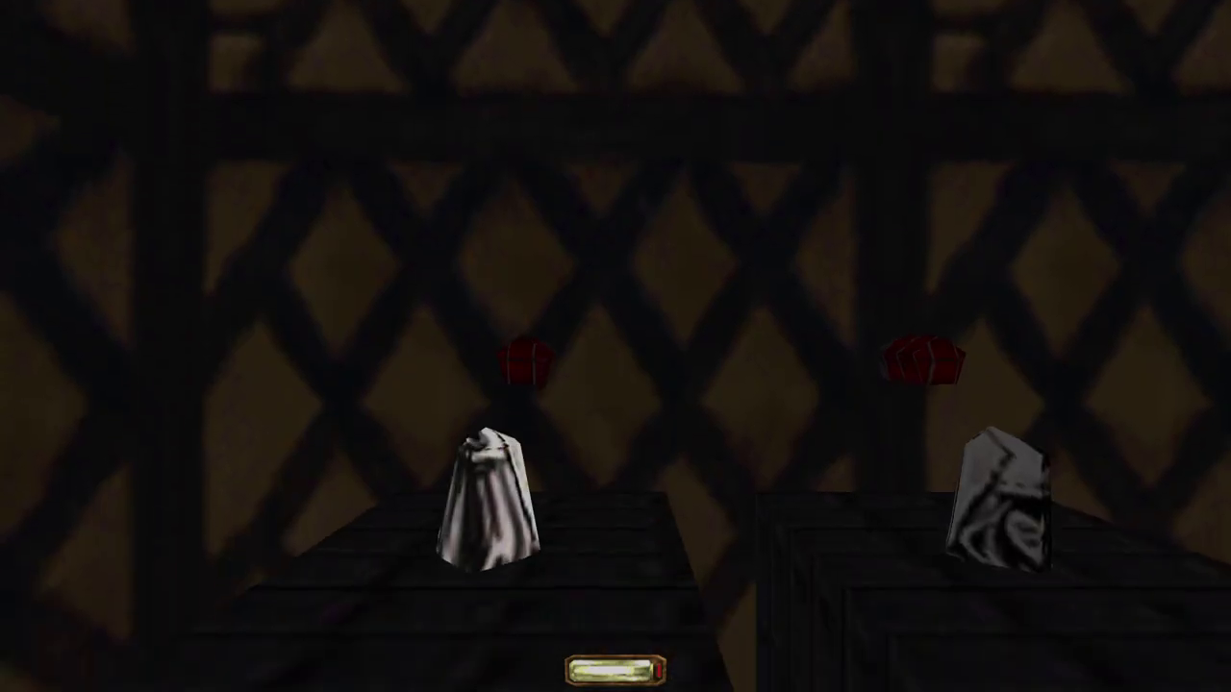
pyautogui.hotkey('alt', 'e')
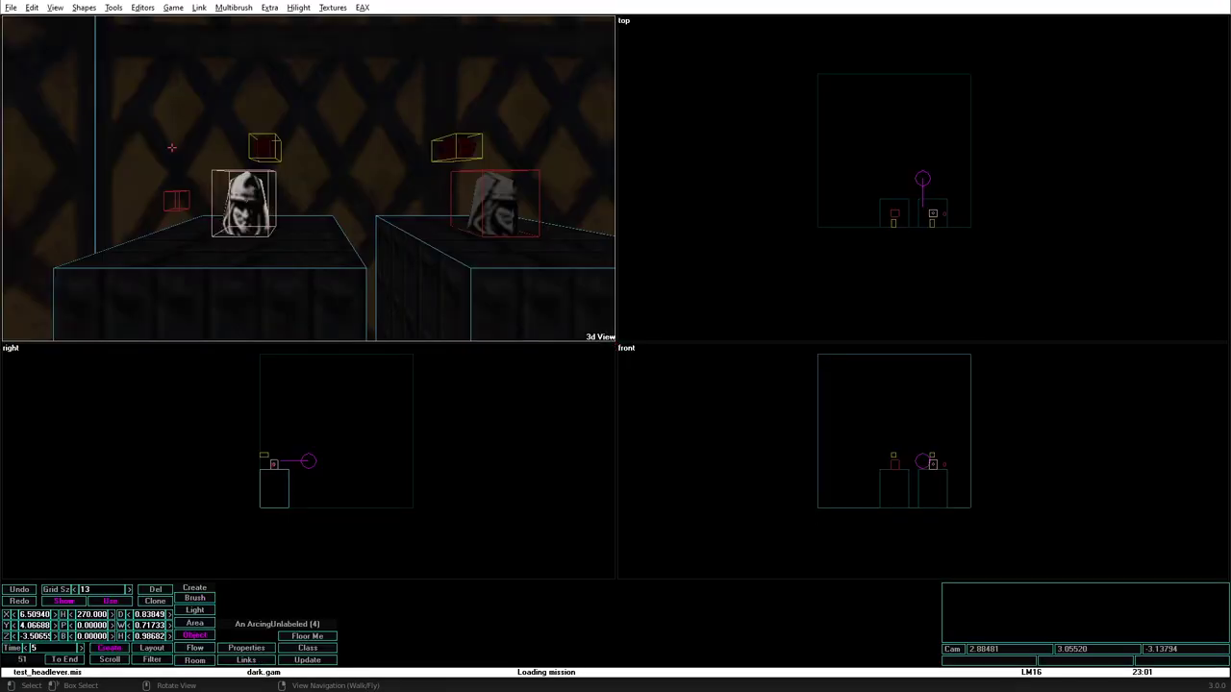
# Step: Add the Reverse flag to AnimS in the second head lever's JointsState and start game mode to test it
pyautogui.hotkey('alt', 'o')
pyautogui.doubleClick(447, 330)
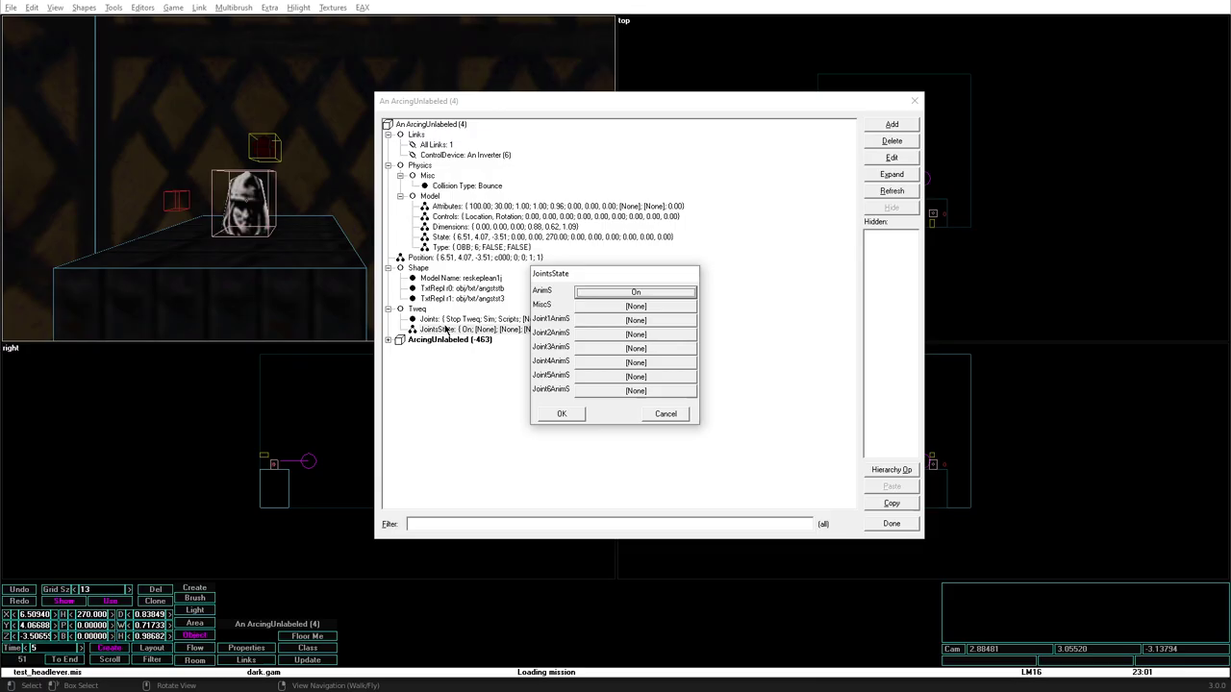
pyautogui.click(617, 289)
pyautogui.click(728, 311)
pyautogui.click(561, 415)
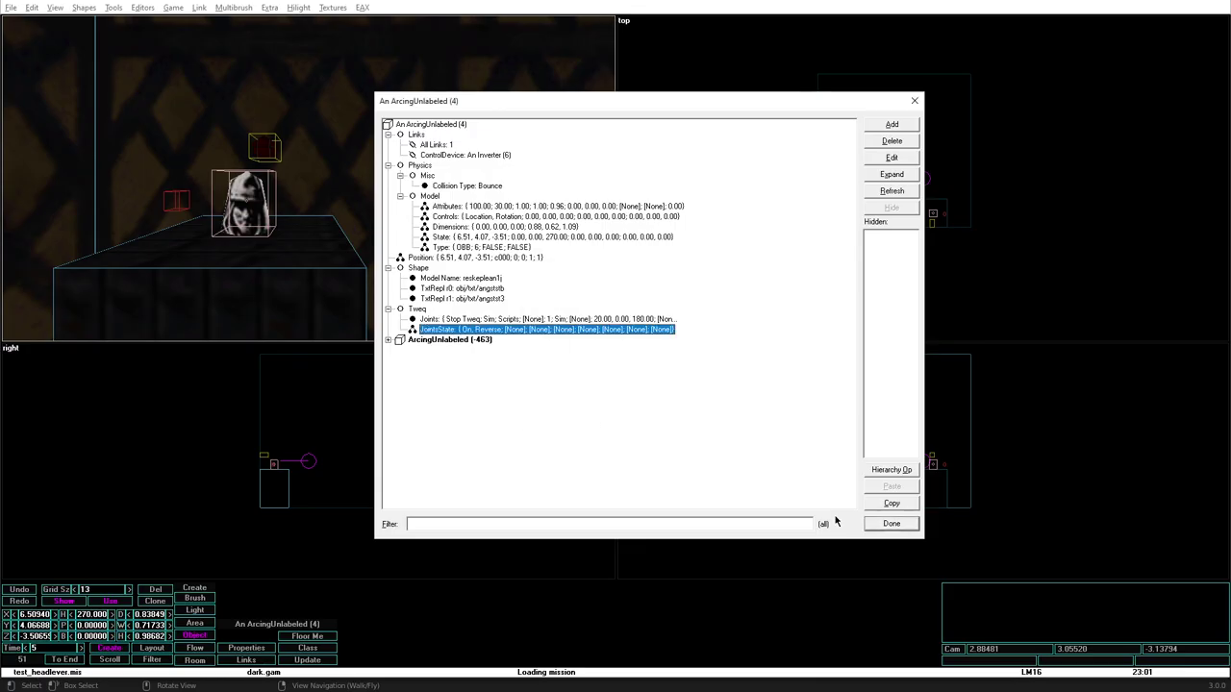
pyautogui.click(891, 524)
pyautogui.hotkey('alt', 'g')
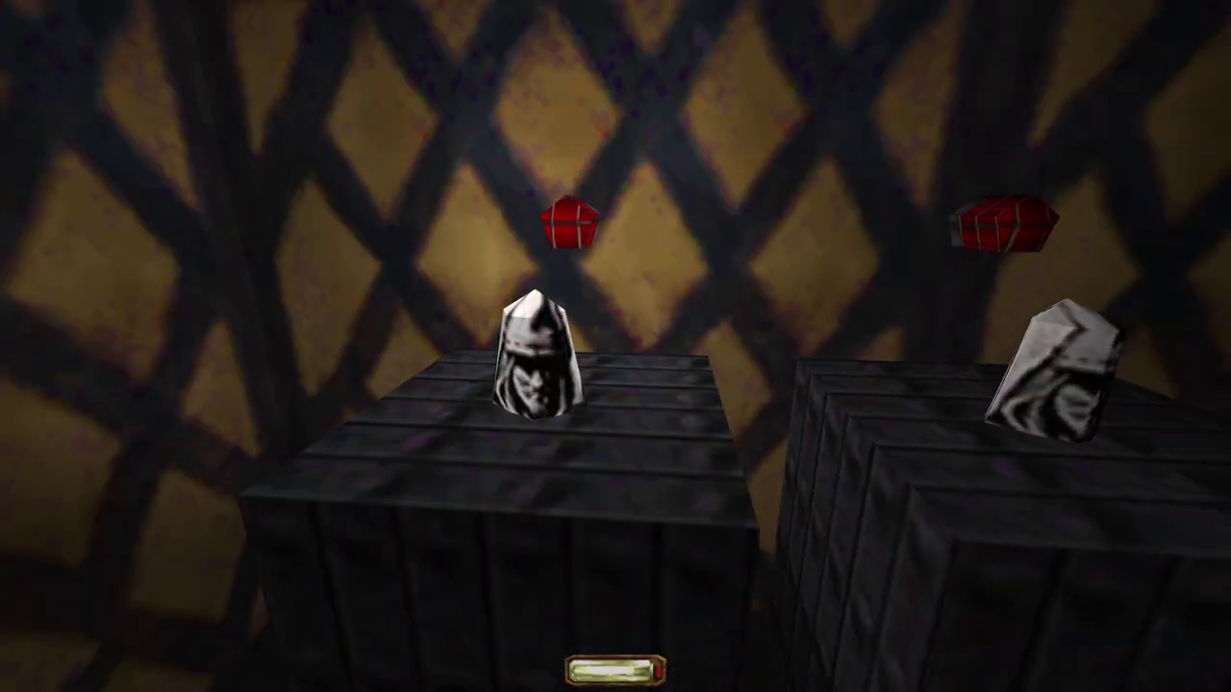
# Step: Examine both head levers and their alarm lights from different angles in game mode
pyautogui.press('s')
pyautogui.press('w')
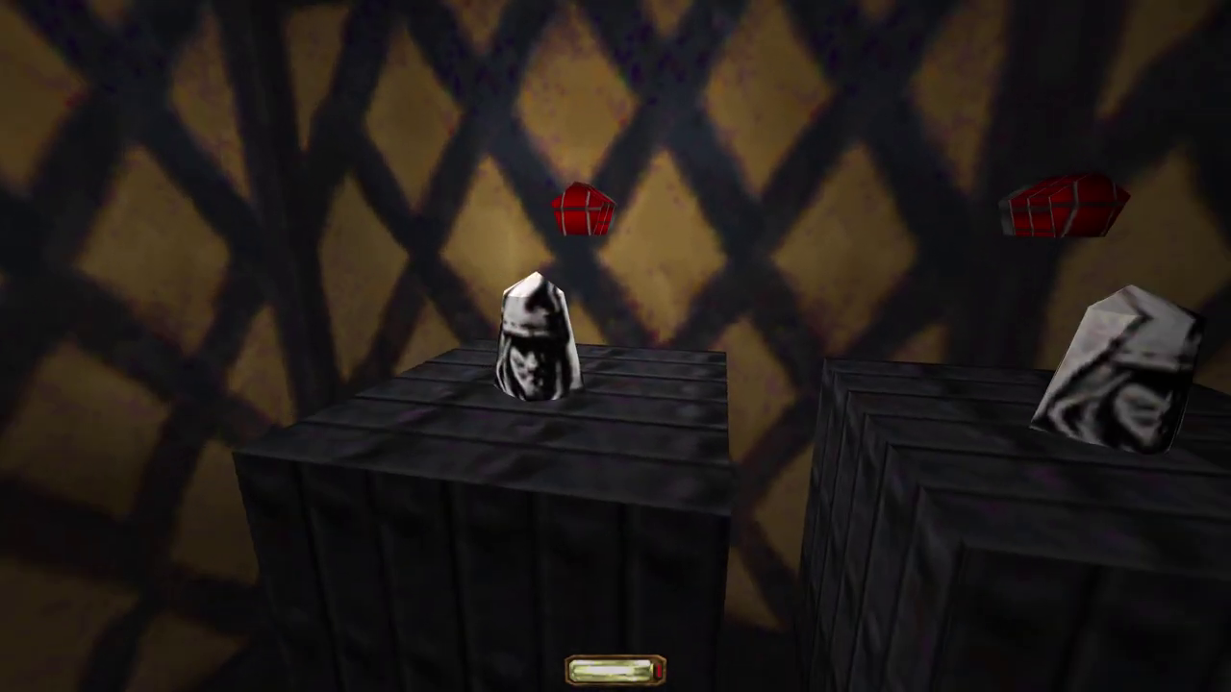
pyautogui.press('w')
pyautogui.press('s')
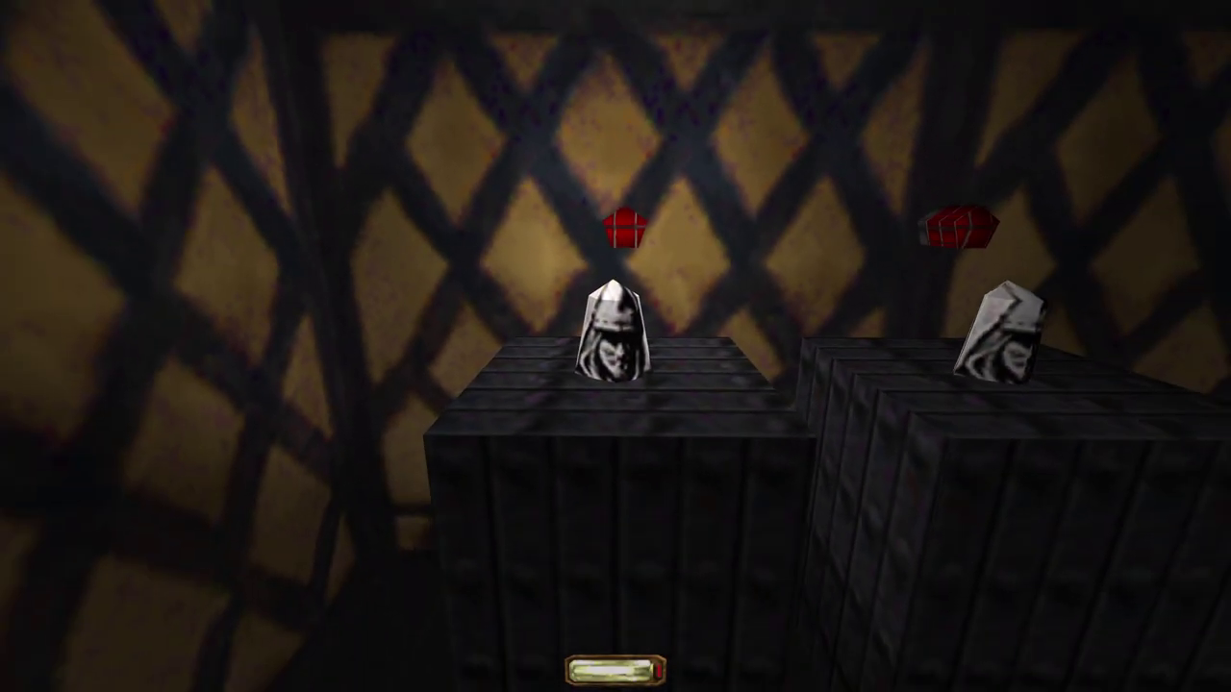
pyautogui.press('w')
pyautogui.press('s')
pyautogui.press('w')
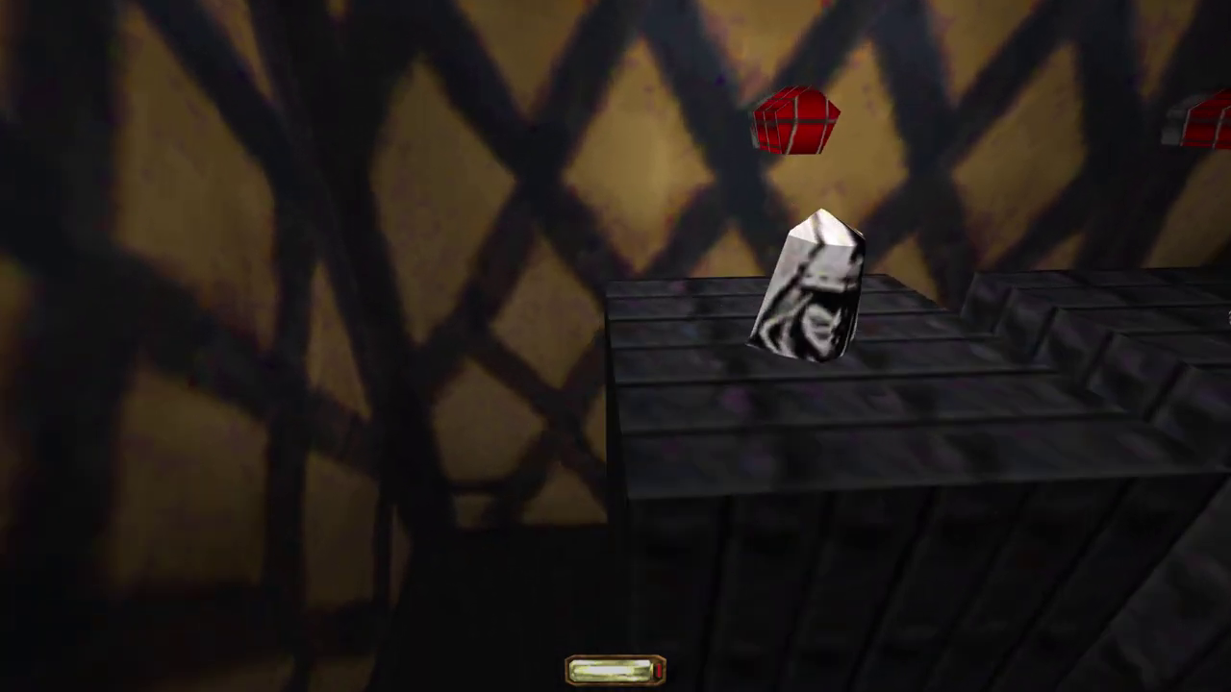
pyautogui.press('a')
pyautogui.press('s')
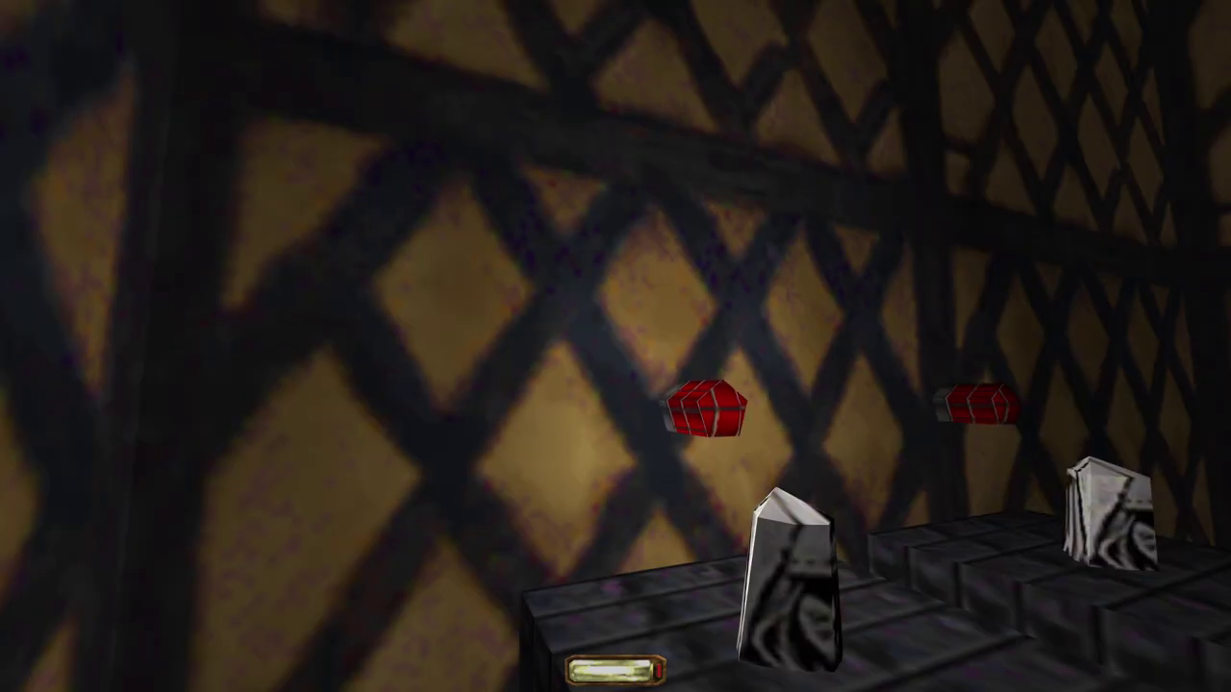
pyautogui.press('w')
pyautogui.press('s')
pyautogui.press('space')
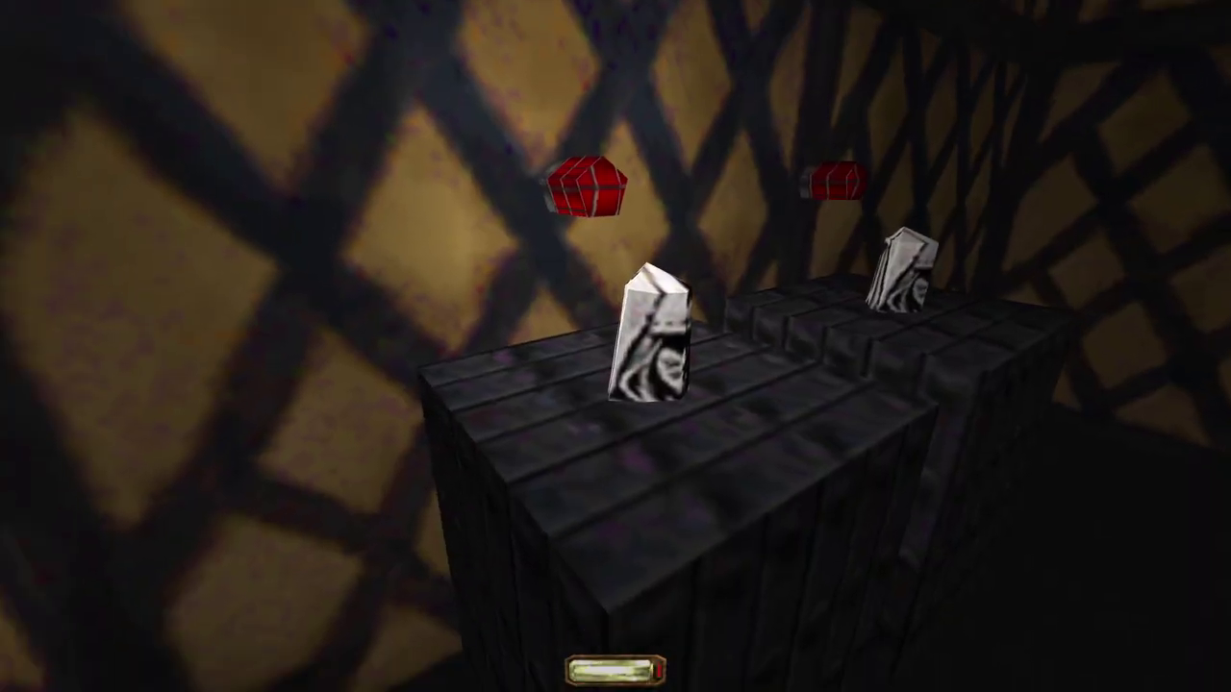
pyautogui.press('w')
pyautogui.press('s')
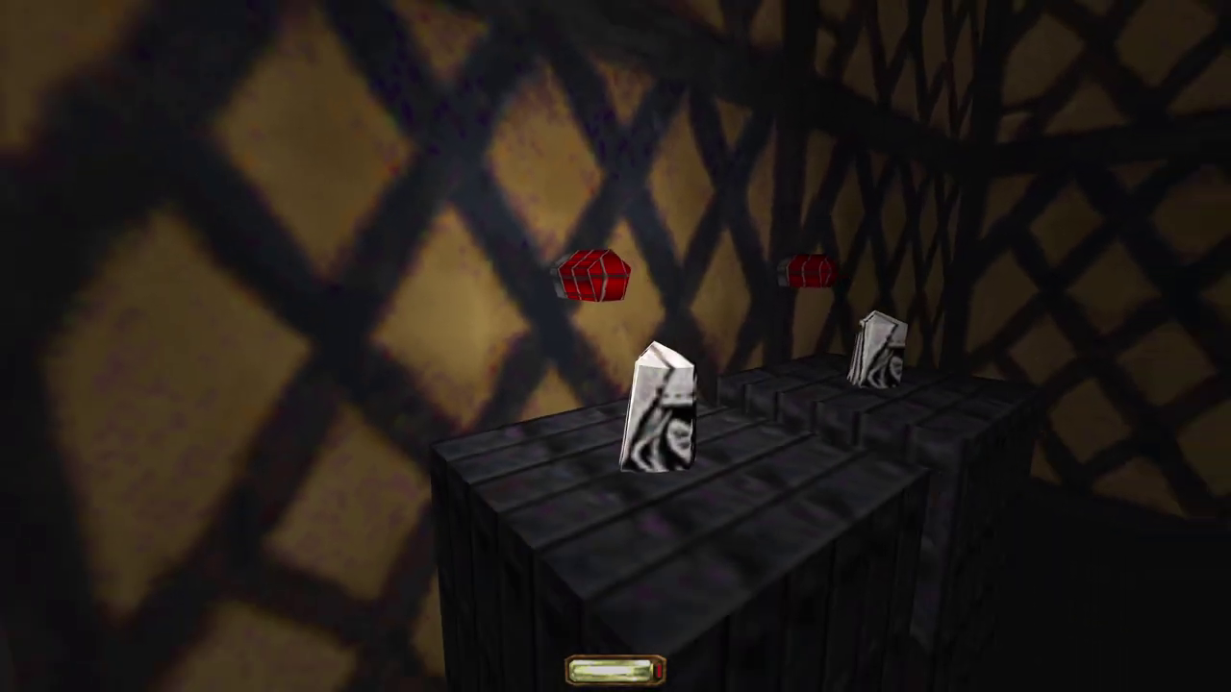
# Step: Test turning both head levers against their alarm lights in game mode and return to the editor
pyautogui.press('d')
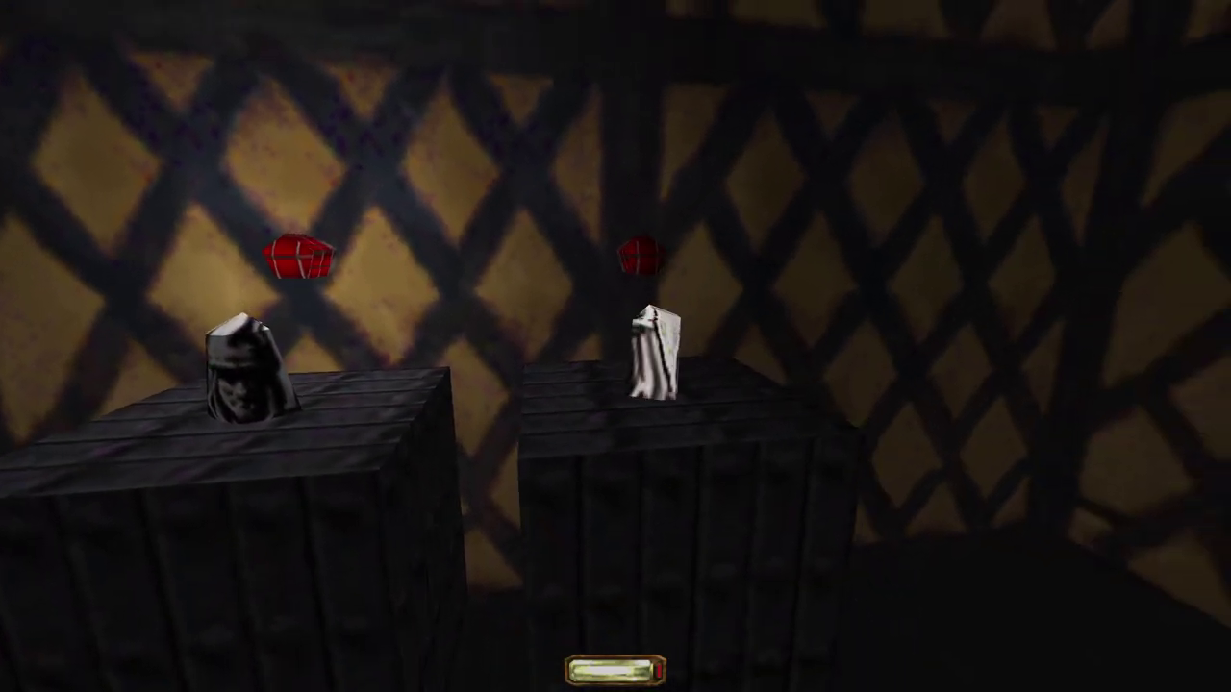
pyautogui.press('d')
pyautogui.press('w')
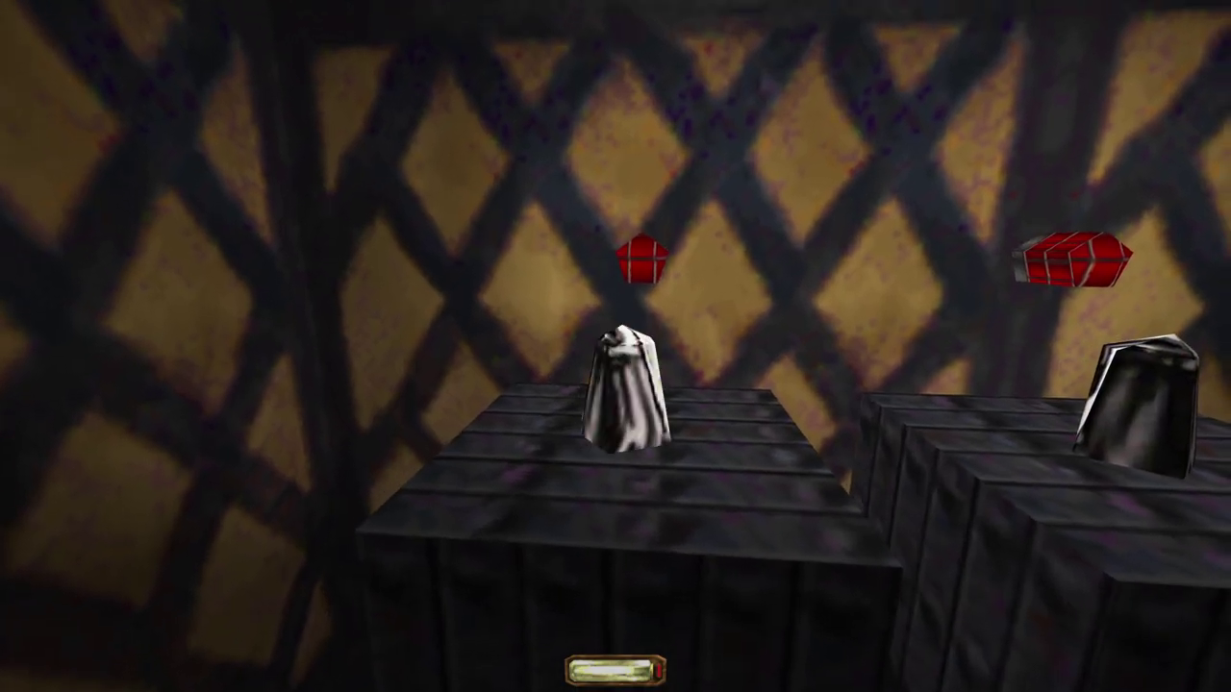
pyautogui.press('d')
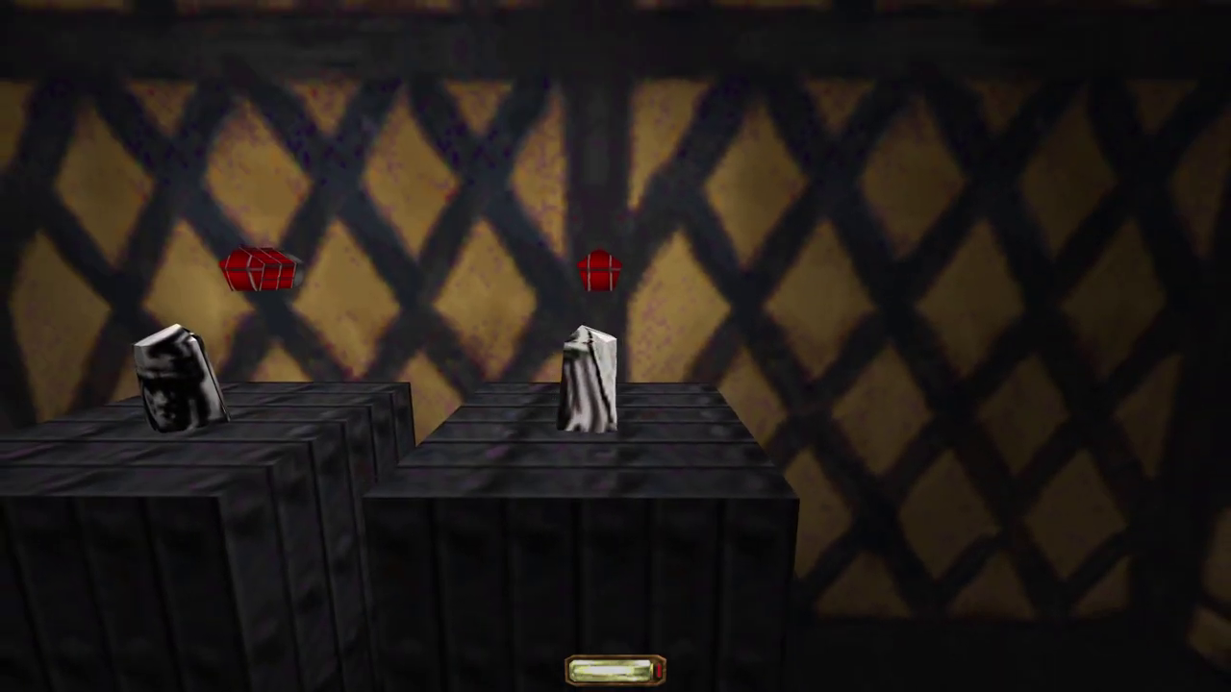
pyautogui.press('s')
pyautogui.hotkey('alt', 'e')
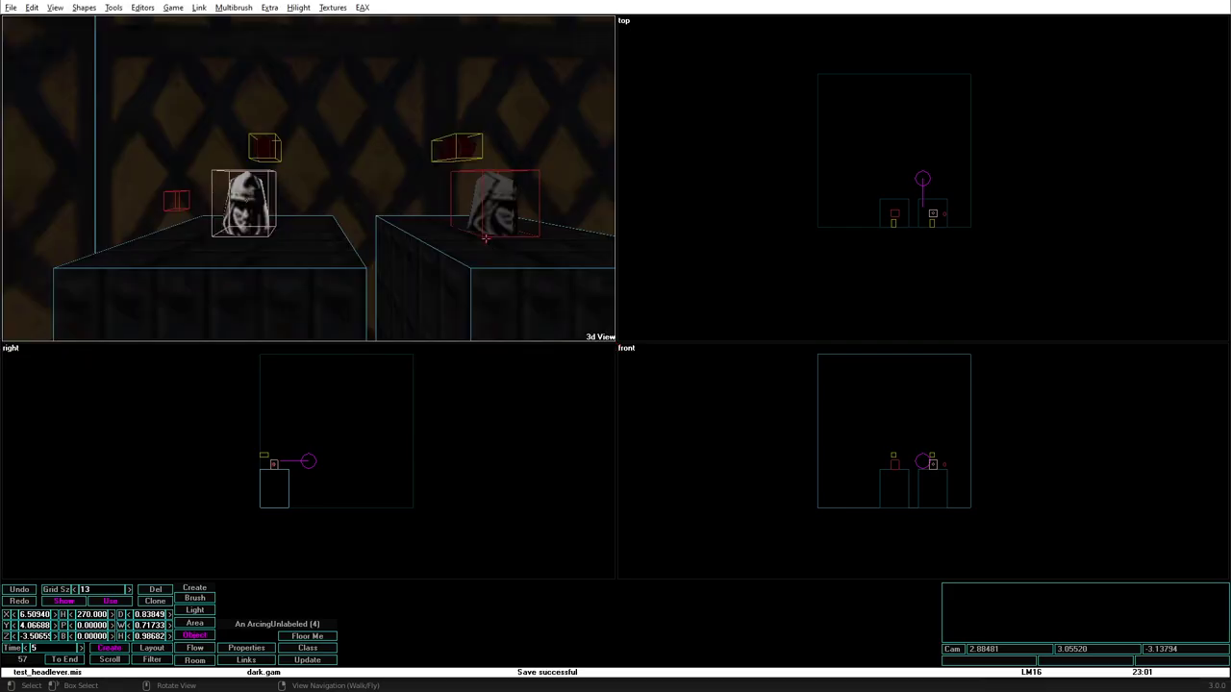
# Step: Create a RequireAllTrap beside the first head lever's pedestal, at about X 6.13, Y -4.67
pyautogui.click(944, 215)
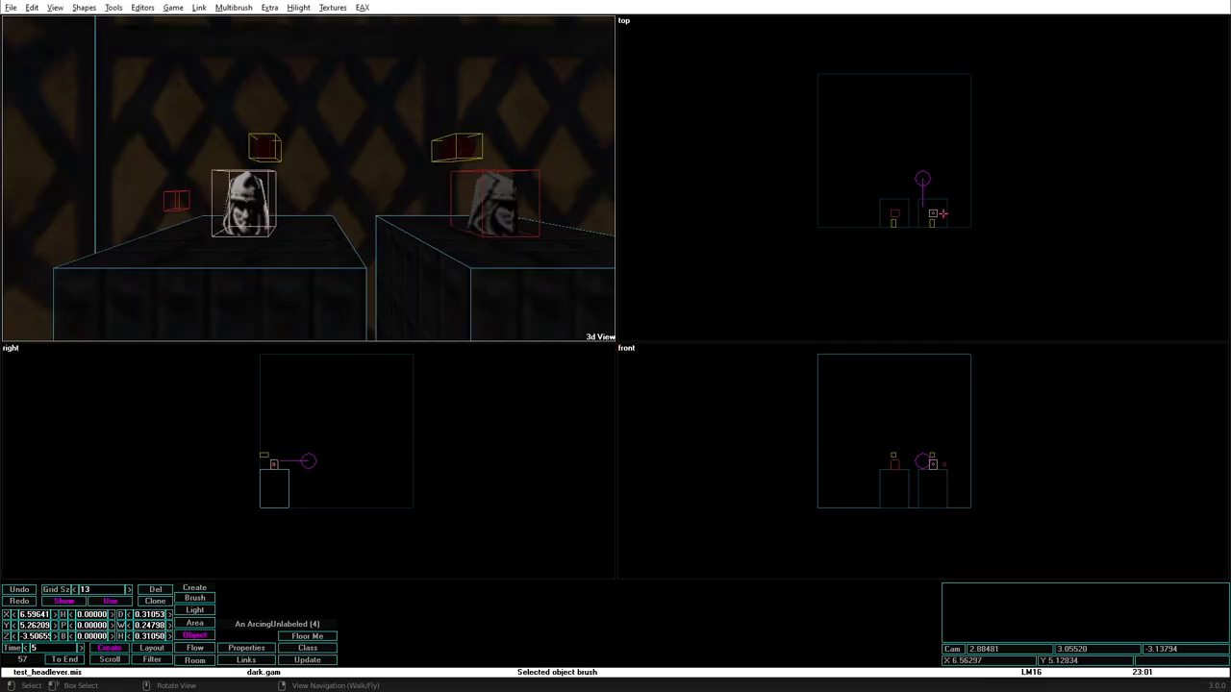
pyautogui.hotkey('ctrl', 'o')
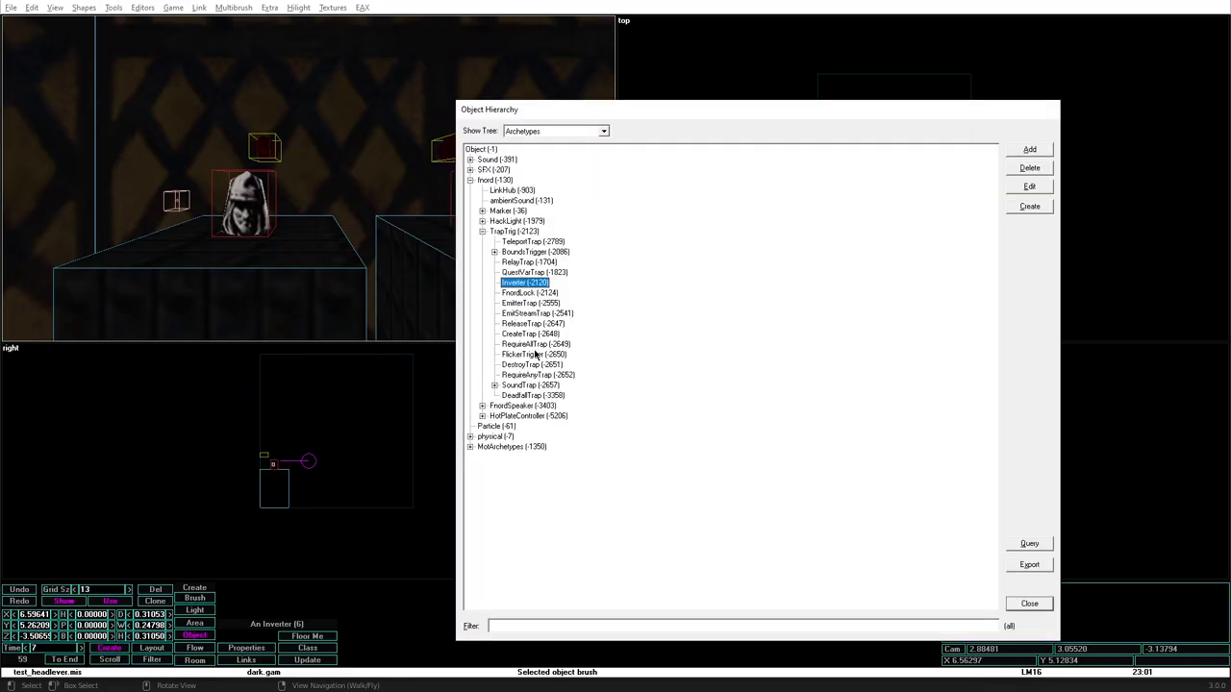
pyautogui.click(536, 344)
pyautogui.click(1043, 207)
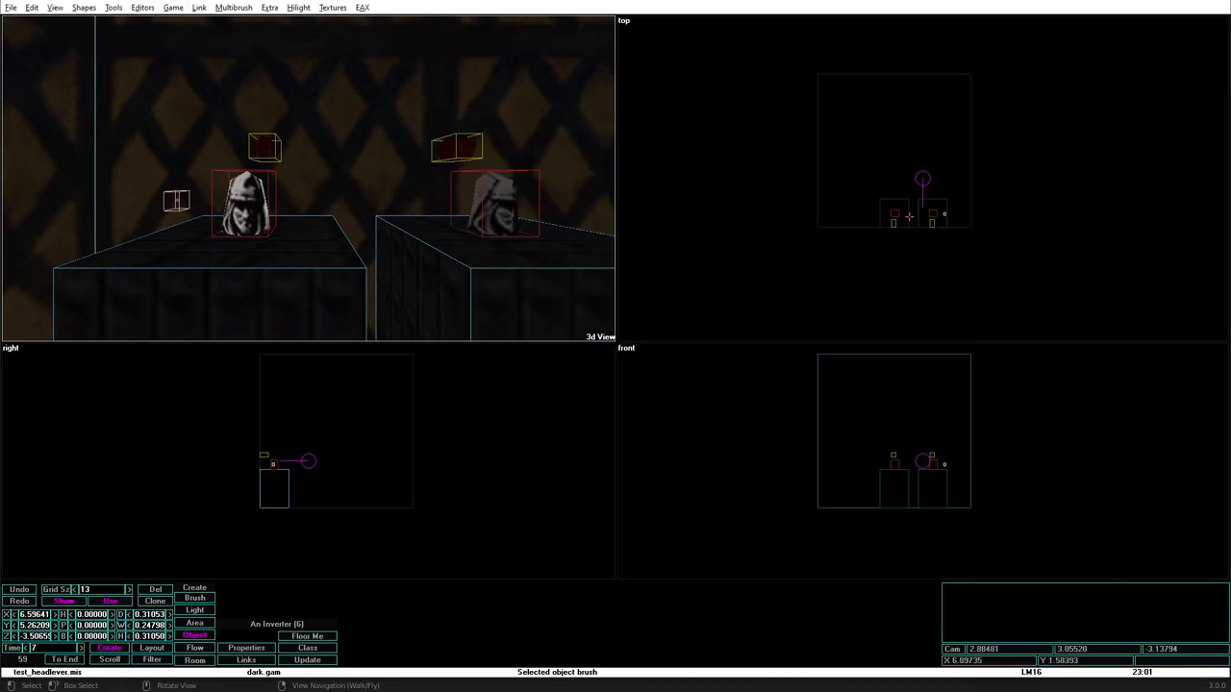
pyautogui.press('Insert')
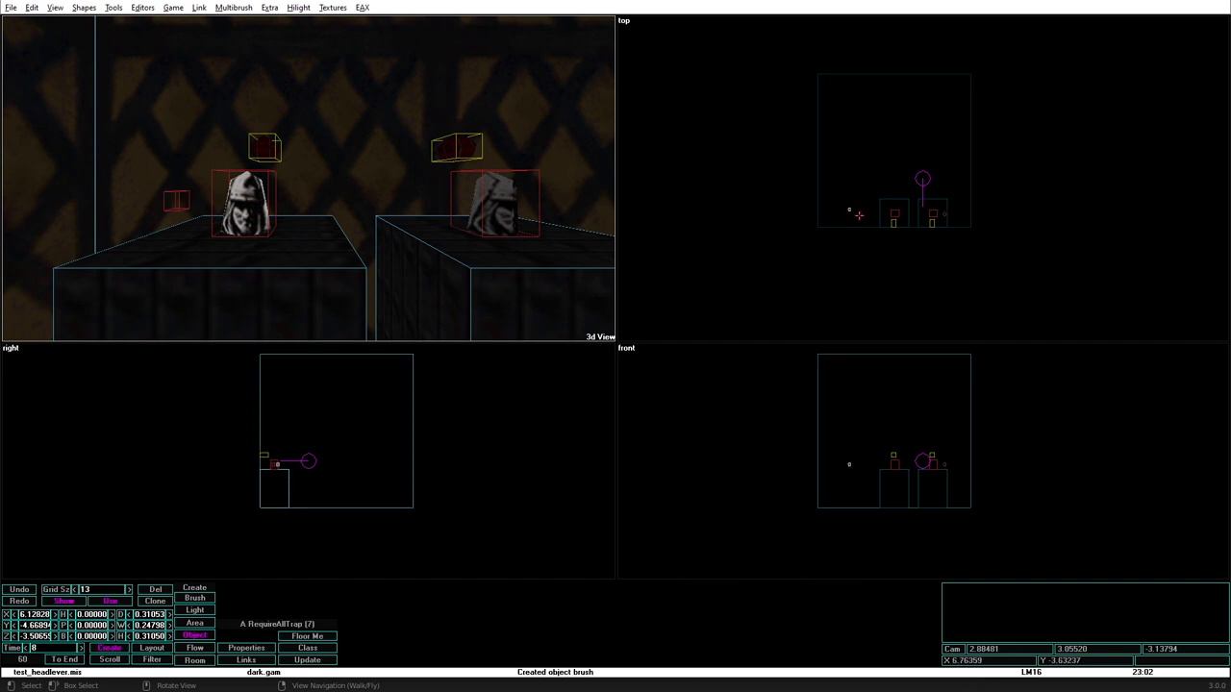
# Step: Clone the first head lever's alarm light and move the copy along the wall to about Y -4.55, beside the RequireAllTrap
pyautogui.click(893, 224)
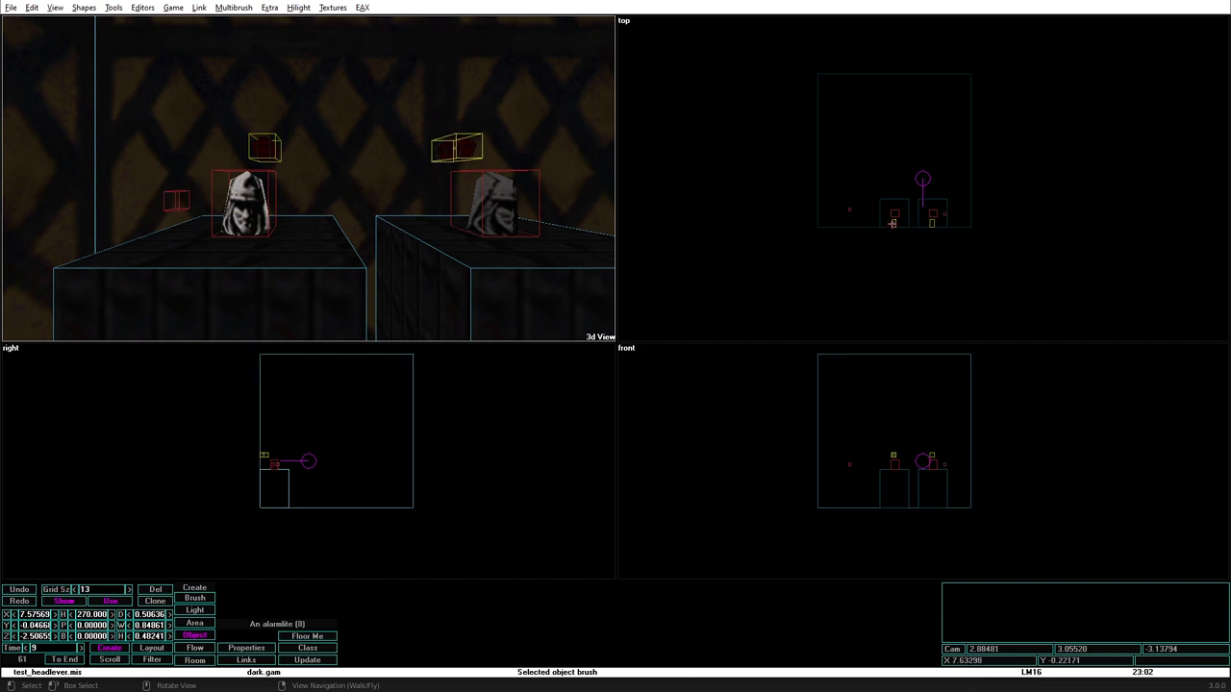
pyautogui.press('Left')
pyautogui.press('Left')
pyautogui.press('Left')
pyautogui.press('Left')
pyautogui.press('Left')
pyautogui.press('Left')
pyautogui.press('Left')
pyautogui.press('Left')
pyautogui.press('Left')
# Step: Quick-link the first head lever and the Inverter to the RequireAllTrap
pyautogui.click(895, 210)
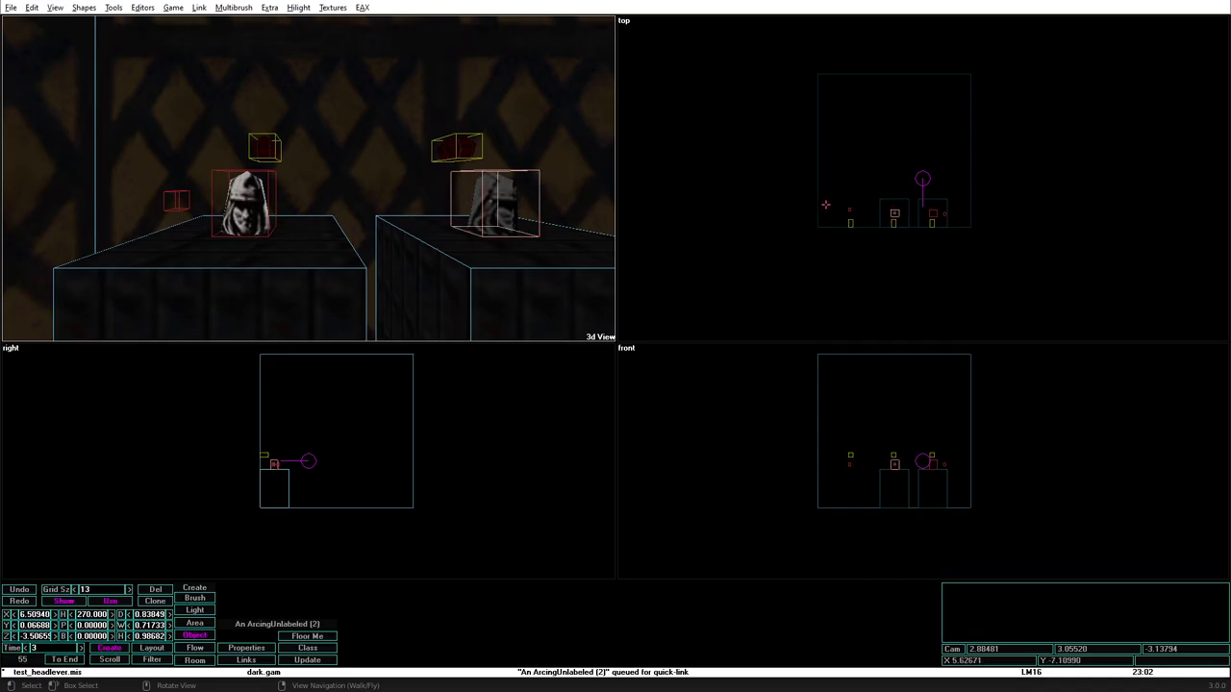
pyautogui.click(848, 207)
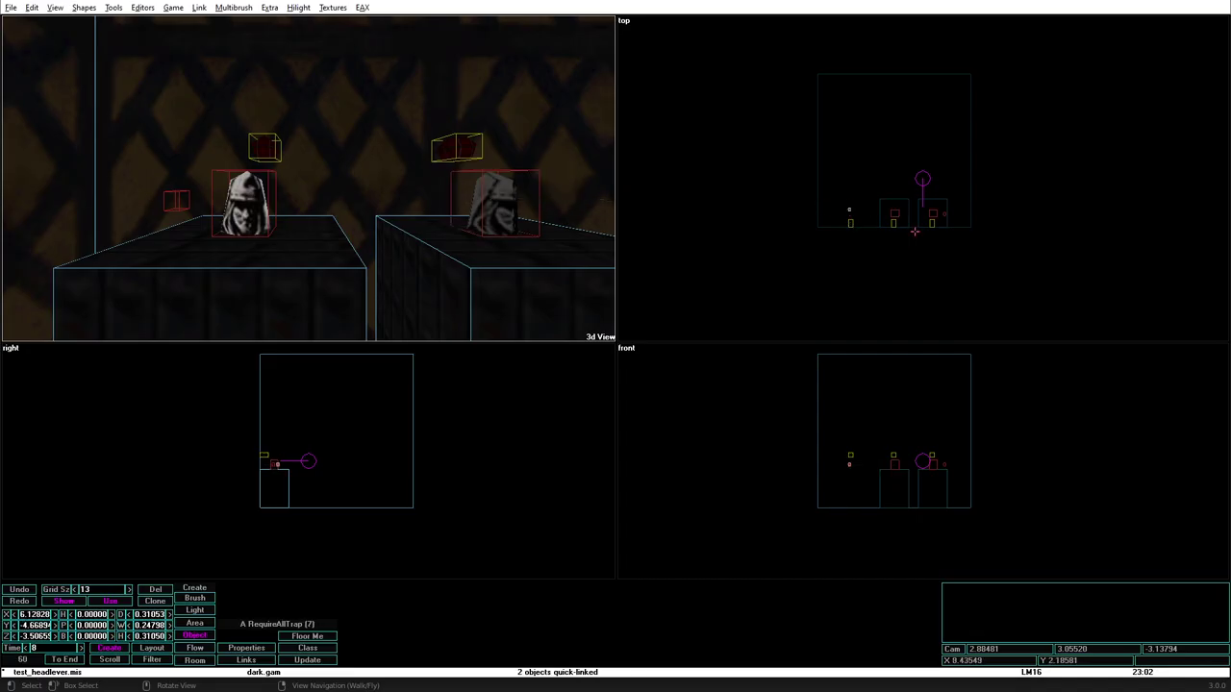
pyautogui.click(939, 213)
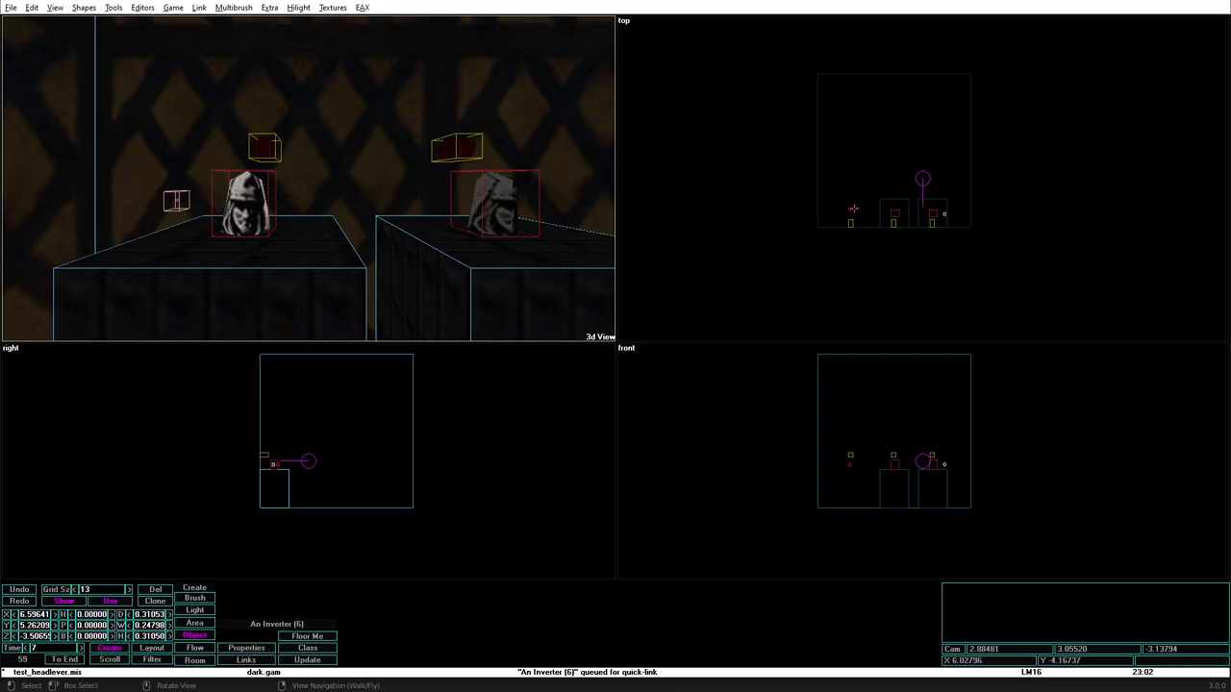
pyautogui.click(850, 208)
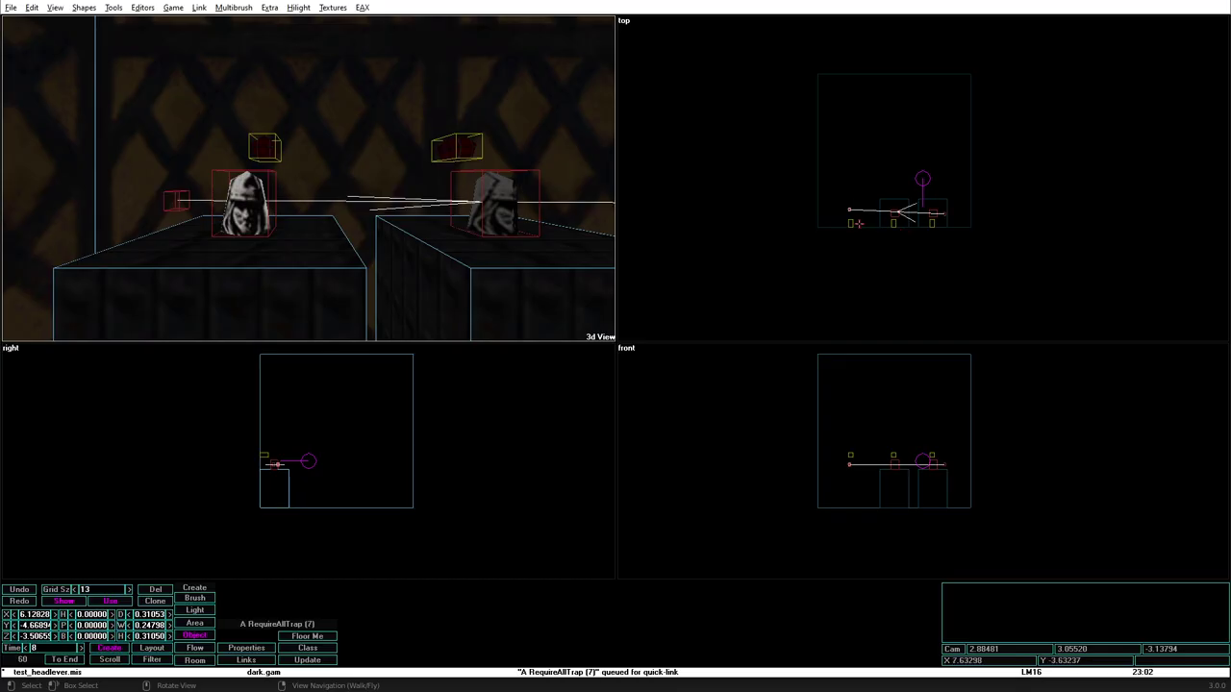
# Step: Move the Inverter in front of the second head lever, to about X 5.60, Y 4.26
pyautogui.click(942, 213)
pyautogui.click(942, 214)
pyautogui.press('Left')
pyautogui.press('Up')
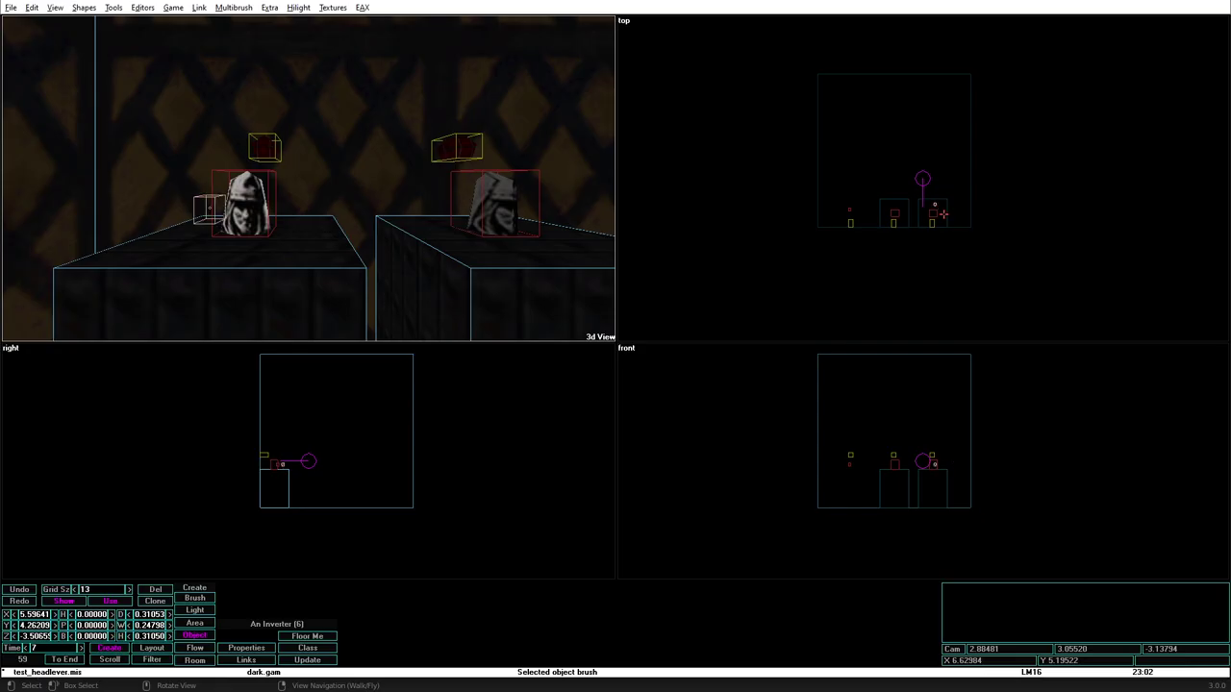
# Step: Quick-link the RequireAllTrap to the third alarm light and relight the level for game mode
pyautogui.click(851, 212)
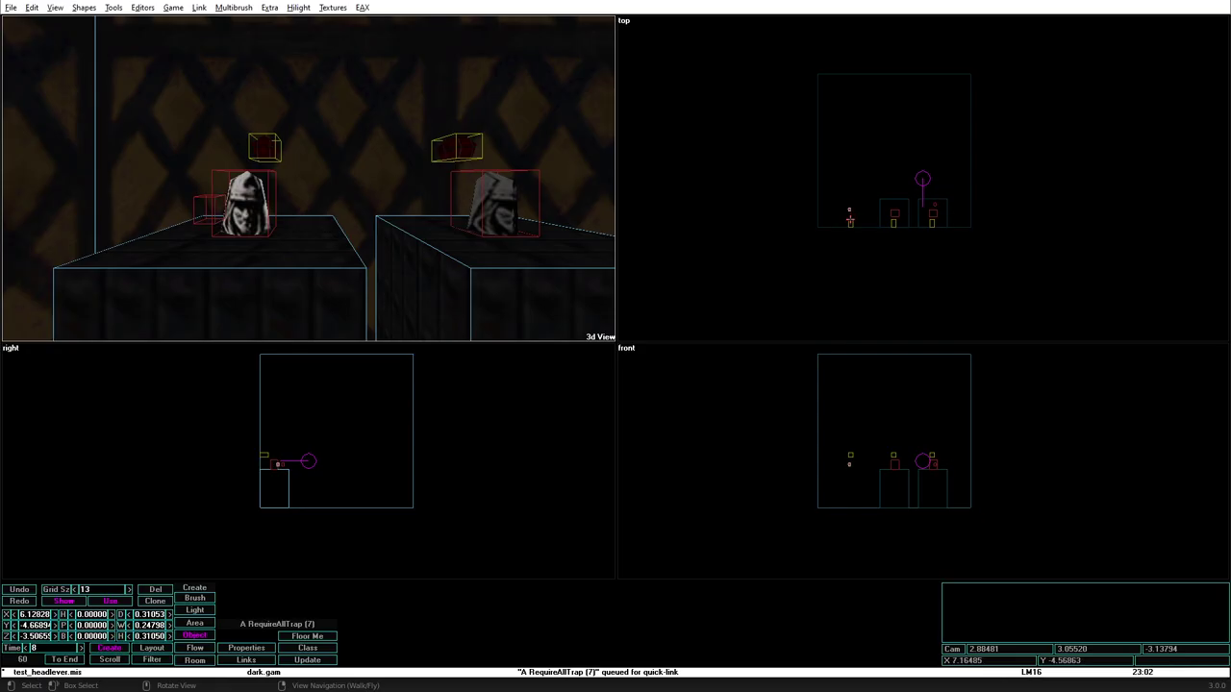
pyautogui.click(852, 208)
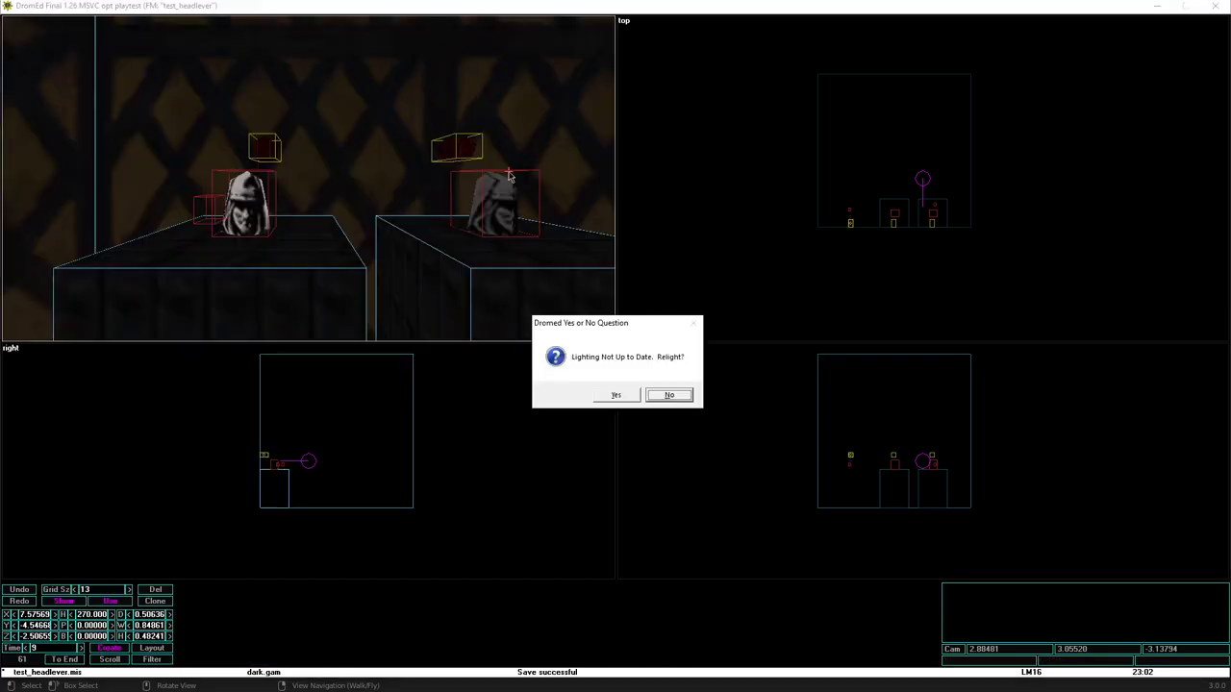
pyautogui.press('Return')
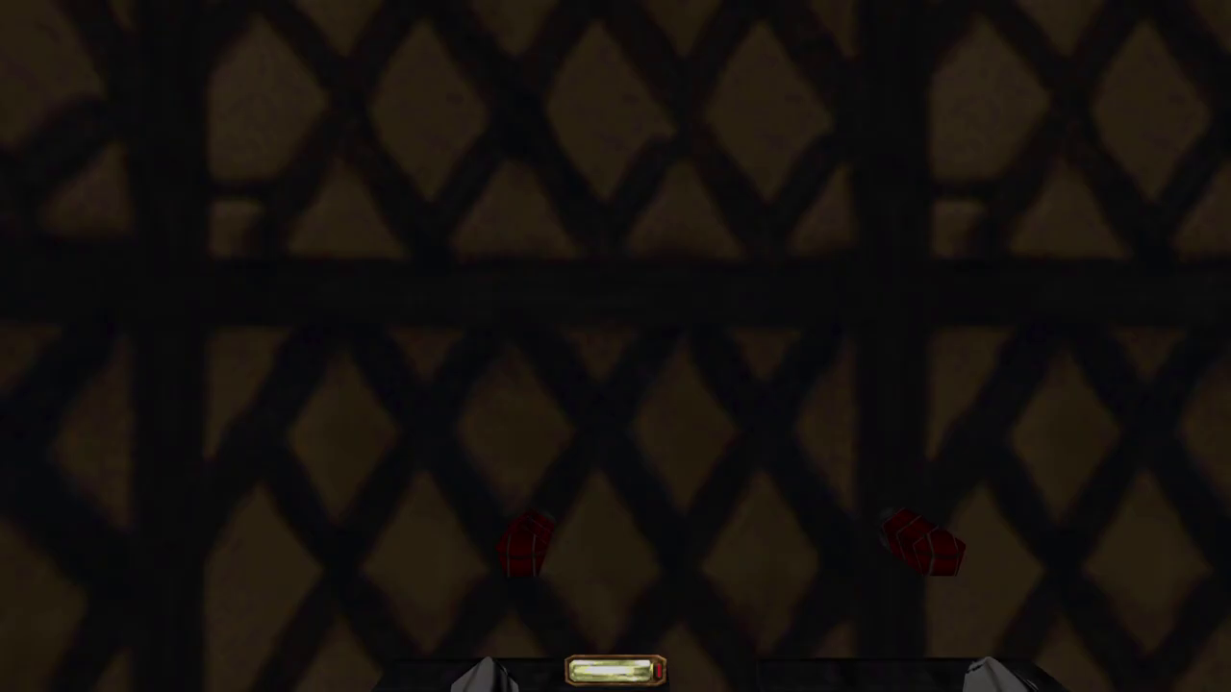
# Step: Test turning the first head lever while the second lever's light is on, watching the third alarm light
pyautogui.press('w')
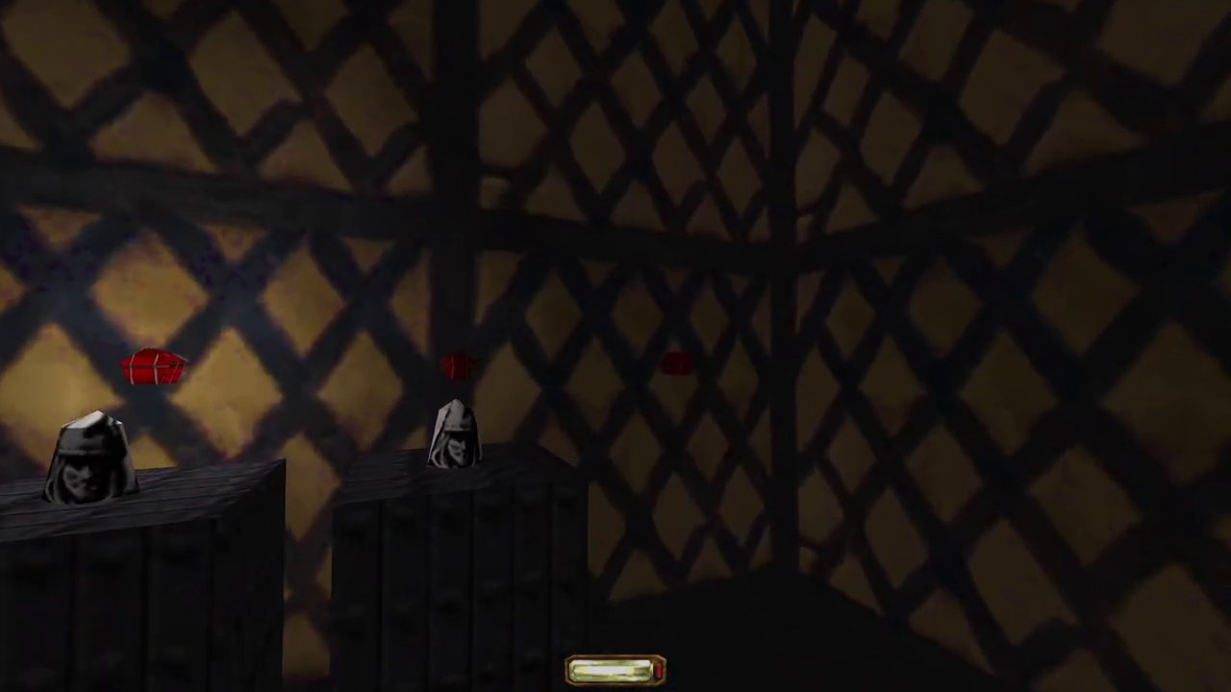
pyautogui.press('s')
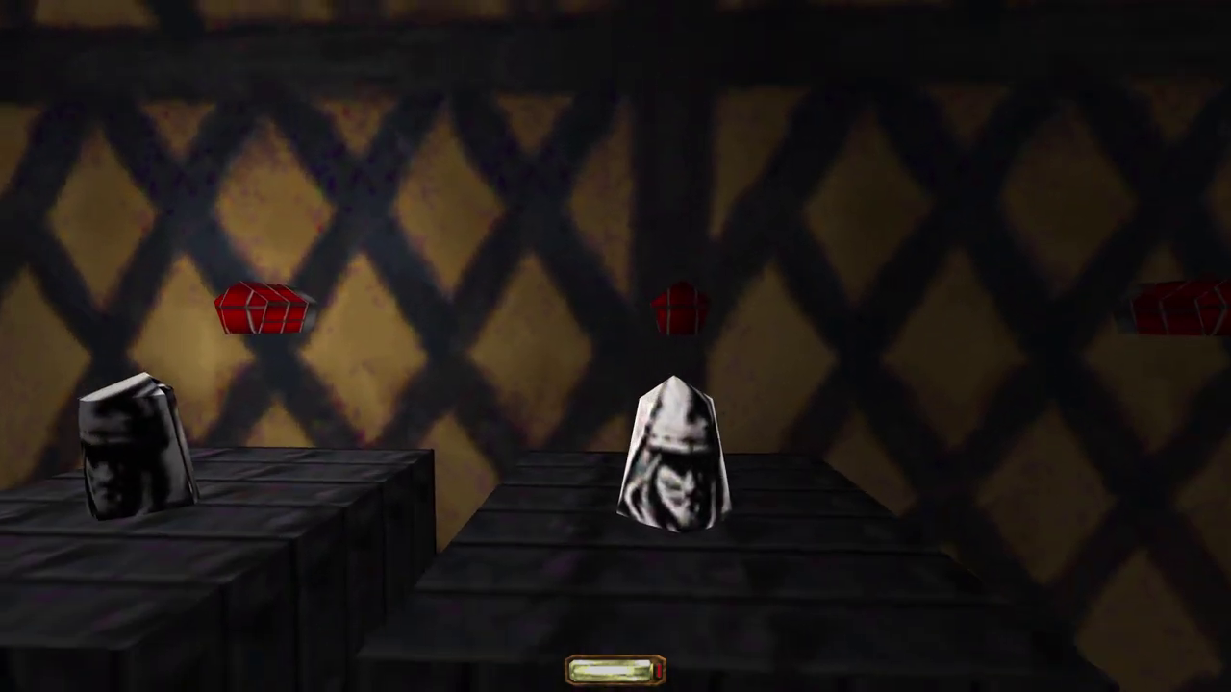
pyautogui.press('s')
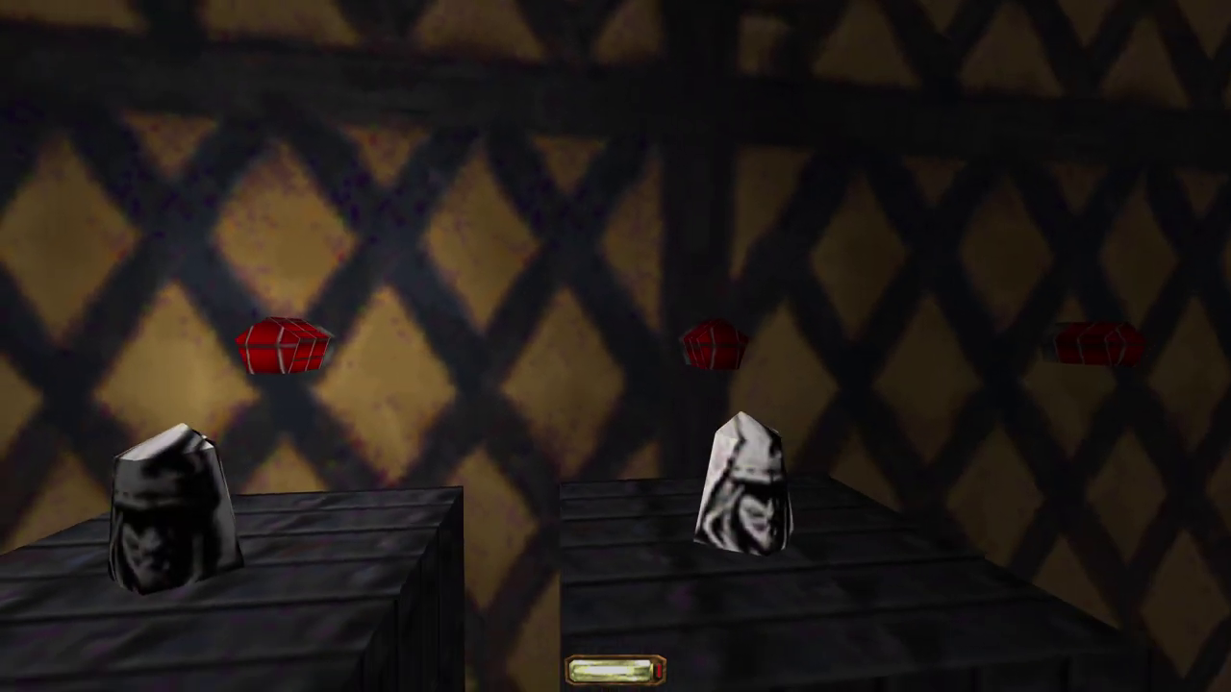
pyautogui.press('w')
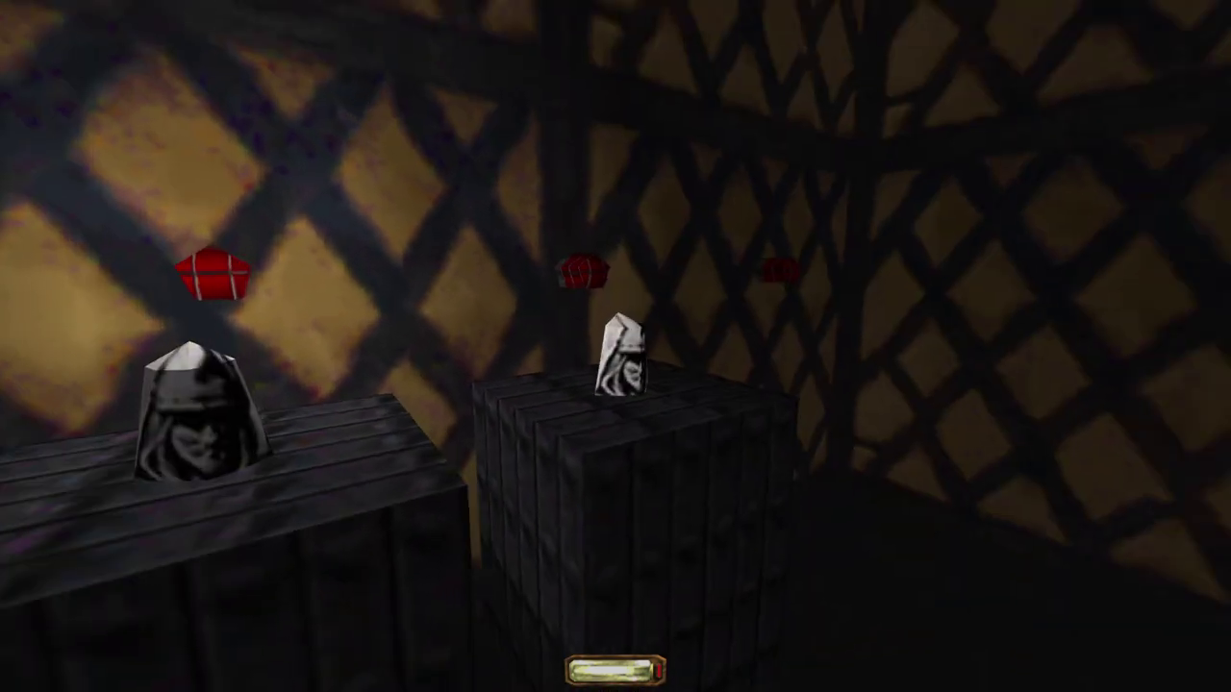
pyautogui.press('s')
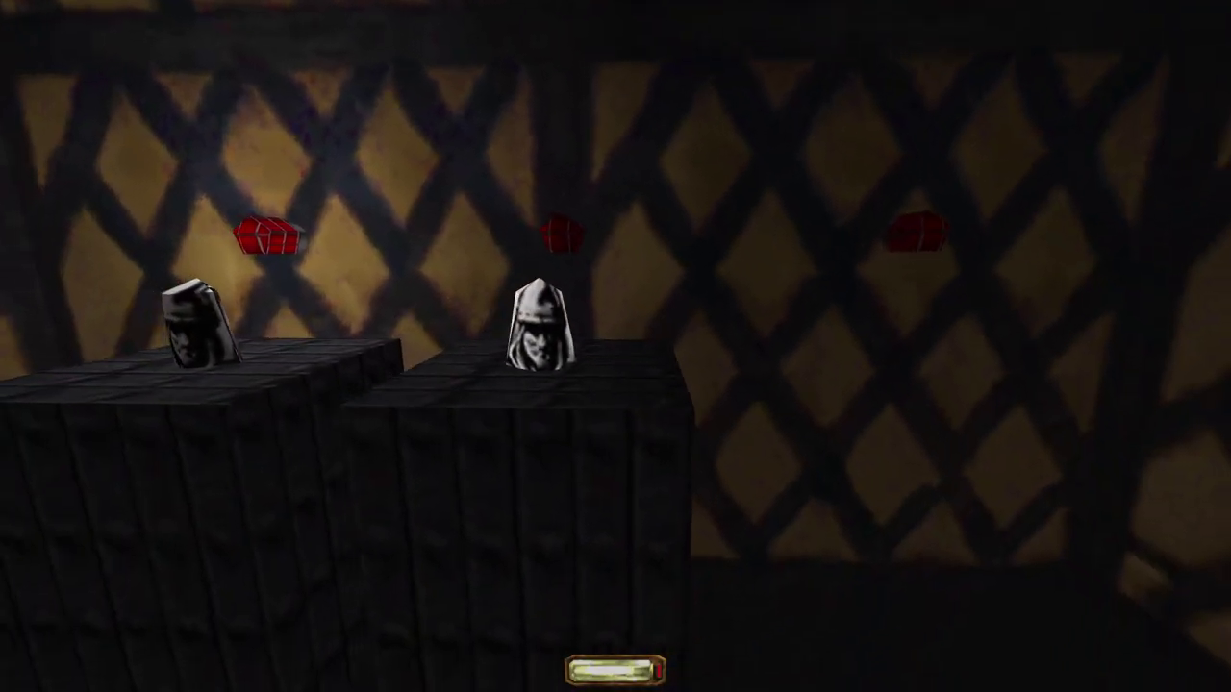
pyautogui.press('s')
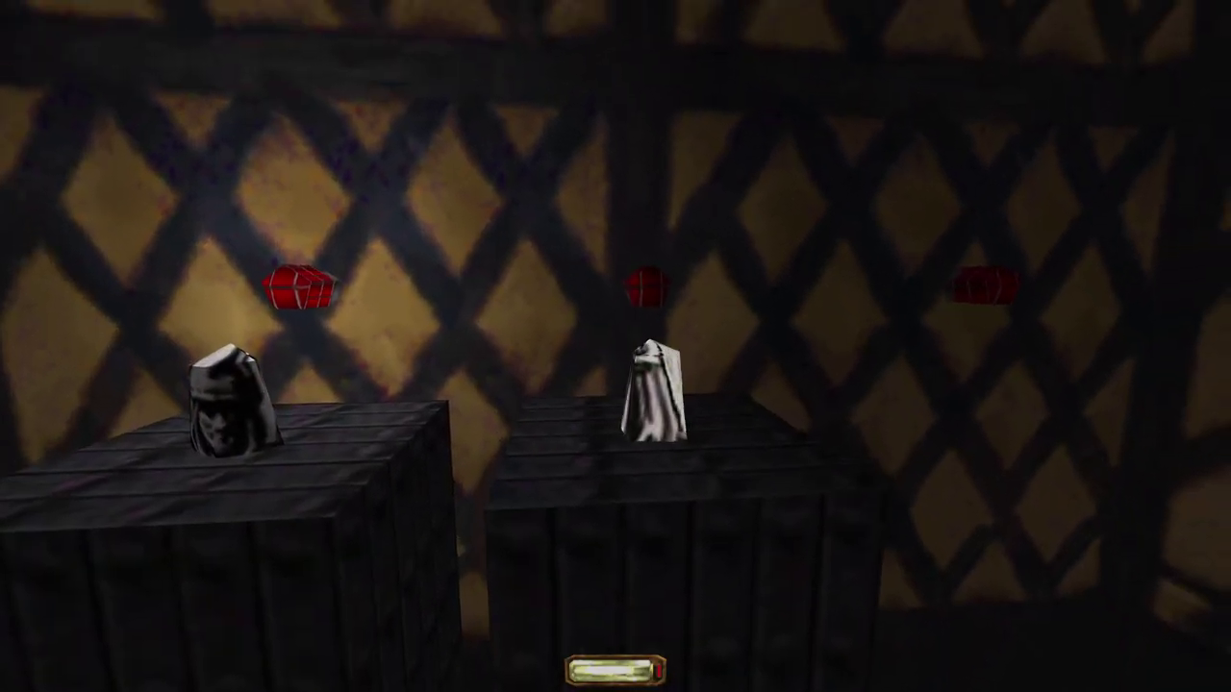
pyautogui.press('d')
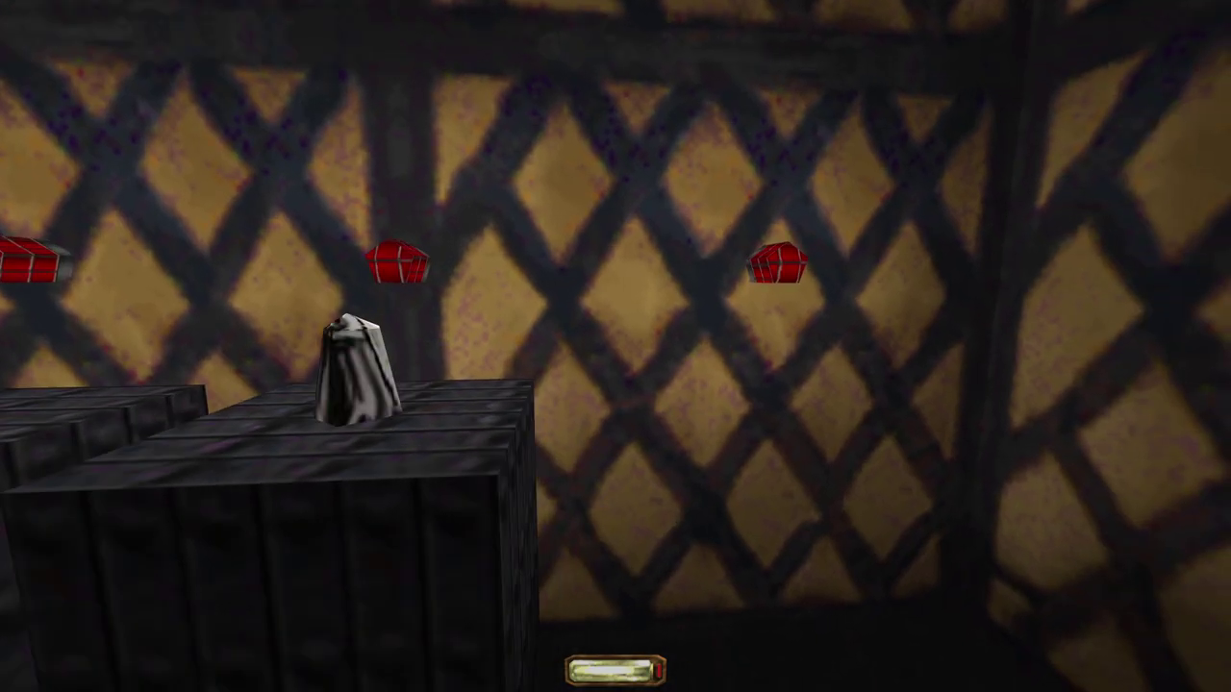
pyautogui.press('w')
pyautogui.press('s')
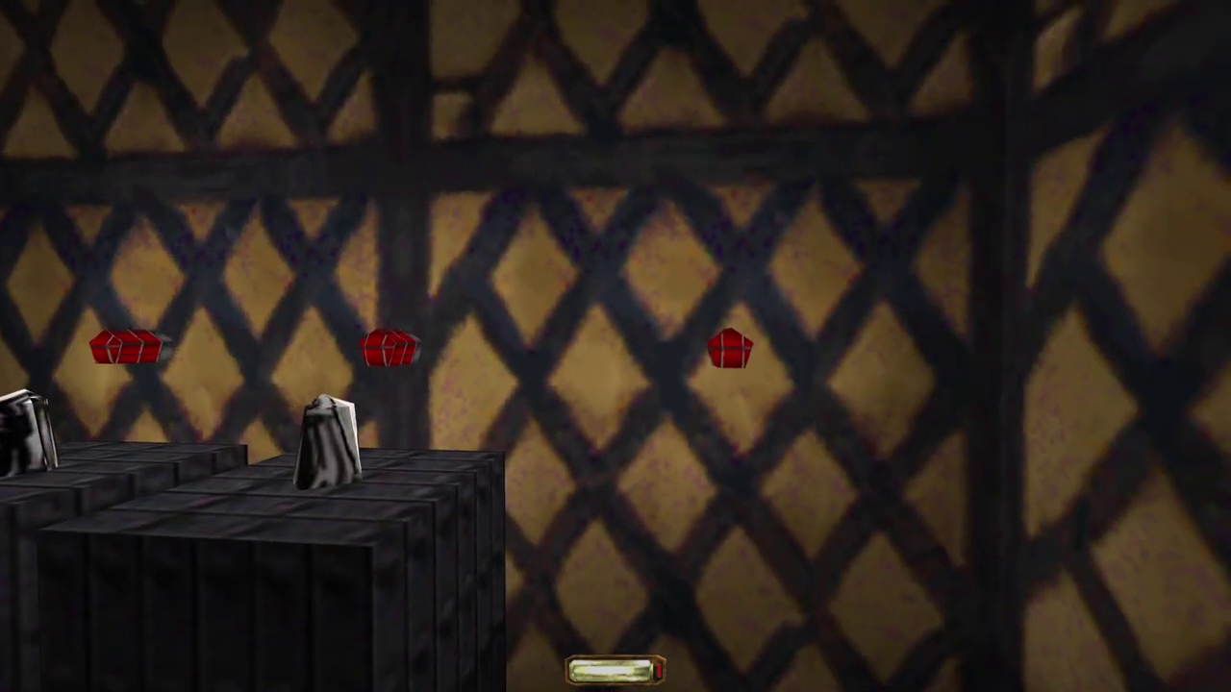
# Step: Test both head levers in different combinations while watching the three alarm lights, and return to the editor
pyautogui.press('a')
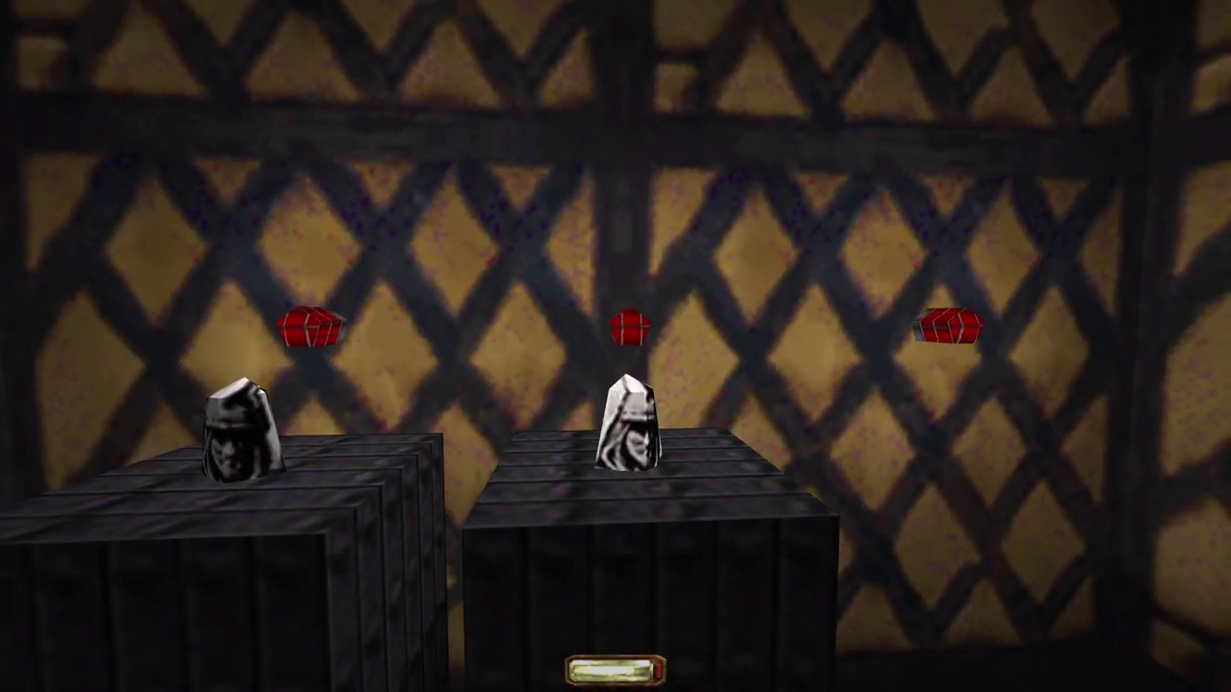
pyautogui.press('a')
pyautogui.press('s')
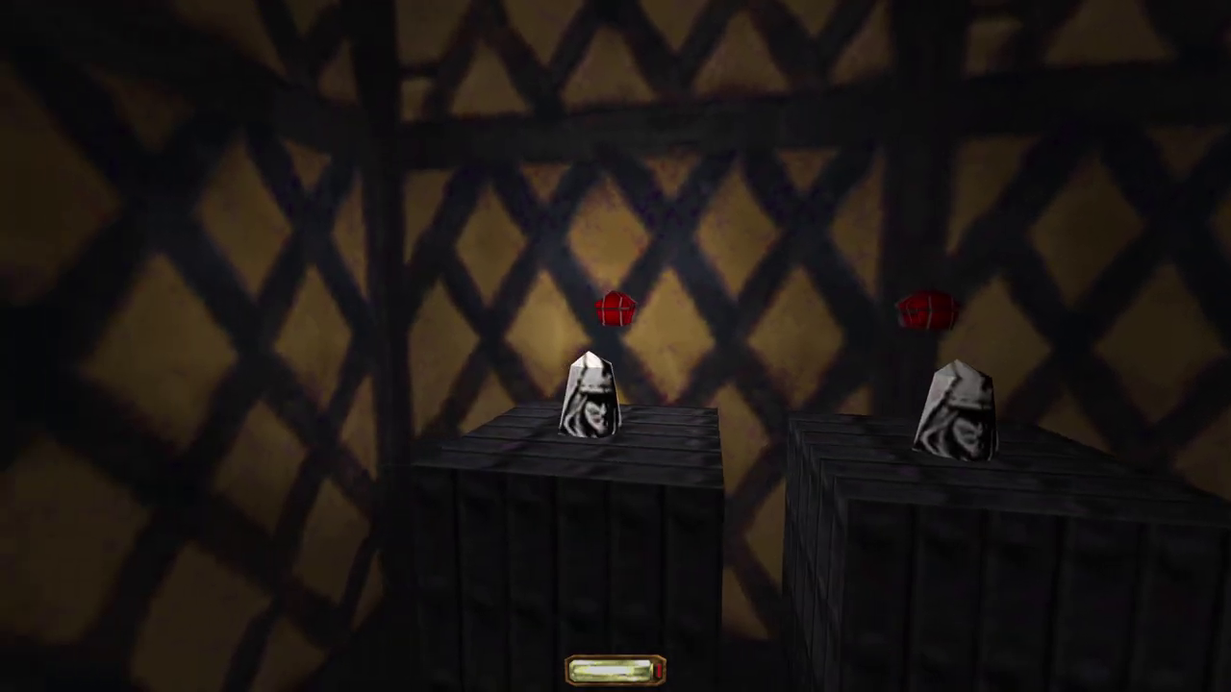
pyautogui.press('d')
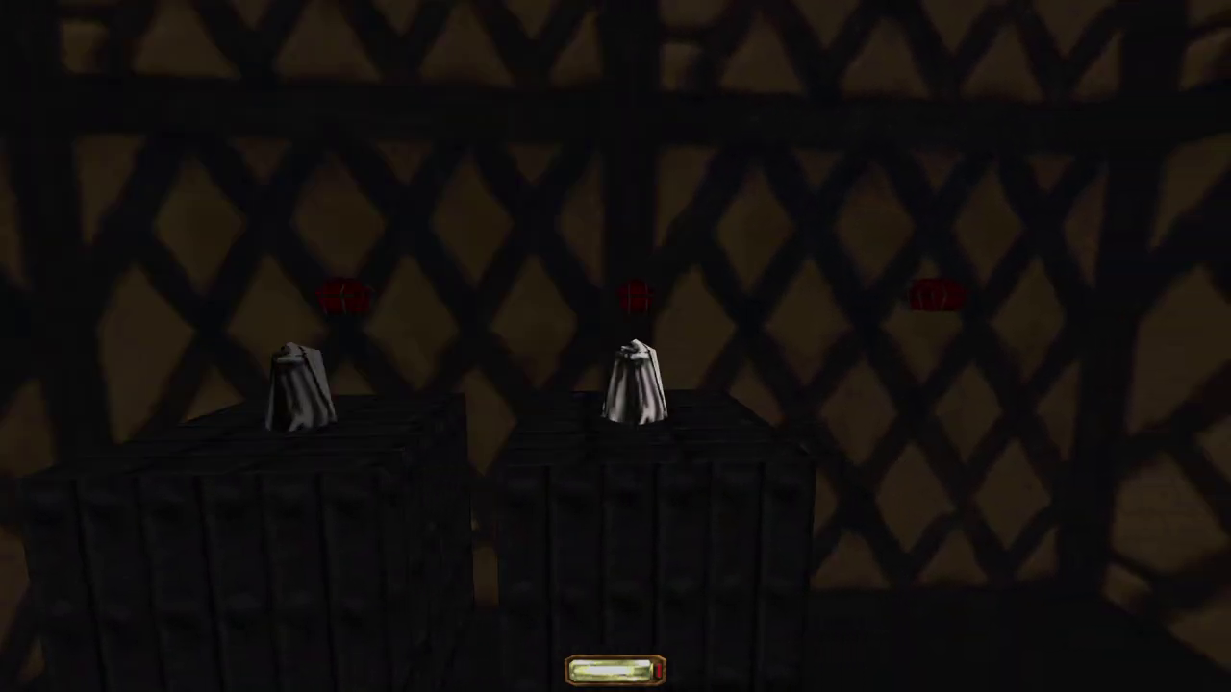
pyautogui.press('w')
pyautogui.press('d')
pyautogui.press('a')
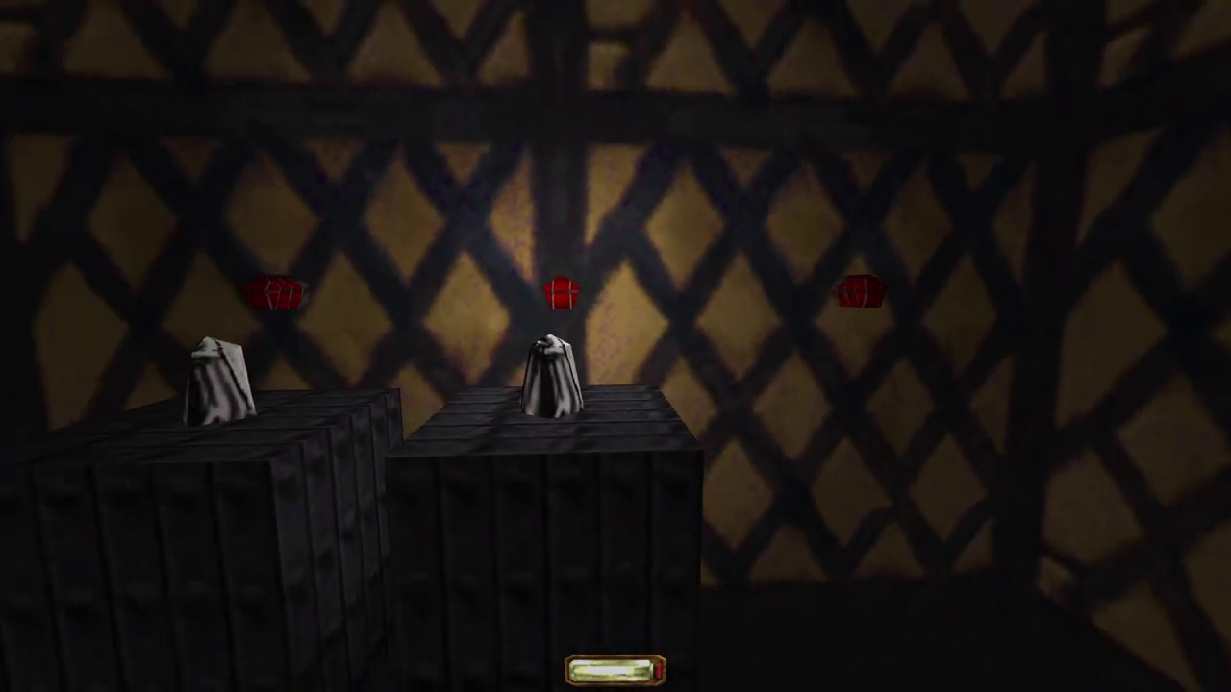
pyautogui.press('a')
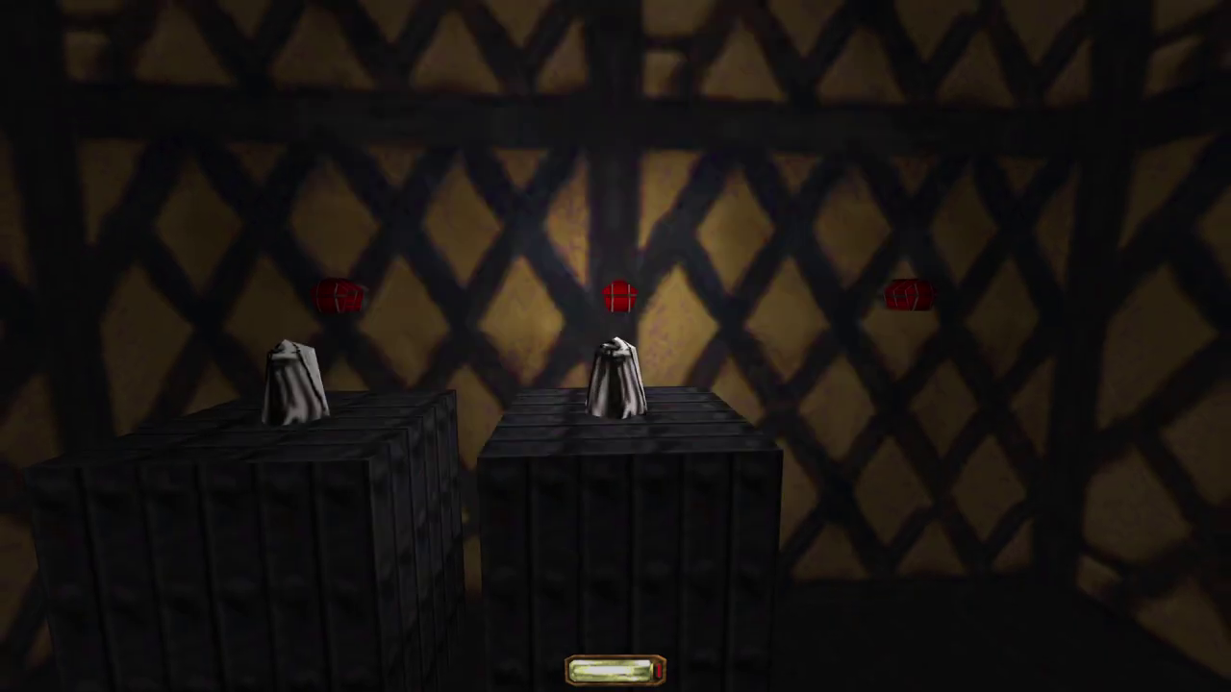
pyautogui.press('Escape')
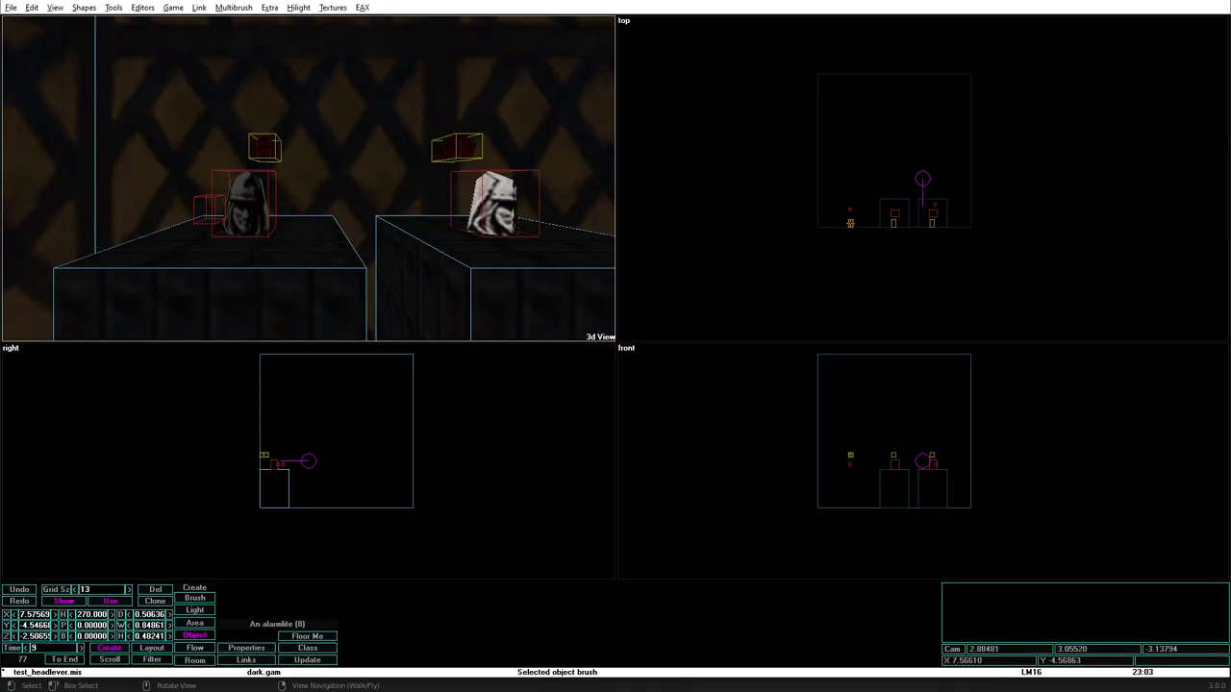
# Step: Set the Anim Light radius to 1 for the third alarm light and the first lever's alarm light
pyautogui.doubleClick(481, 262)
pyautogui.doubleClick(436, 279)
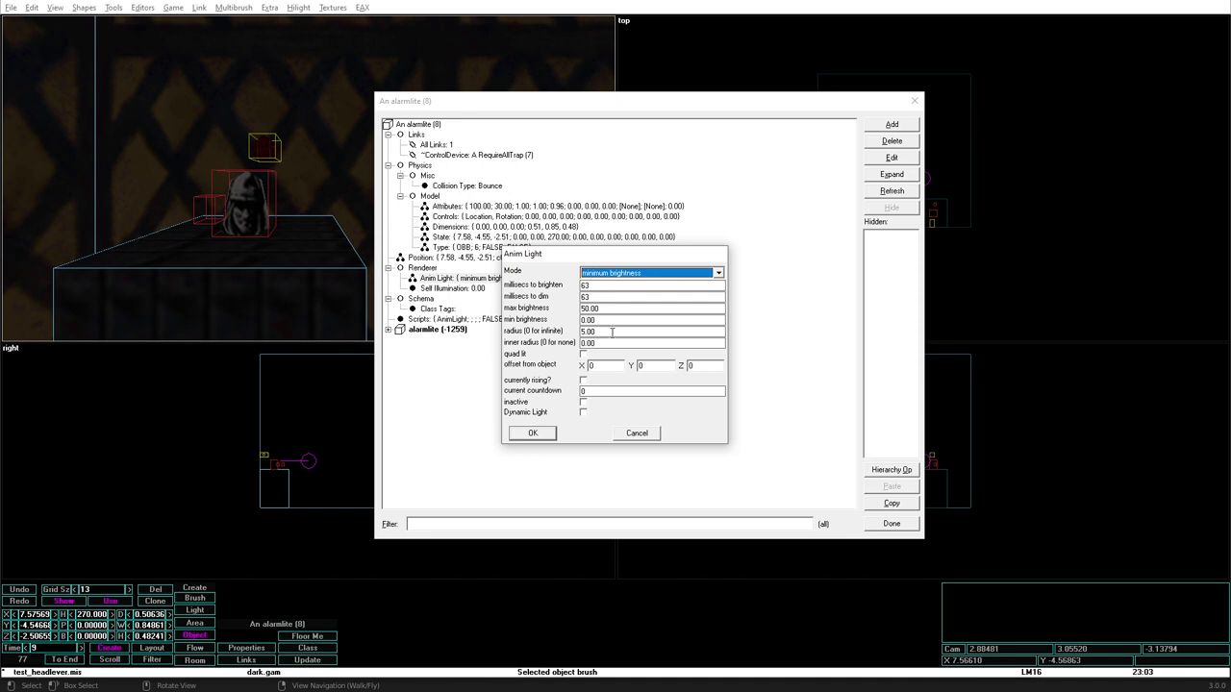
pyautogui.click(530, 432)
pyautogui.click(892, 525)
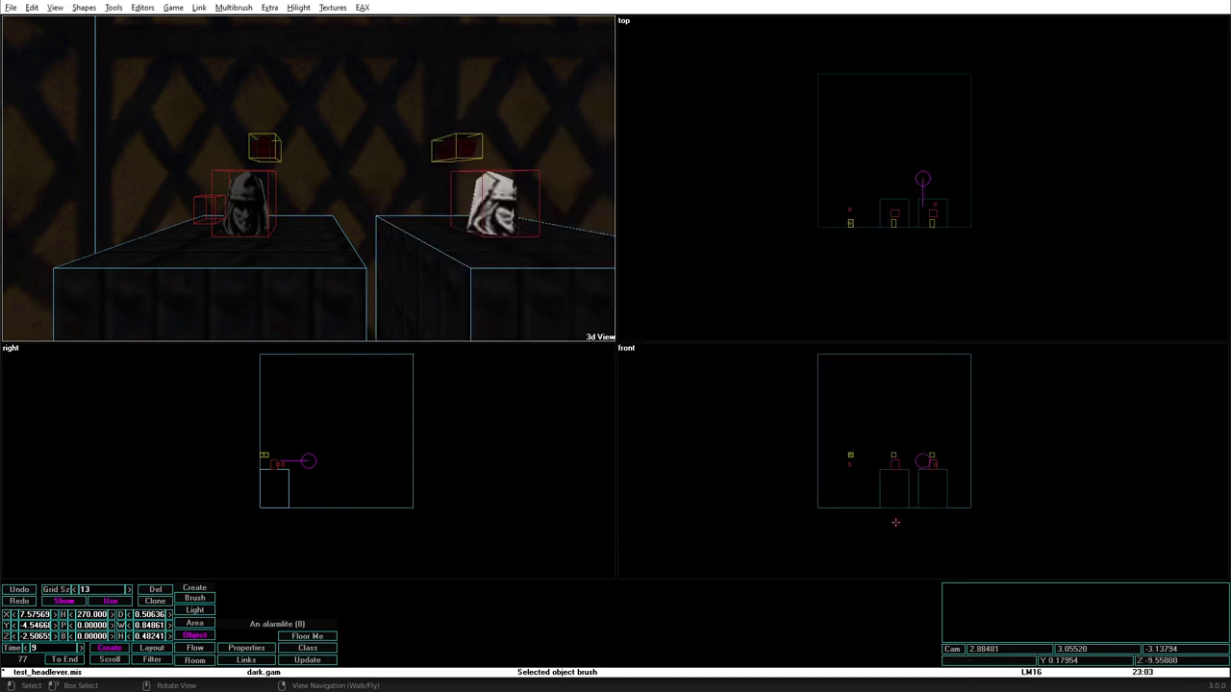
pyautogui.doubleClick(457, 147)
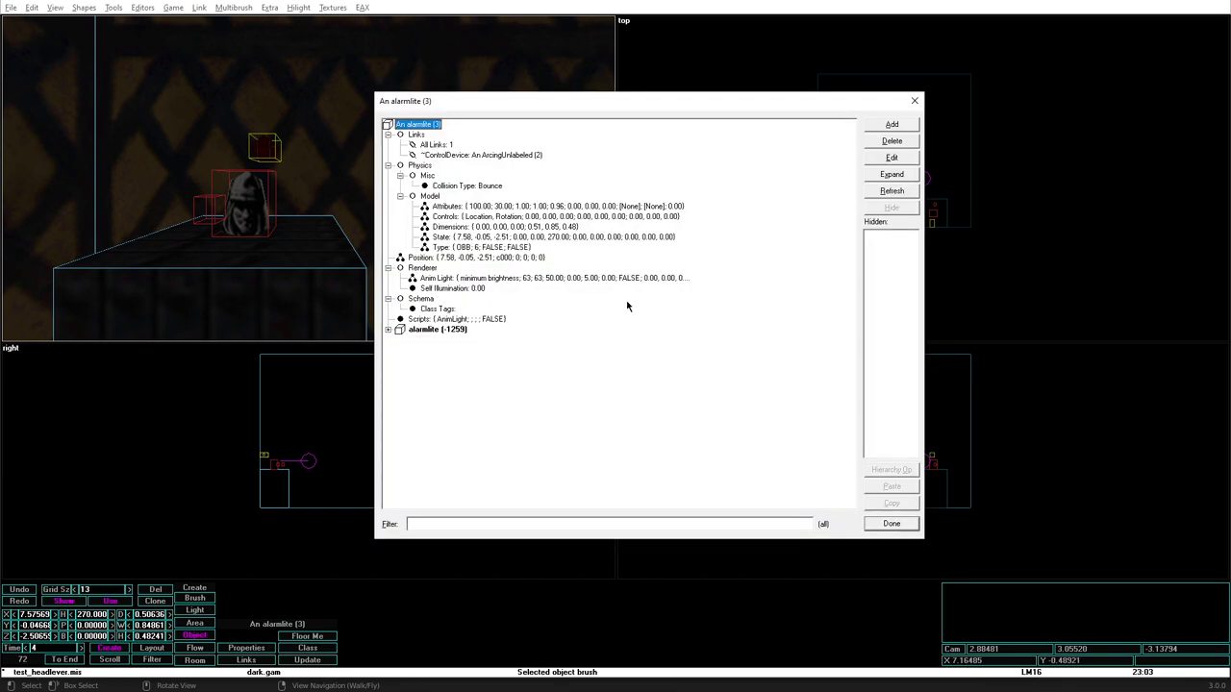
pyautogui.doubleClick(506, 280)
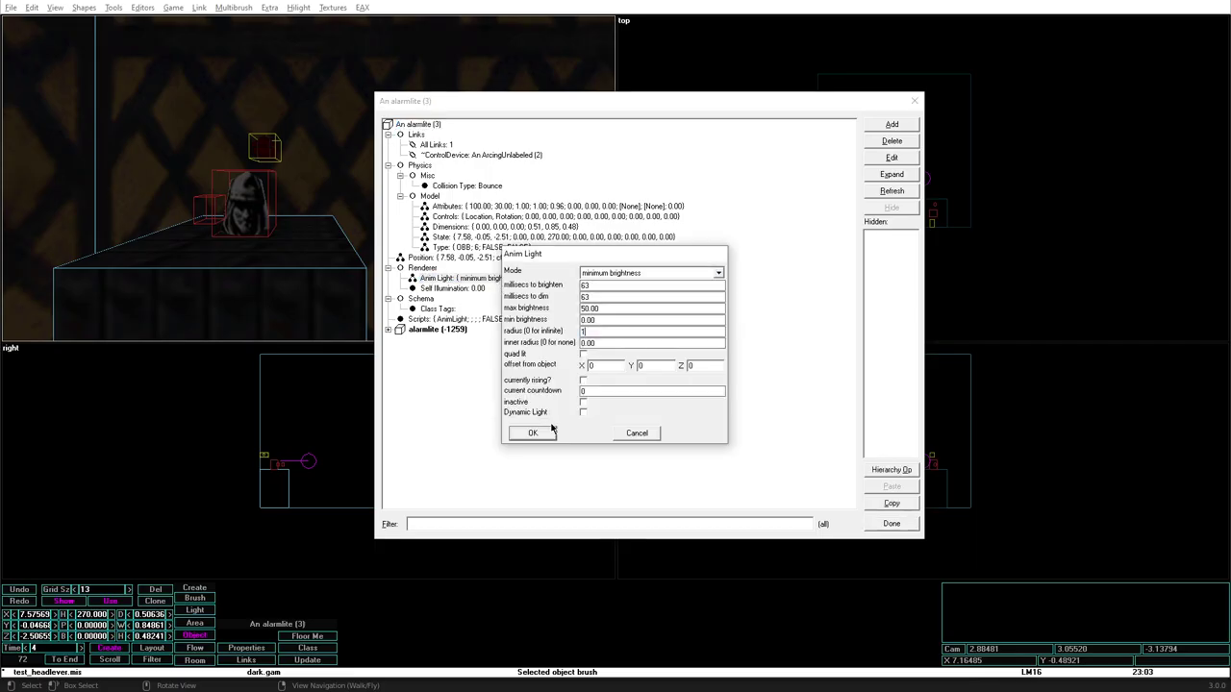
pyautogui.click(534, 433)
pyautogui.click(891, 524)
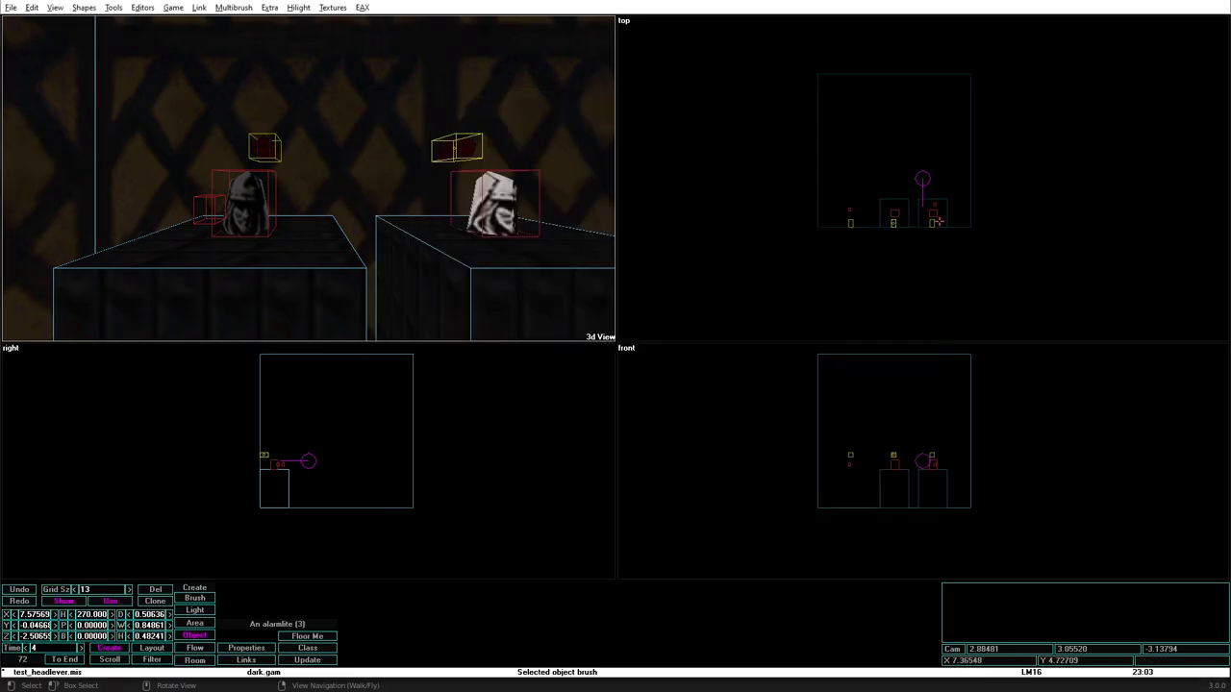
# Step: Set the Anim Light radius of the Inverter-linked alarm light to 1 and relight the level
pyautogui.click(933, 220)
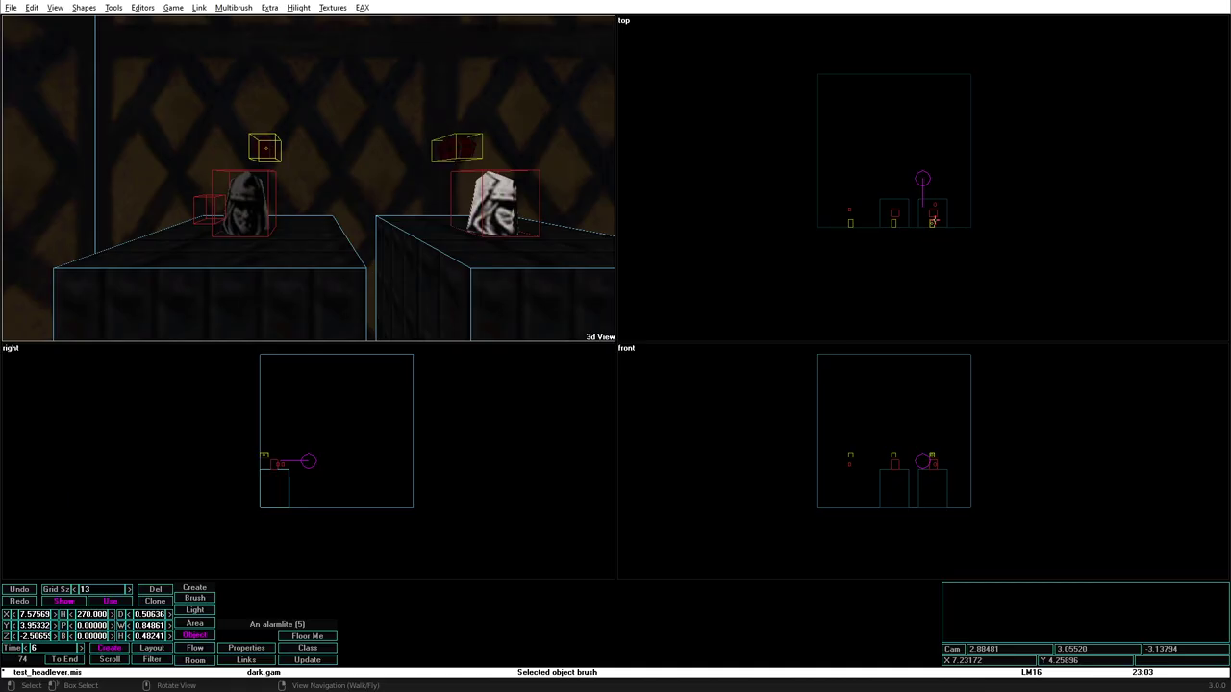
pyautogui.doubleClick(933, 221)
pyautogui.doubleClick(506, 280)
pyautogui.doubleClick(634, 331)
pyautogui.write('1')
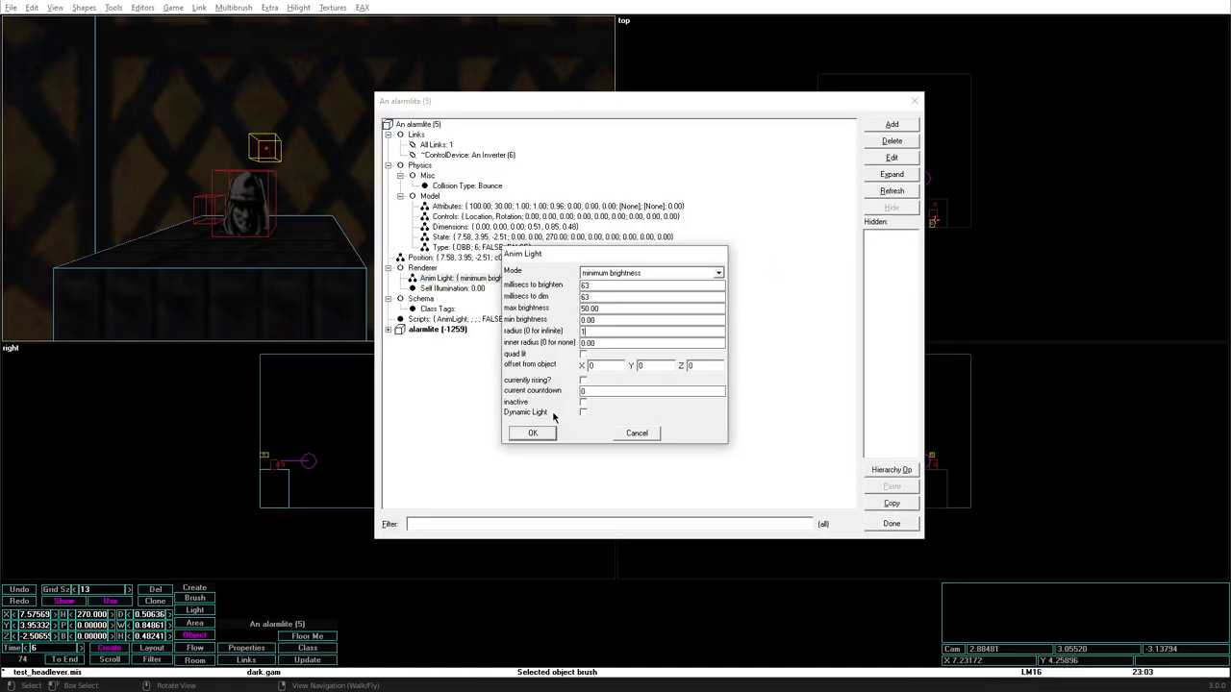
pyautogui.click(533, 434)
pyautogui.press('Return')
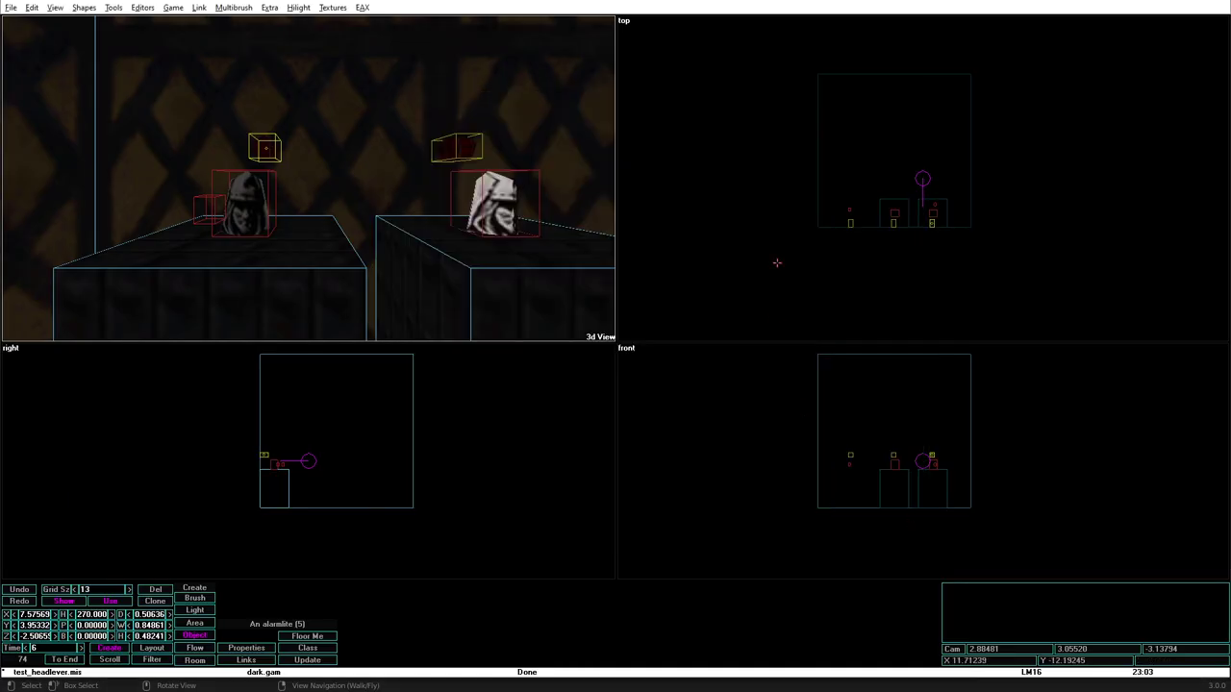
# Step: Test both head levers in game mode with the smaller light radii, and return to the editor
pyautogui.hotkey('alt', 'g')
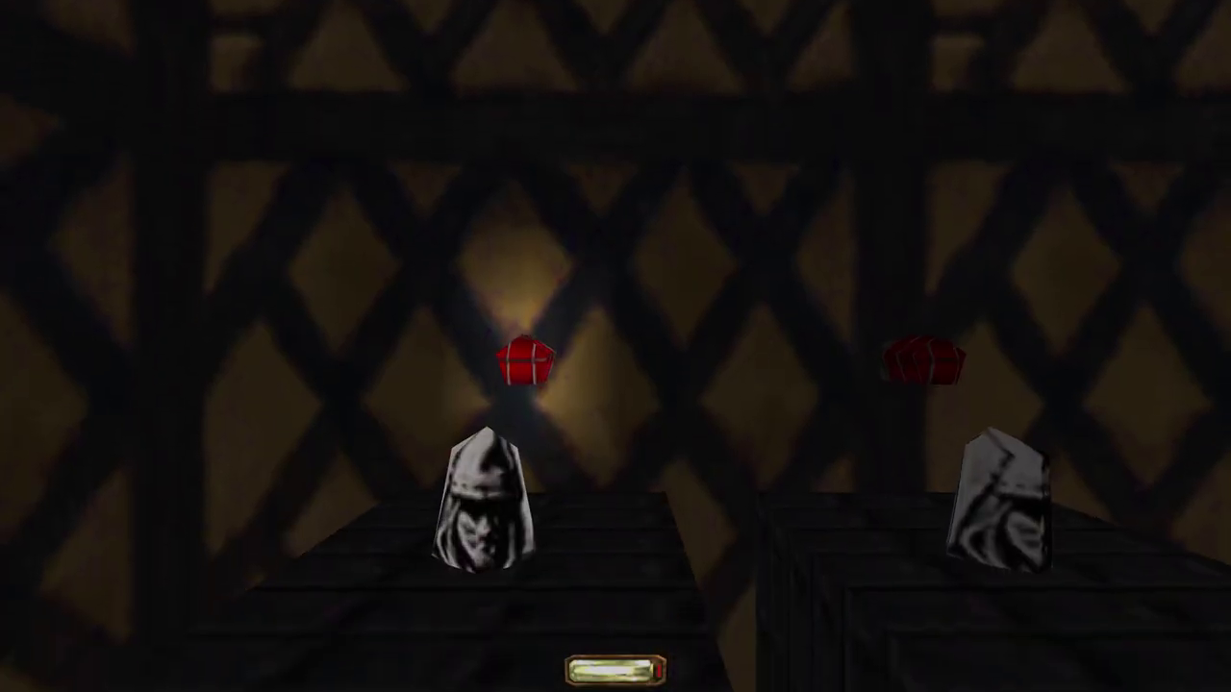
pyautogui.press('Right')
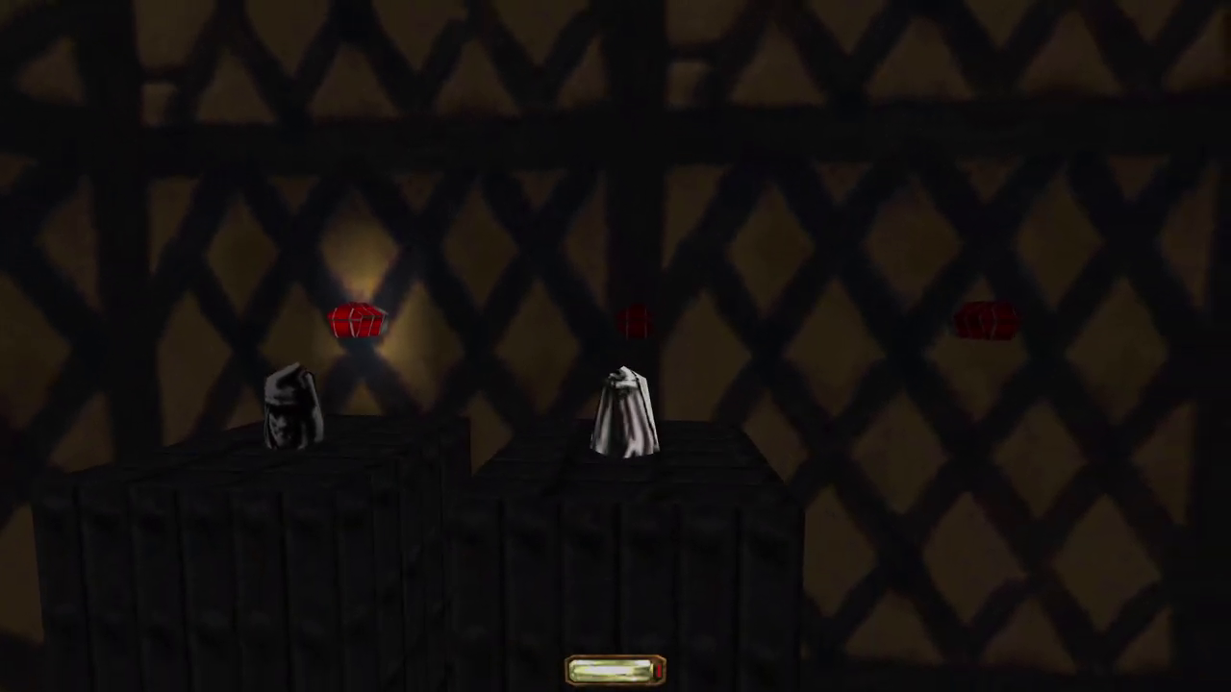
pyautogui.press('Left')
pyautogui.press('Up')
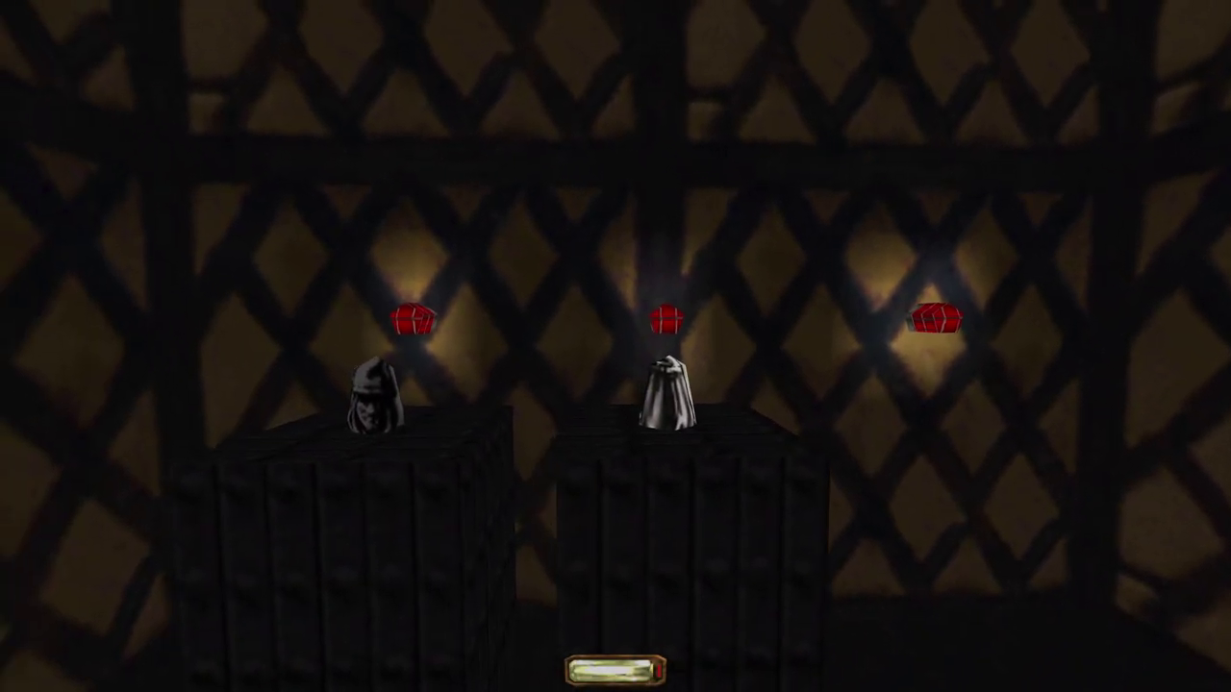
pyautogui.press('Right')
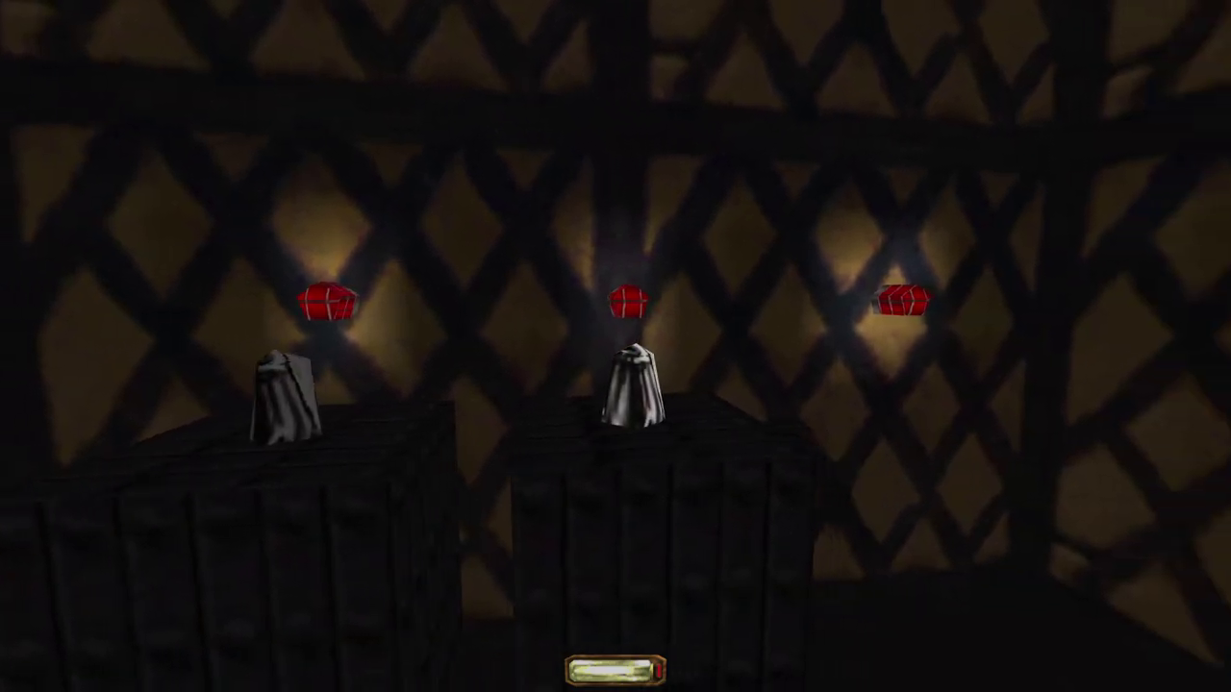
pyautogui.press('Left')
pyautogui.press('Left')
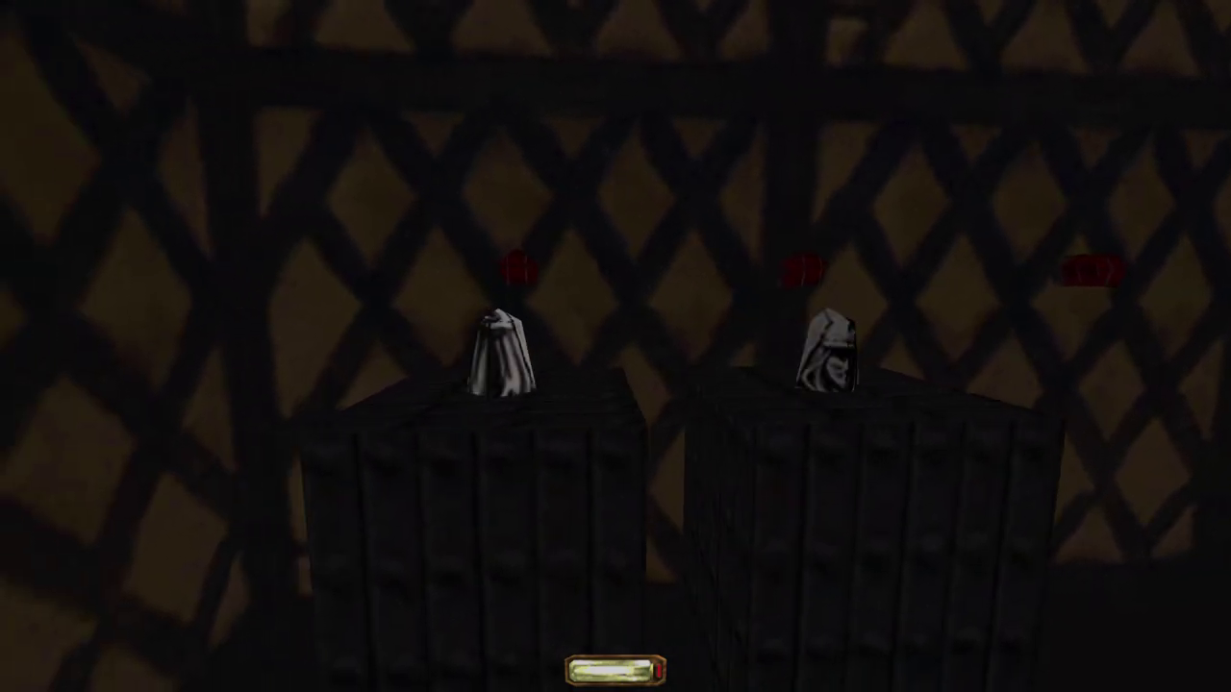
pyautogui.press('Right')
pyautogui.press('Up')
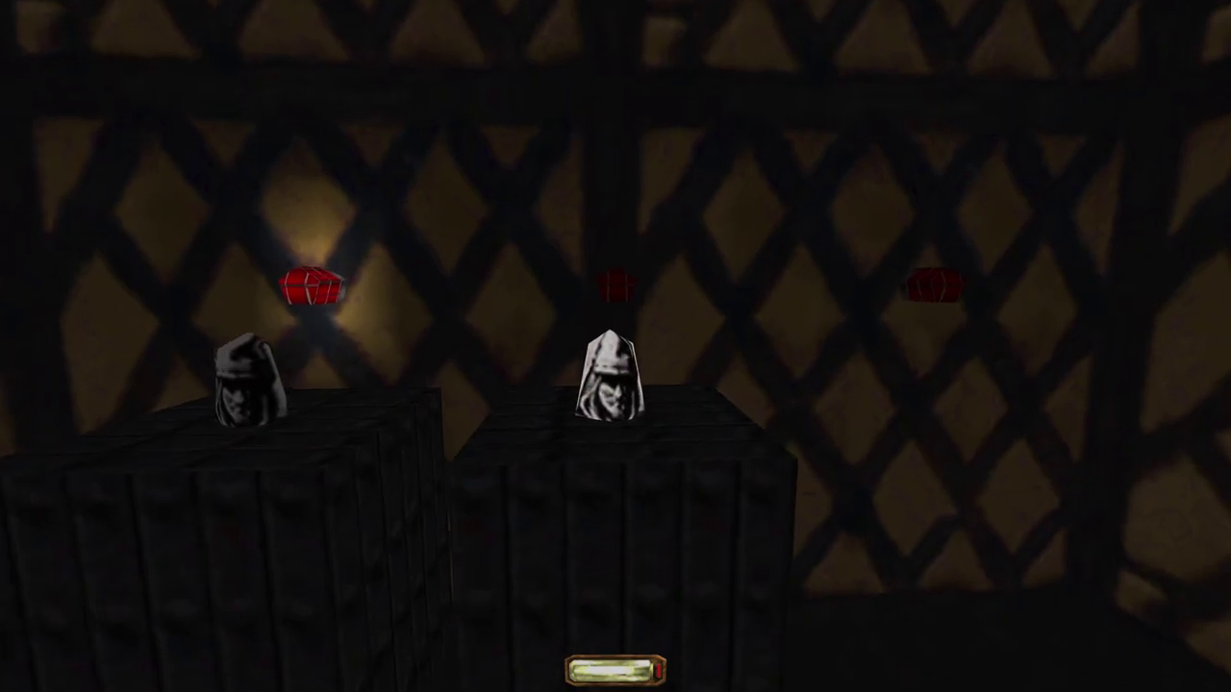
pyautogui.hotkey('alt', 'e')
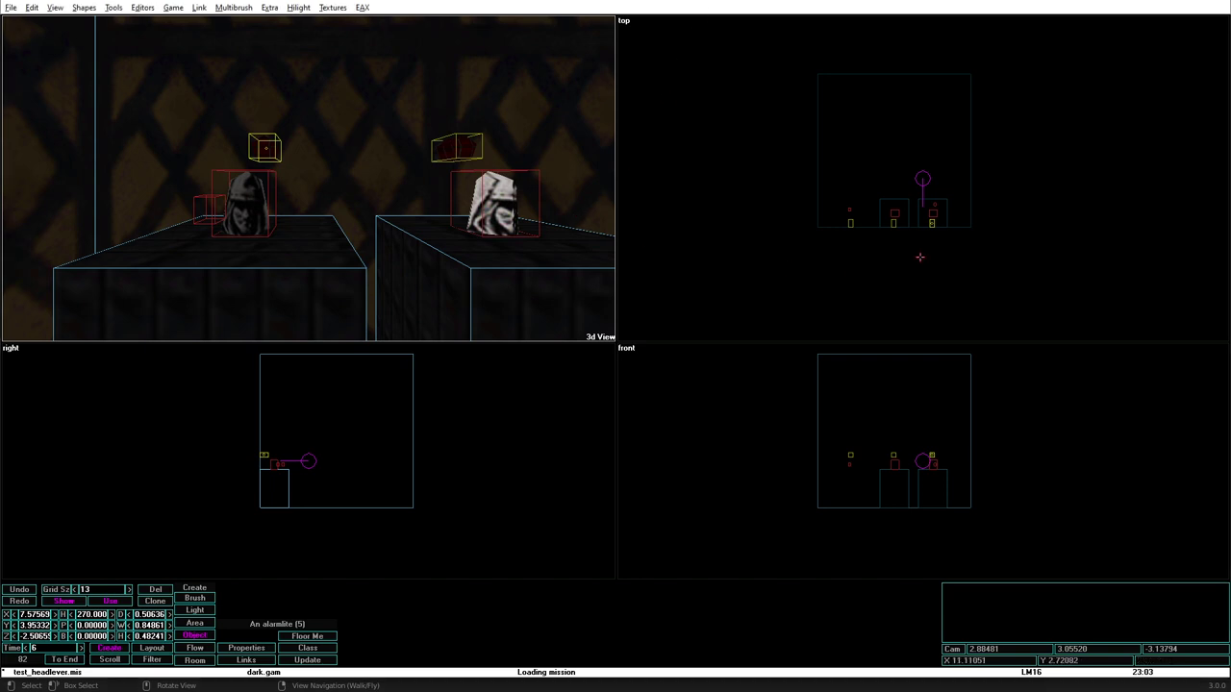
pyautogui.click(895, 214)
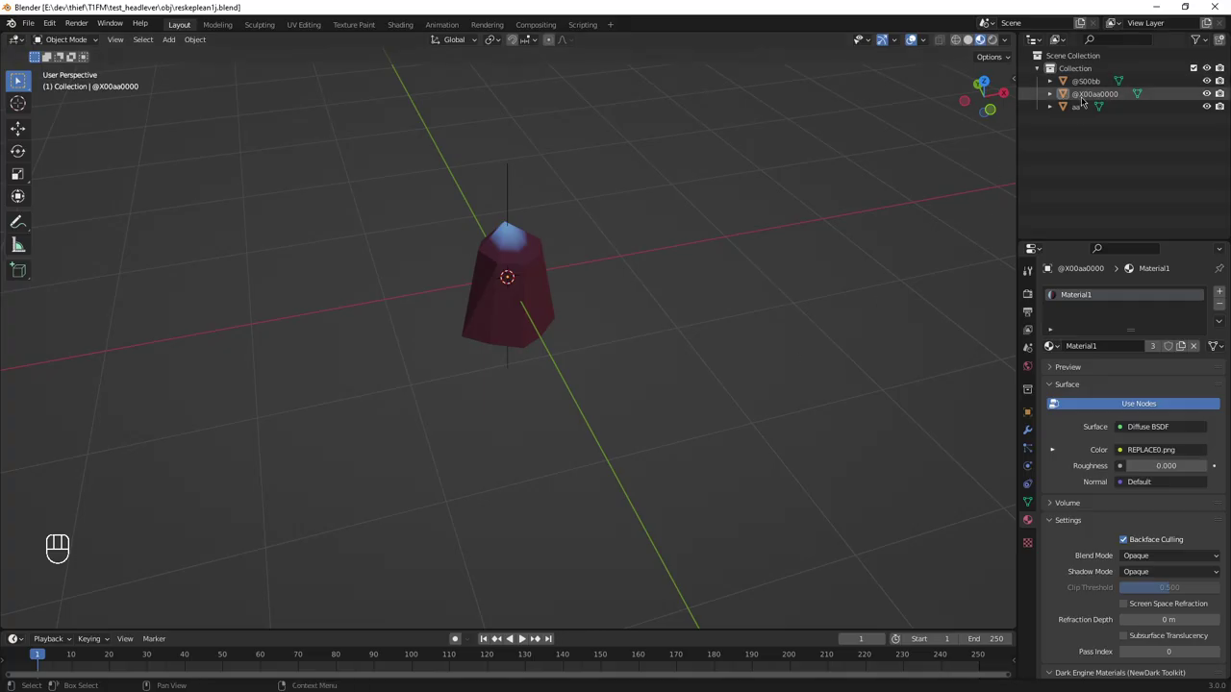
# Step: Switch to Blender and examine the small aa object at the underside of the head lever mesh
pyautogui.click(1068, 107)
pyautogui.moveTo(580, 375); pyautogui.dragTo(590, 270, button='middle')
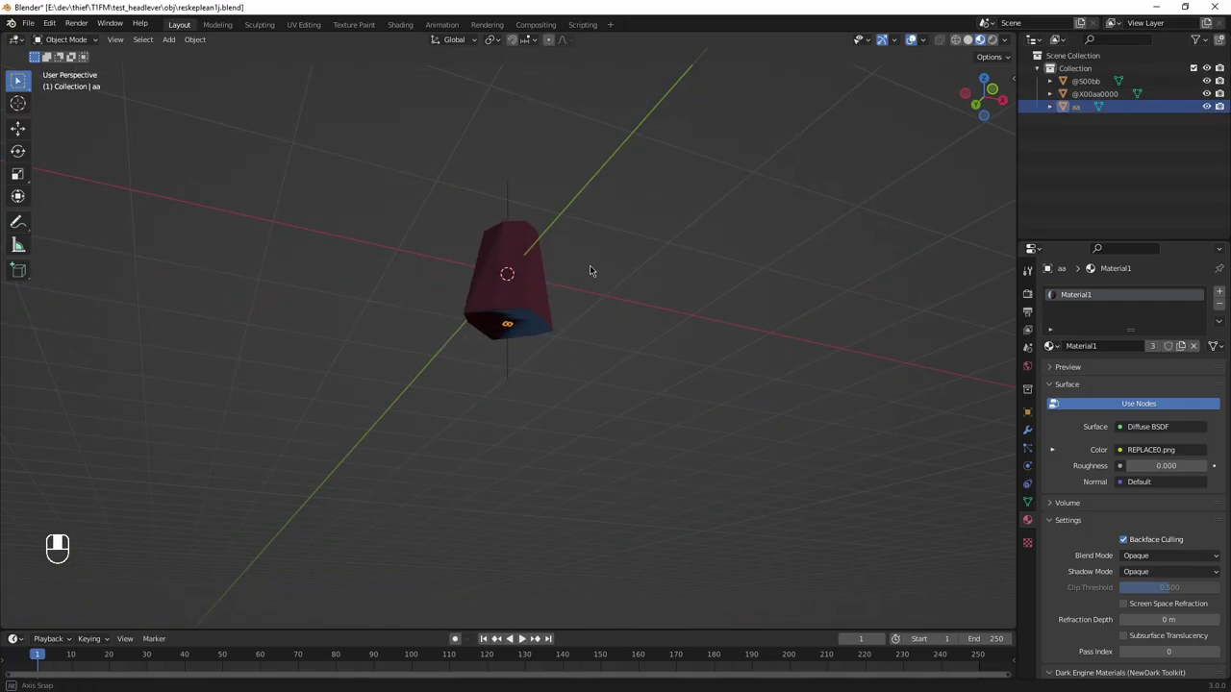
pyautogui.press('KP_Decimal')
pyautogui.scroll(-5, 590, 271)
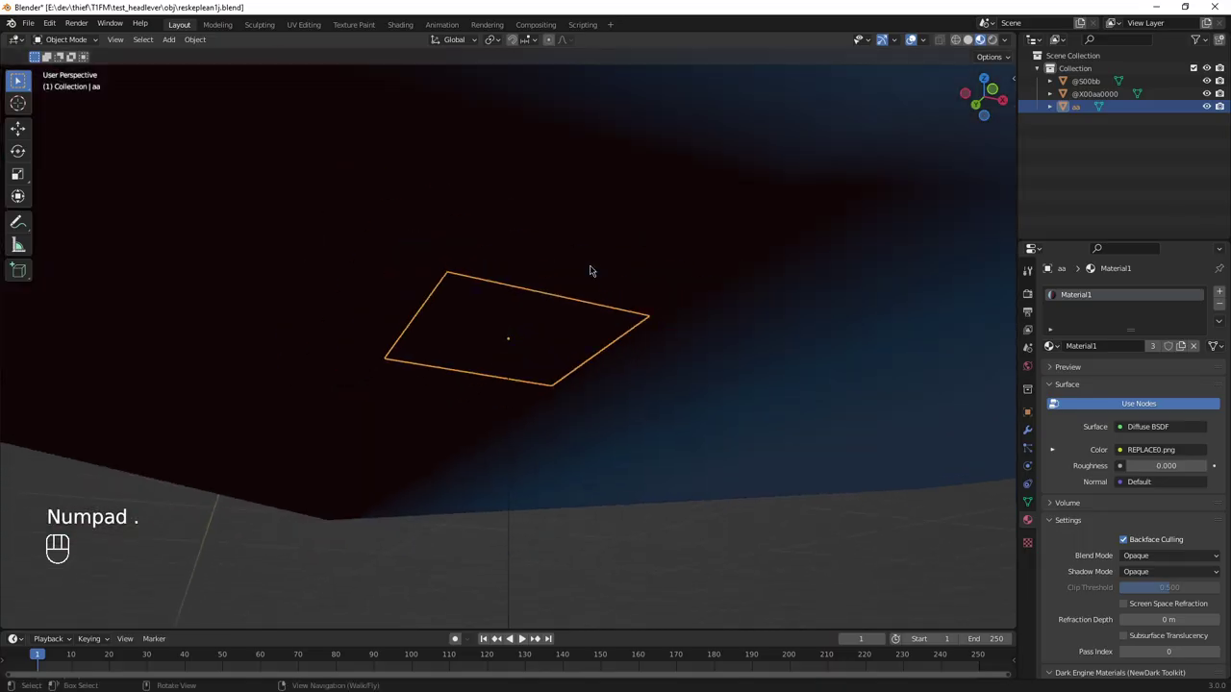
pyautogui.moveTo(588, 269); pyautogui.dragTo(585, 304, button='middle')
pyautogui.scroll(-3, 585, 303)
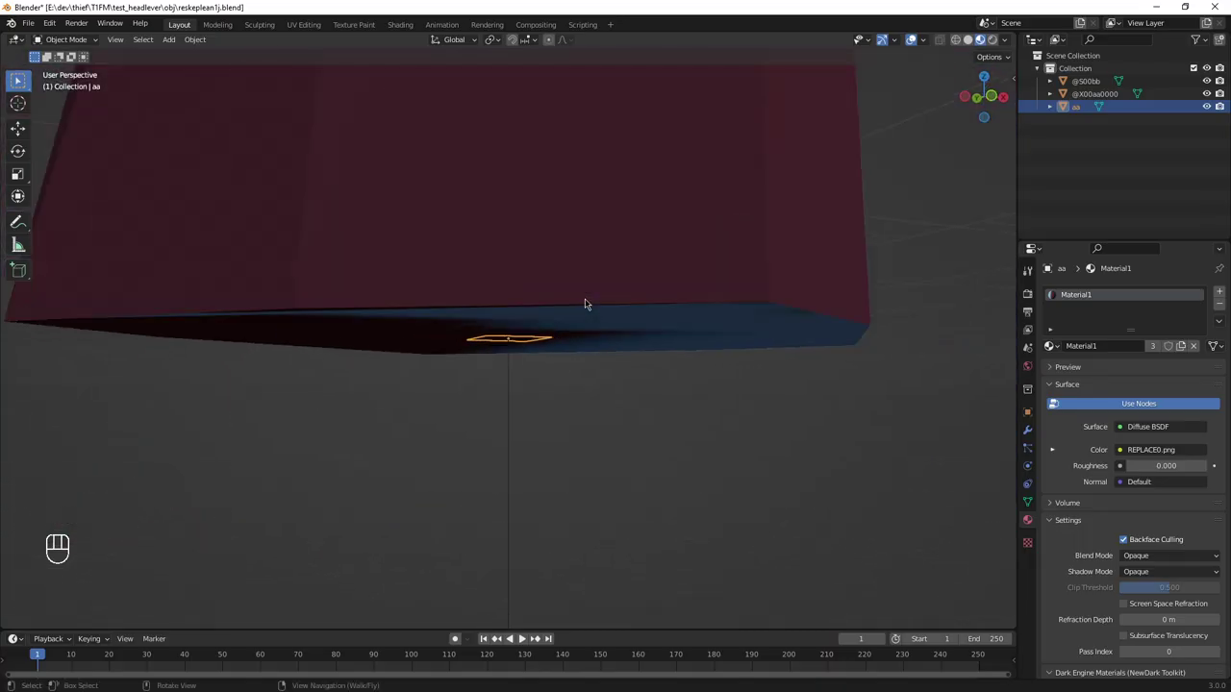
pyautogui.scroll(-2, 571, 344)
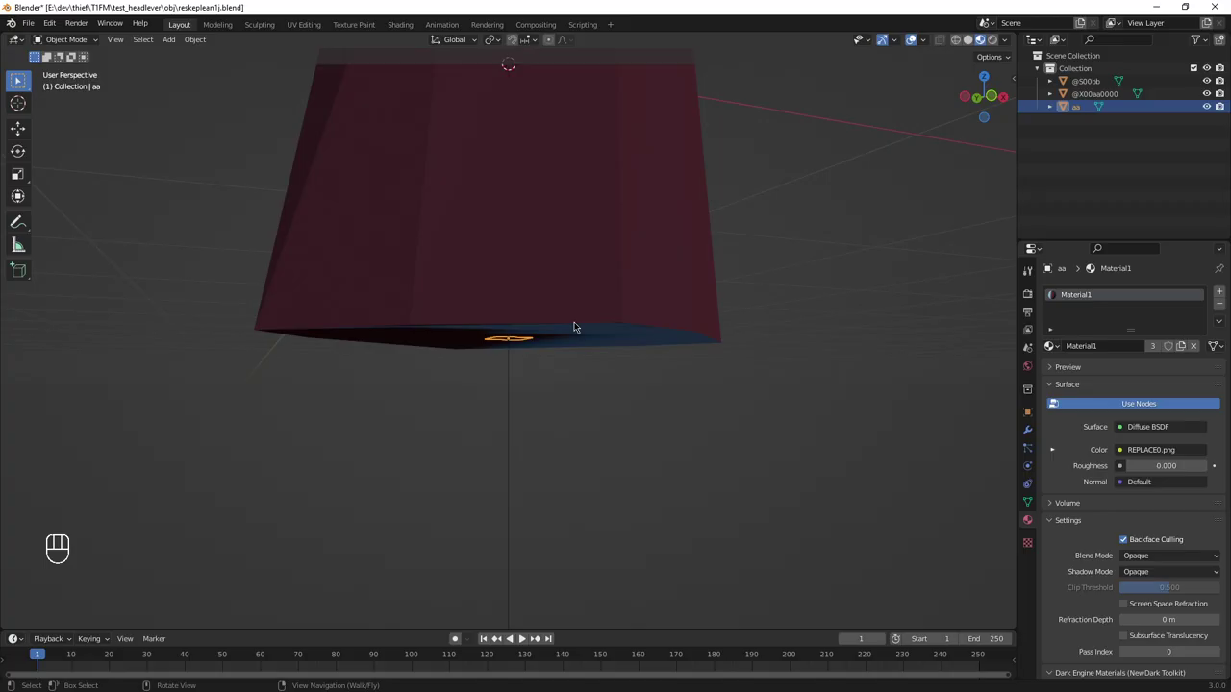
pyautogui.moveTo(575, 328); pyautogui.dragTo(578, 285, button='middle')
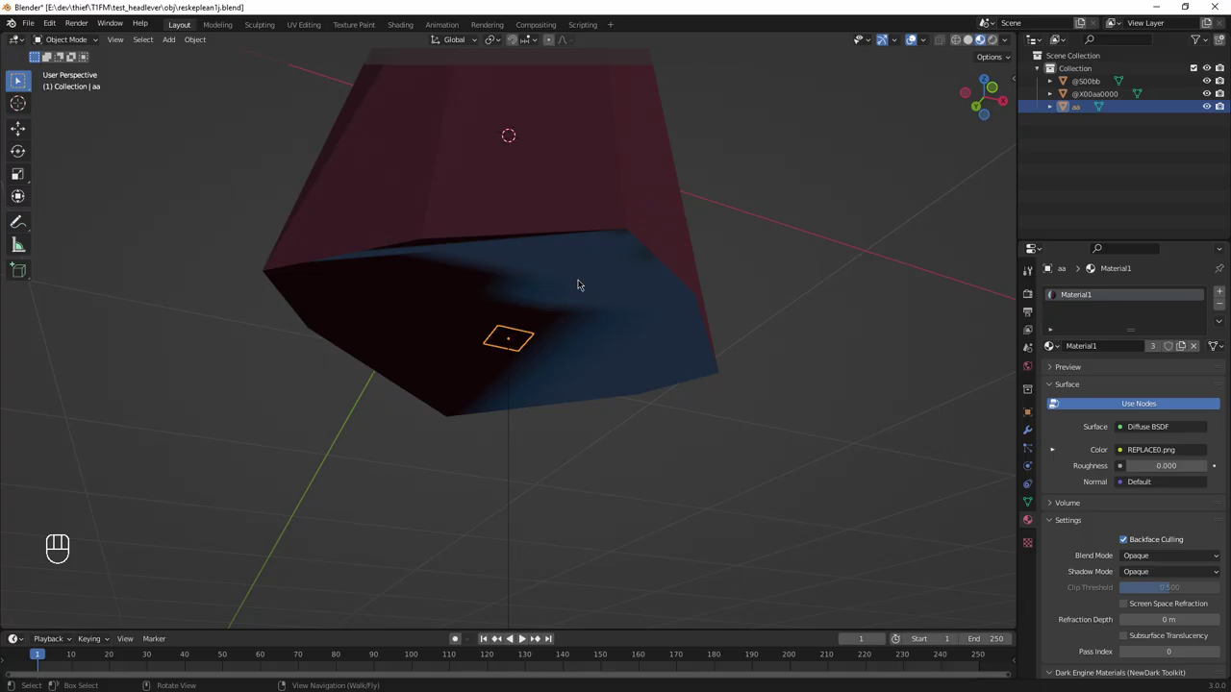
pyautogui.press('KP_5')
pyautogui.press('KP_5')
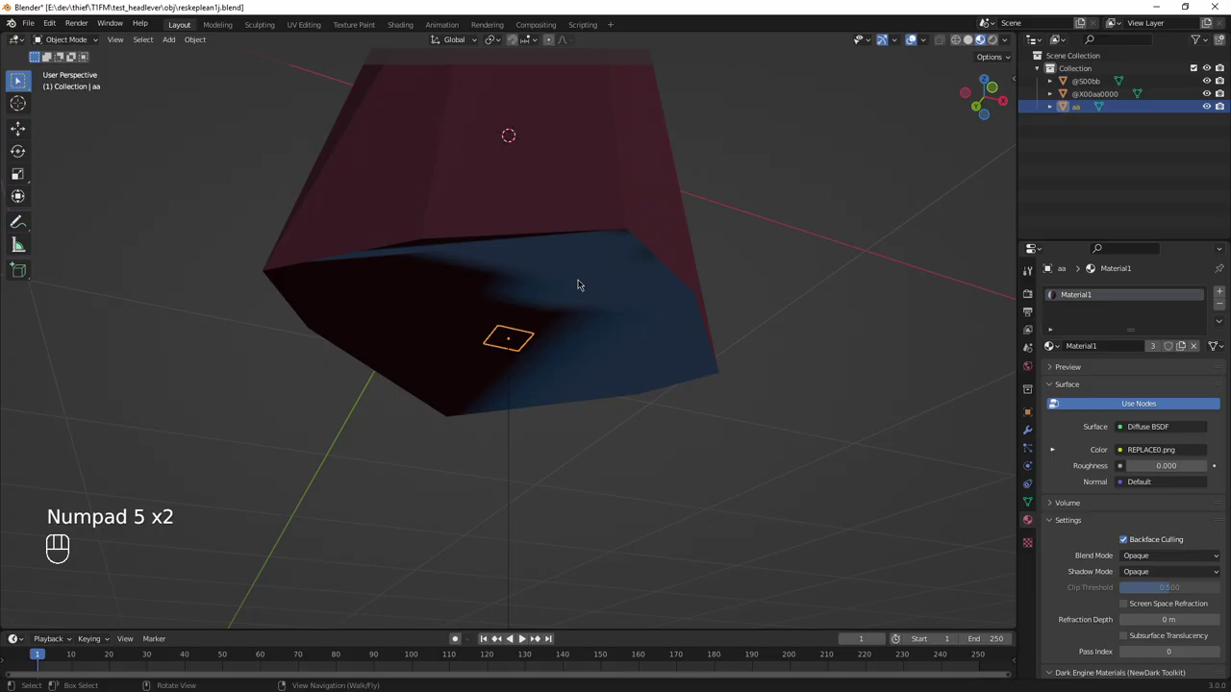
pyautogui.click(577, 284)
pyautogui.press('KP_Decimal')
pyautogui.click(1078, 106)
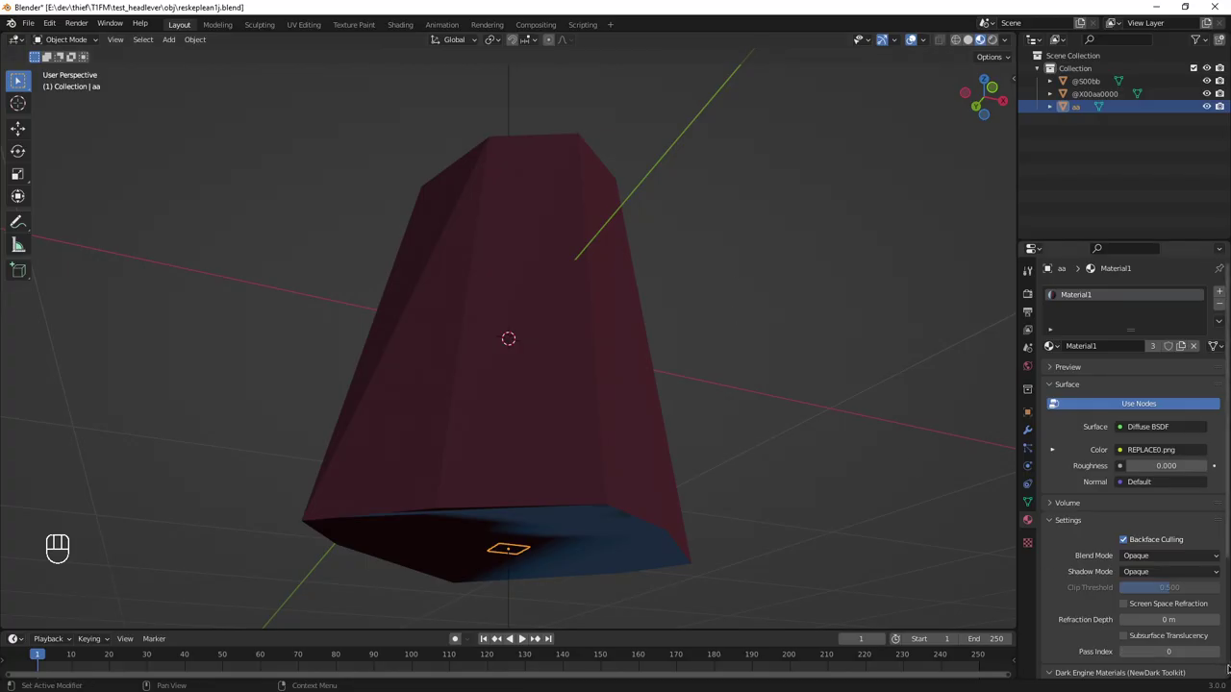
# Step: Open a command prompt in the test_headlever obj folder from Total Commander and run bsp to list its options
pyautogui.hotkey('alt', 'Tab')
pyautogui.click(520, 426)
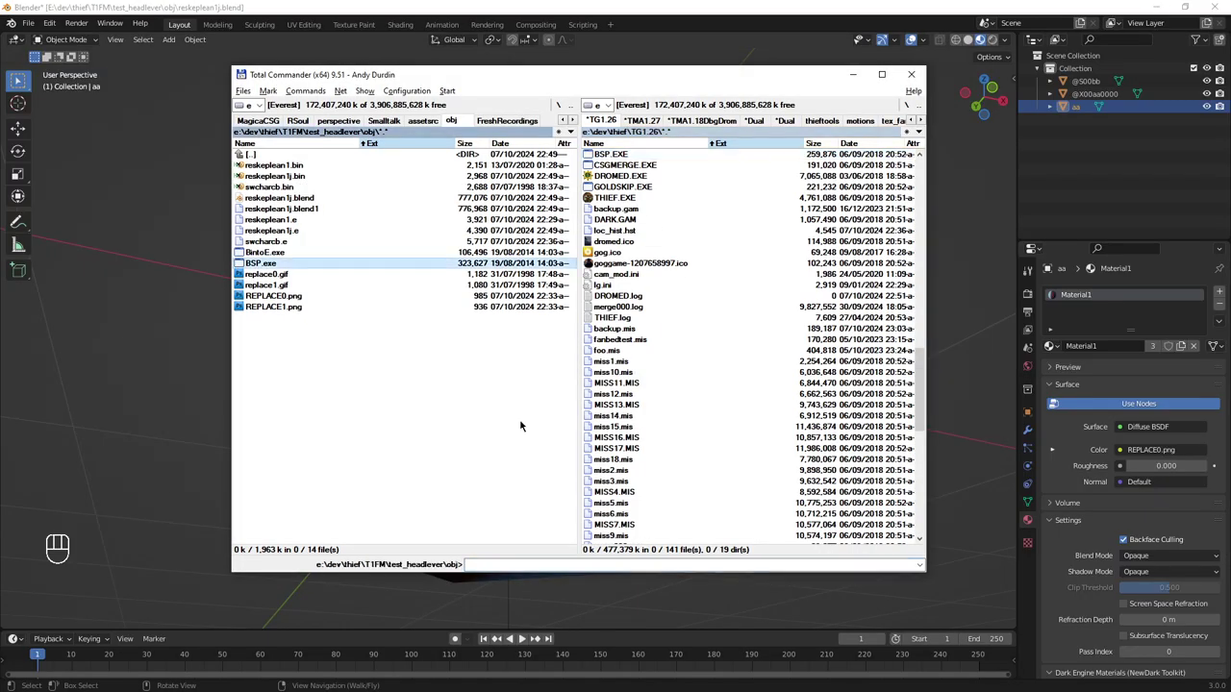
pyautogui.hotkey('ctrl', 'shift', 'c')
pyautogui.write('bsp /?')
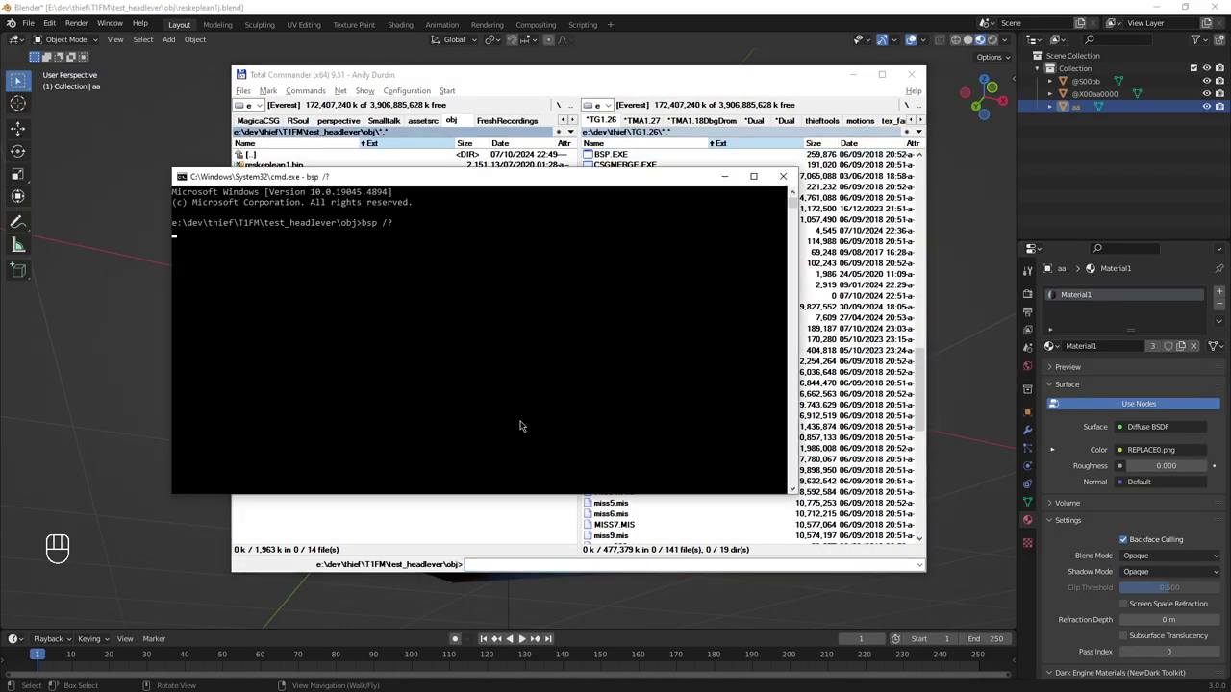
pyautogui.press('Return')
pyautogui.press('Up')
pyautogui.press('BackSpace')
pyautogui.press('BackSpace')
pyautogui.press('BackSpace')
pyautogui.press('Return')
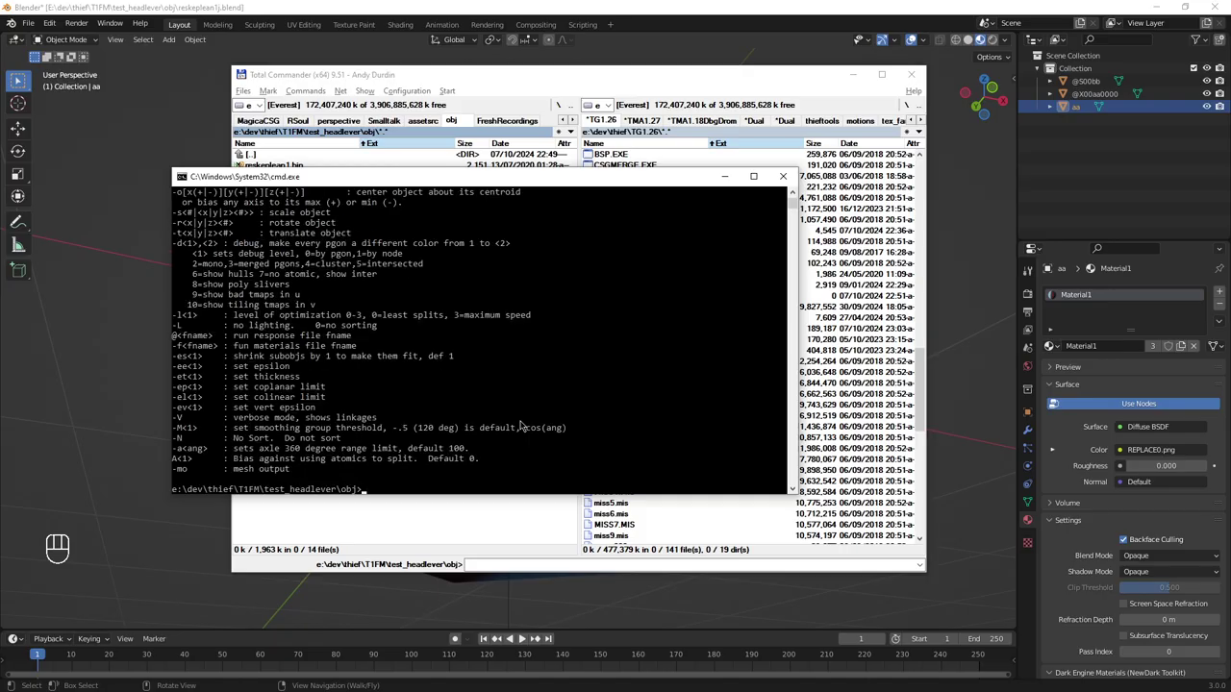
# Step: Examine the description of the -V option in the bsp help output
pyautogui.moveTo(588, 170); pyautogui.dragTo(588, 1)
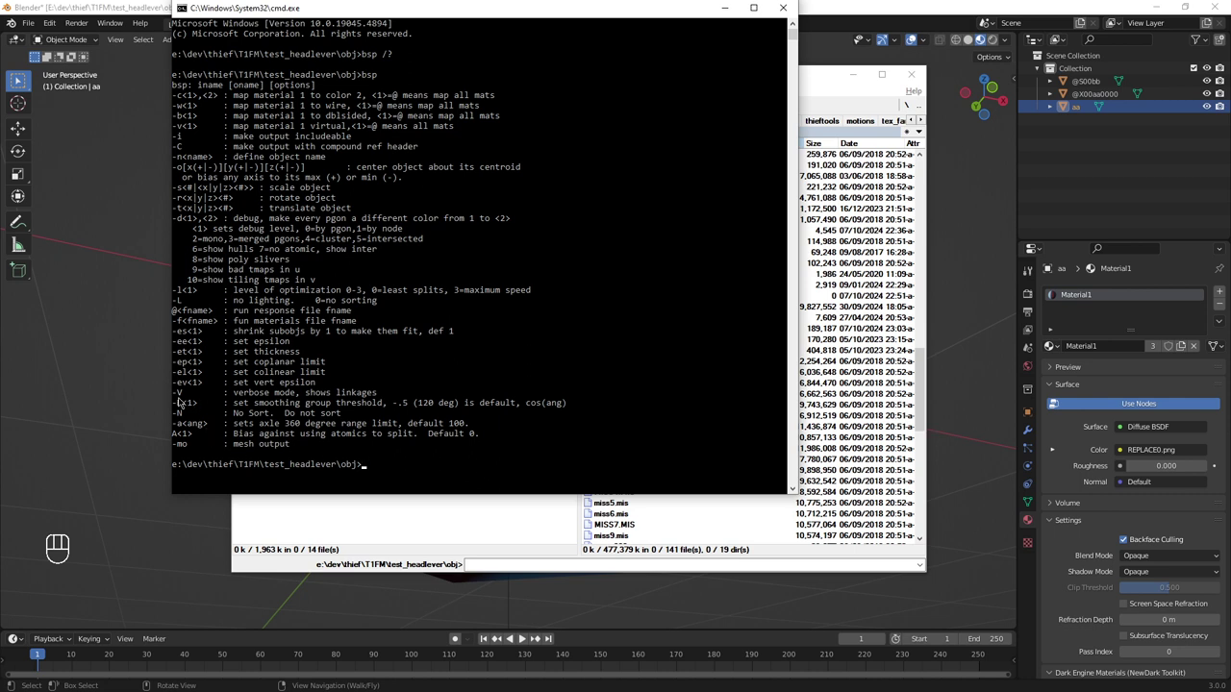
pyautogui.moveTo(232, 394); pyautogui.dragTo(378, 394)
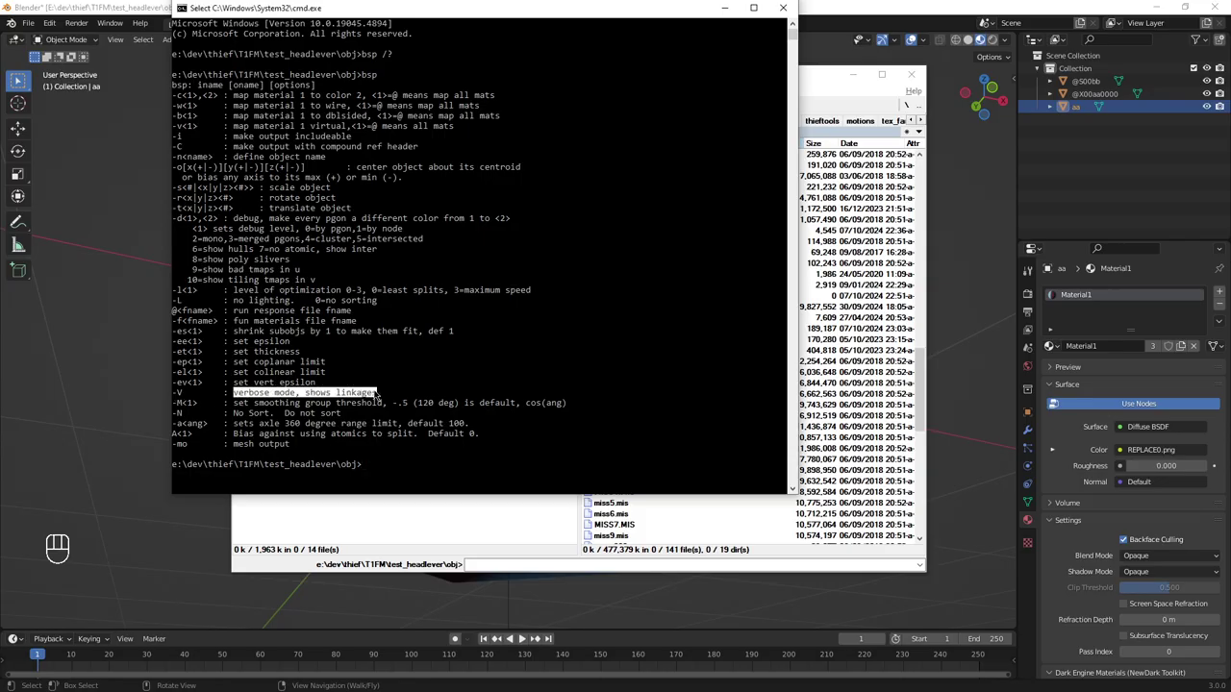
pyautogui.rightClick(378, 394)
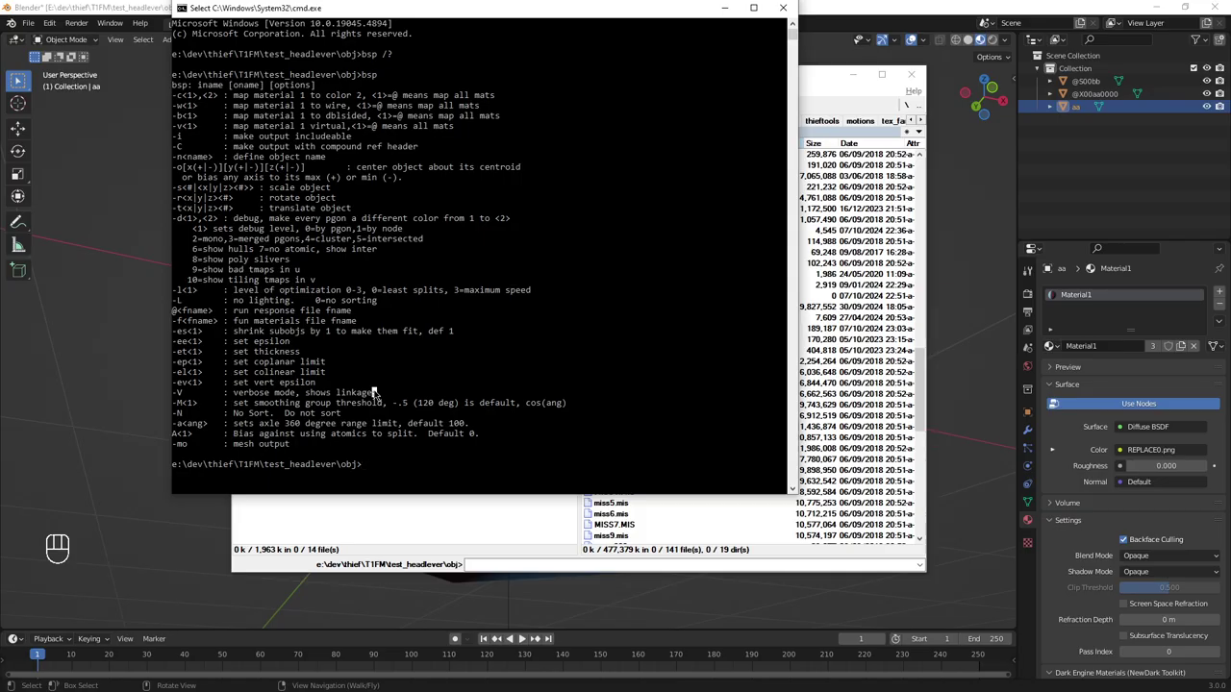
# Step: Examine the description of the -N option in the bsp help output, and close the command prompt
pyautogui.moveTo(174, 413); pyautogui.dragTo(340, 416)
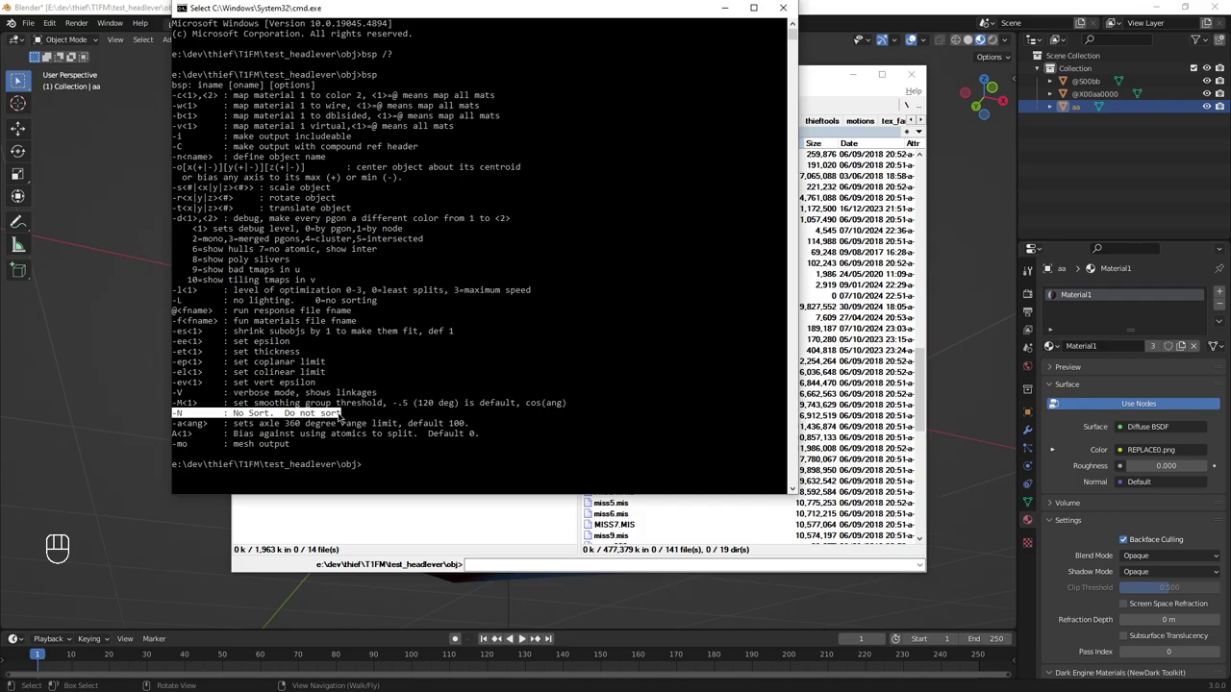
pyautogui.rightClick(339, 415)
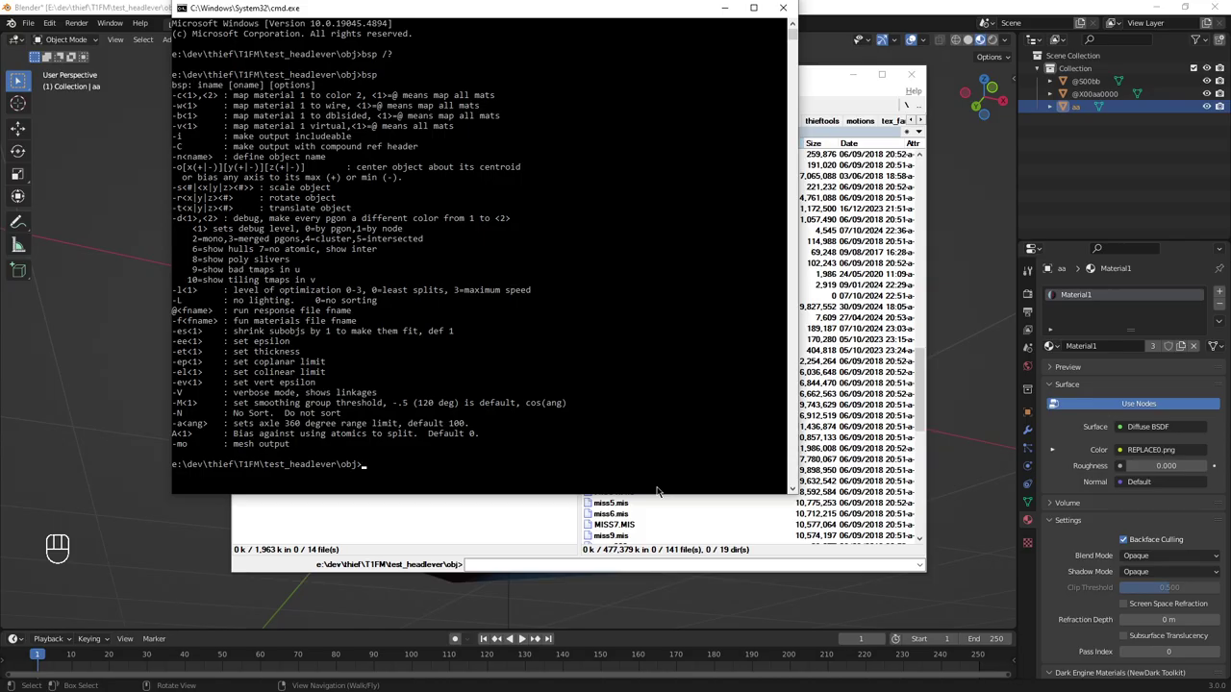
pyautogui.moveTo(612, 12); pyautogui.dragTo(643, 131)
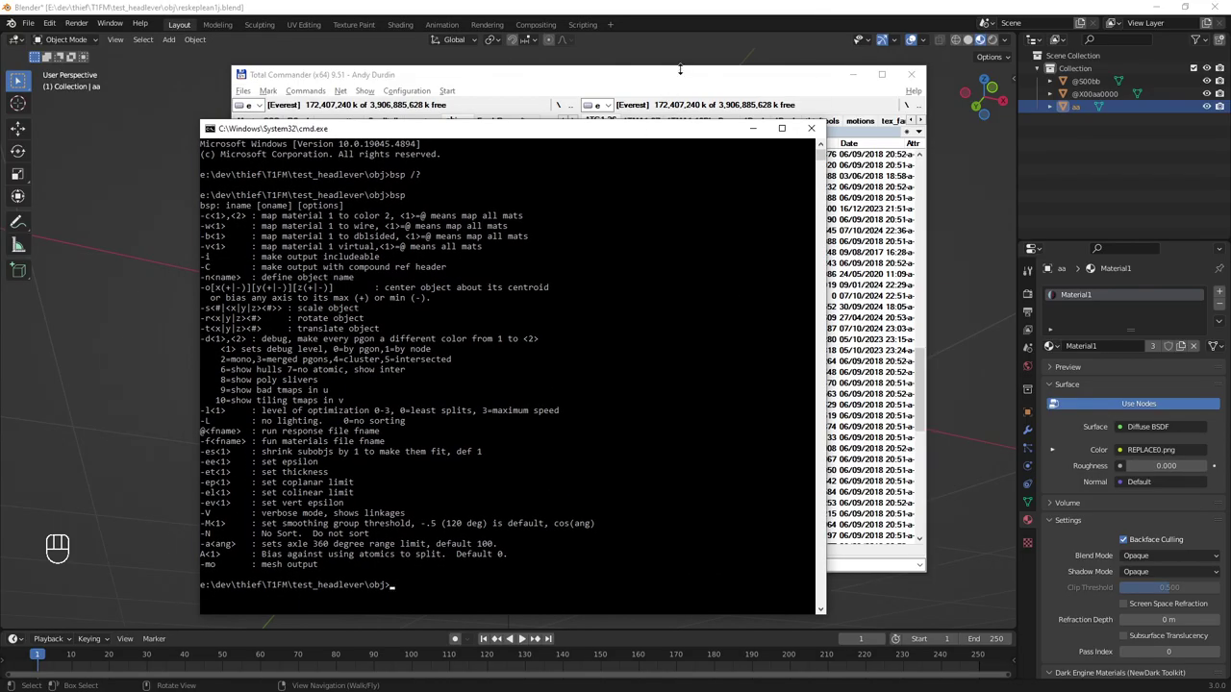
pyautogui.click(809, 129)
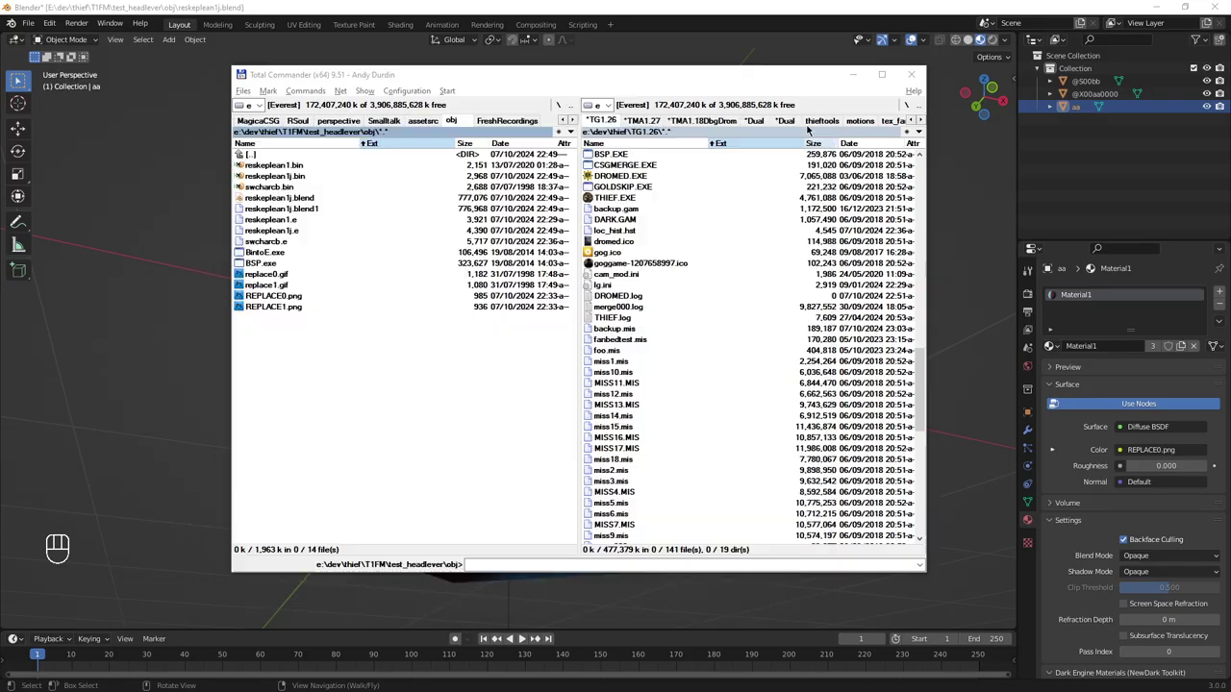
pyautogui.click(762, 10)
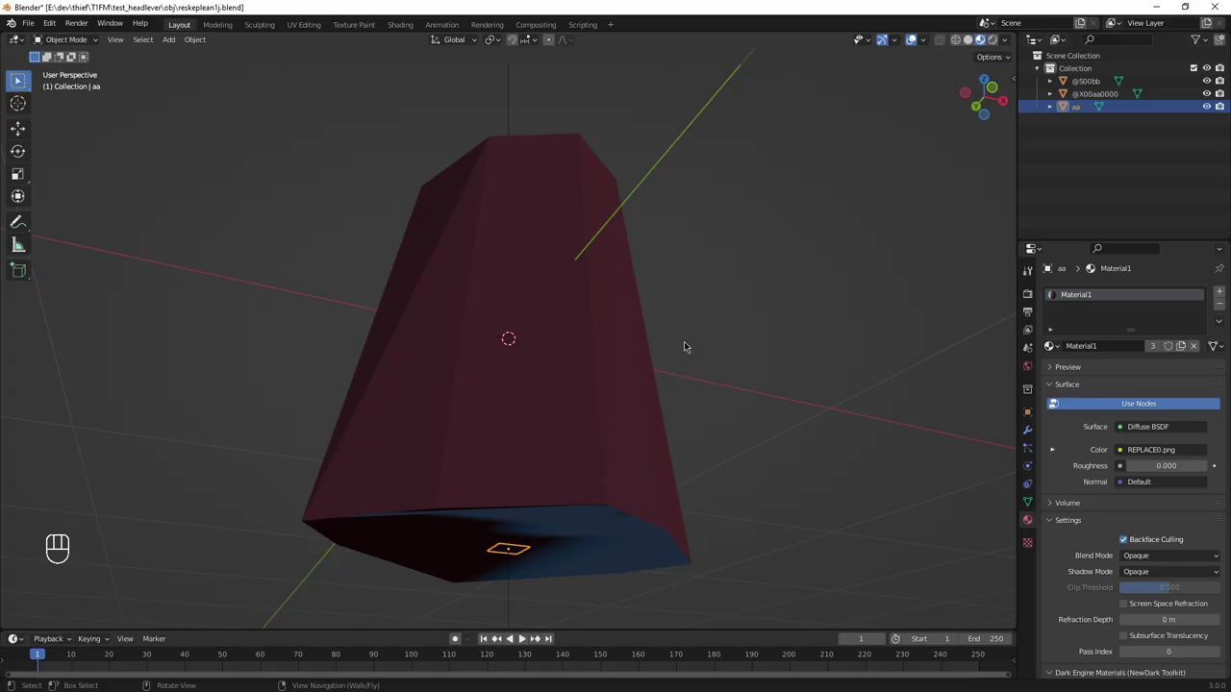
pyautogui.click(635, 444)
pyautogui.scroll(-3, 635, 445)
pyautogui.moveTo(635, 440); pyautogui.dragTo(679, 424, button='middle')
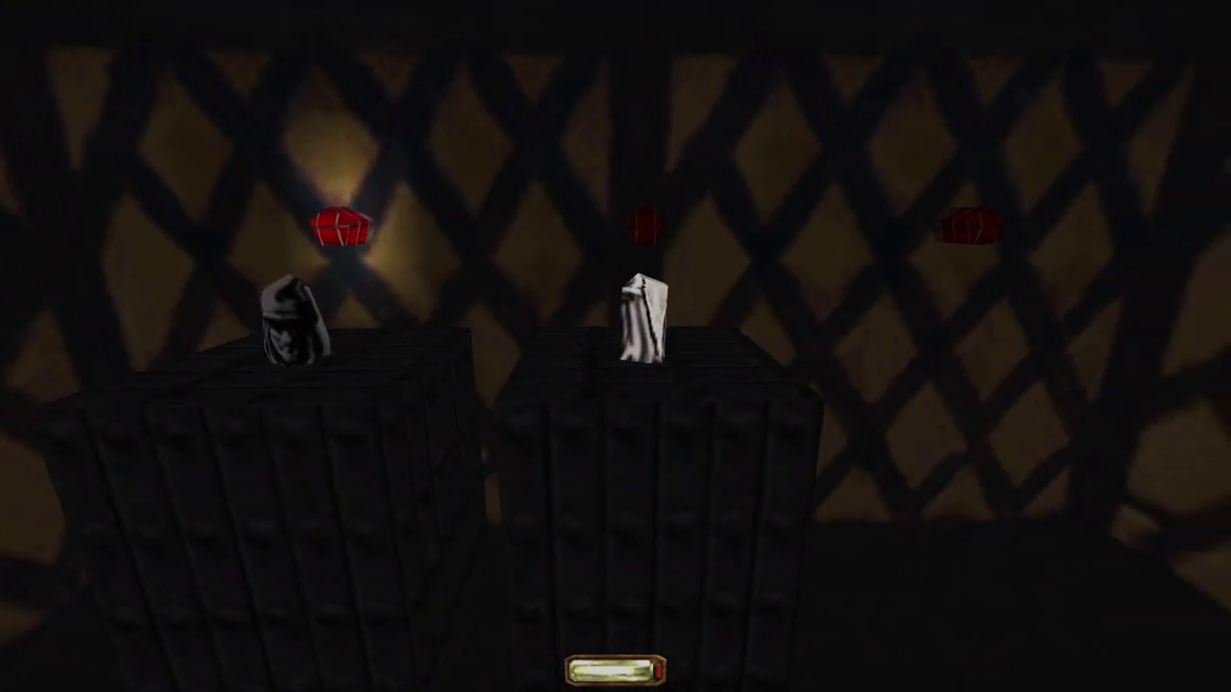
# Step: Operate the two head levers in game mode to check the alarm lights in different lever combinations, and return to the DromEd editor
pyautogui.press('w')
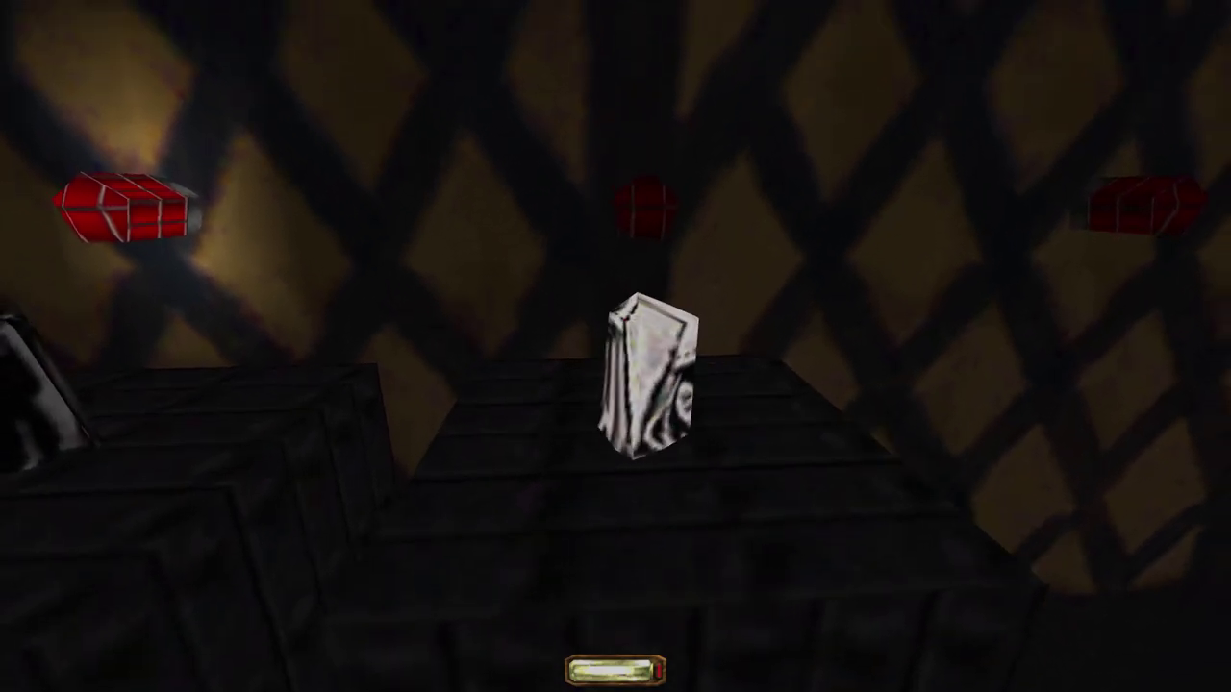
pyautogui.press('s')
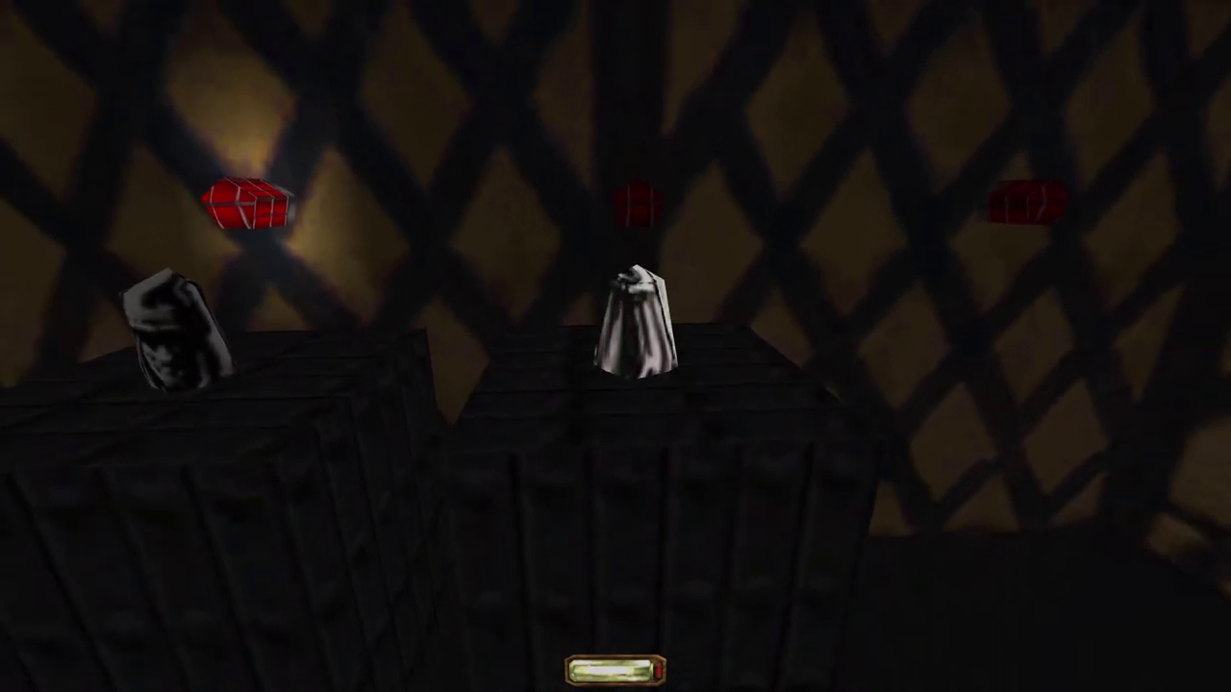
pyautogui.press('w')
pyautogui.press('s')
pyautogui.press('w')
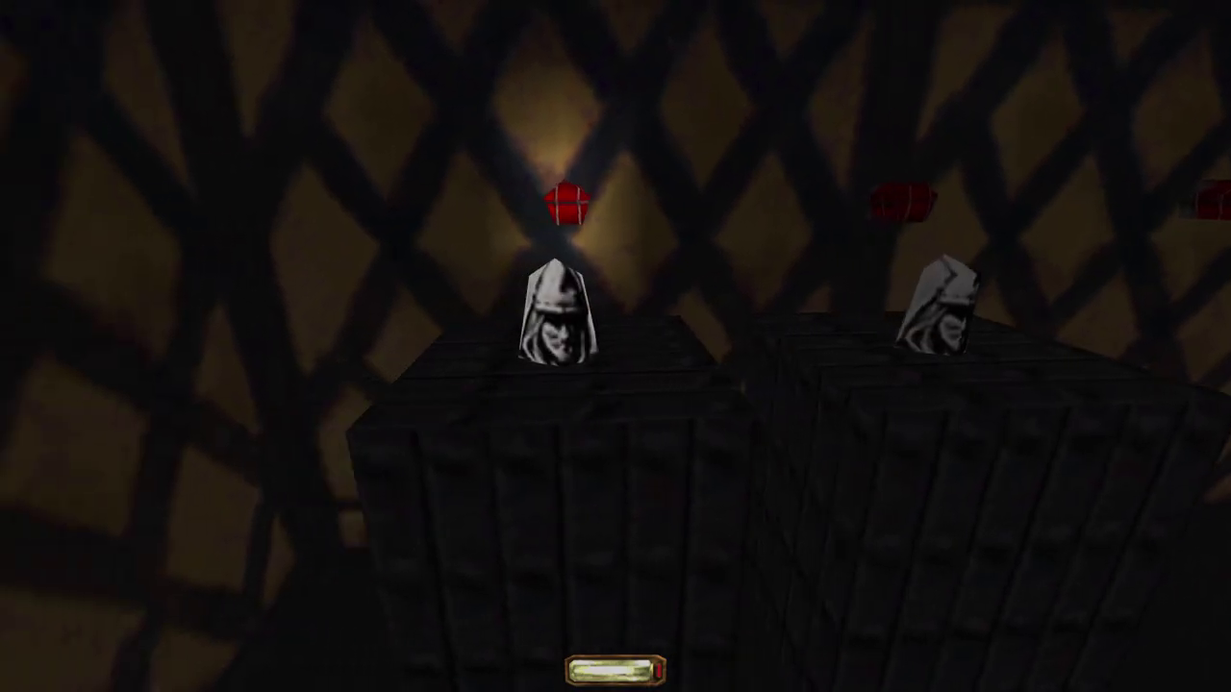
pyautogui.press('s')
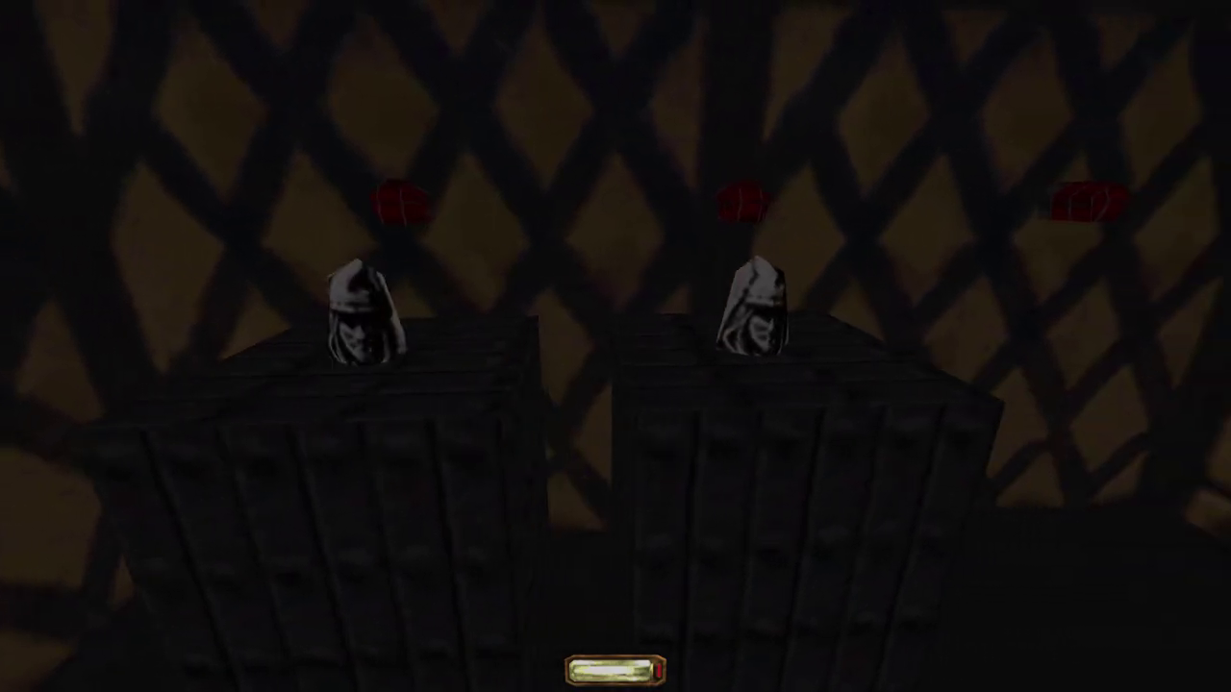
pyautogui.press('w')
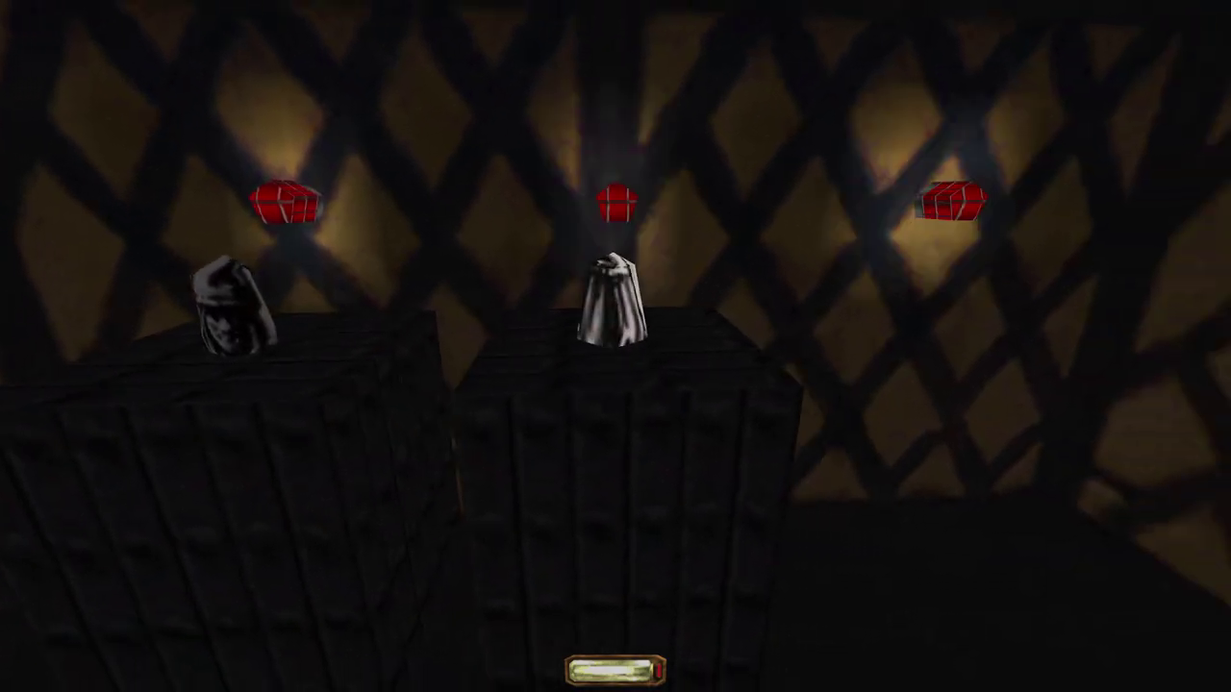
pyautogui.hotkey('alt', 'e')
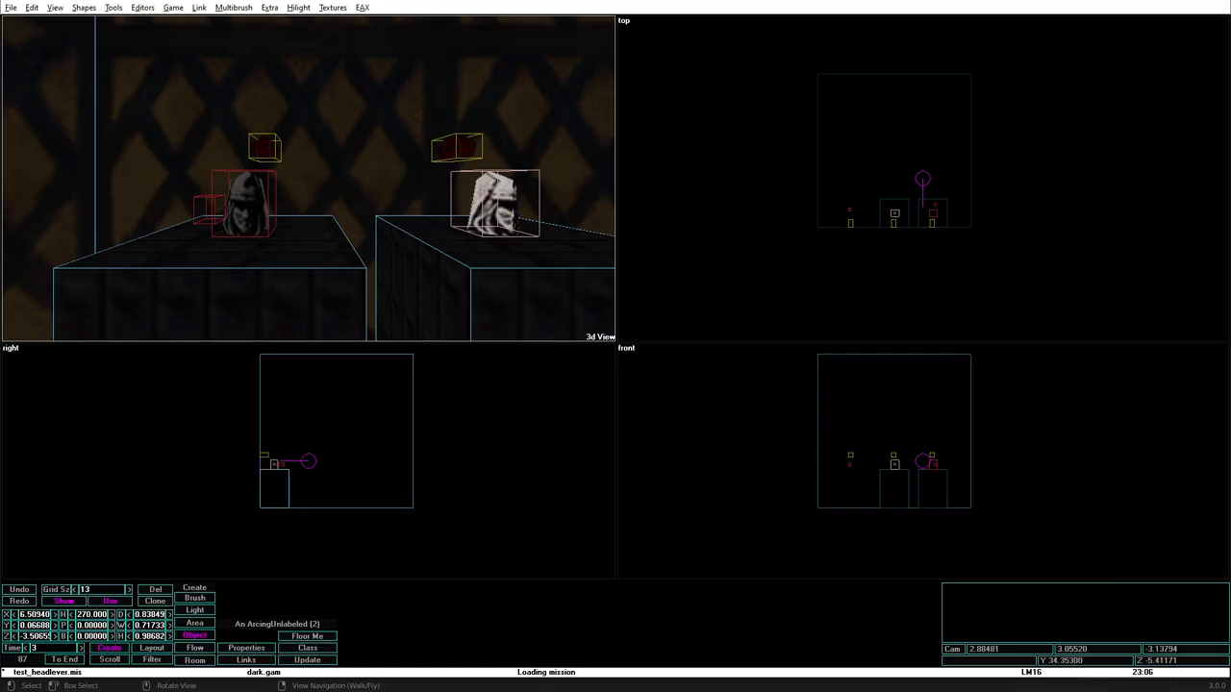
# Step: Switch to Blender, turn off the Screencast Keys display, and hide the sidebar again with the object's transform properties selected
pyautogui.hotkey('alt', 'Tab')
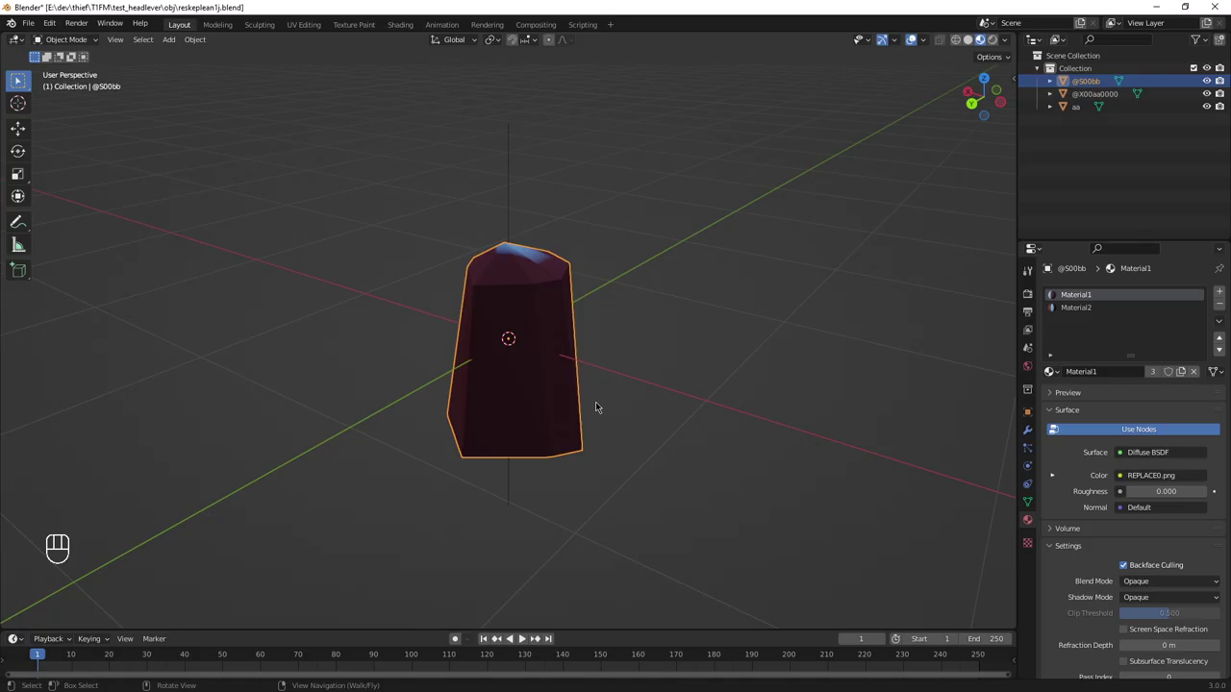
pyautogui.moveTo(481, 387)
pyautogui.mouseDown(button='middle')
pyautogui.moveTo(573, 416)
pyautogui.moveTo(546, 435)
pyautogui.moveTo(475, 418)
pyautogui.moveTo(489, 379)
pyautogui.mouseUp(button='middle')
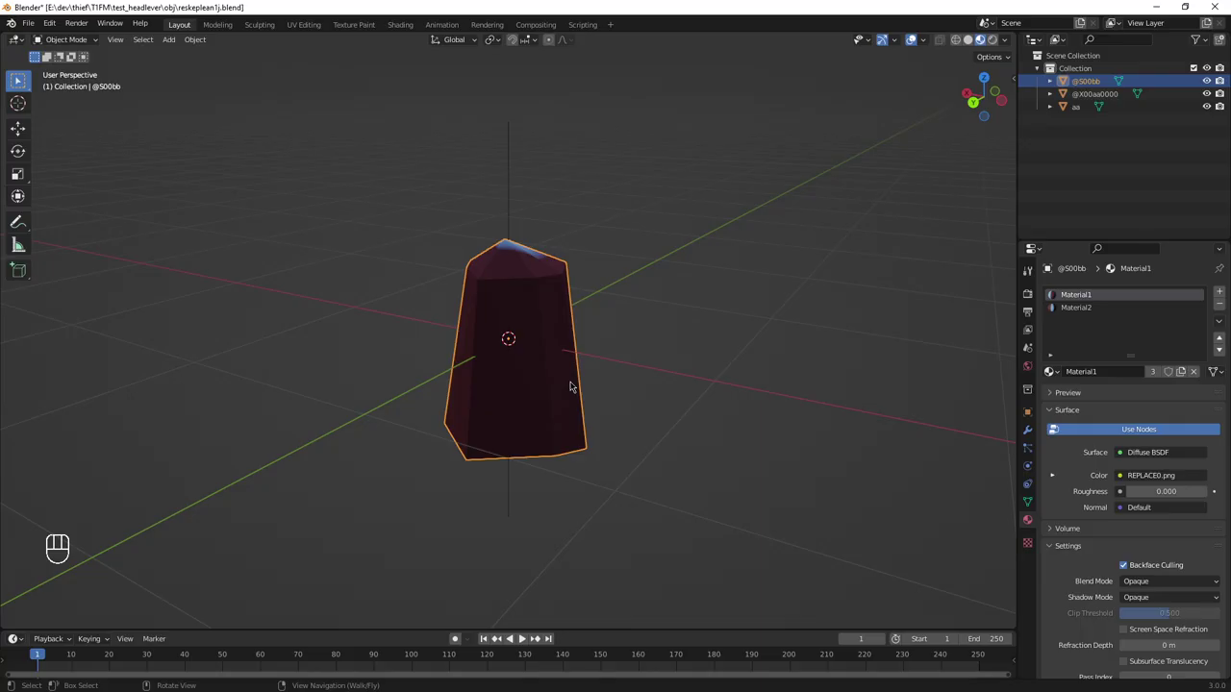
pyautogui.press('n')
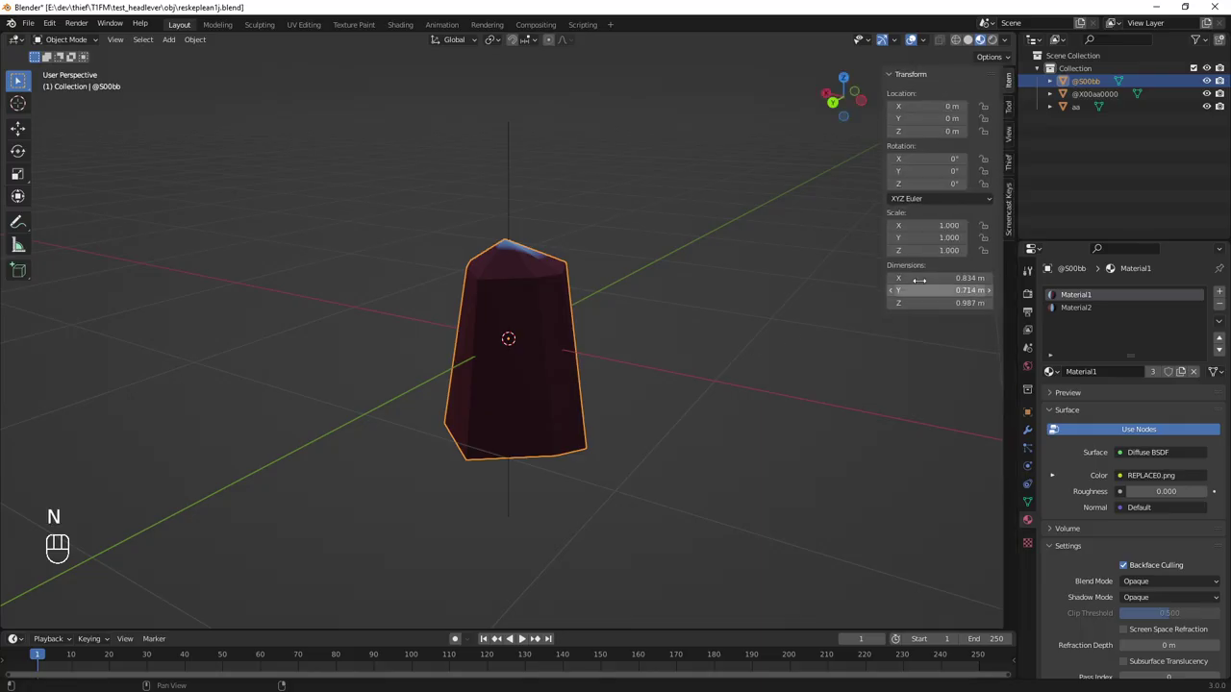
pyautogui.click(1008, 220)
pyautogui.click(898, 74)
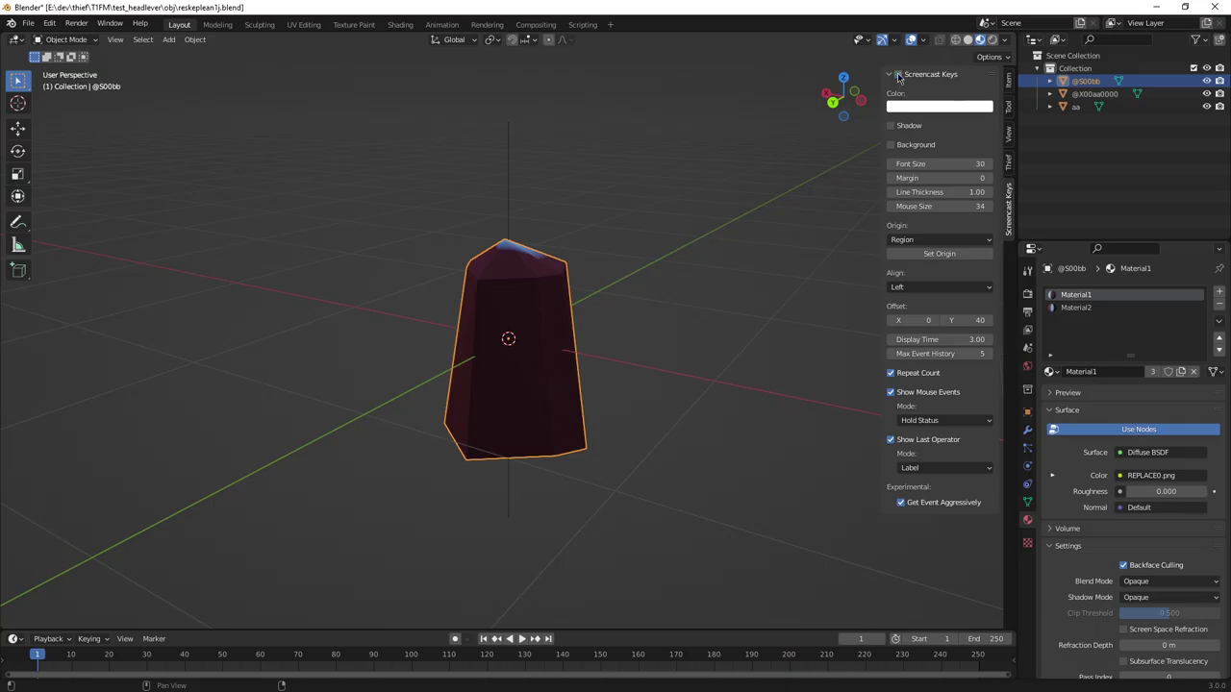
pyautogui.click(1008, 83)
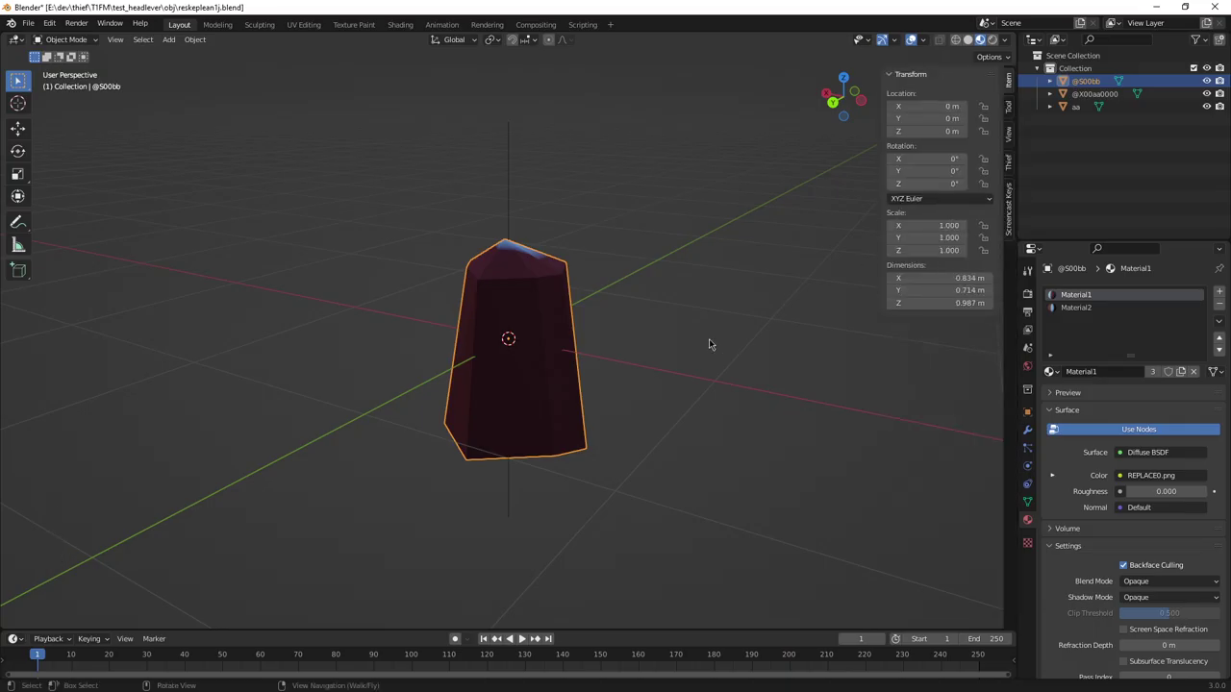
pyautogui.press('n')
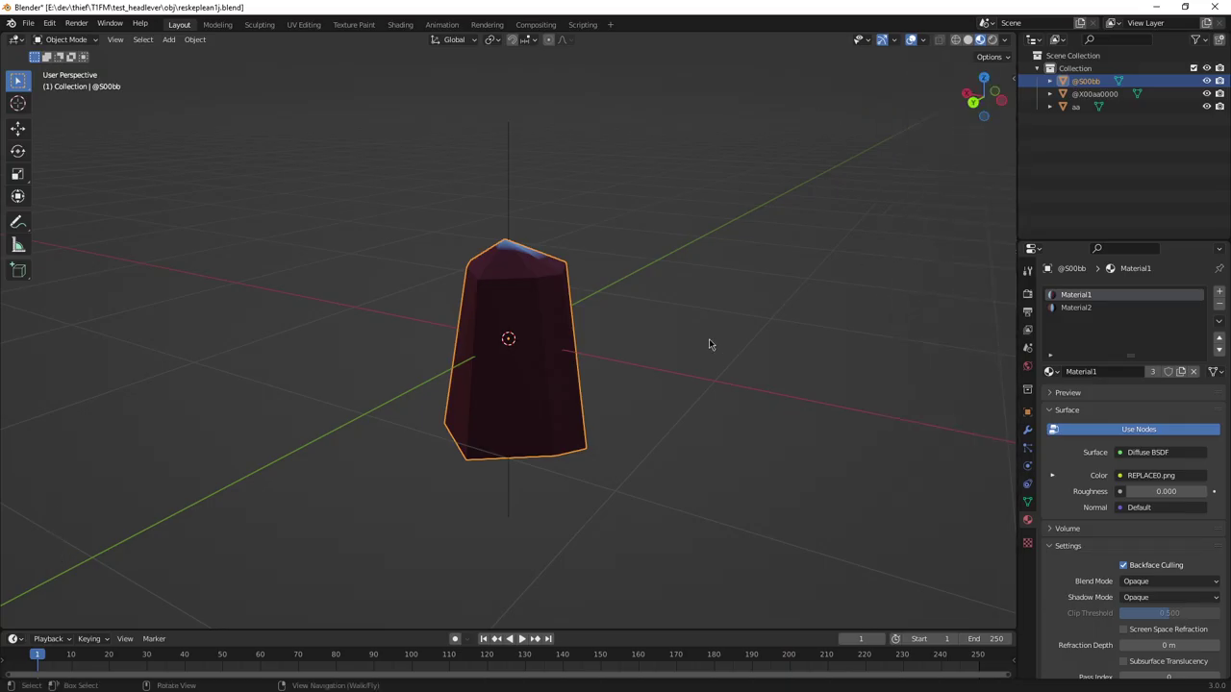